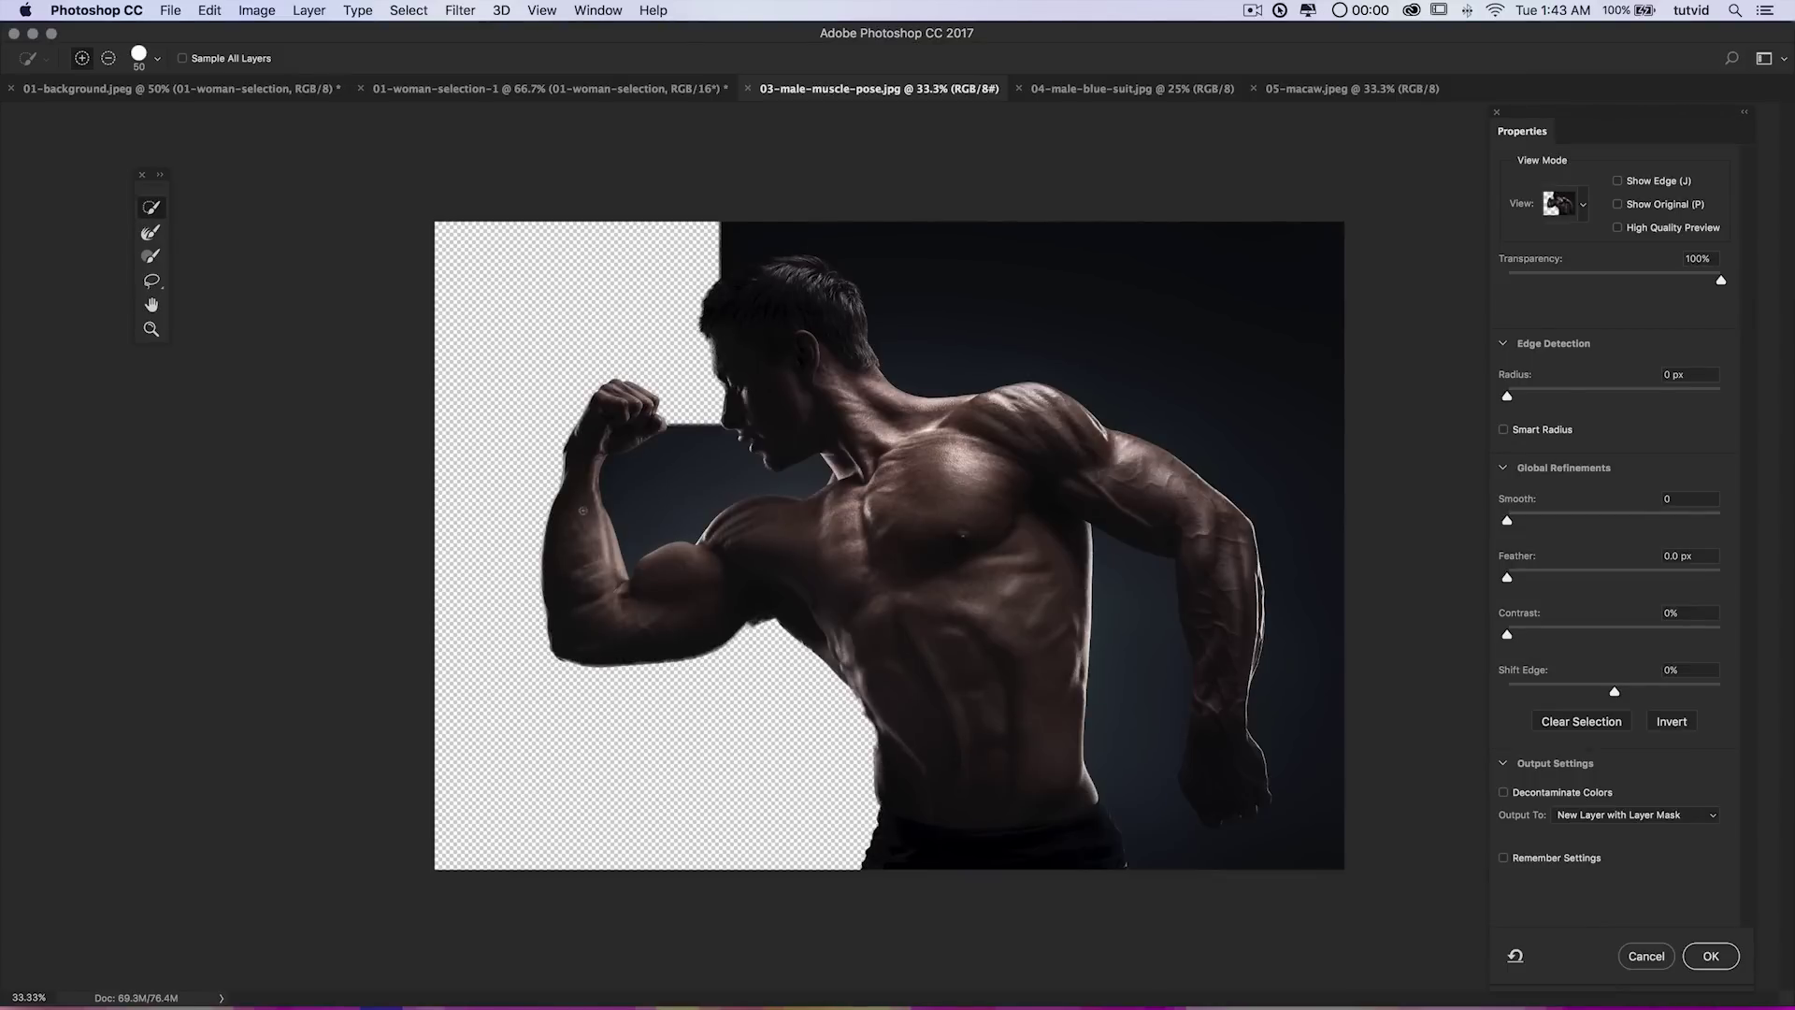
# Try to subtract the dark background around the face, forehead and hair, restoring the hair where needed, with the Quick Selection brush.
pyautogui.keyDown('alt'); pyautogui.click(671, 459); pyautogui.keyUp('alt')
pyautogui.hotkey('ctrl', 'z')
pyautogui.moveTo(695, 431); pyautogui.dragTo(753, 437)
pyautogui.moveTo(832, 294)
pyautogui.mouseDown()
pyautogui.moveTo(801, 275)
pyautogui.moveTo(751, 327)
pyautogui.mouseUp()
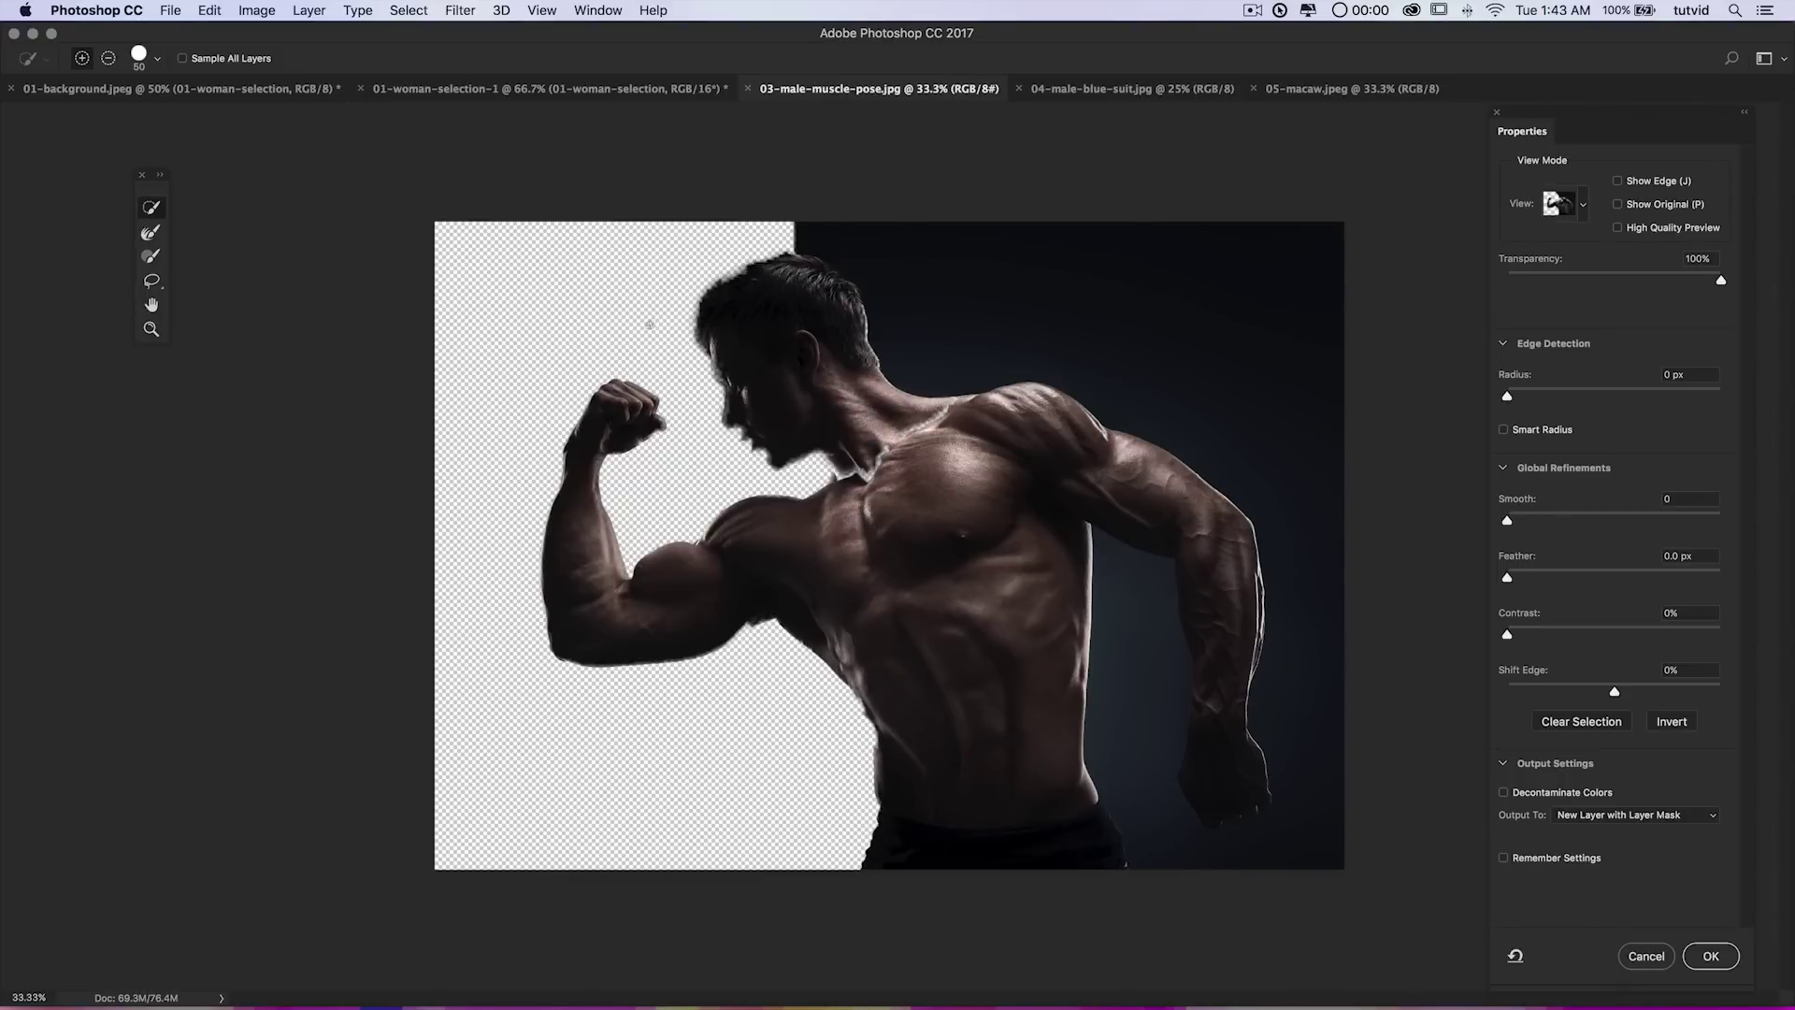
pyautogui.click(711, 269)
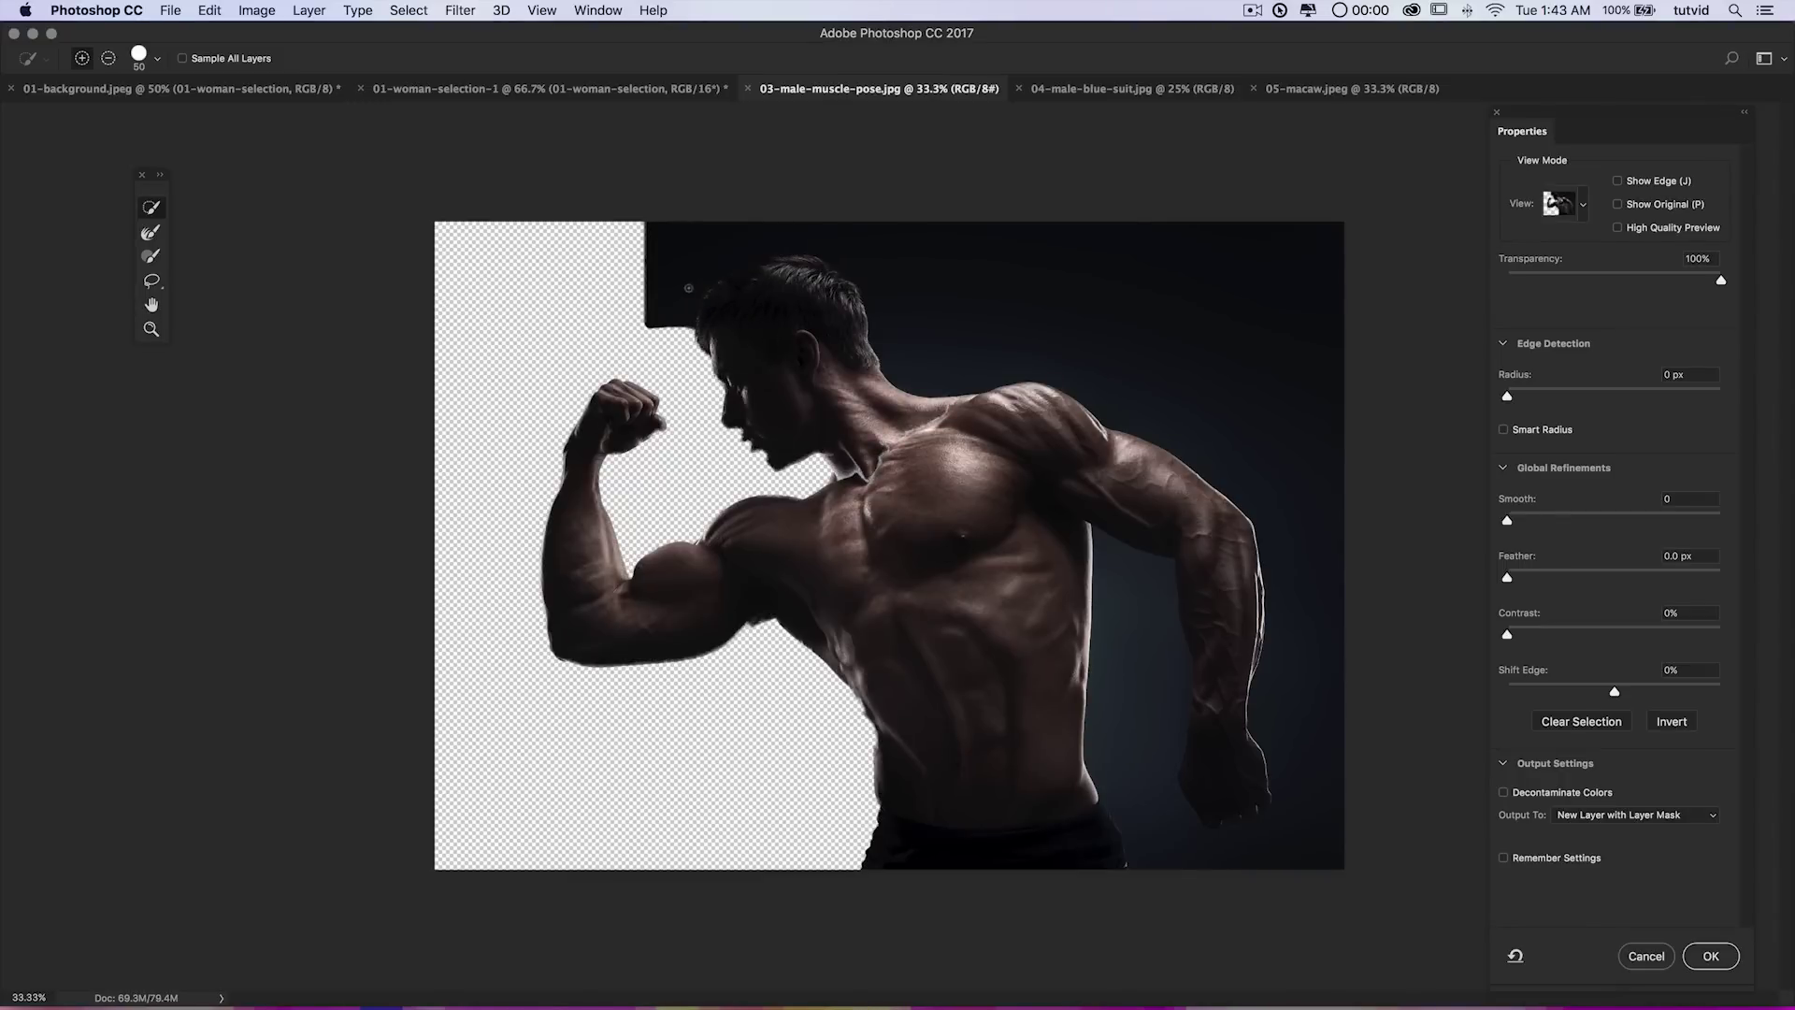
pyautogui.moveTo(656, 322)
pyautogui.mouseDown()
pyautogui.moveTo(680, 262)
pyautogui.moveTo(680, 320)
pyautogui.moveTo(715, 250)
pyautogui.moveTo(764, 247)
pyautogui.mouseUp()
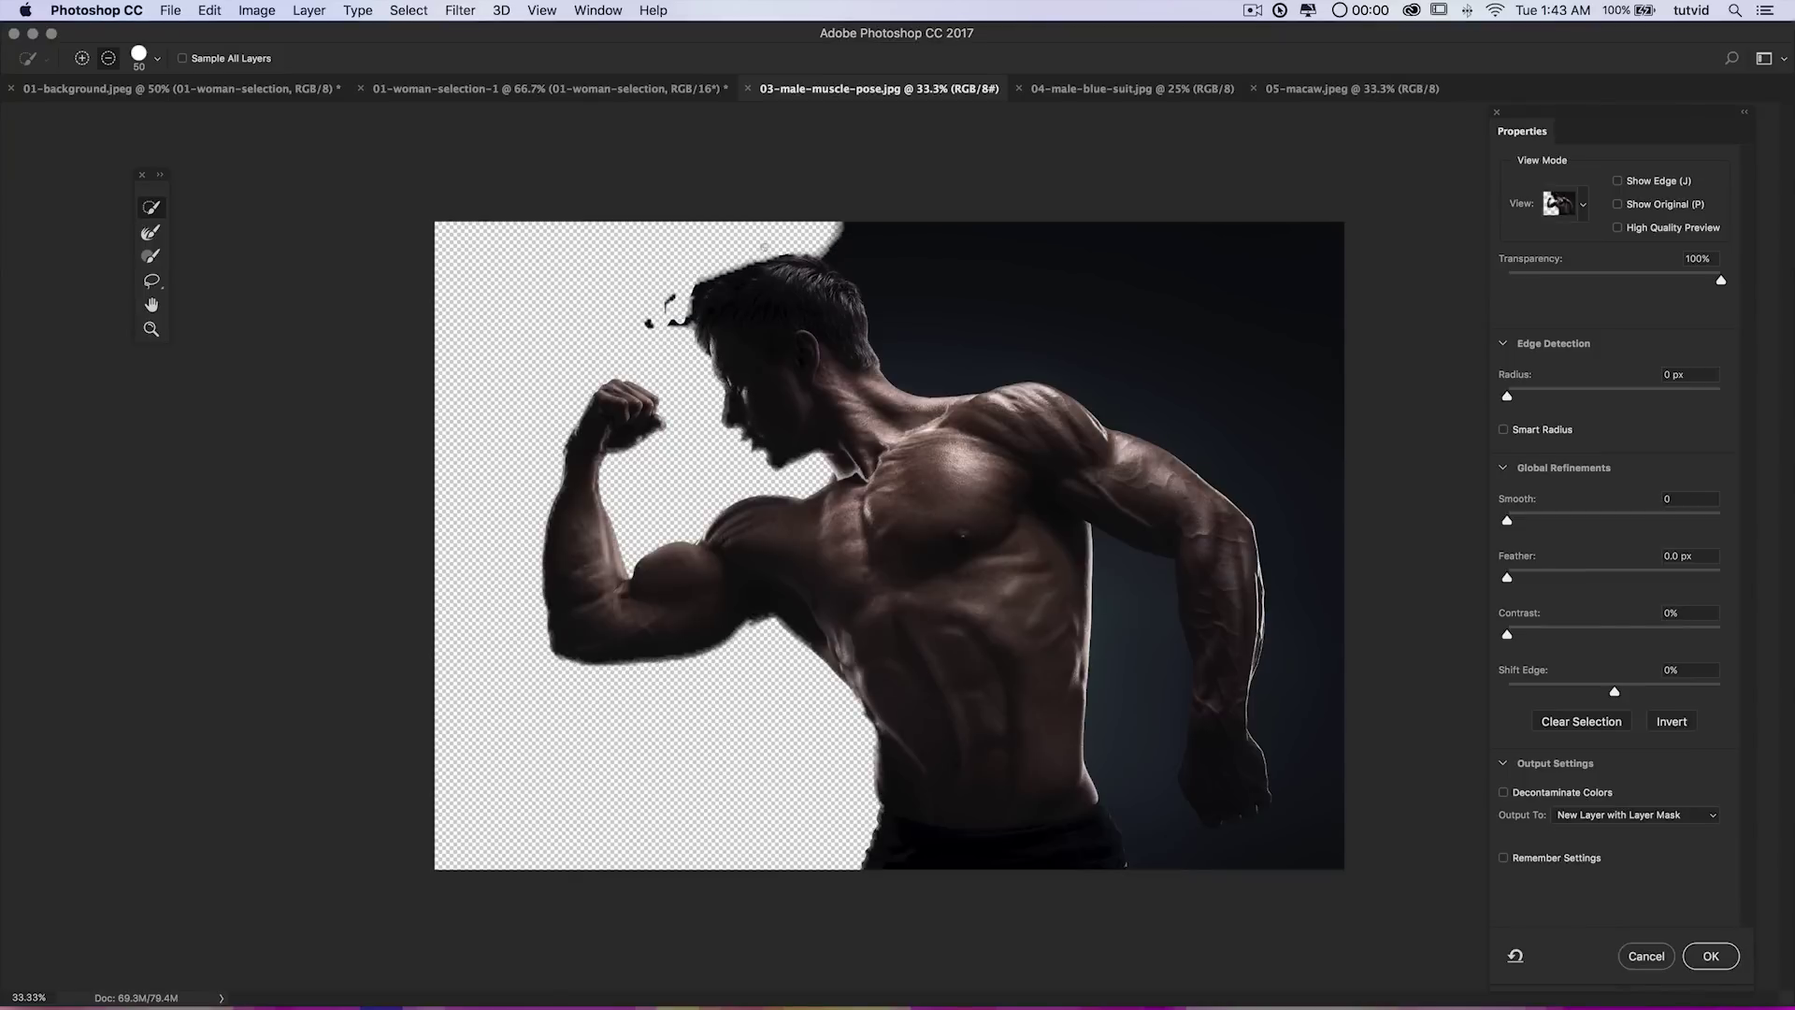
pyautogui.moveTo(668, 302); pyautogui.dragTo(675, 323)
pyautogui.moveTo(675, 324); pyautogui.dragTo(682, 326)
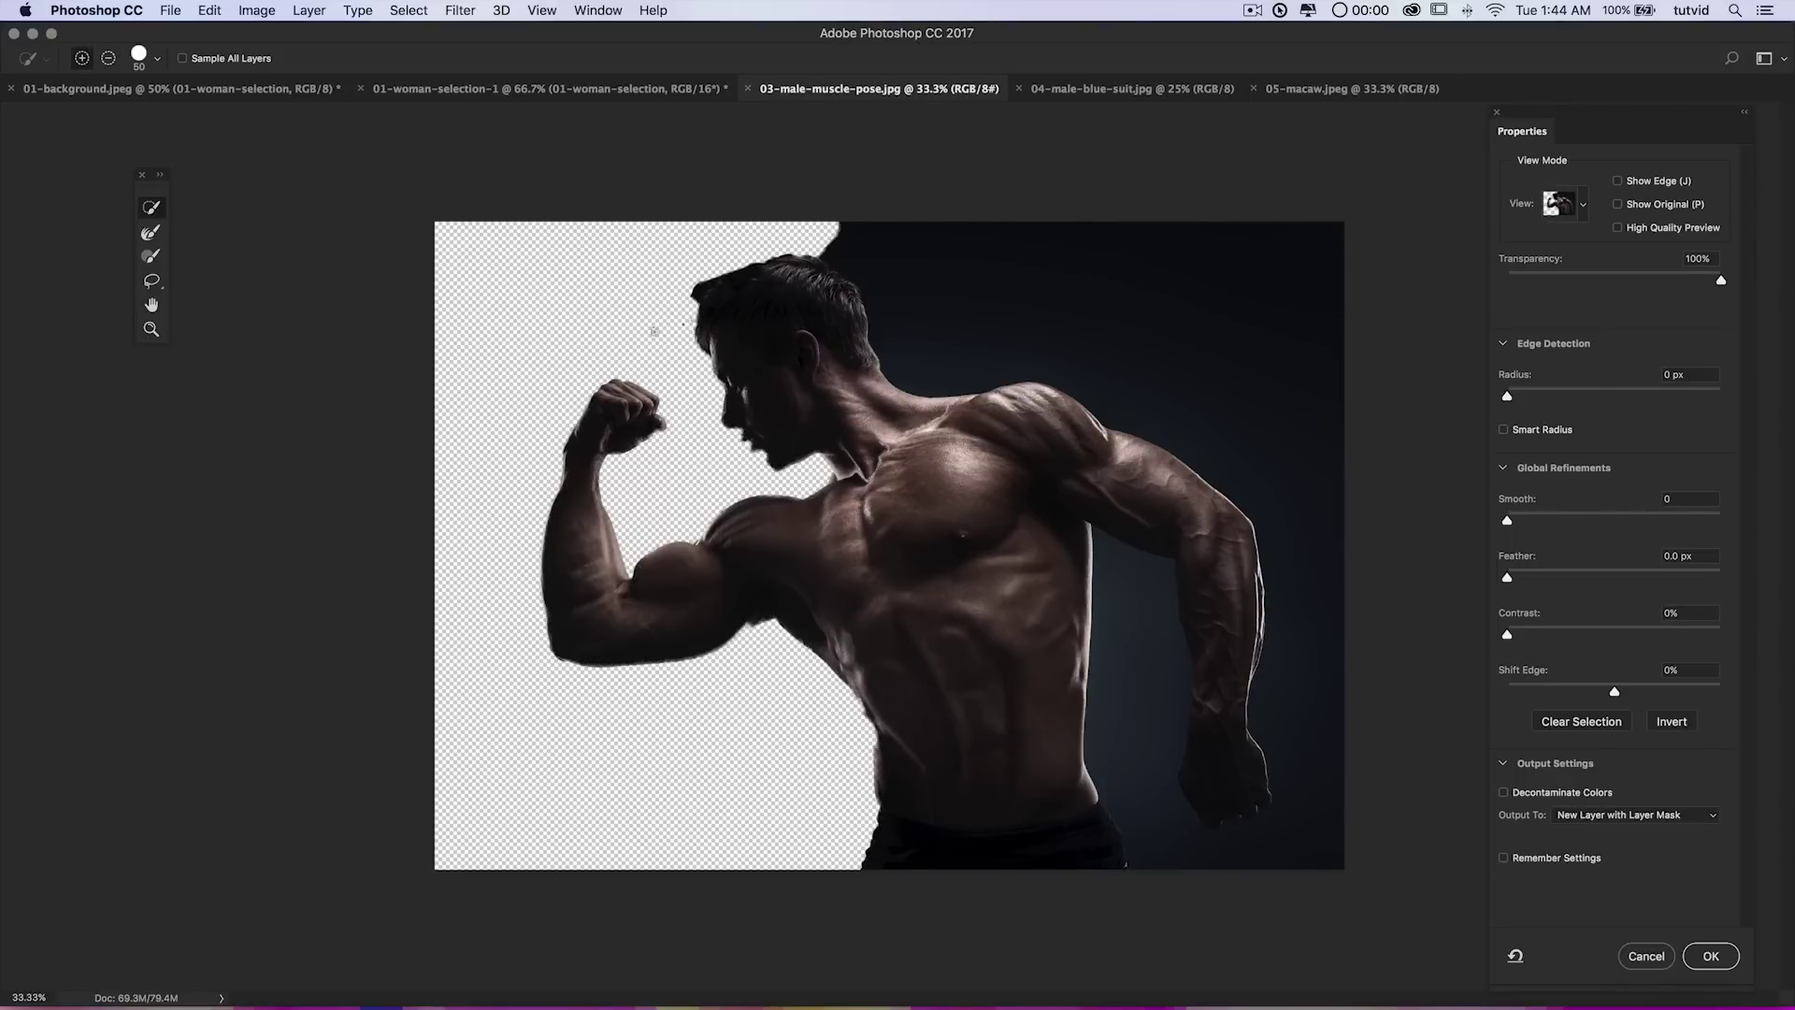
# Try to subtract the background between torso and lowered arm and behind the head, undoing the stroke behind the head.
pyautogui.press('alt')
pyautogui.moveTo(1122, 604)
pyautogui.mouseDown()
pyautogui.moveTo(1136, 786)
pyautogui.moveTo(1169, 869)
pyautogui.mouseUp()
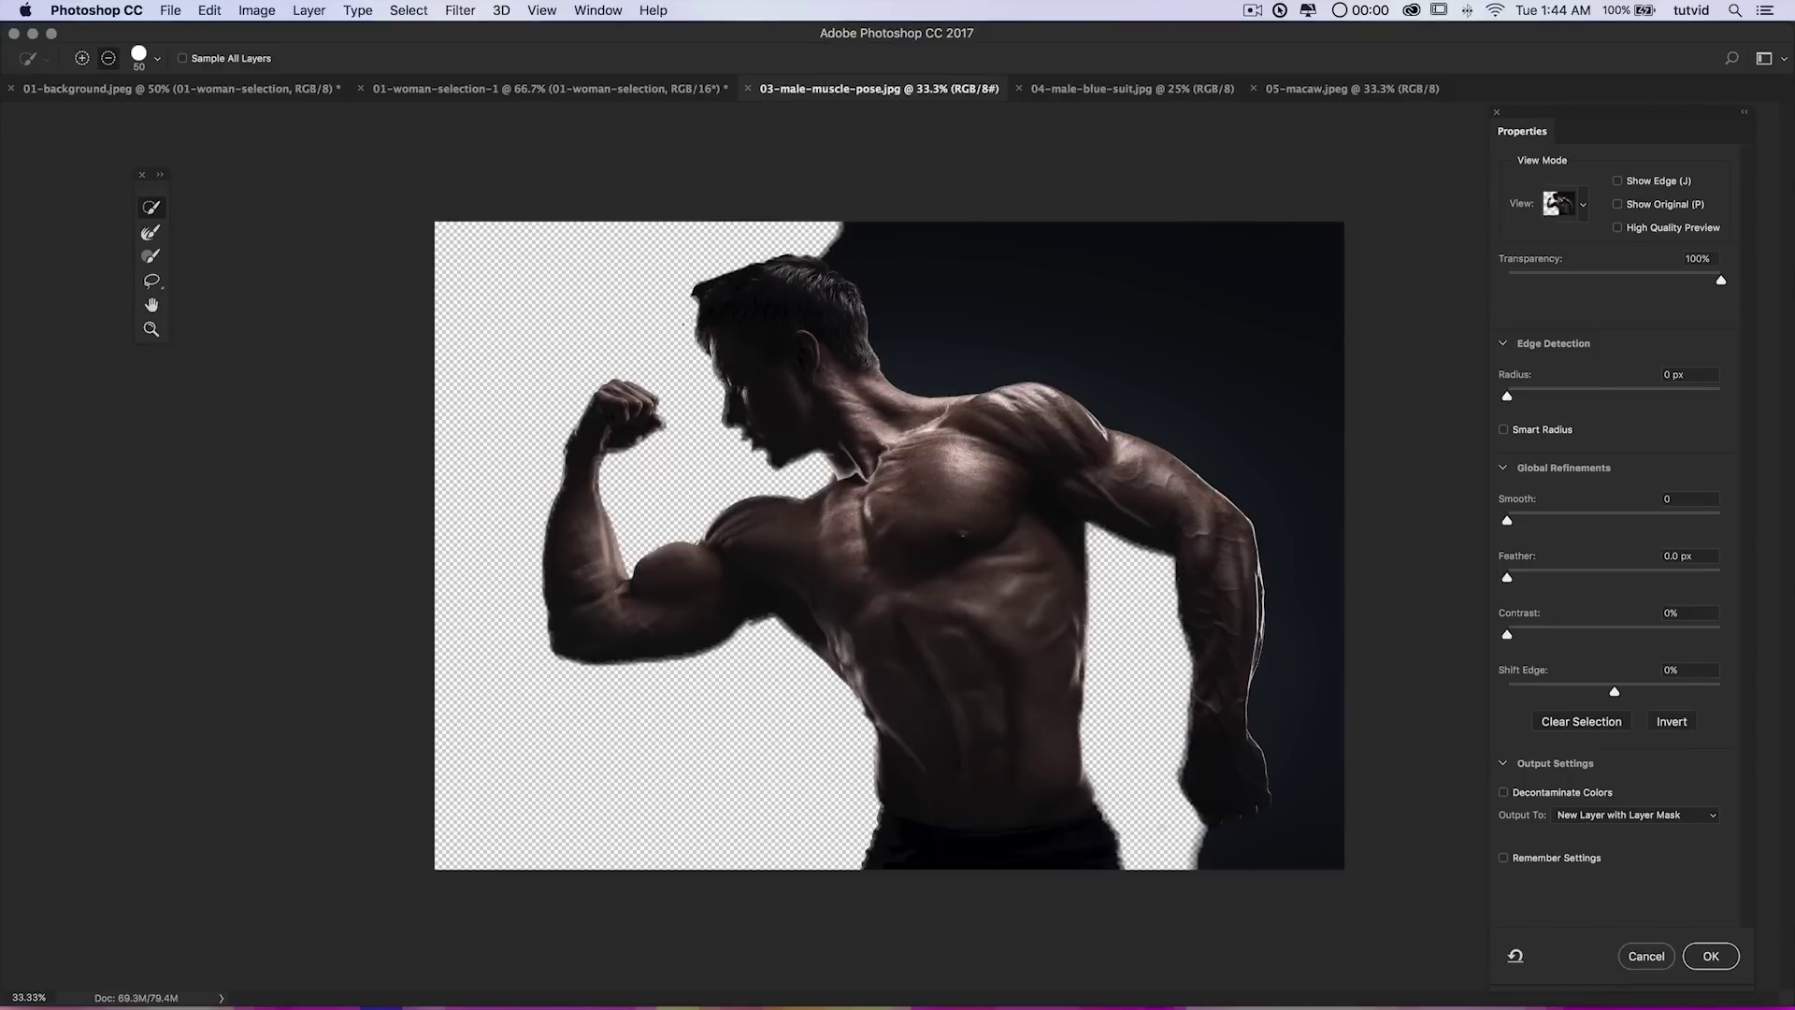
pyautogui.press('alt')
pyautogui.moveTo(801, 206); pyautogui.dragTo(904, 295)
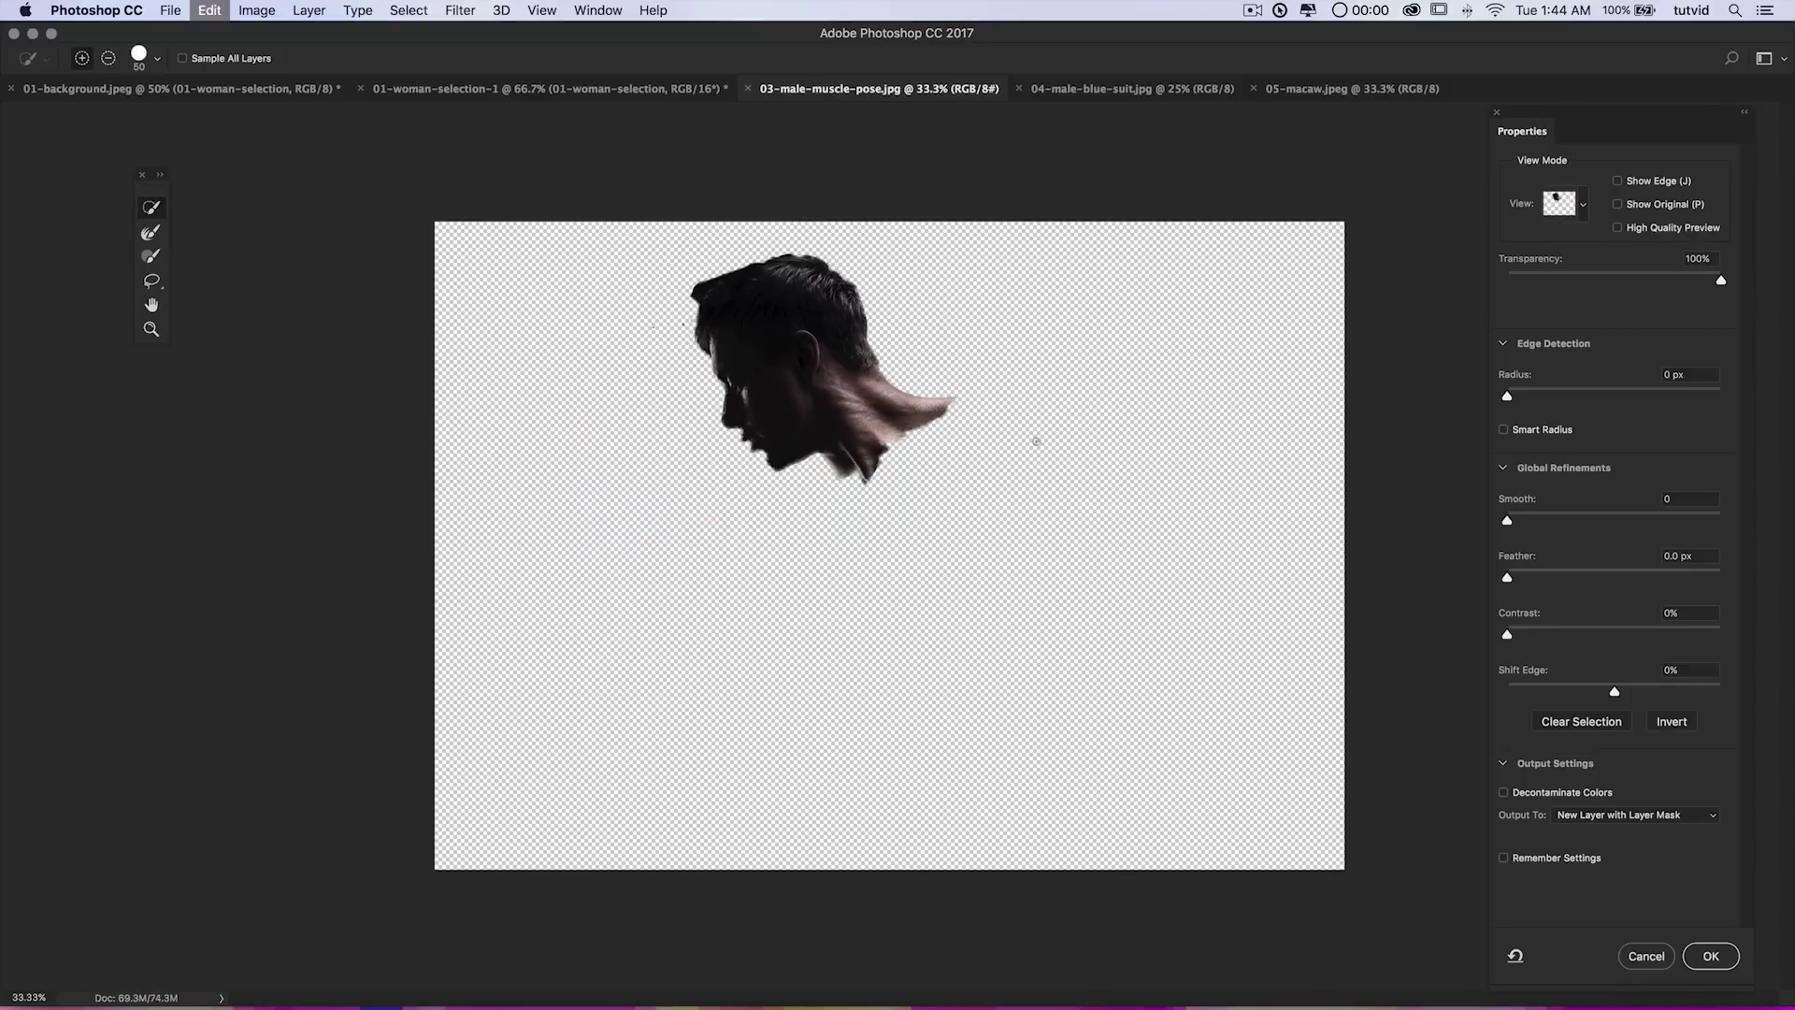
pyautogui.press('super+z')
pyautogui.press('super+z')
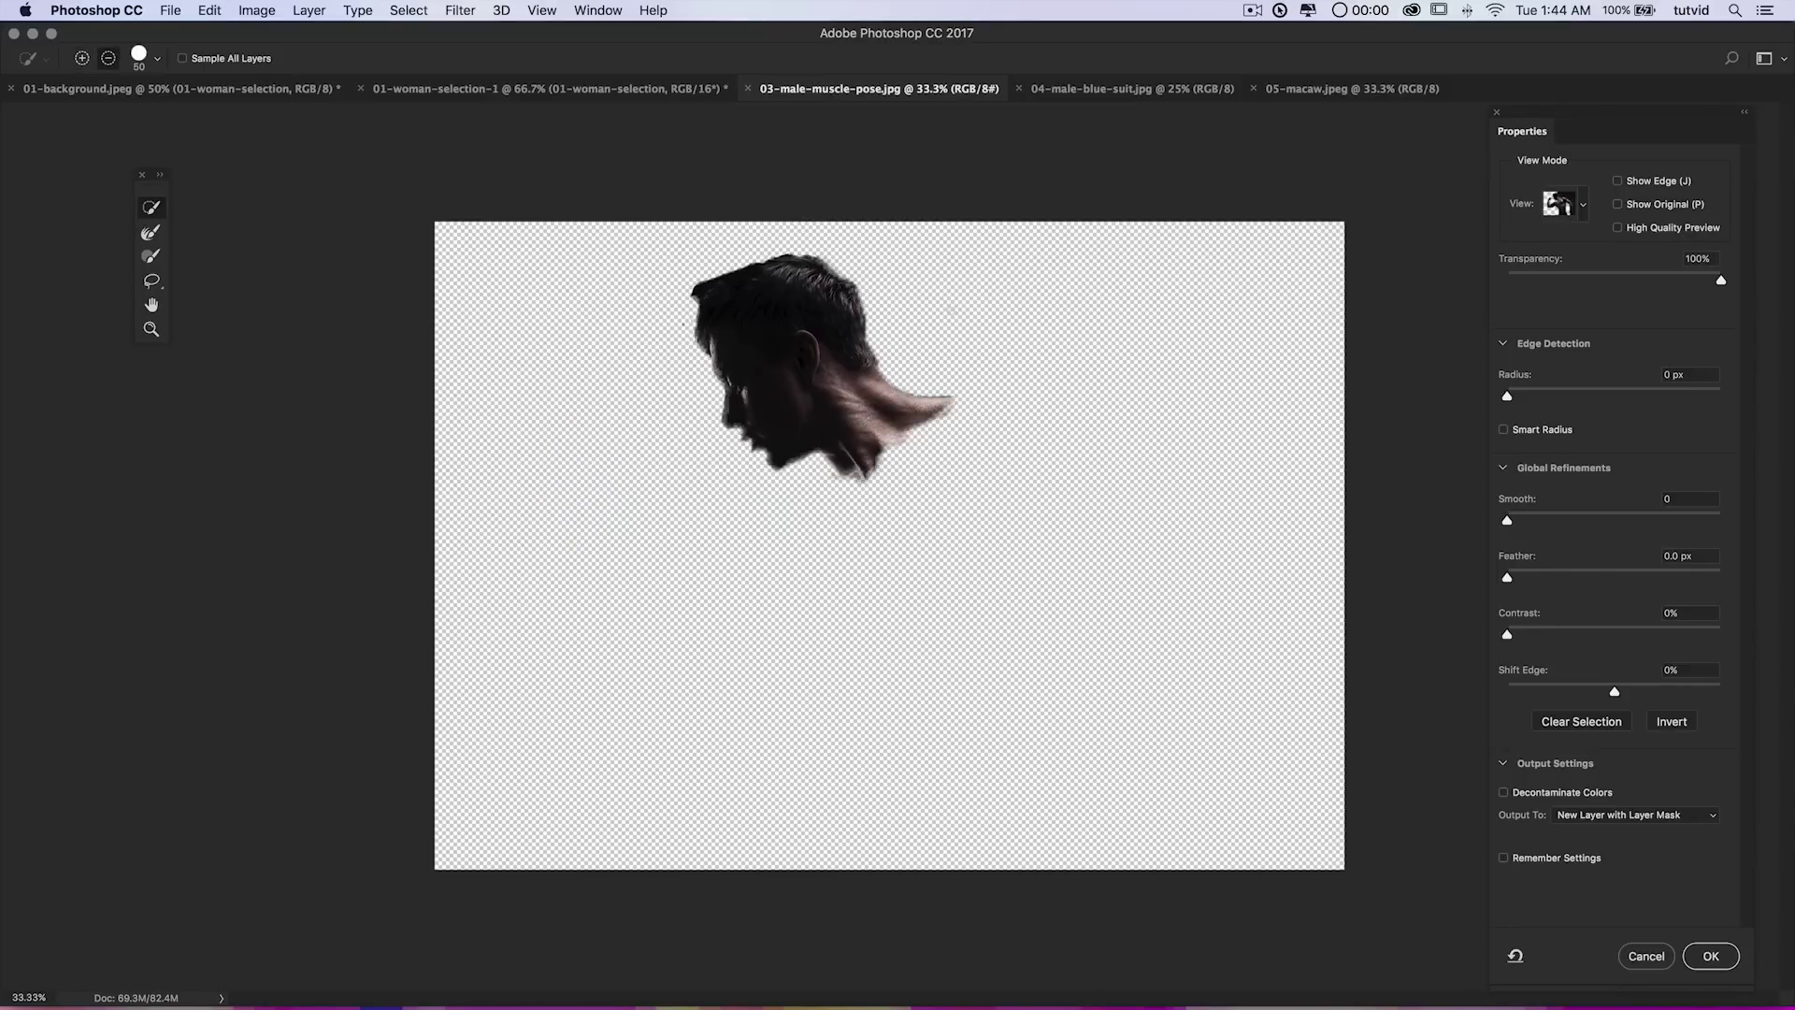
pyautogui.press('super+z')
# Try to subtract the background beyond the lowered arm and paint the forearm back in, then undo the last stroke.
pyautogui.moveTo(1317, 866); pyautogui.dragTo(1285, 861)
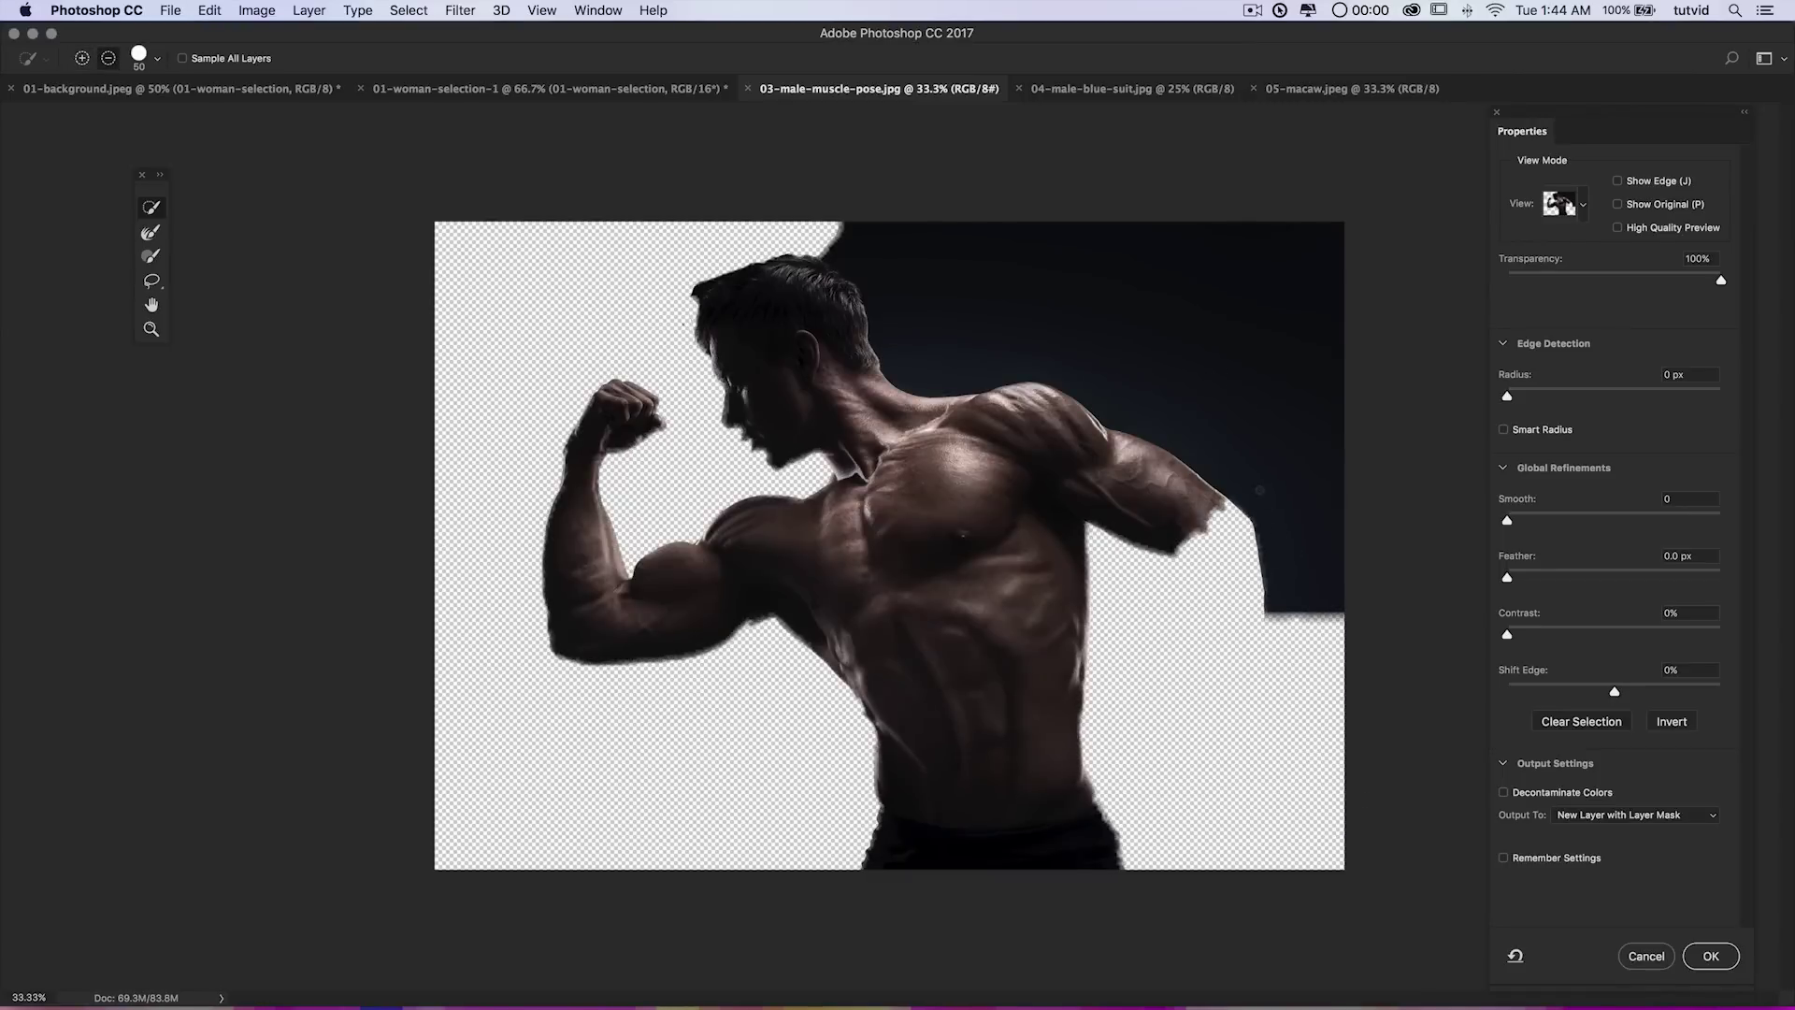
pyautogui.moveTo(1234, 427)
pyautogui.mouseDown()
pyautogui.moveTo(1268, 533)
pyautogui.moveTo(1175, 490)
pyautogui.moveTo(1227, 600)
pyautogui.moveTo(1217, 703)
pyautogui.moveTo(1243, 723)
pyautogui.moveTo(1208, 780)
pyautogui.mouseUp()
pyautogui.press('super+z')
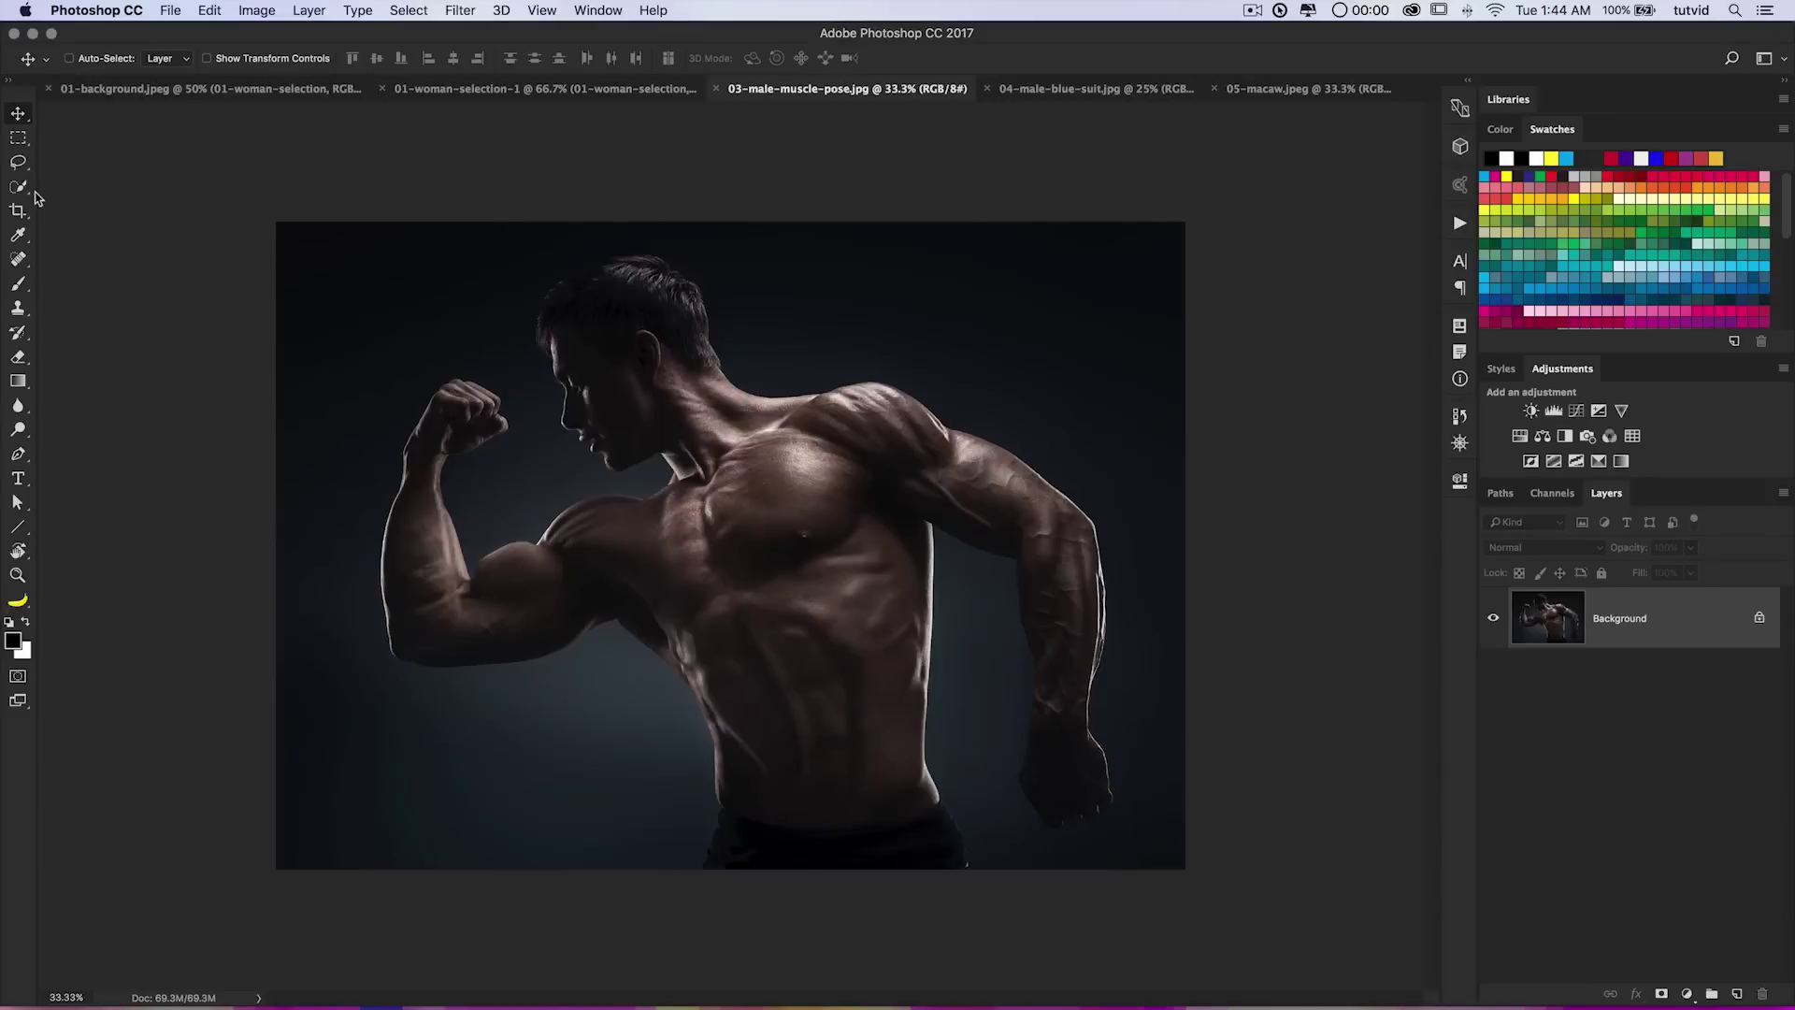
# Select the man's head, torso and flexed arm with the Quick Selection tool, subtracting stray background around the fist and head.
pyautogui.click(17, 188)
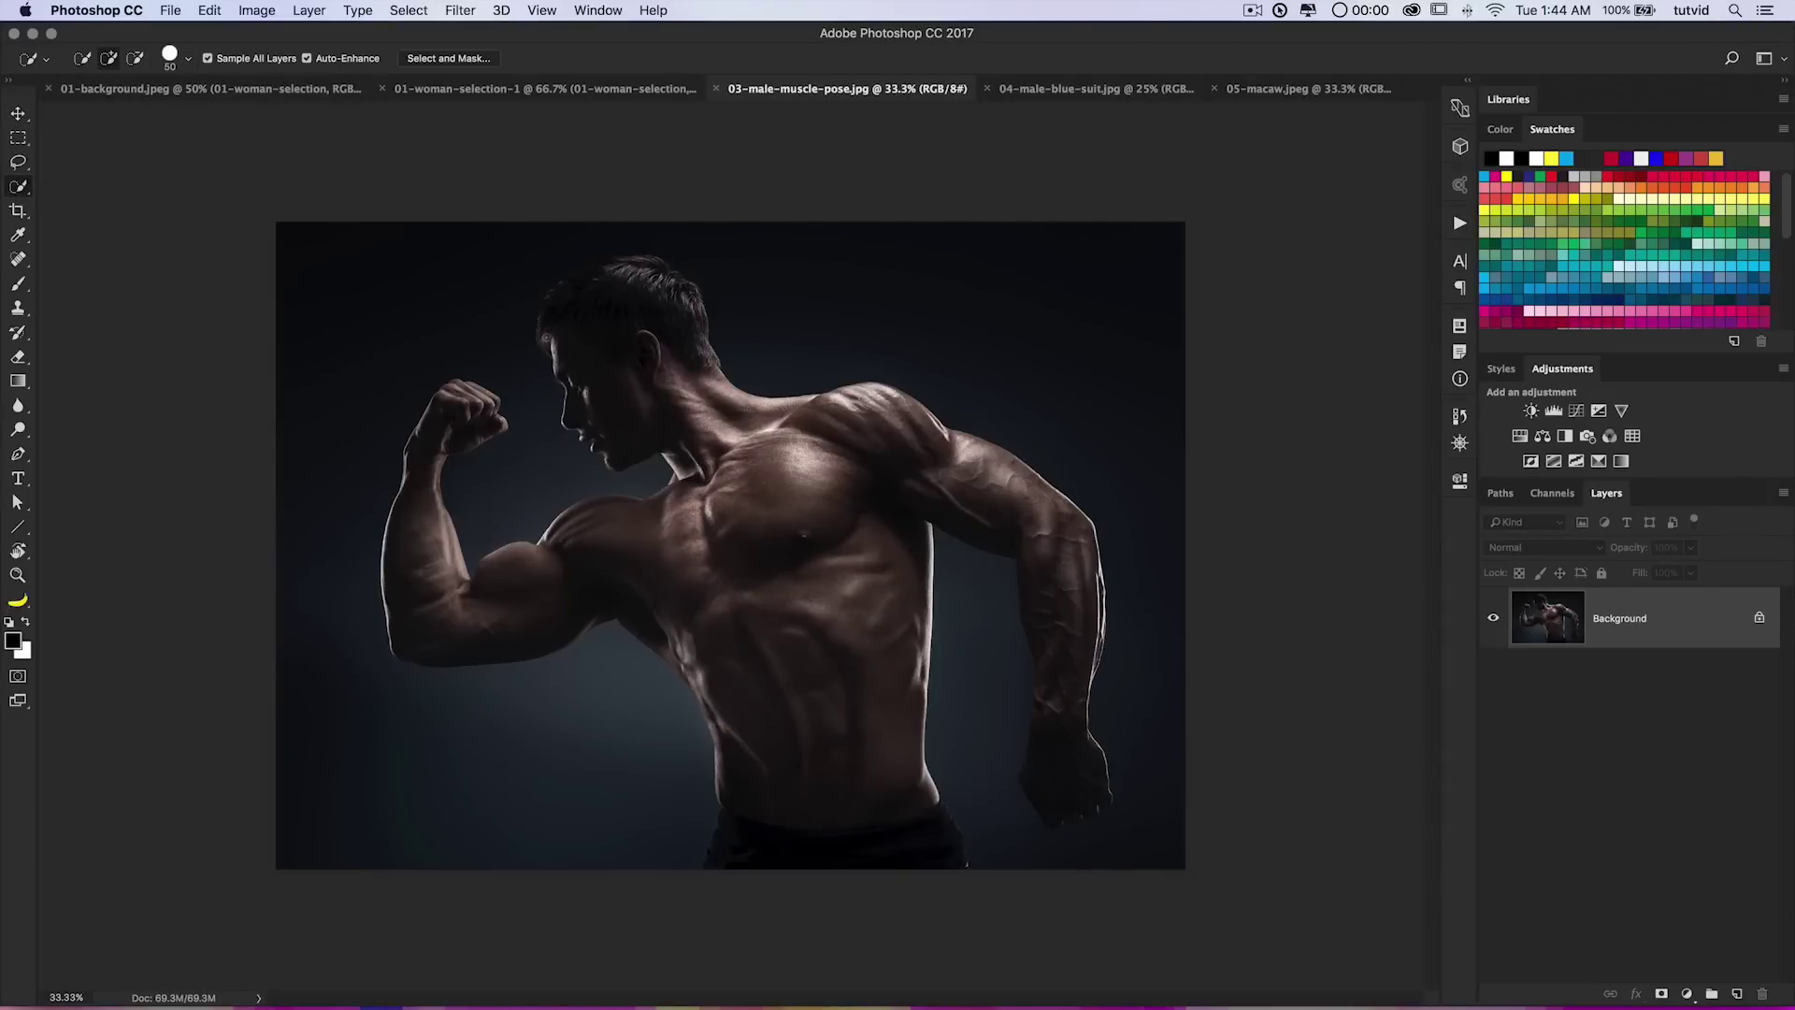
pyautogui.moveTo(567, 304); pyautogui.dragTo(606, 292)
pyautogui.moveTo(531, 569); pyautogui.dragTo(486, 600)
pyautogui.press('alt')
pyautogui.moveTo(358, 427); pyautogui.dragTo(399, 387)
pyautogui.moveTo(434, 269); pyautogui.dragTo(512, 248)
pyautogui.moveTo(692, 594); pyautogui.dragTo(712, 661)
# Refine the selection edge along the waist and under the flexed arm.
pyautogui.press('super+plus')
pyautogui.scroll(-5, 708, 763)
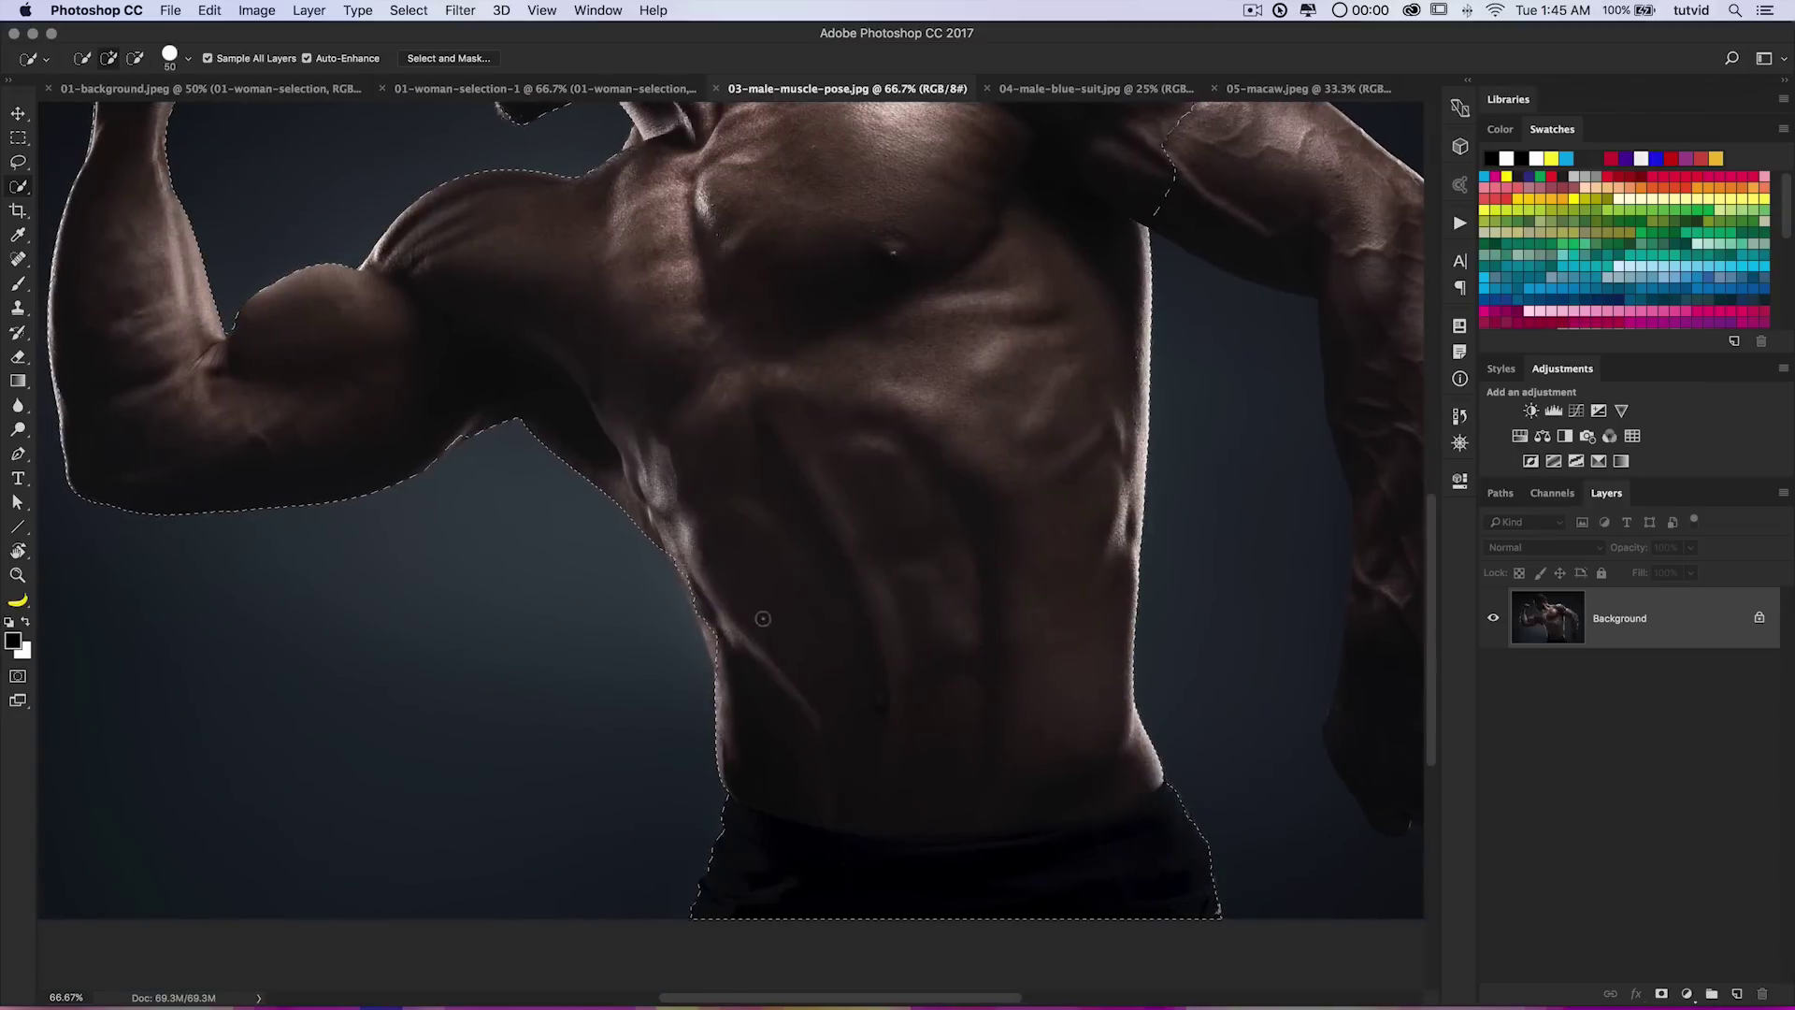
pyautogui.moveTo(727, 669); pyautogui.dragTo(687, 577)
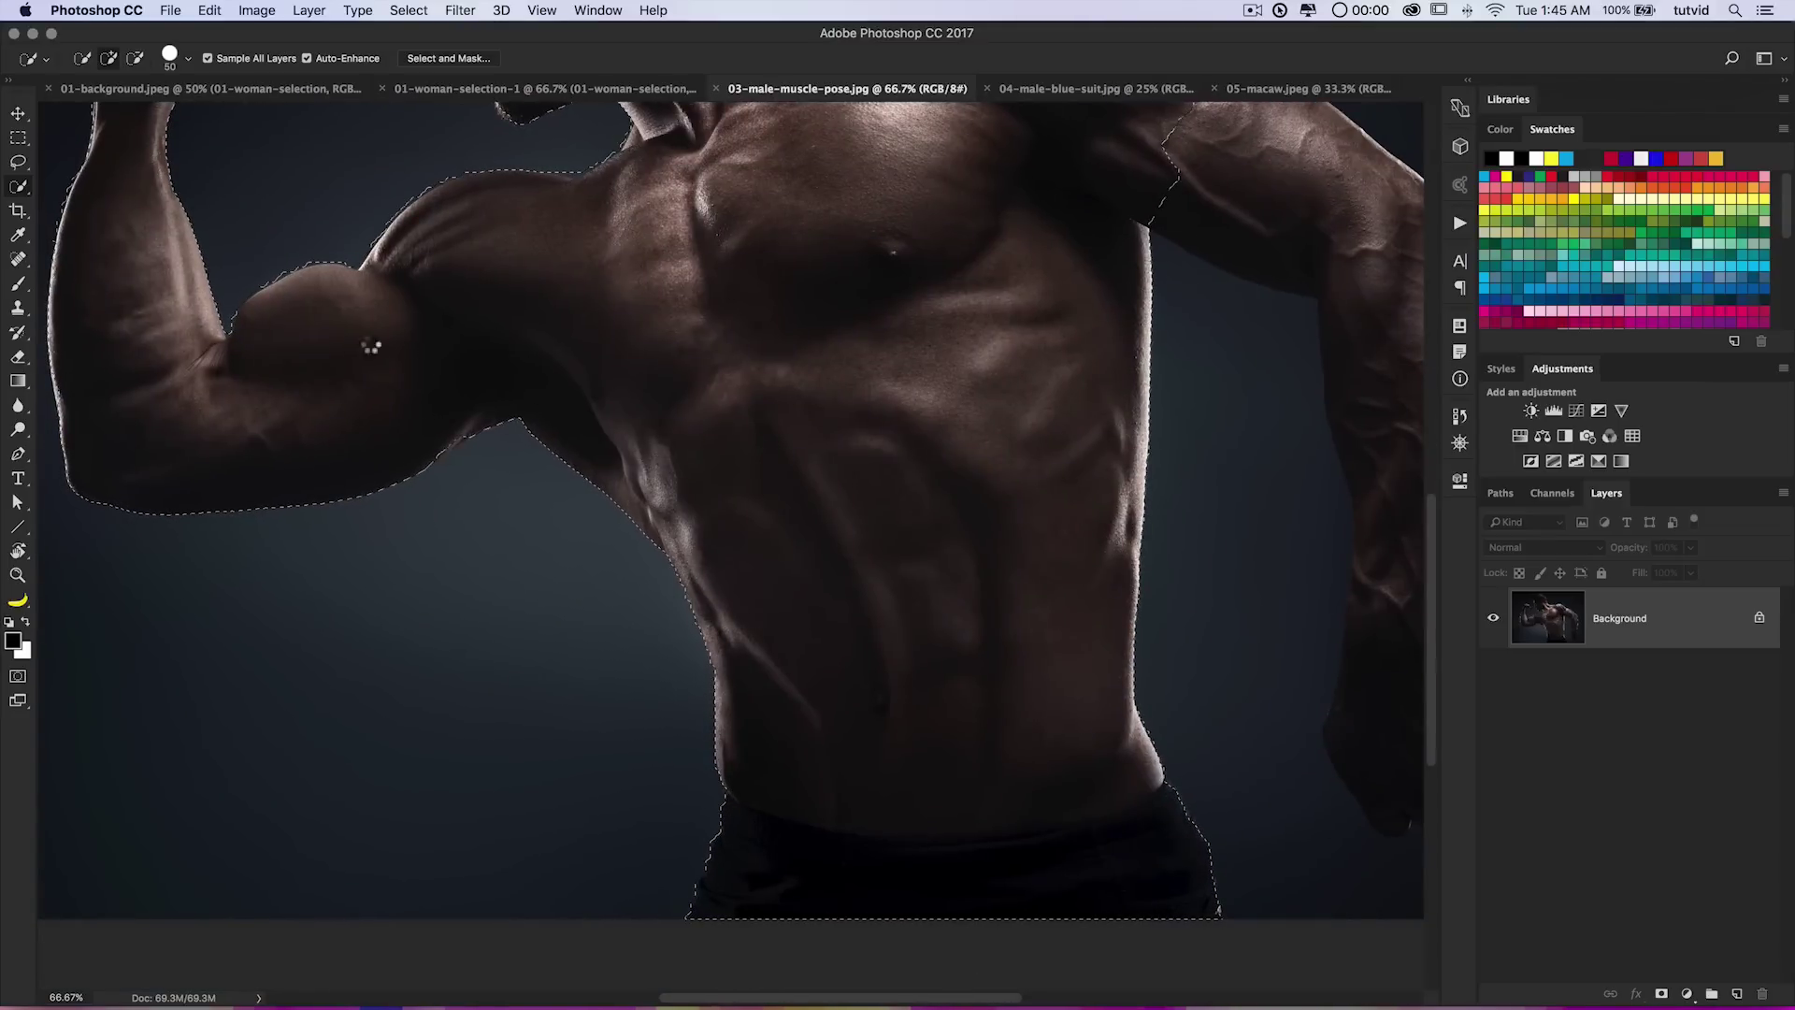
pyautogui.moveTo(425, 451)
pyautogui.mouseDown()
pyautogui.moveTo(454, 434)
pyautogui.moveTo(439, 444)
pyautogui.mouseUp()
# Add the lowered arm to the selection from the shoulder down to the wrist.
pyautogui.moveTo(1162, 860); pyautogui.dragTo(974, 654)
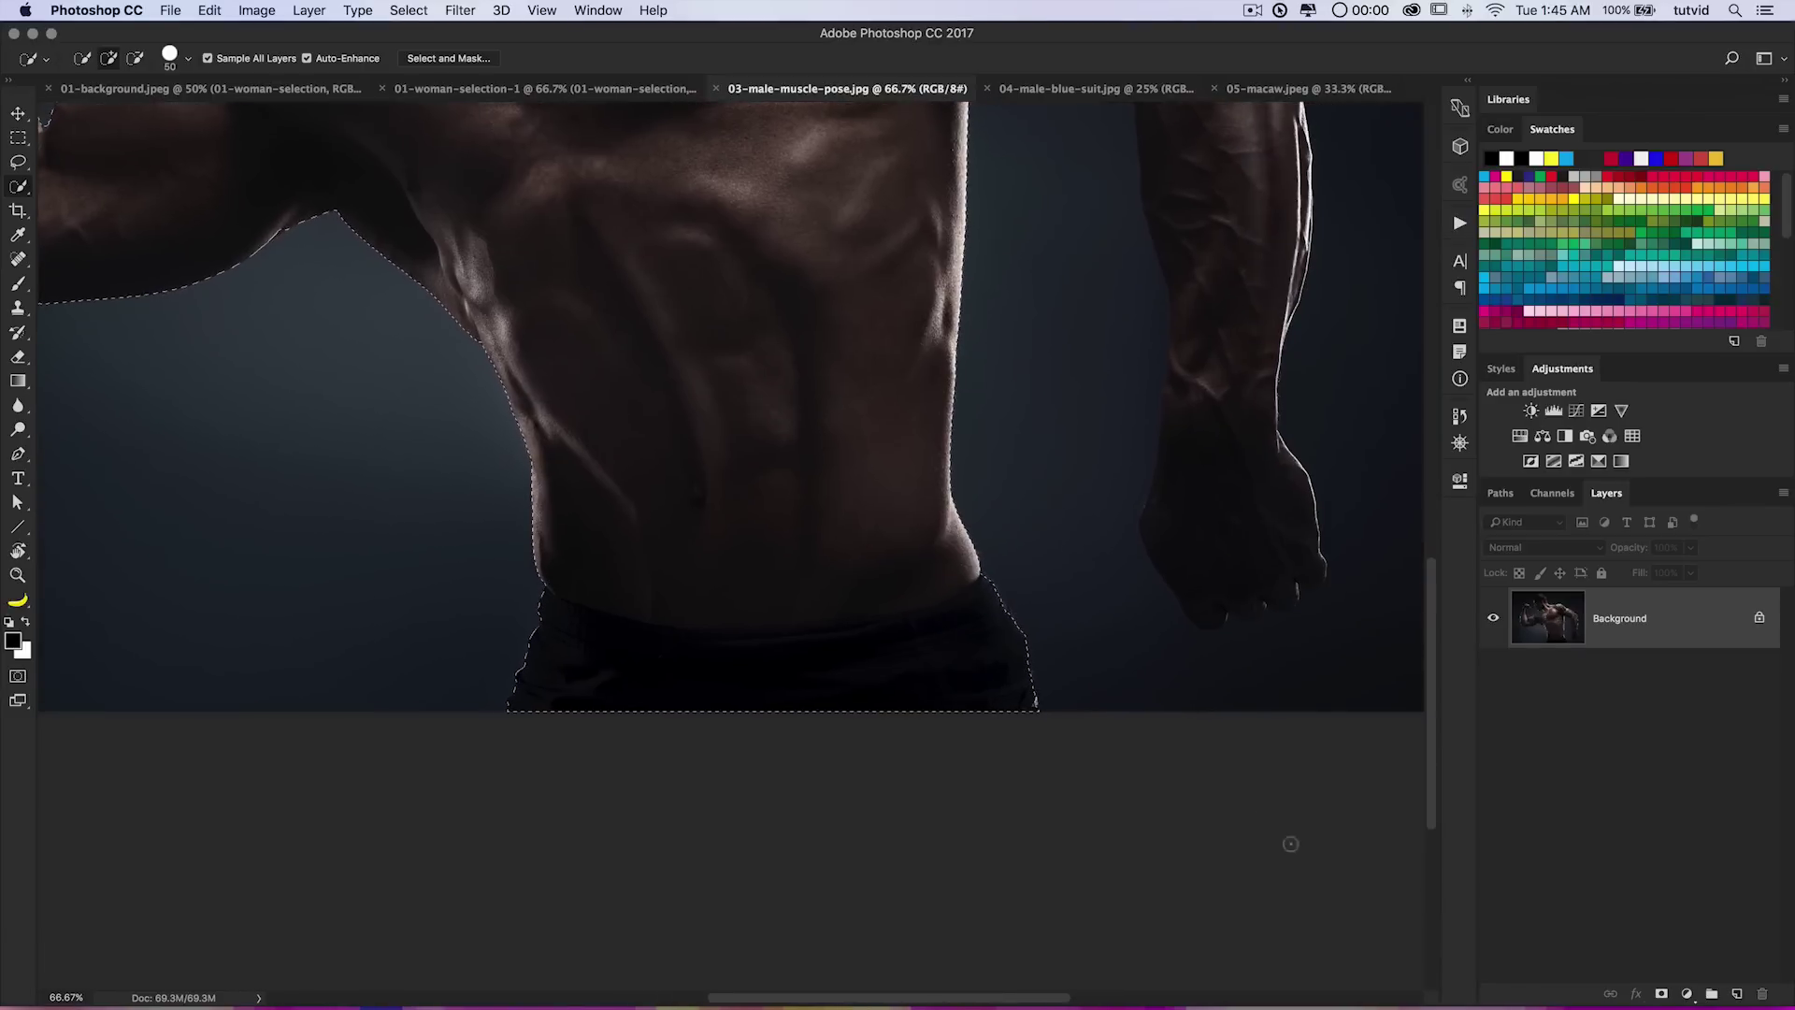
pyautogui.moveTo(1123, 685); pyautogui.dragTo(1038, 956)
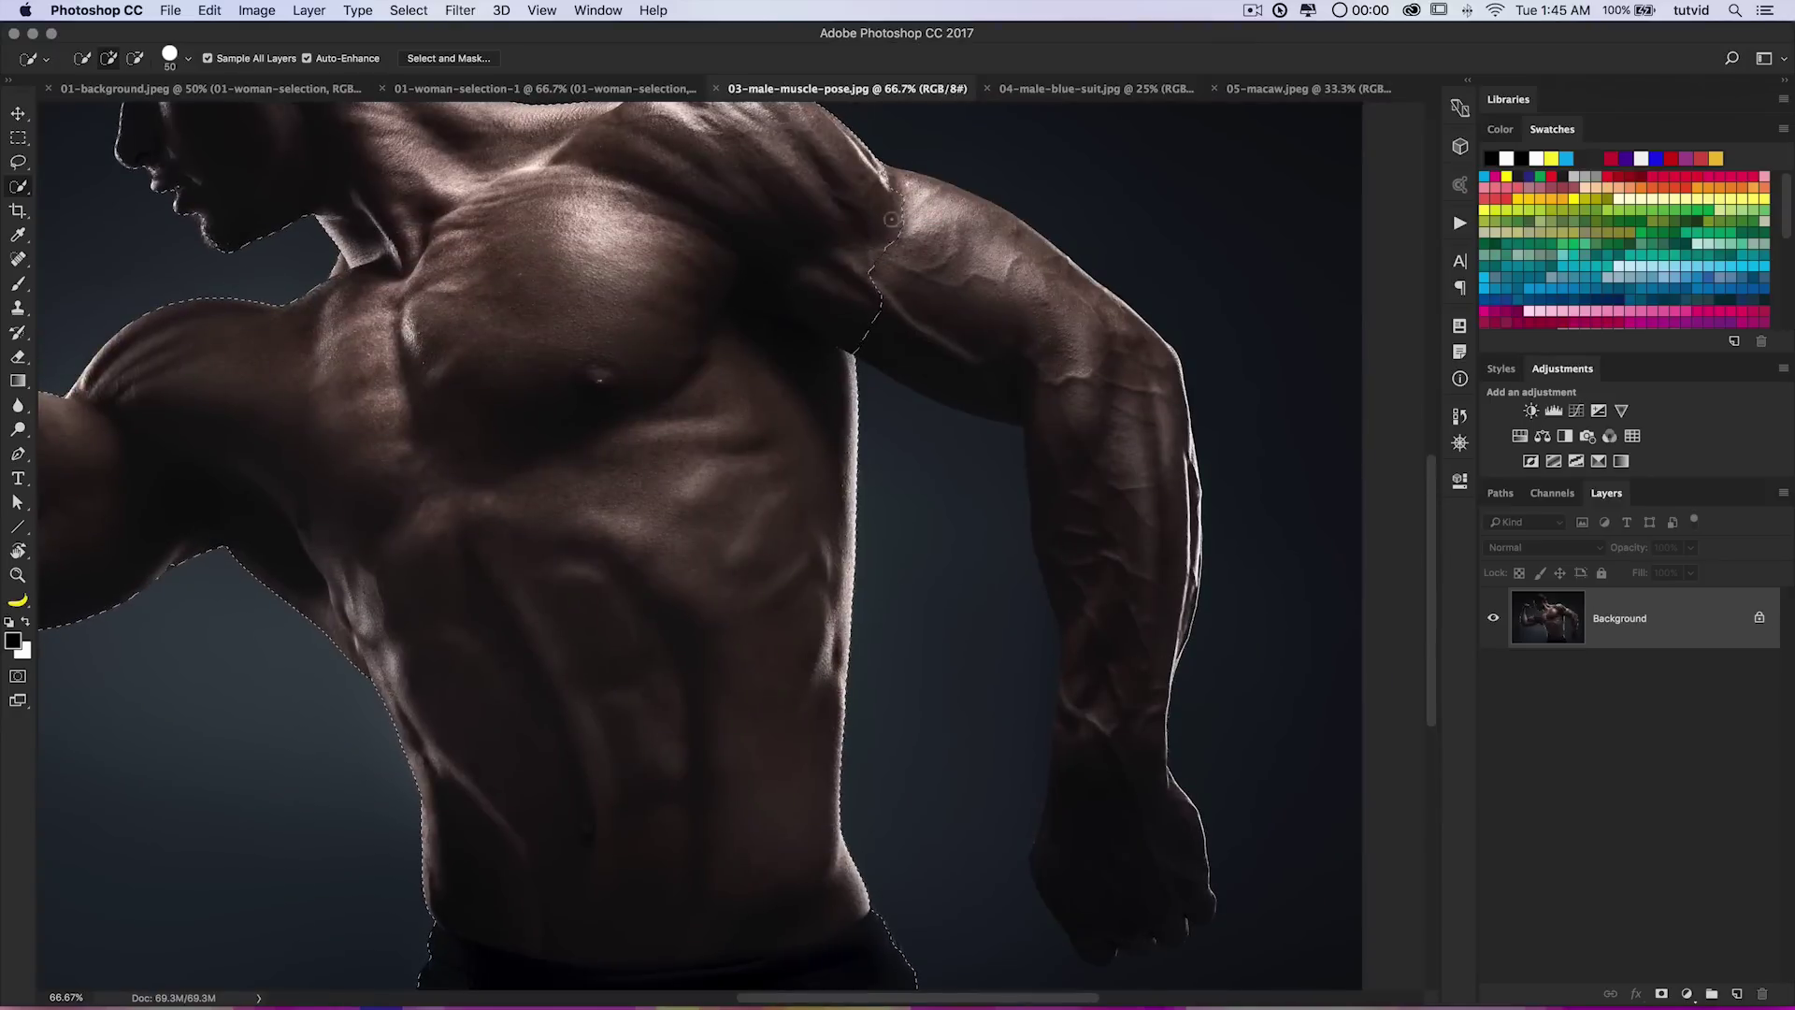
pyautogui.moveTo(1053, 315)
pyautogui.mouseDown()
pyautogui.moveTo(1144, 449)
pyautogui.moveTo(1109, 781)
pyautogui.mouseUp()
pyautogui.press('super+minus')
pyautogui.press('super+minus')
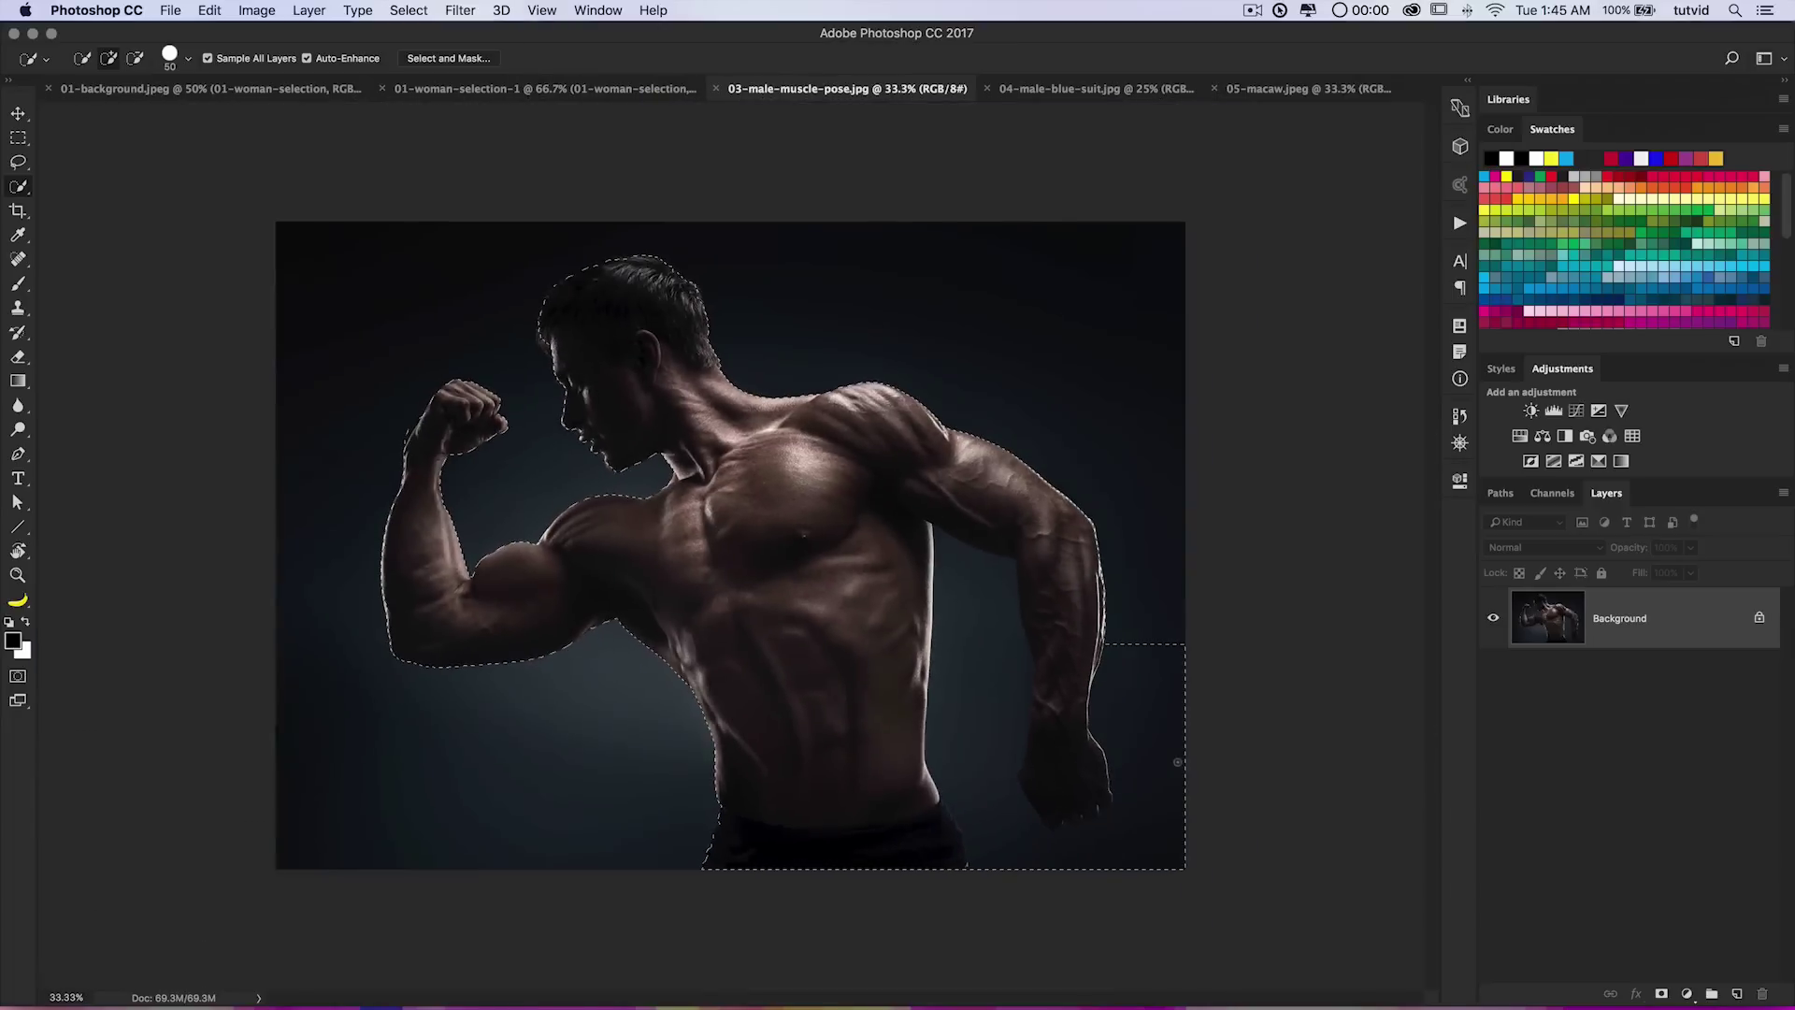
# Subtract the background between the torso and lowered arm and around the lowered fist, keeping the hand selected.
pyautogui.moveTo(1010, 832); pyautogui.dragTo(974, 772)
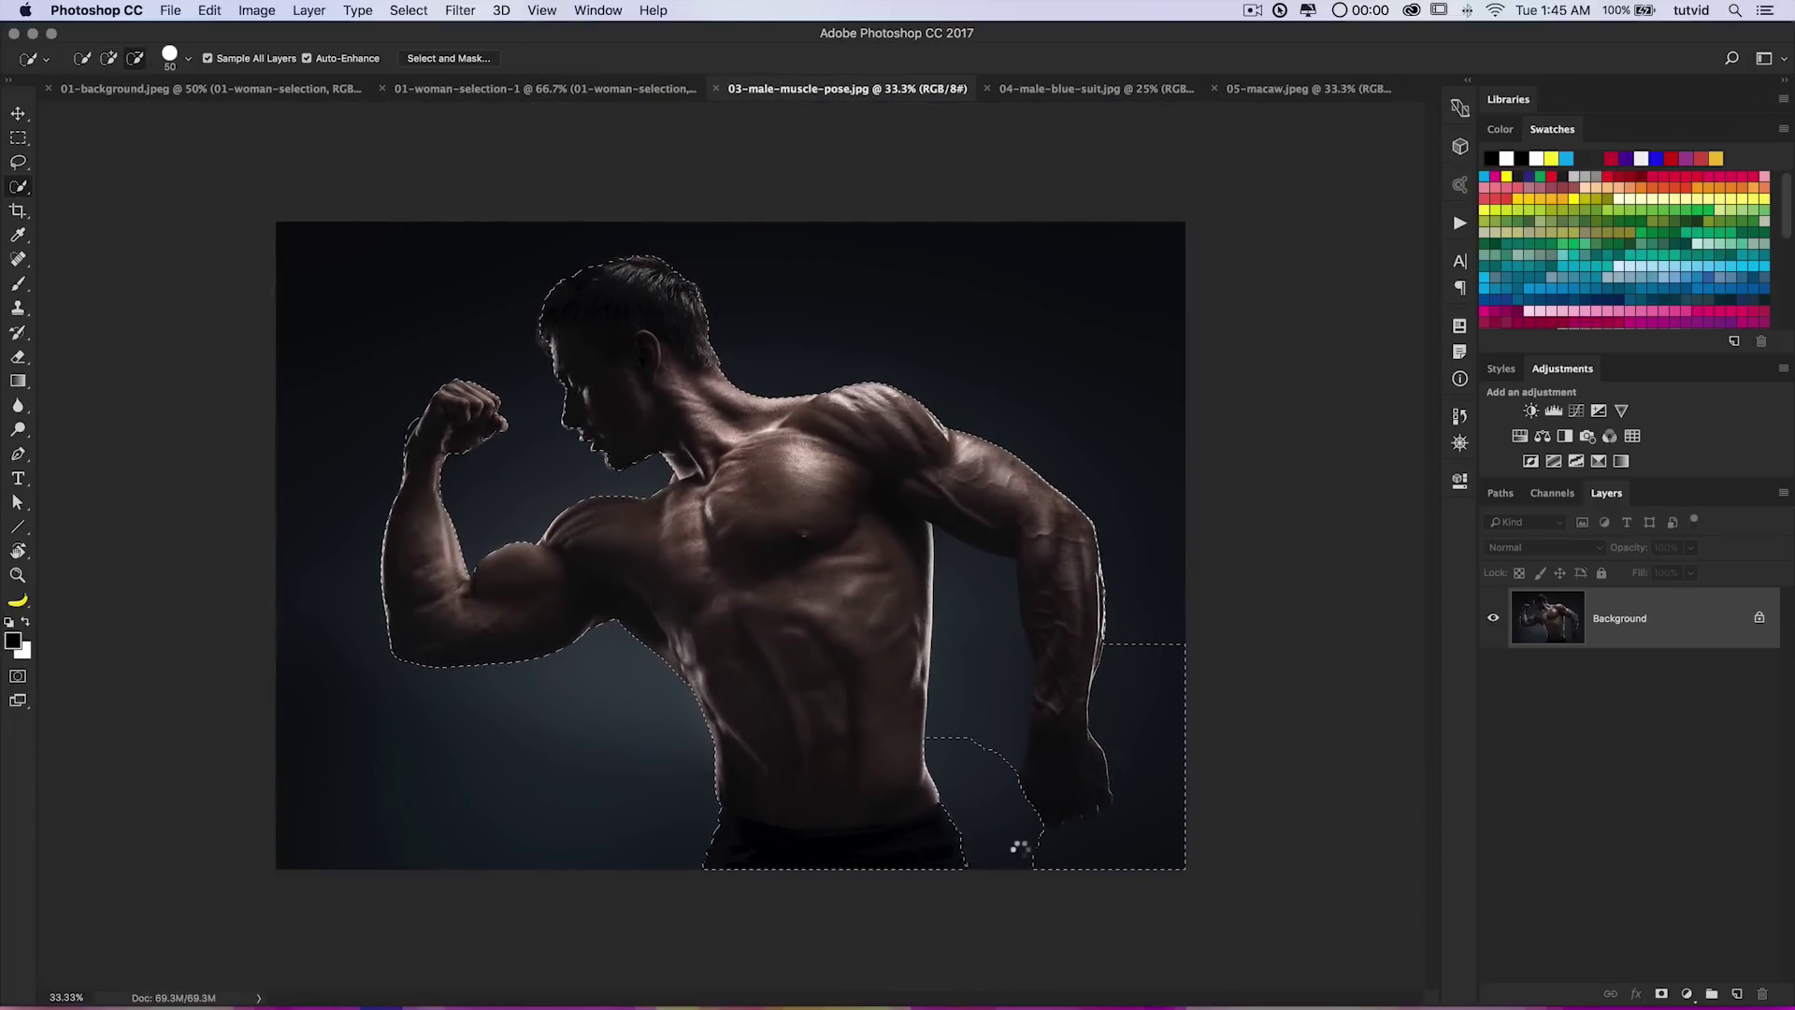
pyautogui.moveTo(1049, 852); pyautogui.dragTo(1128, 839)
pyautogui.moveTo(1143, 691); pyautogui.dragTo(1169, 652)
pyautogui.moveTo(1006, 734); pyautogui.dragTo(970, 694)
pyautogui.moveTo(1044, 768); pyautogui.dragTo(1048, 783)
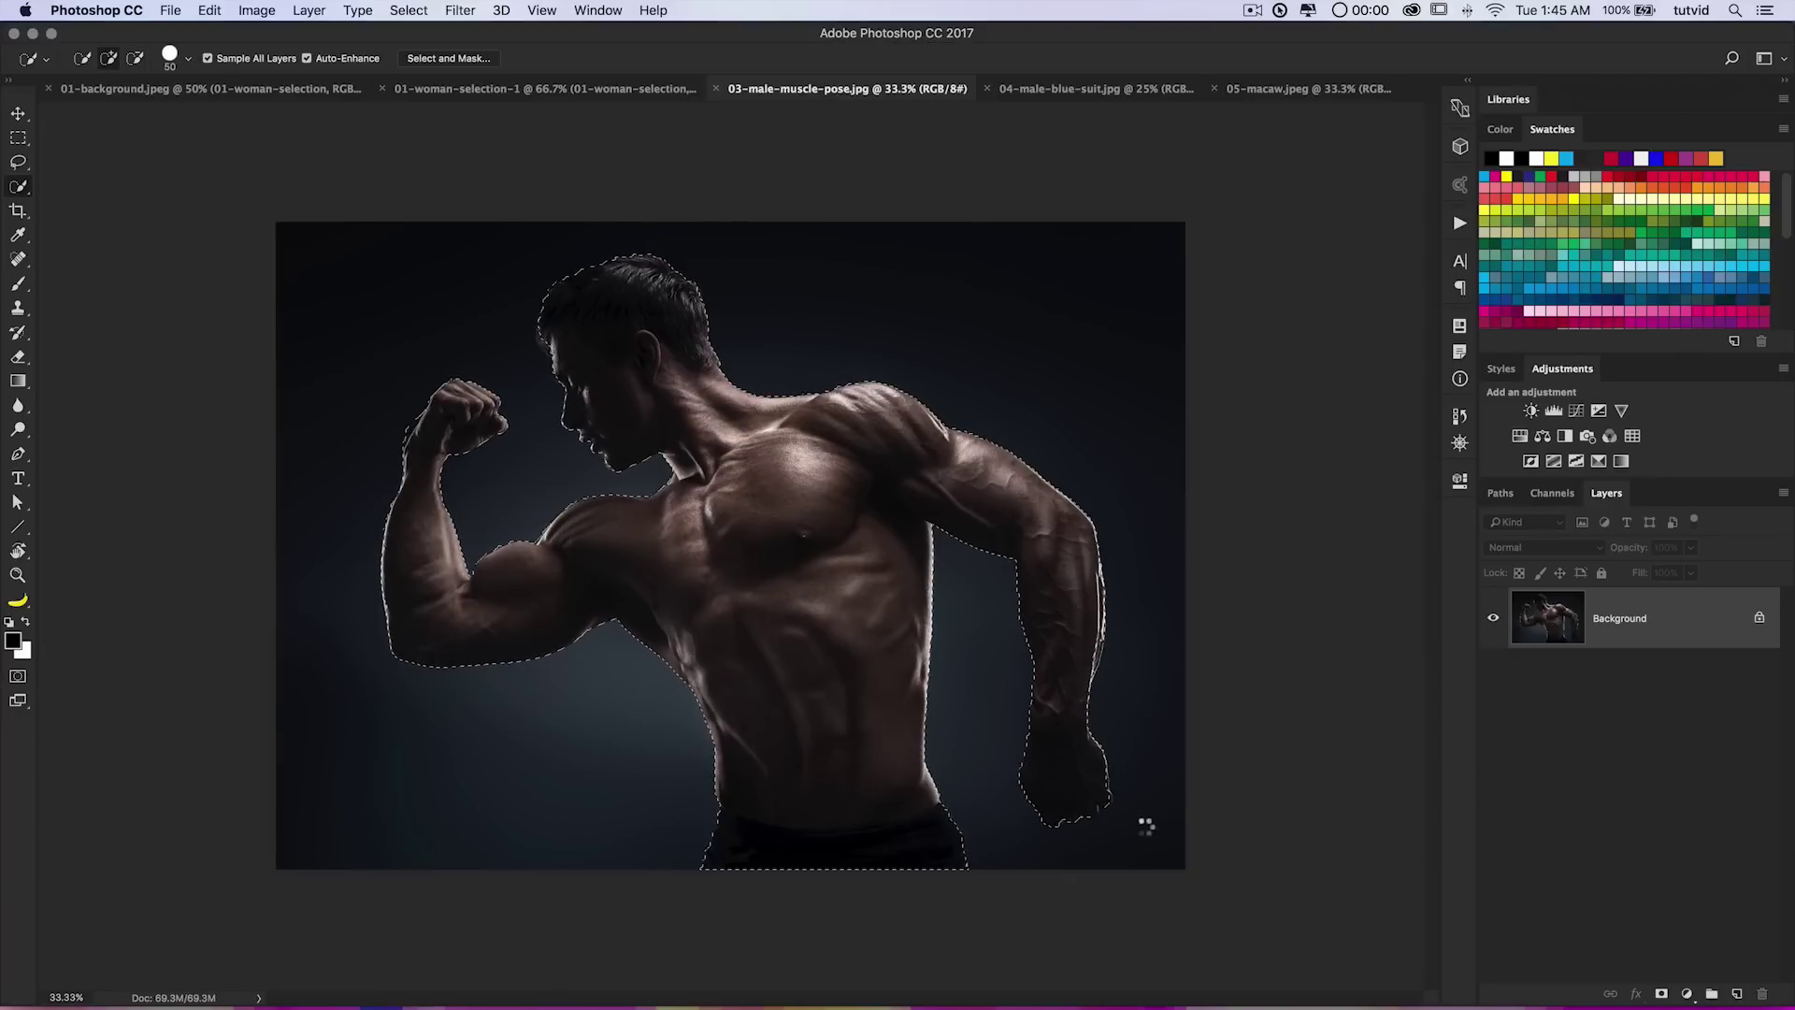
# Refine the selection along the bright outer edge of the lowered forearm and check the edge down to the hand.
pyautogui.press('z')
pyautogui.click(1106, 637)
pyautogui.click(1106, 637)
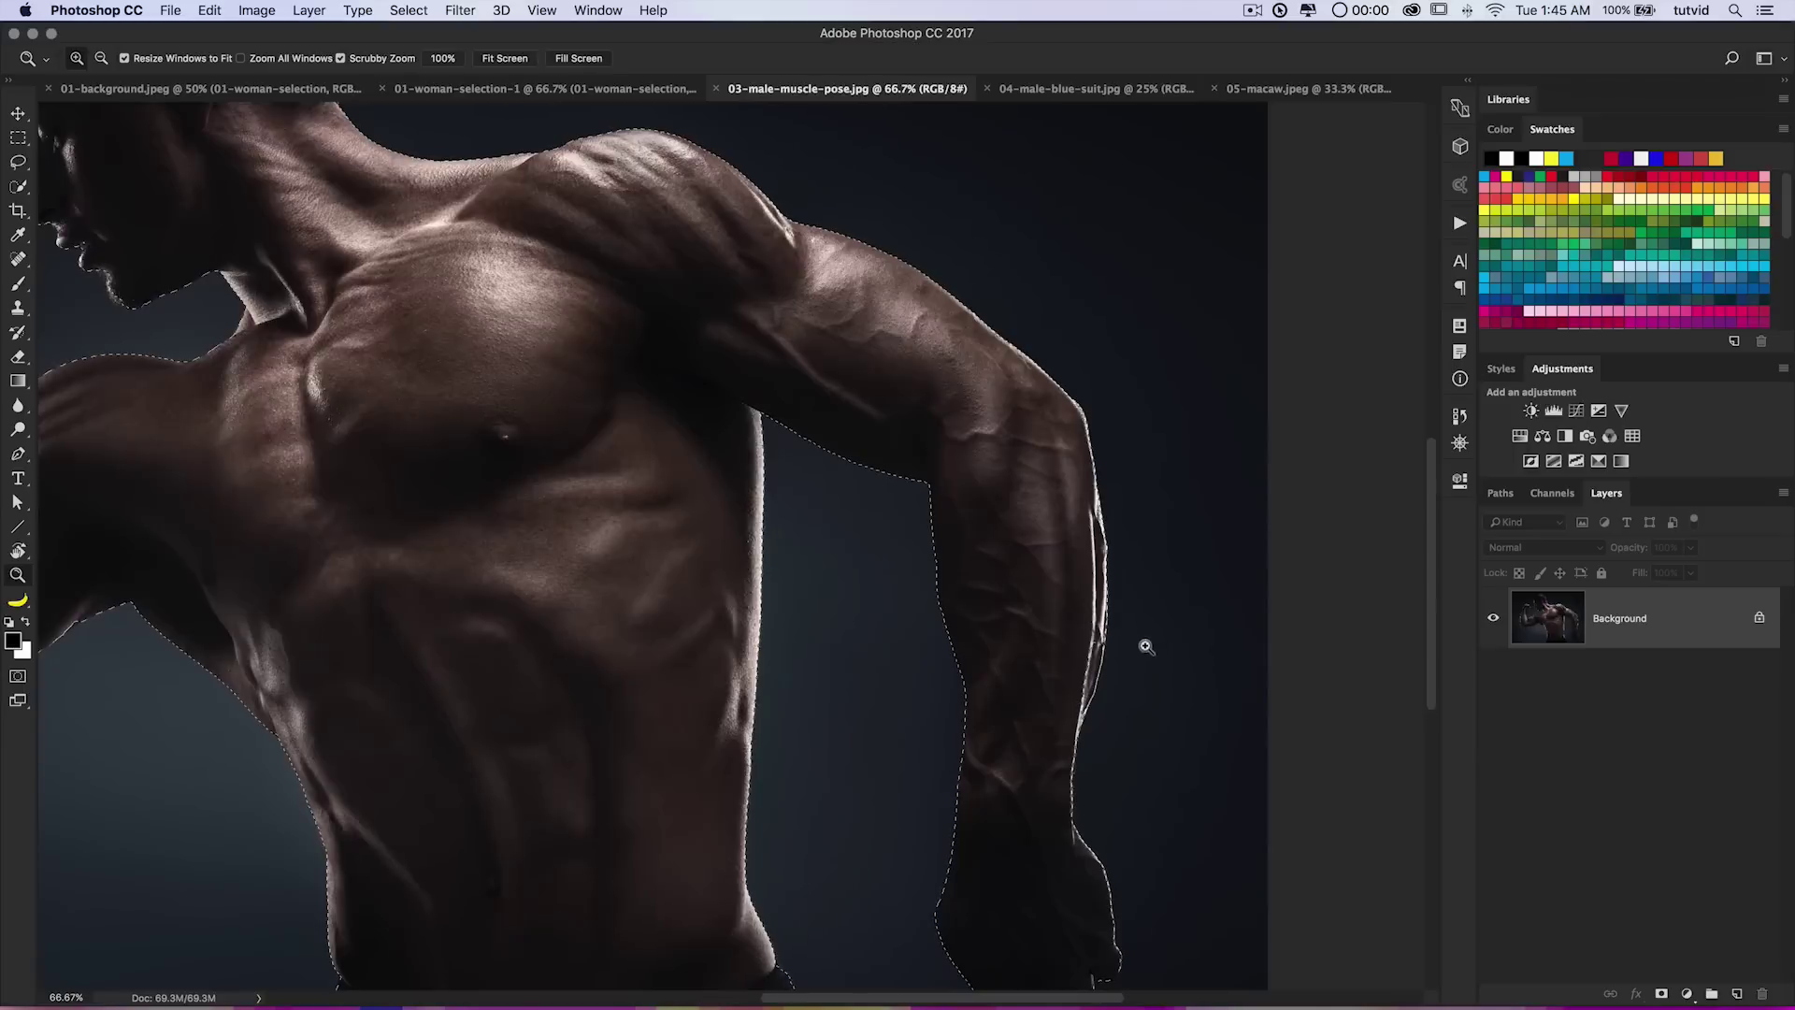
pyautogui.click(1140, 675)
pyautogui.moveTo(1100, 689); pyautogui.dragTo(994, 621)
pyautogui.click(989, 586)
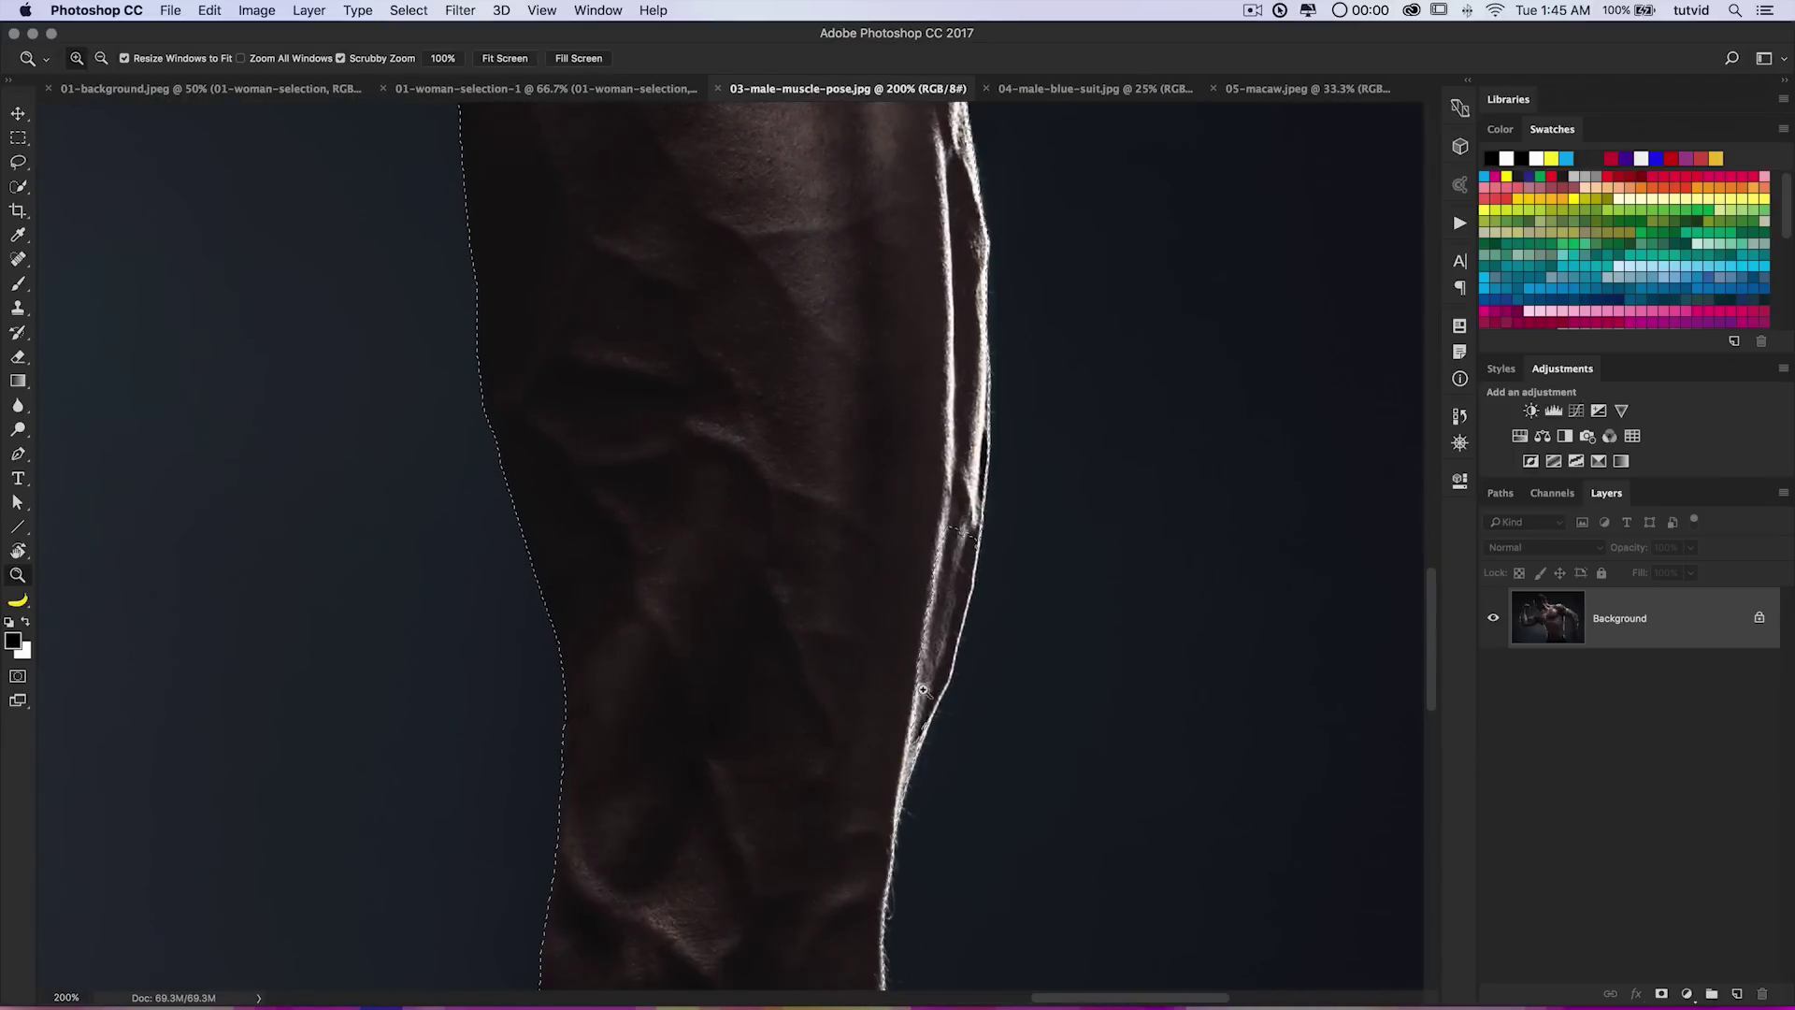
pyautogui.press('w')
pyautogui.moveTo(890, 745)
pyautogui.mouseDown()
pyautogui.moveTo(954, 507)
pyautogui.moveTo(910, 706)
pyautogui.mouseUp()
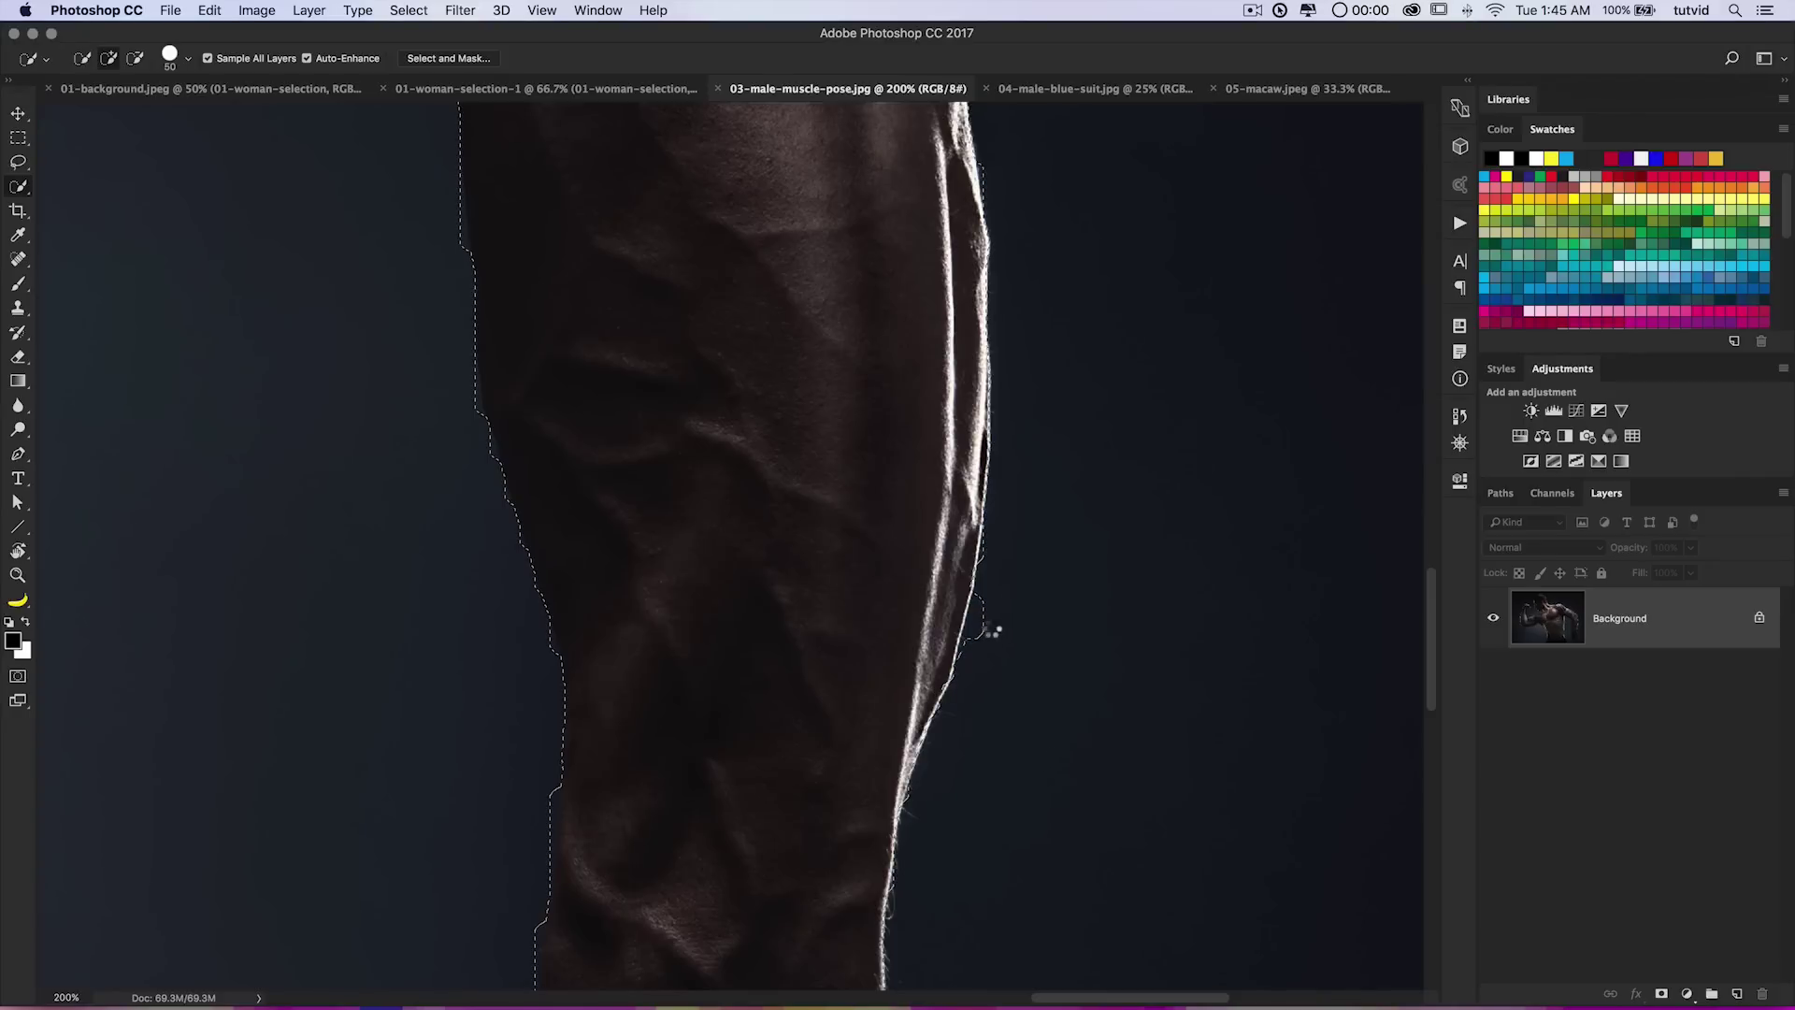
pyautogui.scroll(5, 1005, 597)
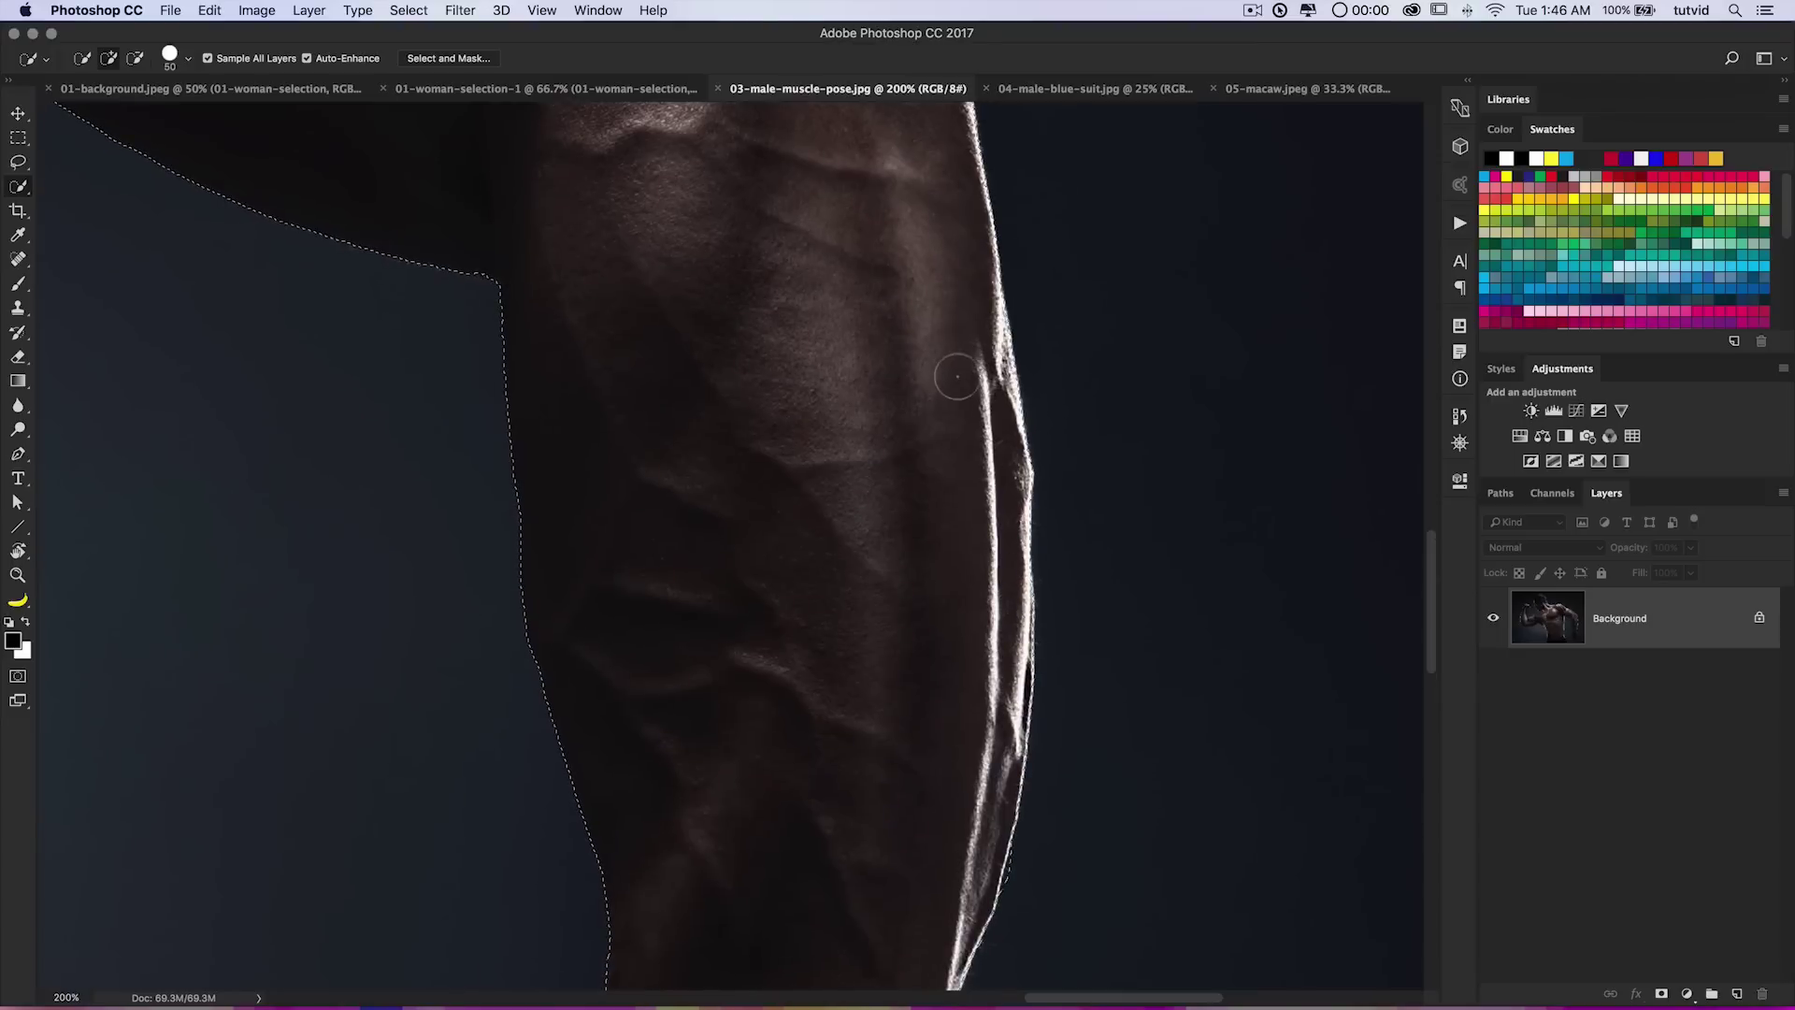
pyautogui.moveTo(1131, 668); pyautogui.dragTo(1074, 385)
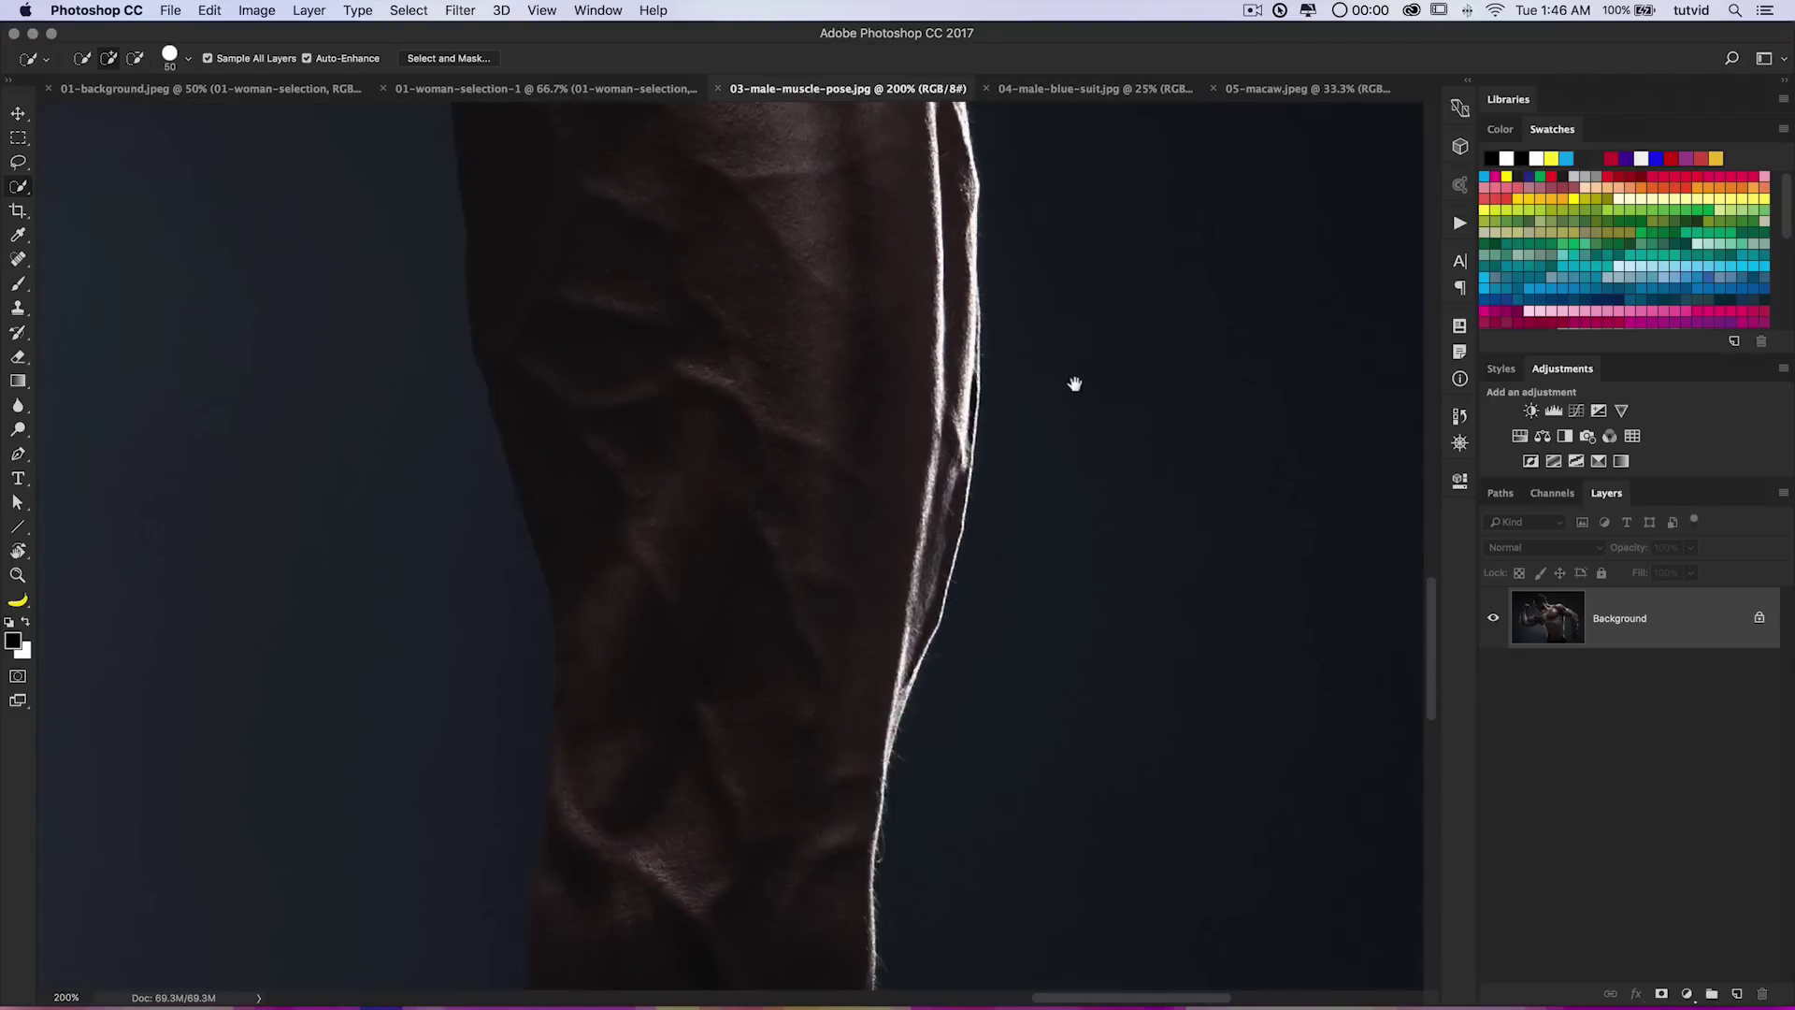
pyautogui.moveTo(970, 761); pyautogui.dragTo(954, 328)
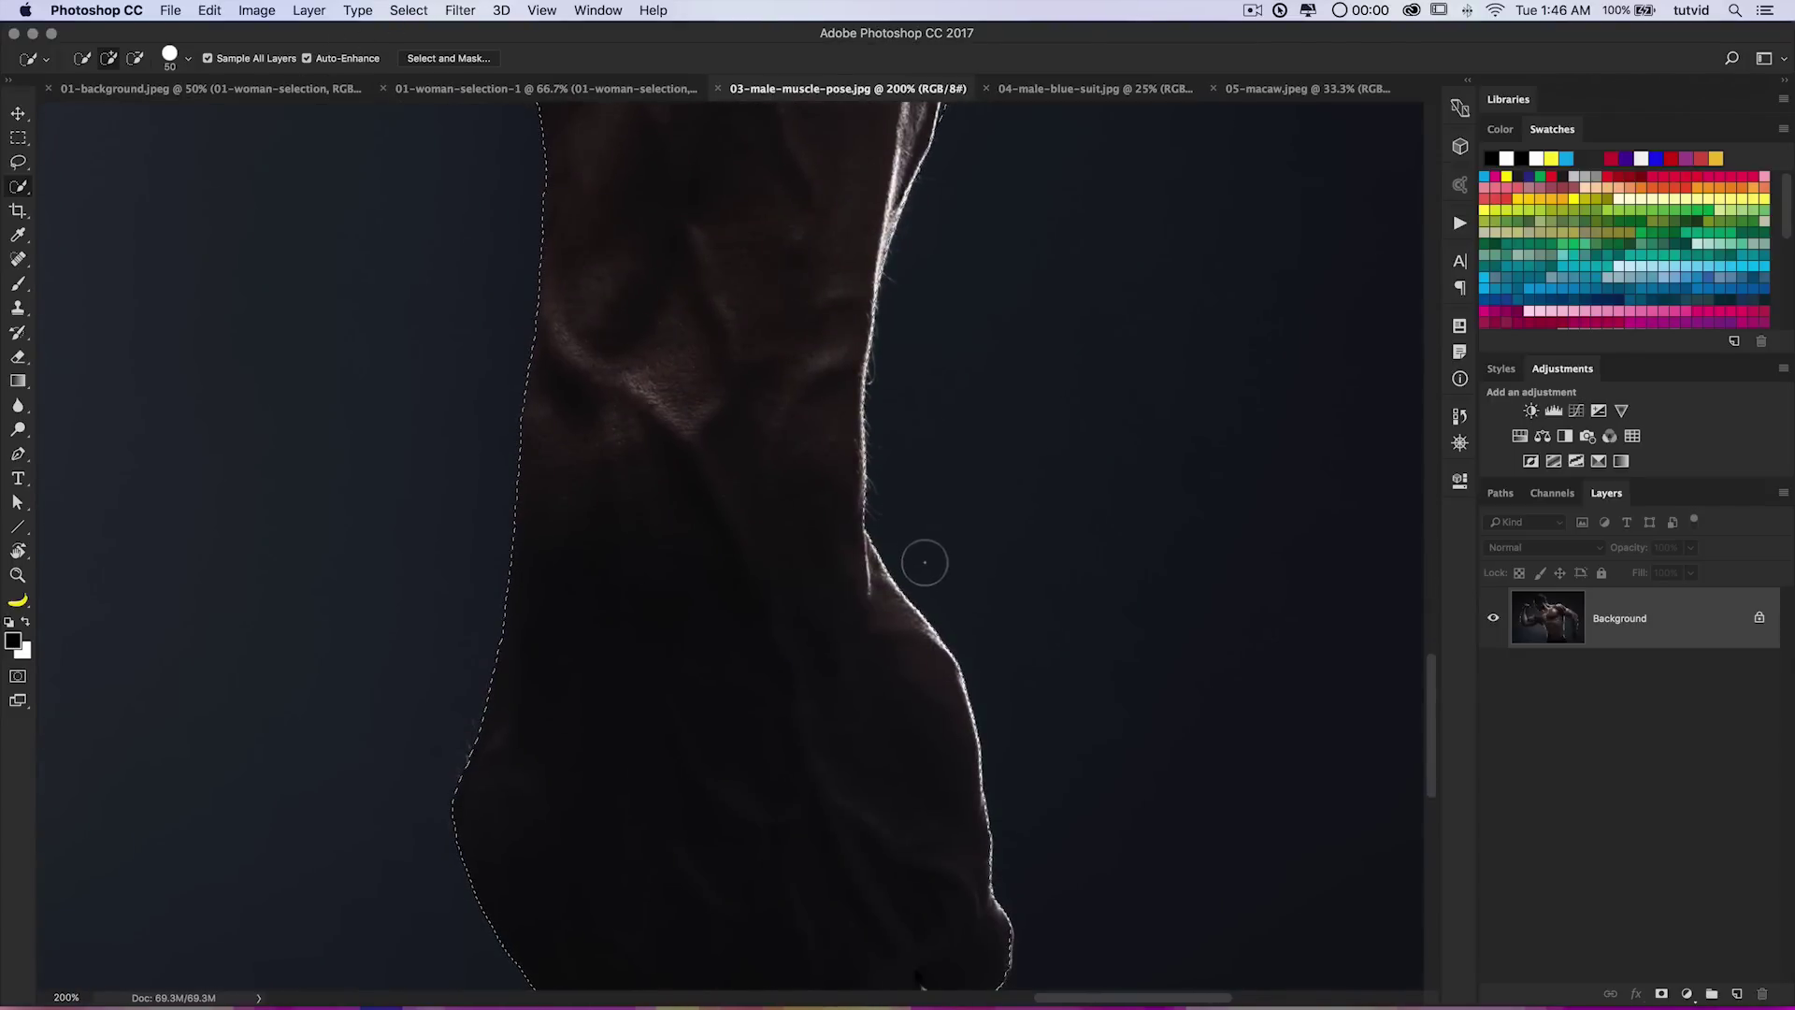
# Subtract the stray background in front of the hairline at the forehead from the selection.
pyautogui.press('super+minus')
pyautogui.press('super+minus')
pyautogui.press('super+minus')
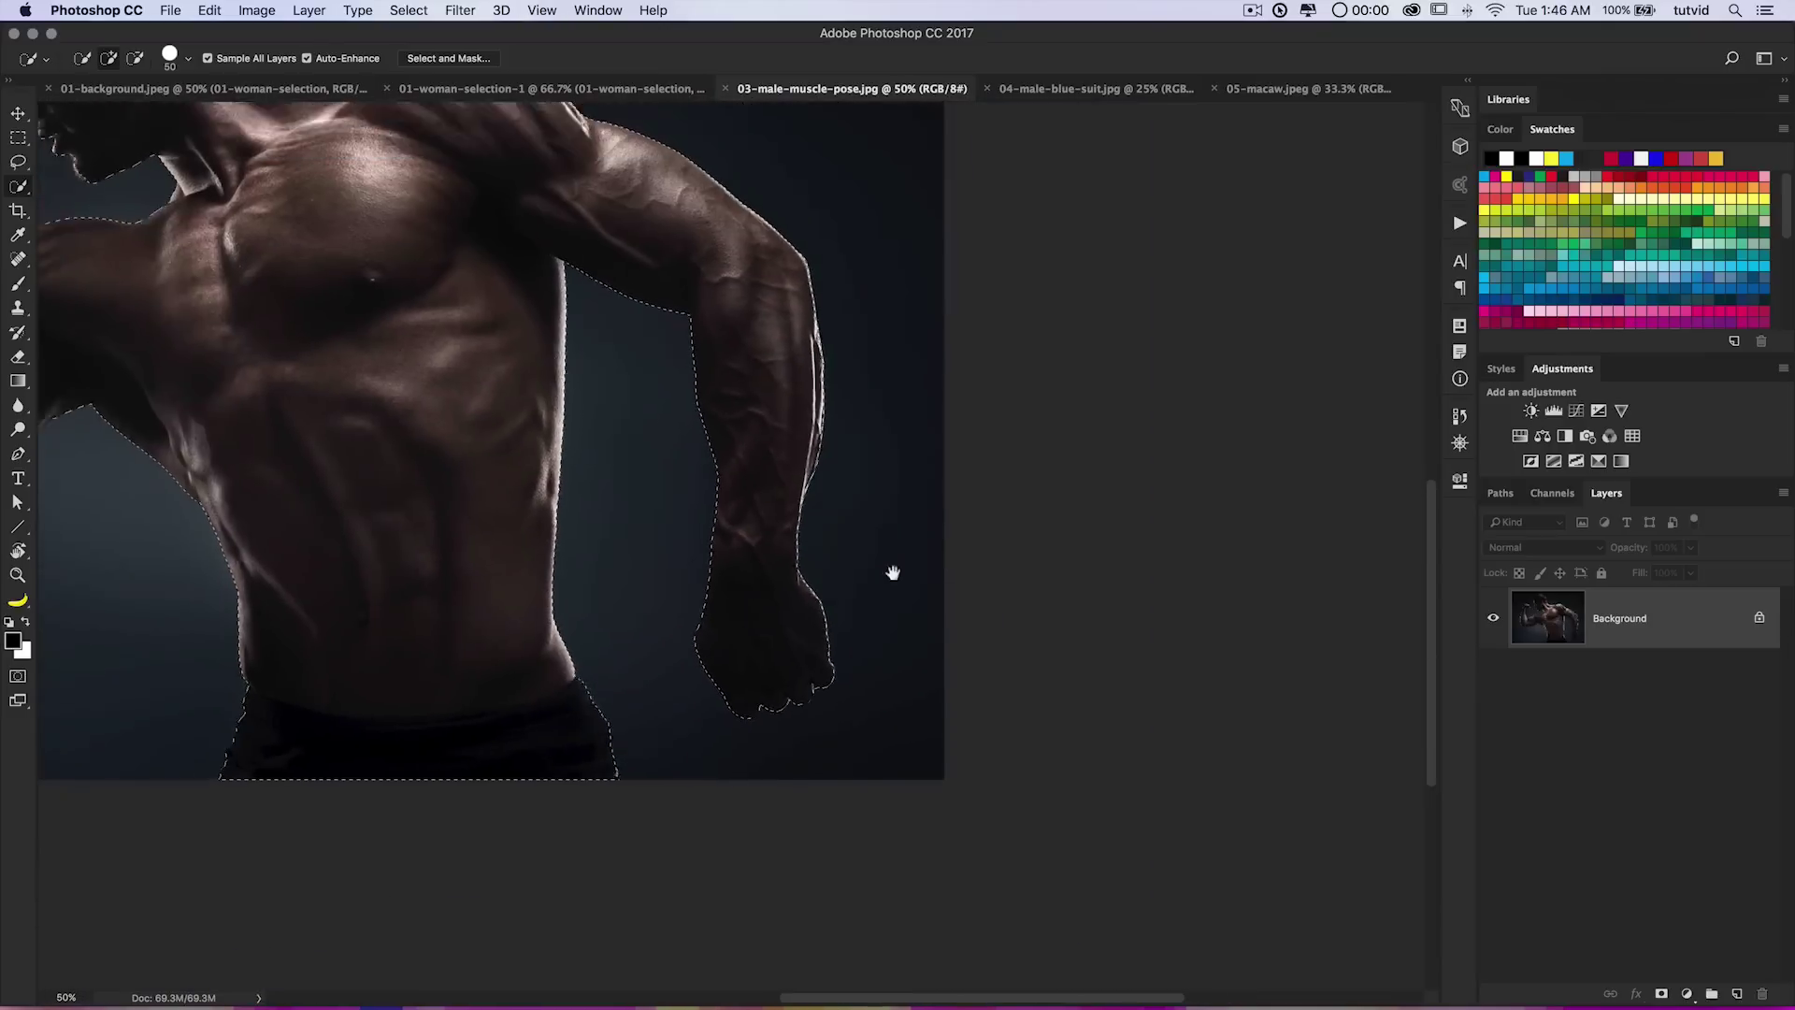
pyautogui.press('alt')
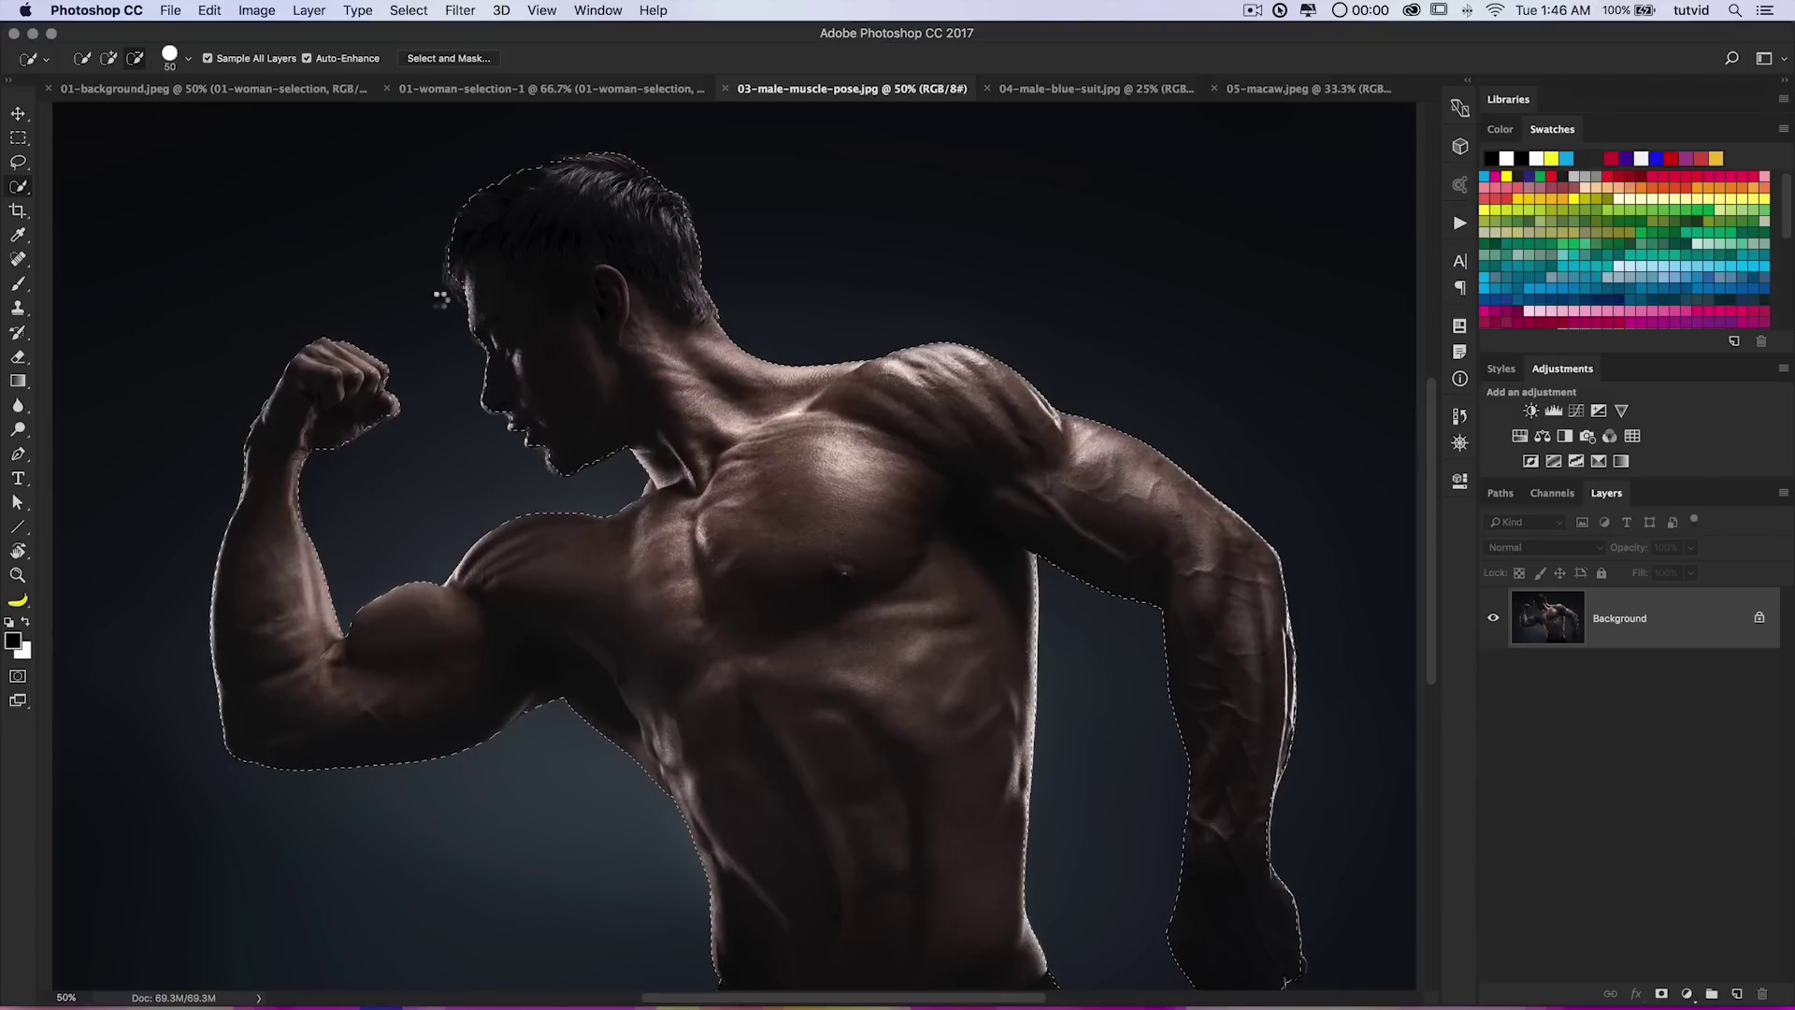
pyautogui.moveTo(452, 260); pyautogui.dragTo(453, 278)
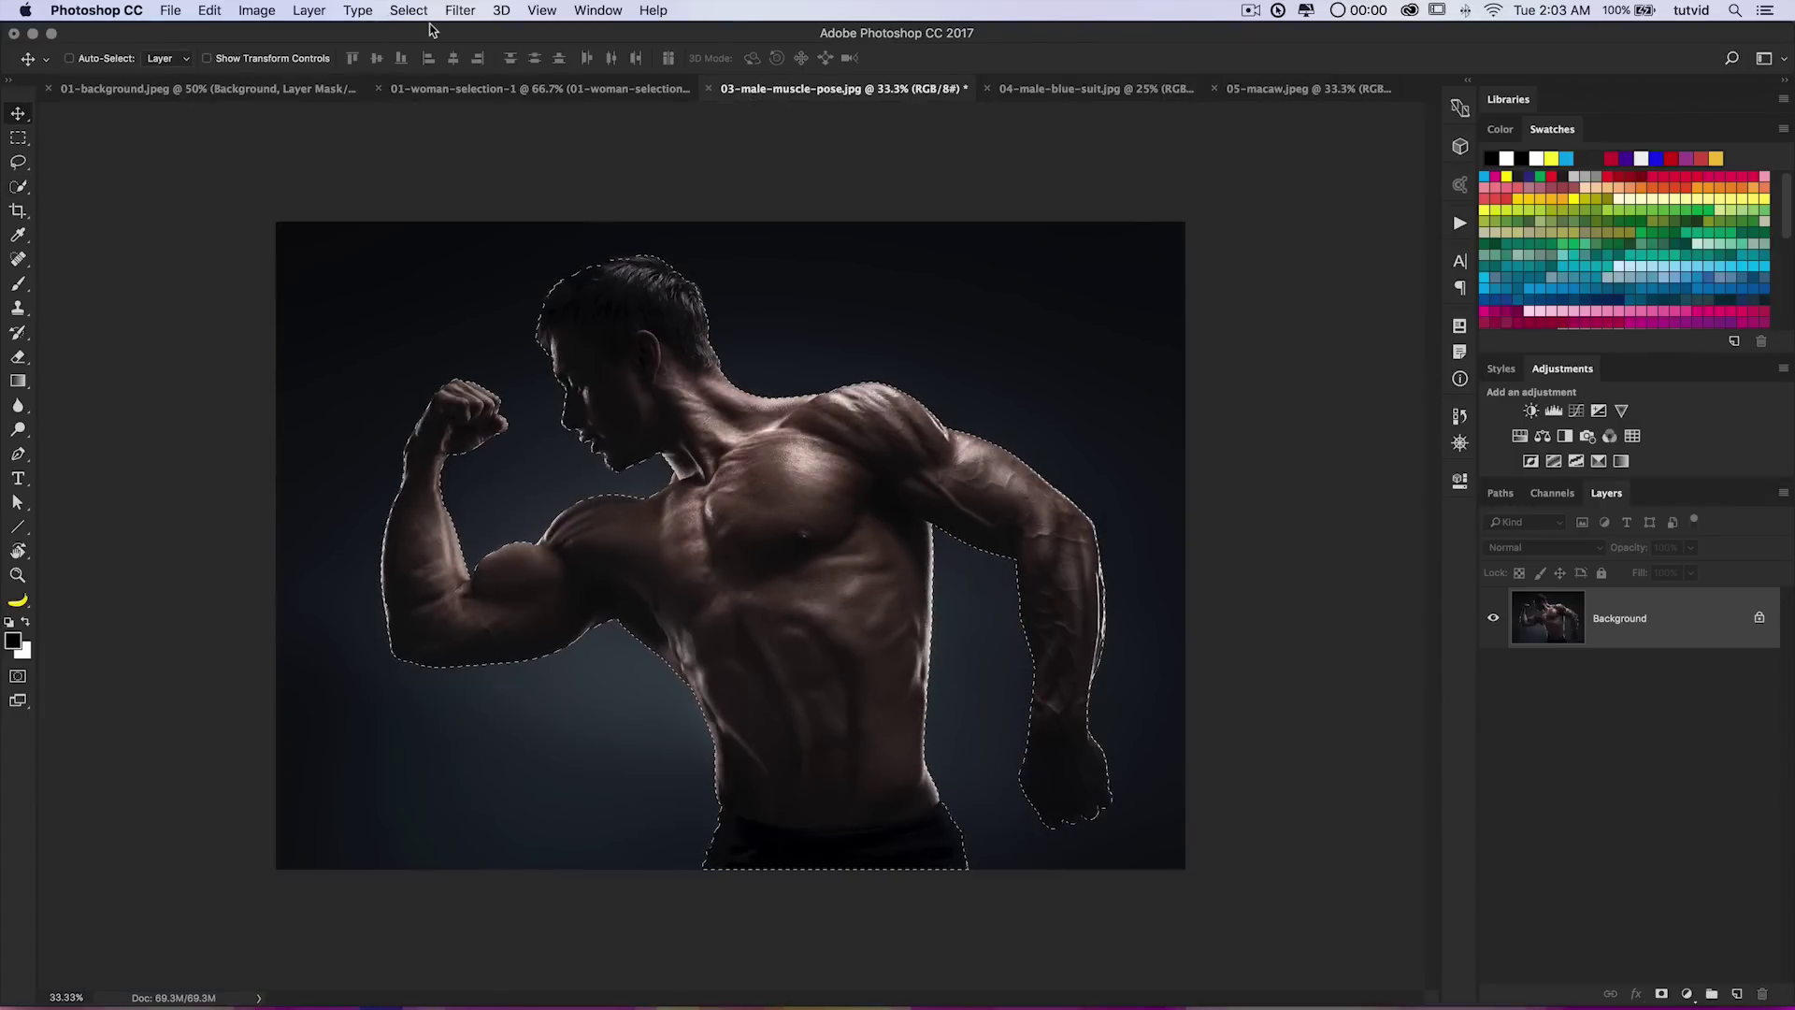
# Open the selection in Select and Mask and zoom in on the head to 100%.
pyautogui.click(408, 11)
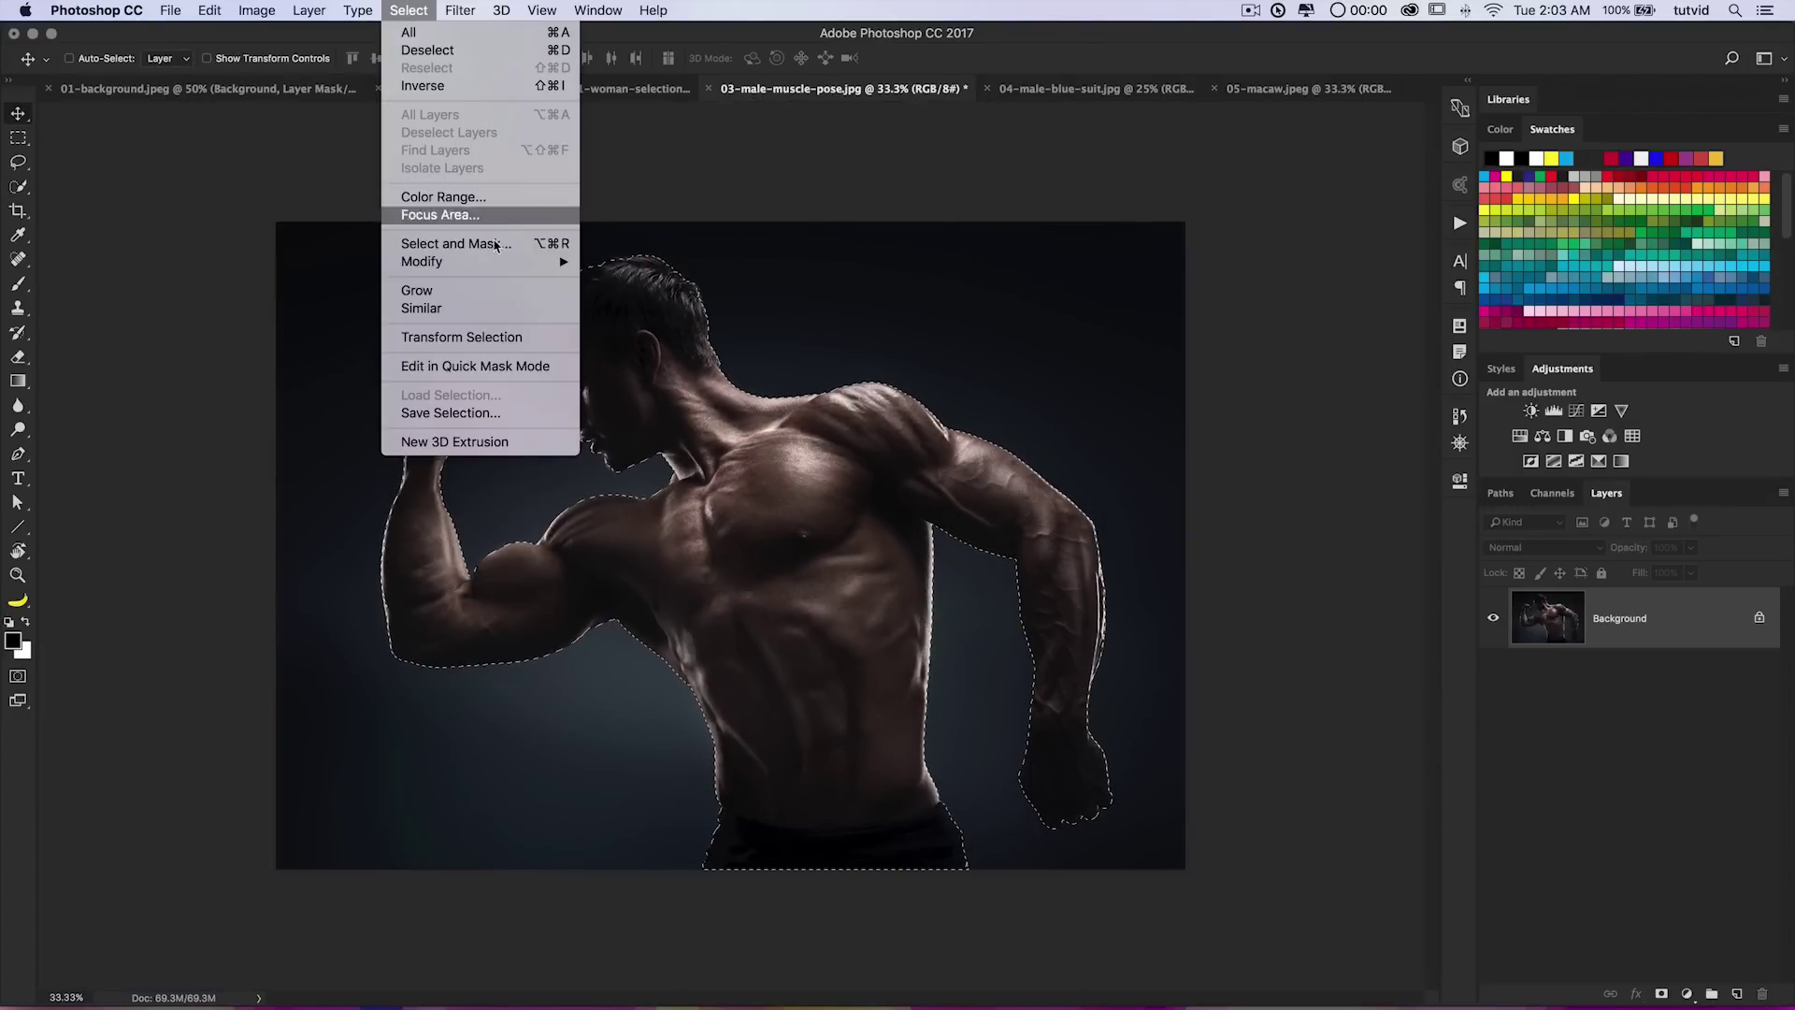
pyautogui.click(456, 244)
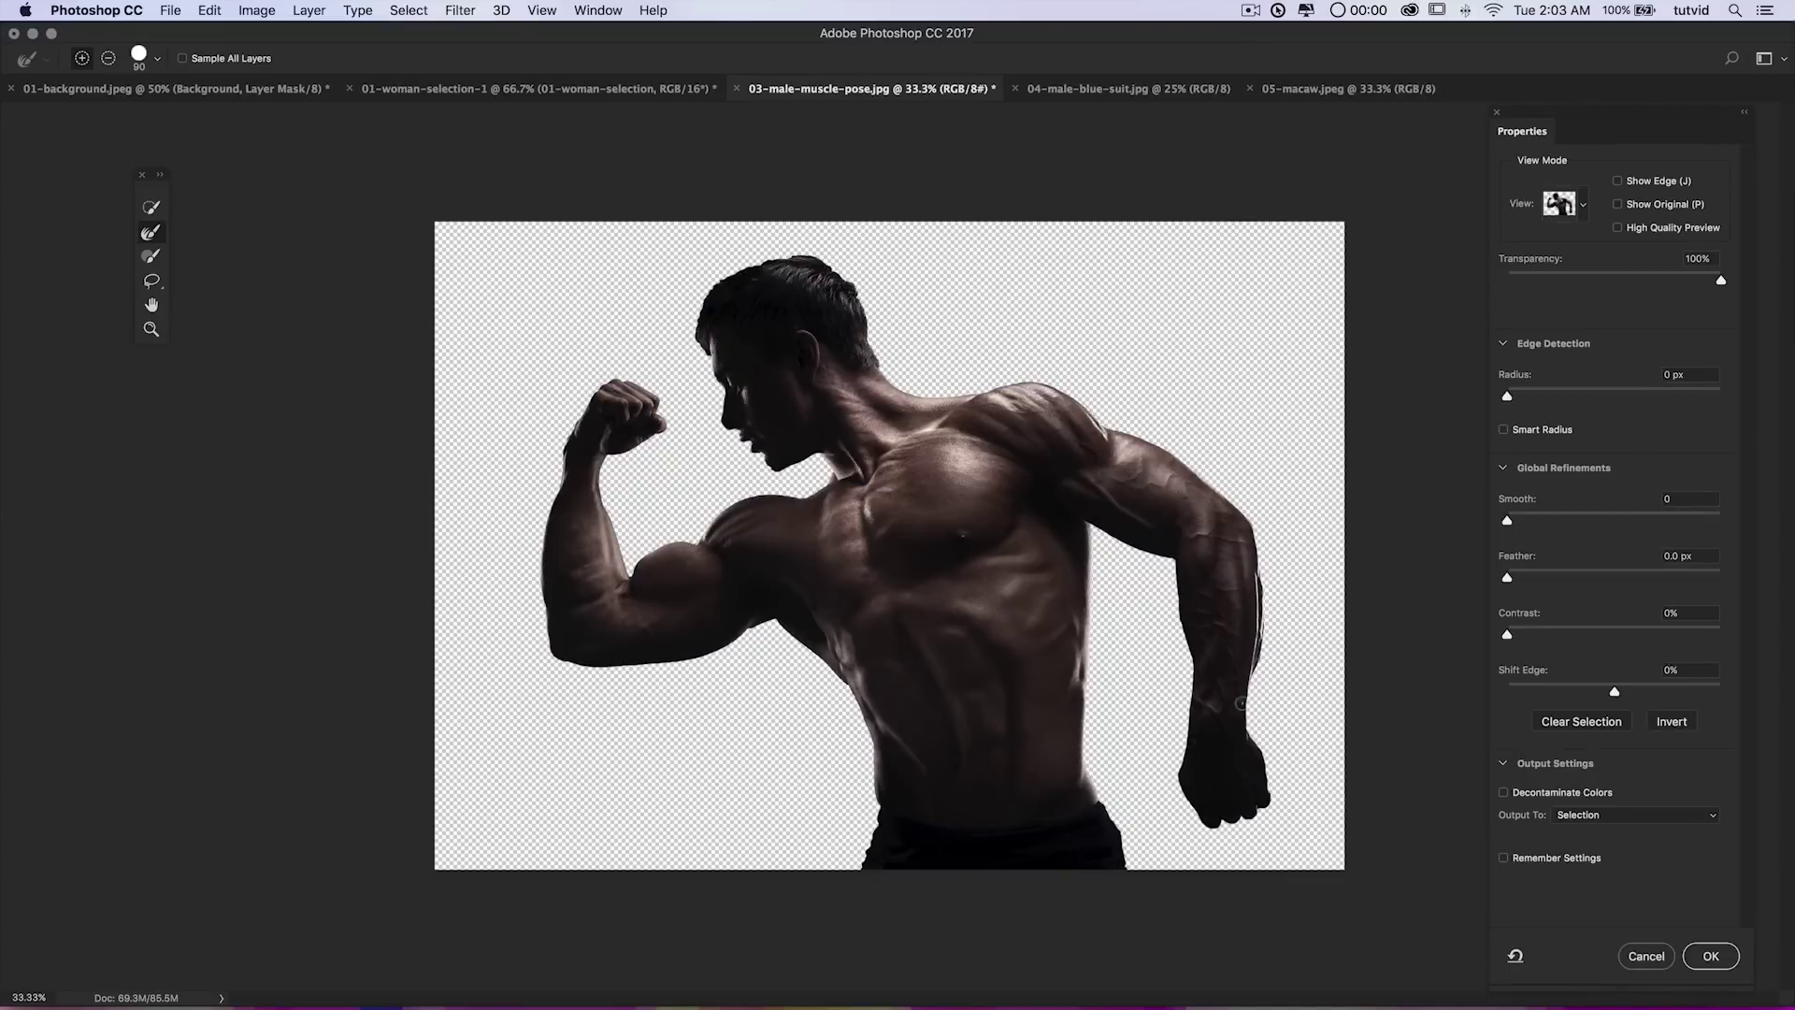
pyautogui.press('z')
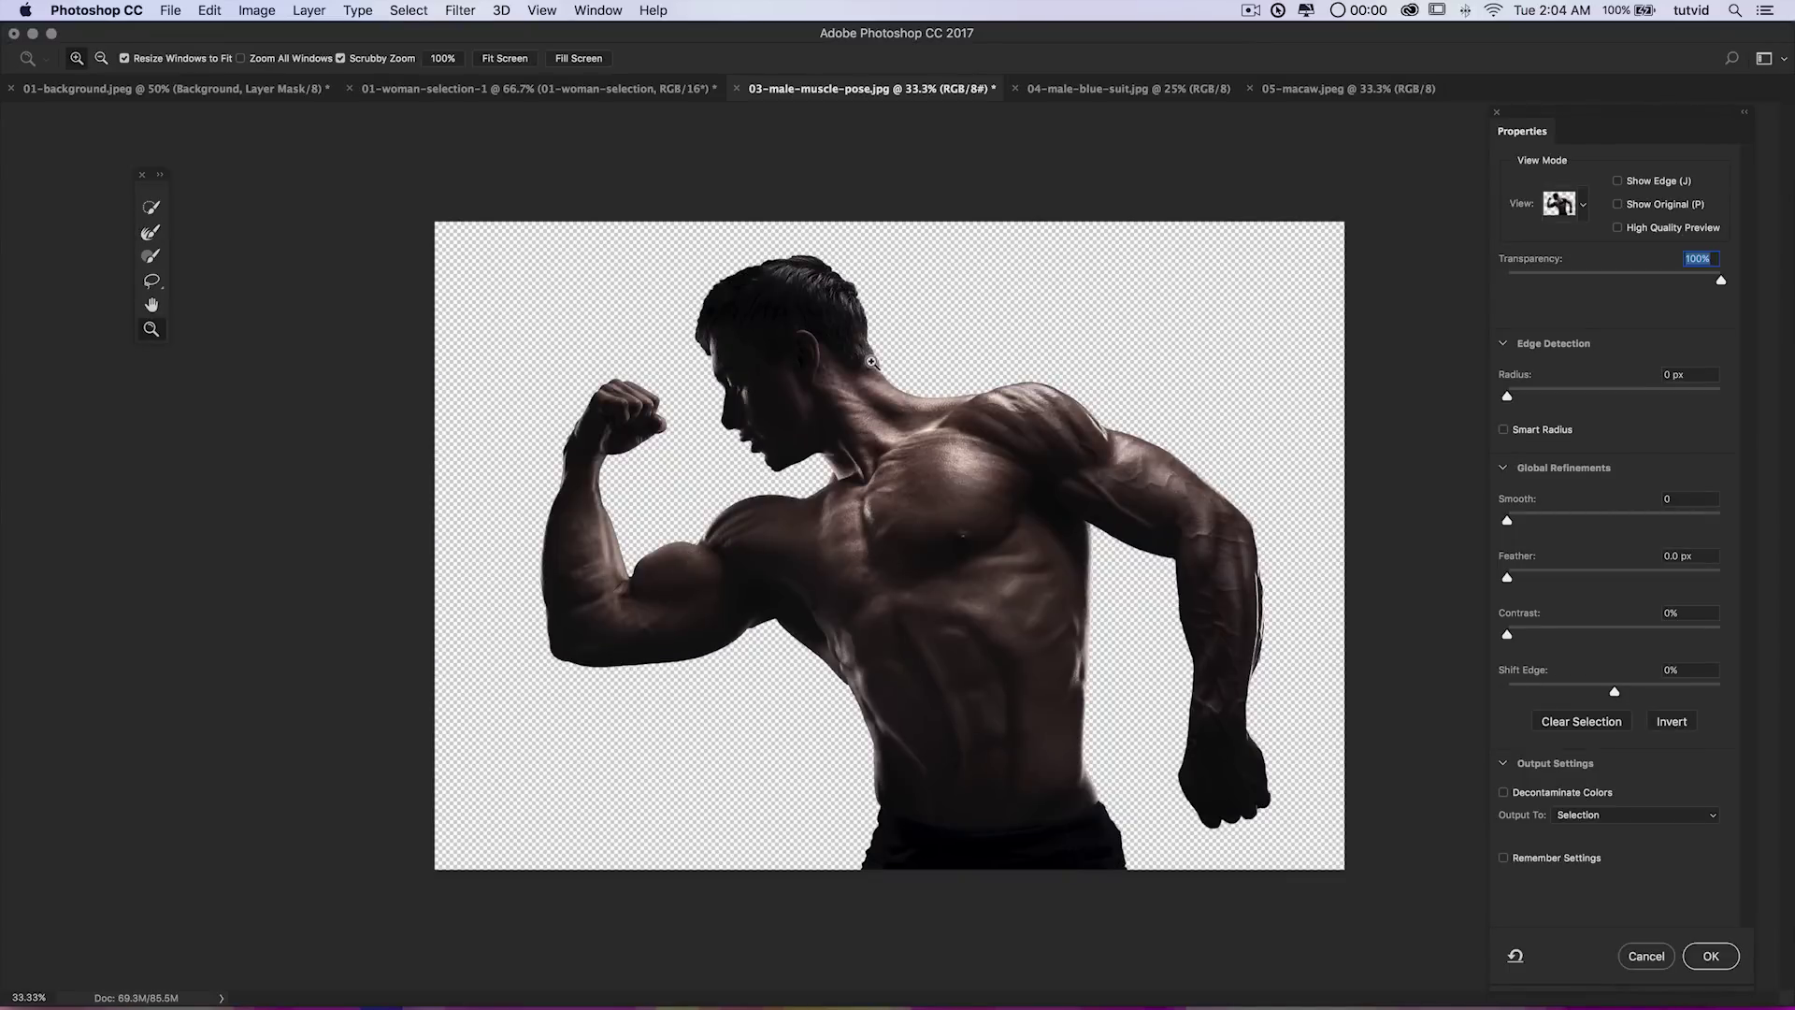
pyautogui.click(860, 381)
pyautogui.click(861, 382)
pyautogui.click(860, 382)
pyautogui.moveTo(860, 383); pyautogui.dragTo(1085, 584)
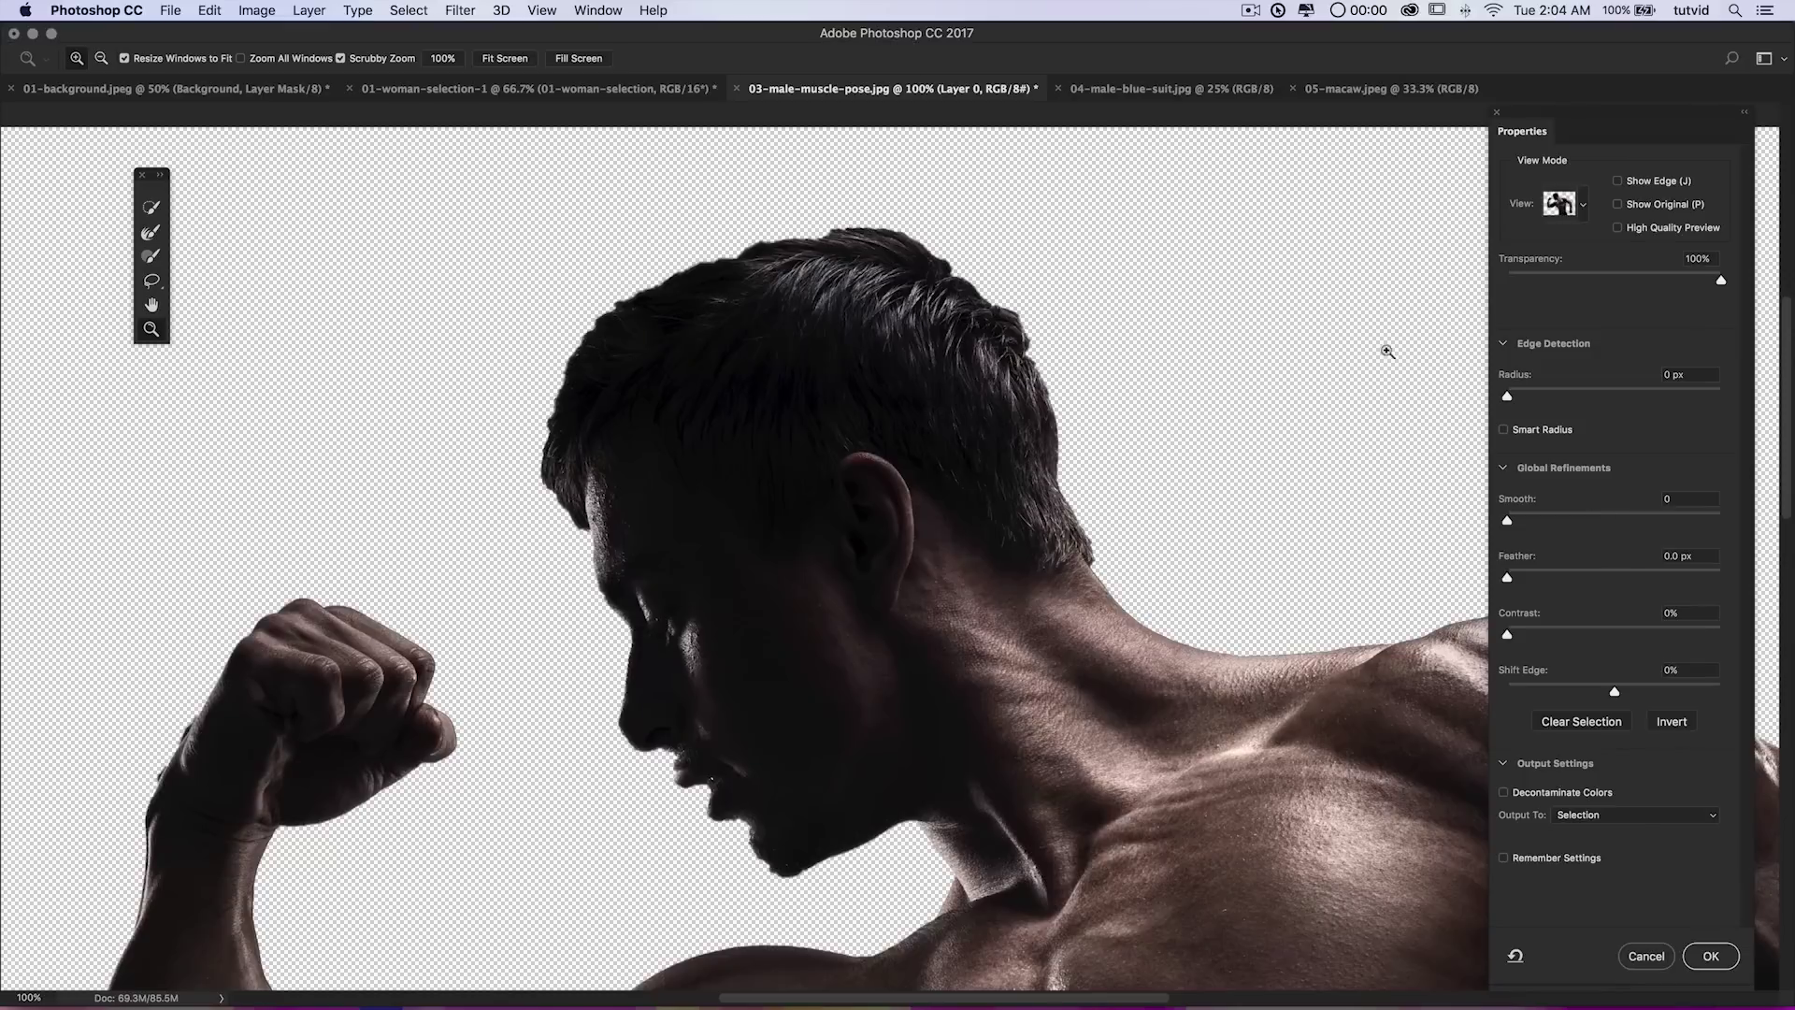
# Compare small and large Edge Detection radius values on the head and arm edges, setting the radius to about 35 px.
pyautogui.click(1533, 398)
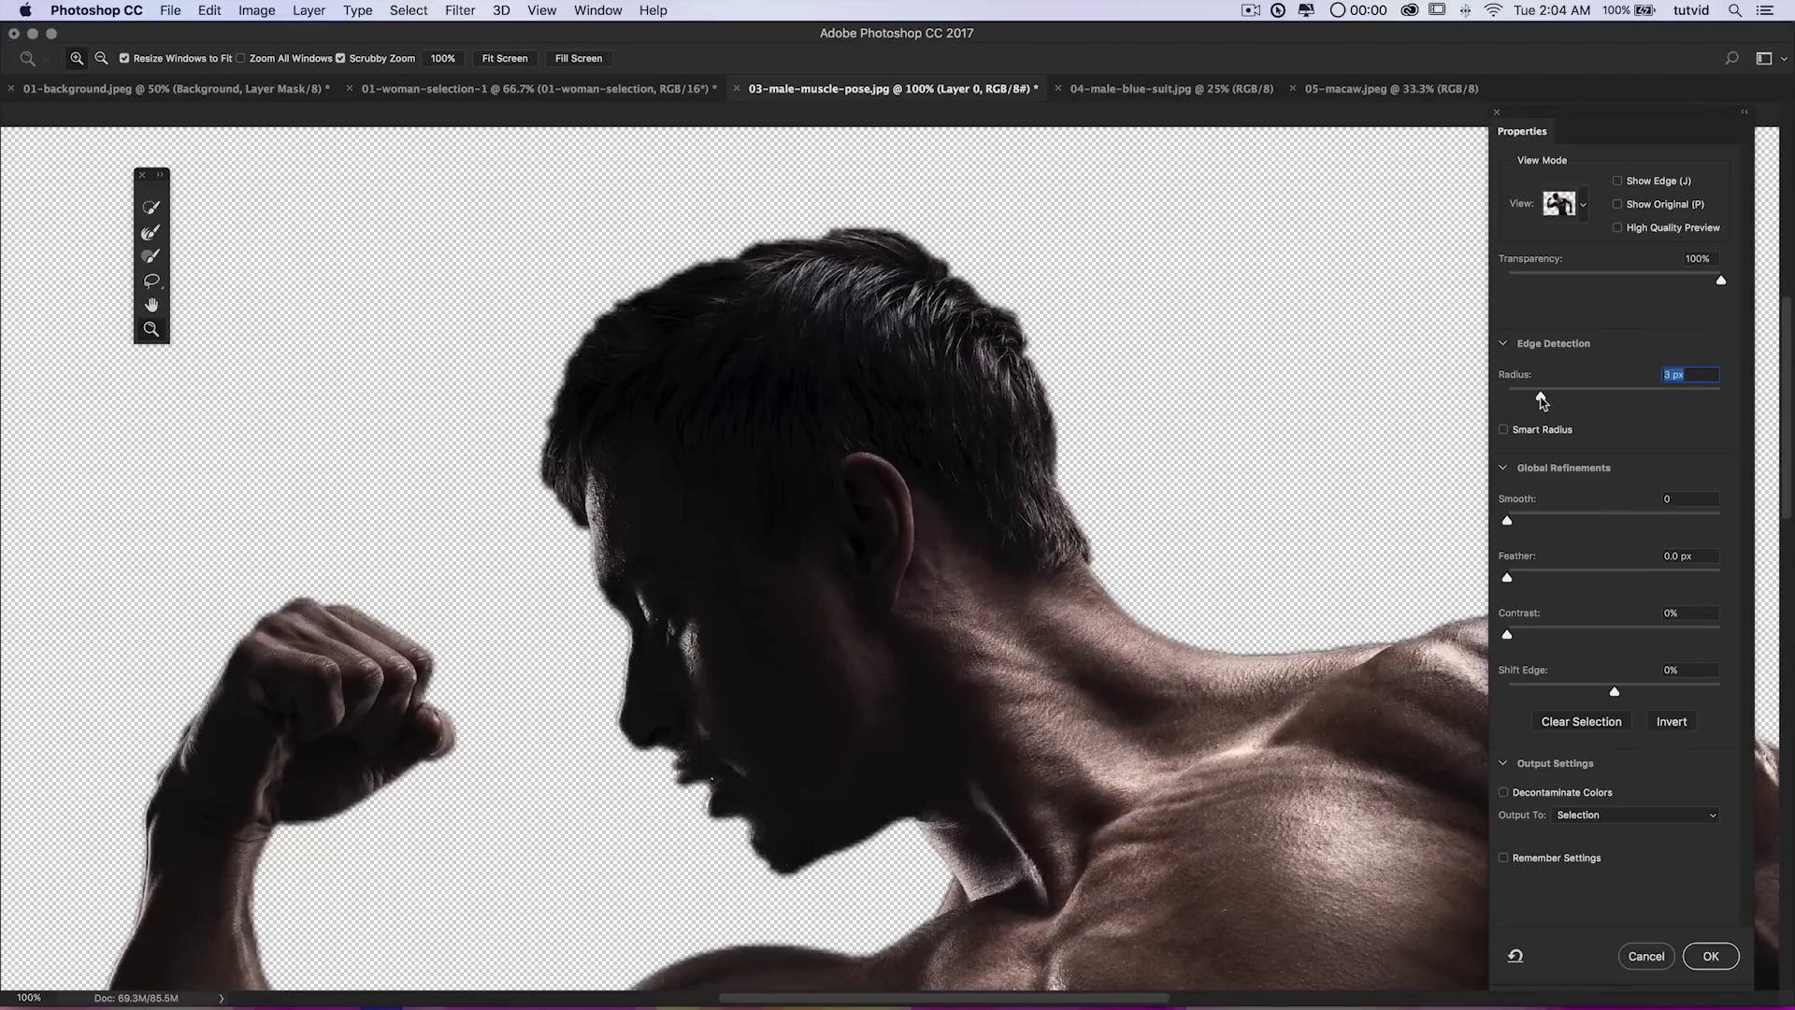
pyautogui.moveTo(1532, 404); pyautogui.dragTo(1617, 416)
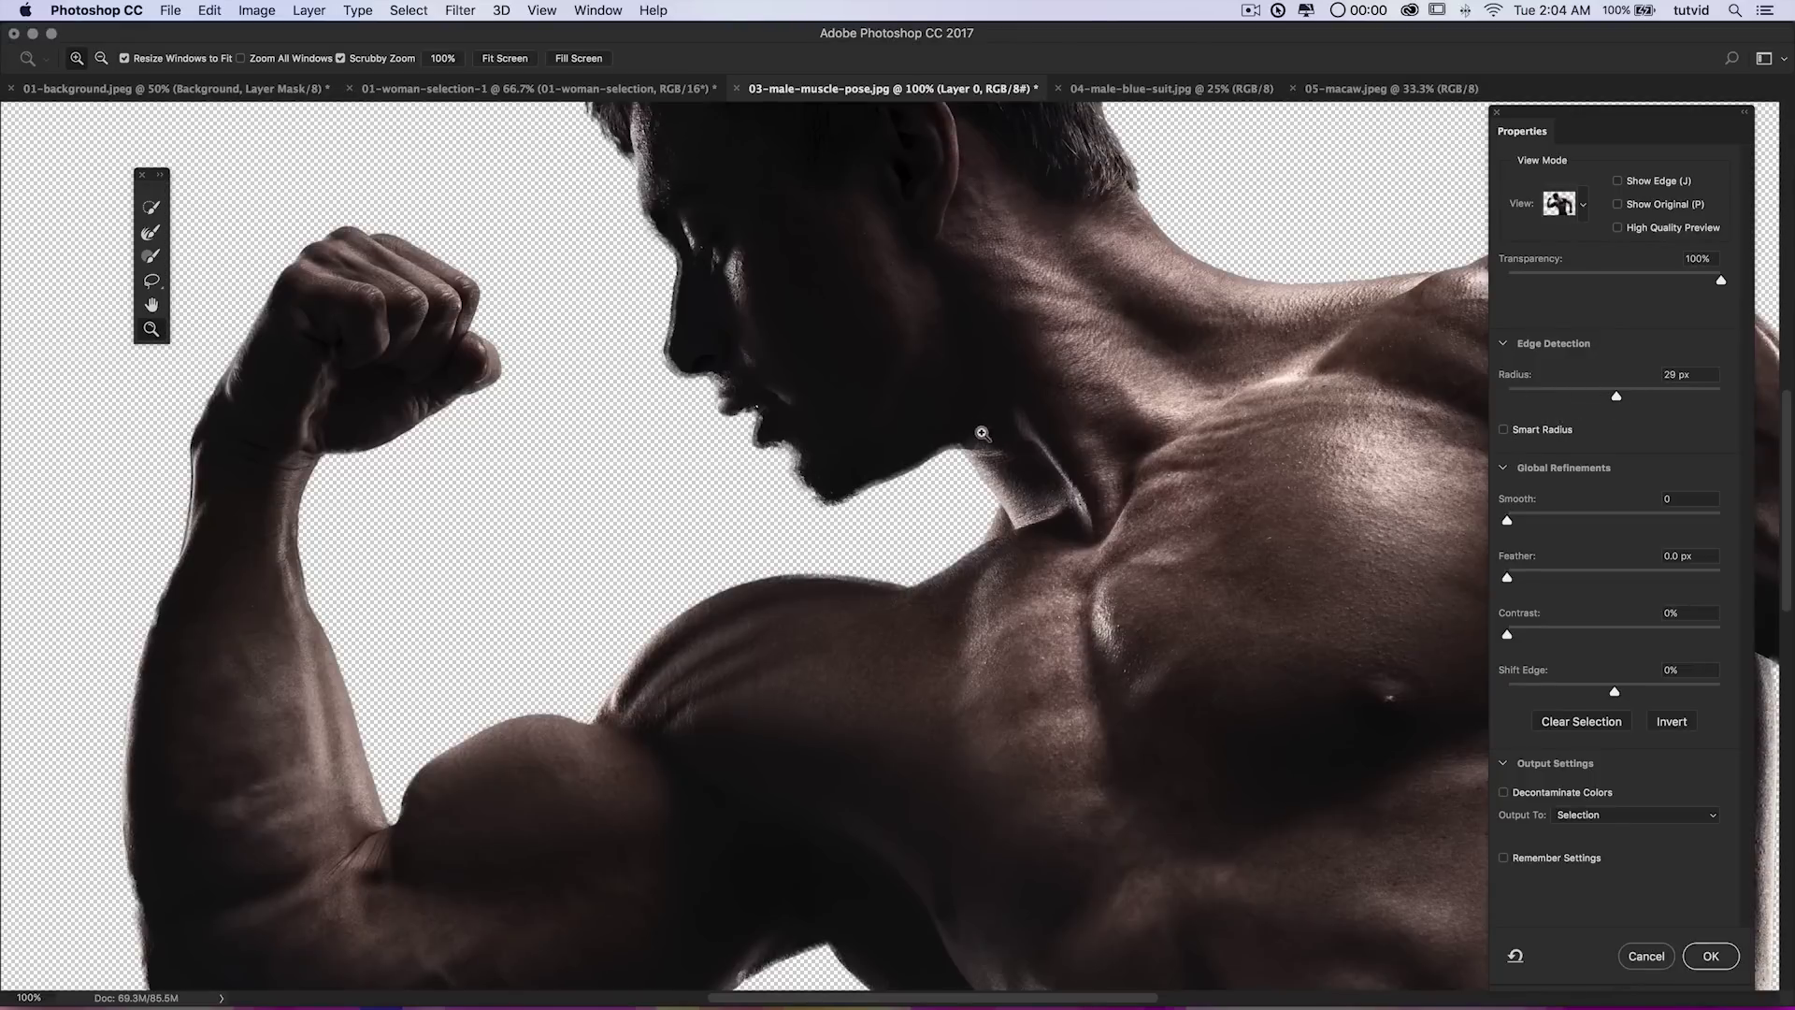
pyautogui.scroll(5, 854, 470)
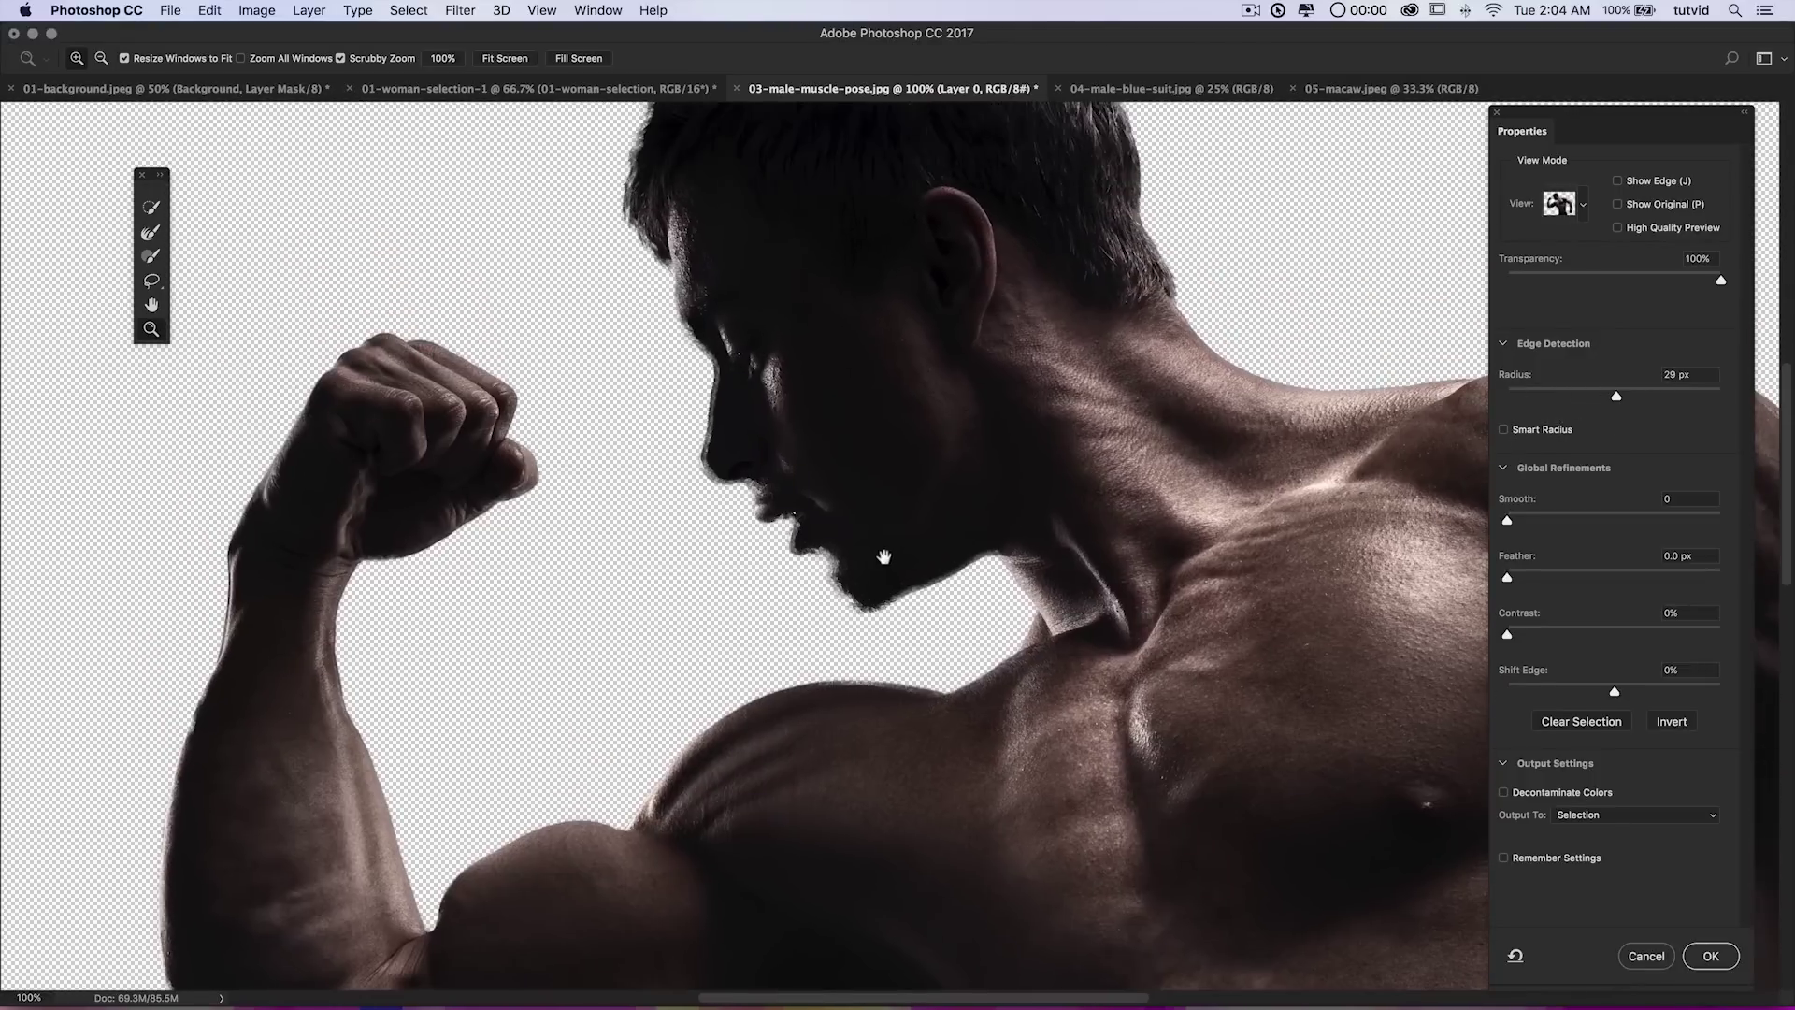
pyautogui.moveTo(1564, 396); pyautogui.dragTo(1520, 394)
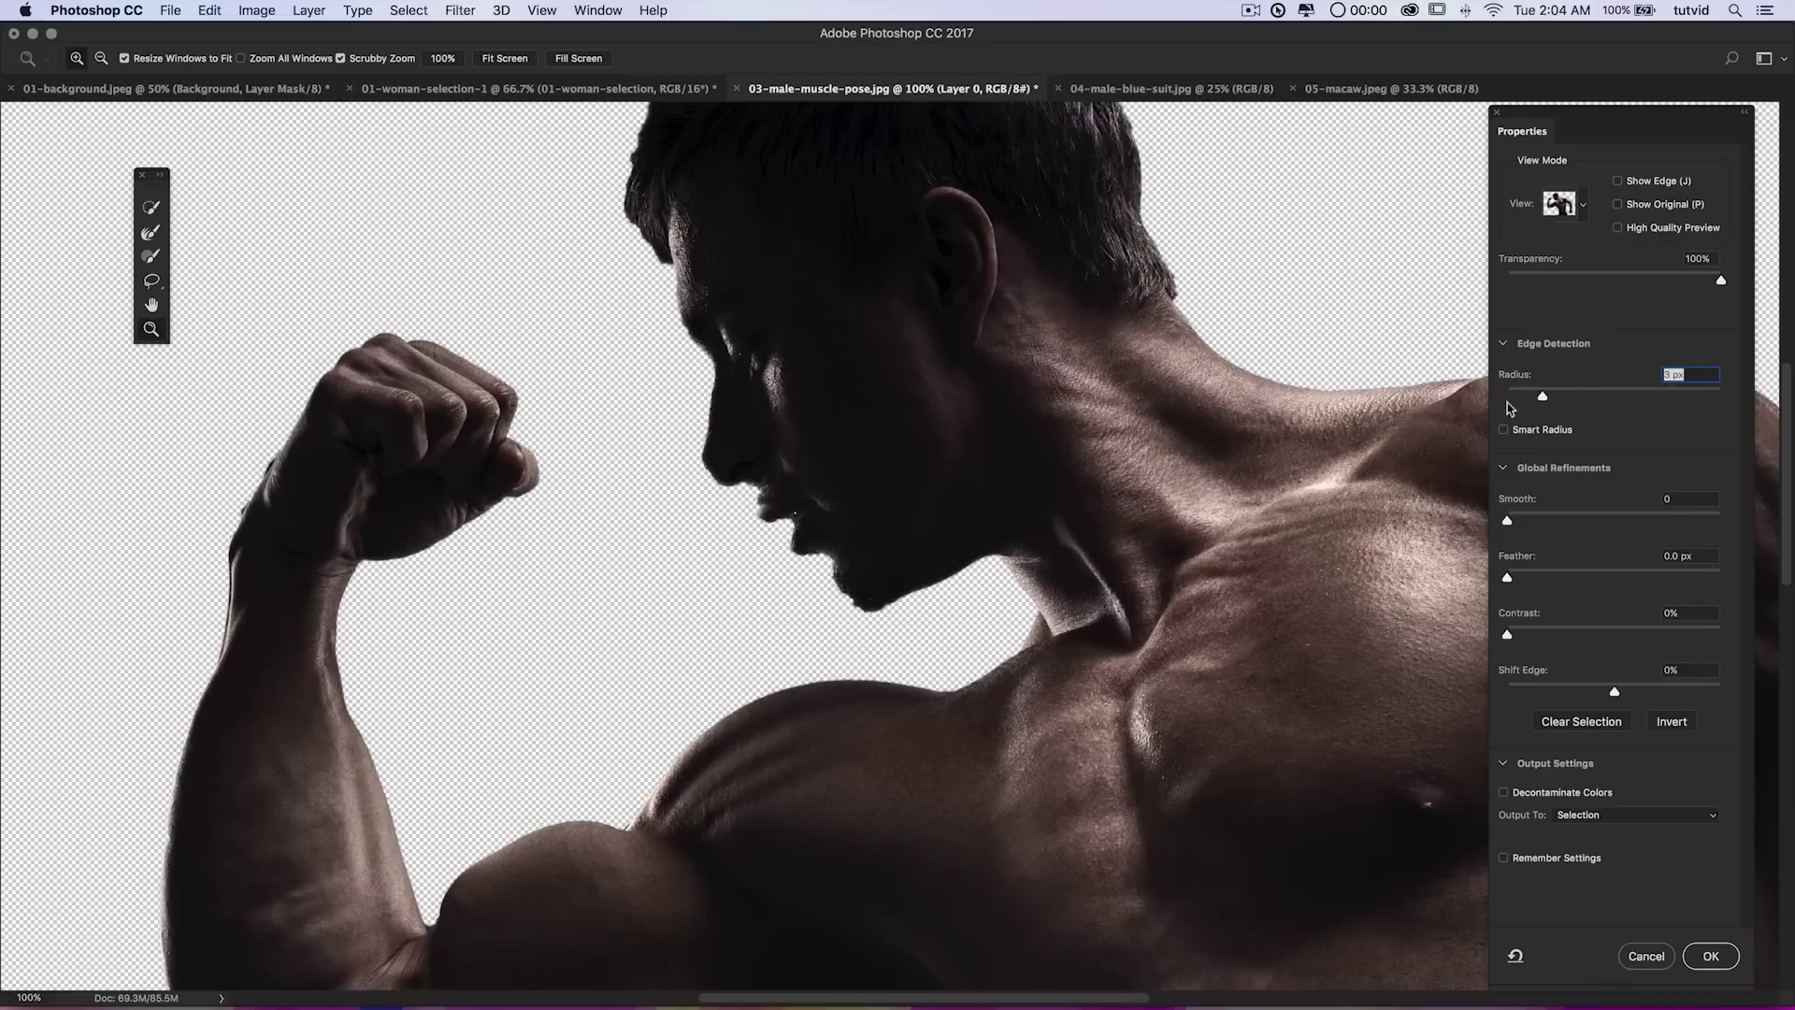
pyautogui.moveTo(1592, 404); pyautogui.dragTo(1601, 413)
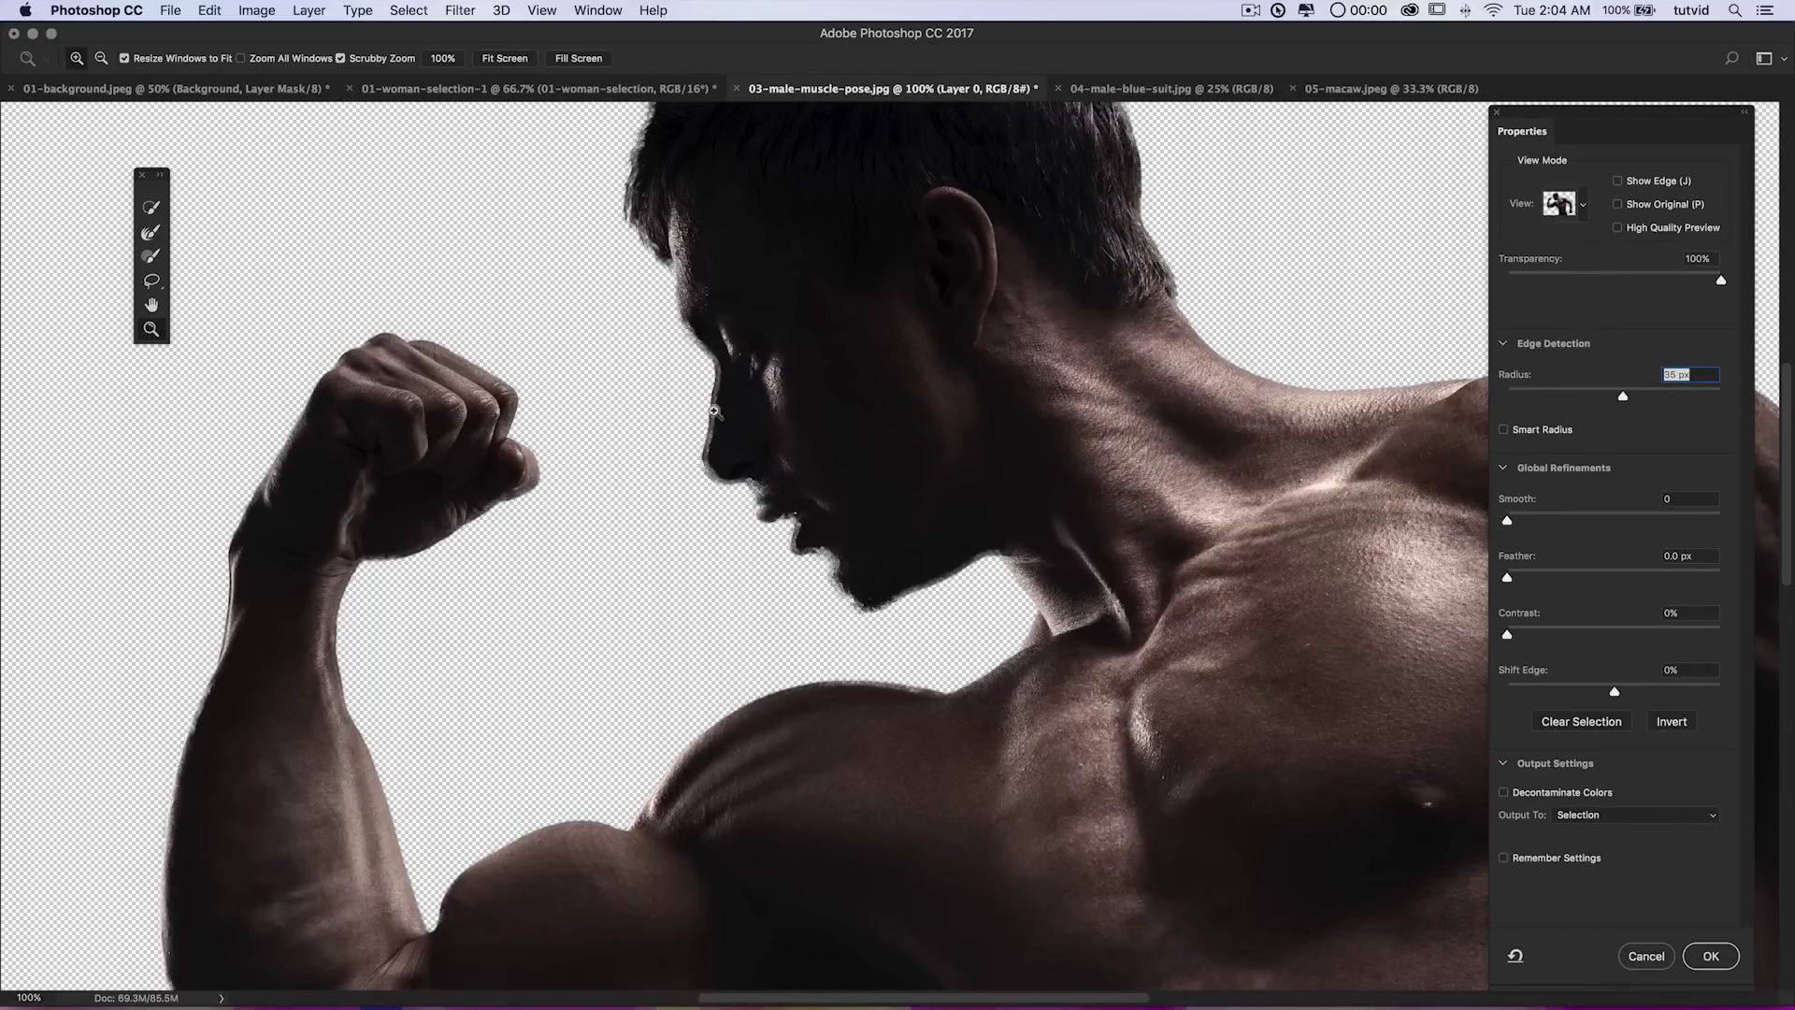
# Inspect the cutout edges along the raised arm, waist, torso, lowered forearm and fist with the current Edge Detection radius.
pyautogui.scroll(-5, 636, 764)
pyautogui.hscroll(-1, 637, 764)
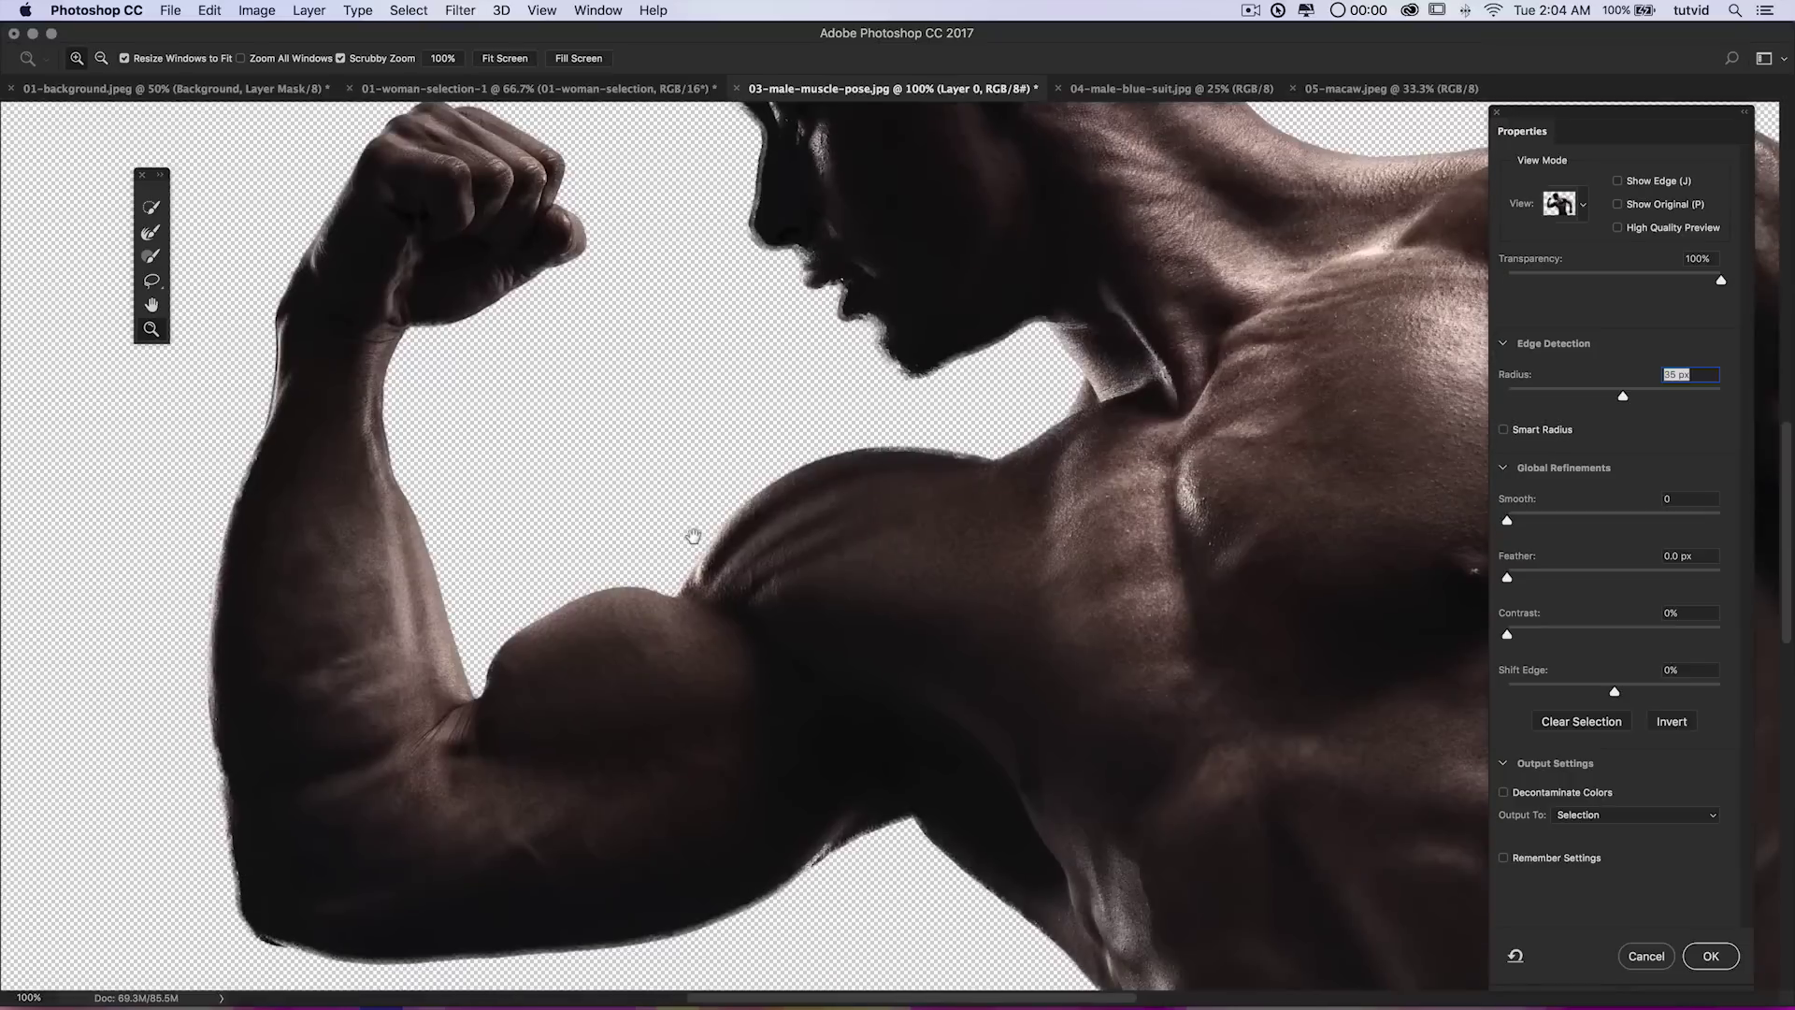
pyautogui.scroll(-8, 785, 355)
pyautogui.hscroll(-1, 786, 354)
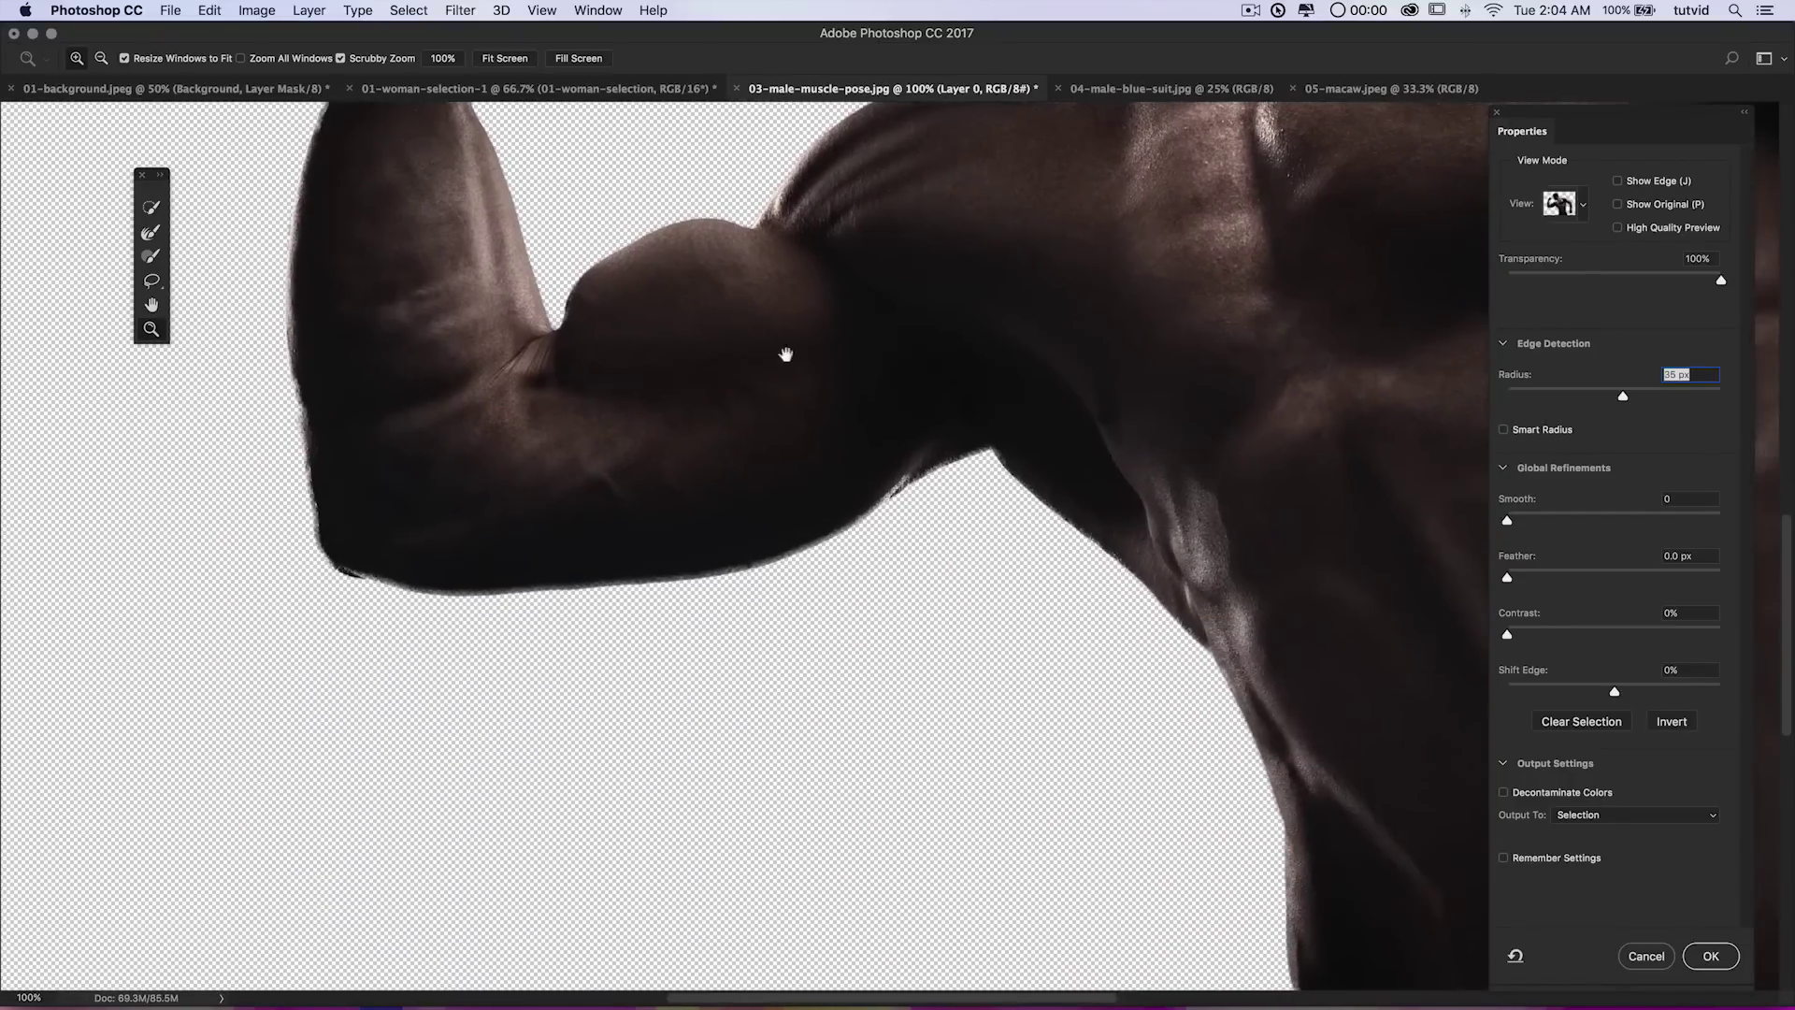
pyautogui.moveTo(401, 545); pyautogui.dragTo(700, 810)
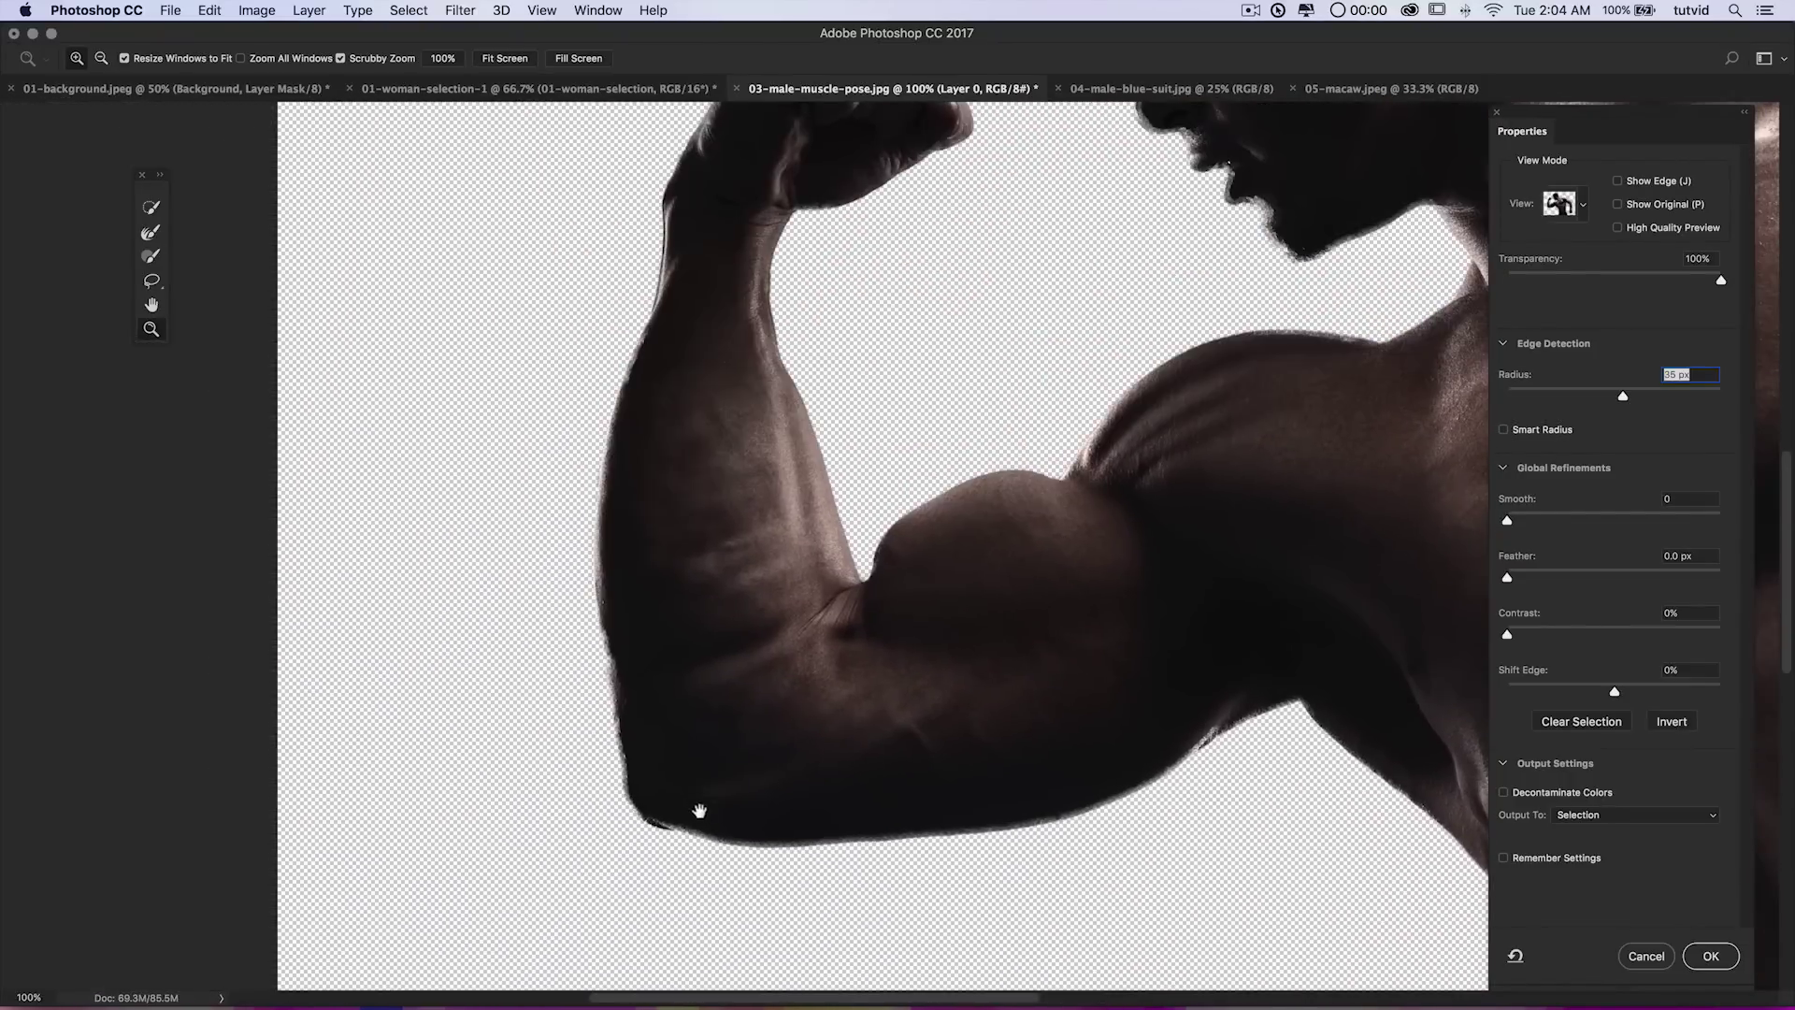
pyautogui.scroll(-15, 606, 344)
pyautogui.hscroll(5, 606, 343)
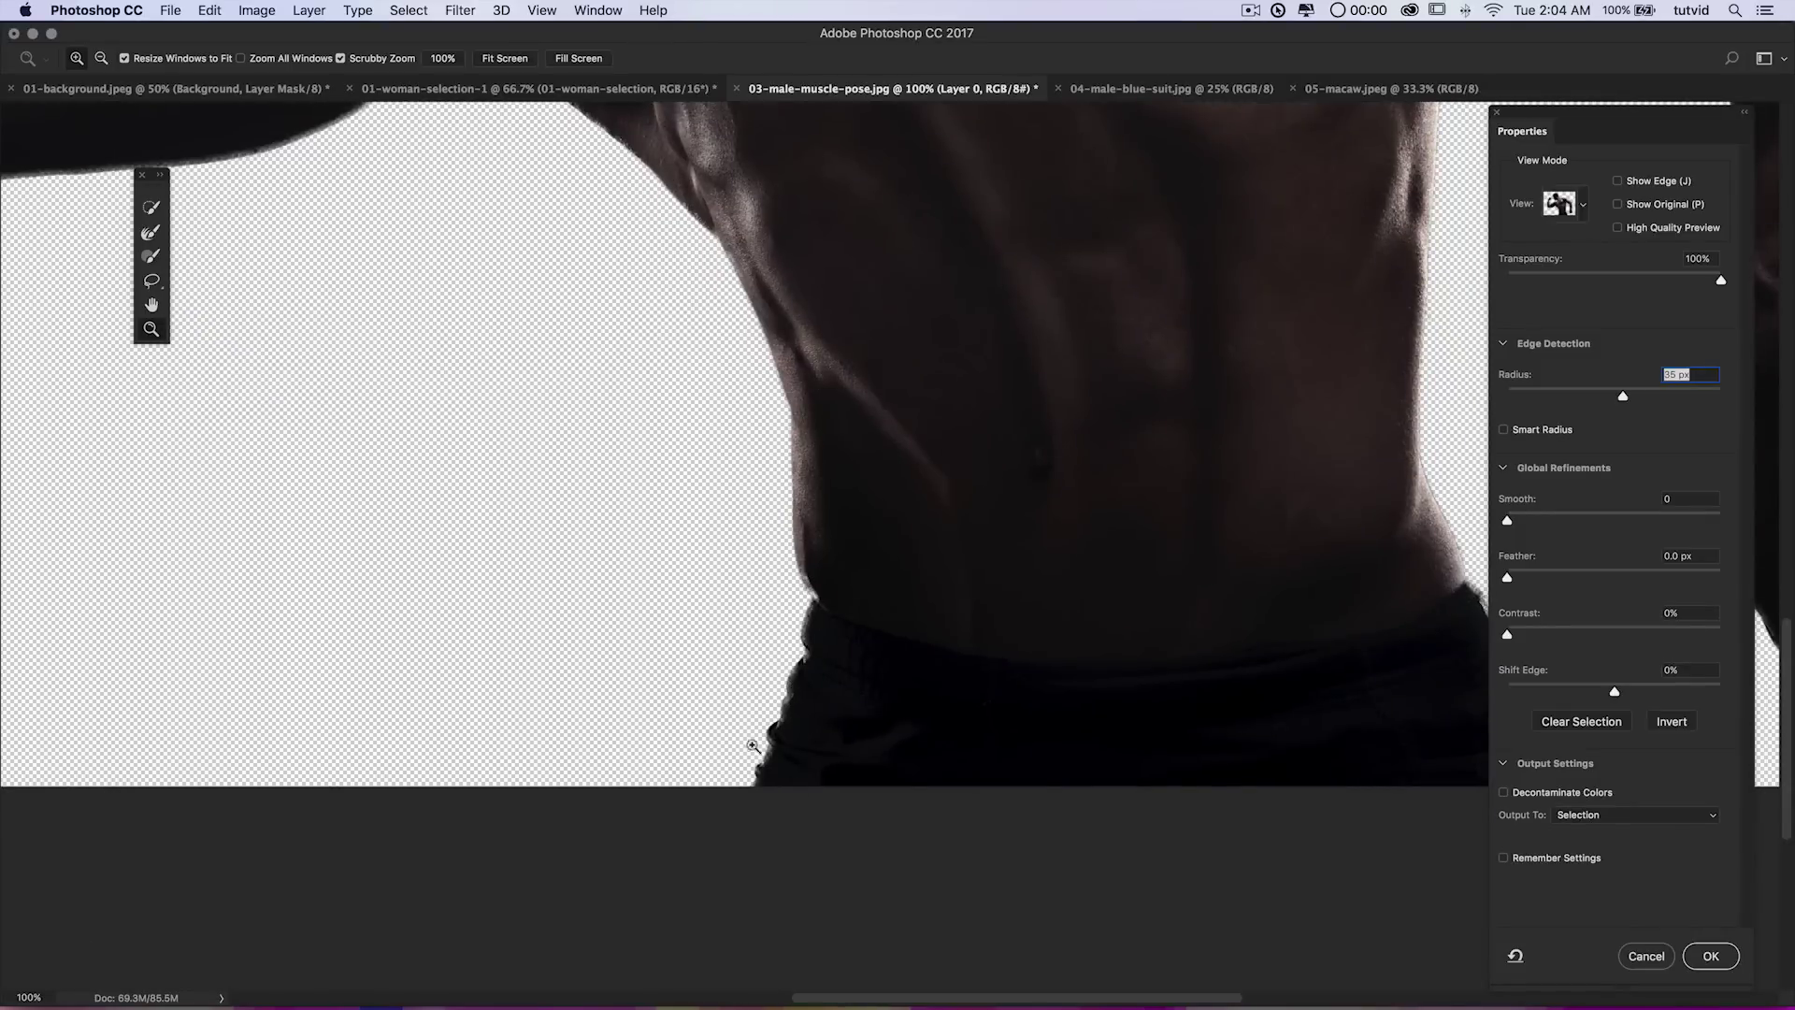
pyautogui.hscroll(6, 748, 741)
pyautogui.moveTo(933, 531); pyautogui.dragTo(846, 743)
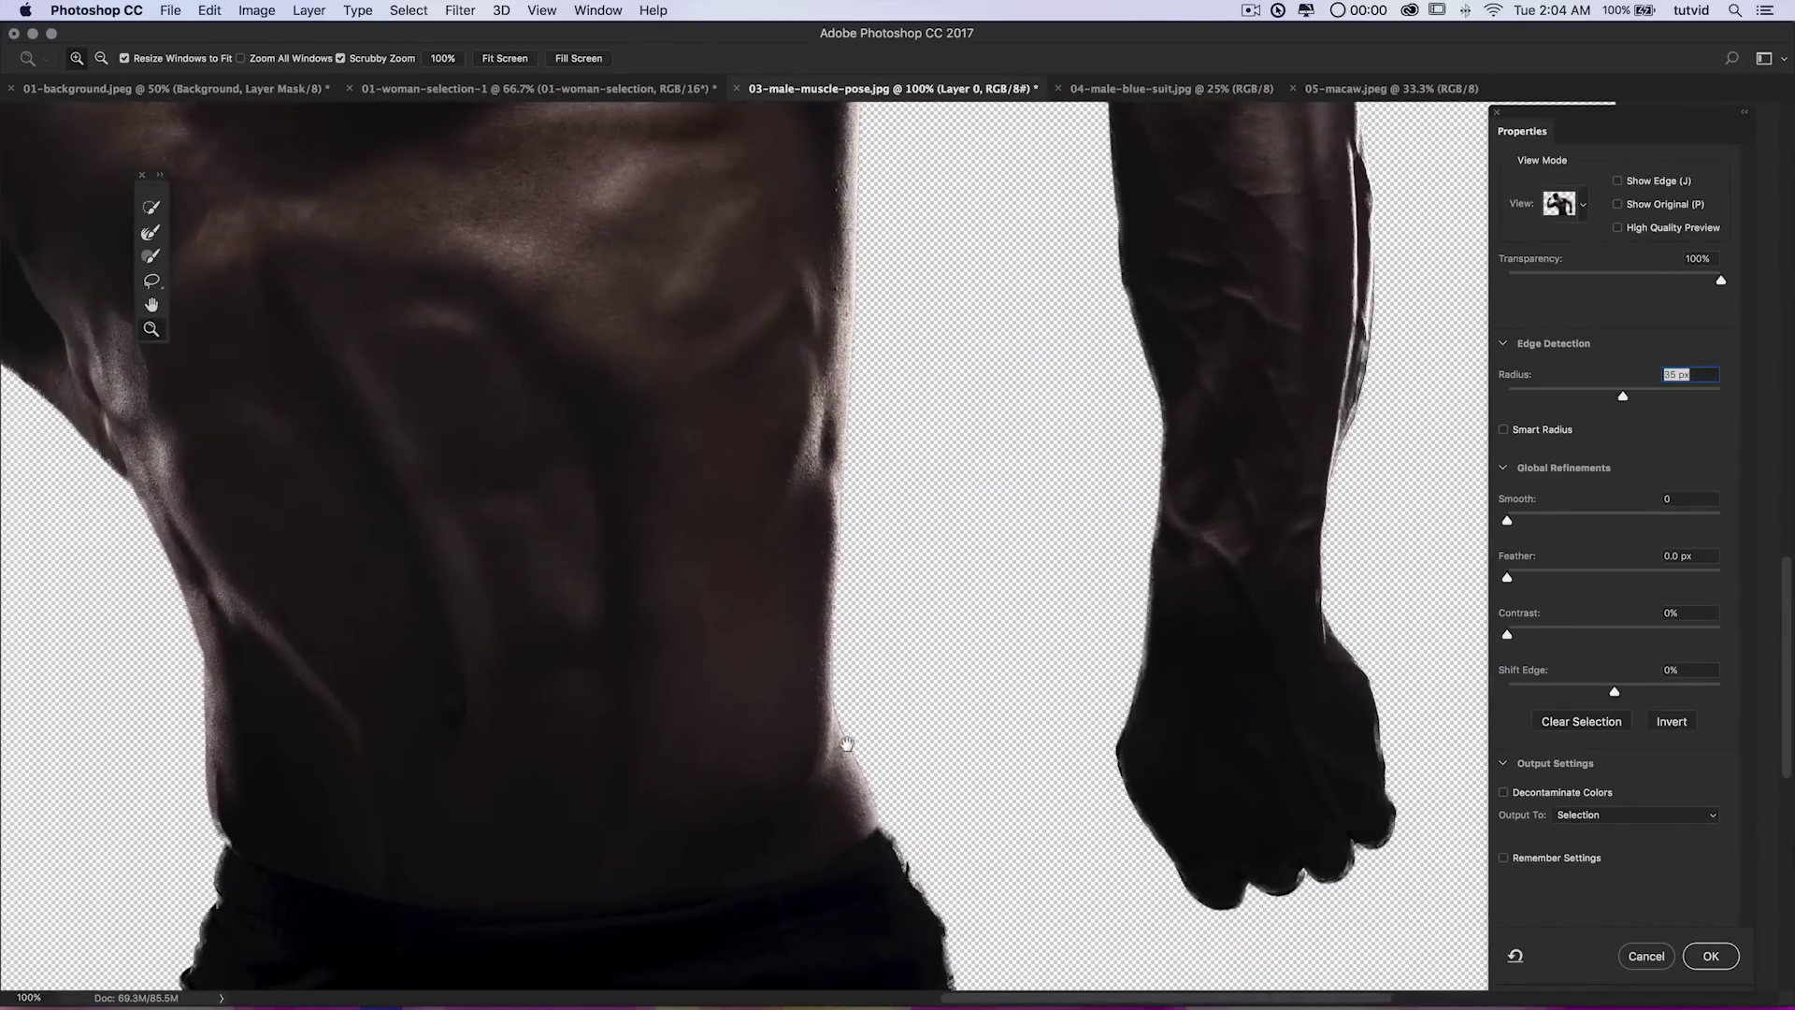
pyautogui.moveTo(1257, 591); pyautogui.dragTo(1129, 714)
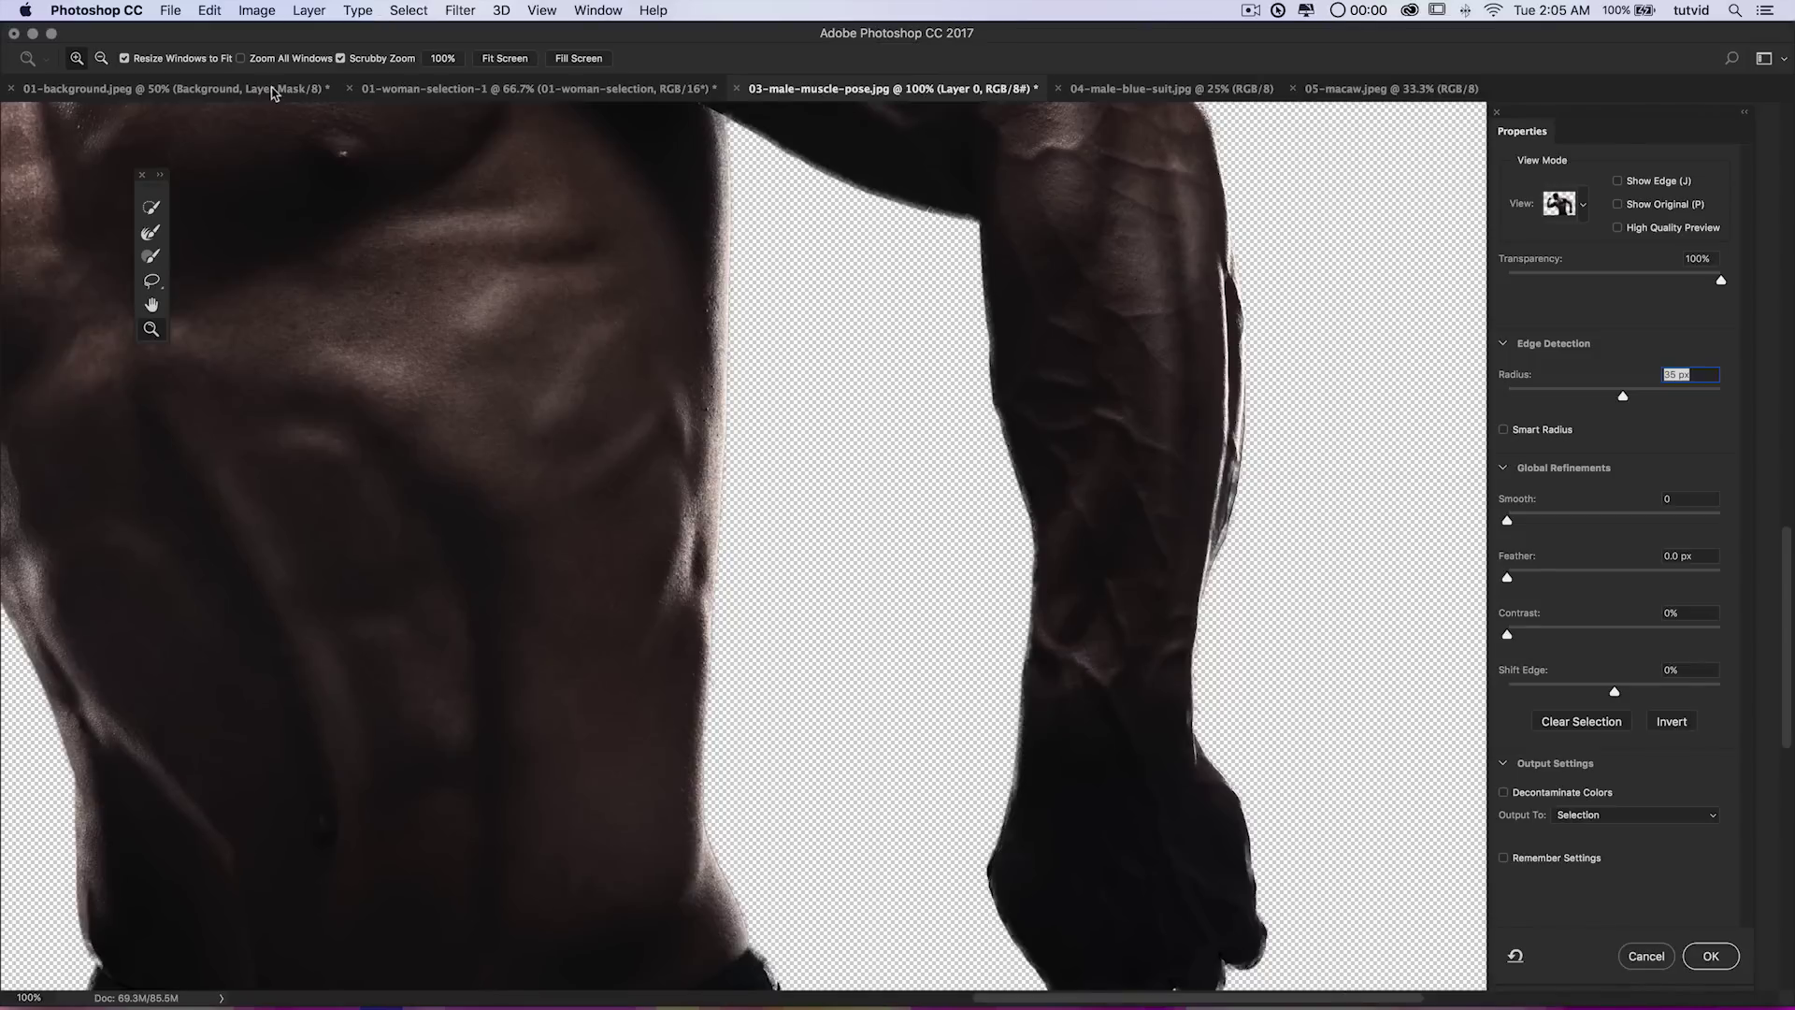
pyautogui.moveTo(795, 154); pyautogui.dragTo(811, 292)
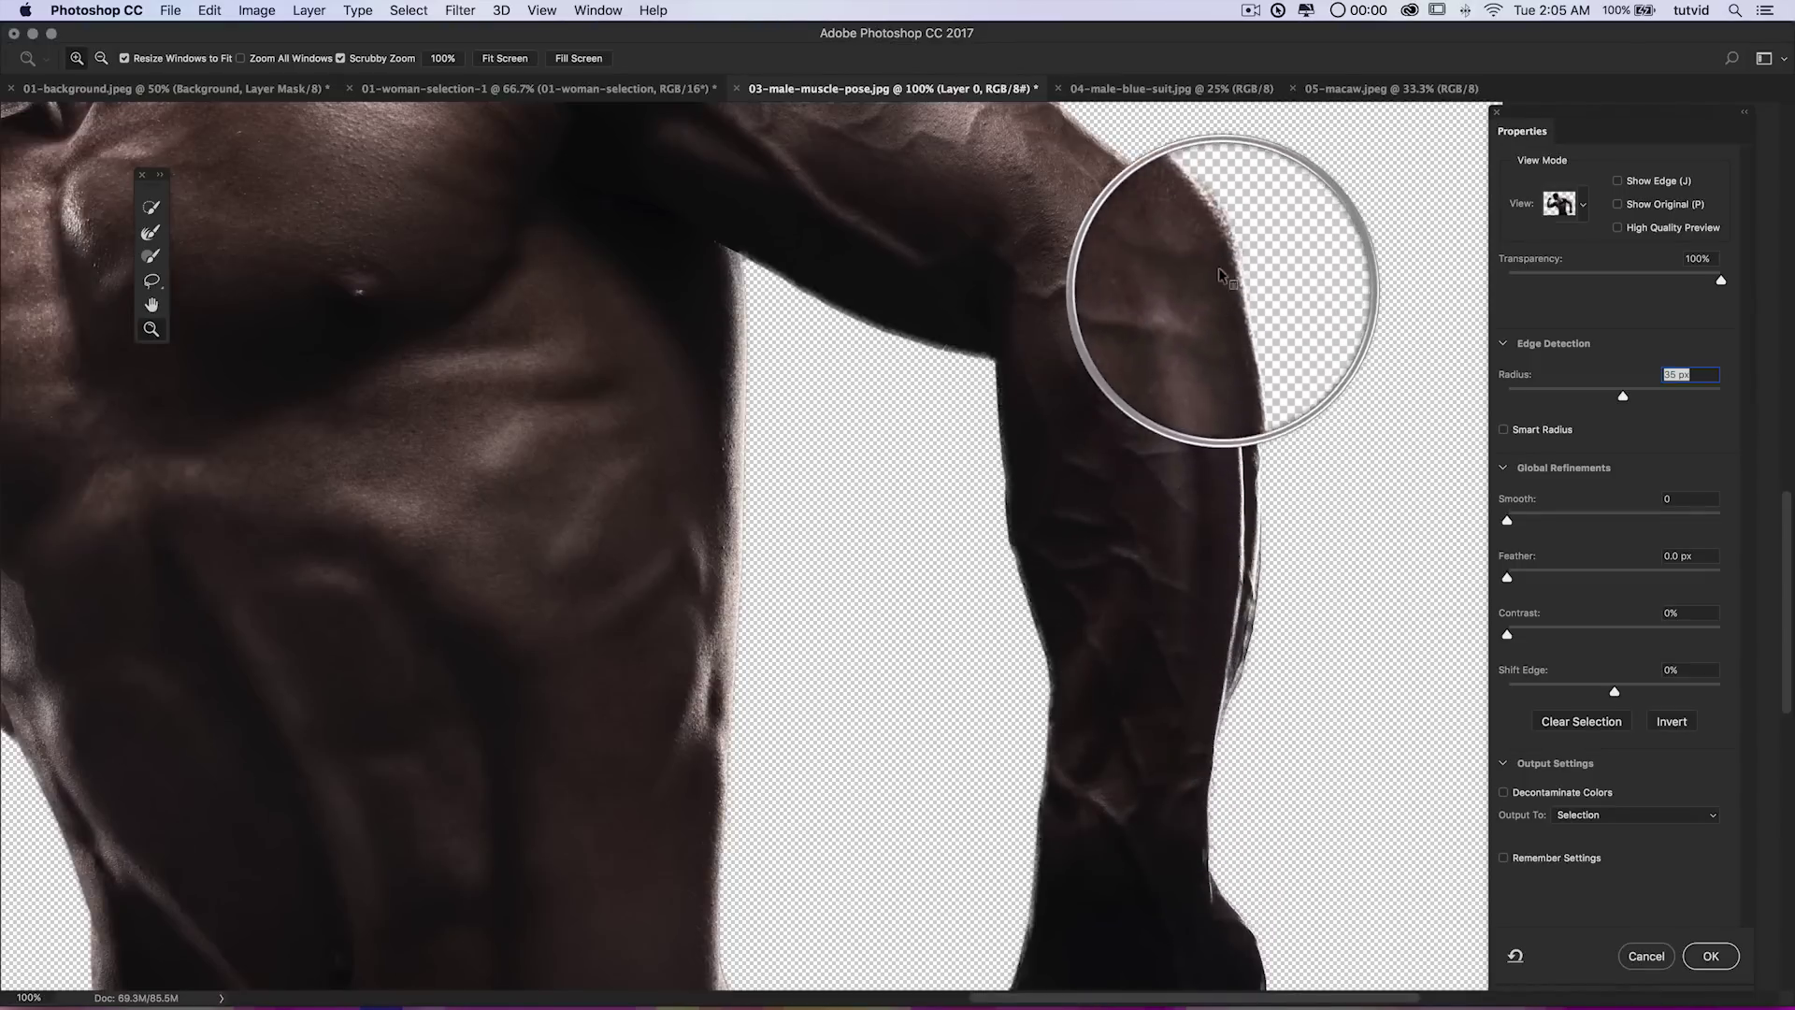
pyautogui.press('space')
pyautogui.moveTo(1192, 622); pyautogui.dragTo(1169, 374)
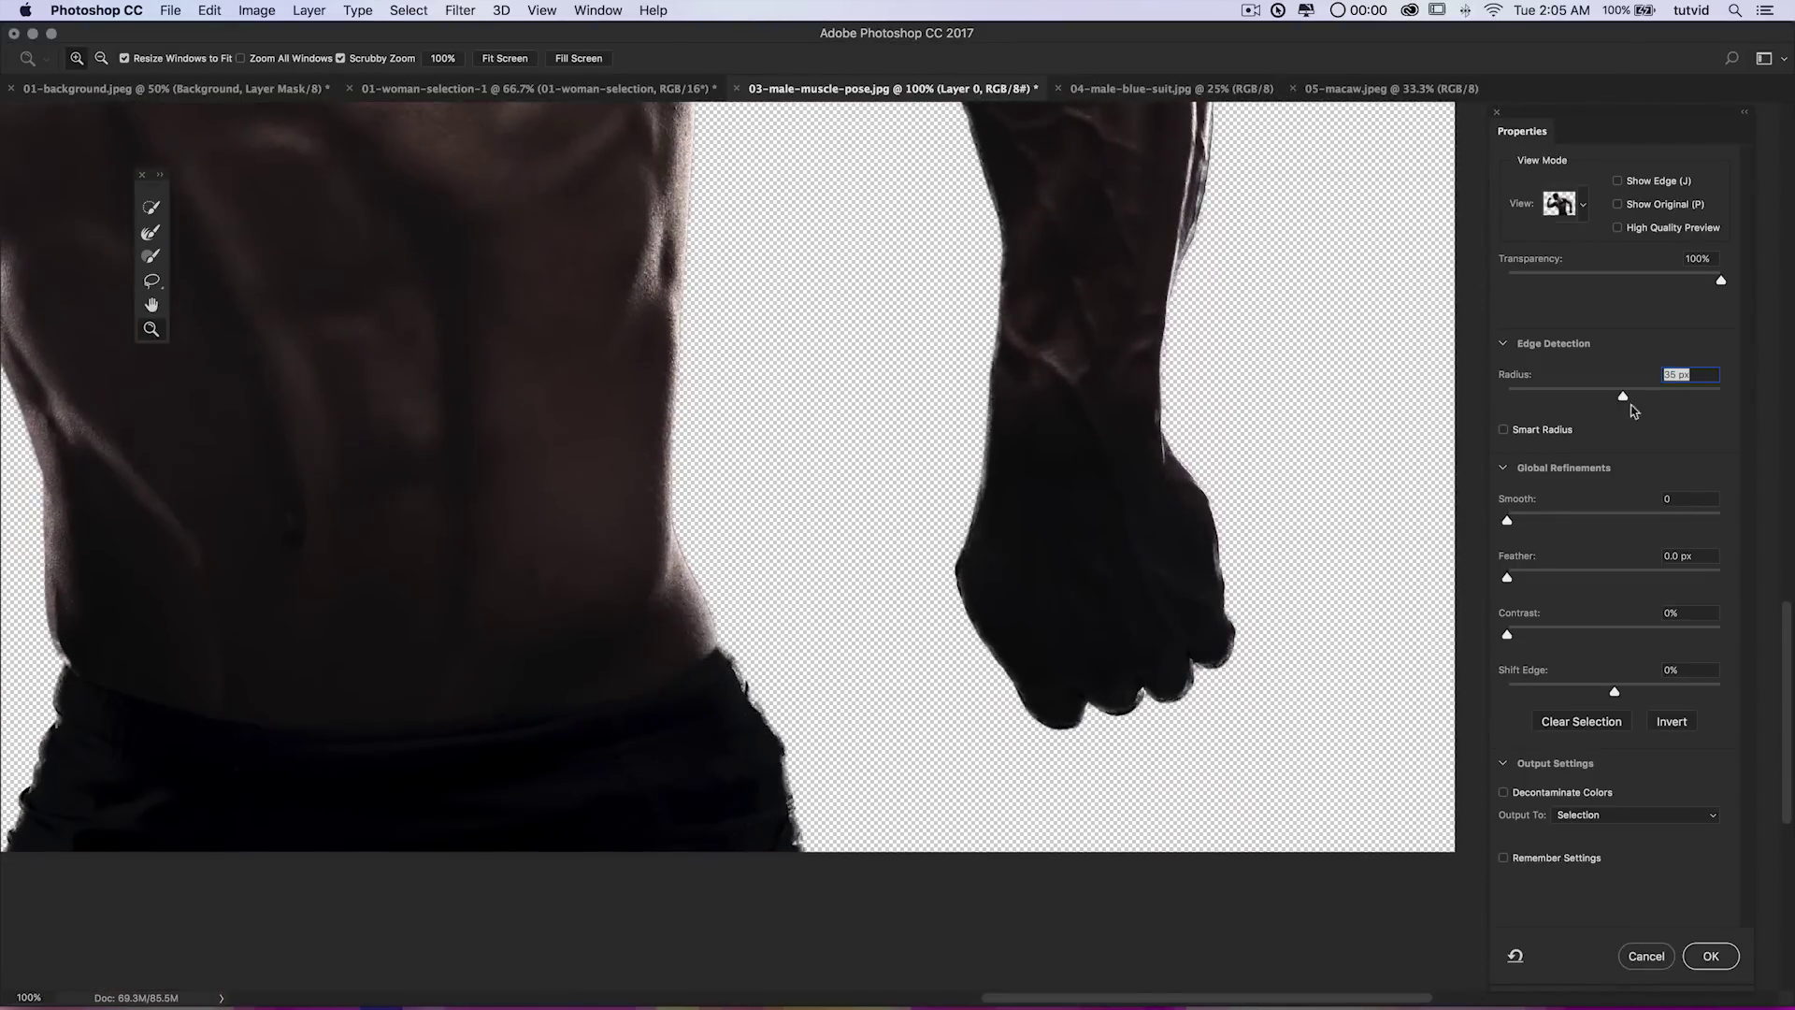
# Set the Edge Detection radius to 0 px and check the torso, shoulder and head edges.
pyautogui.moveTo(1571, 392); pyautogui.dragTo(1497, 392)
pyautogui.press('space')
pyautogui.moveTo(1013, 307); pyautogui.dragTo(1374, 874)
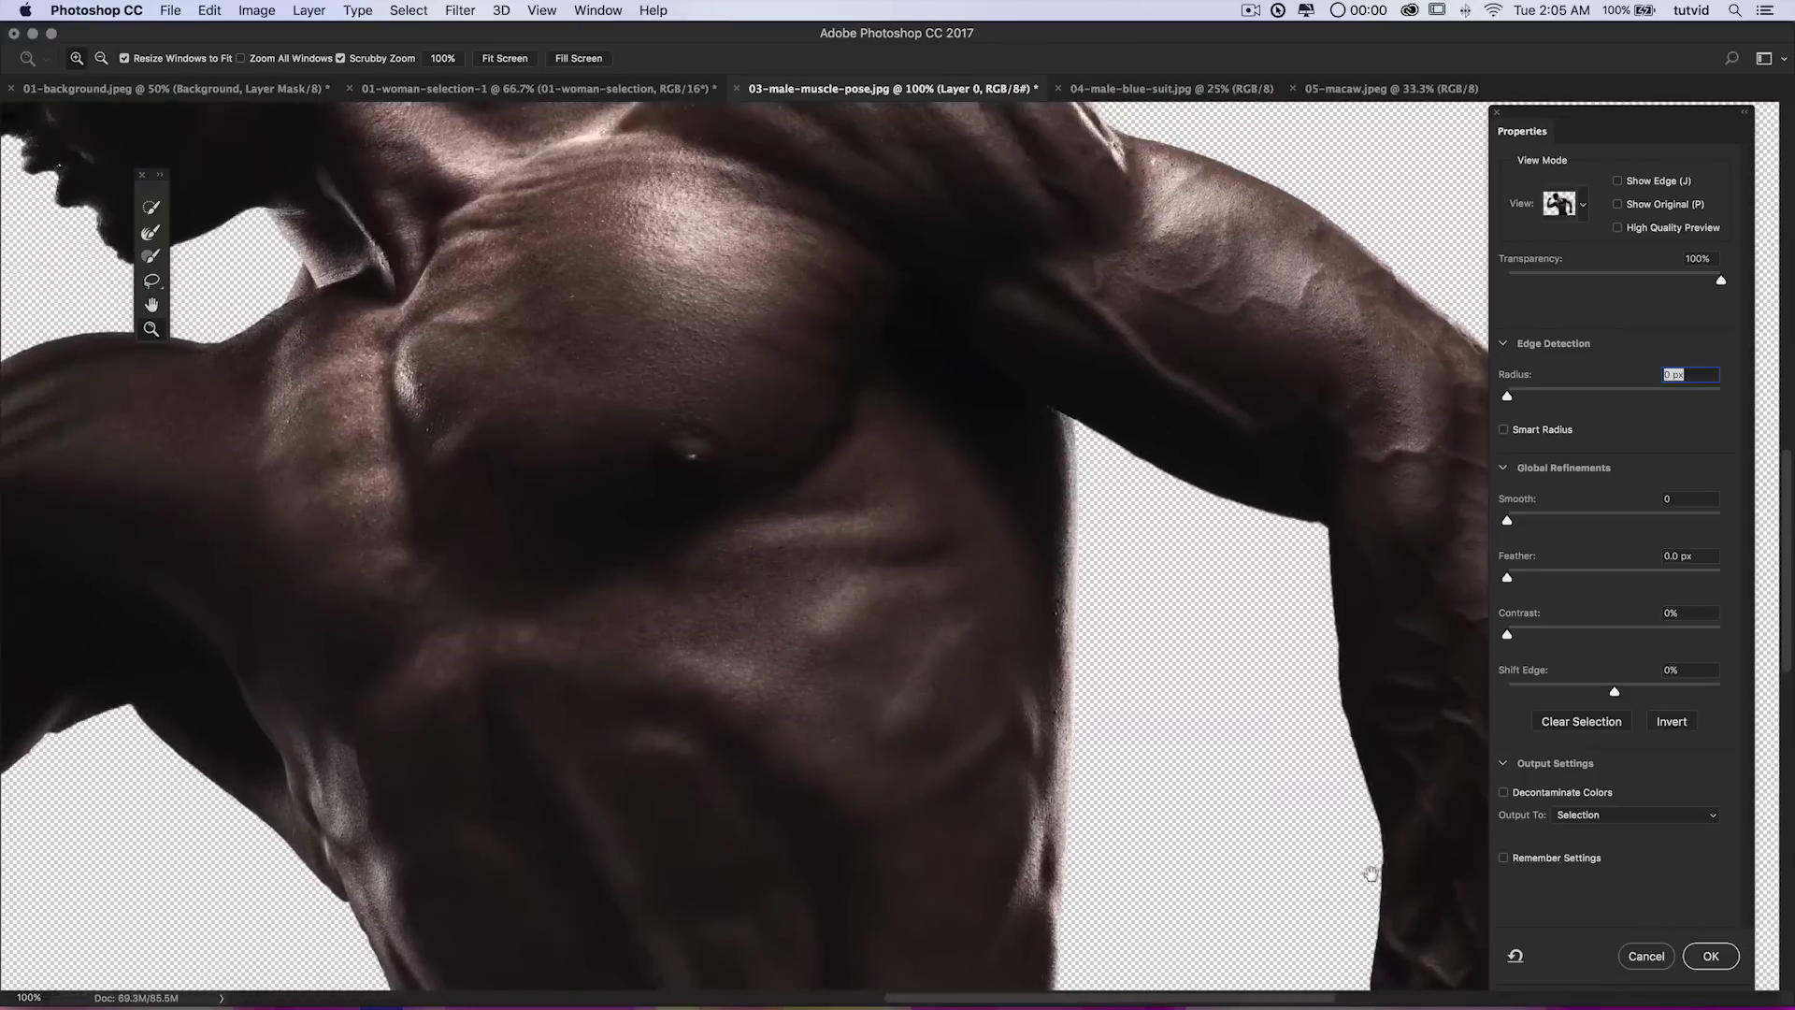
pyautogui.moveTo(775, 366); pyautogui.dragTo(1203, 734)
pyautogui.moveTo(842, 524); pyautogui.dragTo(1021, 608)
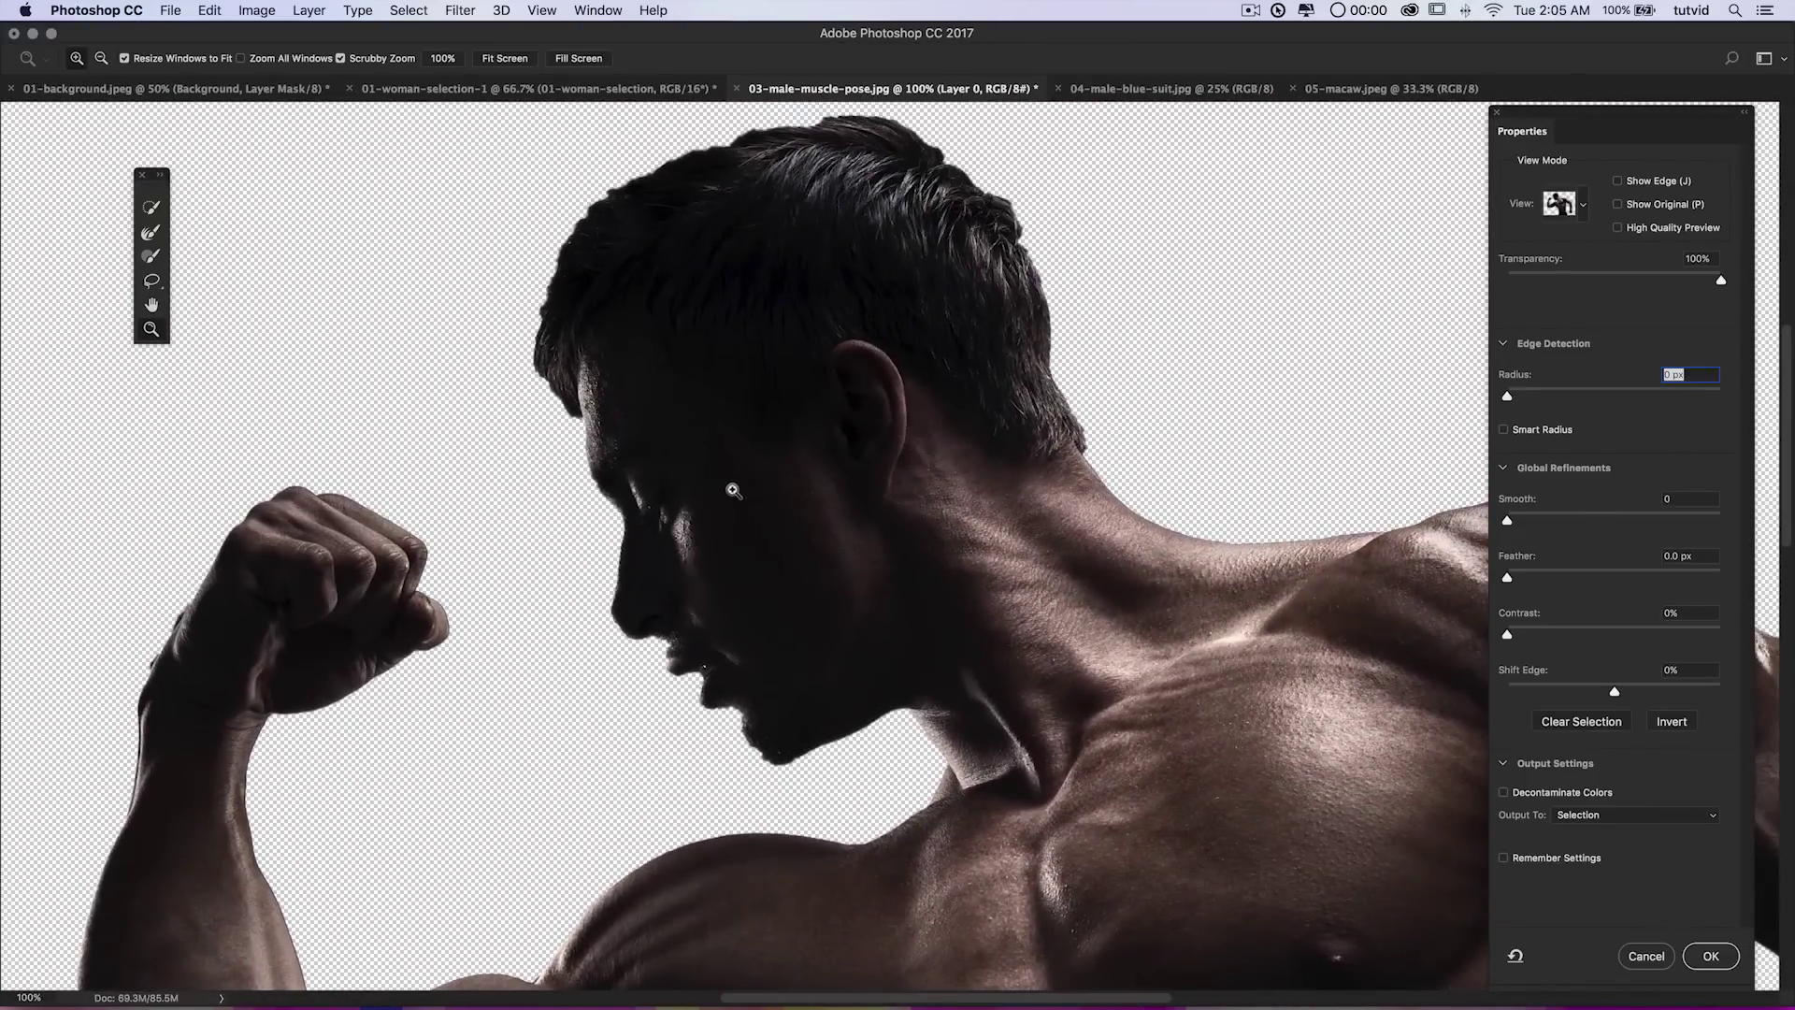
pyautogui.moveTo(783, 391); pyautogui.dragTo(761, 293)
# Brush over the hair outline and the outer wrist edge of the raised arm with the Refine Edge Brush.
pyautogui.click(152, 232)
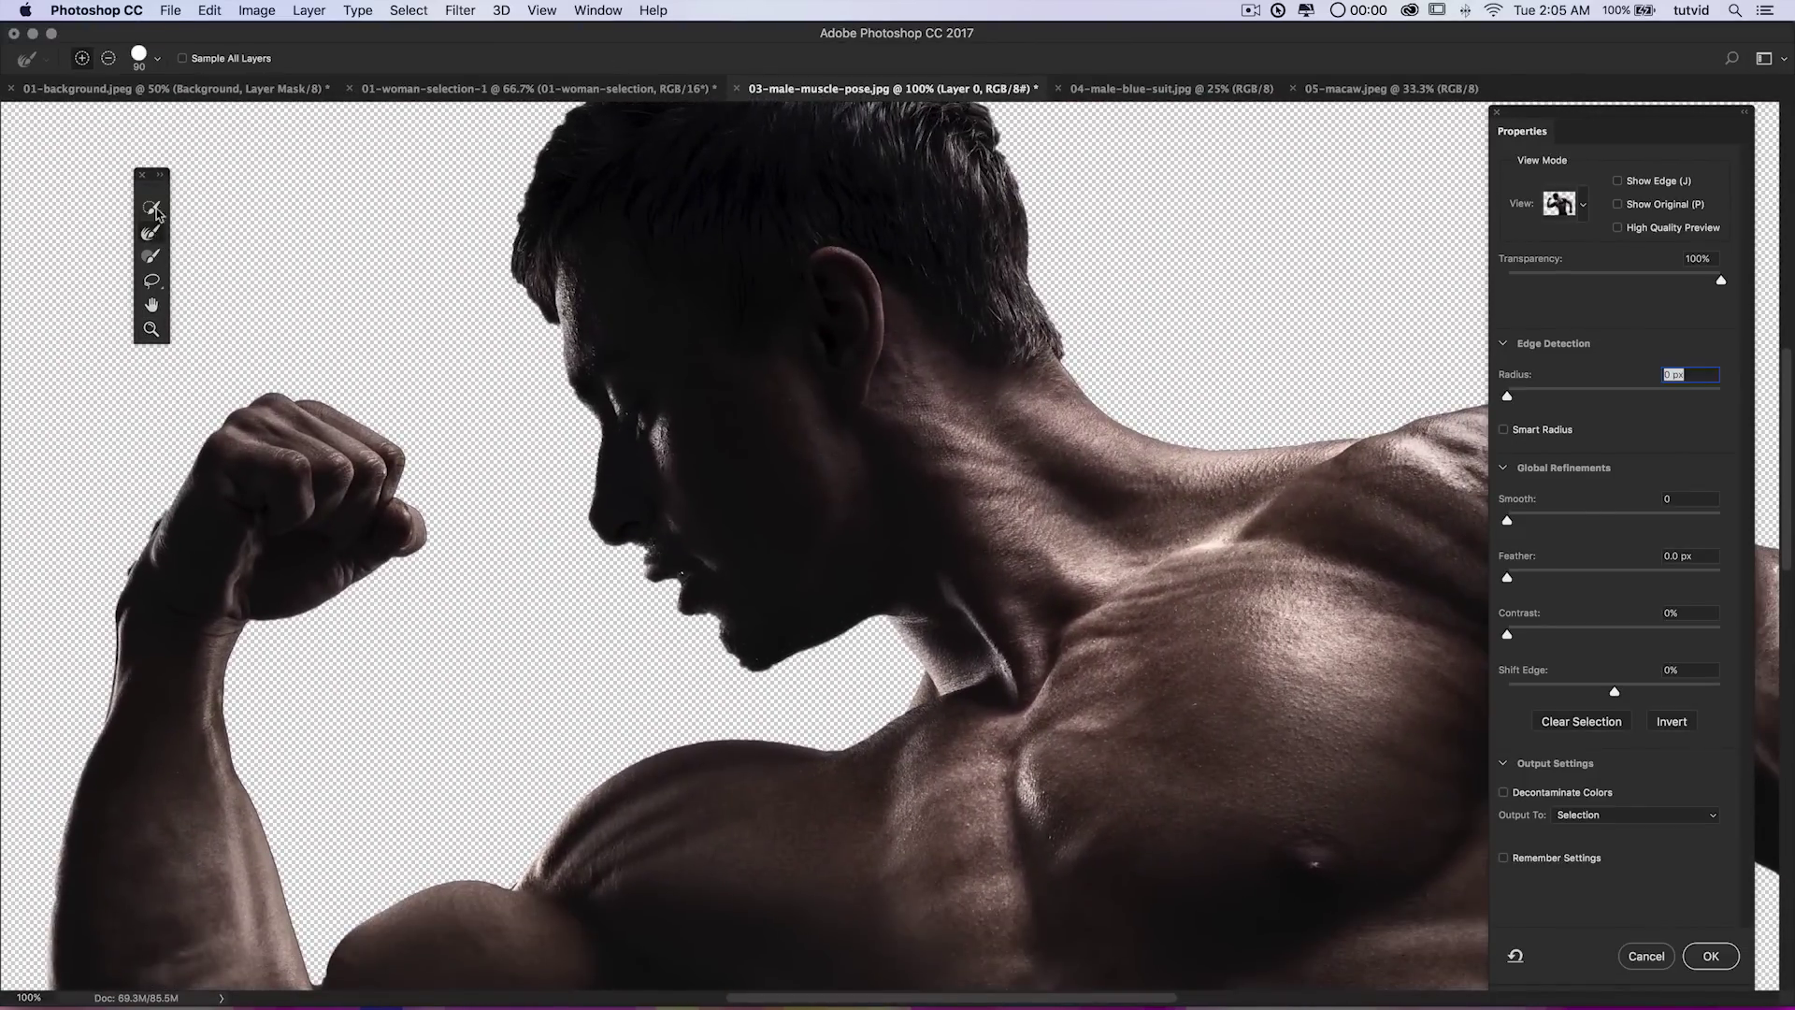
pyautogui.moveTo(698, 486); pyautogui.dragTo(829, 802)
pyautogui.moveTo(669, 643)
pyautogui.mouseDown()
pyautogui.moveTo(637, 546)
pyautogui.moveTo(697, 418)
pyautogui.moveTo(744, 387)
pyautogui.moveTo(963, 338)
pyautogui.moveTo(1010, 346)
pyautogui.moveTo(1123, 432)
pyautogui.moveTo(1216, 669)
pyautogui.mouseUp()
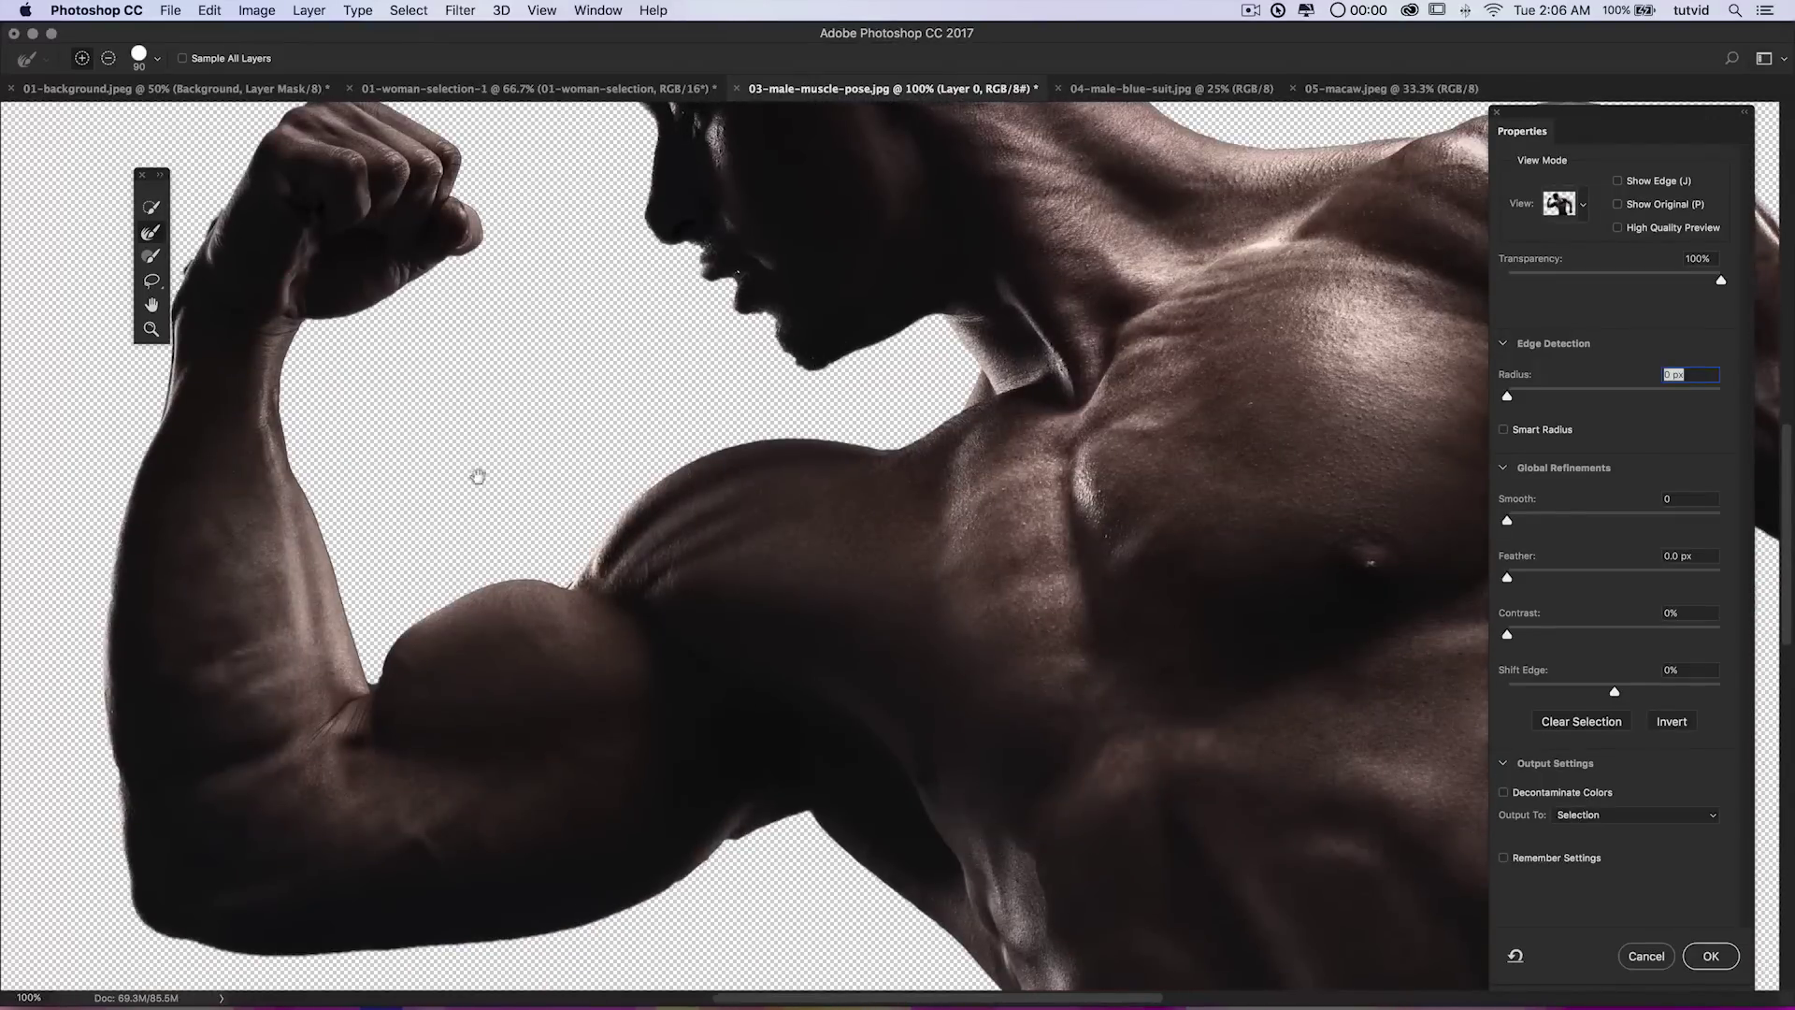
pyautogui.moveTo(385, 468); pyautogui.dragTo(674, 556)
pyautogui.moveTo(480, 359); pyautogui.dragTo(526, 281)
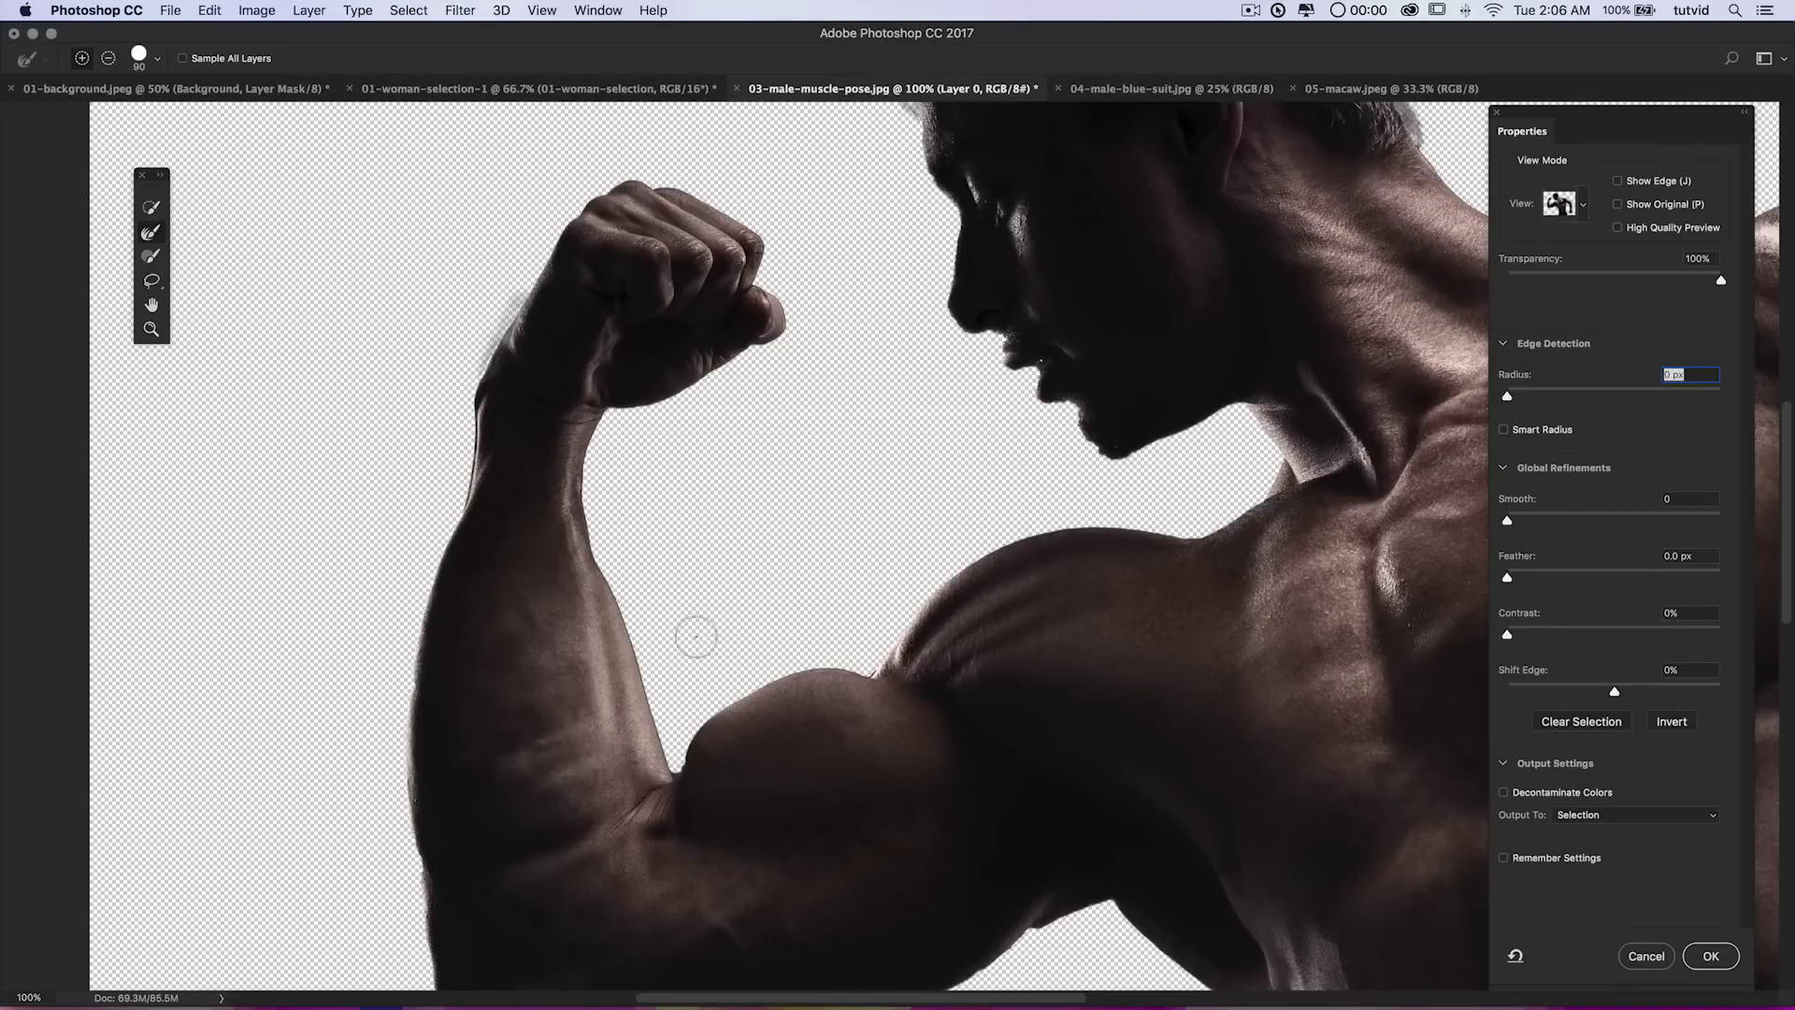
# Try to refine the underarm edge of the raised arm with the Refine Edge Brush, and undo the stroke.
pyautogui.scroll(-3, 638, 479)
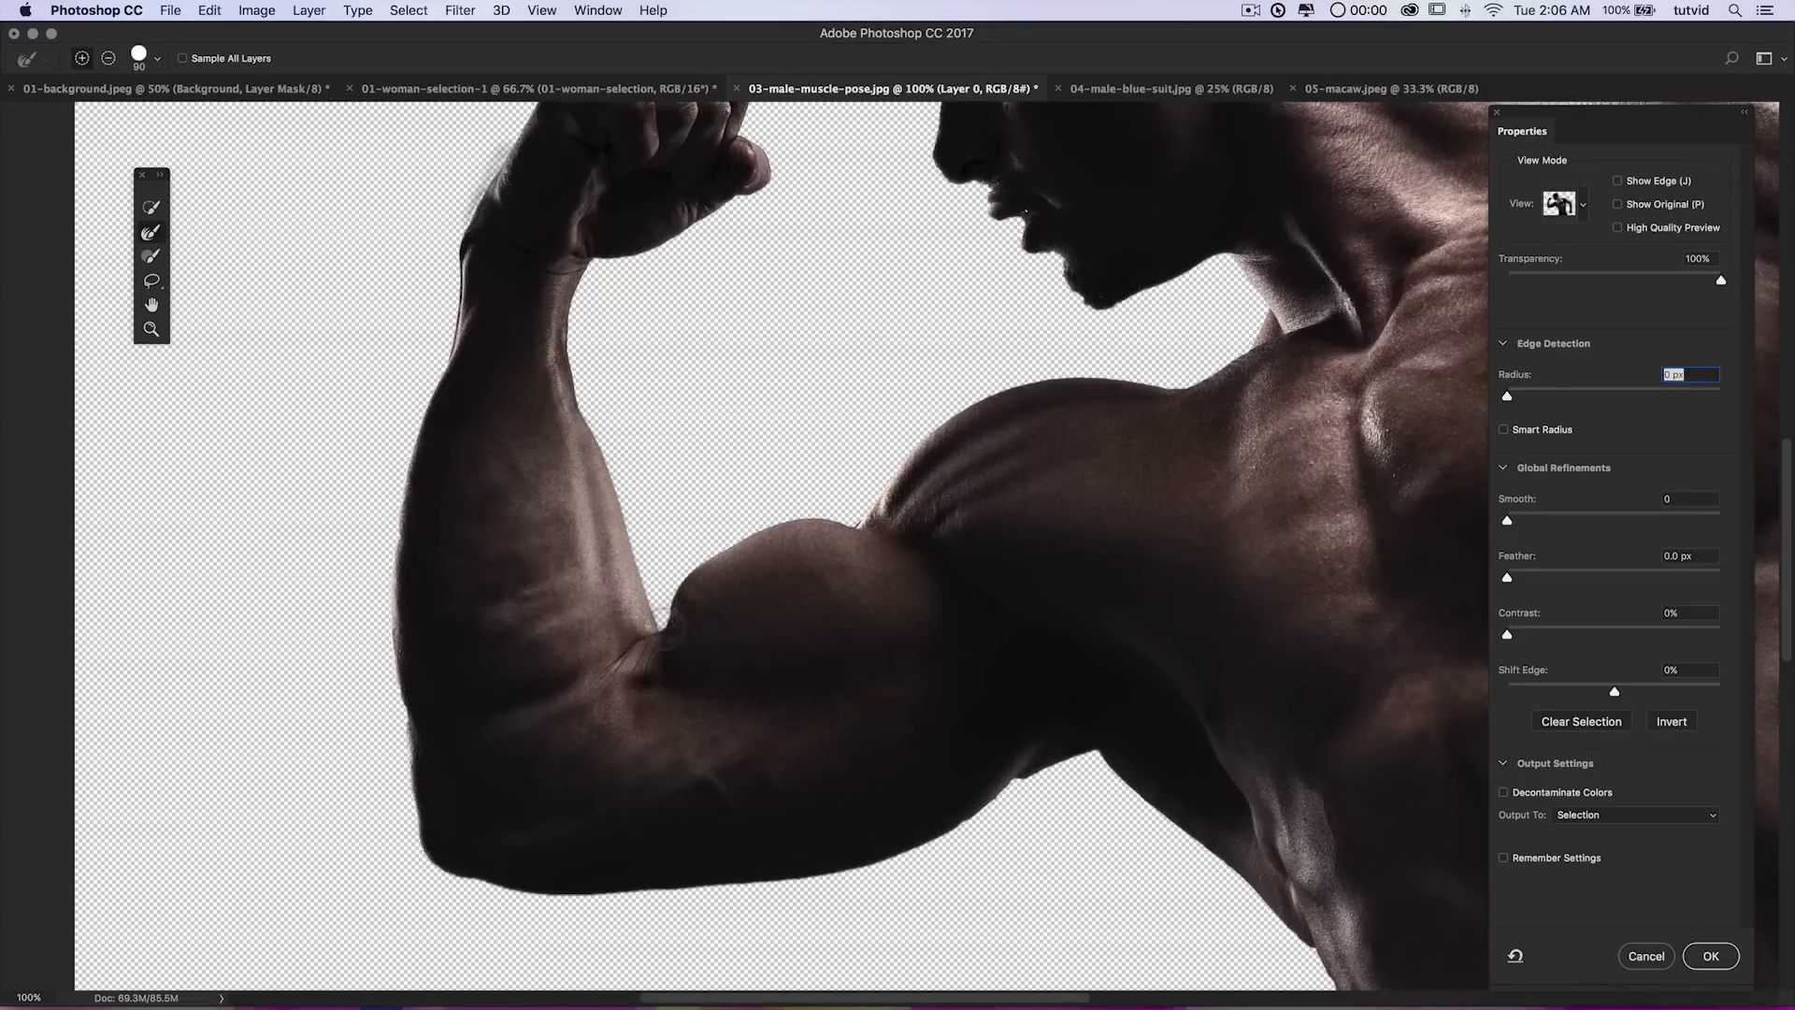
pyautogui.scroll(-4, 749, 608)
pyautogui.hscroll(6, 749, 609)
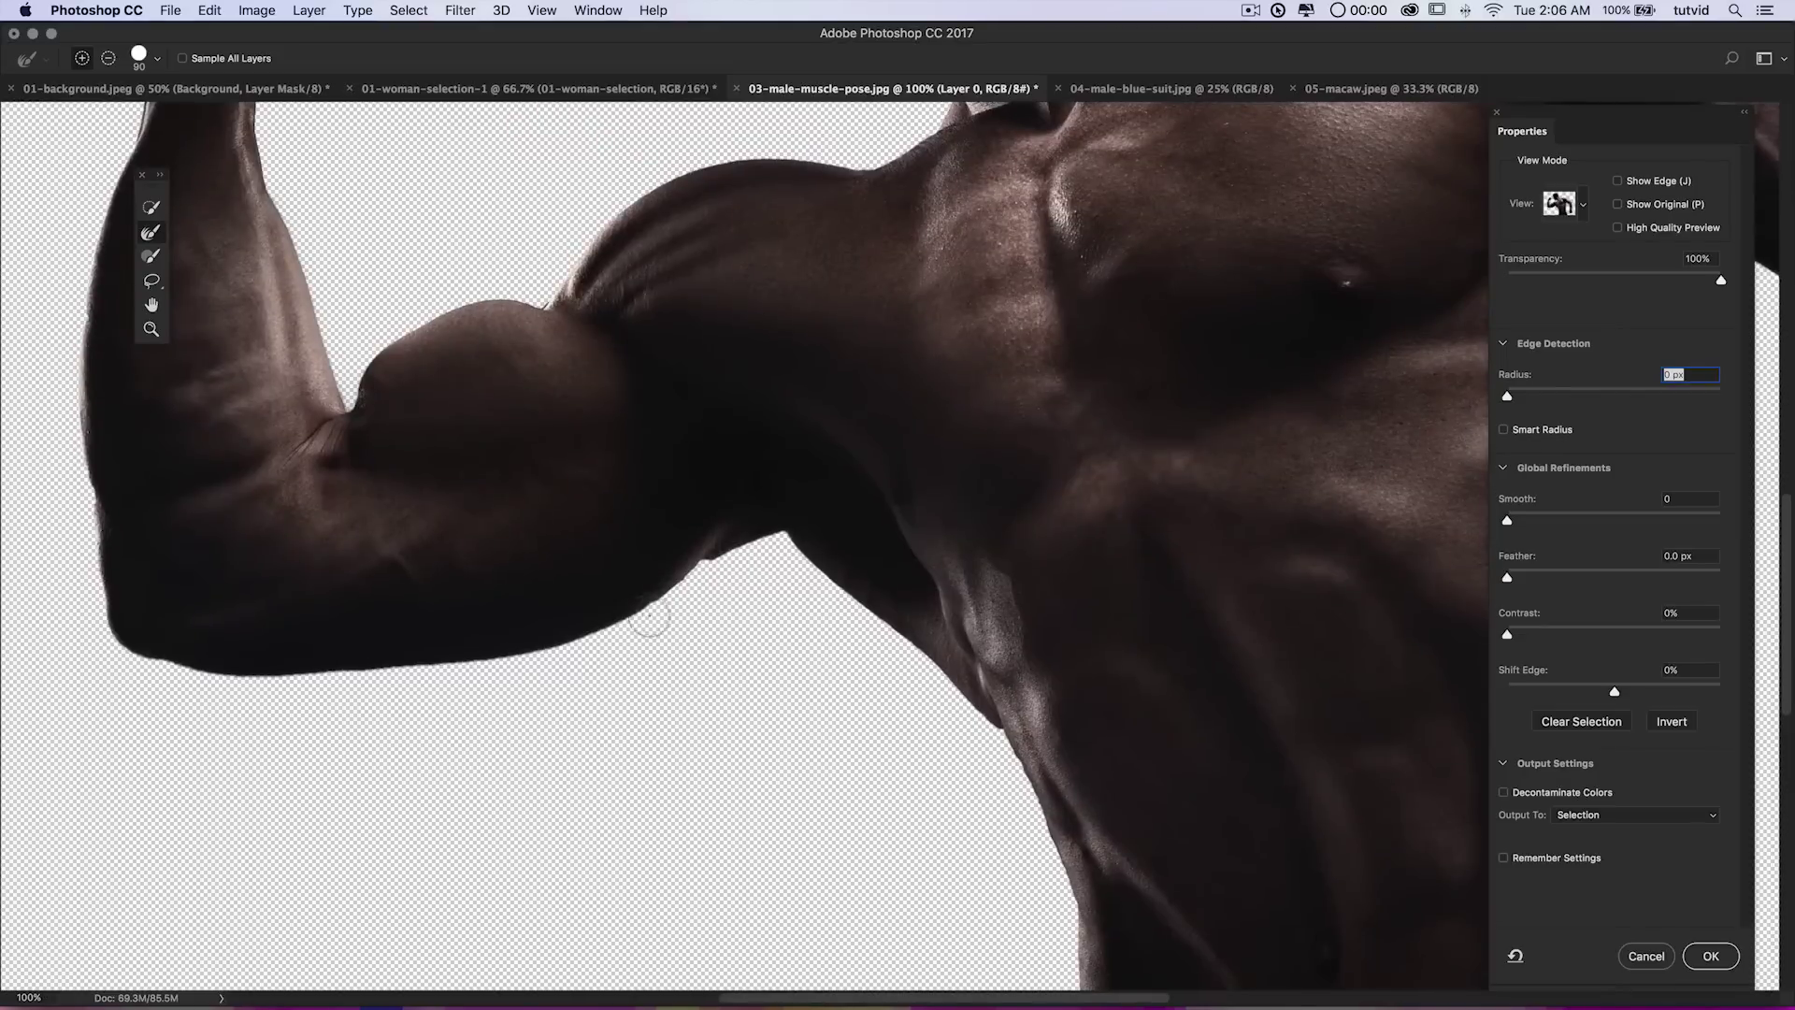
pyautogui.moveTo(683, 577); pyautogui.dragTo(771, 542)
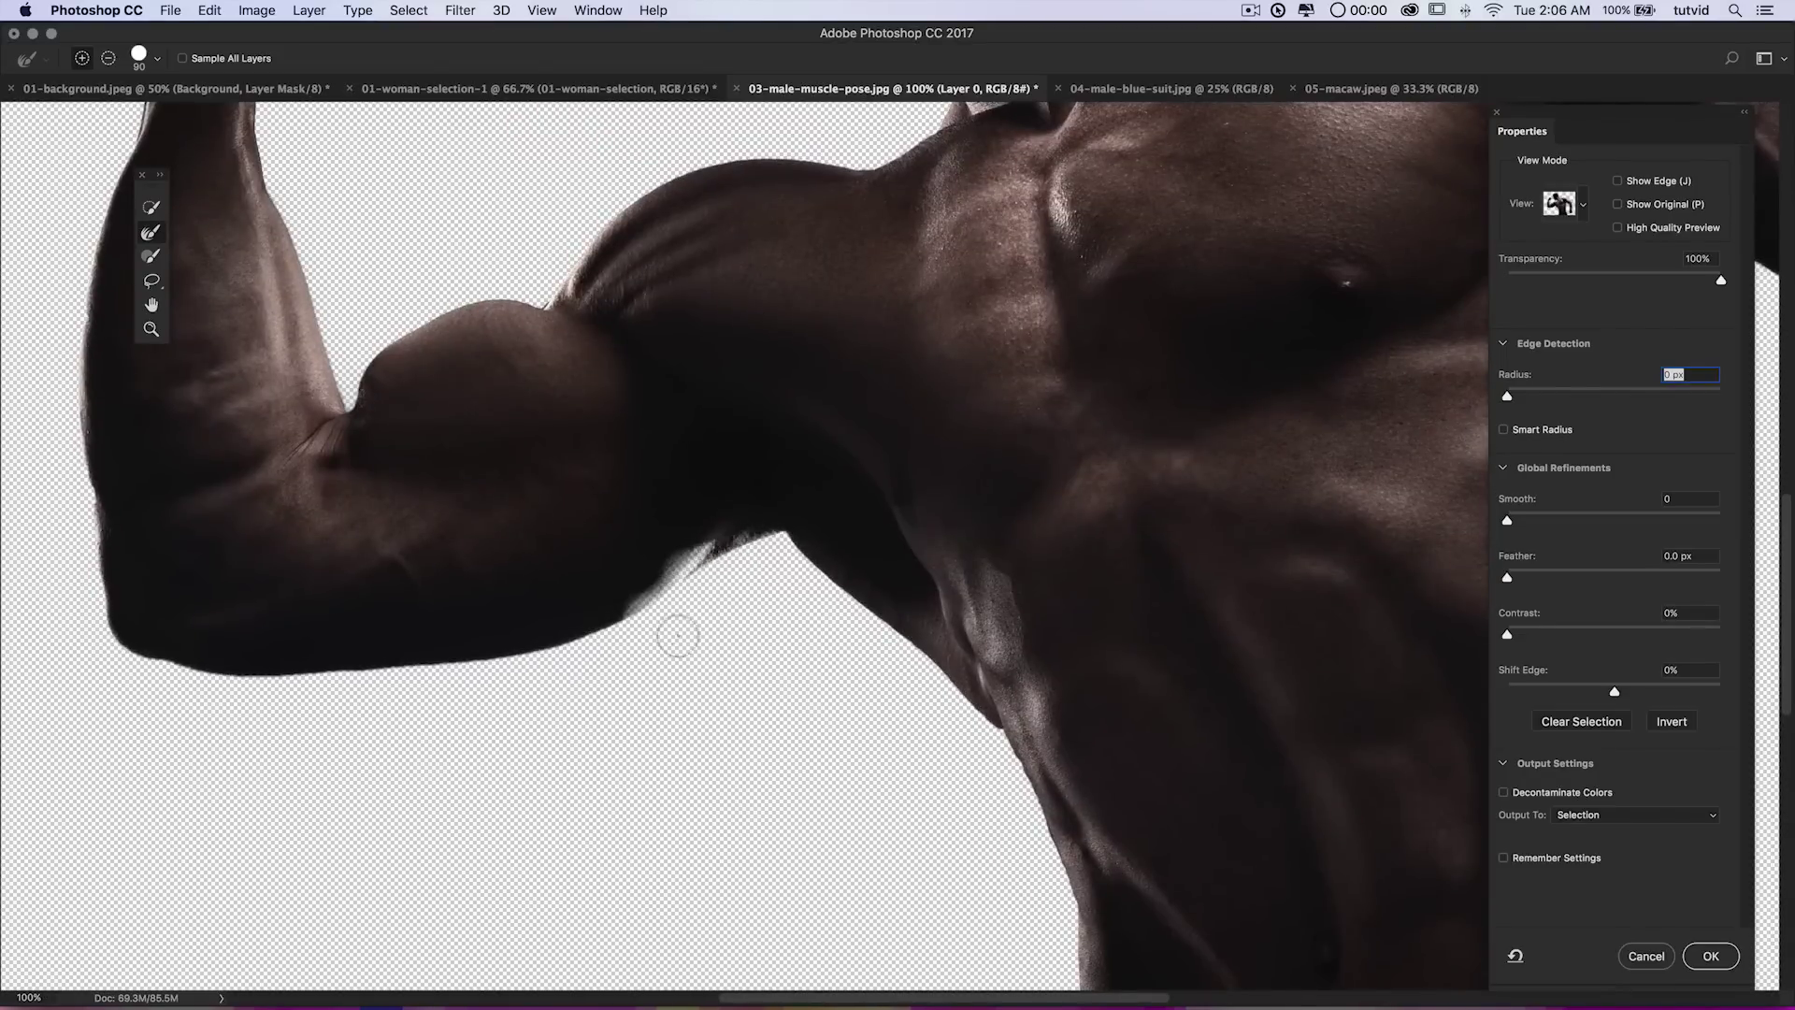
pyautogui.press('super+z')
# Refine the edge along the side of the shorts and around the fingertips of the lowered fist.
pyautogui.moveTo(1182, 884); pyautogui.dragTo(859, 302)
pyautogui.moveTo(895, 418); pyautogui.dragTo(851, 427)
pyautogui.moveTo(675, 463); pyautogui.dragTo(622, 650)
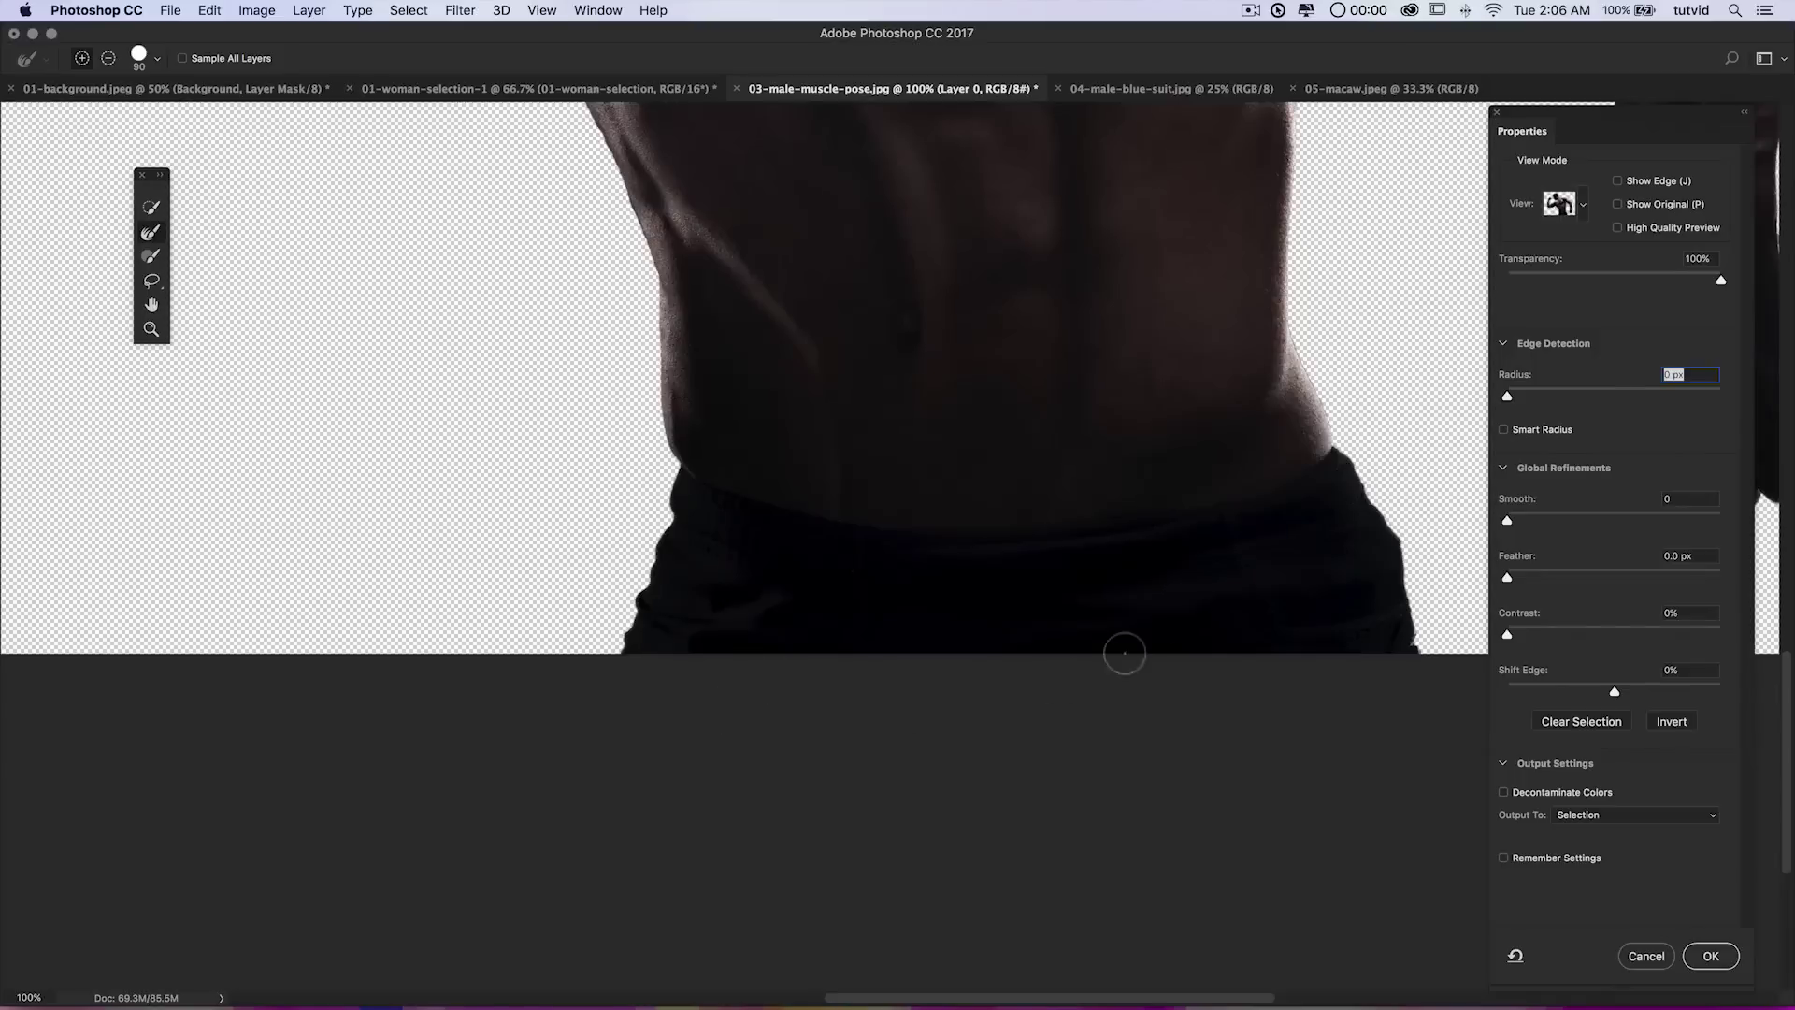
pyautogui.scroll(-3, 629, 441)
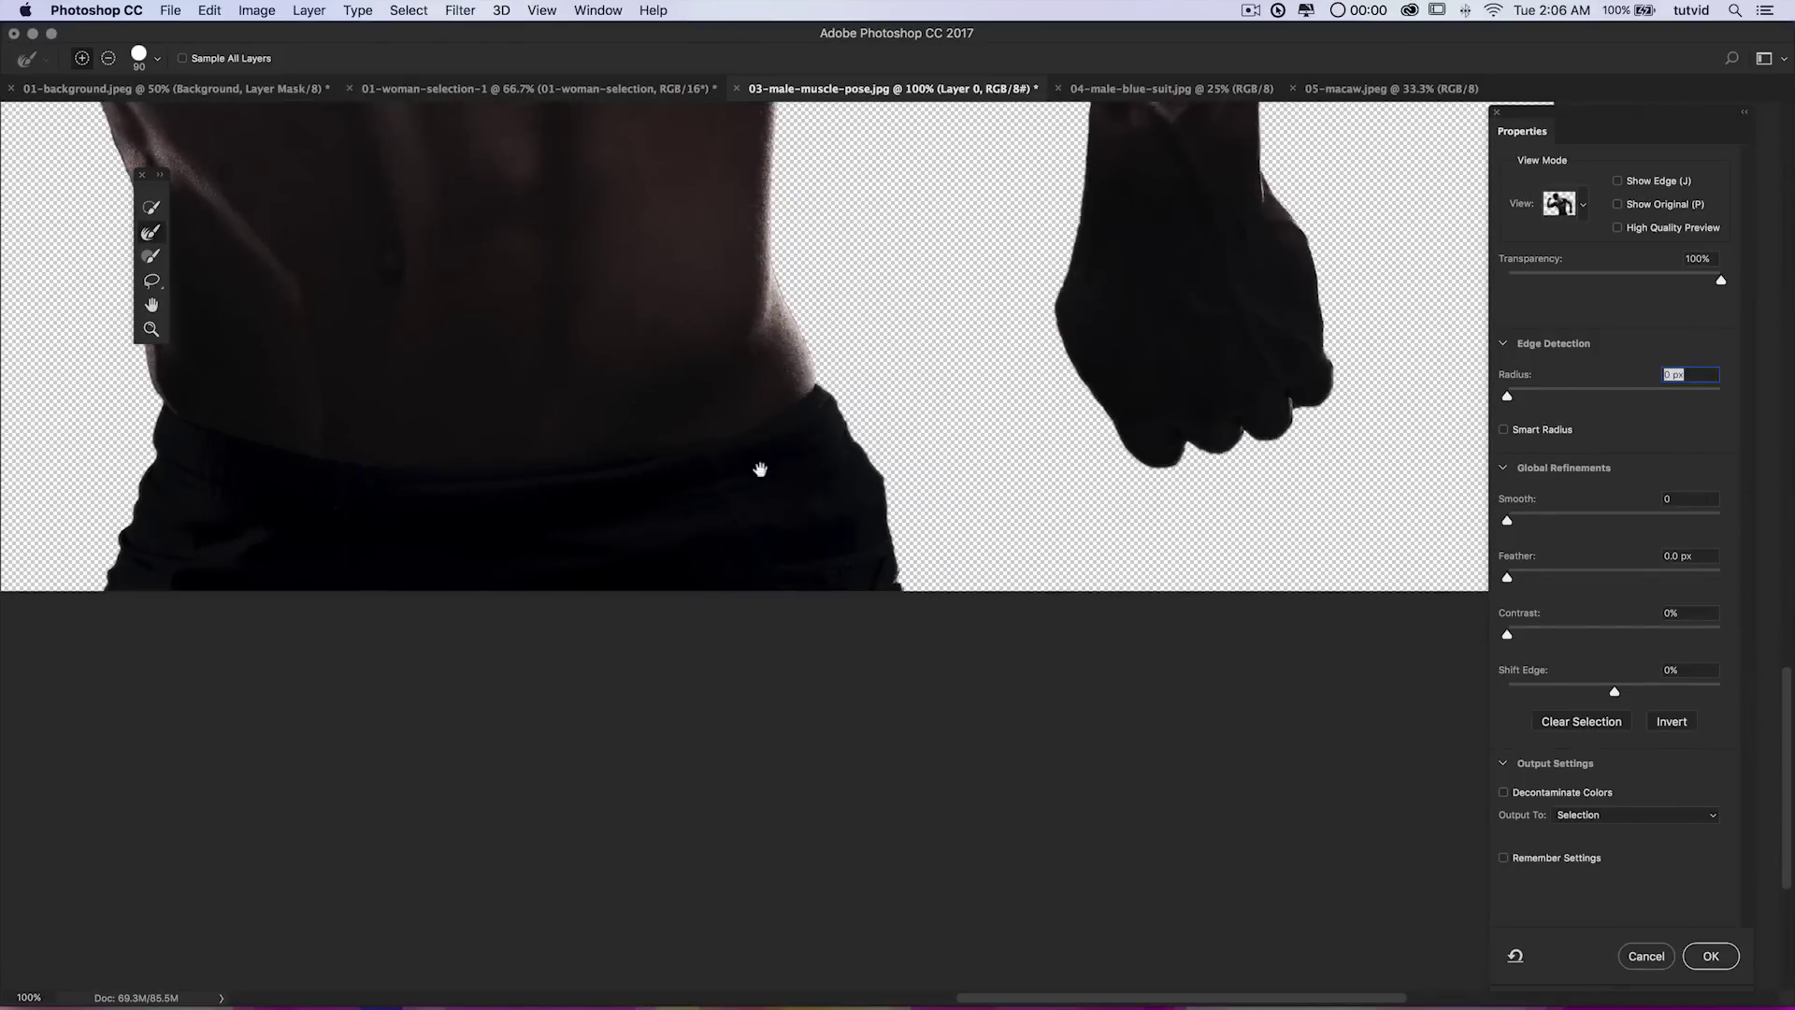
pyautogui.scroll(2, 993, 465)
pyautogui.hscroll(2, 993, 466)
pyautogui.moveTo(1081, 532)
pyautogui.mouseDown()
pyautogui.moveTo(1204, 504)
pyautogui.moveTo(1248, 458)
pyautogui.mouseUp()
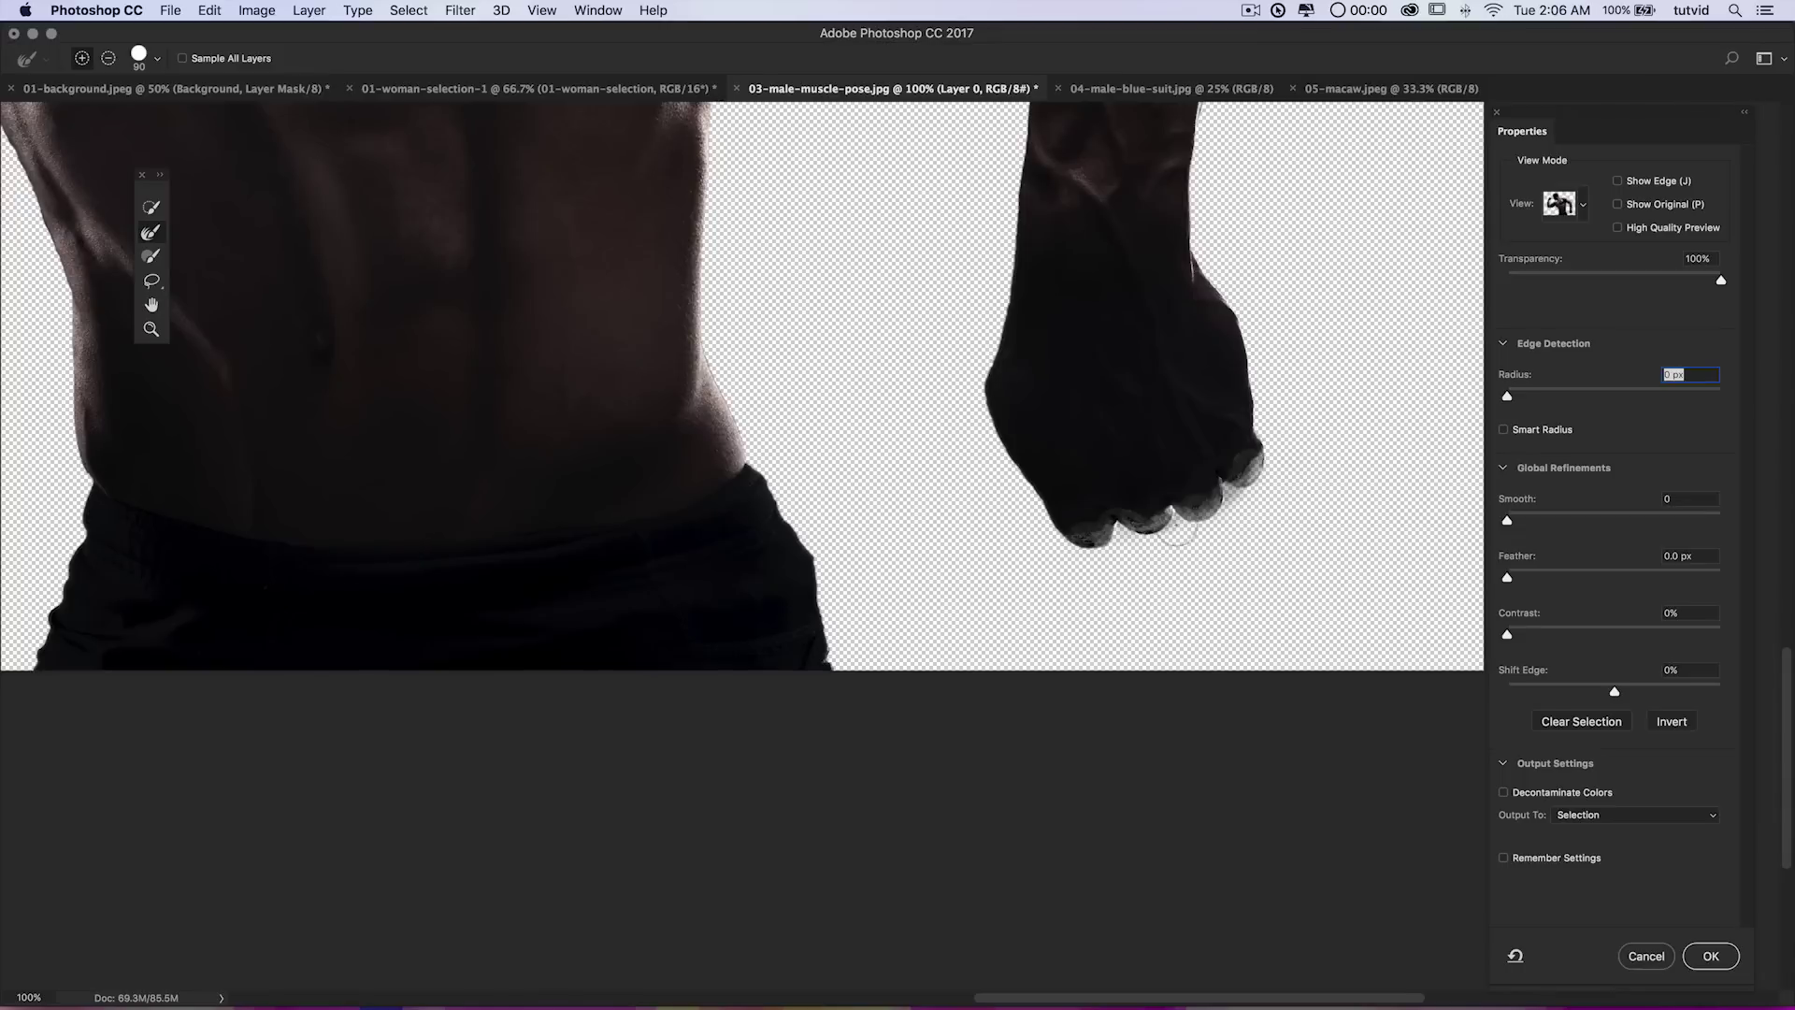
# Brush along the bright outer edge of the lowered forearm with the Refine Edge Brush.
pyautogui.scroll(10, 1194, 552)
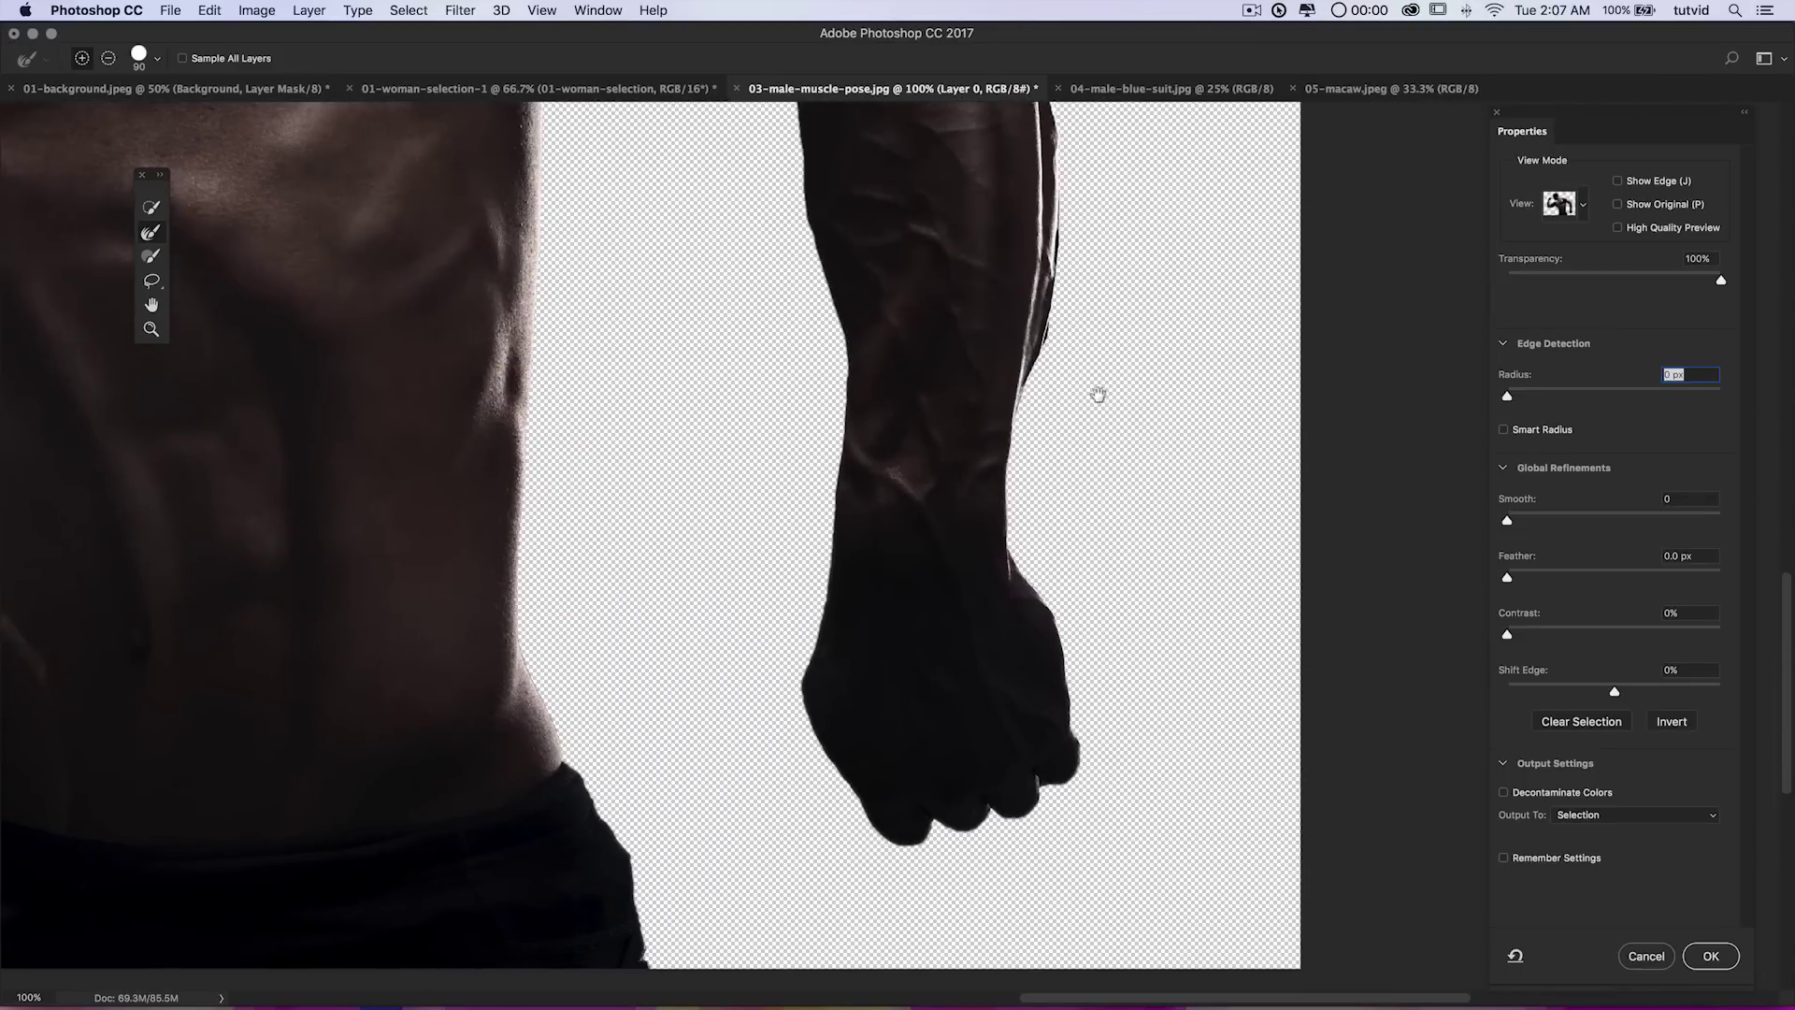
pyautogui.hscroll(3, 1095, 392)
pyautogui.moveTo(957, 692)
pyautogui.mouseDown()
pyautogui.moveTo(991, 634)
pyautogui.moveTo(991, 383)
pyautogui.mouseUp()
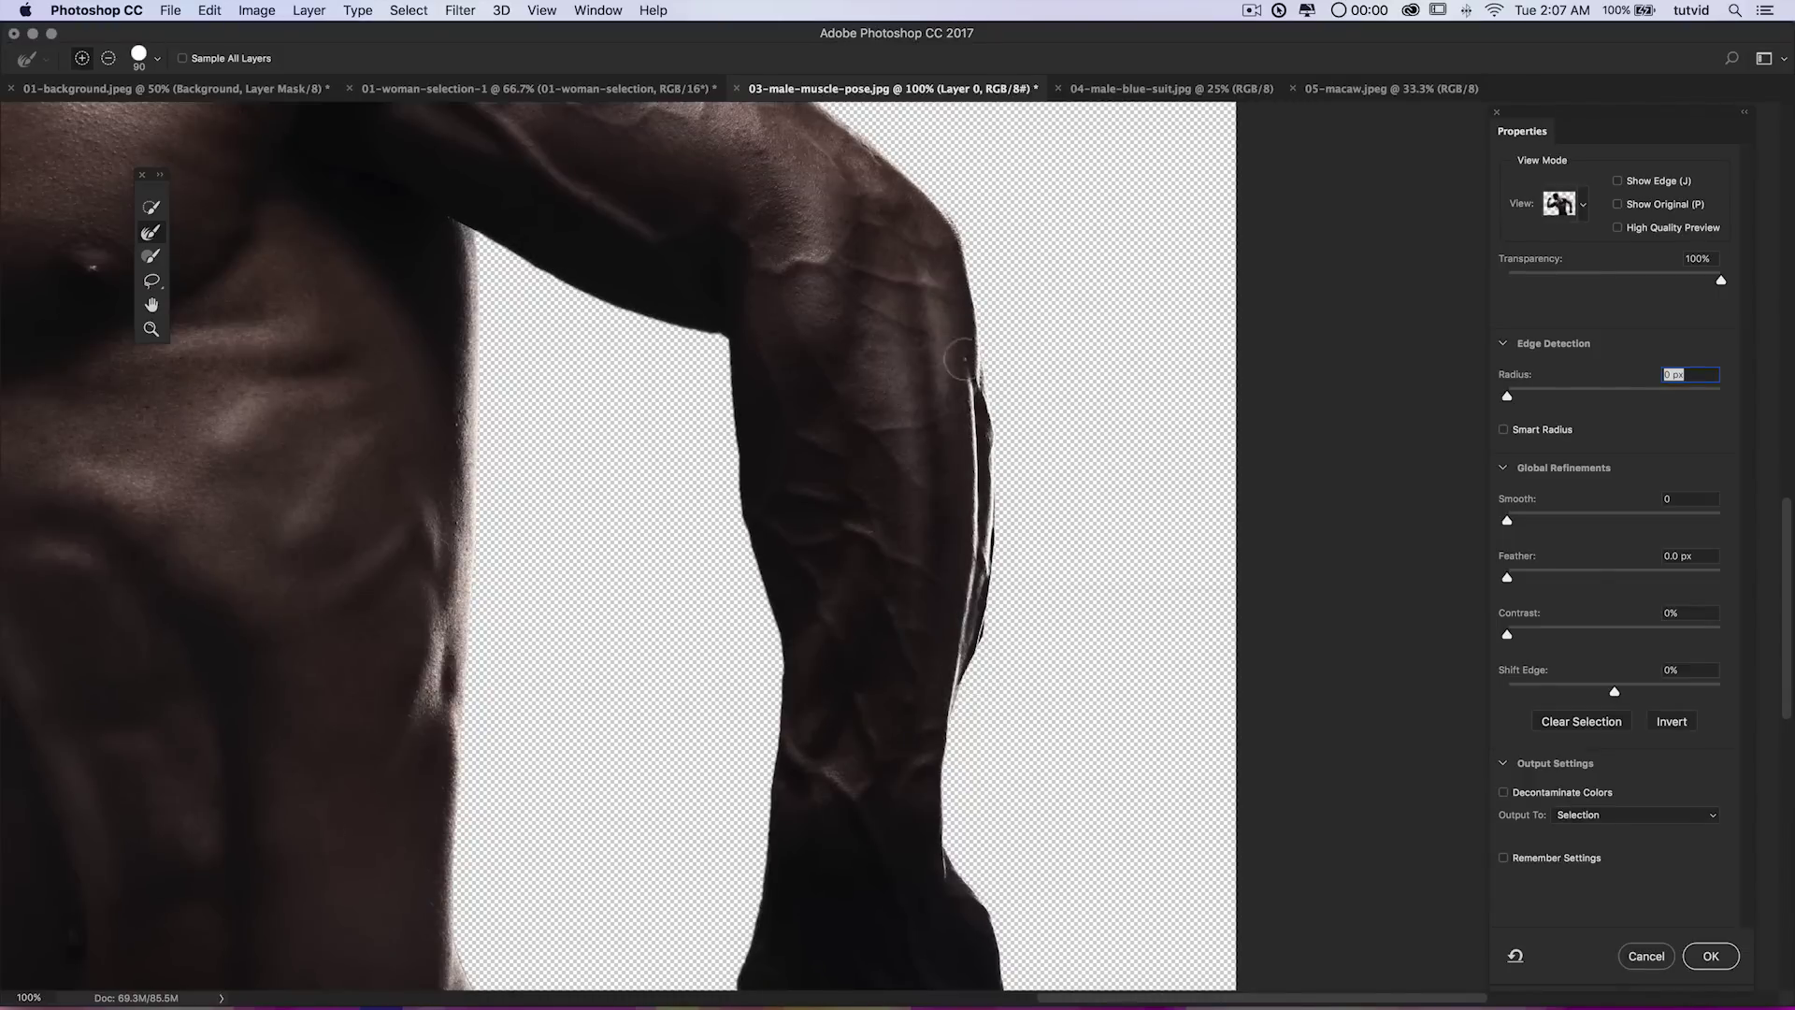
# Enable Decontaminate Colors with output to New Layer with Layer Mask, and compare the hair edge with decontamination off and on.
pyautogui.moveTo(674, 311); pyautogui.dragTo(1022, 841)
pyautogui.moveTo(589, 565); pyautogui.dragTo(1027, 690)
pyautogui.moveTo(586, 477); pyautogui.dragTo(927, 354)
pyautogui.click(1603, 816)
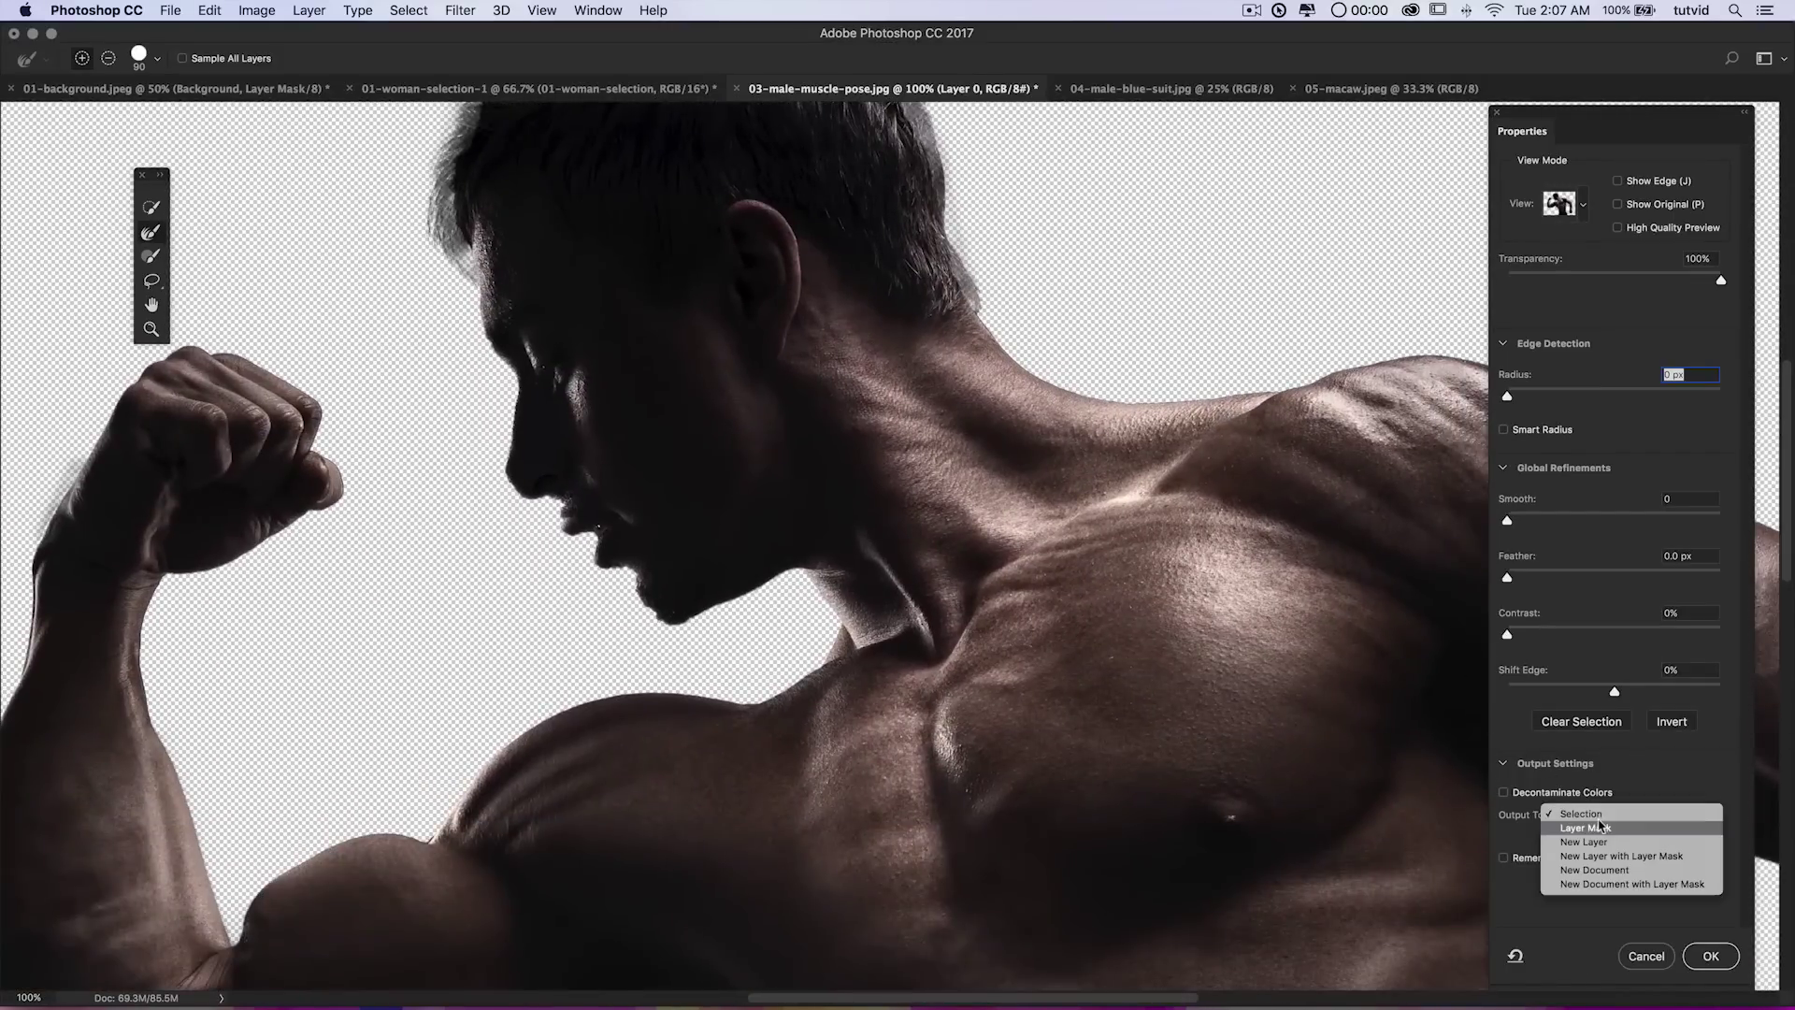
pyautogui.click(1622, 827)
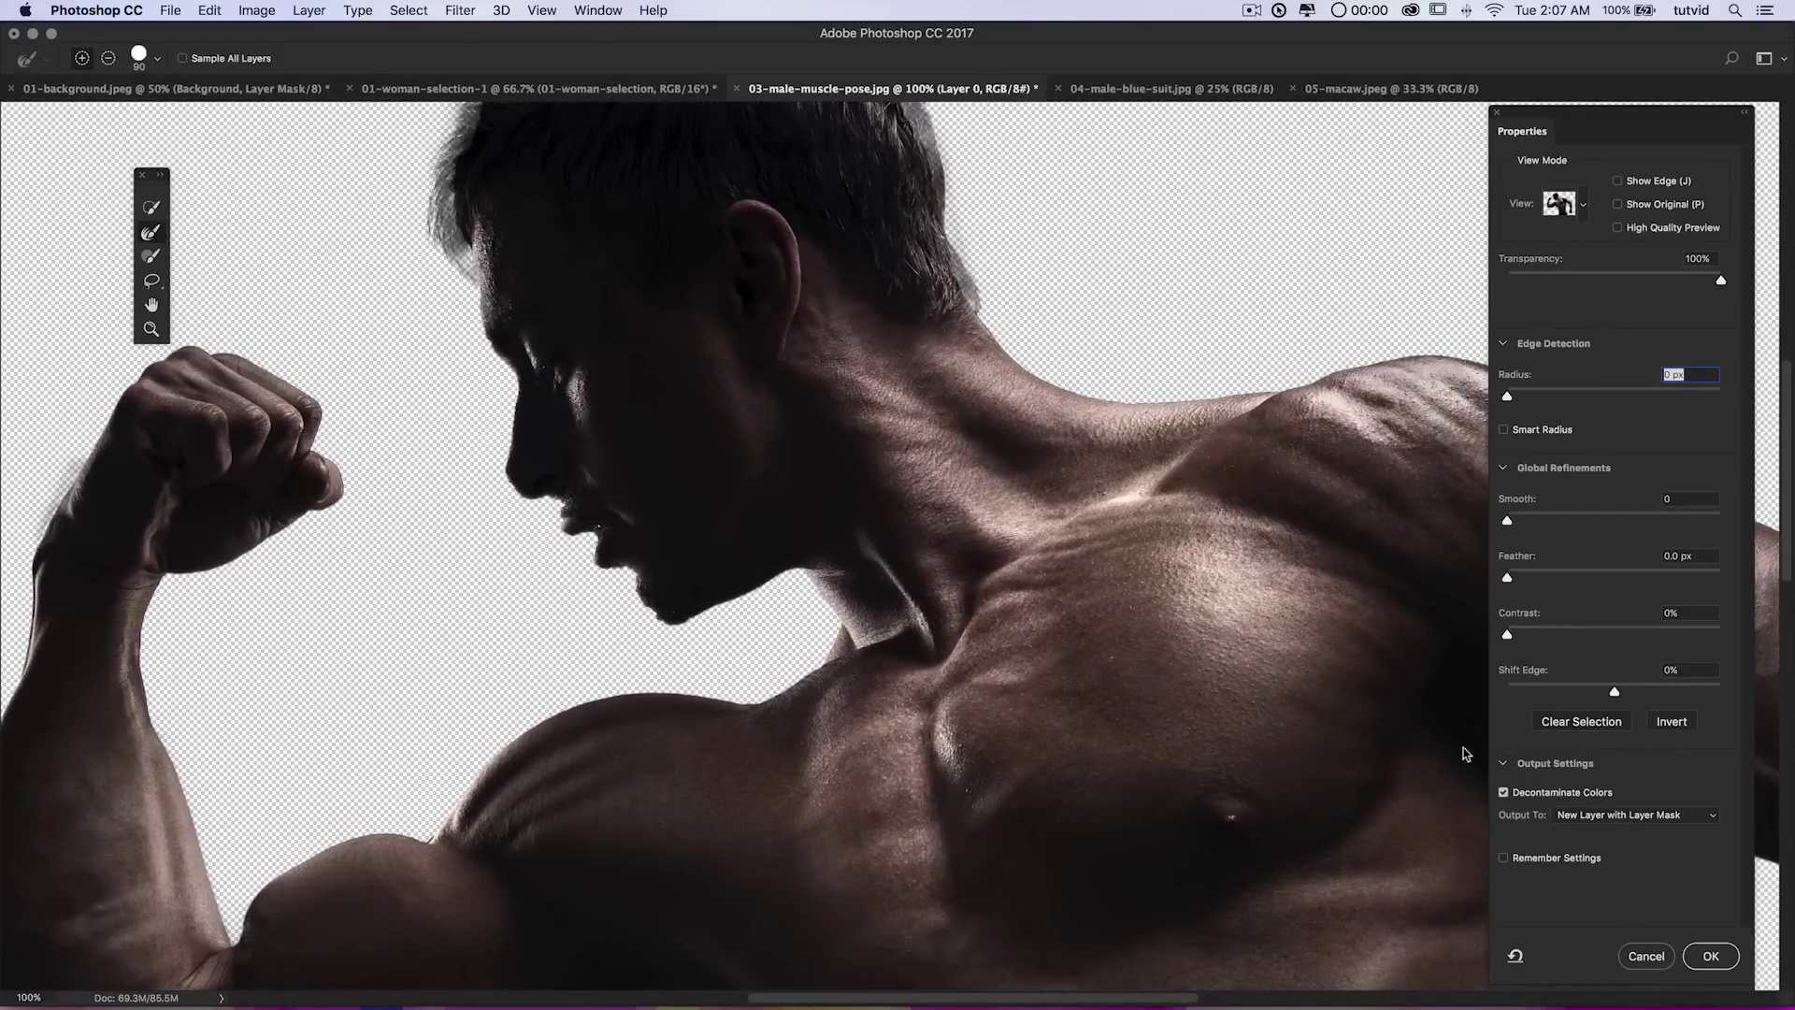
pyautogui.moveTo(609, 177); pyautogui.dragTo(689, 409)
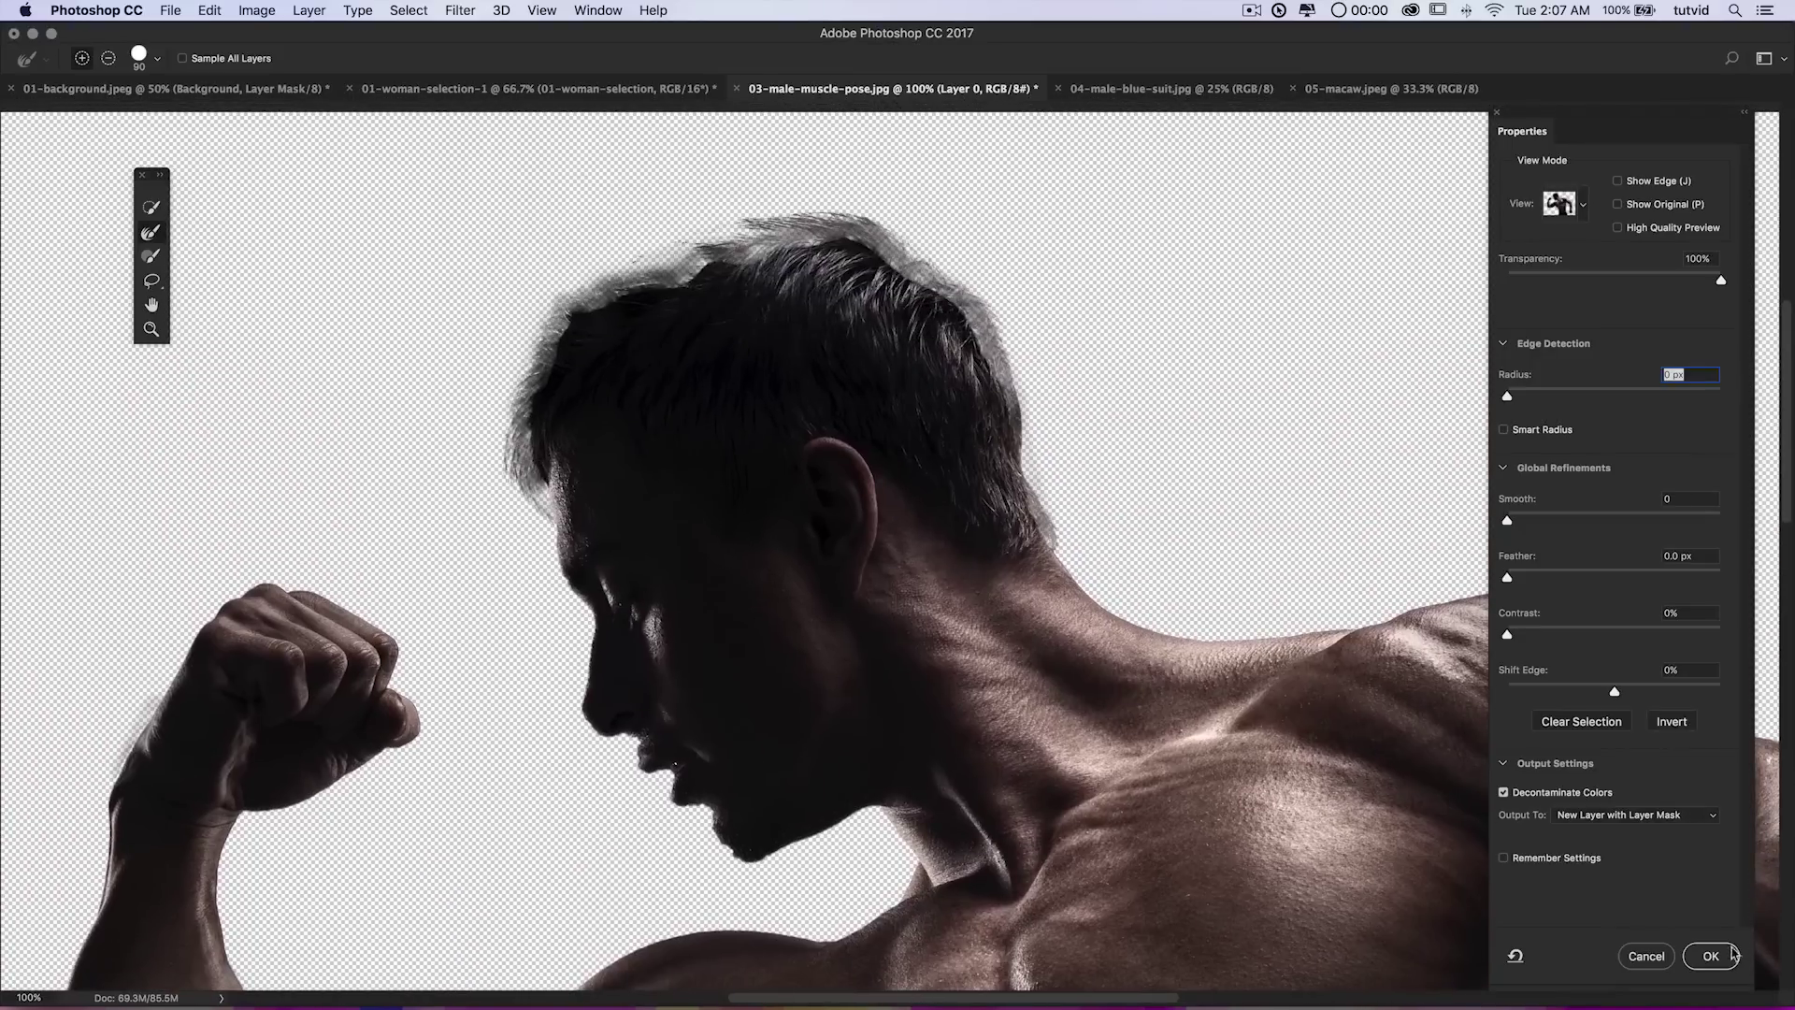
pyautogui.click(1507, 794)
pyautogui.click(1505, 793)
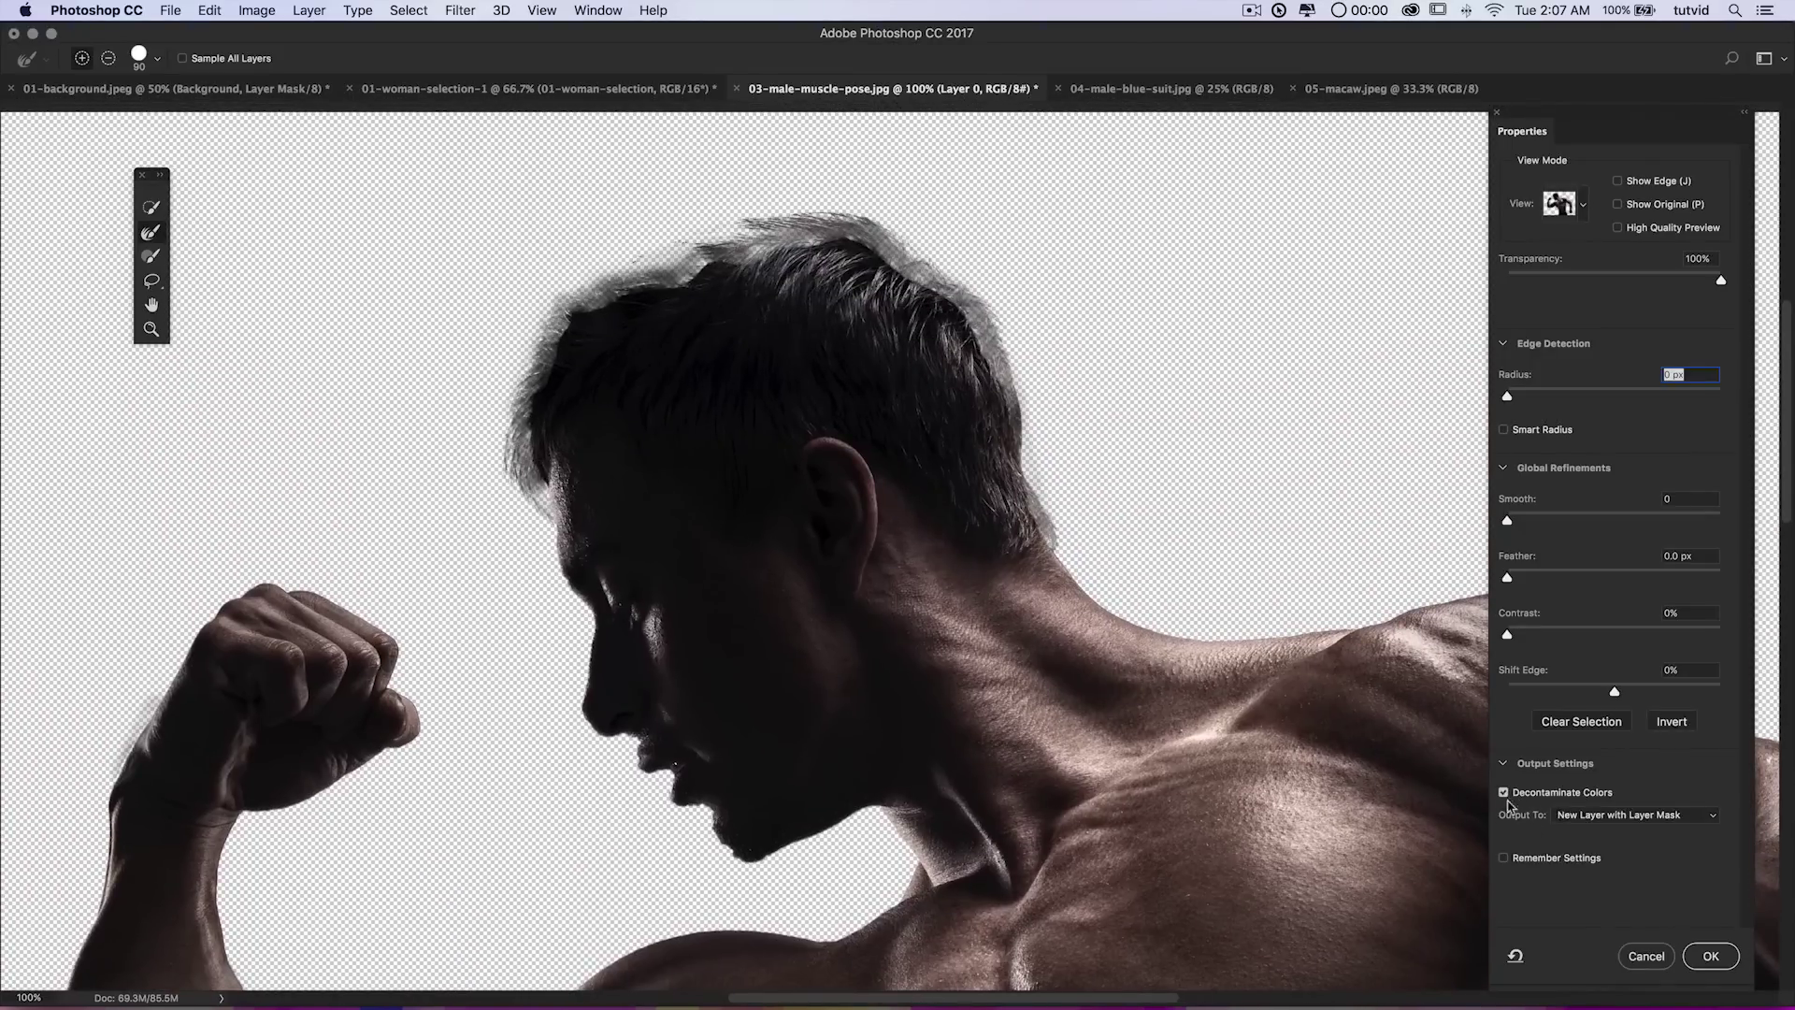
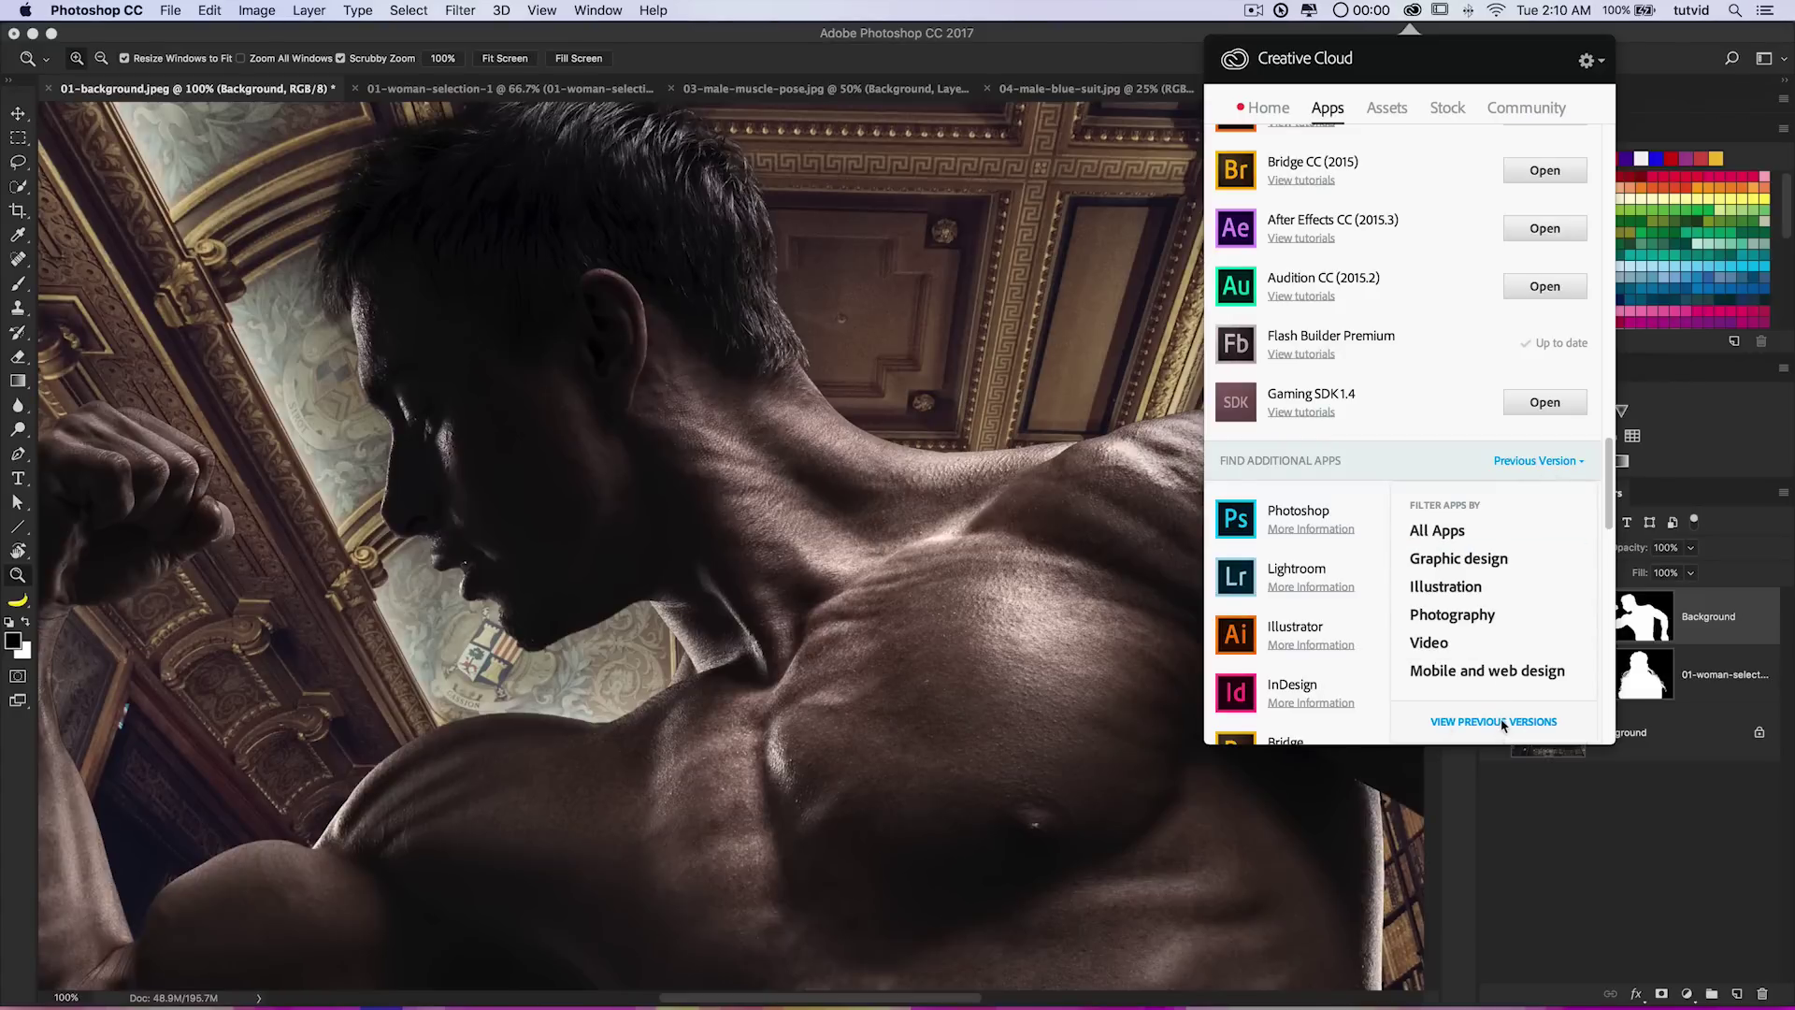
# In Creative Cloud, view the earlier Photoshop versions available to install, such as CC (2015) 16.0.
pyautogui.click(1375, 460)
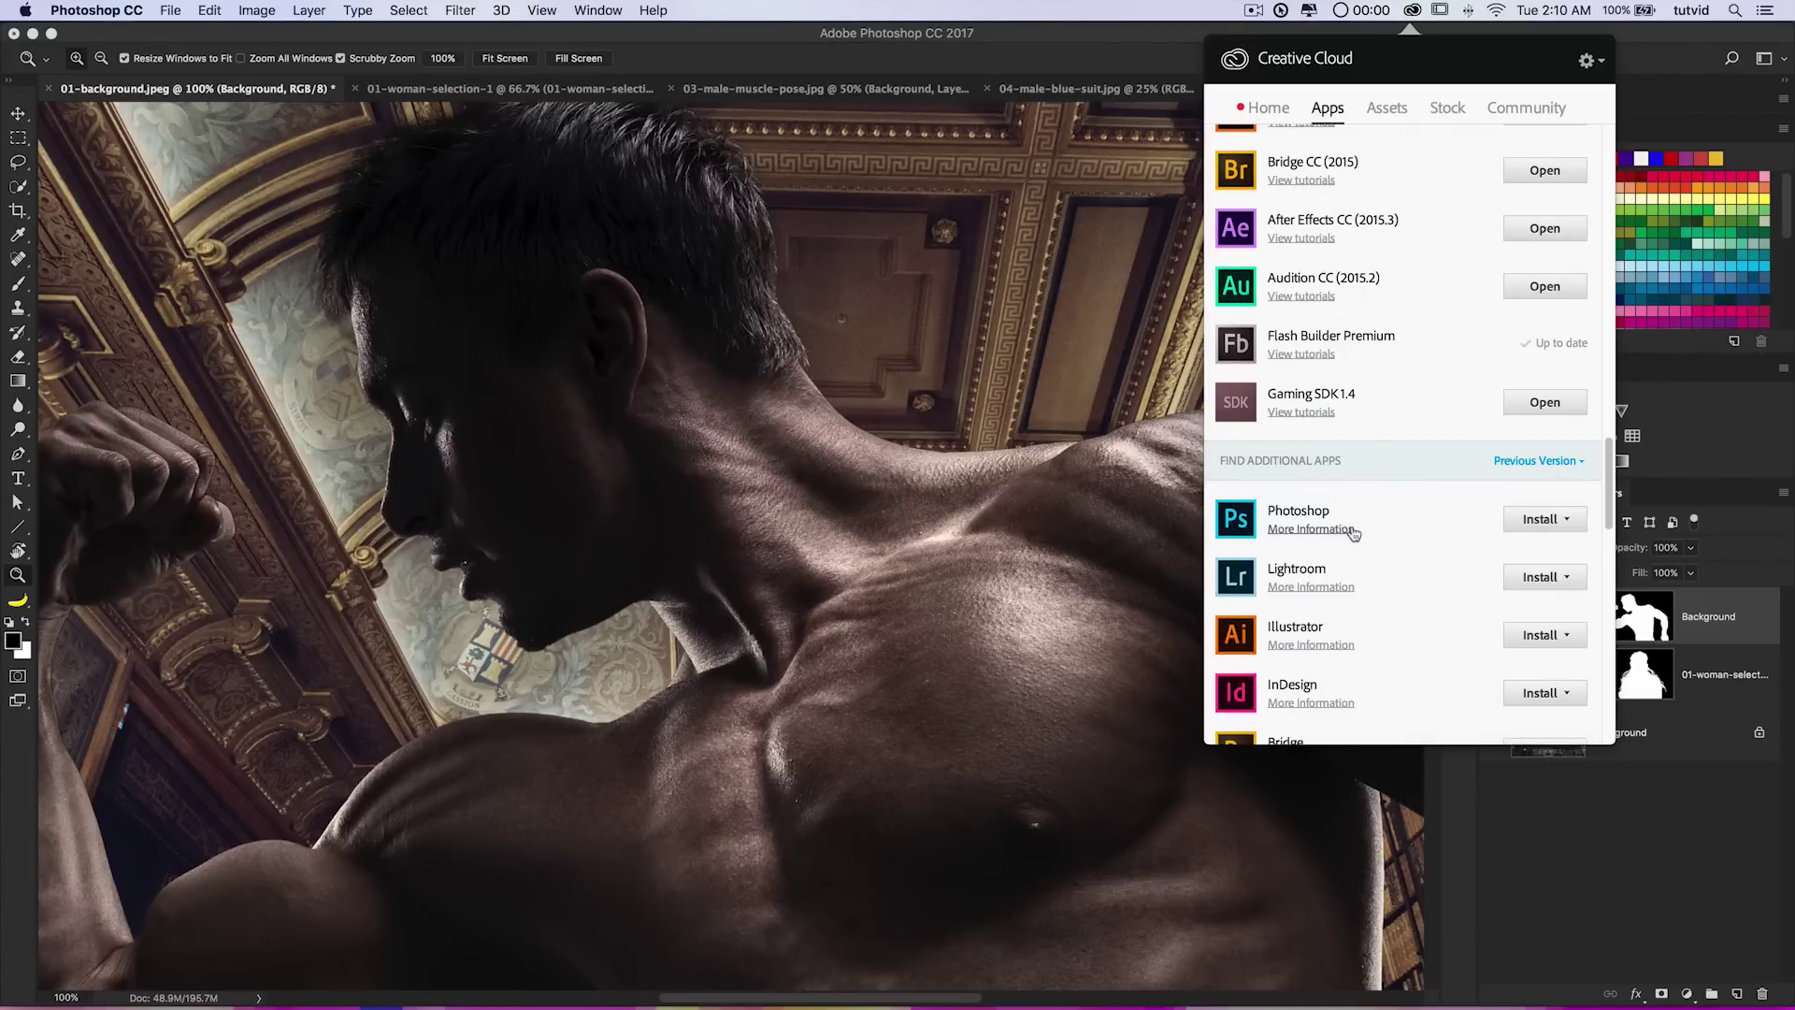
pyautogui.click(1572, 521)
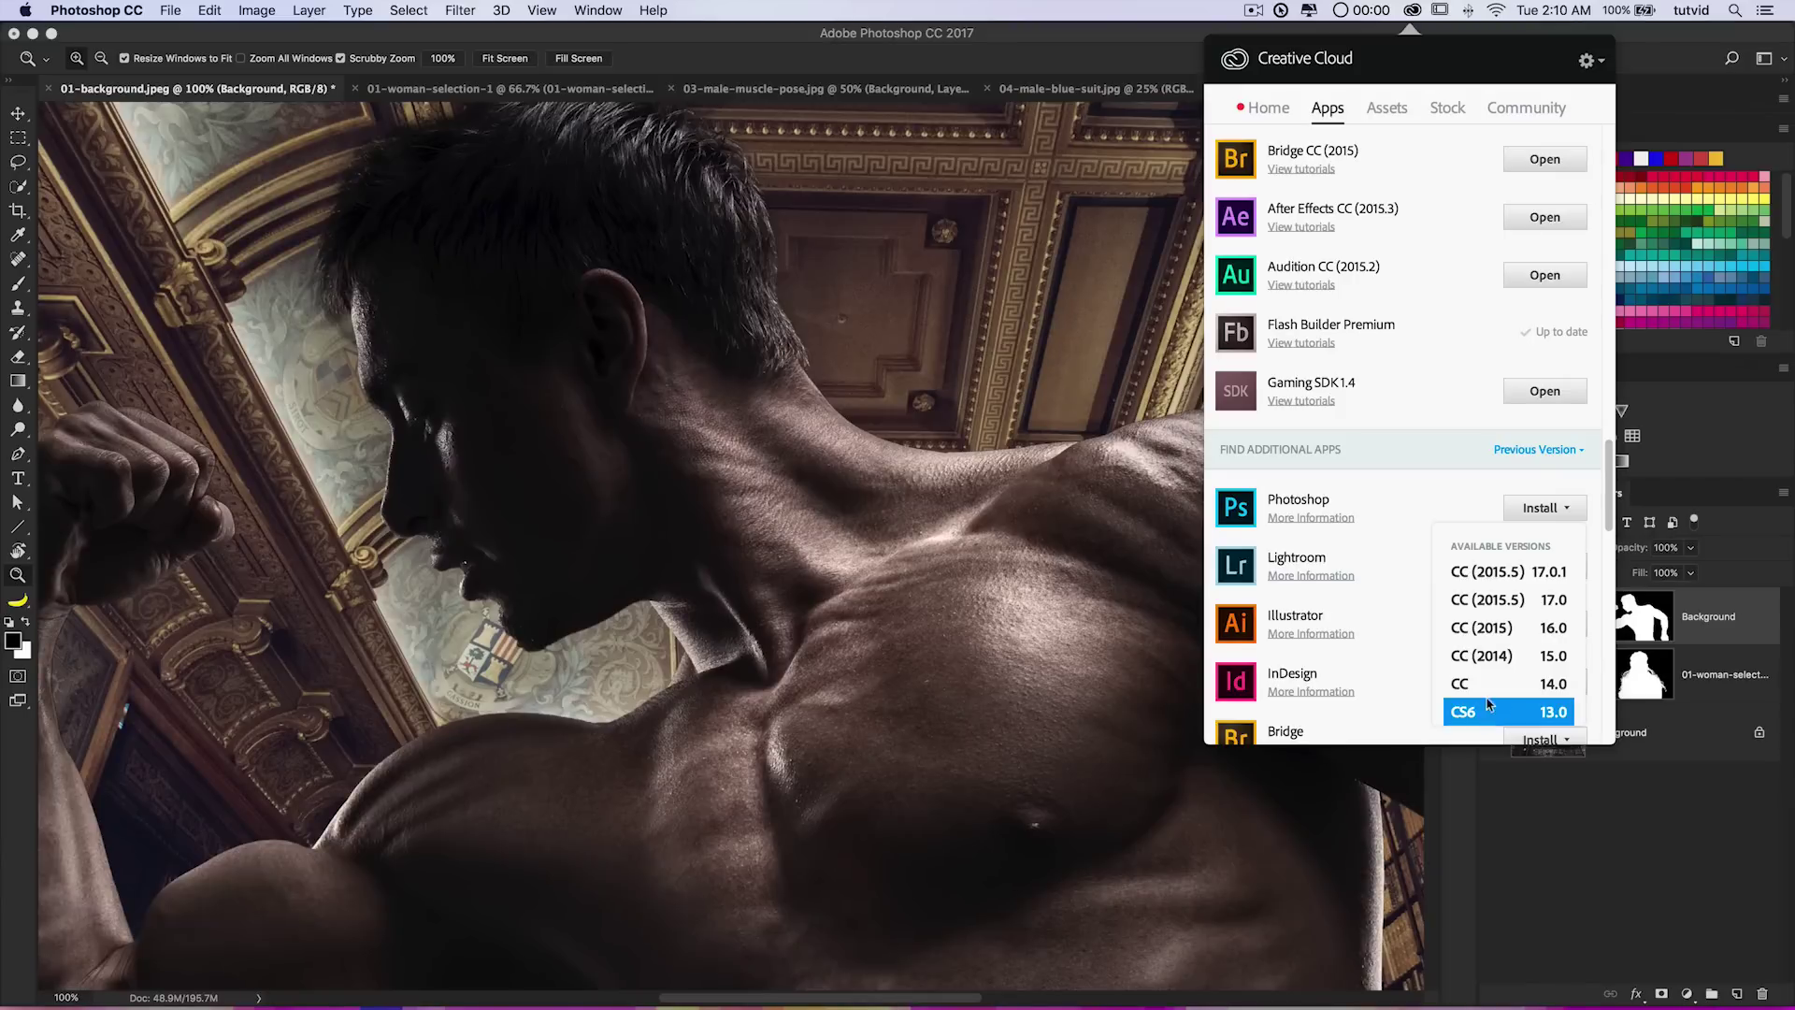
pyautogui.click(1466, 636)
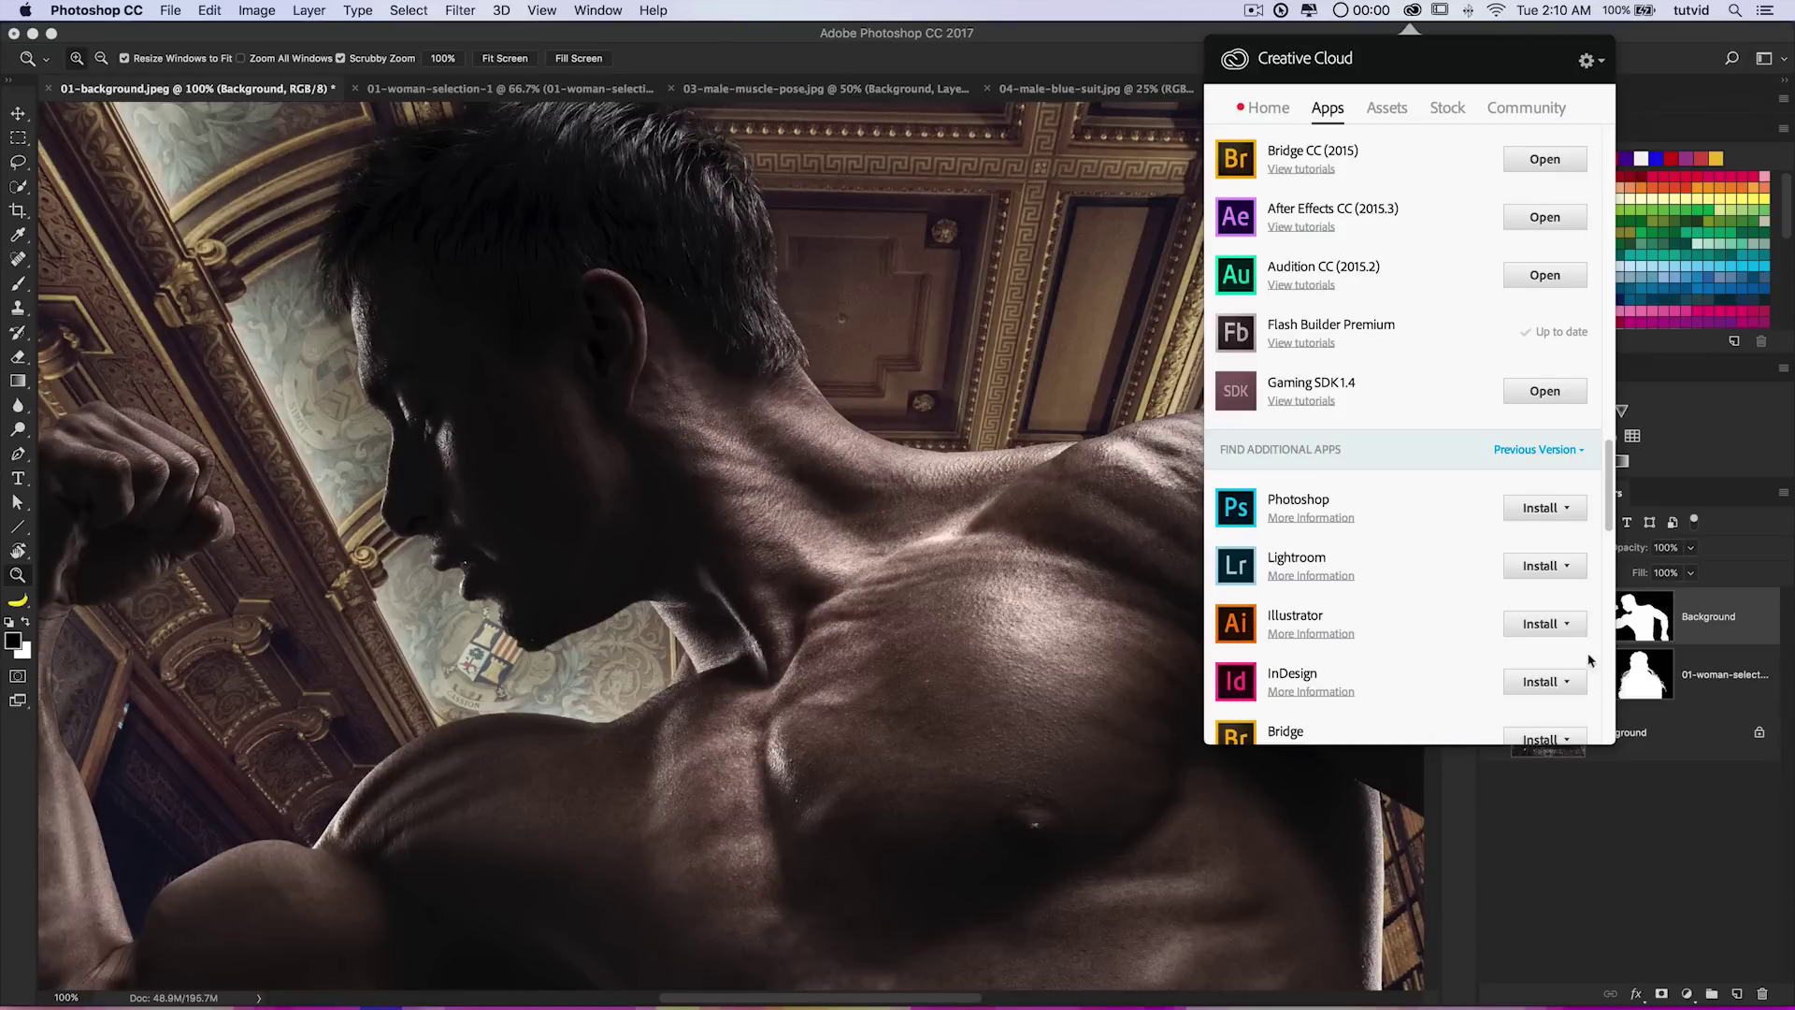
pyautogui.click(1553, 508)
pyautogui.click(1562, 624)
pyautogui.click(1547, 507)
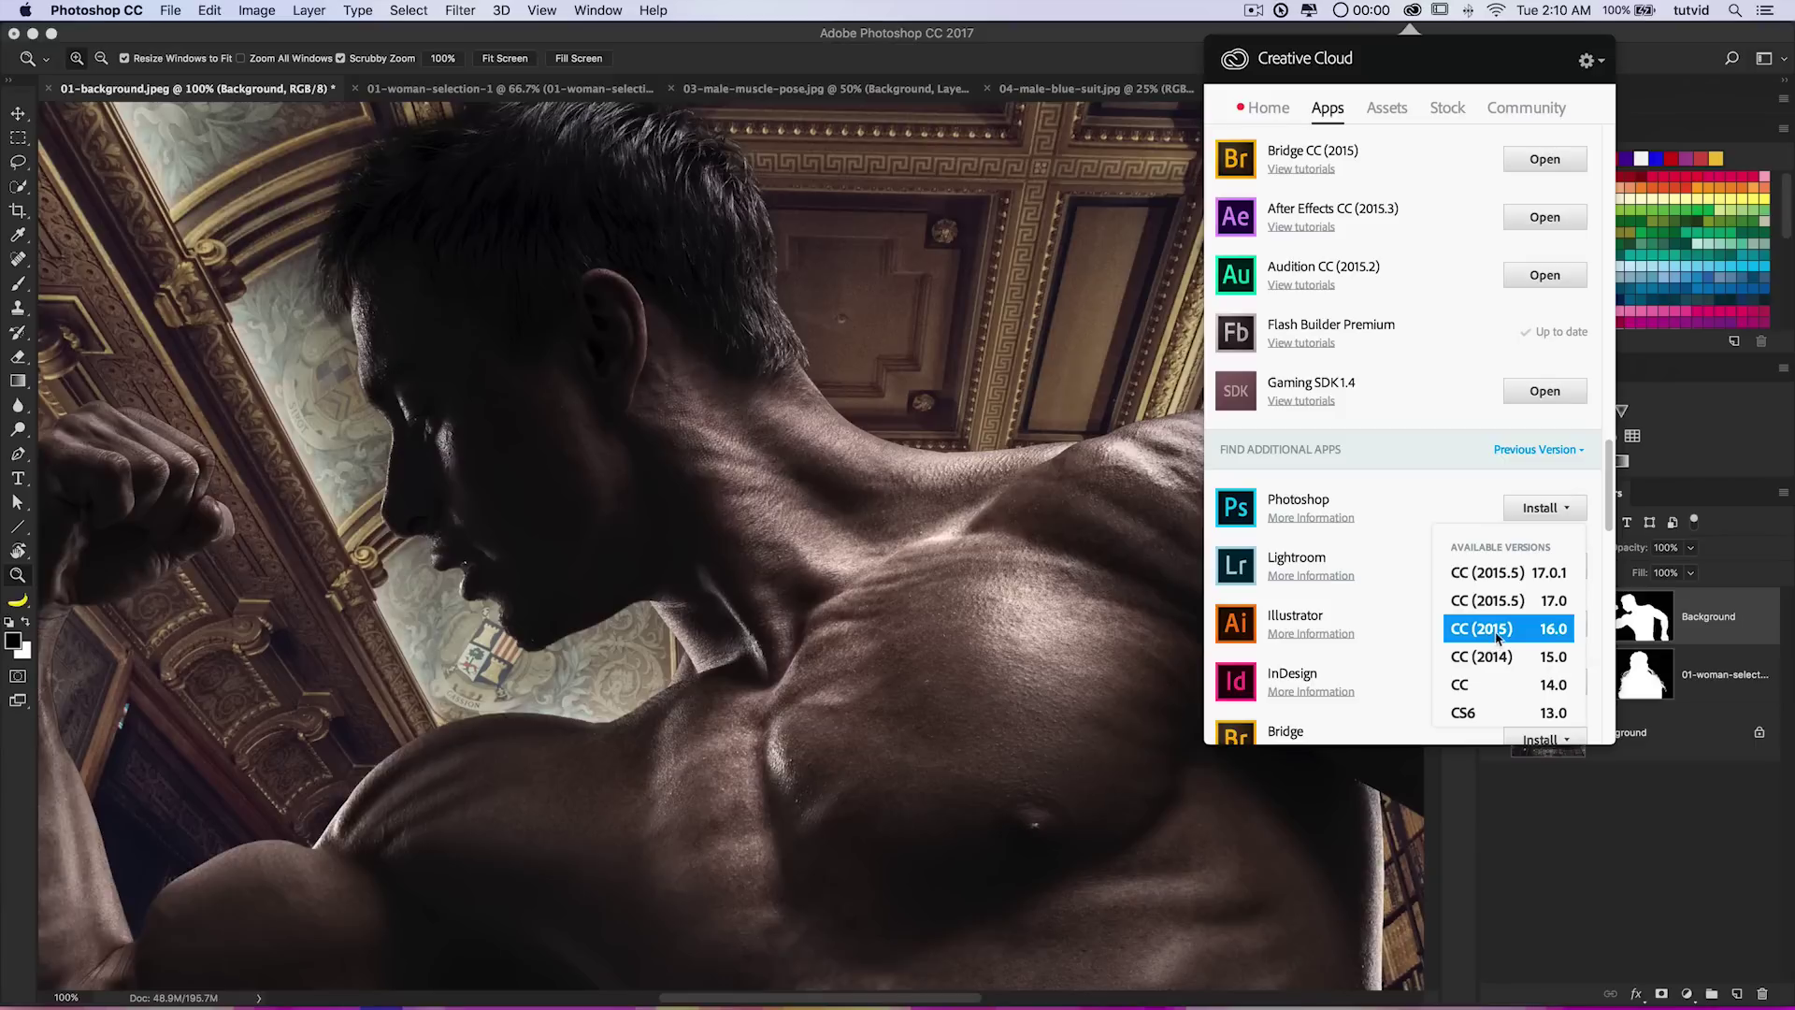
pyautogui.click(1559, 635)
pyautogui.scroll(10, 1403, 412)
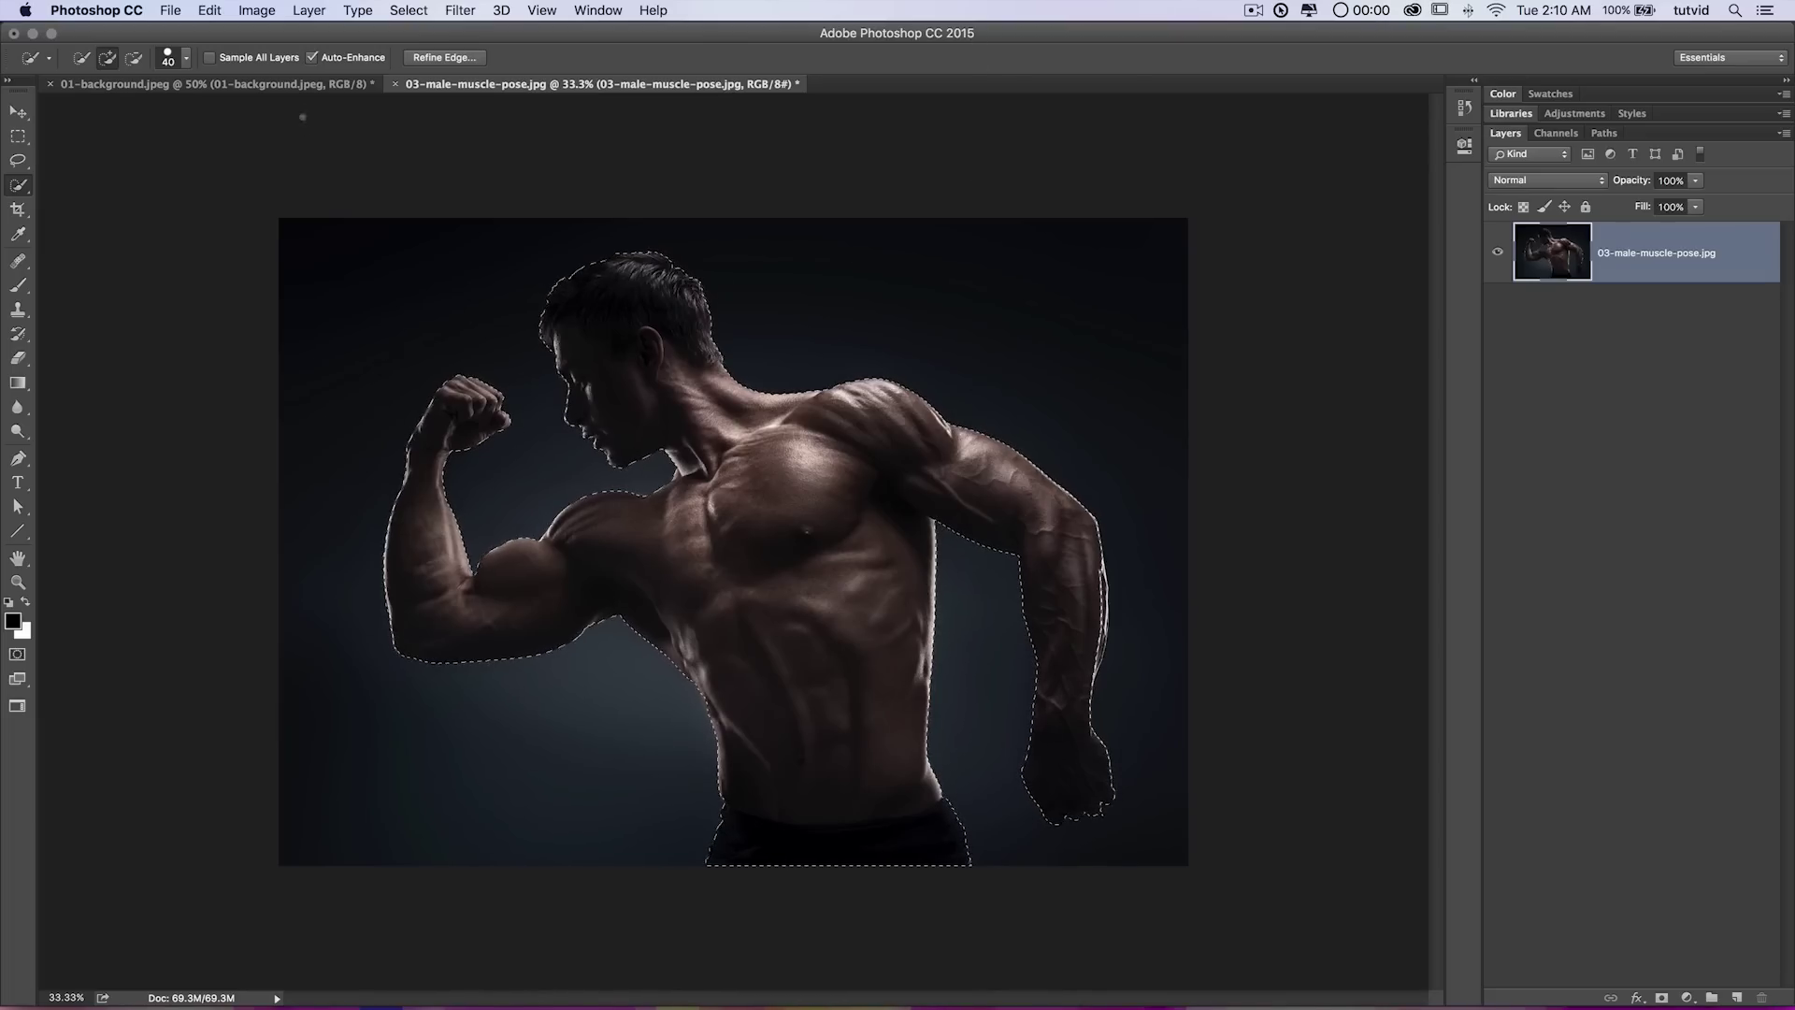
# In Photoshop CC 2015, use Quick Selection at 200% zoom to add the bright outer edge of the lowered forearm to the selection.
pyautogui.click(281, 83)
pyautogui.click(646, 86)
pyautogui.press('z')
pyautogui.moveTo(1107, 609)
pyautogui.mouseDown()
pyautogui.moveTo(1181, 626)
pyautogui.moveTo(1114, 589)
pyautogui.mouseUp()
pyautogui.scroll(-5, 985, 621)
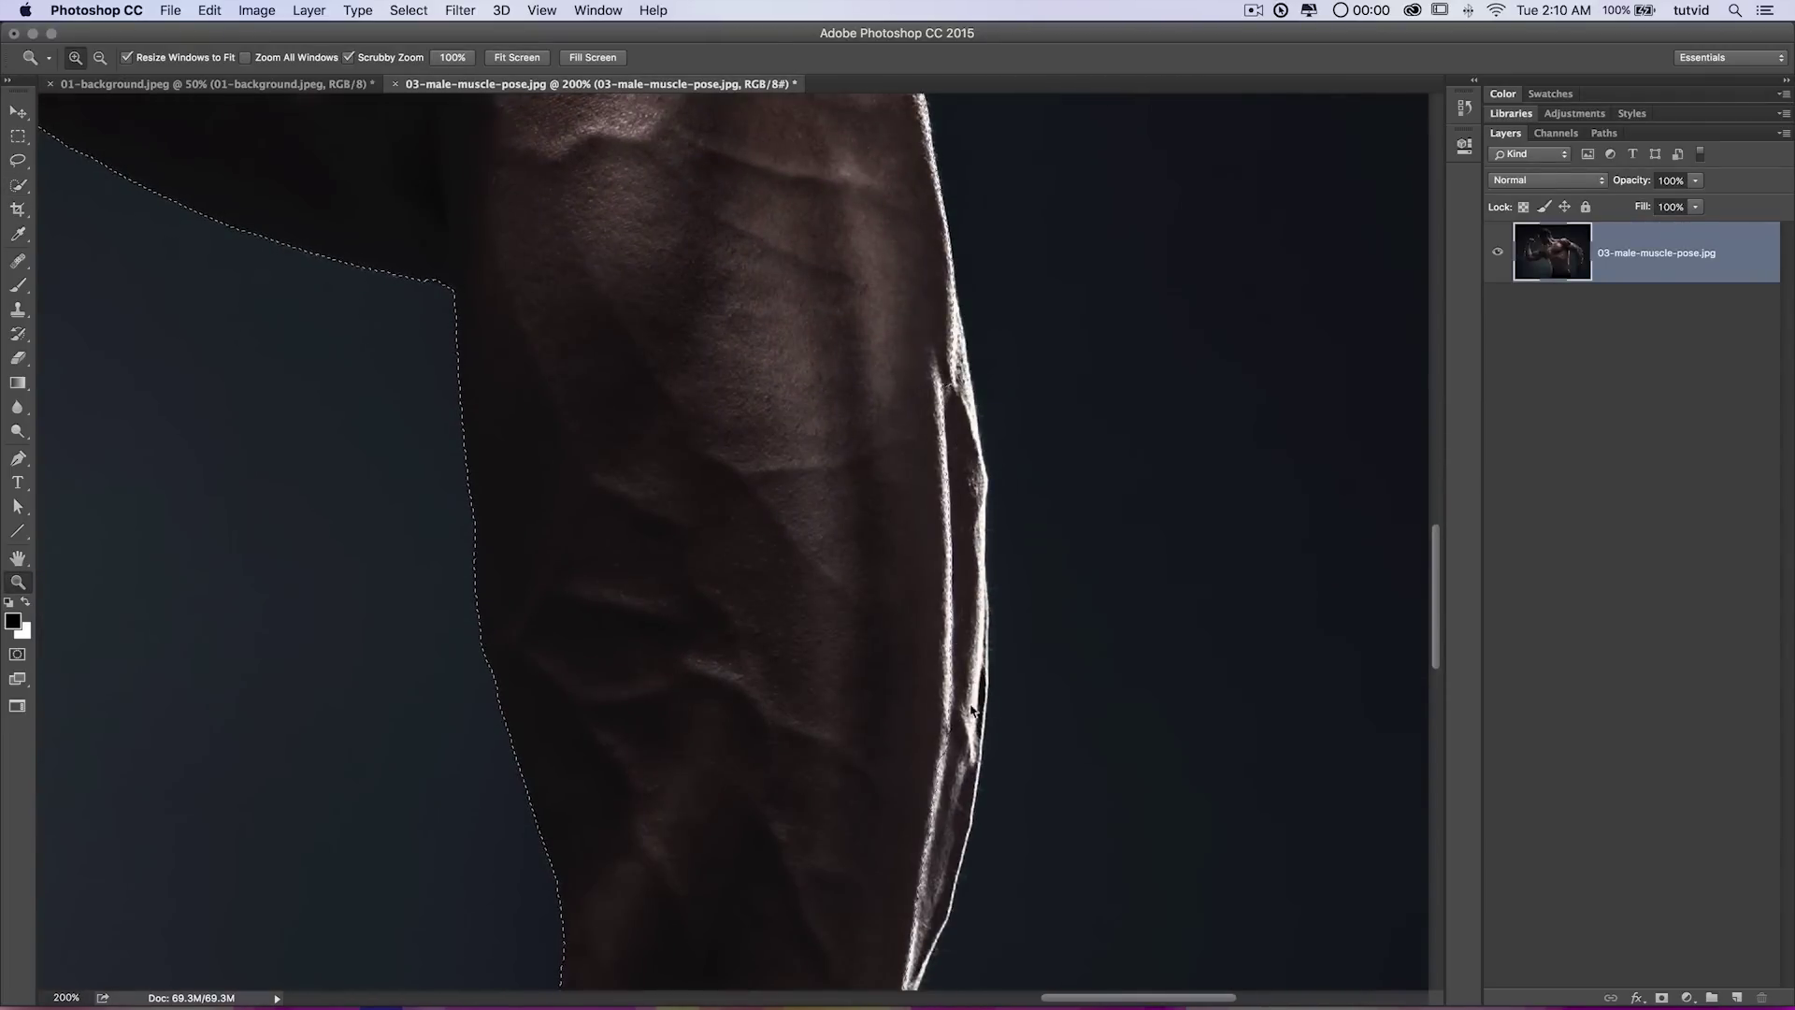
pyautogui.press('w')
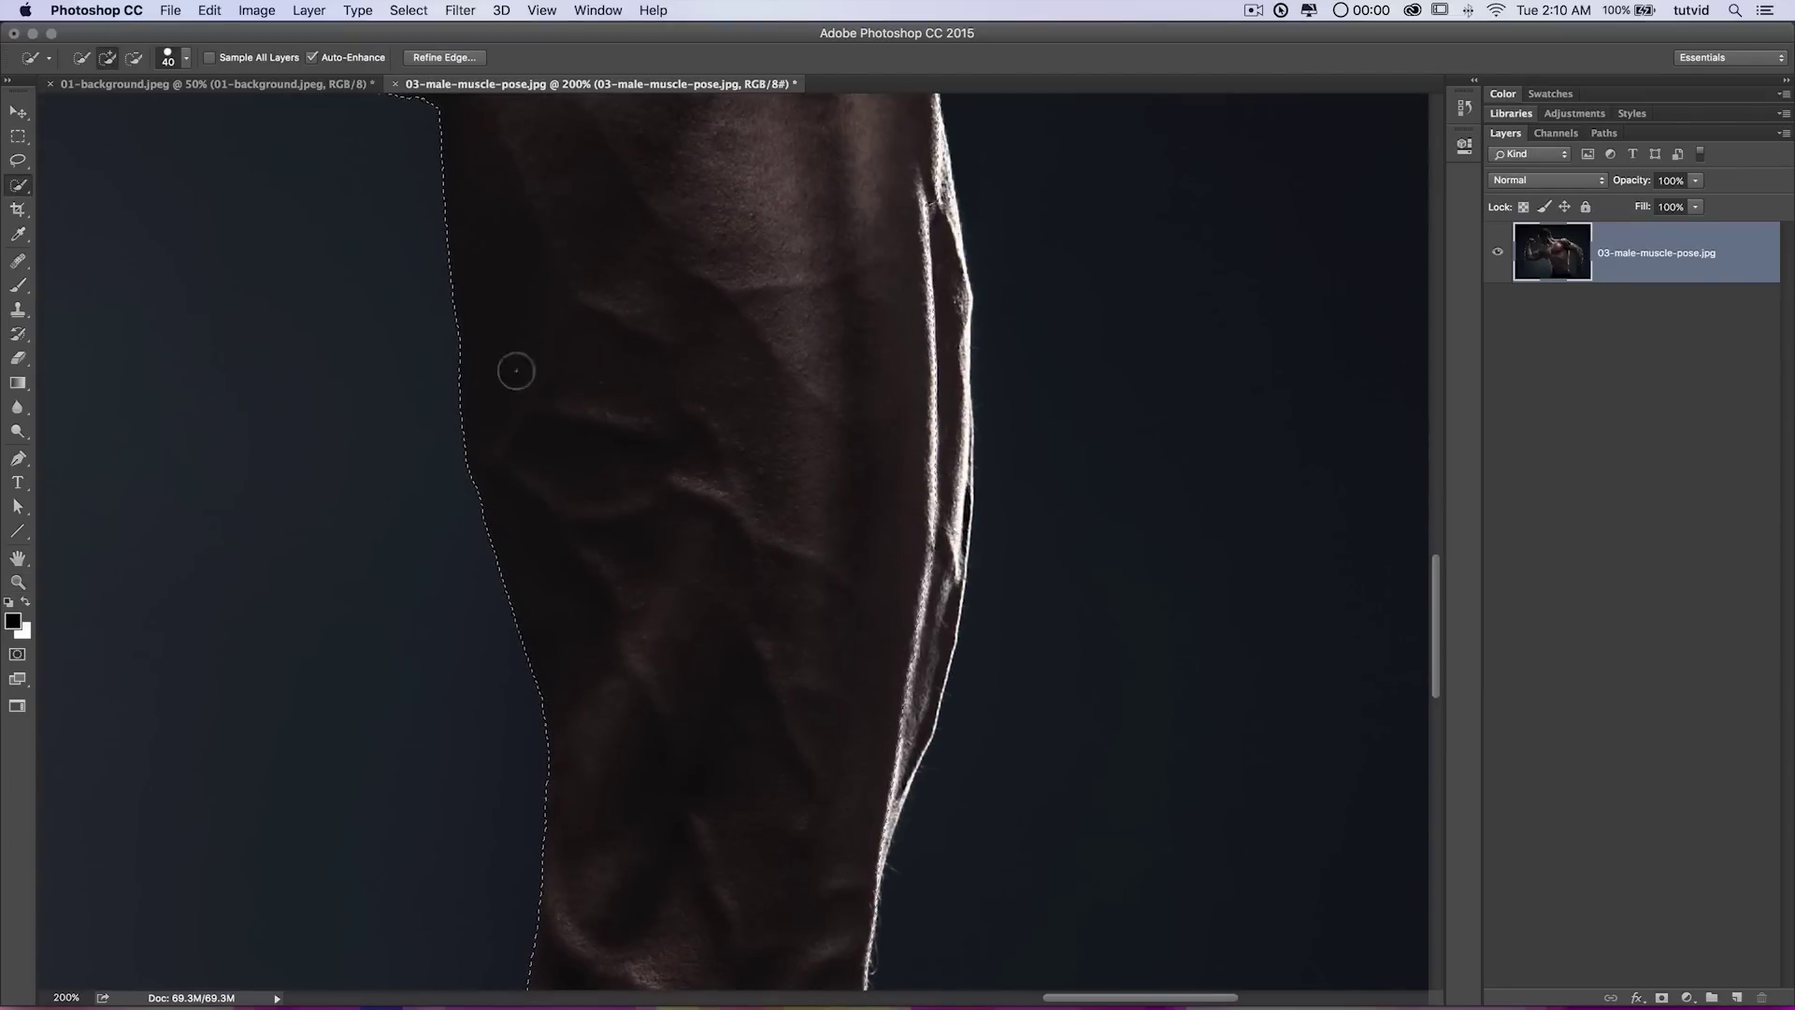
pyautogui.moveTo(861, 814)
pyautogui.mouseDown()
pyautogui.moveTo(930, 646)
pyautogui.moveTo(943, 551)
pyautogui.moveTo(927, 304)
pyautogui.mouseUp()
pyautogui.moveTo(930, 174); pyautogui.dragTo(928, 166)
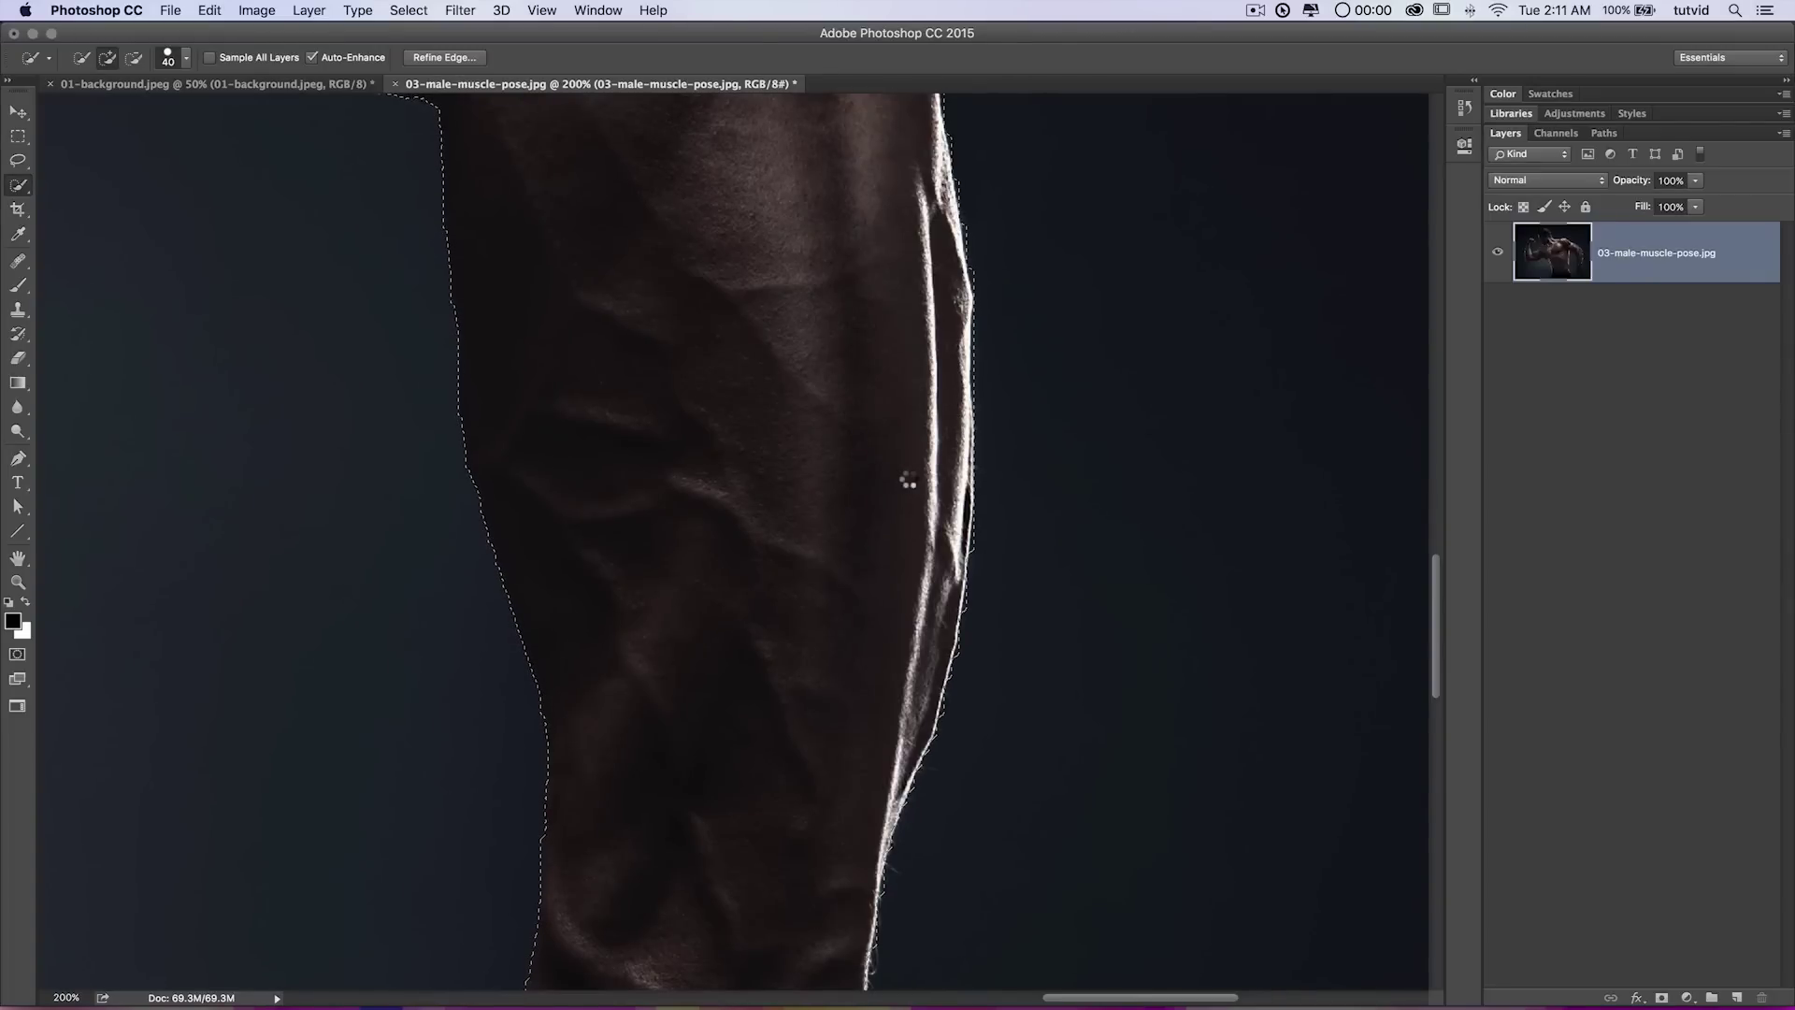
pyautogui.press('super+minus')
pyautogui.press('super+minus')
pyautogui.press('super+minus')
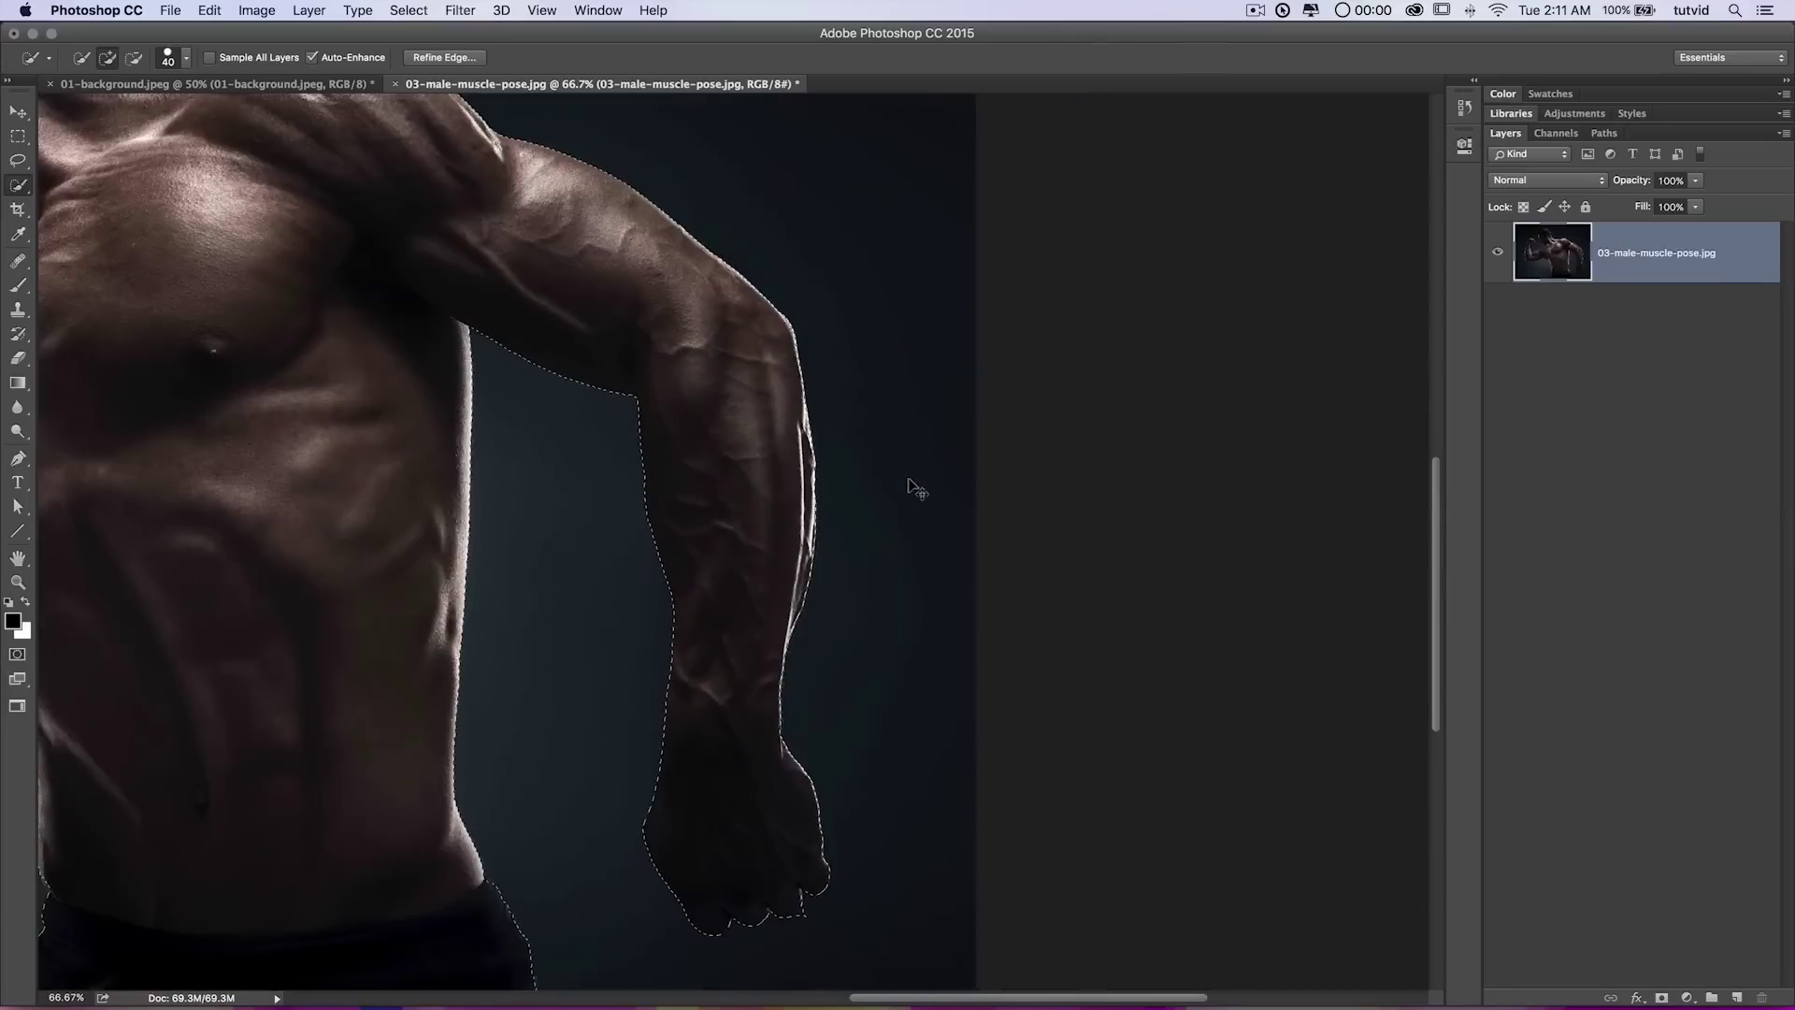
# Open Refine Edge for the man's selection and place its dialog clear of his face.
pyautogui.moveTo(813, 494); pyautogui.dragTo(1225, 576)
pyautogui.moveTo(558, 449); pyautogui.dragTo(591, 553)
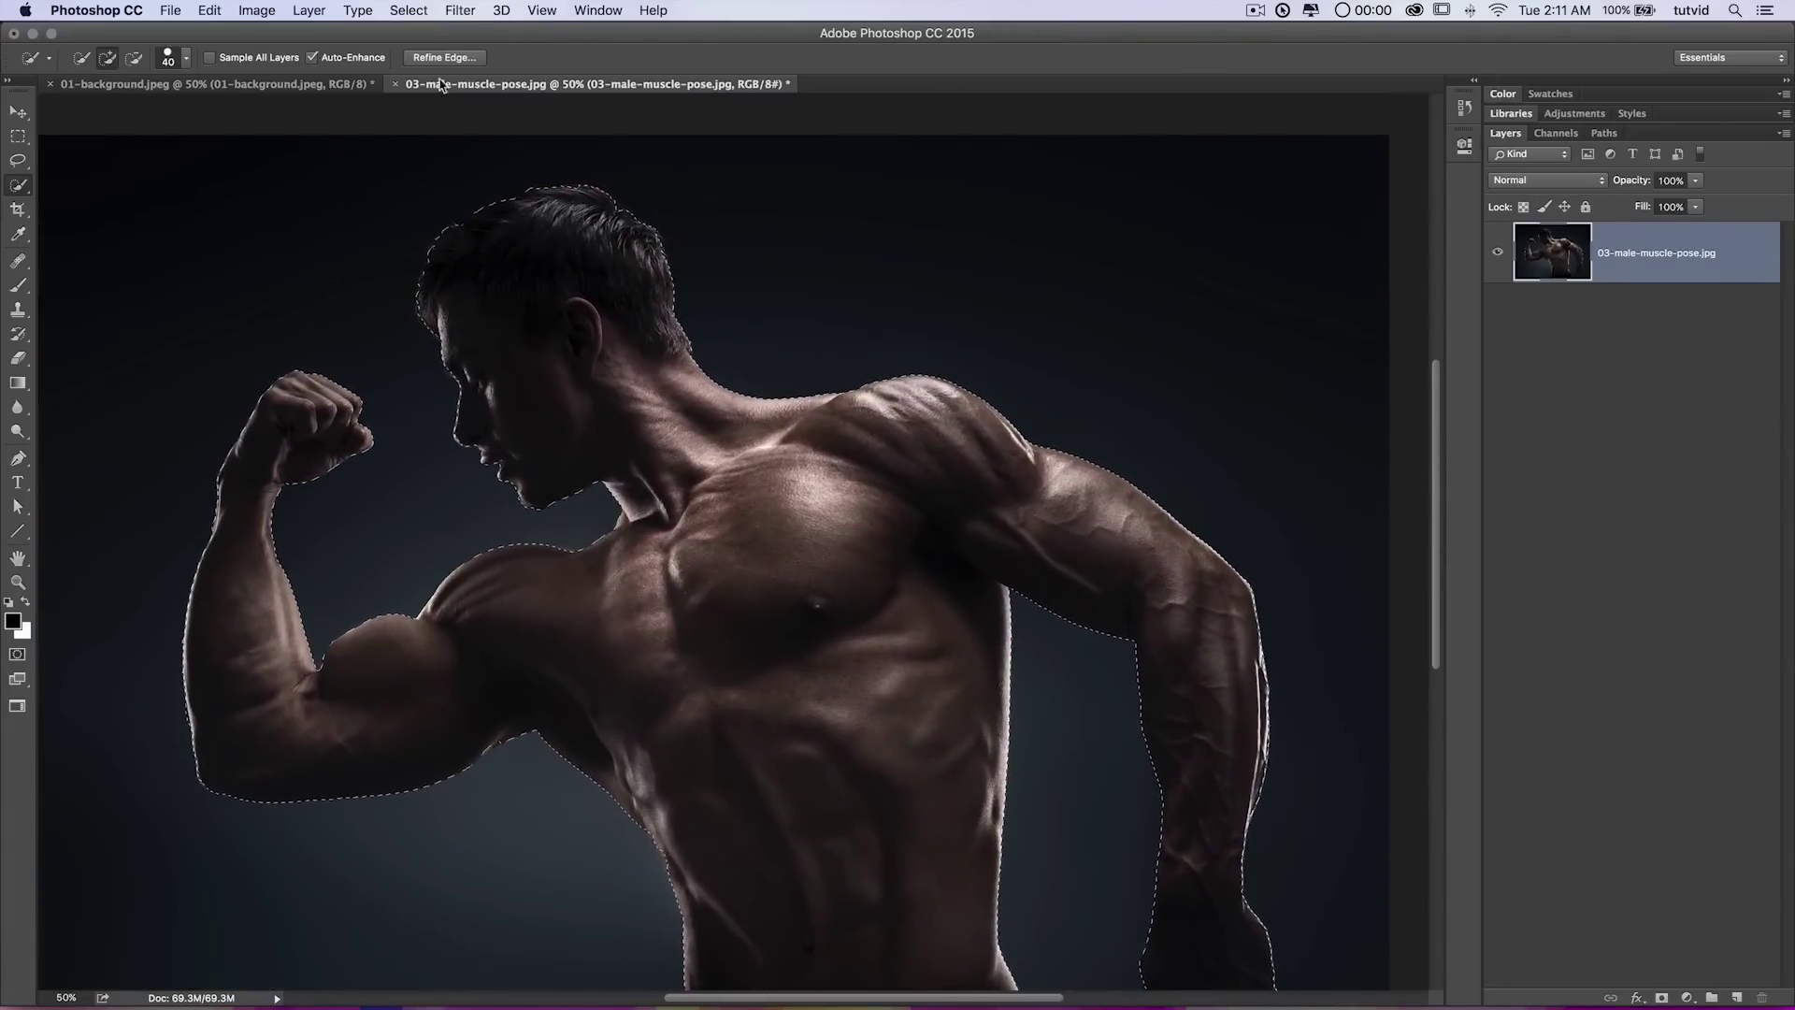
pyautogui.click(408, 10)
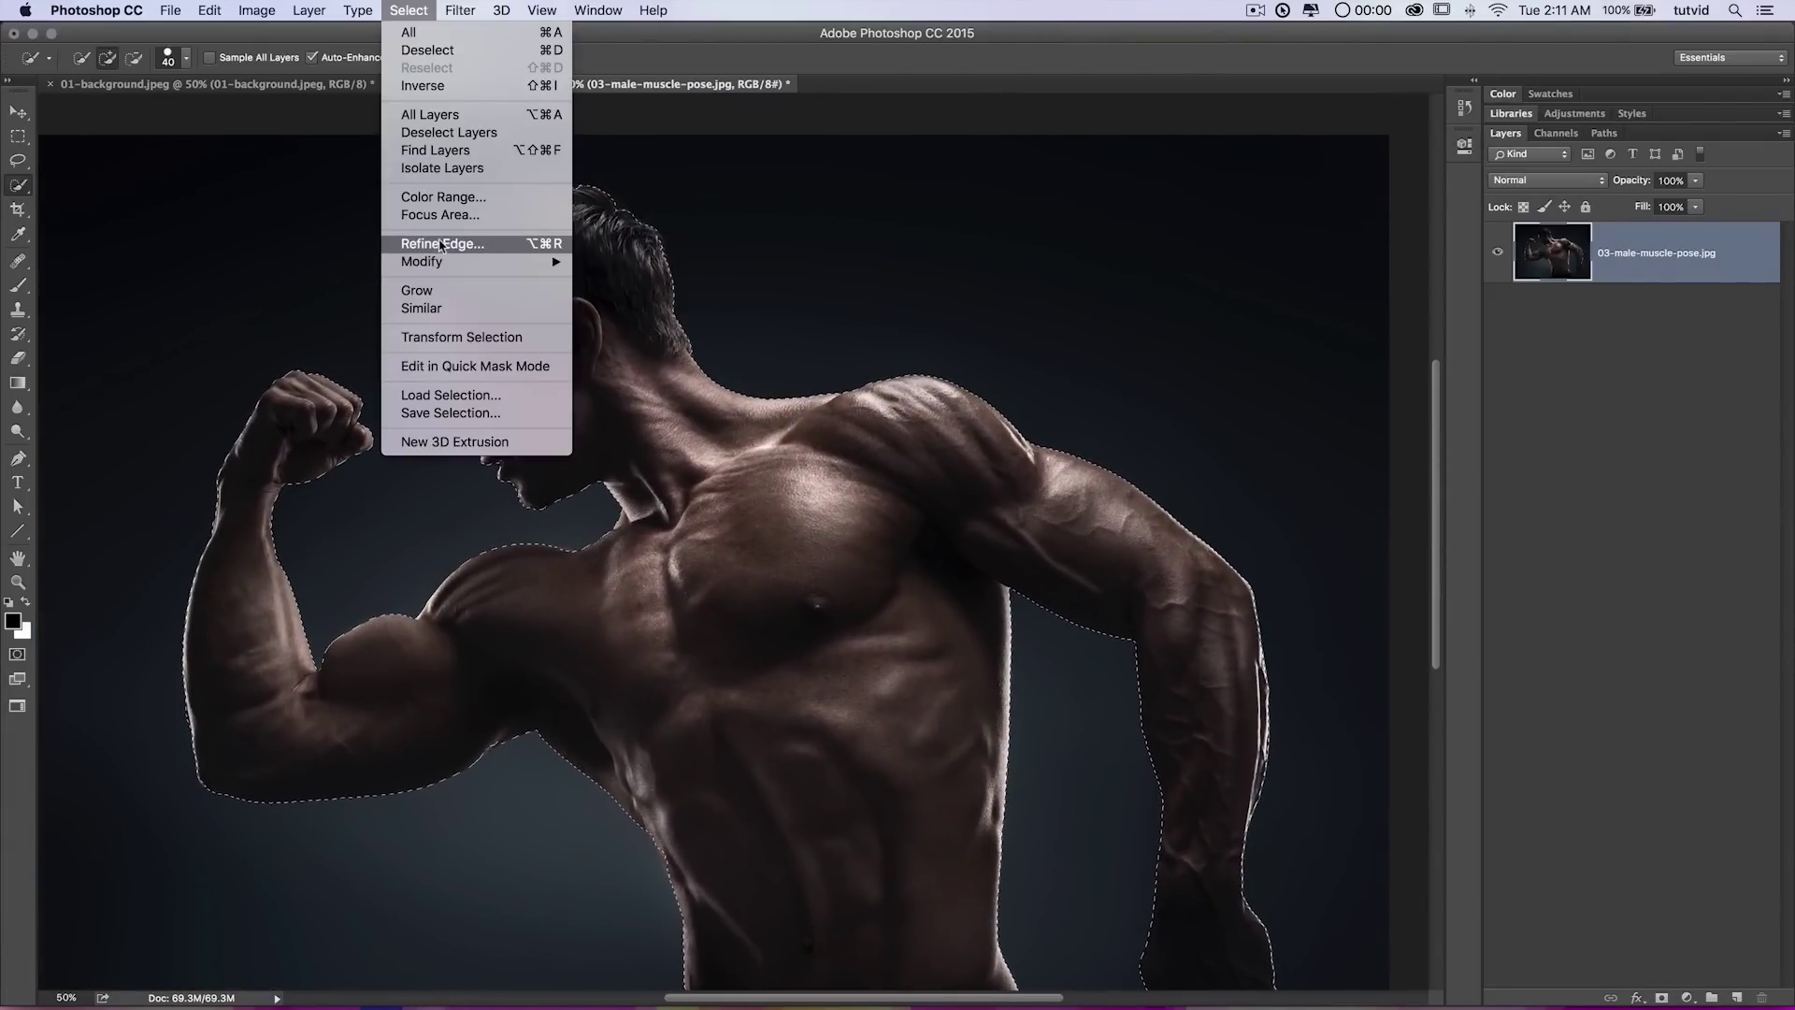
pyautogui.click(445, 245)
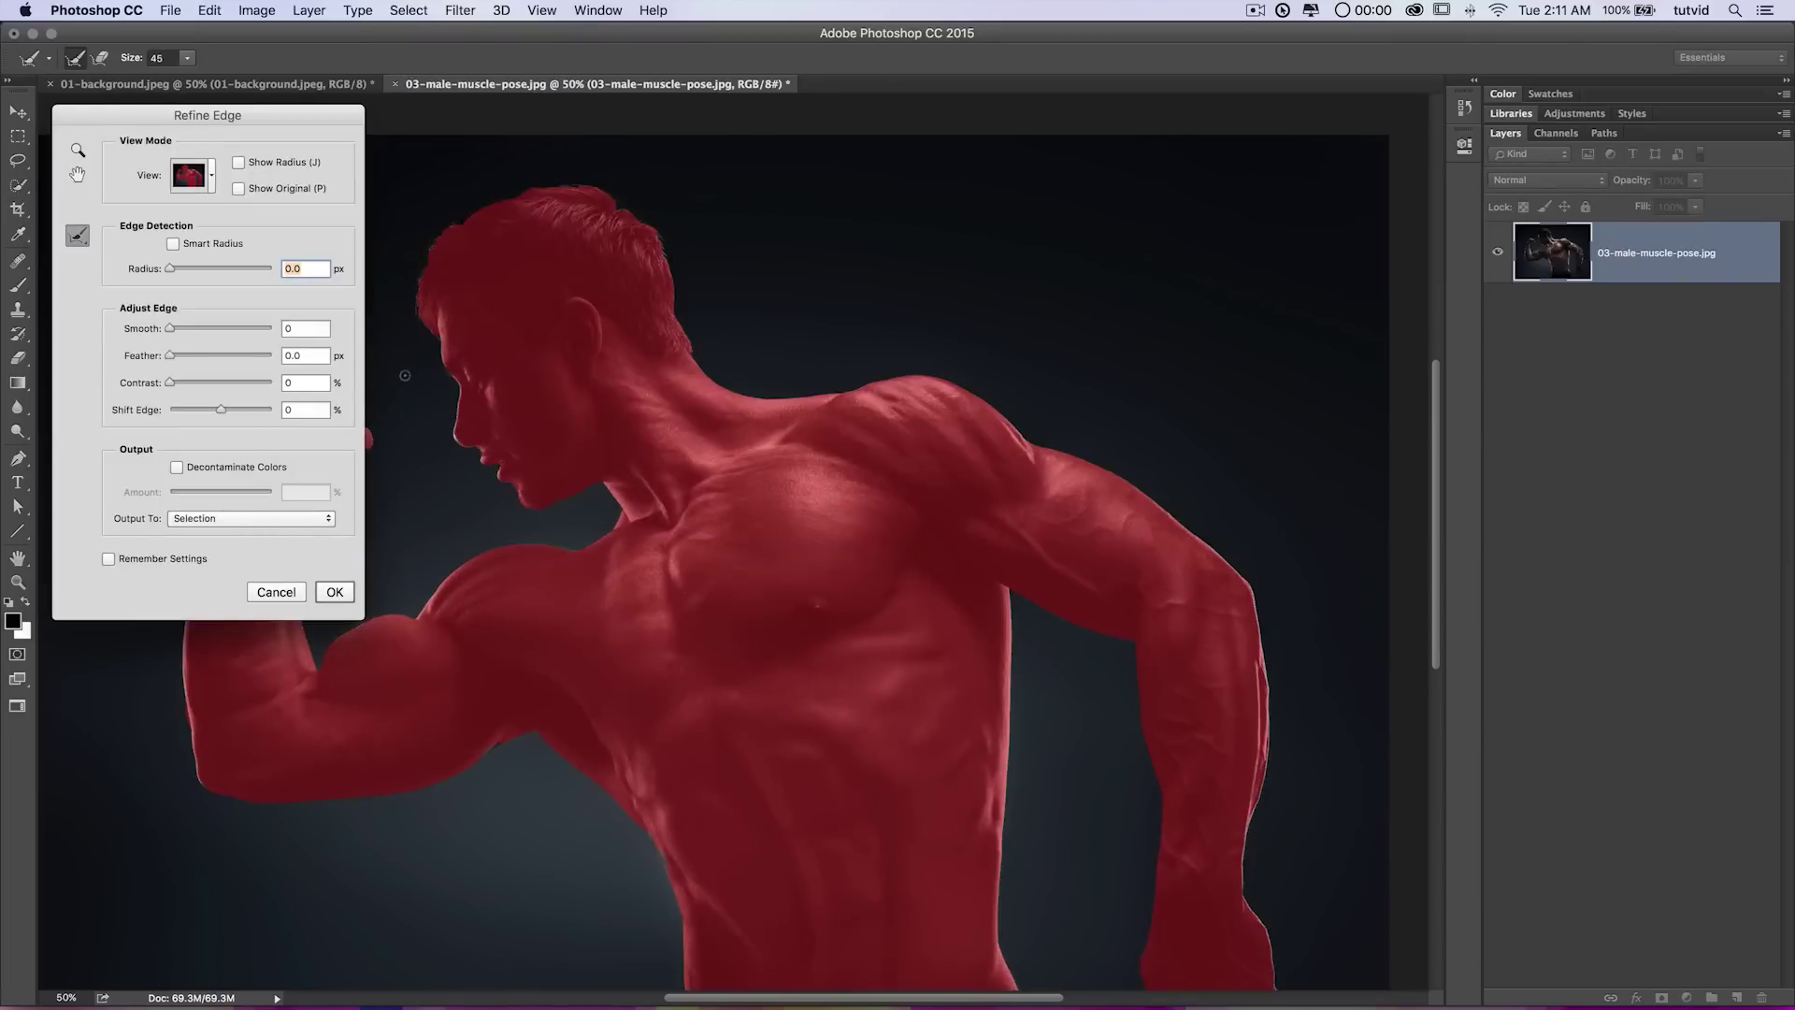
pyautogui.moveTo(221, 113); pyautogui.dragTo(219, 109)
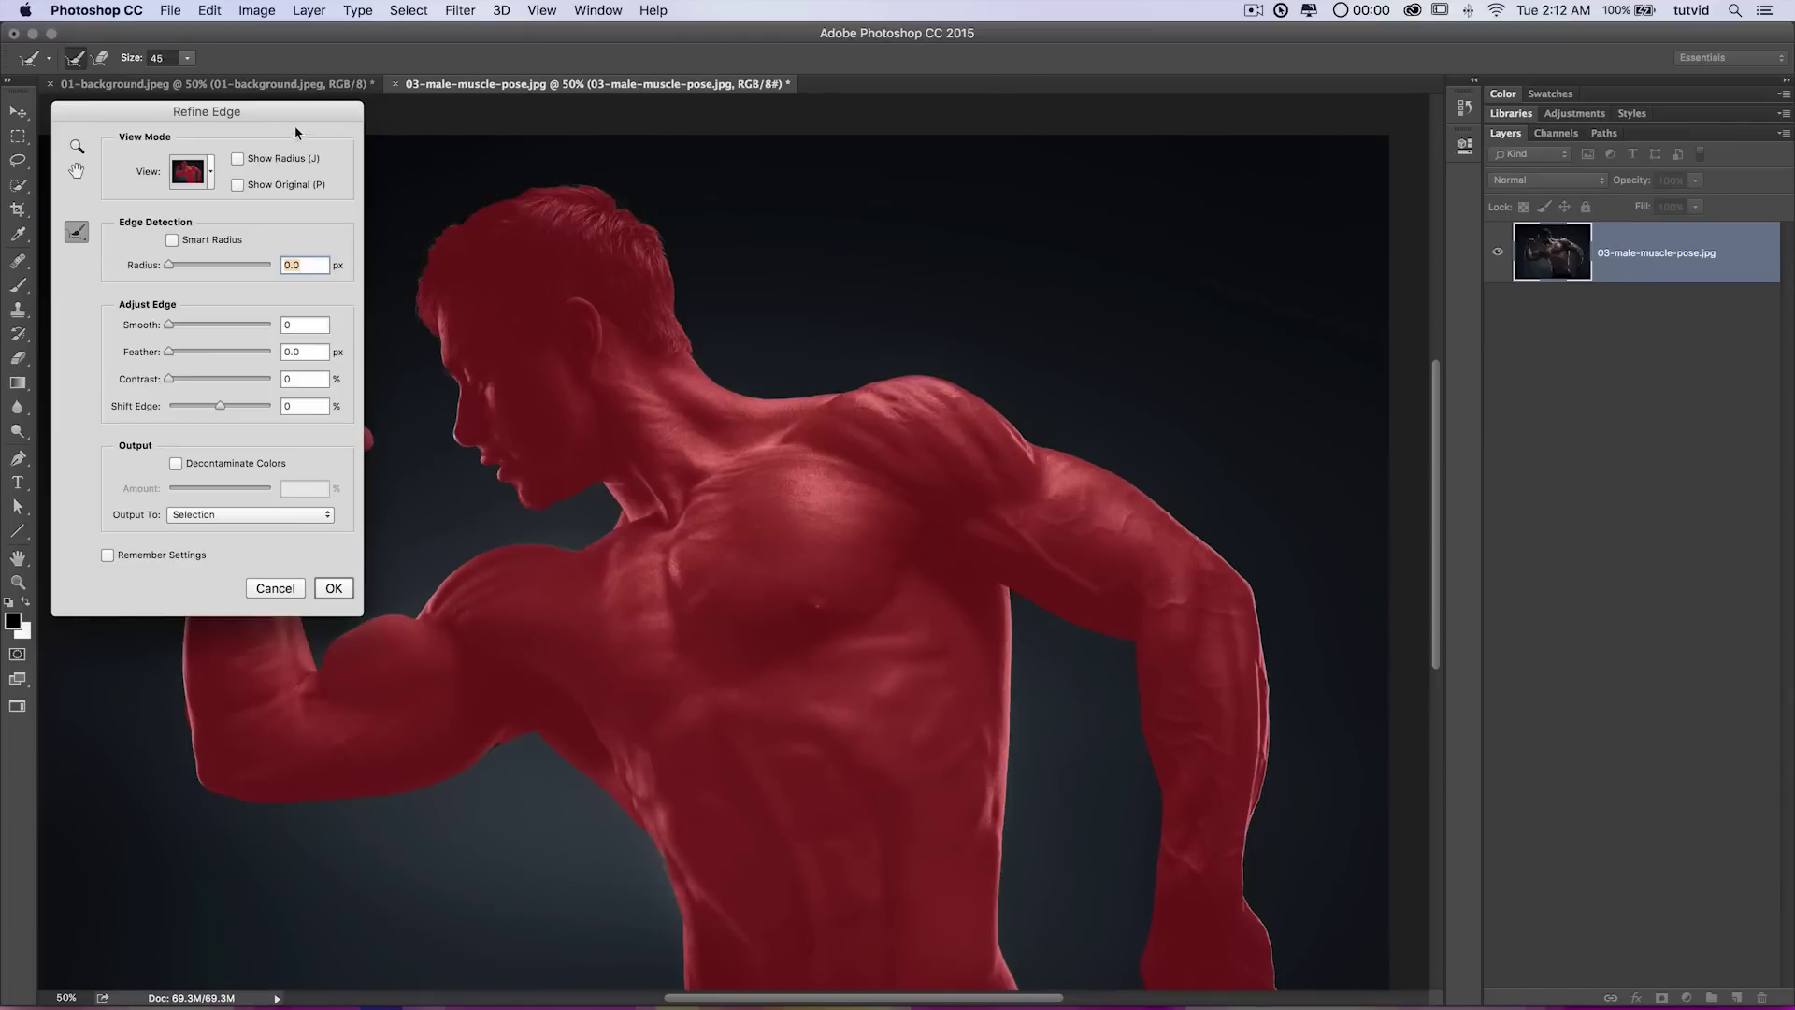
pyautogui.moveTo(293, 112); pyautogui.dragTo(290, 115)
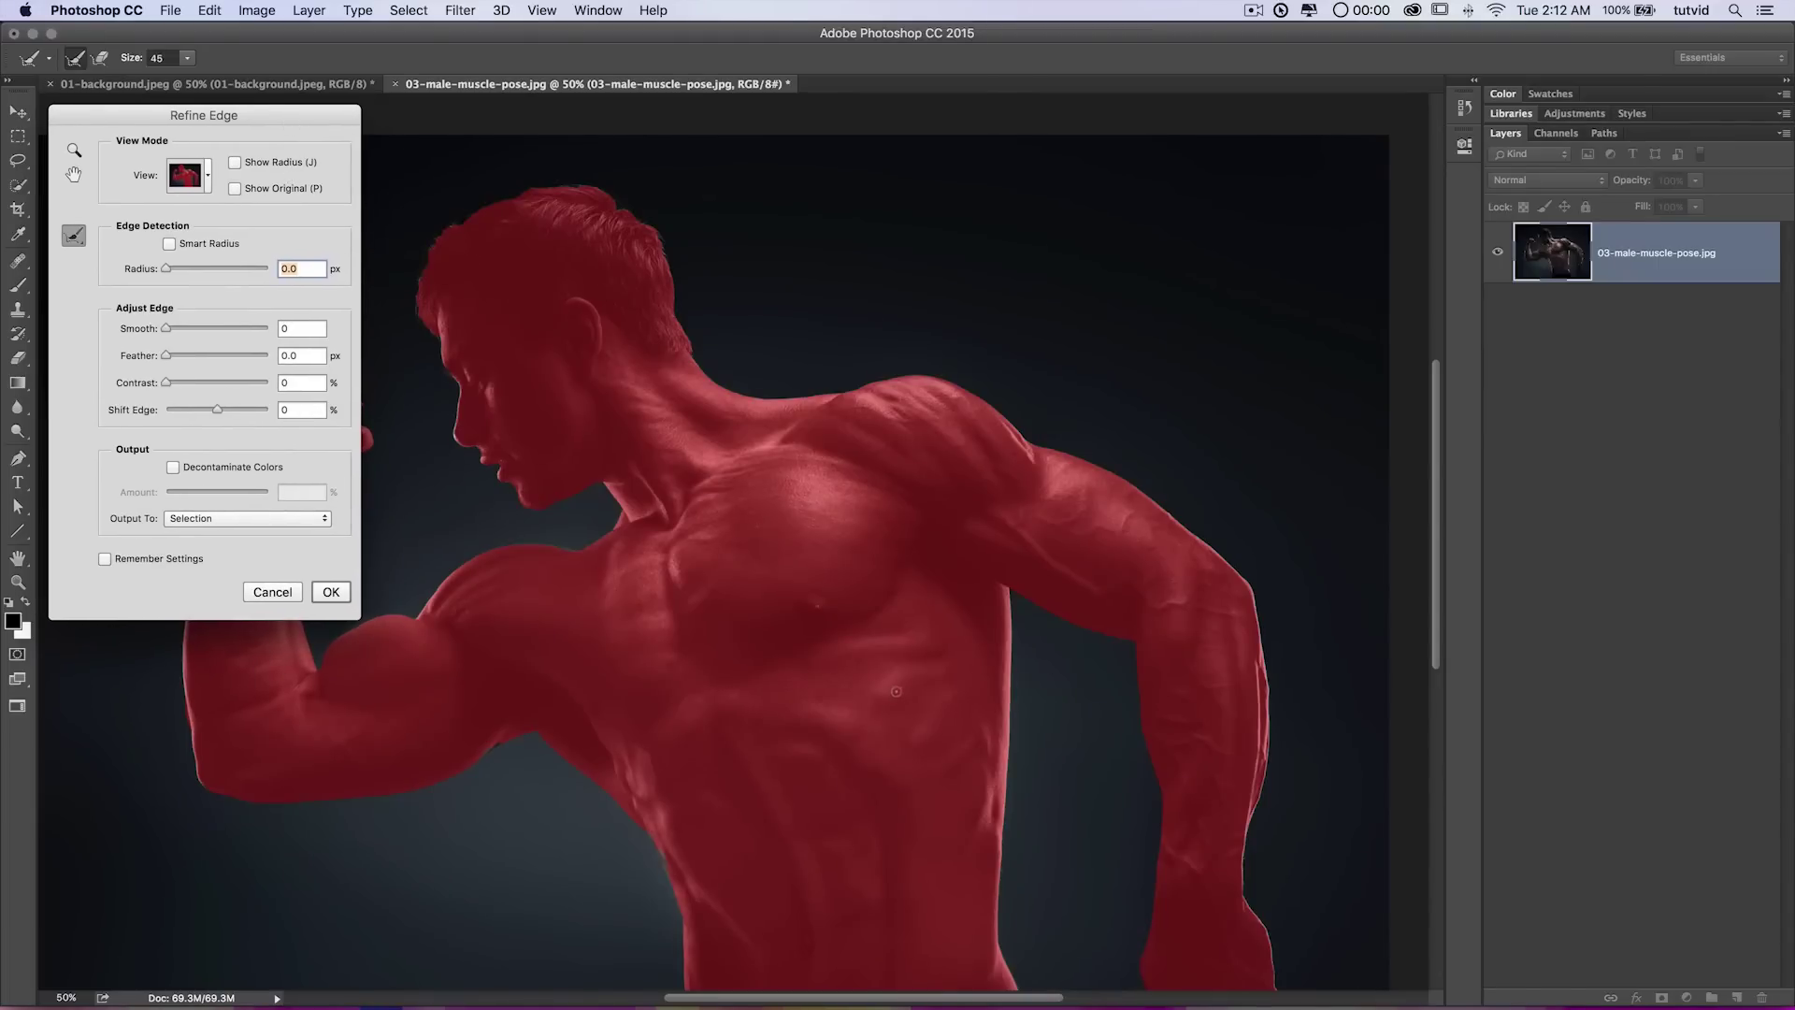
# Set the Edge Detection radius to 3.7 px while viewing the head at 100% zoom.
pyautogui.moveTo(538, 480); pyautogui.dragTo(813, 560)
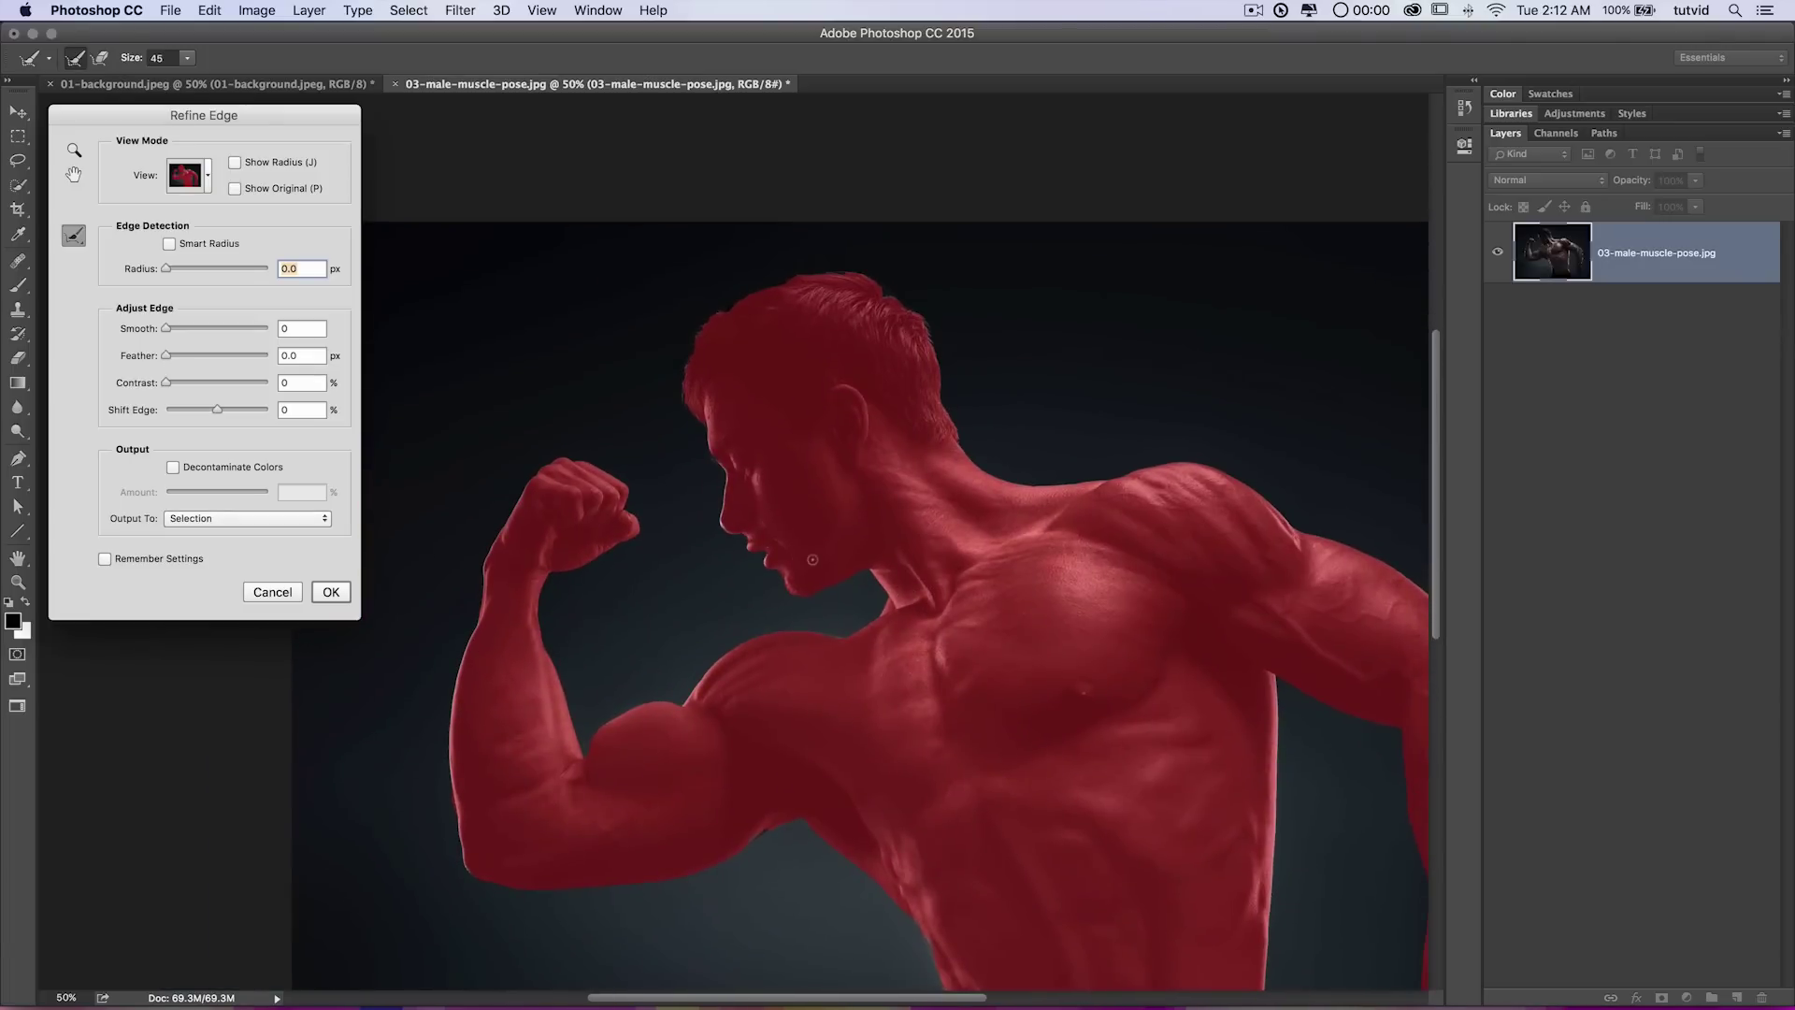
pyautogui.scroll(1, 813, 559)
pyautogui.scroll(1, 813, 560)
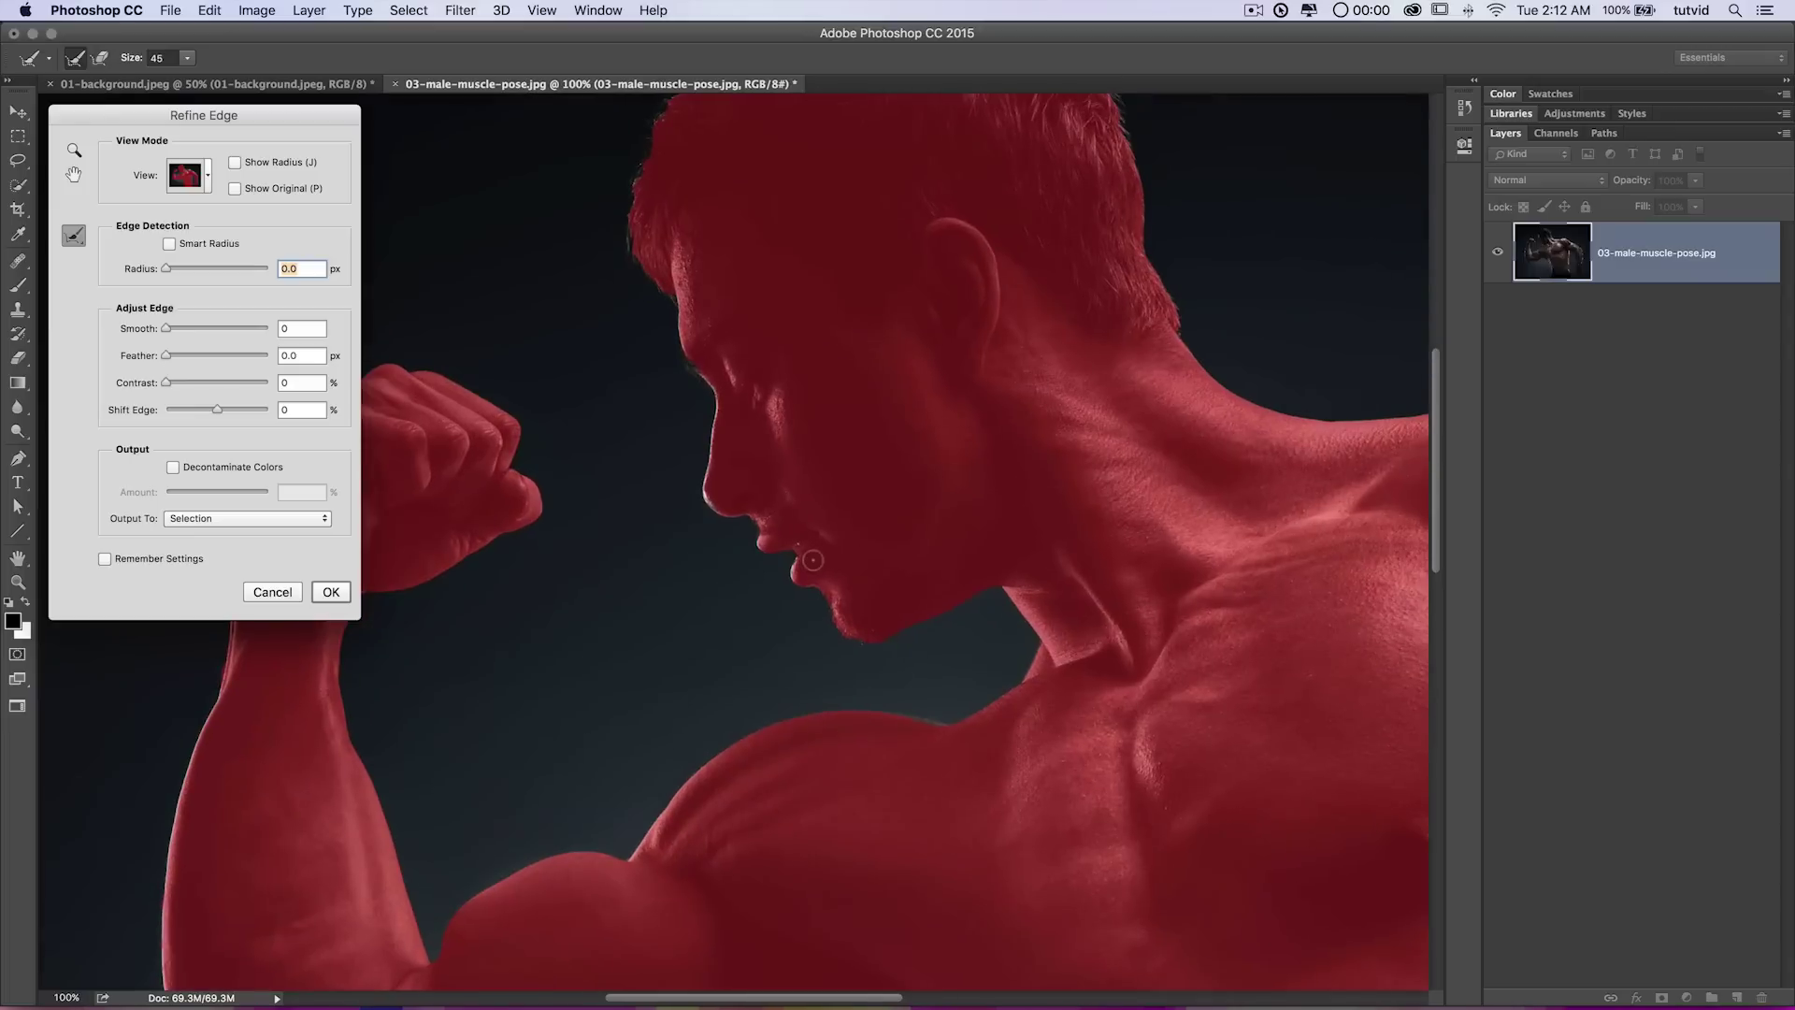
pyautogui.moveTo(720, 334); pyautogui.dragTo(746, 443)
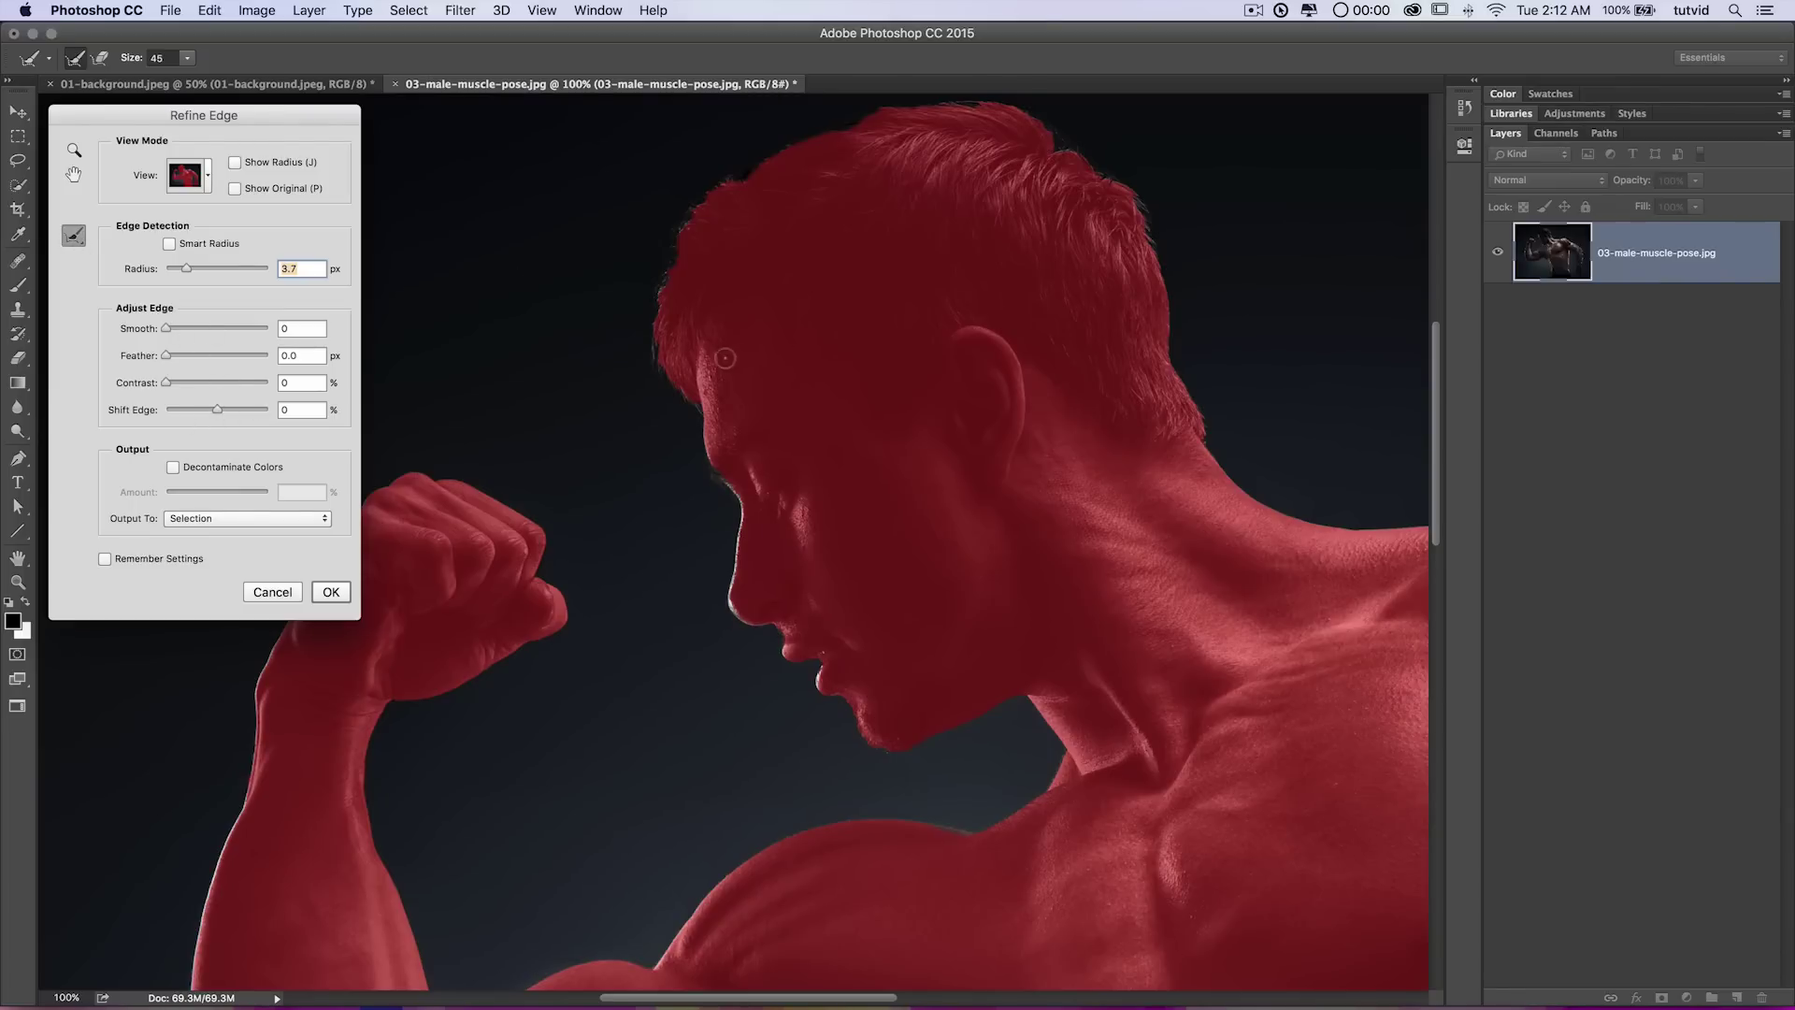
# Brush the edges of the chin, the front shoulder and both sides of the raised wrist with the Refine Radius brush.
pyautogui.moveTo(860, 735); pyautogui.dragTo(919, 756)
pyautogui.moveTo(630, 665); pyautogui.dragTo(943, 380)
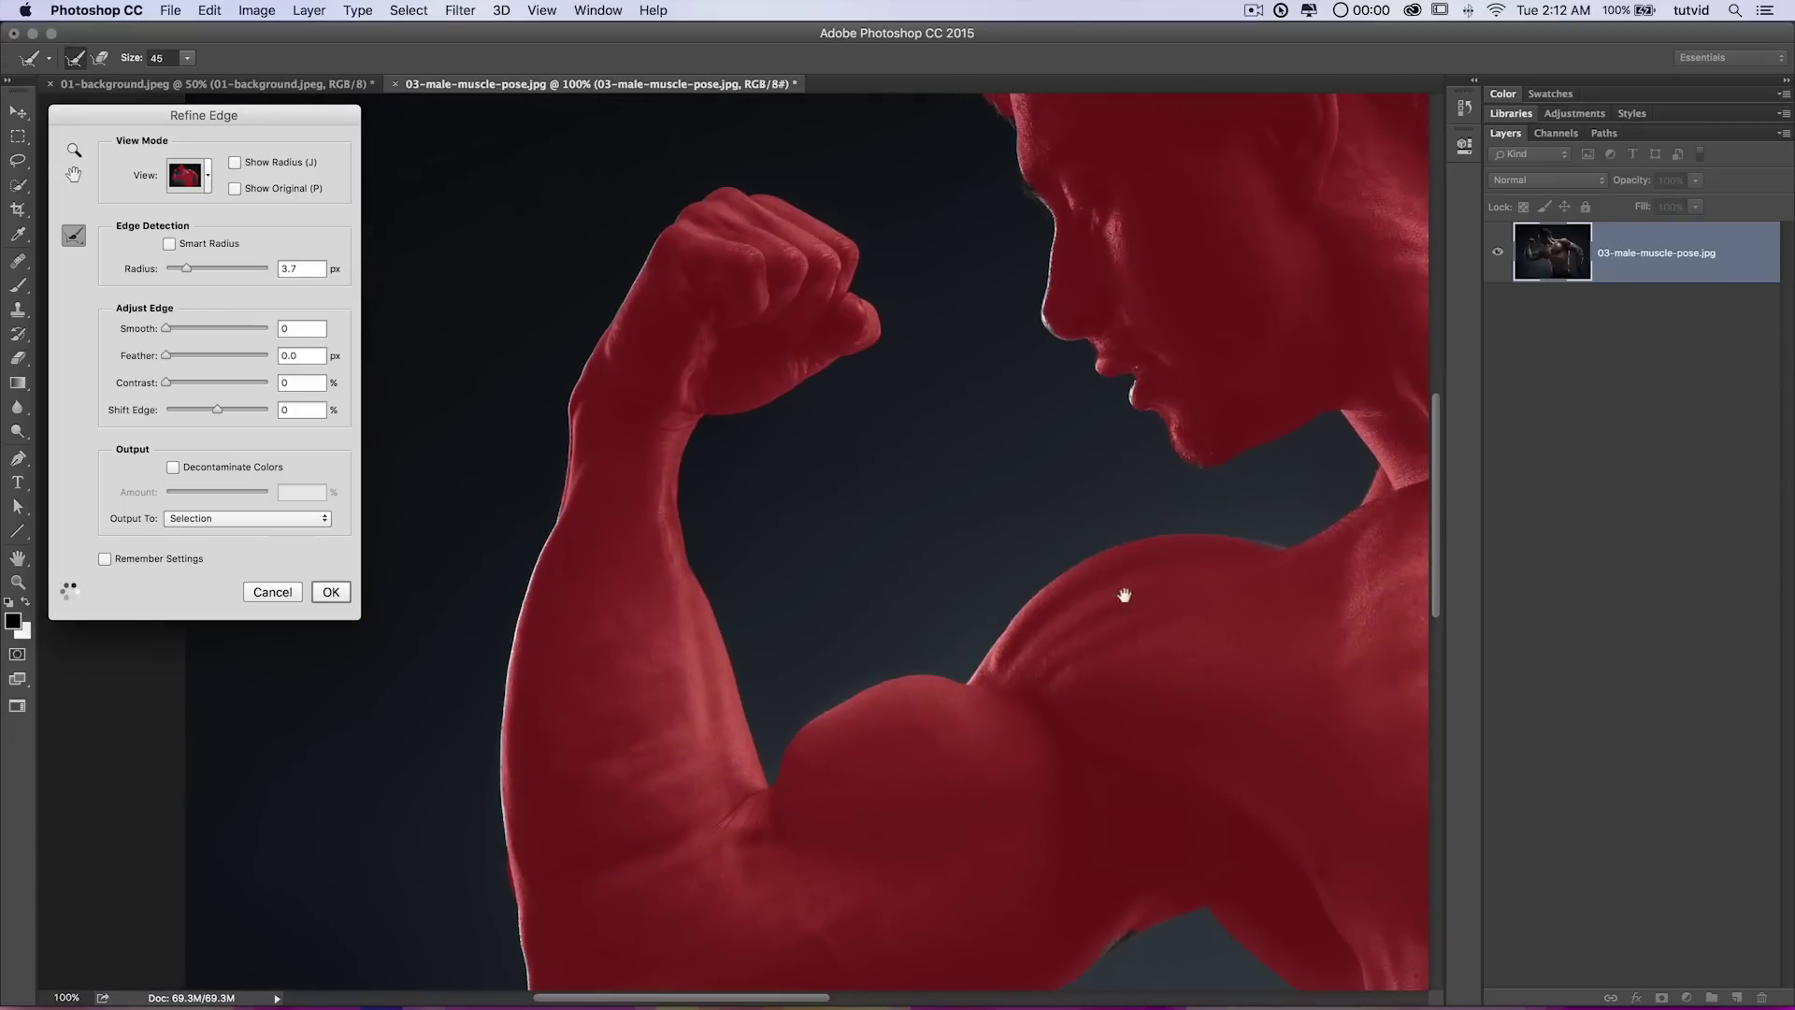
pyautogui.moveTo(1284, 550); pyautogui.dragTo(1183, 530)
pyautogui.moveTo(686, 442); pyautogui.dragTo(688, 548)
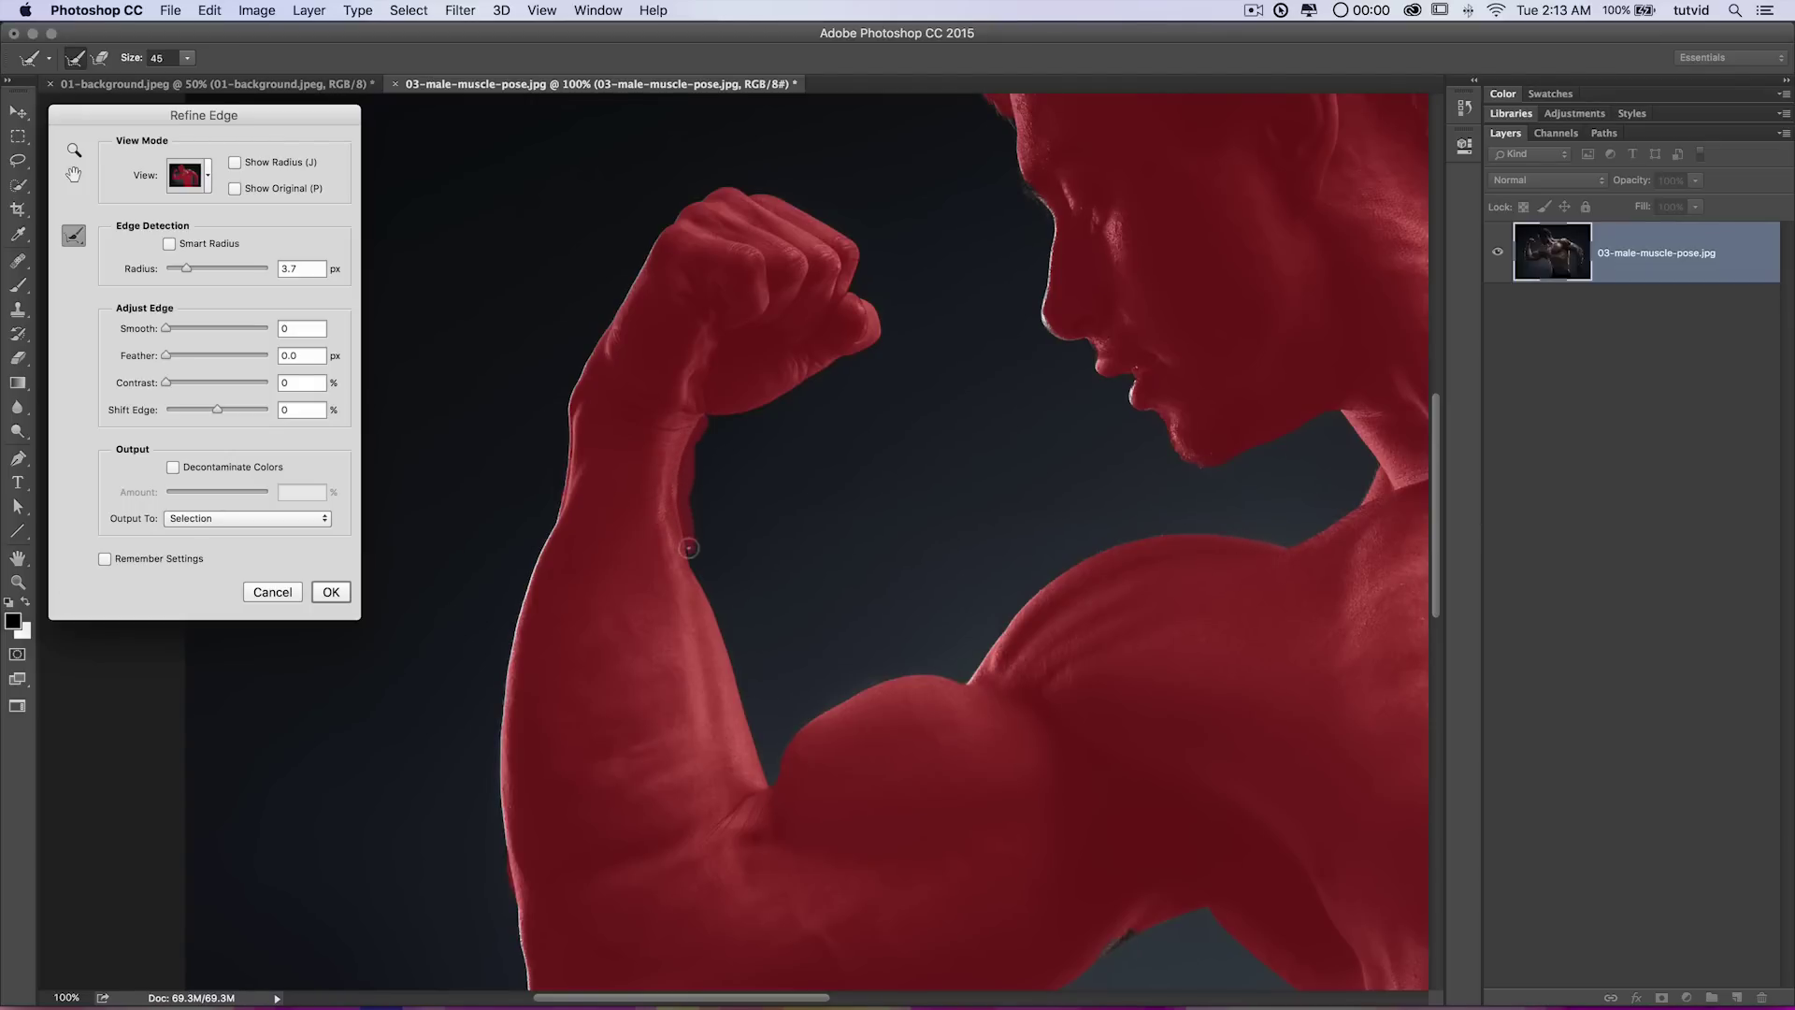
pyautogui.moveTo(585, 432)
pyautogui.mouseDown()
pyautogui.moveTo(567, 402)
pyautogui.moveTo(606, 321)
pyautogui.mouseUp()
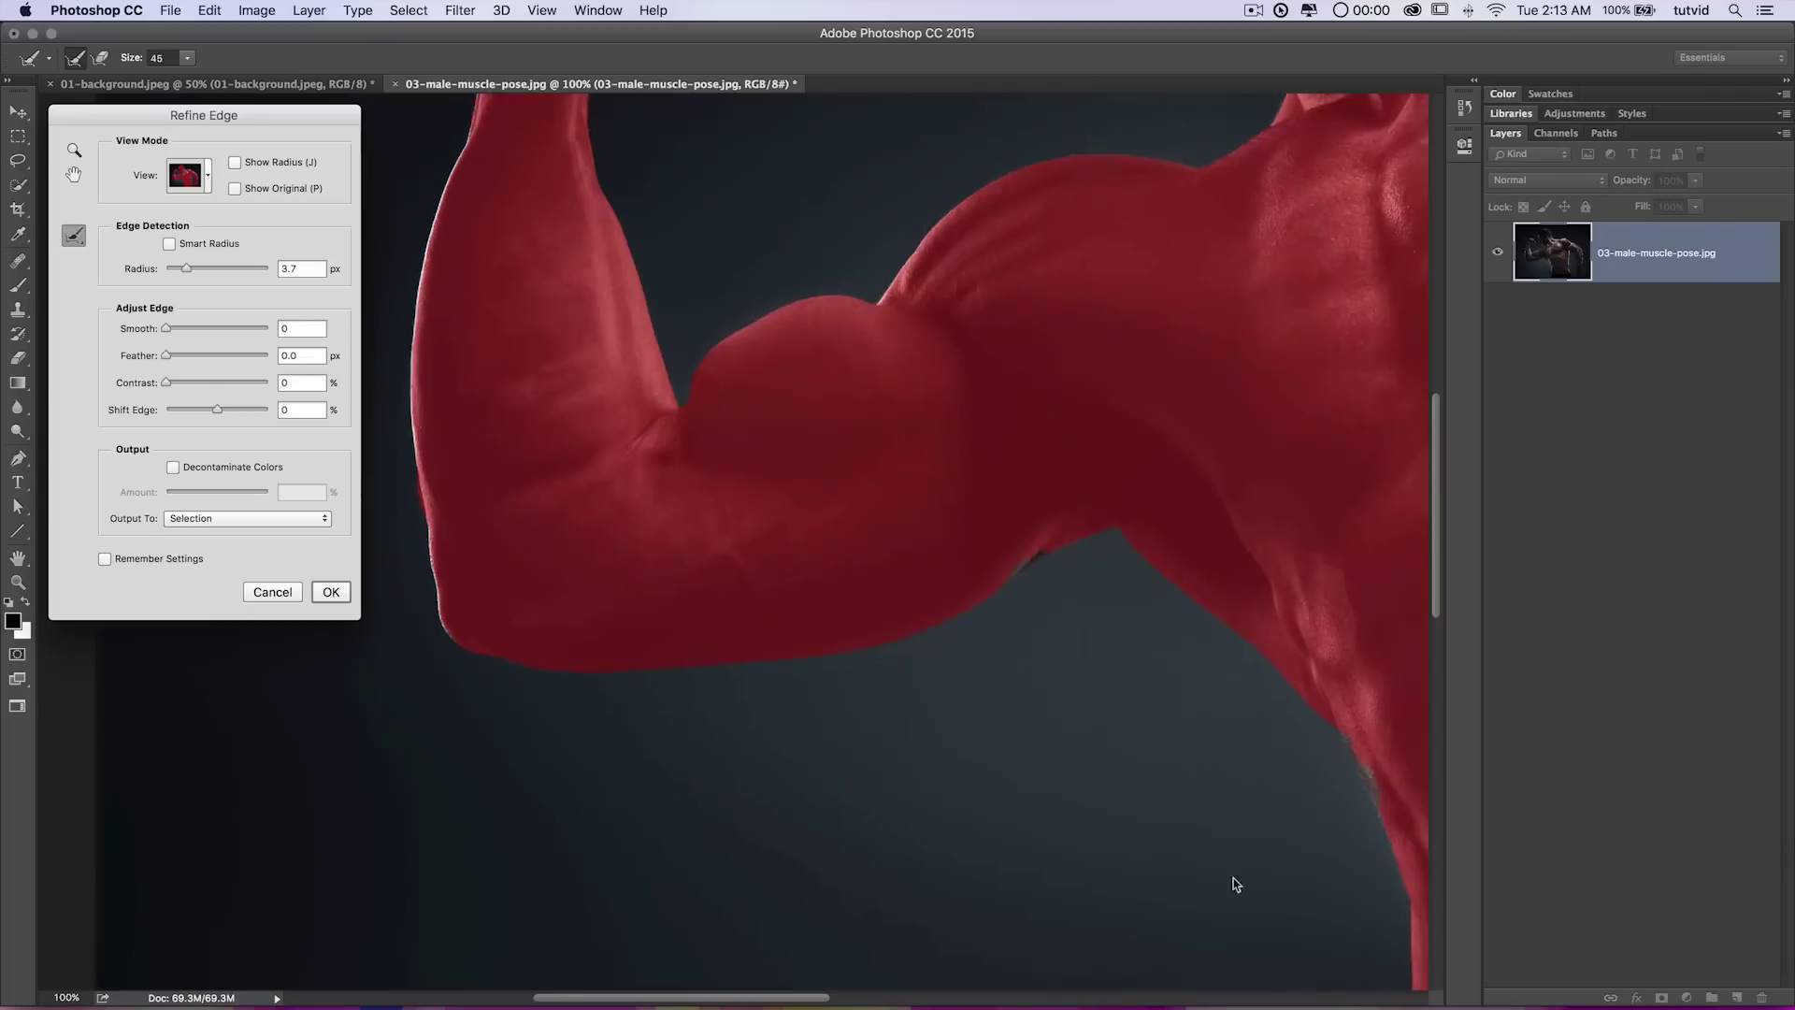
# Refine the dark edge gap beneath the raised upper arm near the armpit with the Refine Radius brush.
pyautogui.moveTo(1043, 765); pyautogui.dragTo(1035, 725)
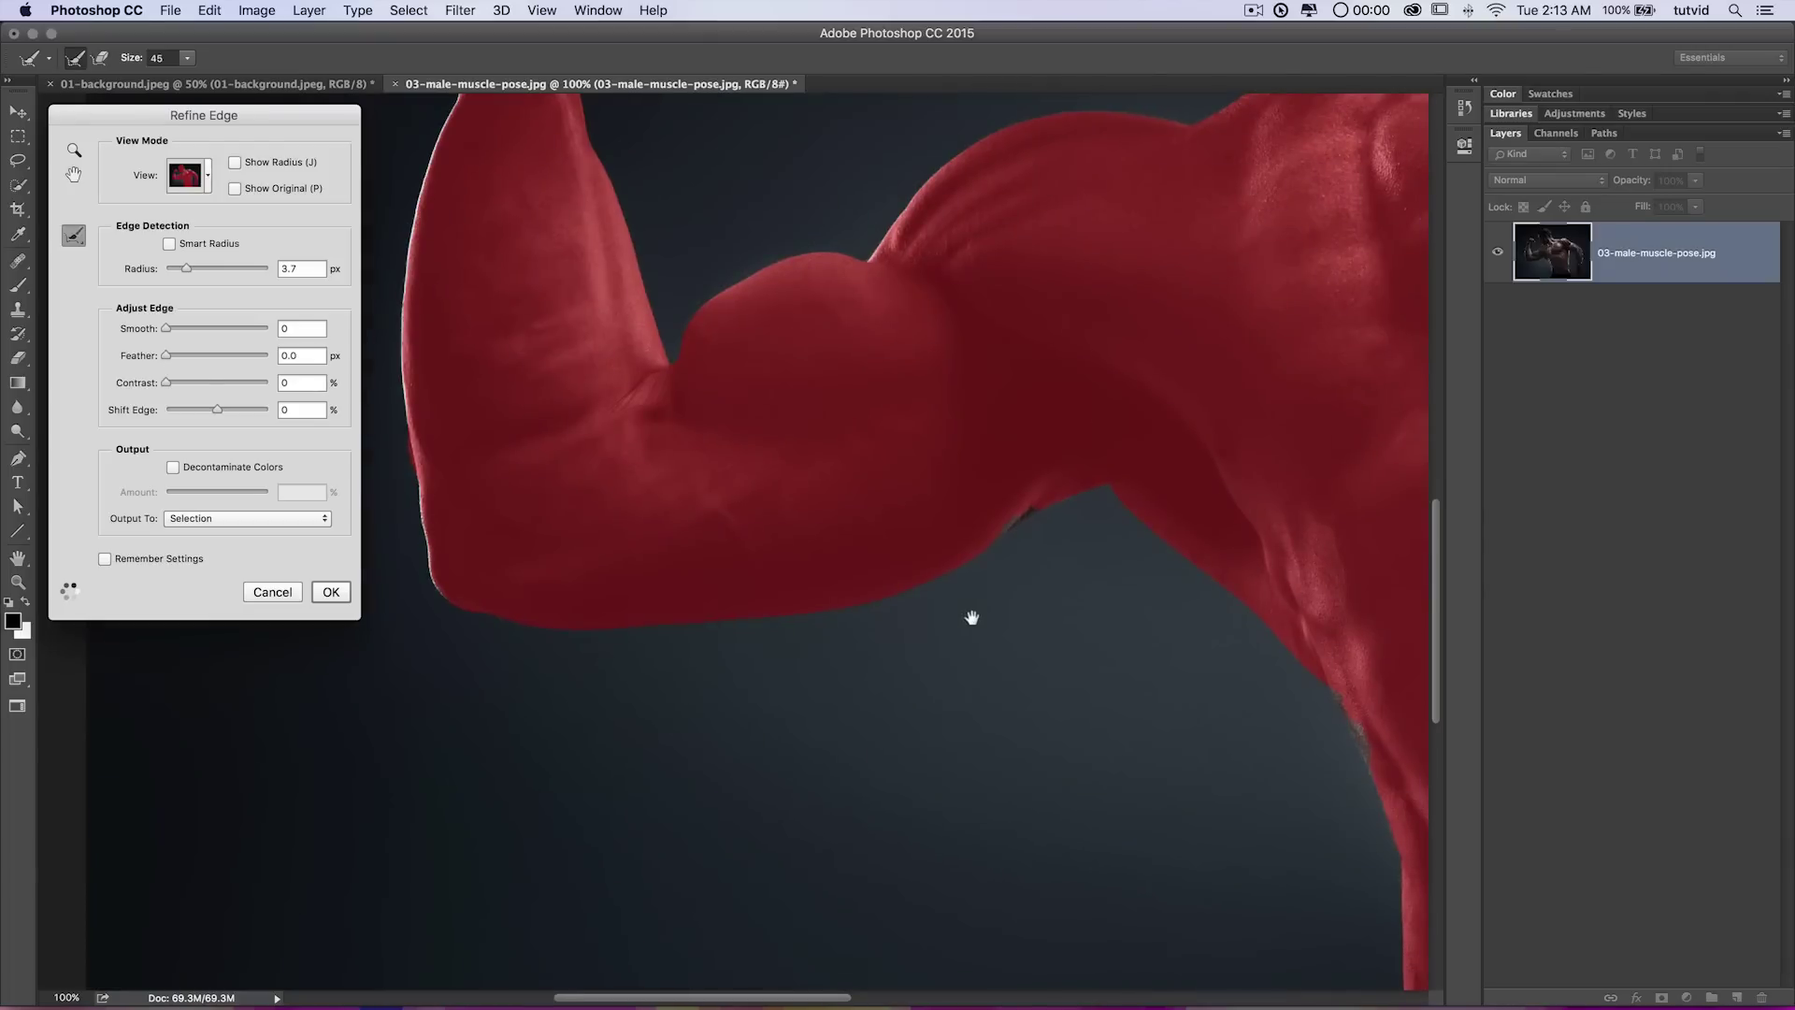
pyautogui.hscroll(3, 973, 617)
pyautogui.scroll(2, 973, 617)
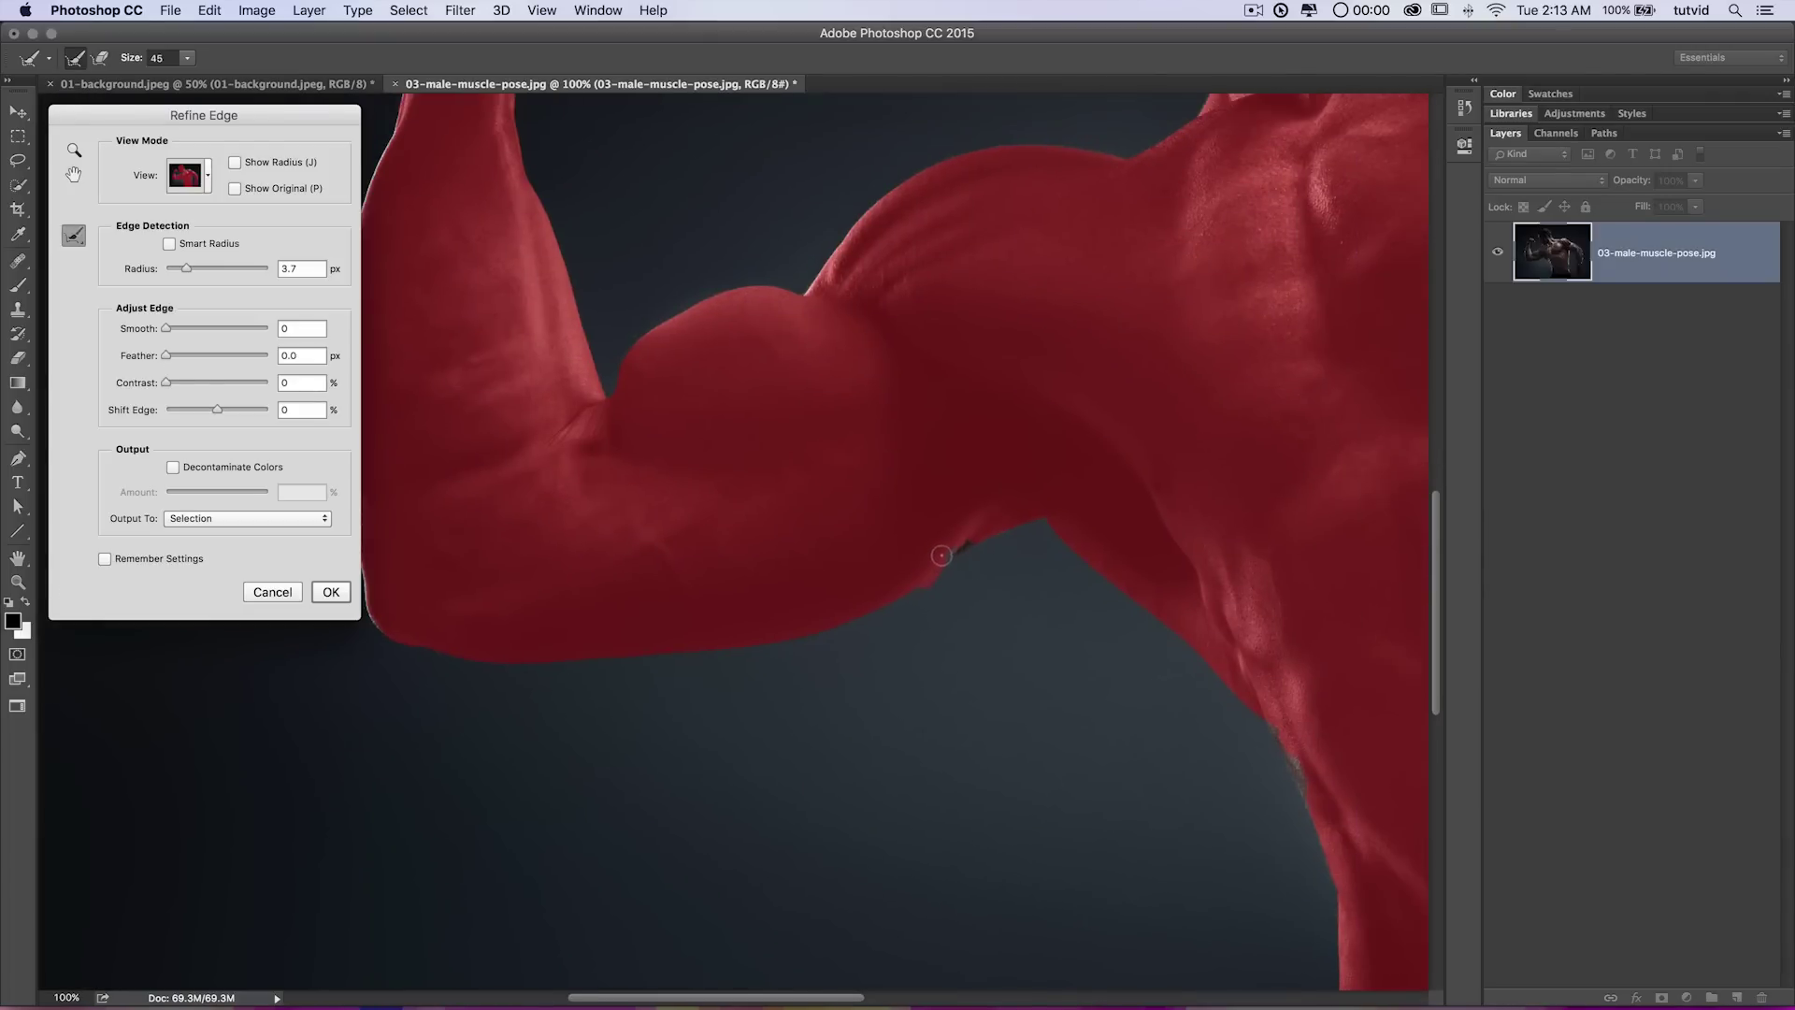
pyautogui.click(982, 544)
pyautogui.moveTo(1164, 672); pyautogui.dragTo(856, 427)
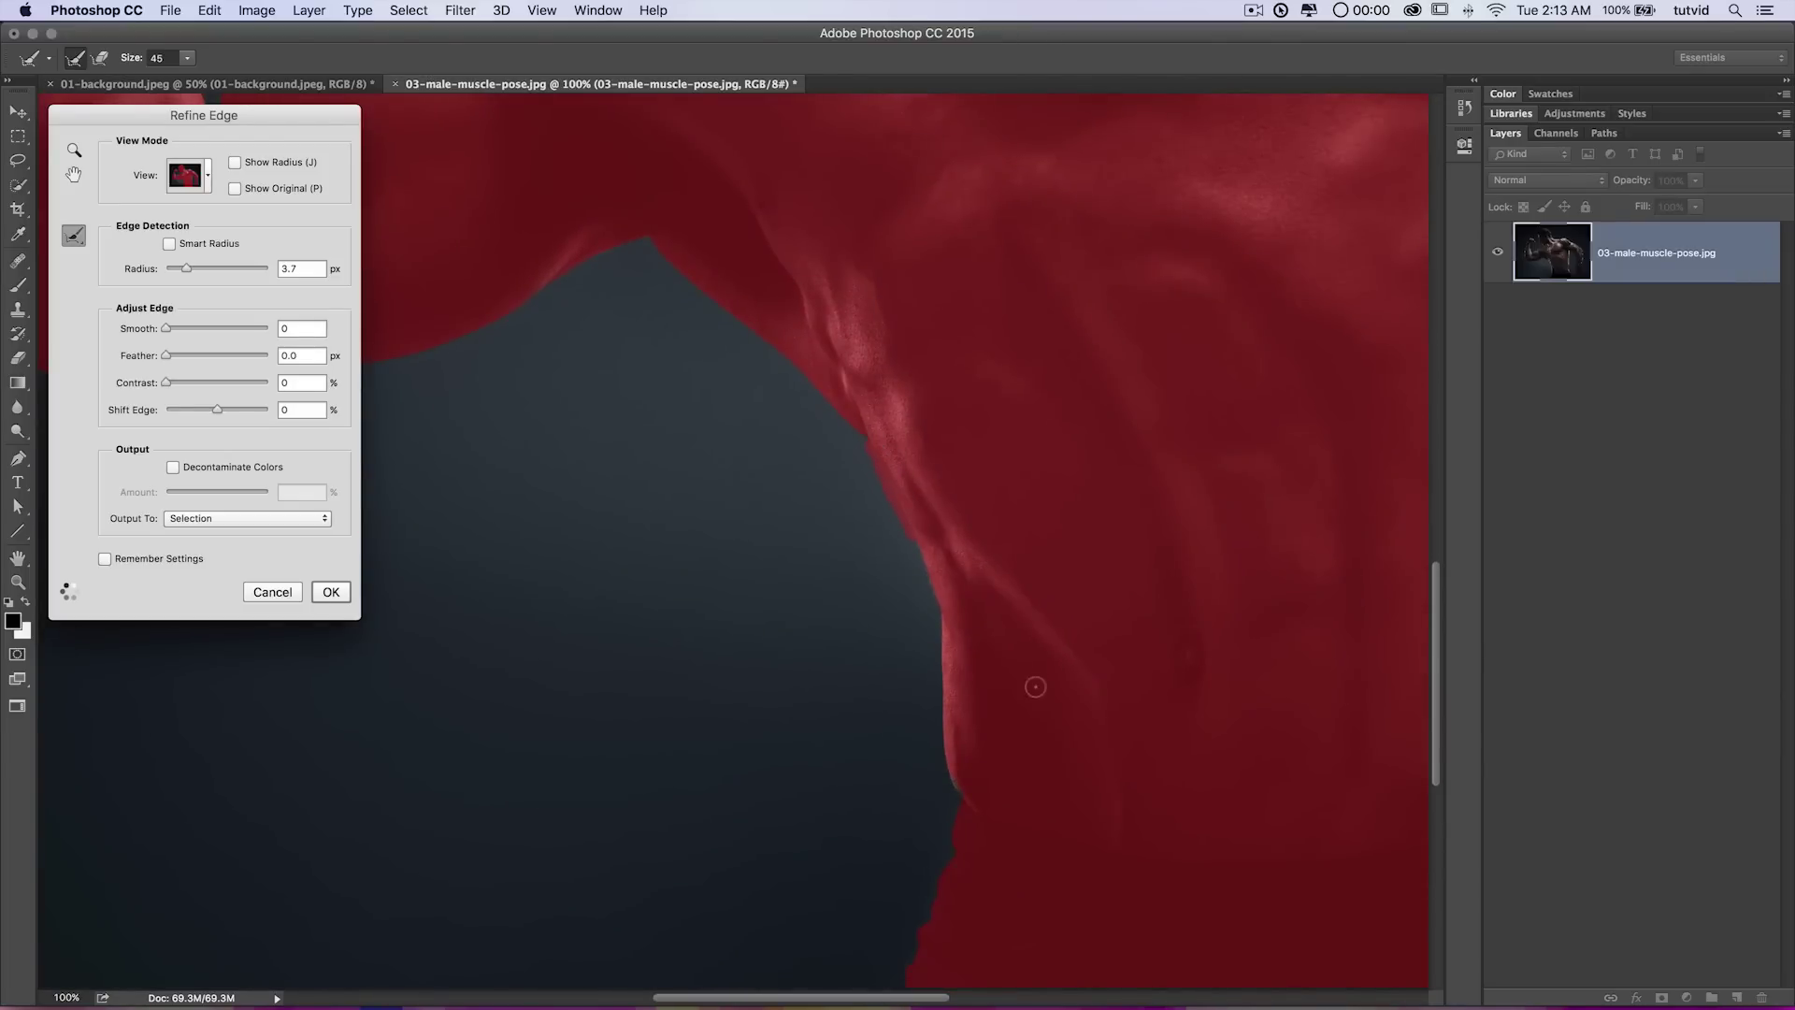
# Enlarge the refine brush to 90 and brush along the jagged edge of the shorts below the waist.
pyautogui.moveTo(940, 345); pyautogui.dragTo(942, 449)
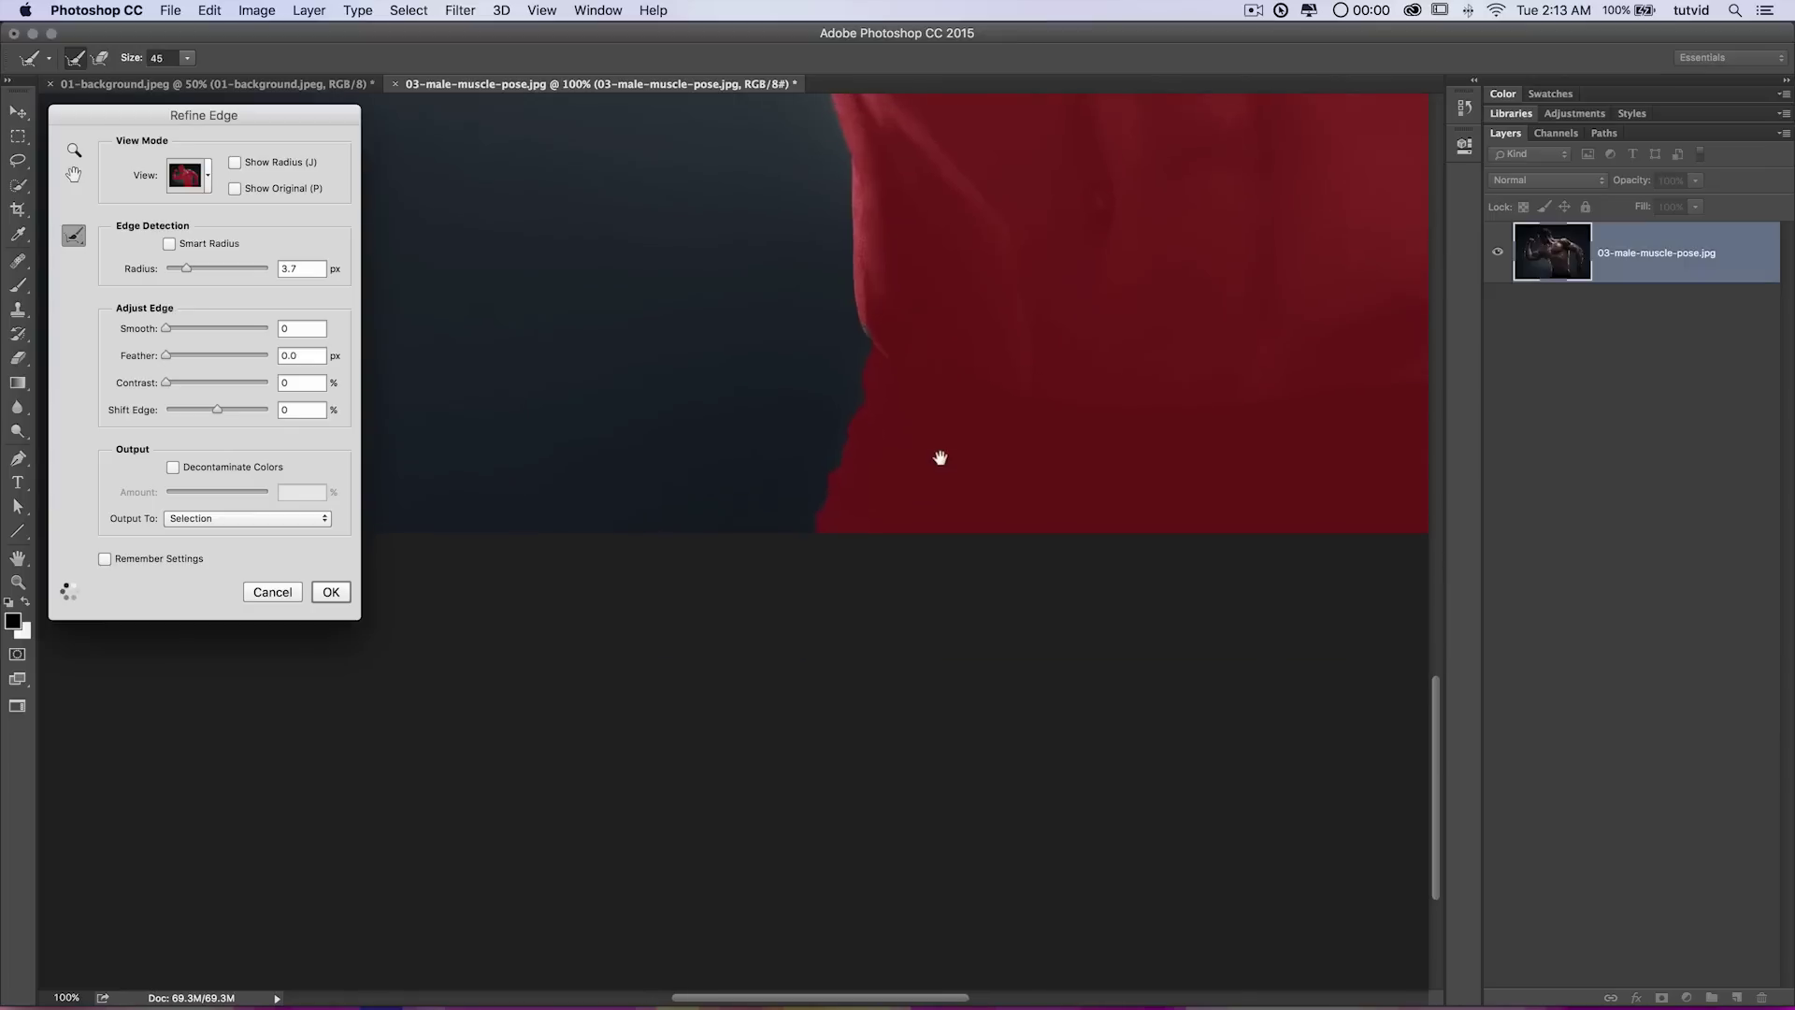
pyautogui.moveTo(855, 496); pyautogui.dragTo(811, 665)
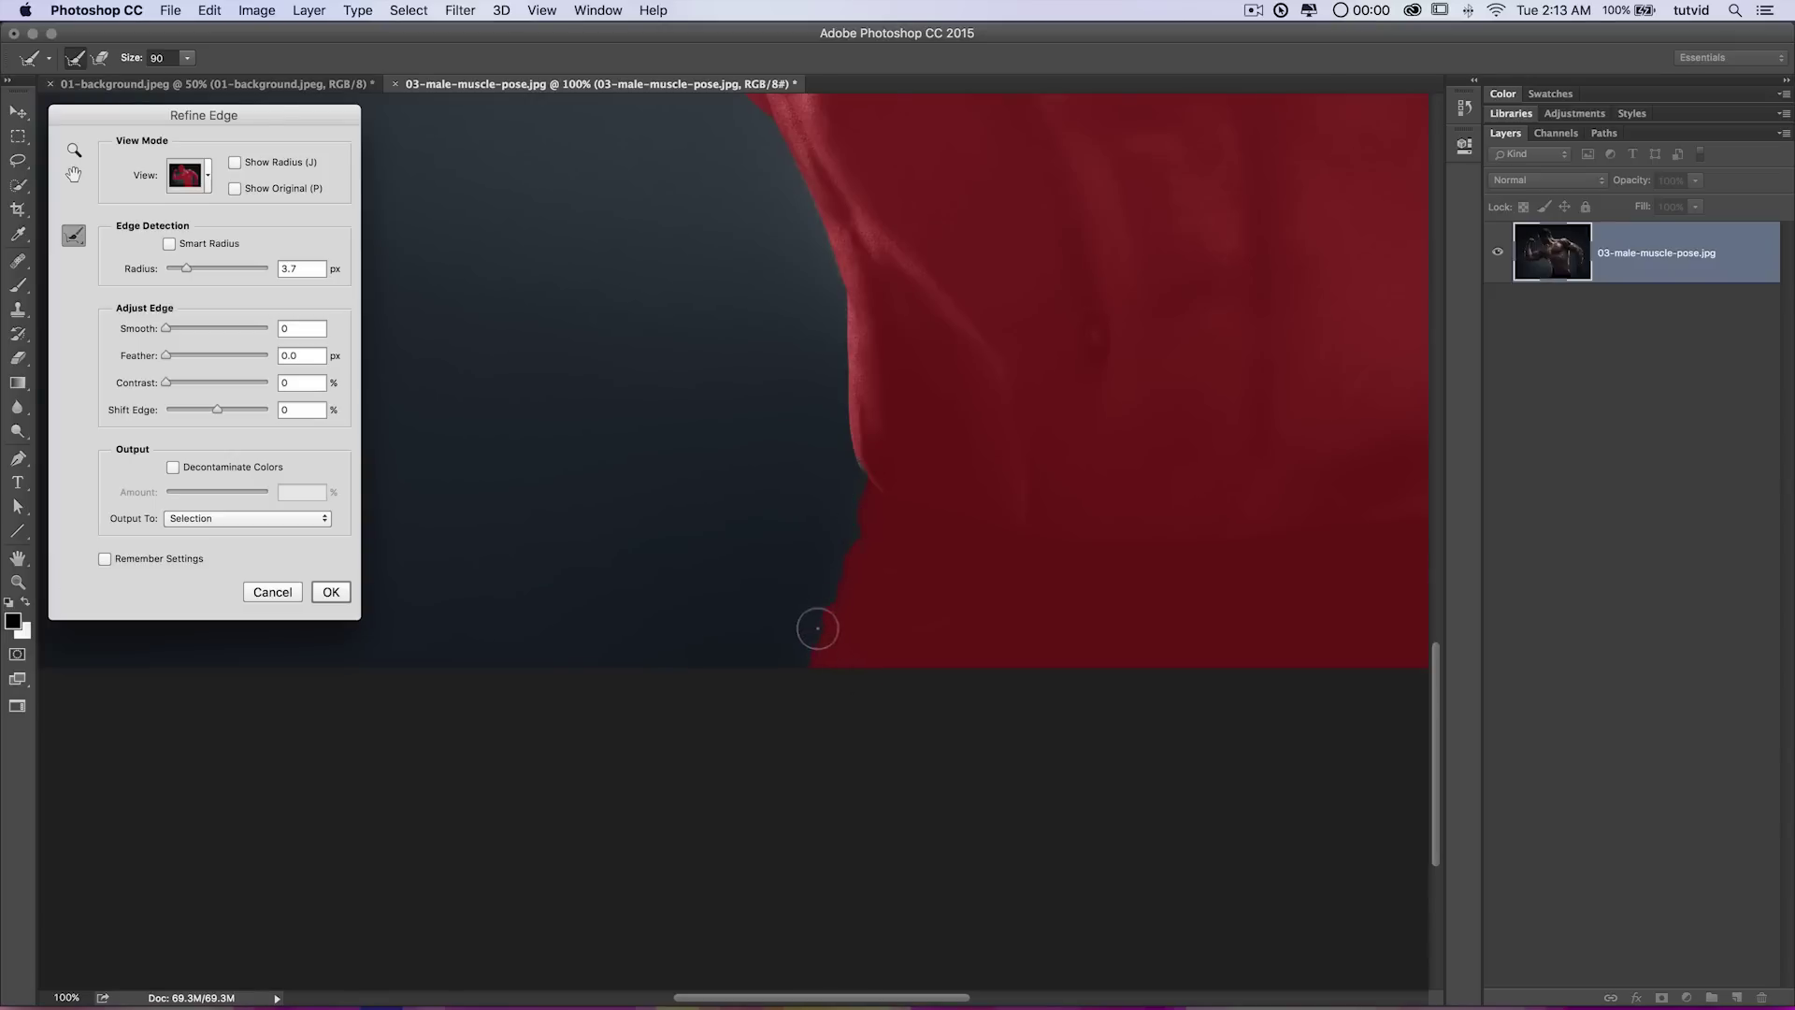
pyautogui.press('ctrl')
pyautogui.moveTo(896, 549); pyautogui.dragTo(944, 667)
pyautogui.moveTo(1277, 577); pyautogui.dragTo(941, 515)
pyautogui.moveTo(1130, 535); pyautogui.dragTo(898, 621)
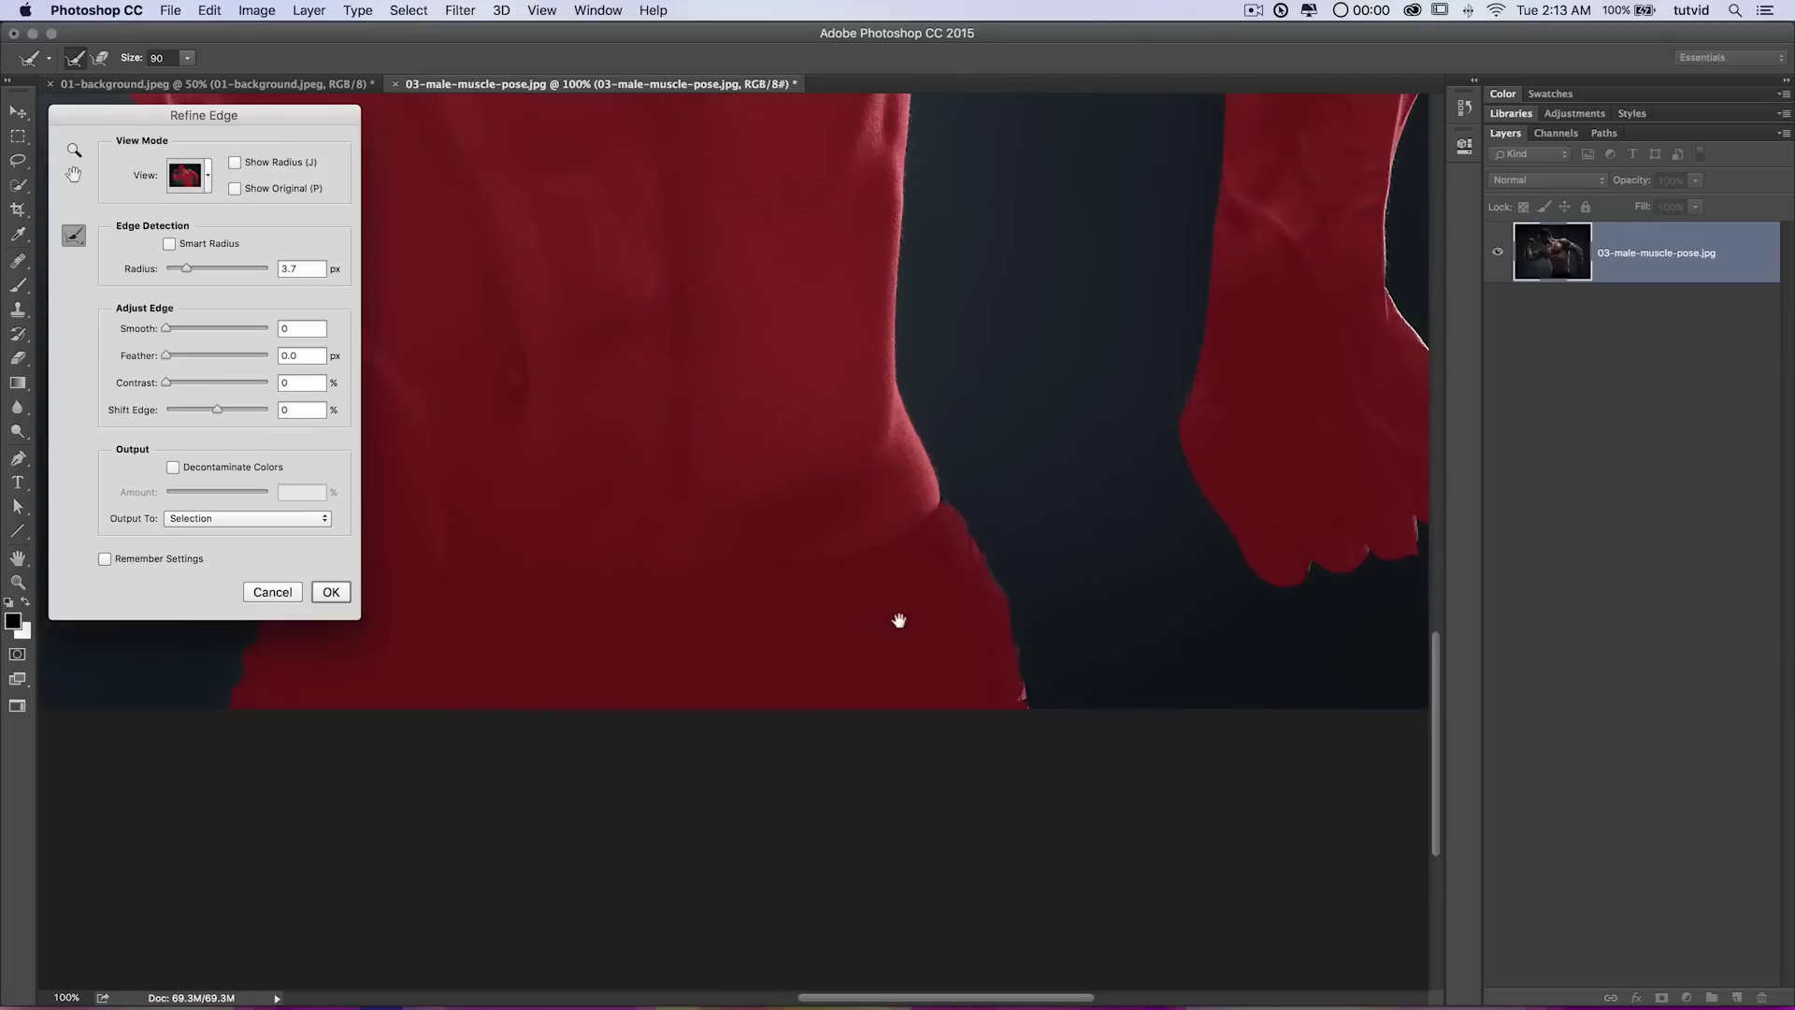
# Brush around the knuckles and inner edge of the lowered hand with the size 90 refine brush.
pyautogui.moveTo(1203, 553); pyautogui.dragTo(938, 625)
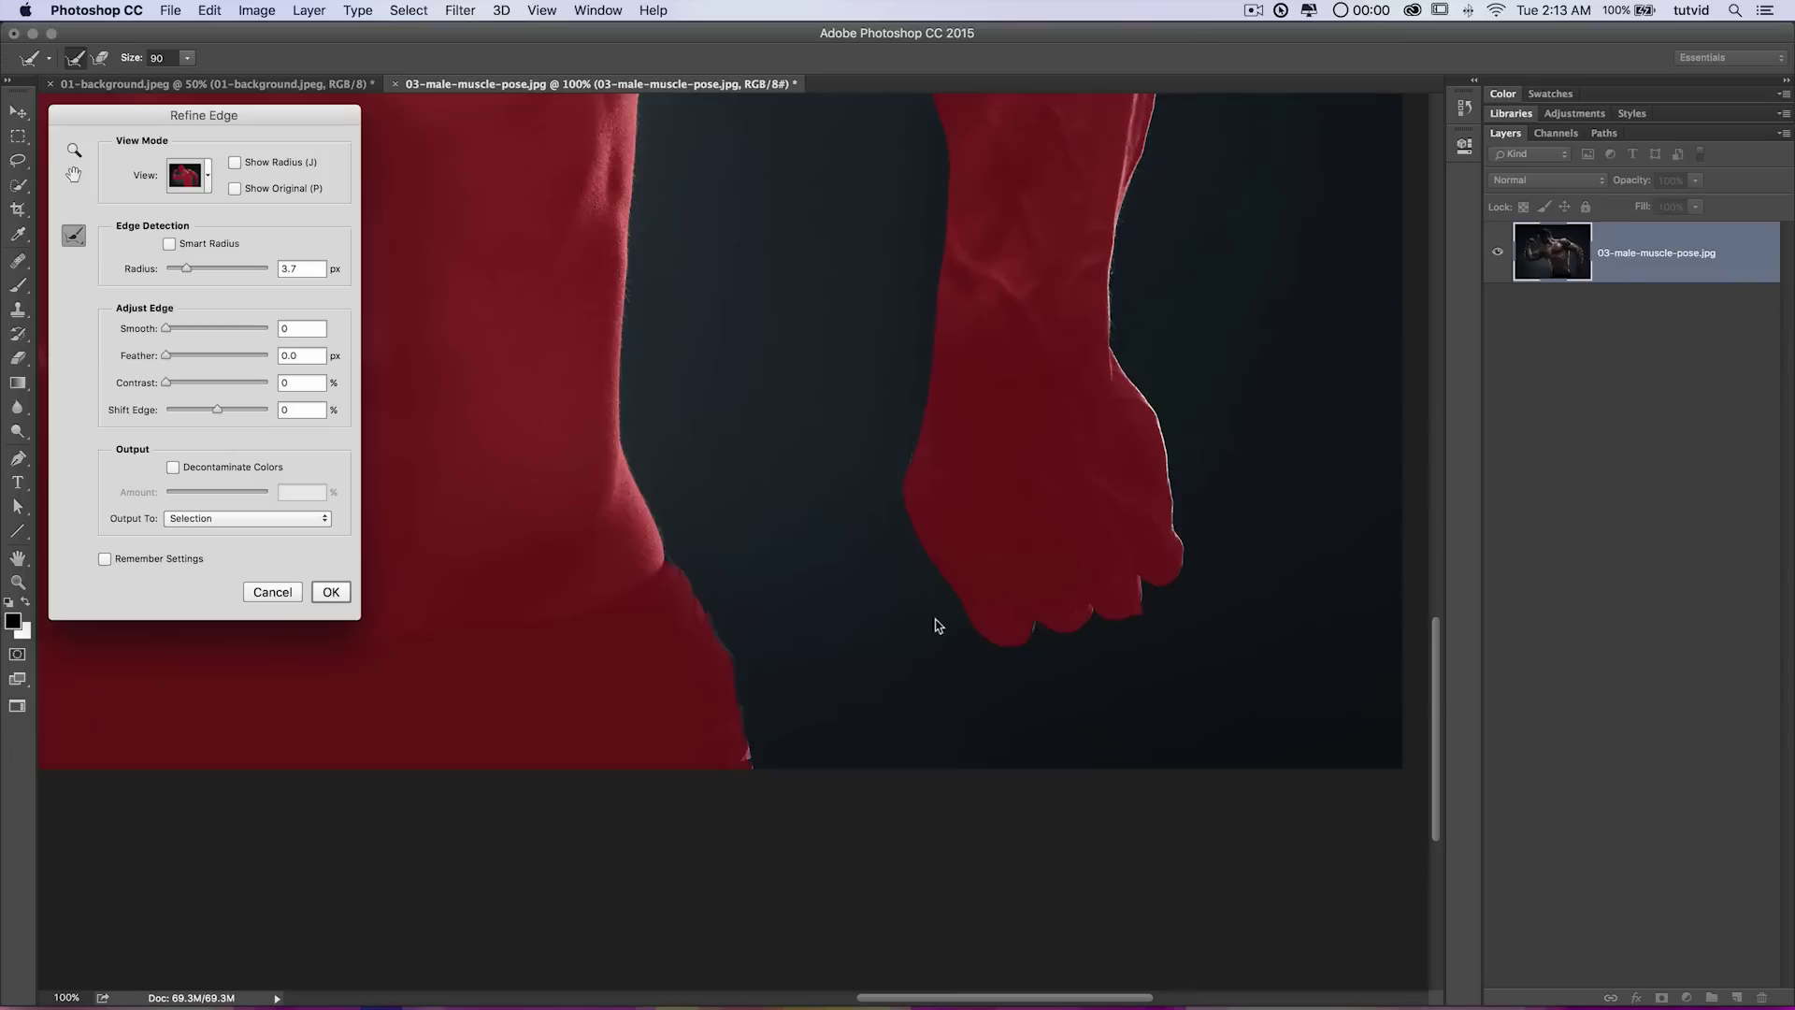
pyautogui.moveTo(1138, 617); pyautogui.dragTo(1144, 590)
pyautogui.moveTo(1007, 642)
pyautogui.mouseDown()
pyautogui.moveTo(1098, 624)
pyautogui.moveTo(1215, 571)
pyautogui.mouseUp()
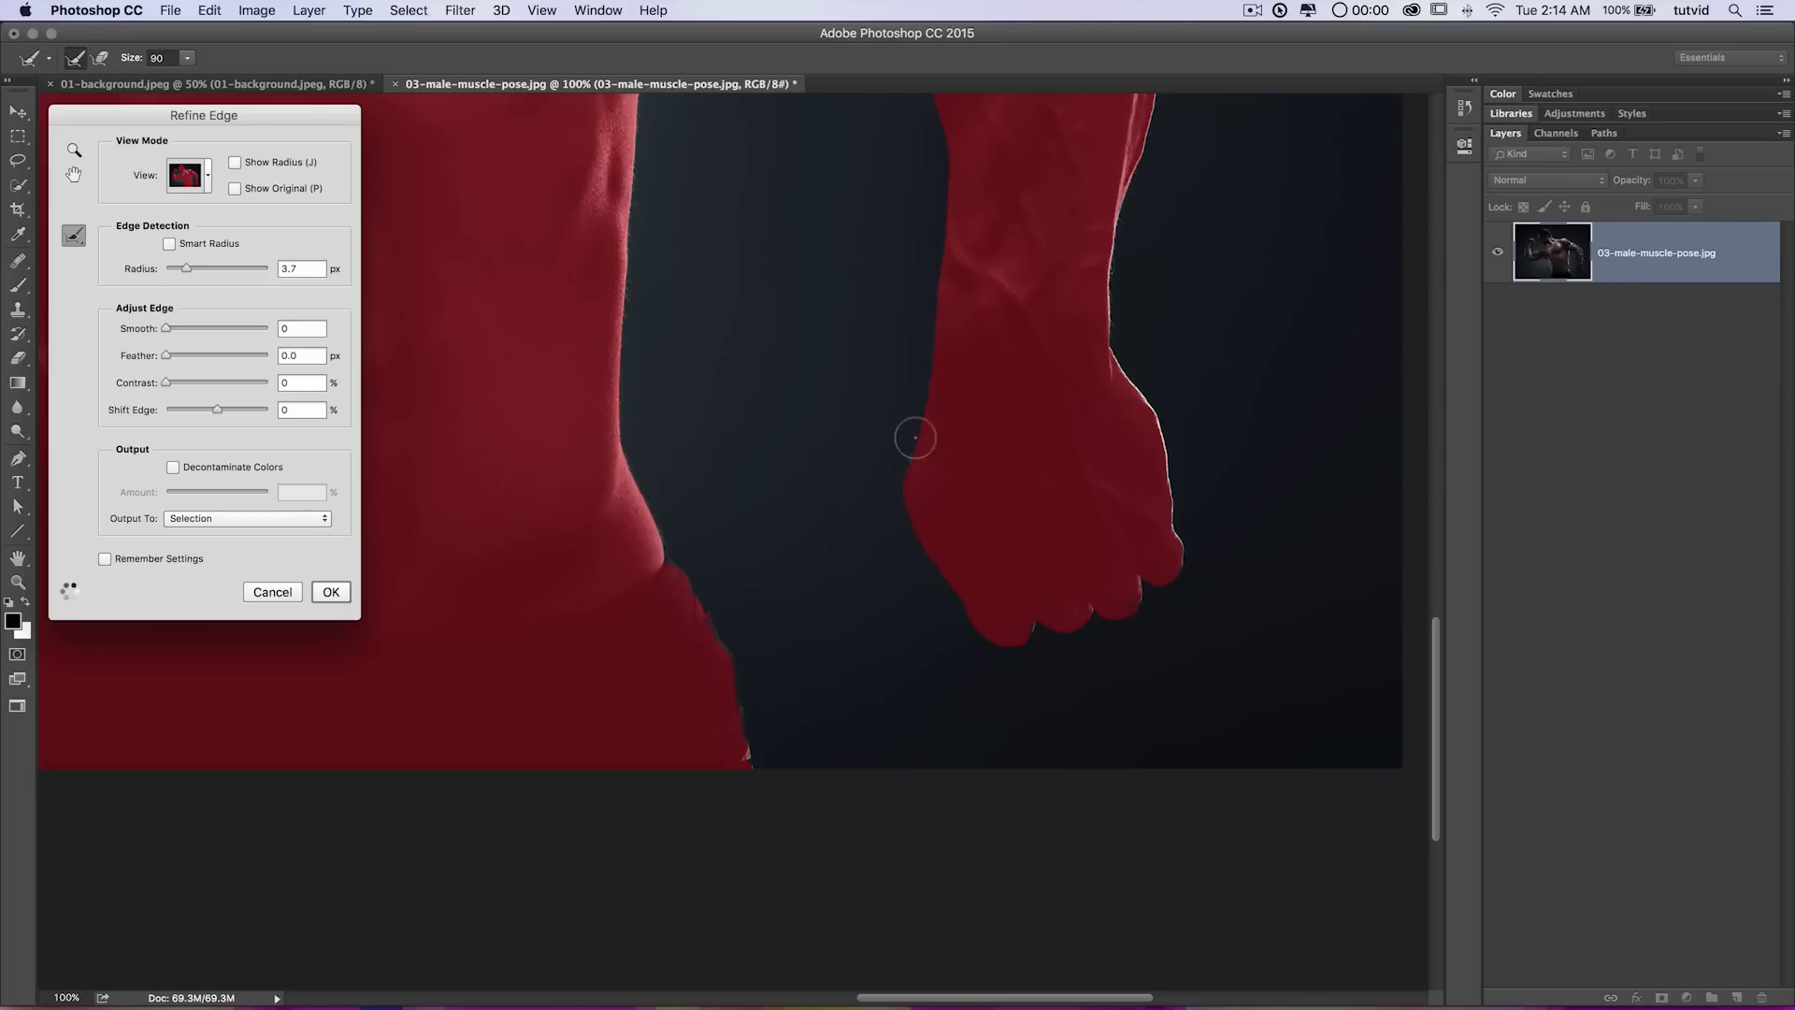
pyautogui.moveTo(899, 478); pyautogui.dragTo(905, 448)
# Brush up the bright outer edge of the lowered forearm toward the elbow with the refine brush.
pyautogui.moveTo(1054, 482); pyautogui.dragTo(915, 753)
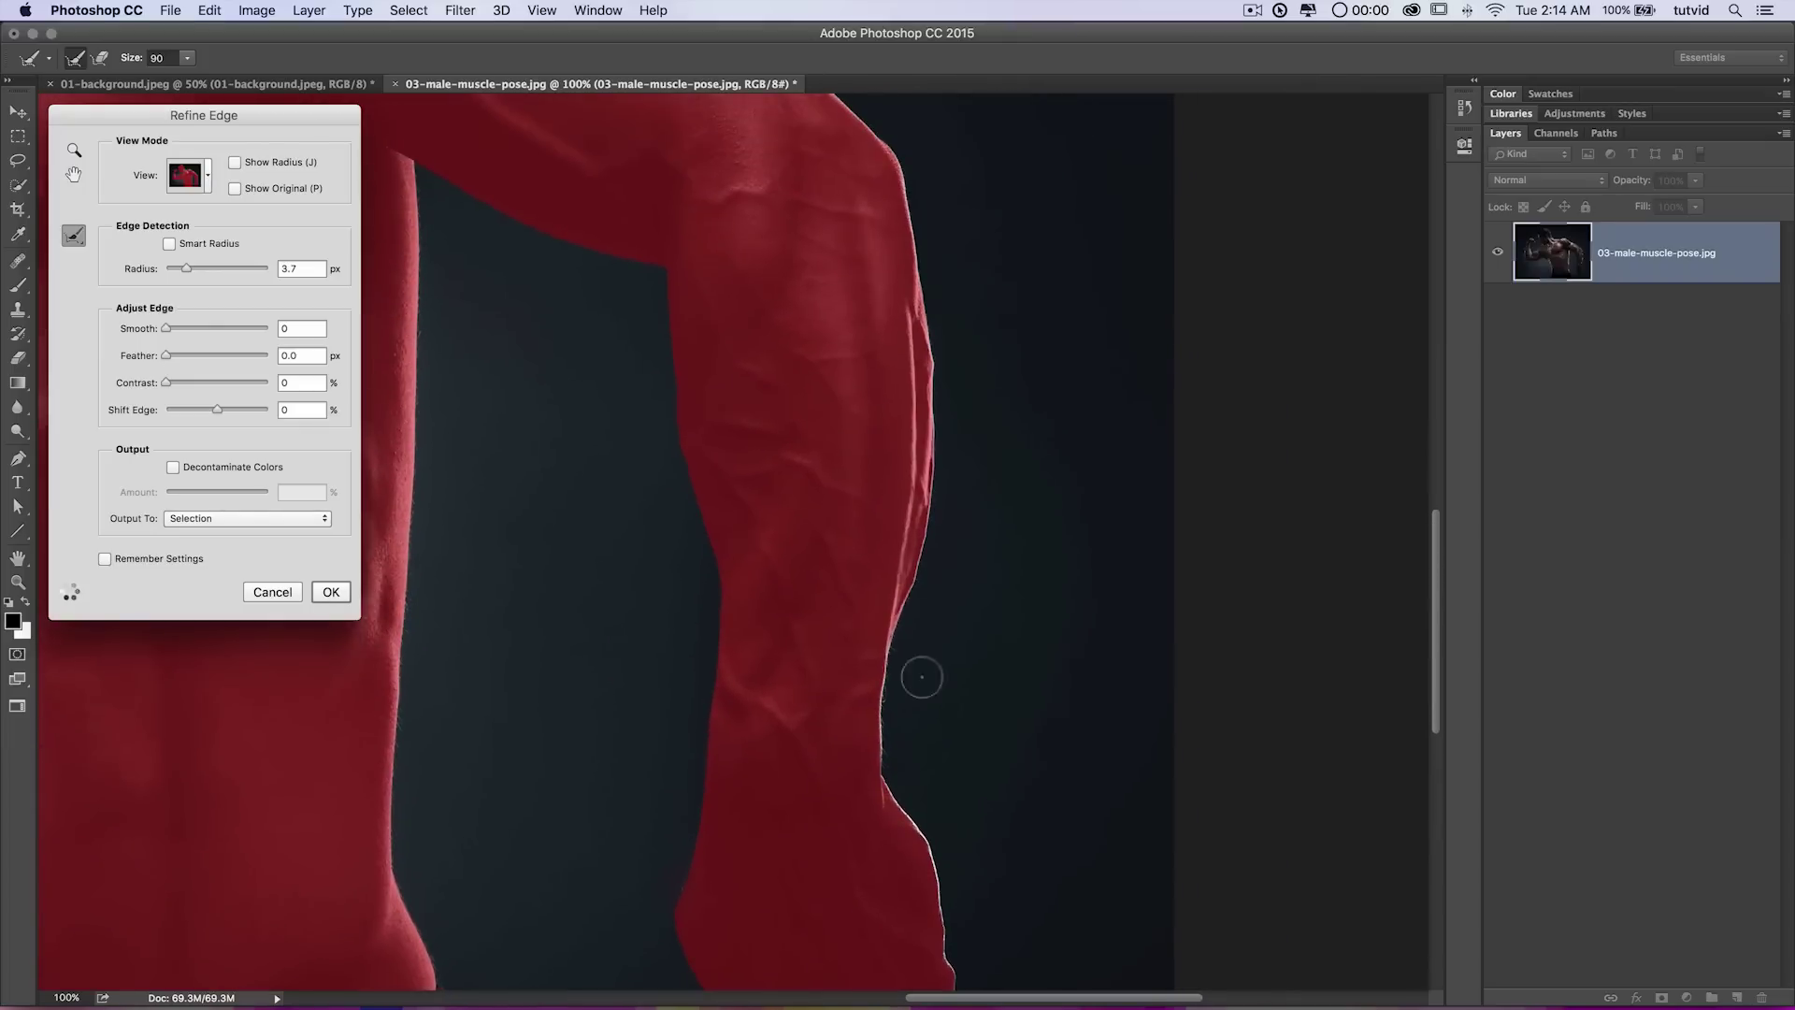
pyautogui.moveTo(899, 640)
pyautogui.mouseDown()
pyautogui.moveTo(934, 425)
pyautogui.moveTo(913, 354)
pyautogui.mouseUp()
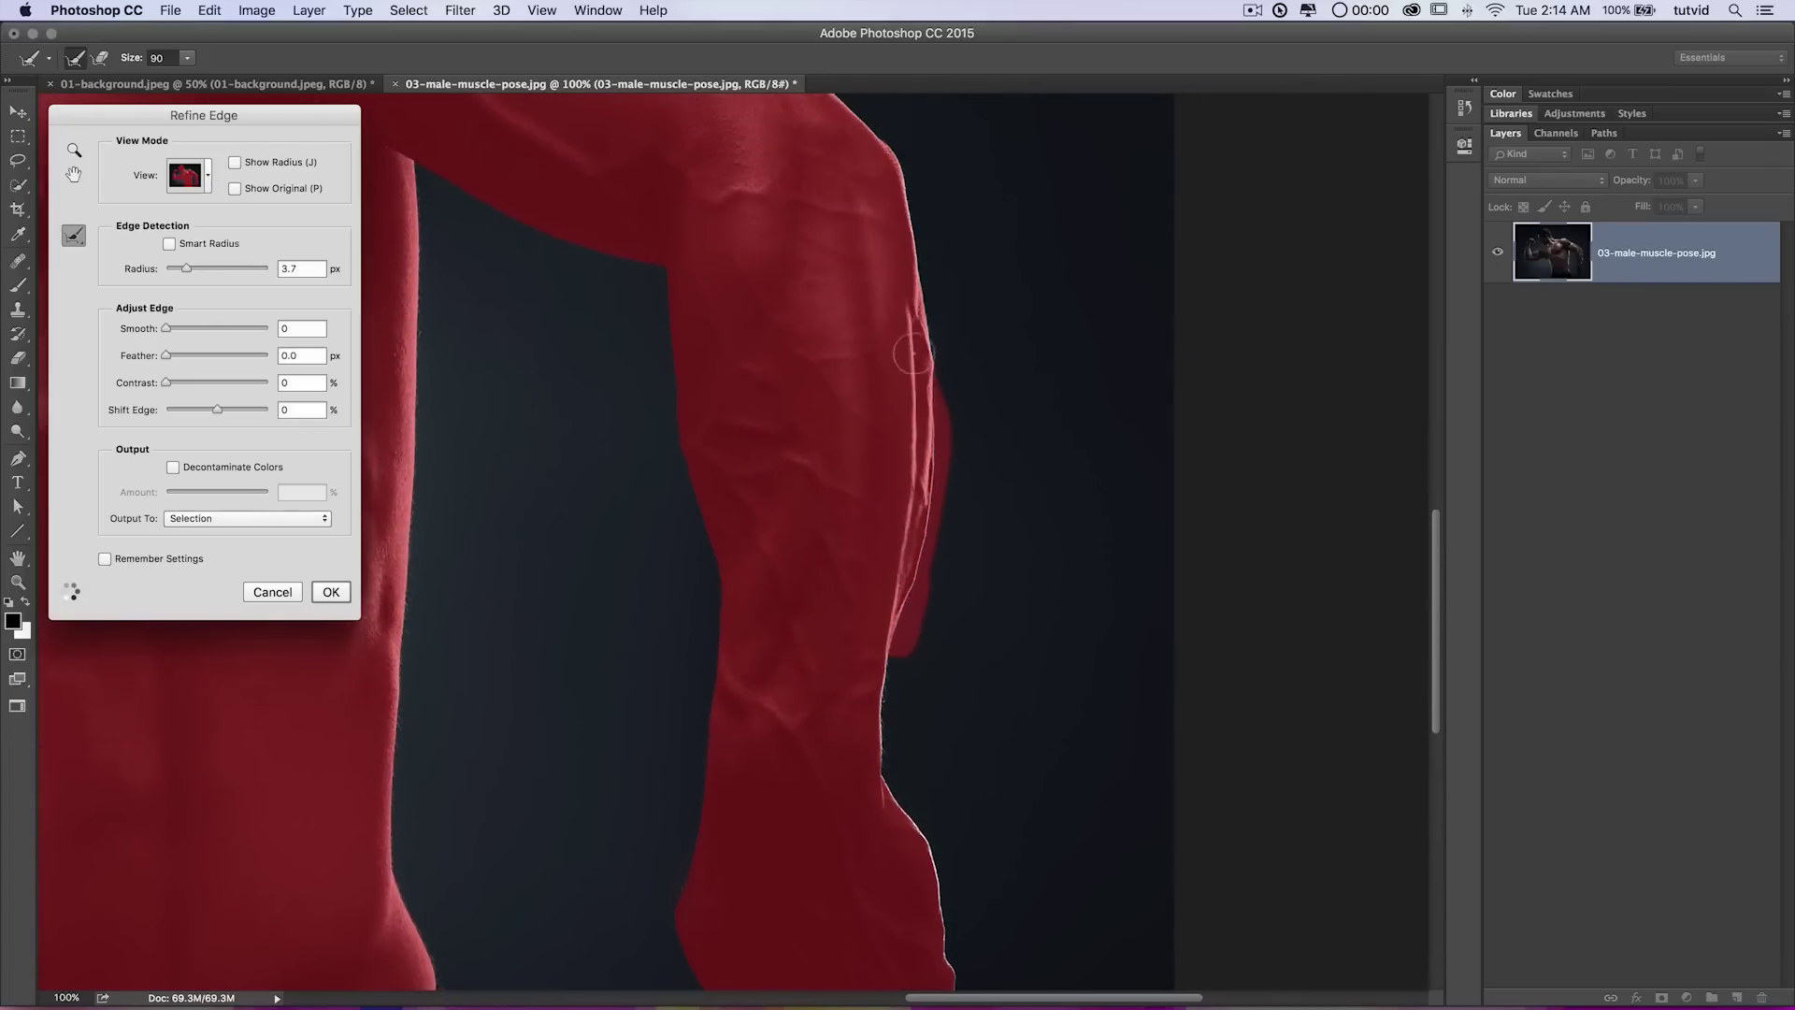
pyautogui.moveTo(907, 278); pyautogui.dragTo(906, 213)
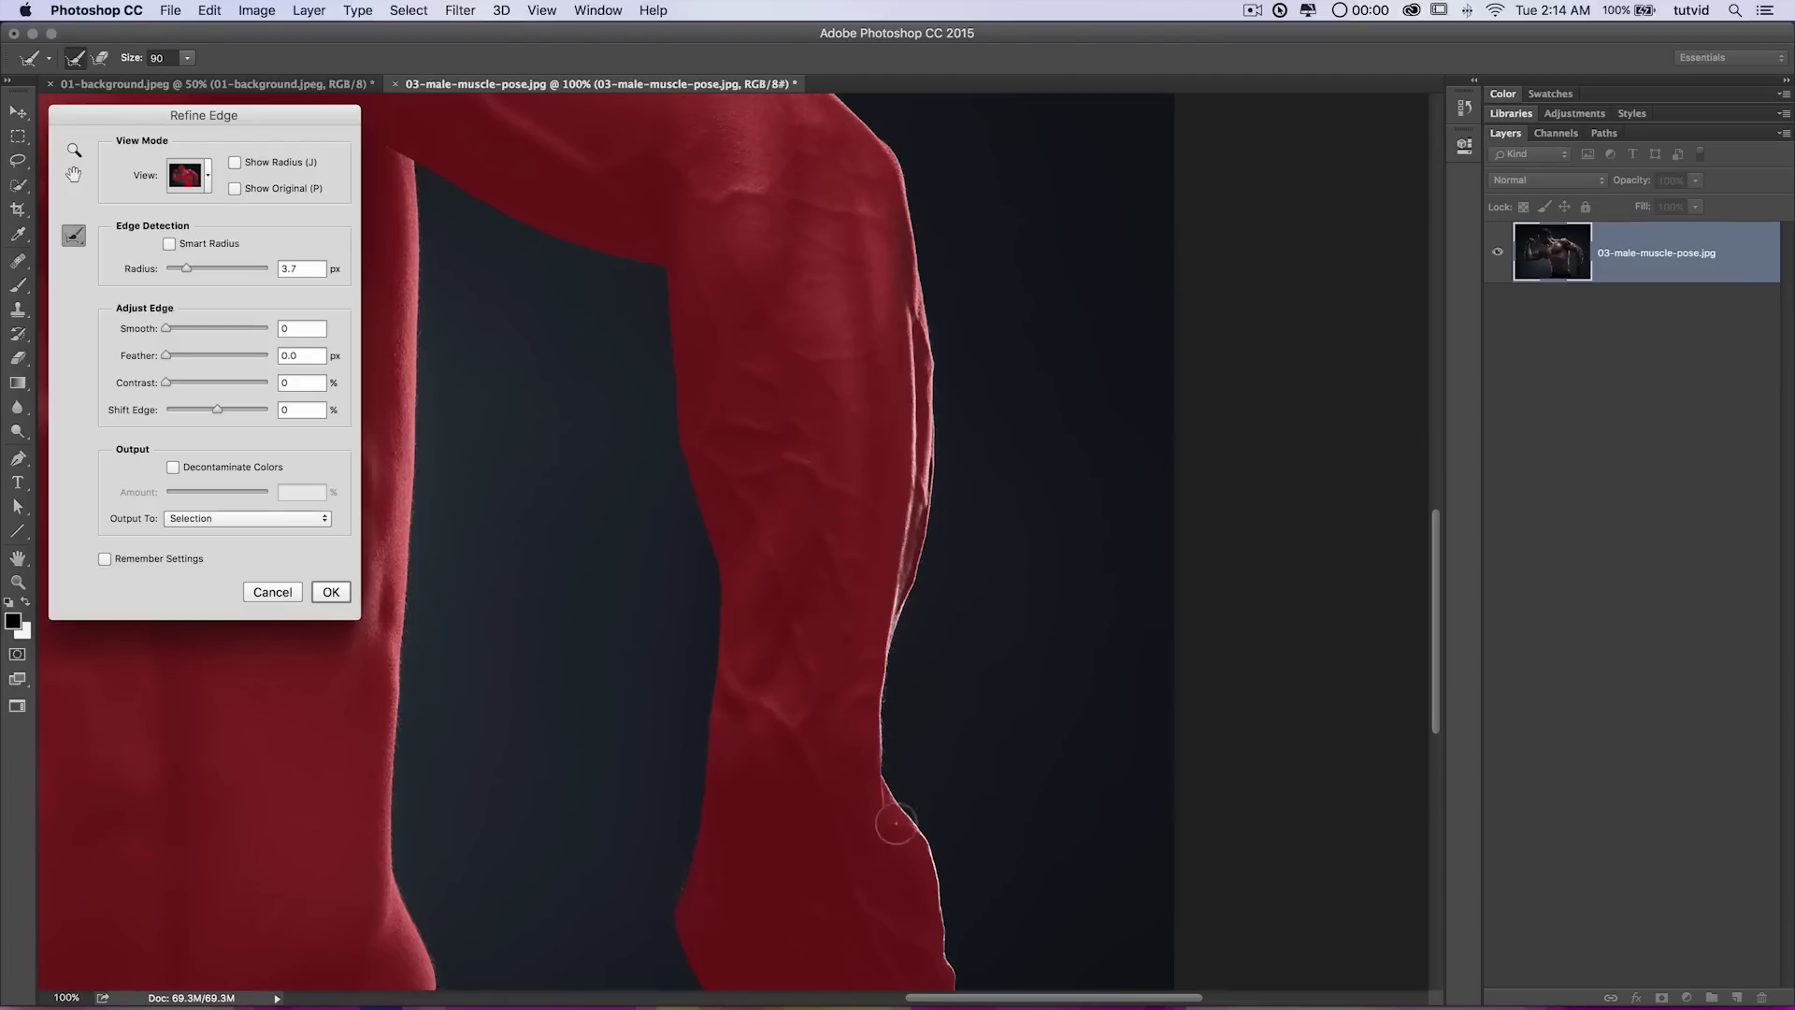
# Brush along the brow and around the whole hairline to the nape of the neck with the refine brush.
pyautogui.moveTo(919, 457); pyautogui.dragTo(1098, 993)
pyautogui.moveTo(553, 325); pyautogui.dragTo(1114, 457)
pyautogui.moveTo(932, 526)
pyautogui.mouseDown()
pyautogui.moveTo(1178, 587)
pyautogui.moveTo(1247, 690)
pyautogui.mouseUp()
pyautogui.moveTo(544, 389)
pyautogui.mouseDown()
pyautogui.moveTo(818, 589)
pyautogui.moveTo(641, 305)
pyautogui.mouseUp()
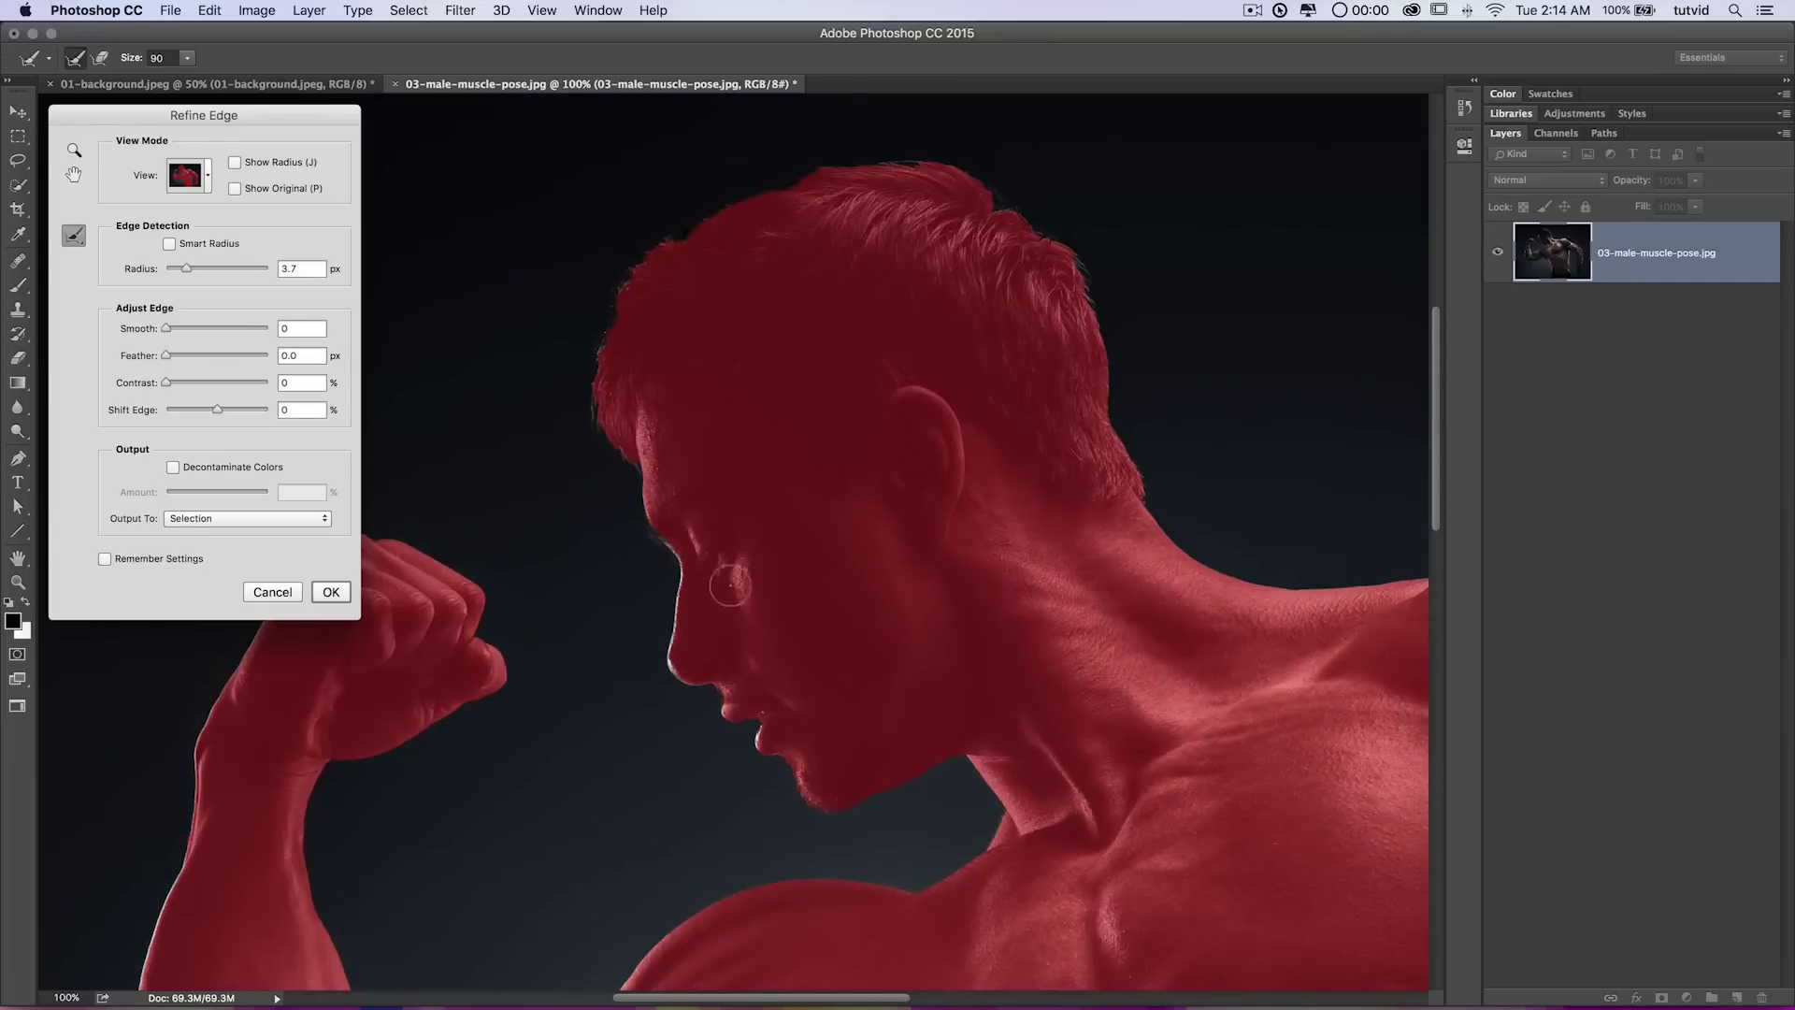
pyautogui.moveTo(661, 542); pyautogui.dragTo(650, 530)
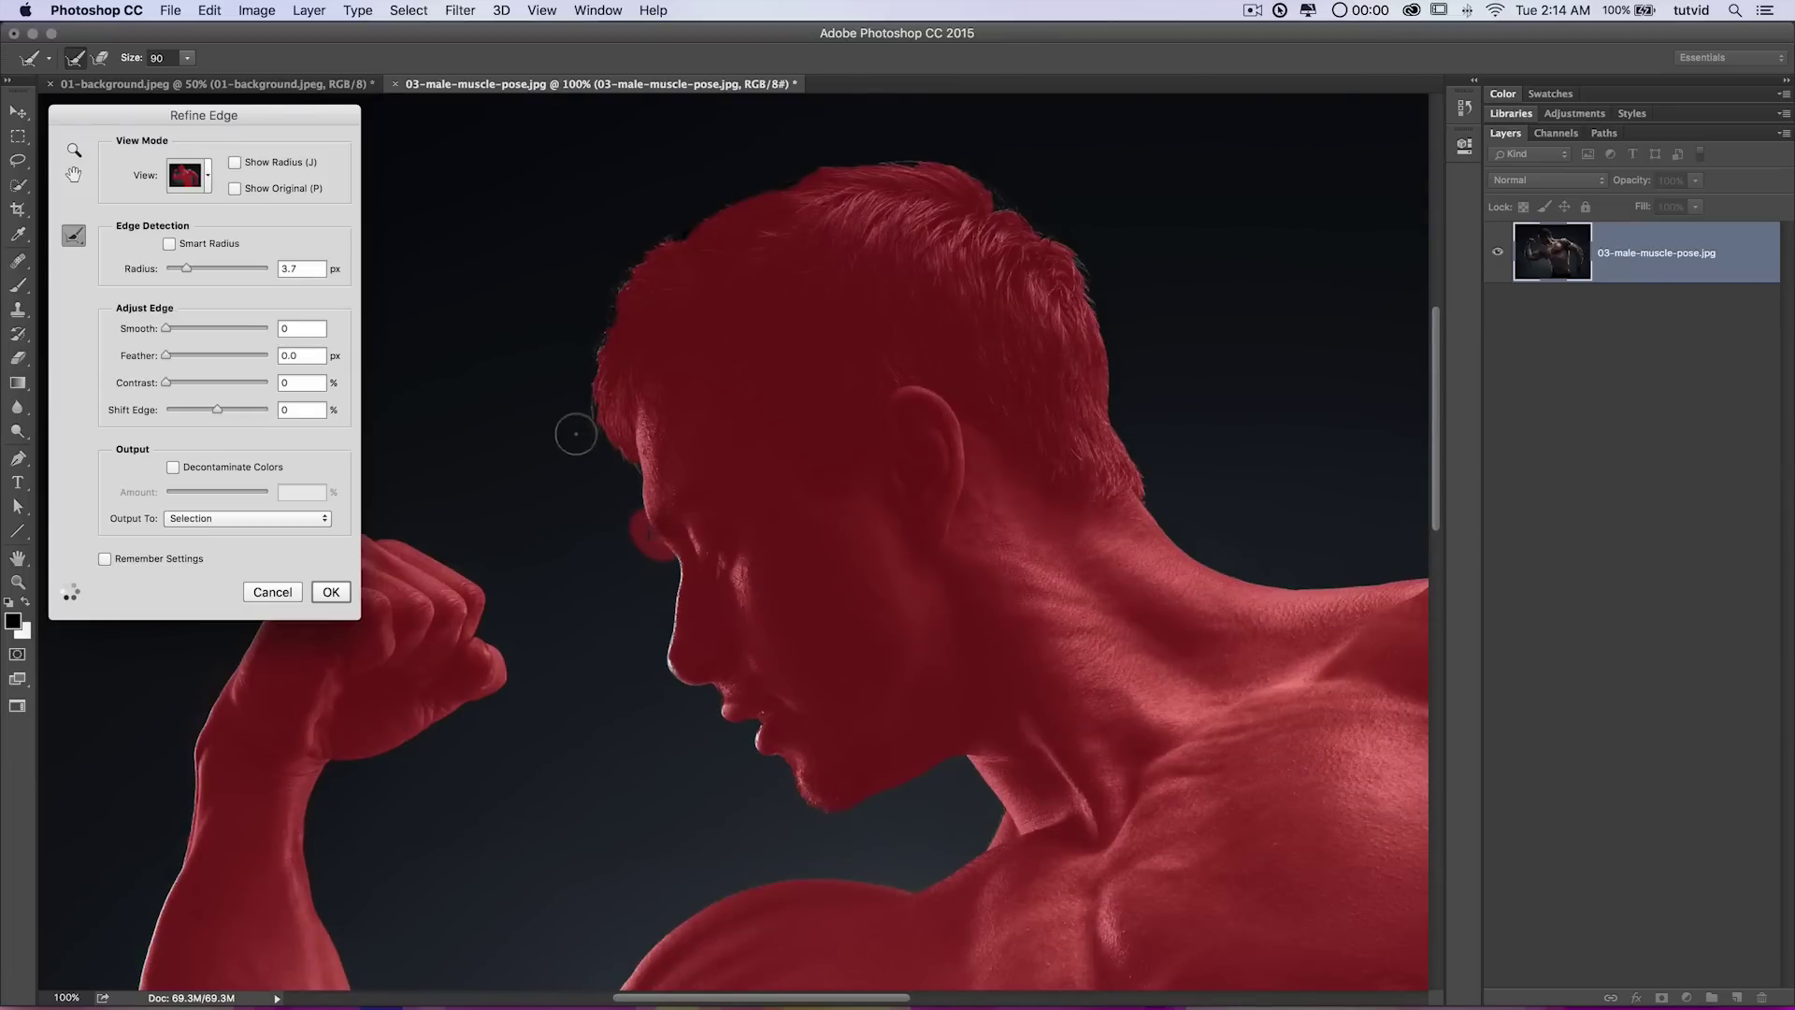
pyautogui.moveTo(589, 399)
pyautogui.mouseDown()
pyautogui.moveTo(609, 300)
pyautogui.moveTo(643, 248)
pyautogui.moveTo(763, 190)
pyautogui.moveTo(897, 161)
pyautogui.moveTo(1033, 220)
pyautogui.moveTo(1089, 296)
pyautogui.moveTo(1156, 534)
pyautogui.mouseUp()
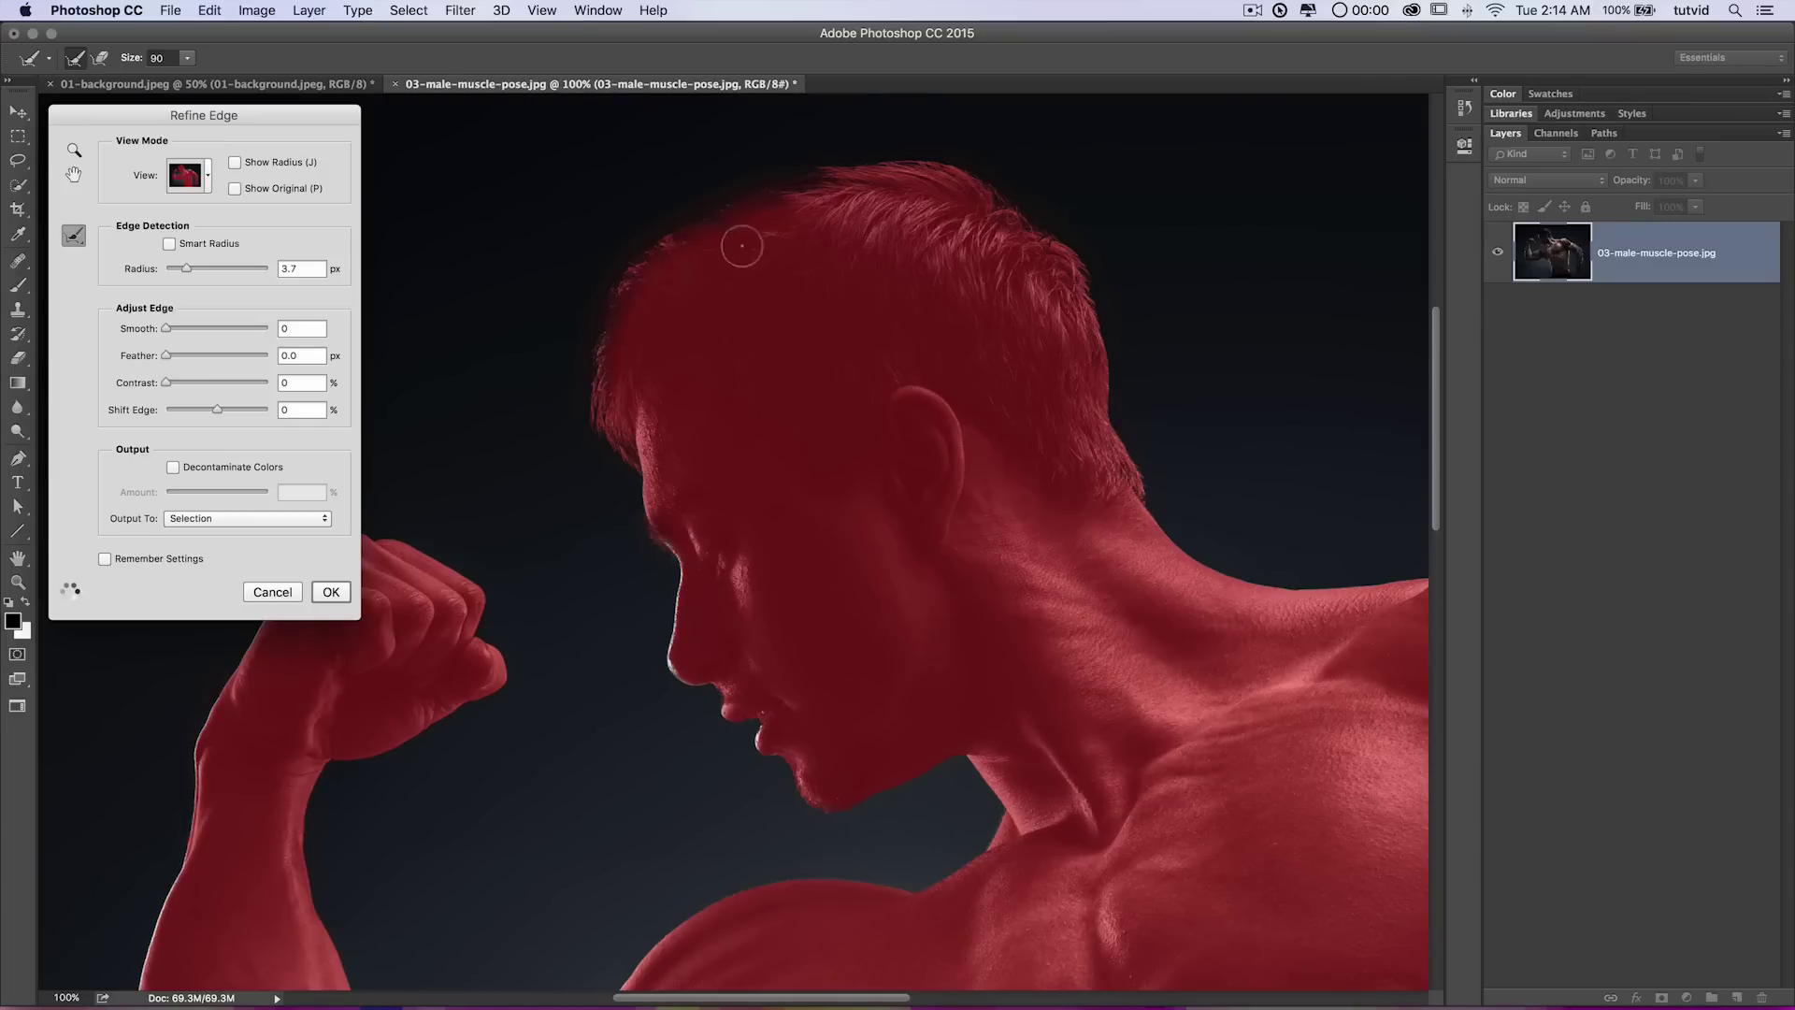
# Output the refined edge to New Layer with Layer Mask and apply it.
pyautogui.click(238, 518)
pyautogui.click(228, 566)
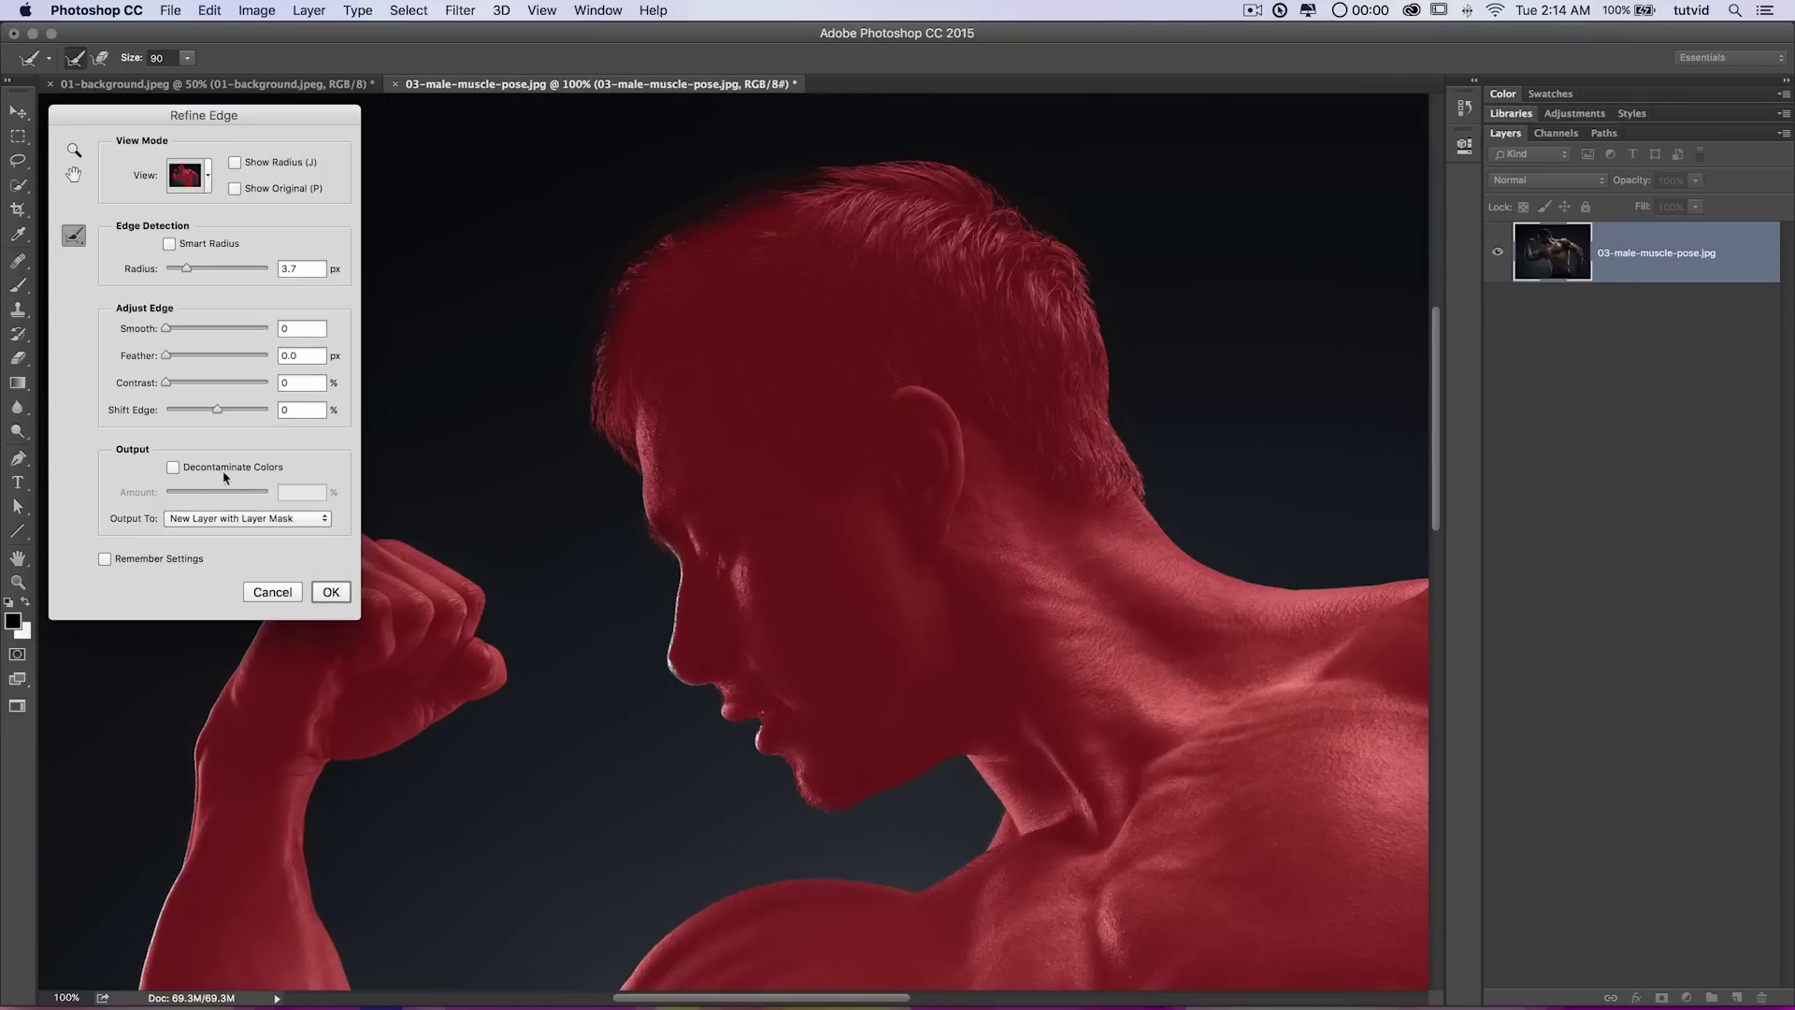
pyautogui.click(331, 593)
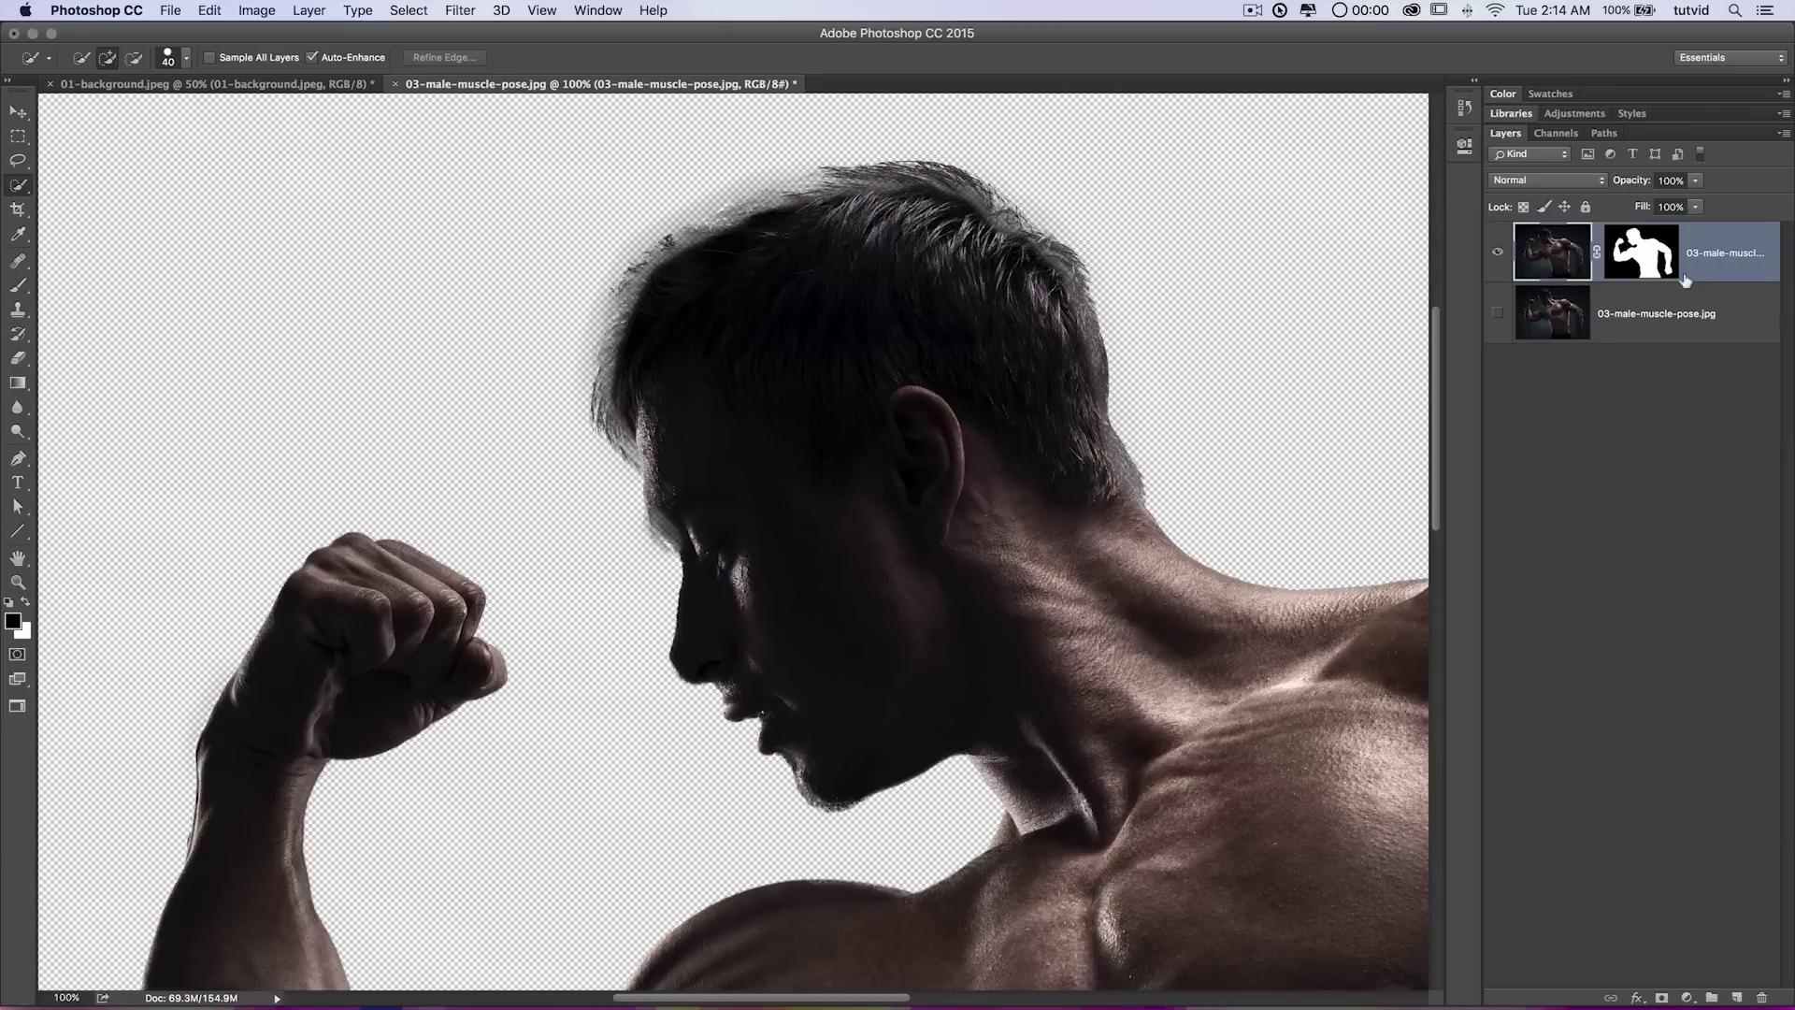
# Move the masked man into 01-background.jpeg and position him over the library interior.
pyautogui.press('v')
pyautogui.moveTo(920, 285); pyautogui.dragTo(219, 84)
pyautogui.moveTo(707, 433); pyautogui.dragTo(617, 286)
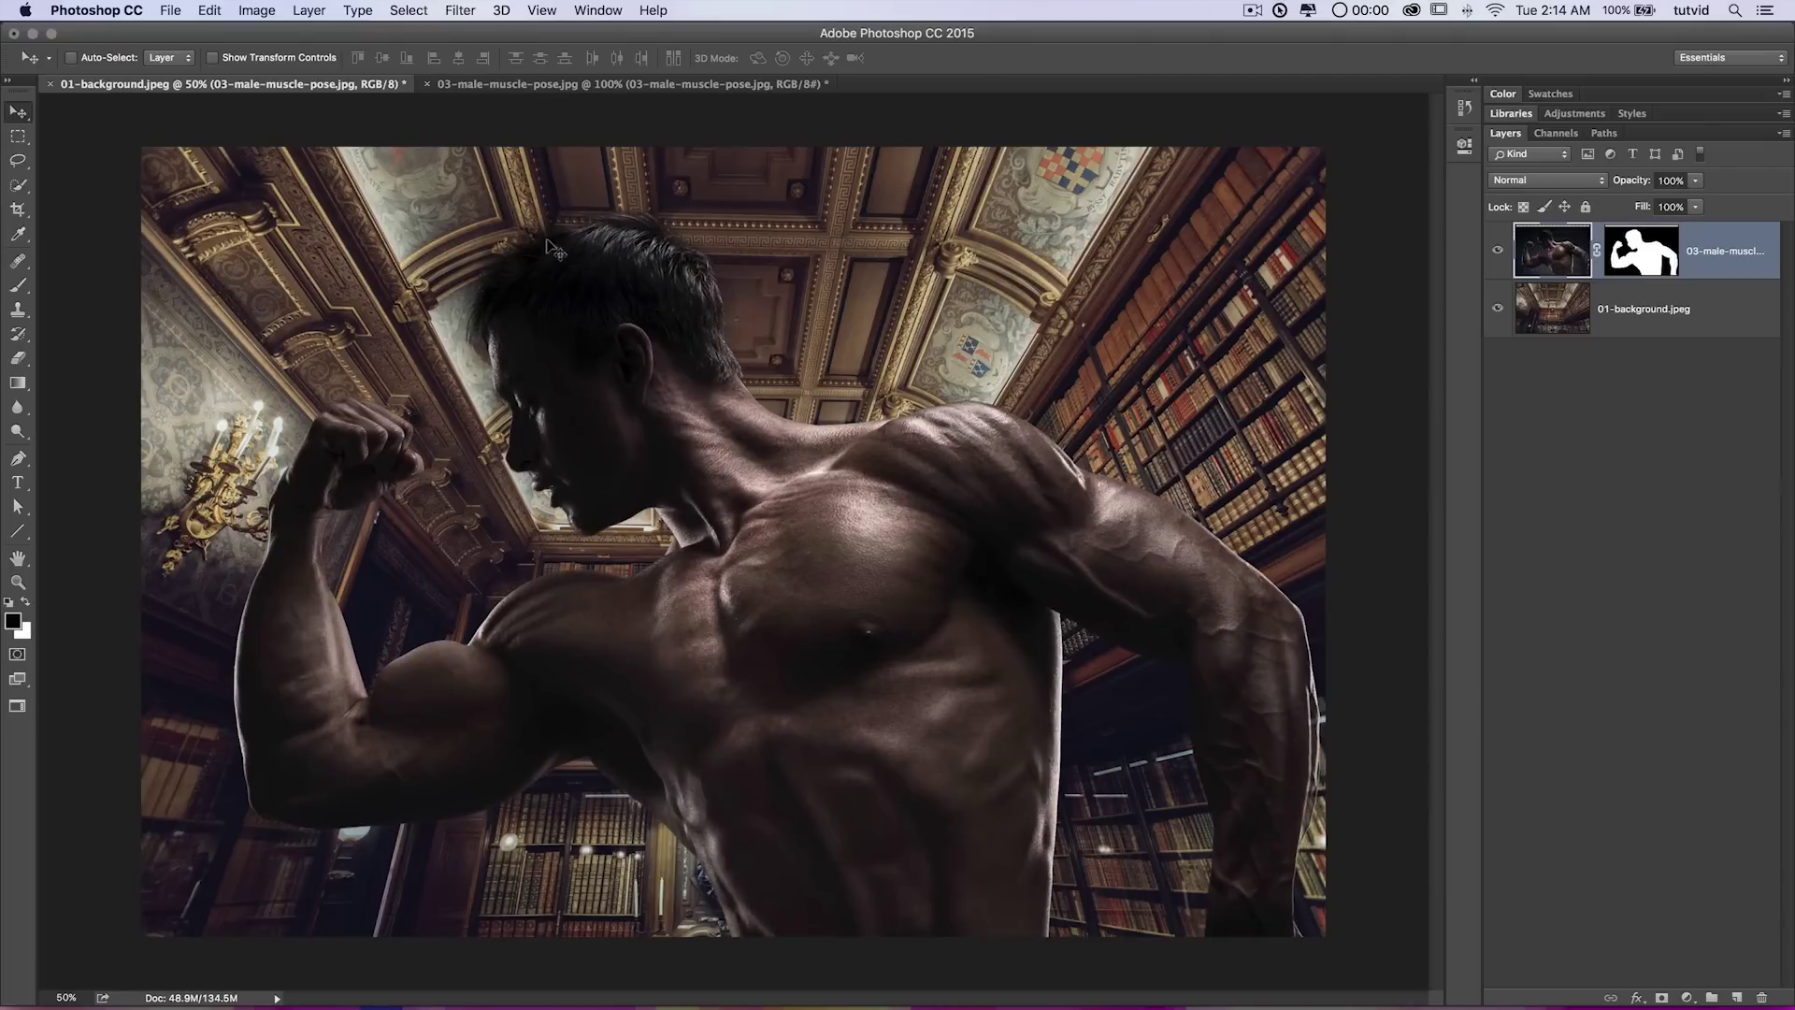
pyautogui.moveTo(652, 298); pyautogui.dragTo(678, 280)
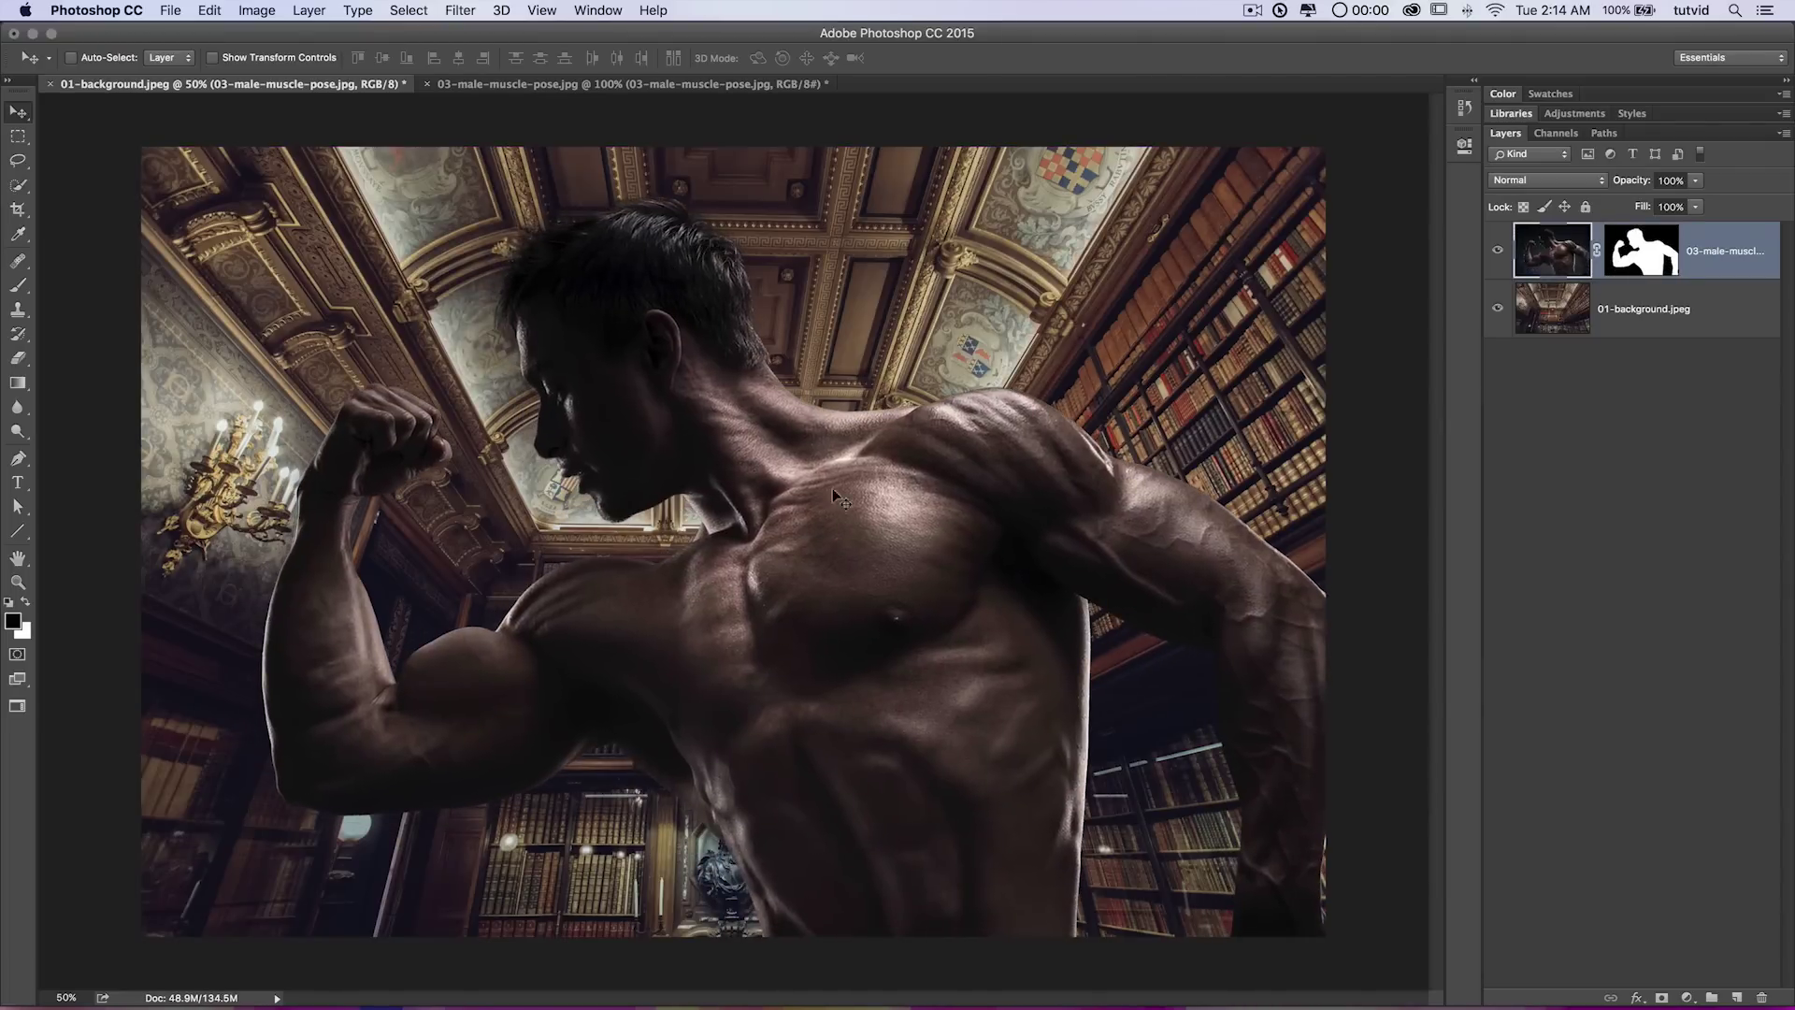
# Target the man's layer mask and set the Brush tool's blend mode to Soft Light.
pyautogui.click(1641, 250)
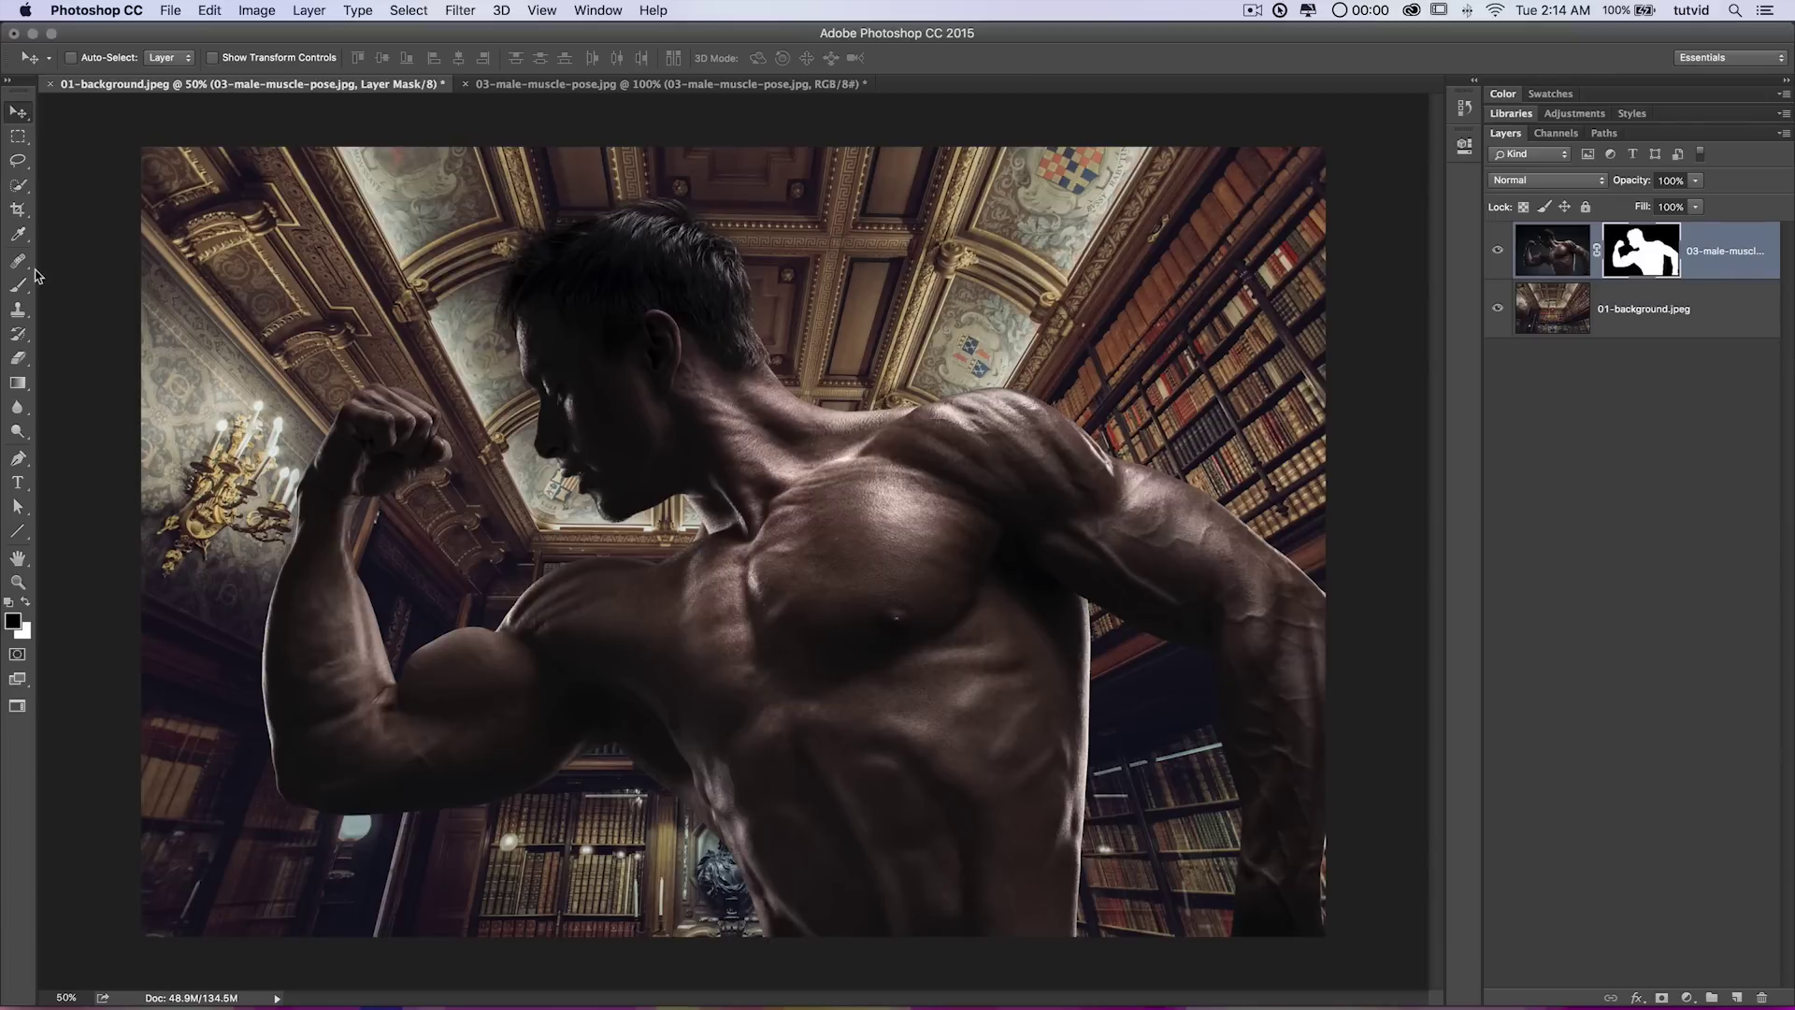
pyautogui.press('b')
pyautogui.click(222, 58)
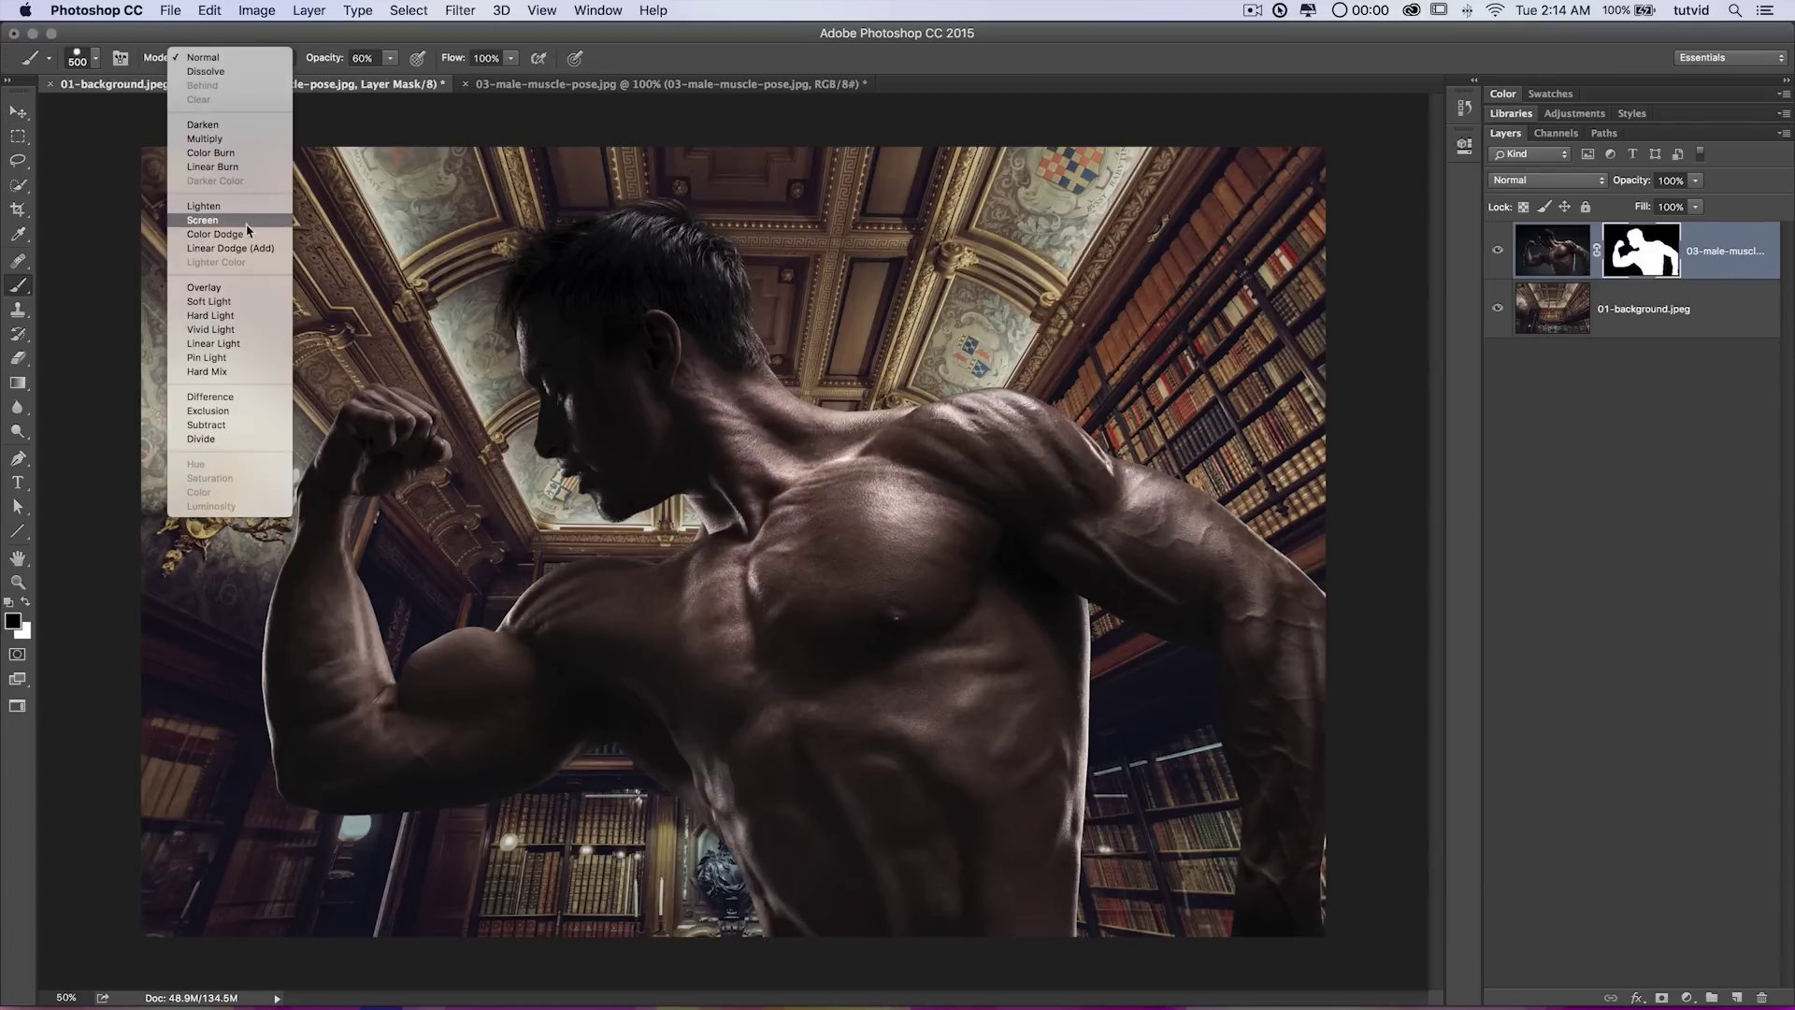
pyautogui.click(234, 302)
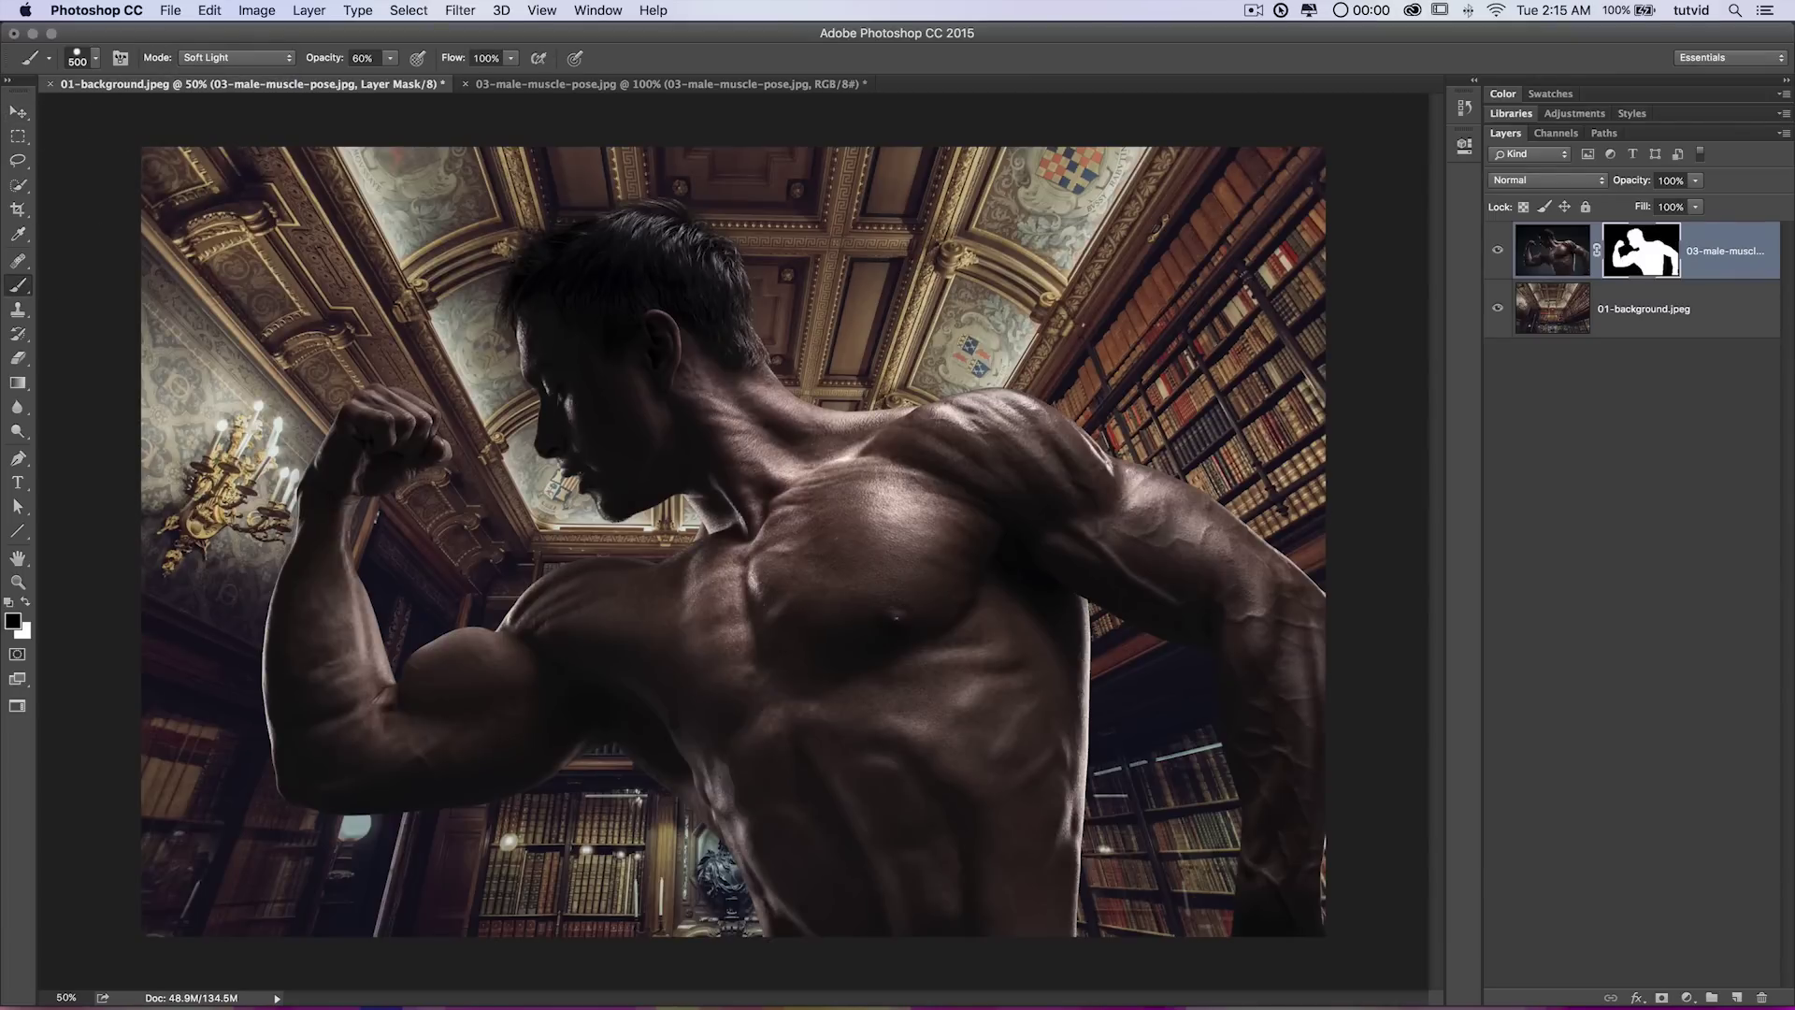
# Show the layer mask on its own and set the brush to 700 px with 34% hardness.
pyautogui.keyDown('alt'); pyautogui.click(1630, 241); pyautogui.keyUp('alt')
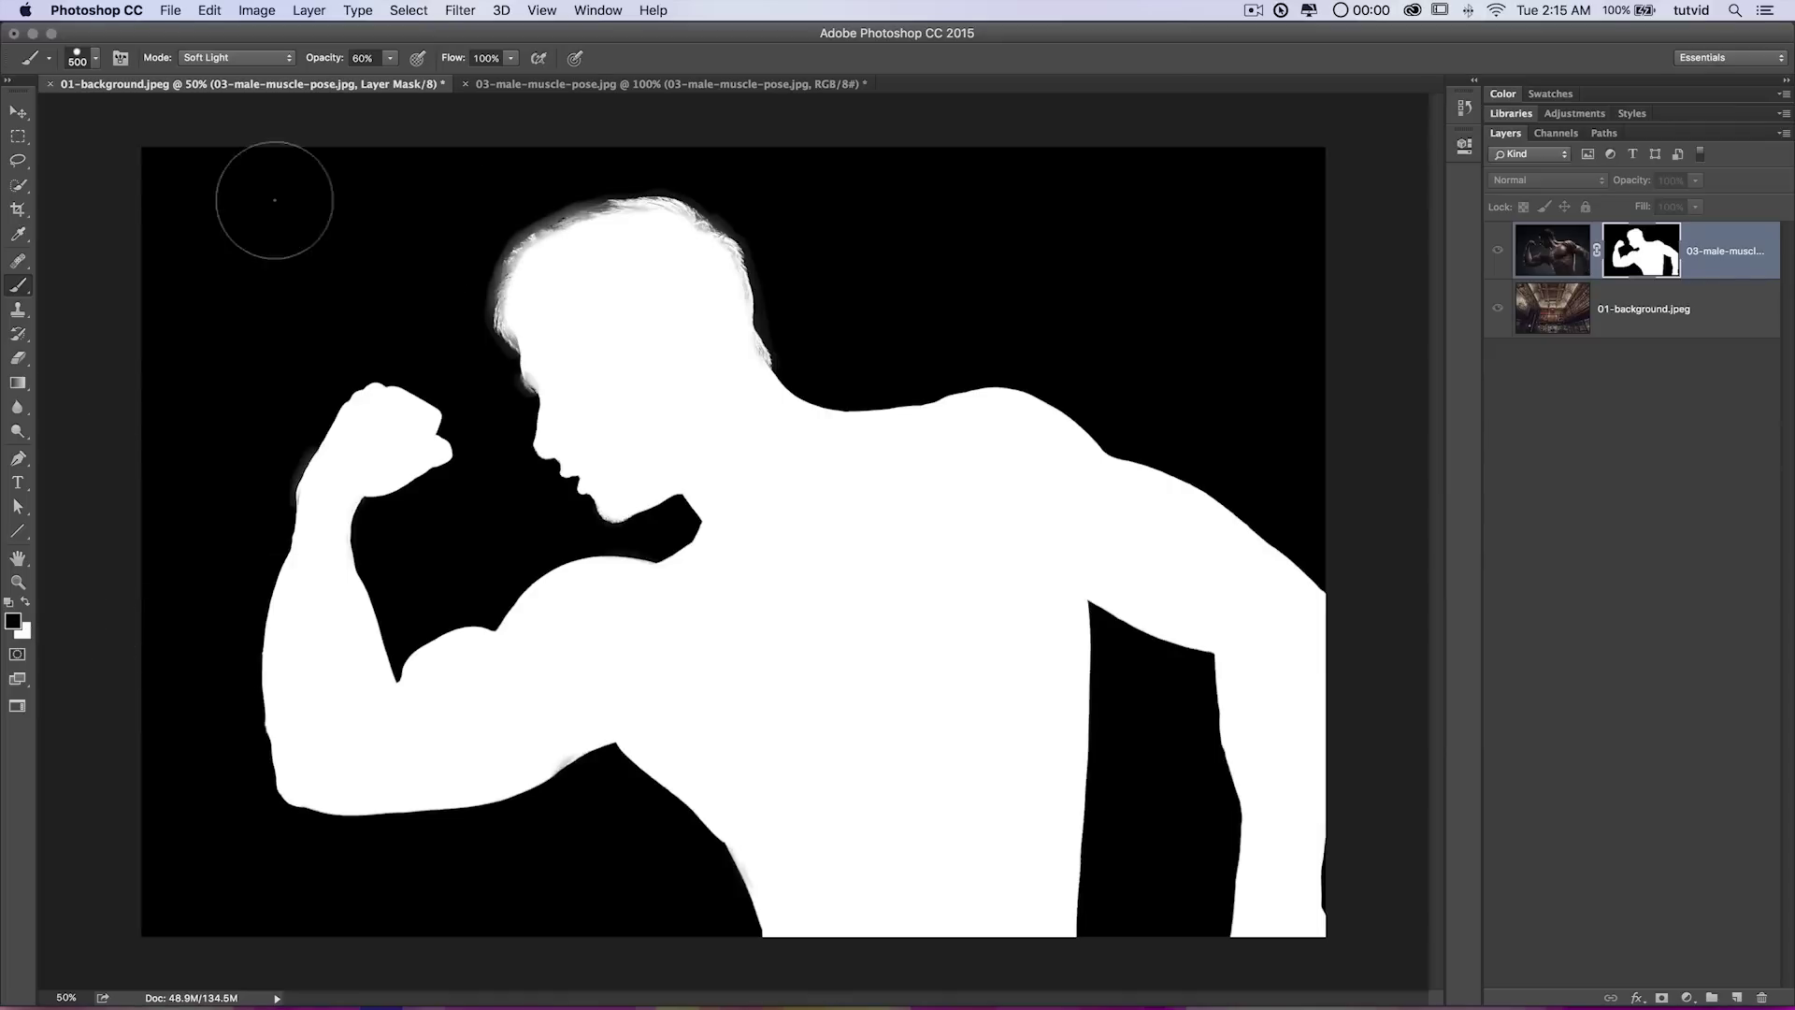
pyautogui.press(']')
pyautogui.press(']')
pyautogui.click(93, 56)
pyautogui.click(144, 163)
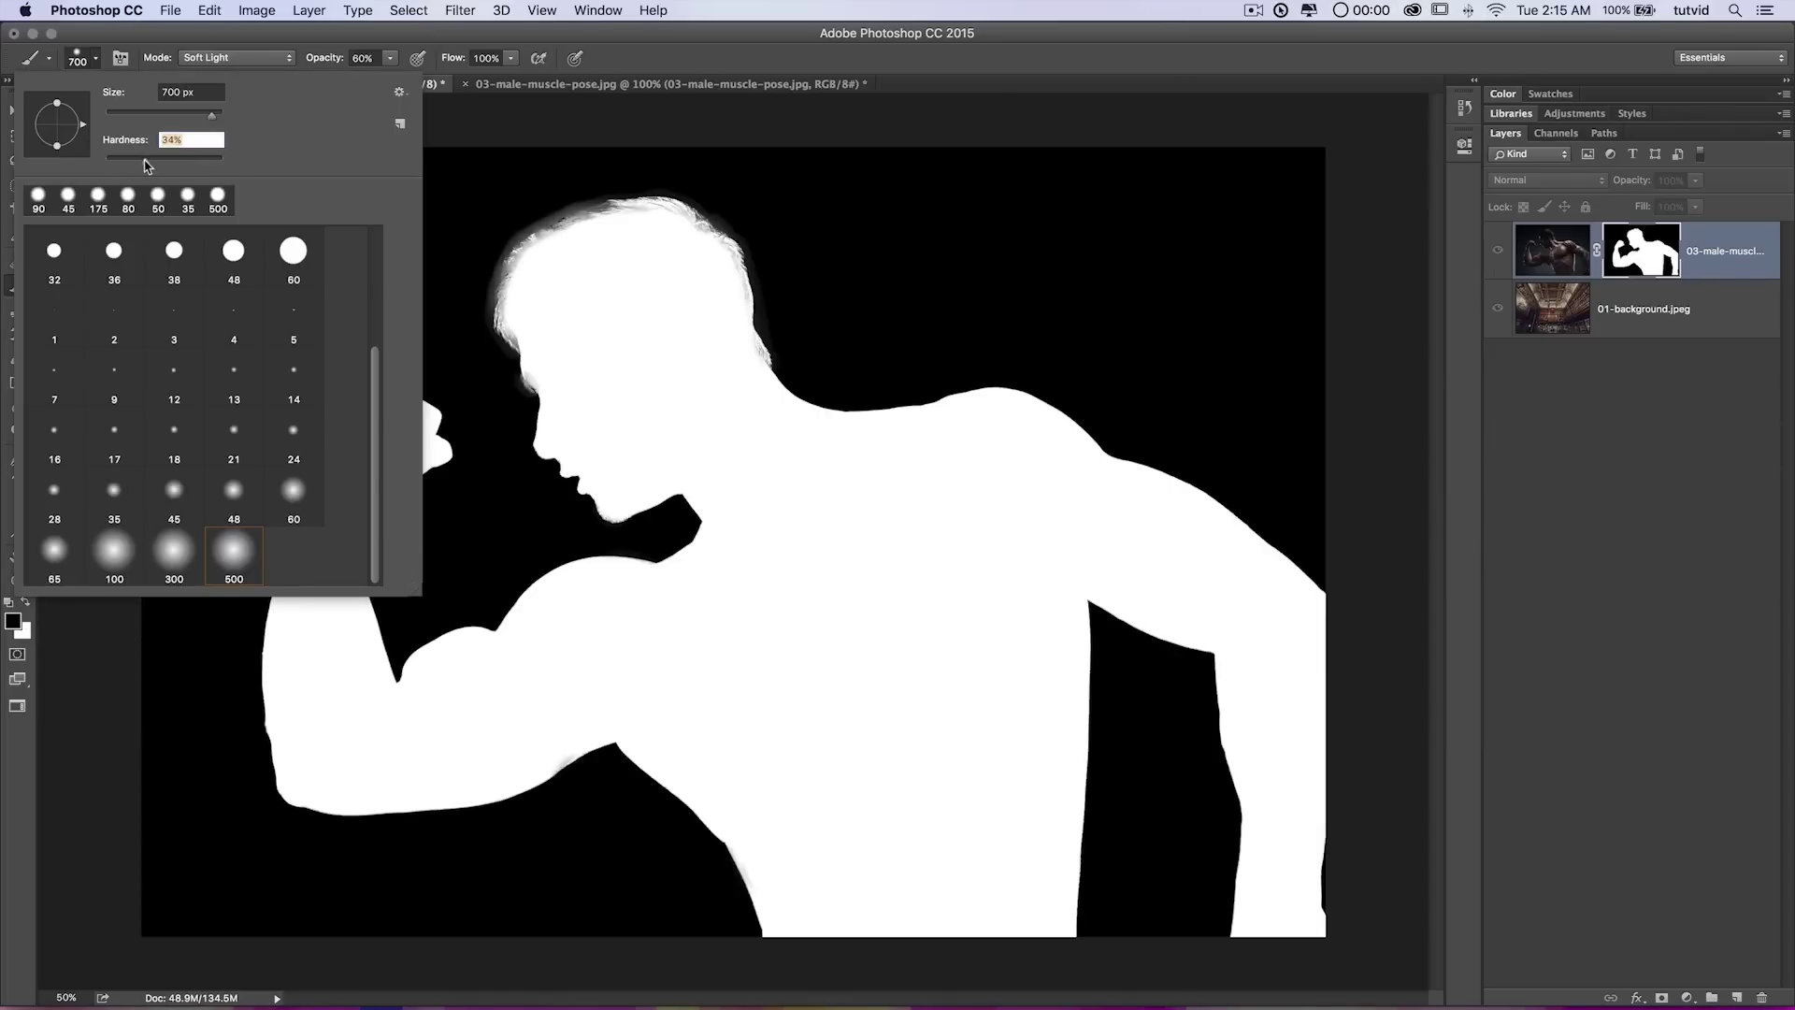
pyautogui.press('Return')
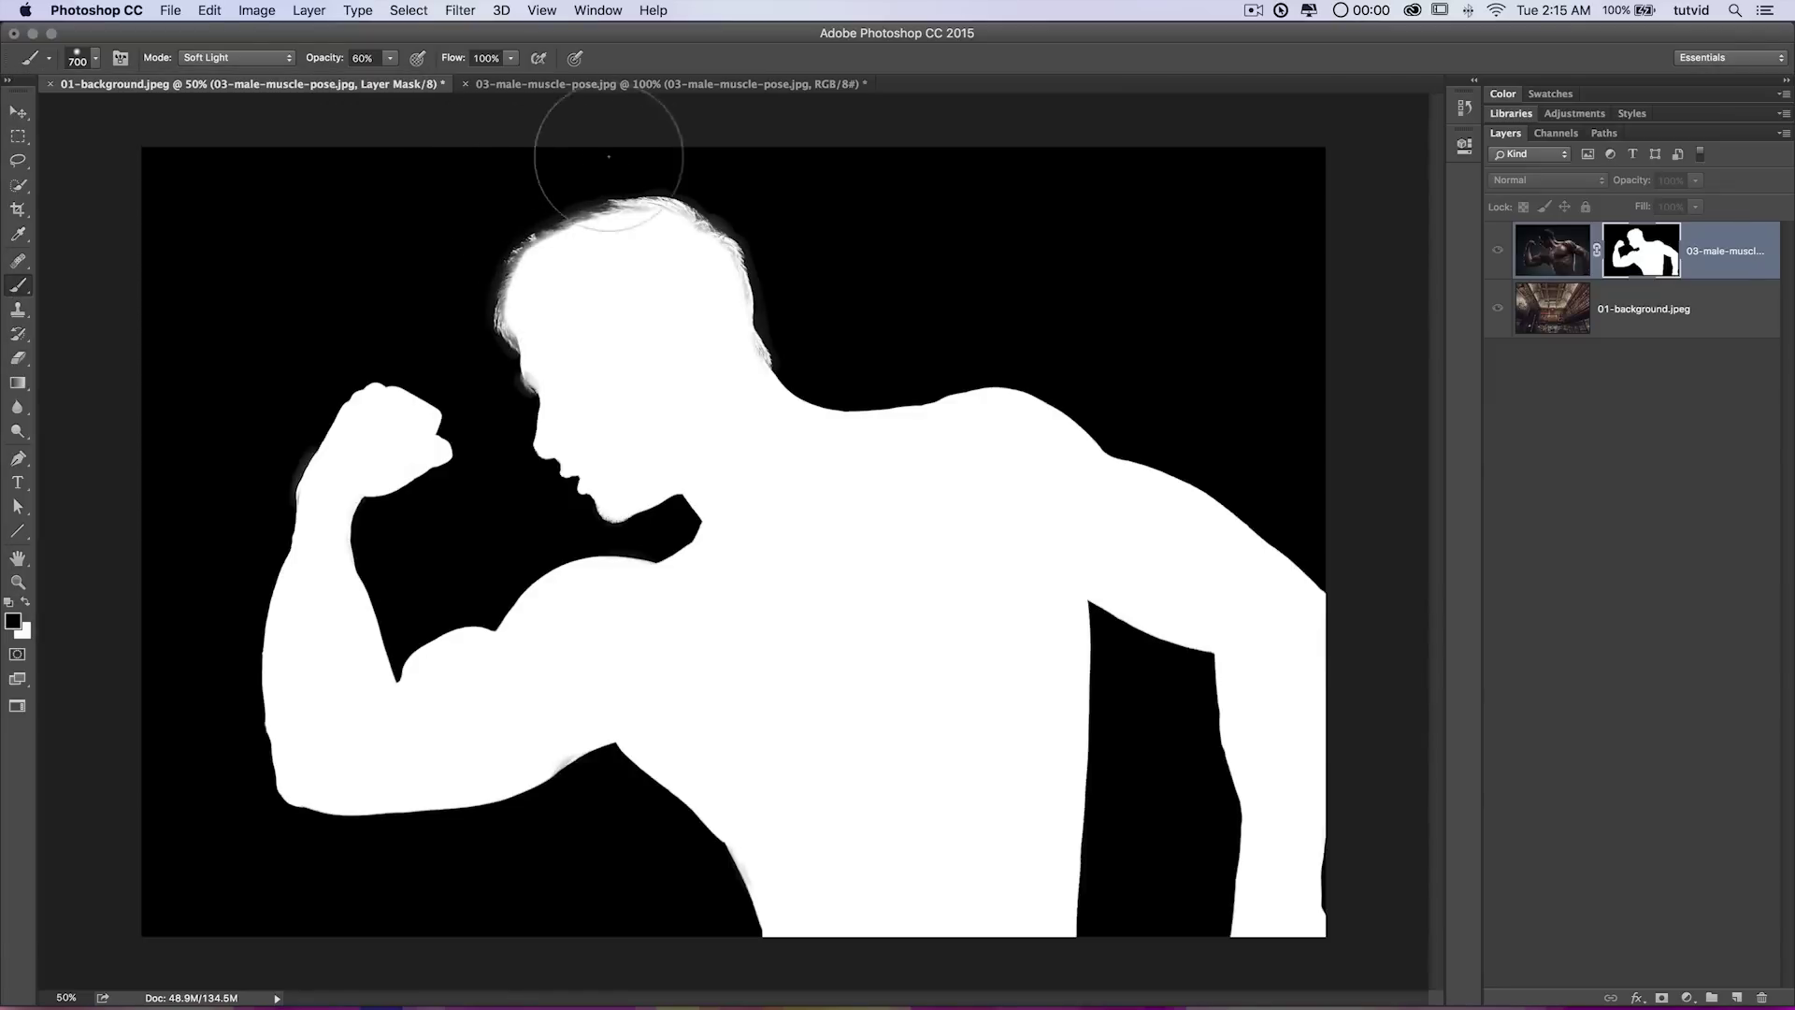
# Leave the mask-only view and set the mask brush to 125 px with black as the foreground color.
pyautogui.keyDown('alt'); pyautogui.click(1663, 264); pyautogui.keyUp('alt')
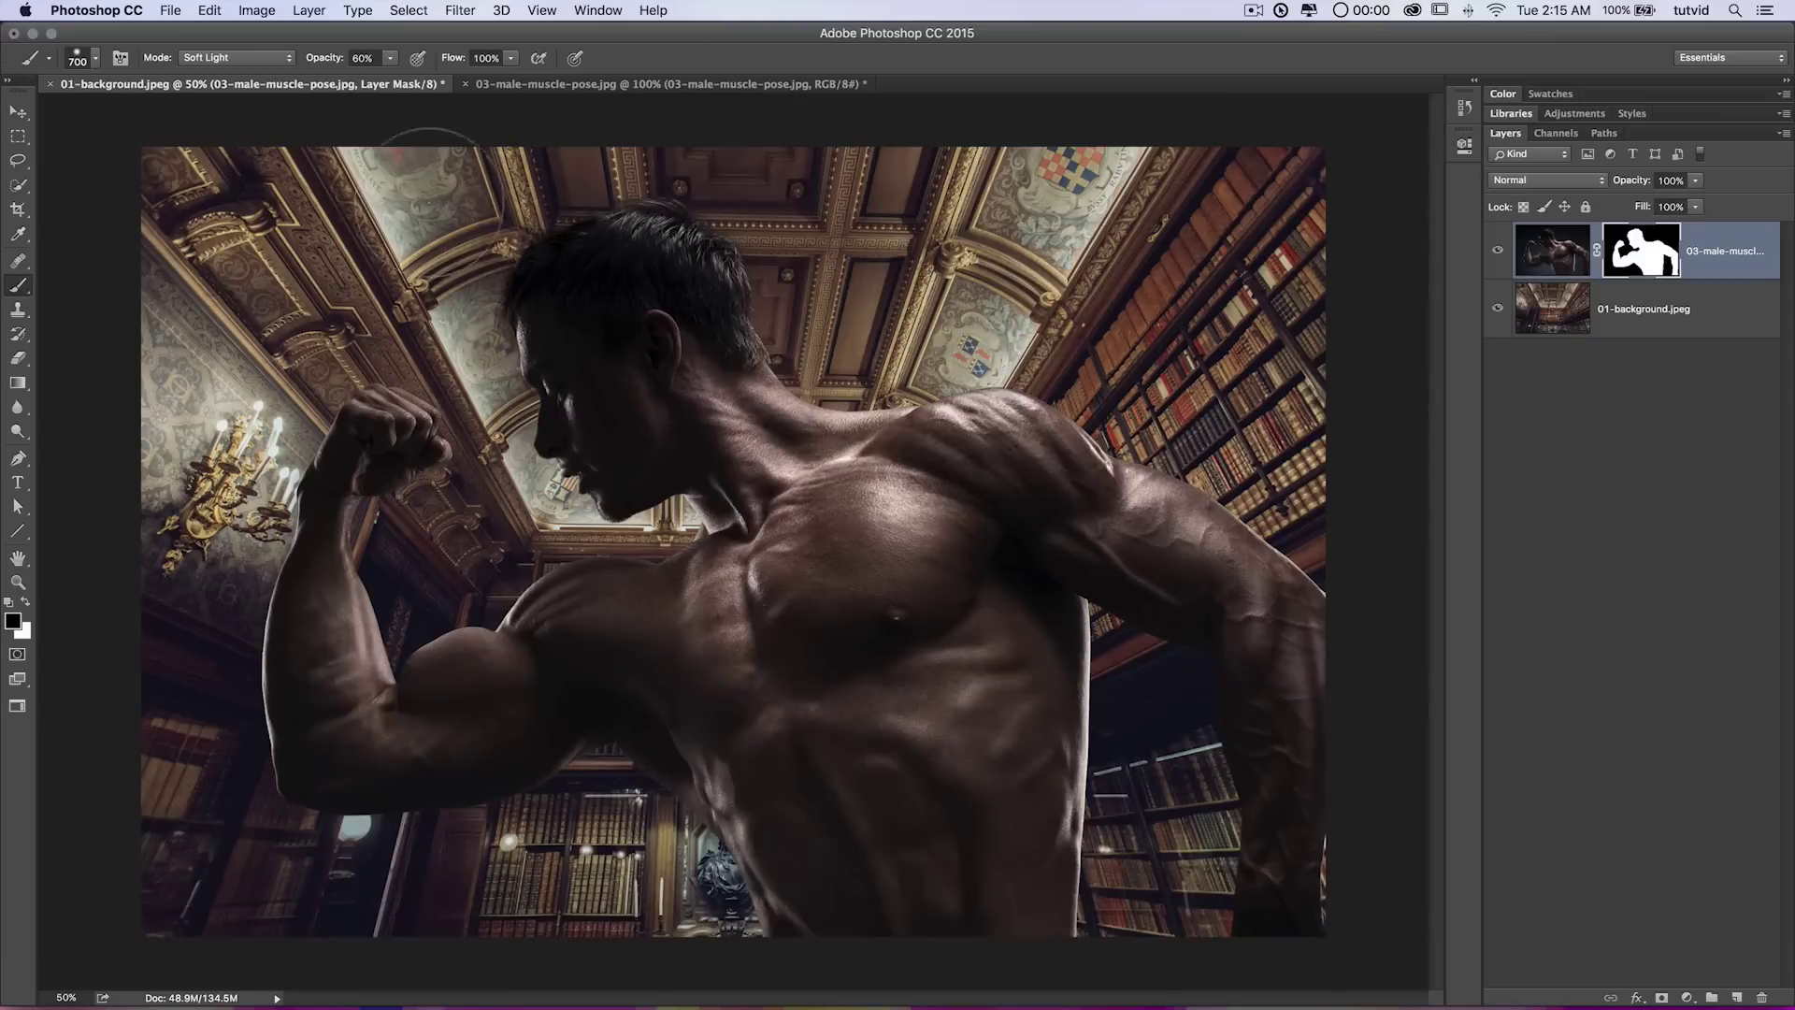
pyautogui.click(25, 601)
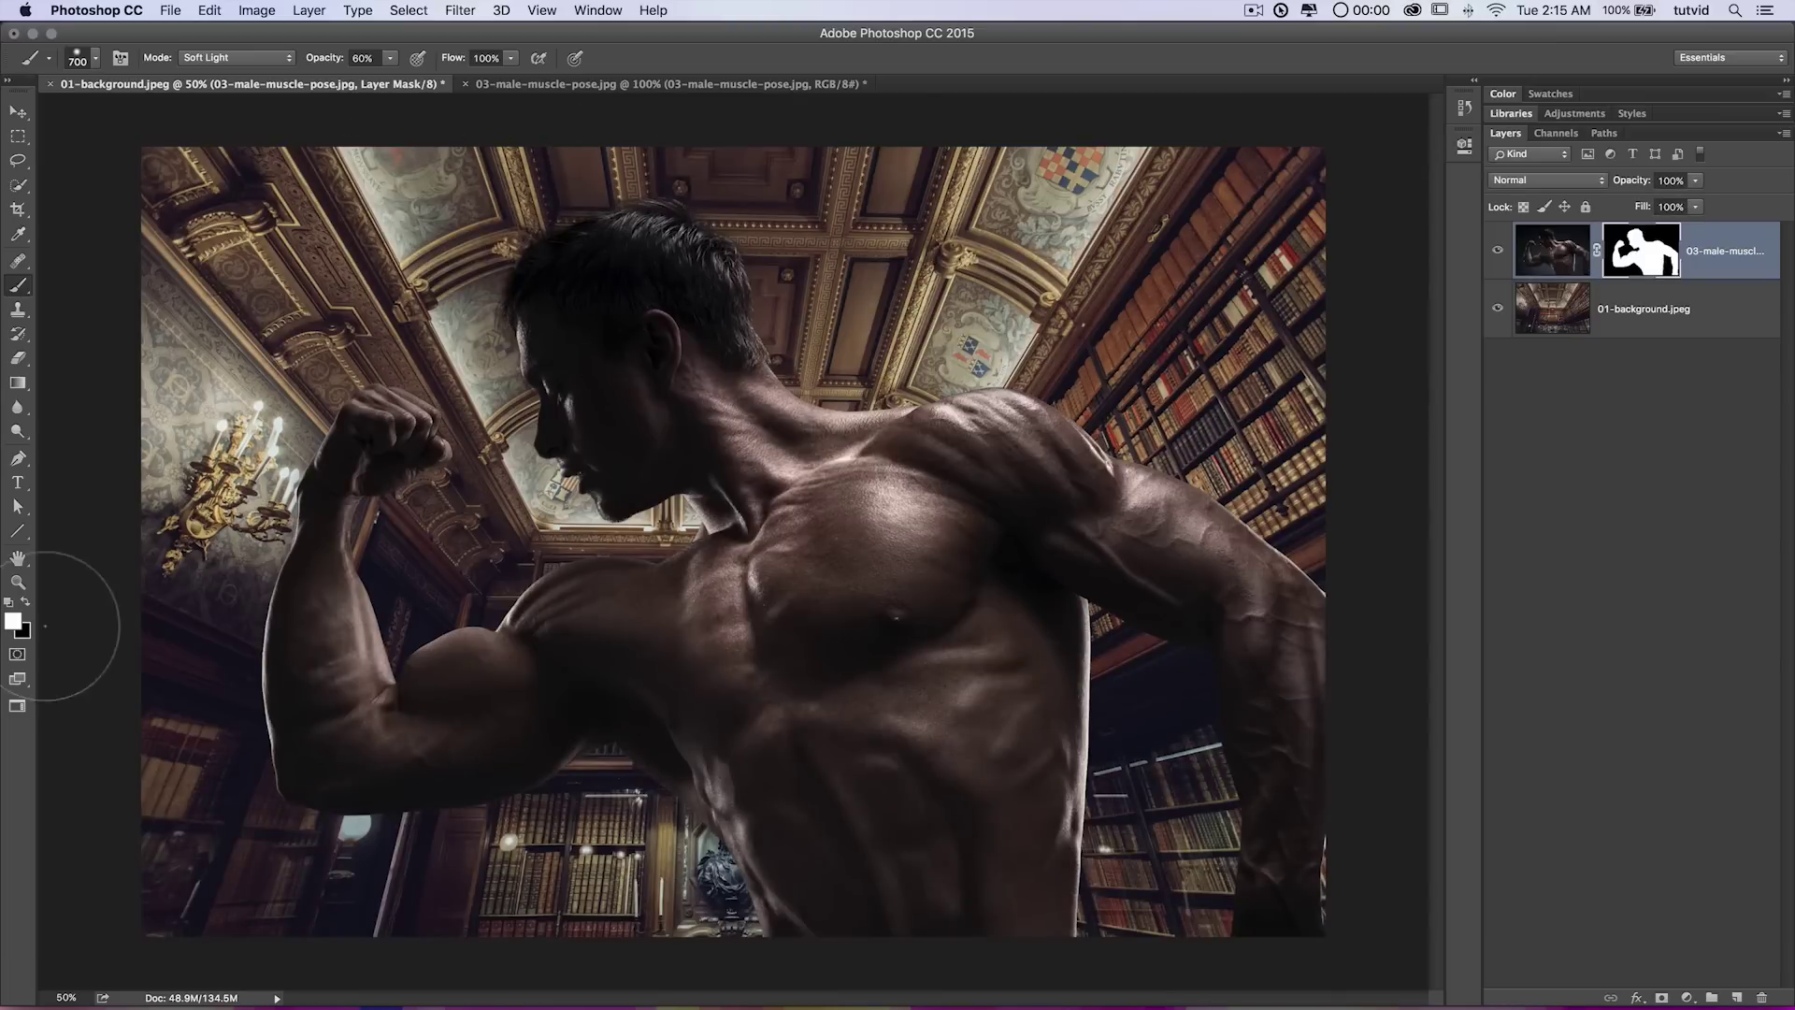
pyautogui.moveTo(545, 265)
pyautogui.mouseDown()
pyautogui.moveTo(647, 232)
pyautogui.moveTo(711, 265)
pyautogui.moveTo(708, 344)
pyautogui.mouseUp()
pyautogui.press('z')
pyautogui.click(706, 220)
pyautogui.click(706, 218)
pyautogui.click(706, 218)
pyautogui.moveTo(711, 276)
pyautogui.mouseDown()
pyautogui.moveTo(954, 513)
pyautogui.moveTo(1002, 470)
pyautogui.mouseUp()
pyautogui.press('b')
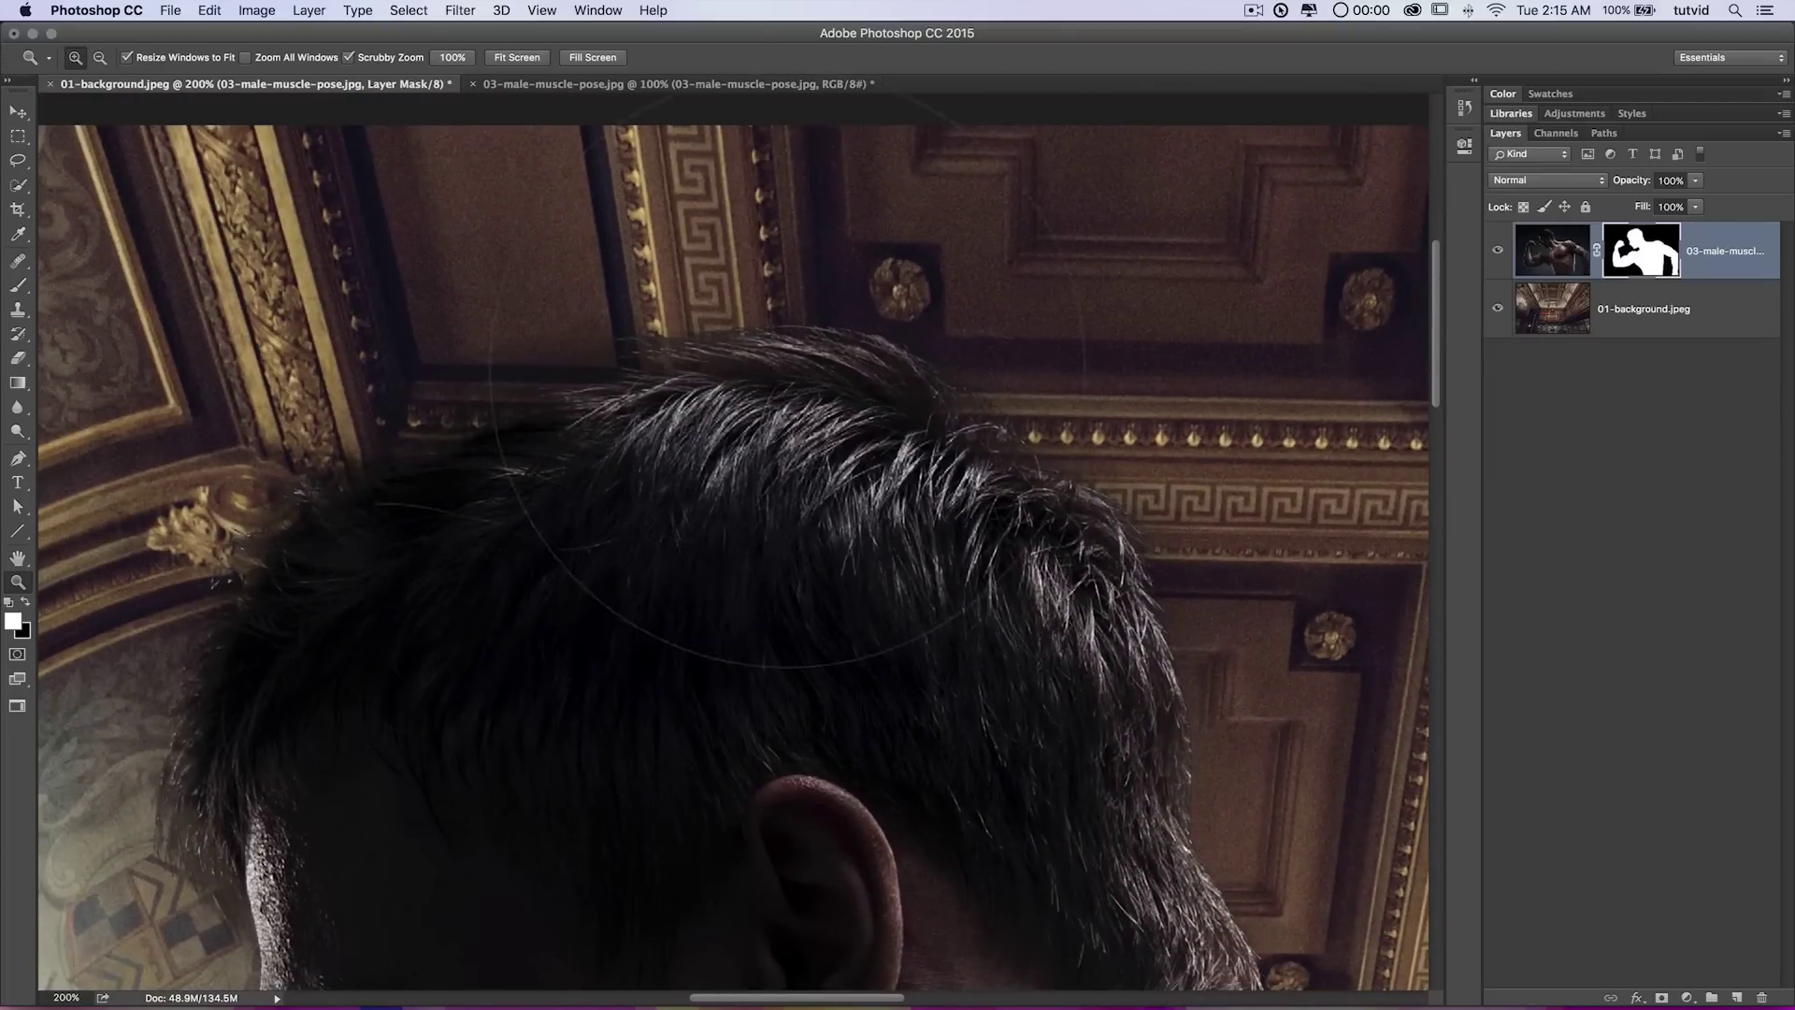
pyautogui.press('x')
pyautogui.press('[')
pyautogui.press('[')
pyautogui.press('[')
pyautogui.press('[')
pyautogui.press('[')
pyautogui.press('[')
pyautogui.press('[')
pyautogui.press('[')
pyautogui.press('[')
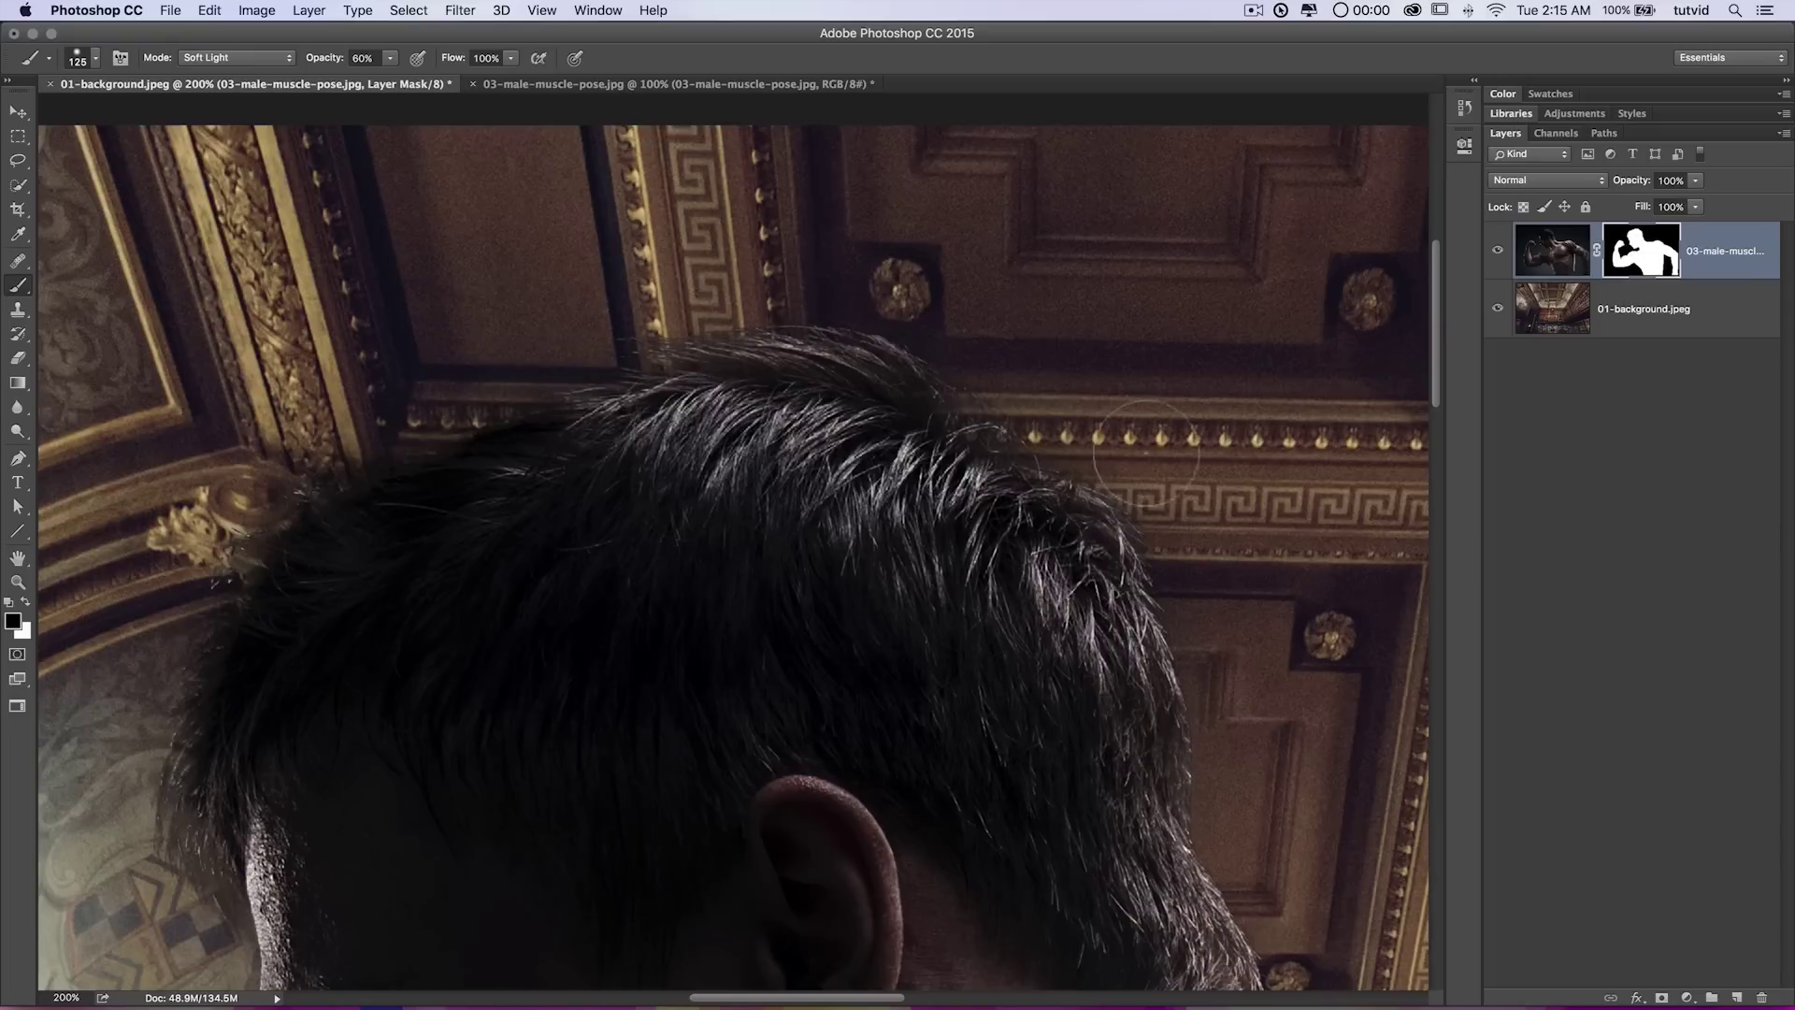
# Examine the man's cutout edges along the hair, face, shoulder and raised arm.
pyautogui.scroll(-5, 281, 561)
pyautogui.hscroll(-4, 280, 561)
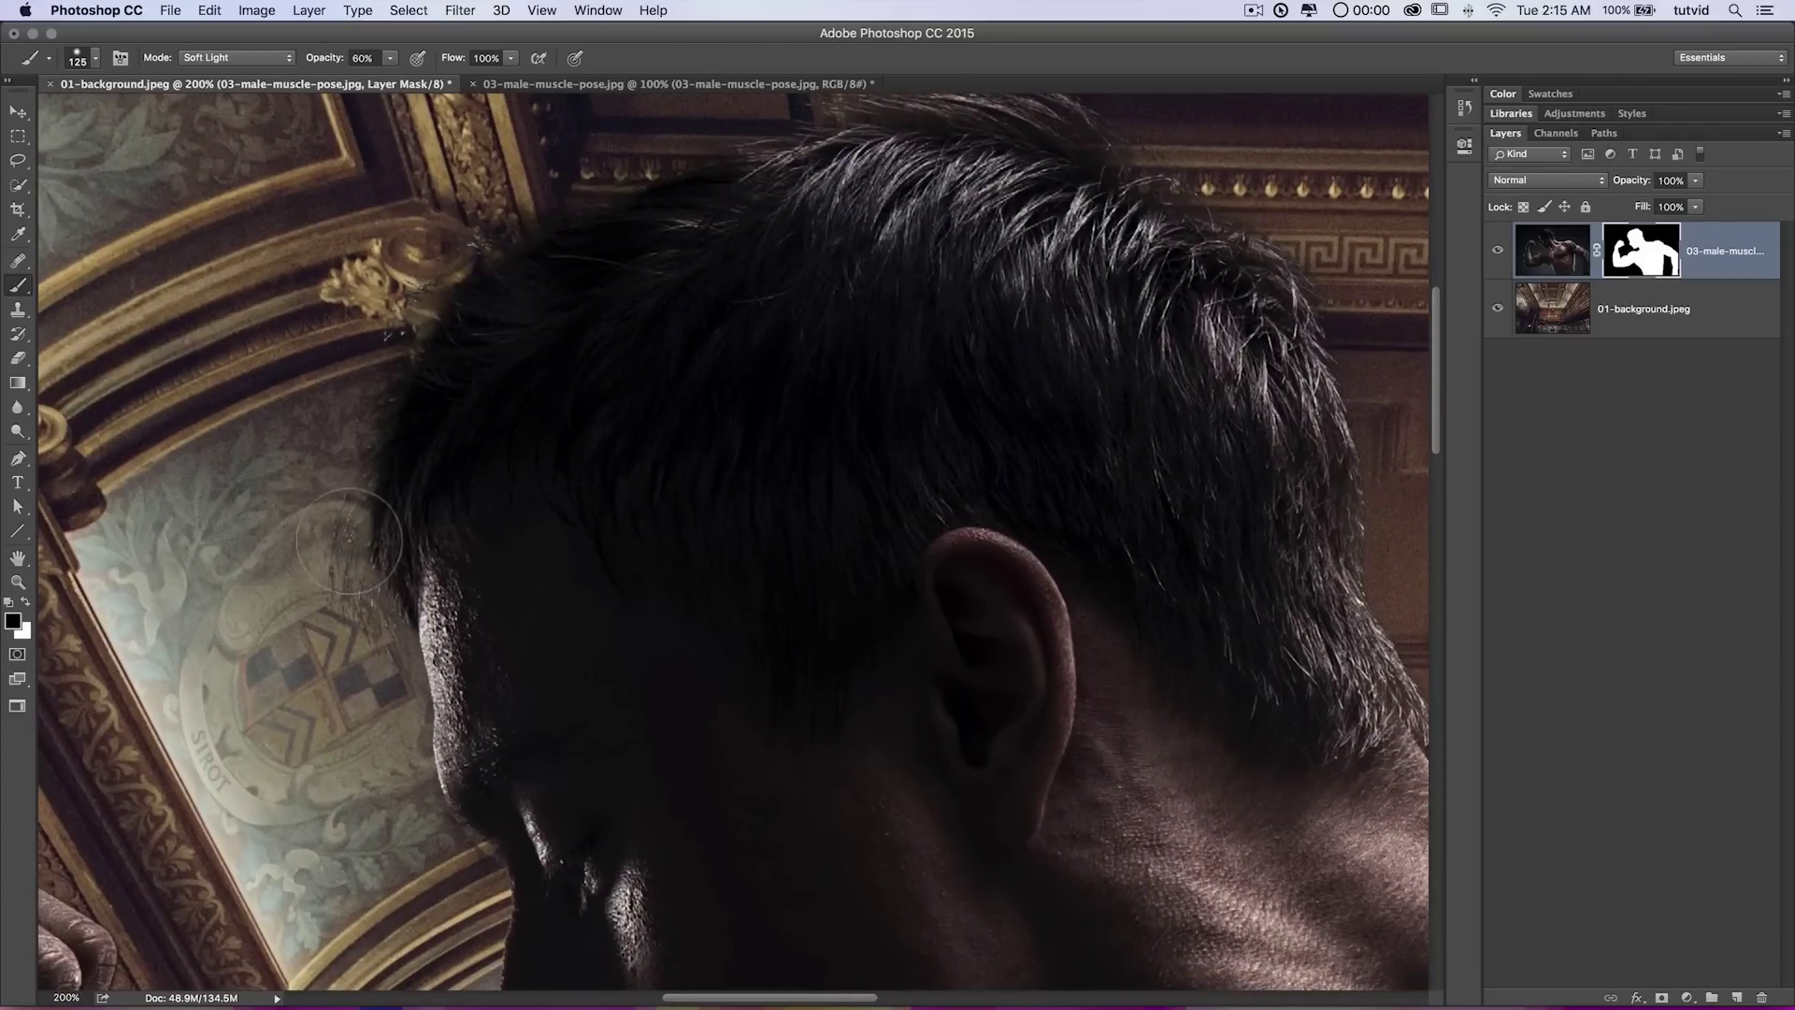
pyautogui.moveTo(387, 792); pyautogui.dragTo(421, 317)
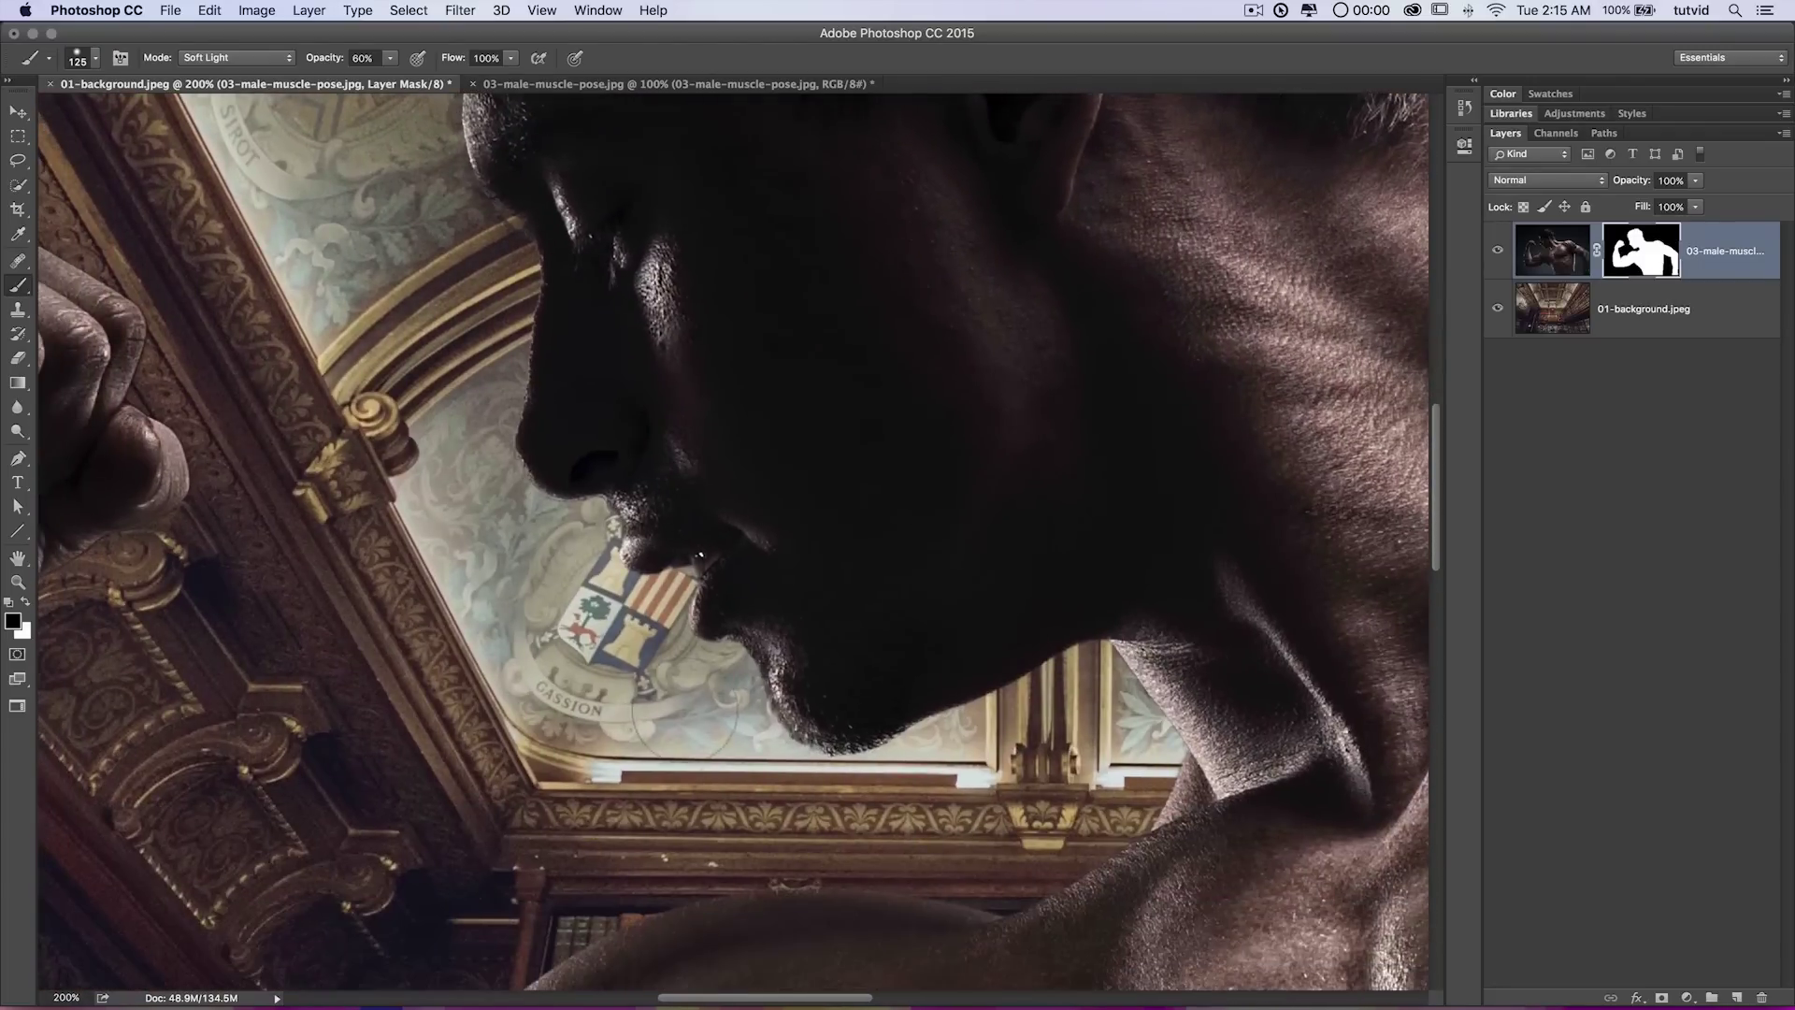
pyautogui.scroll(-6, 879, 687)
pyautogui.hscroll(-5, 879, 687)
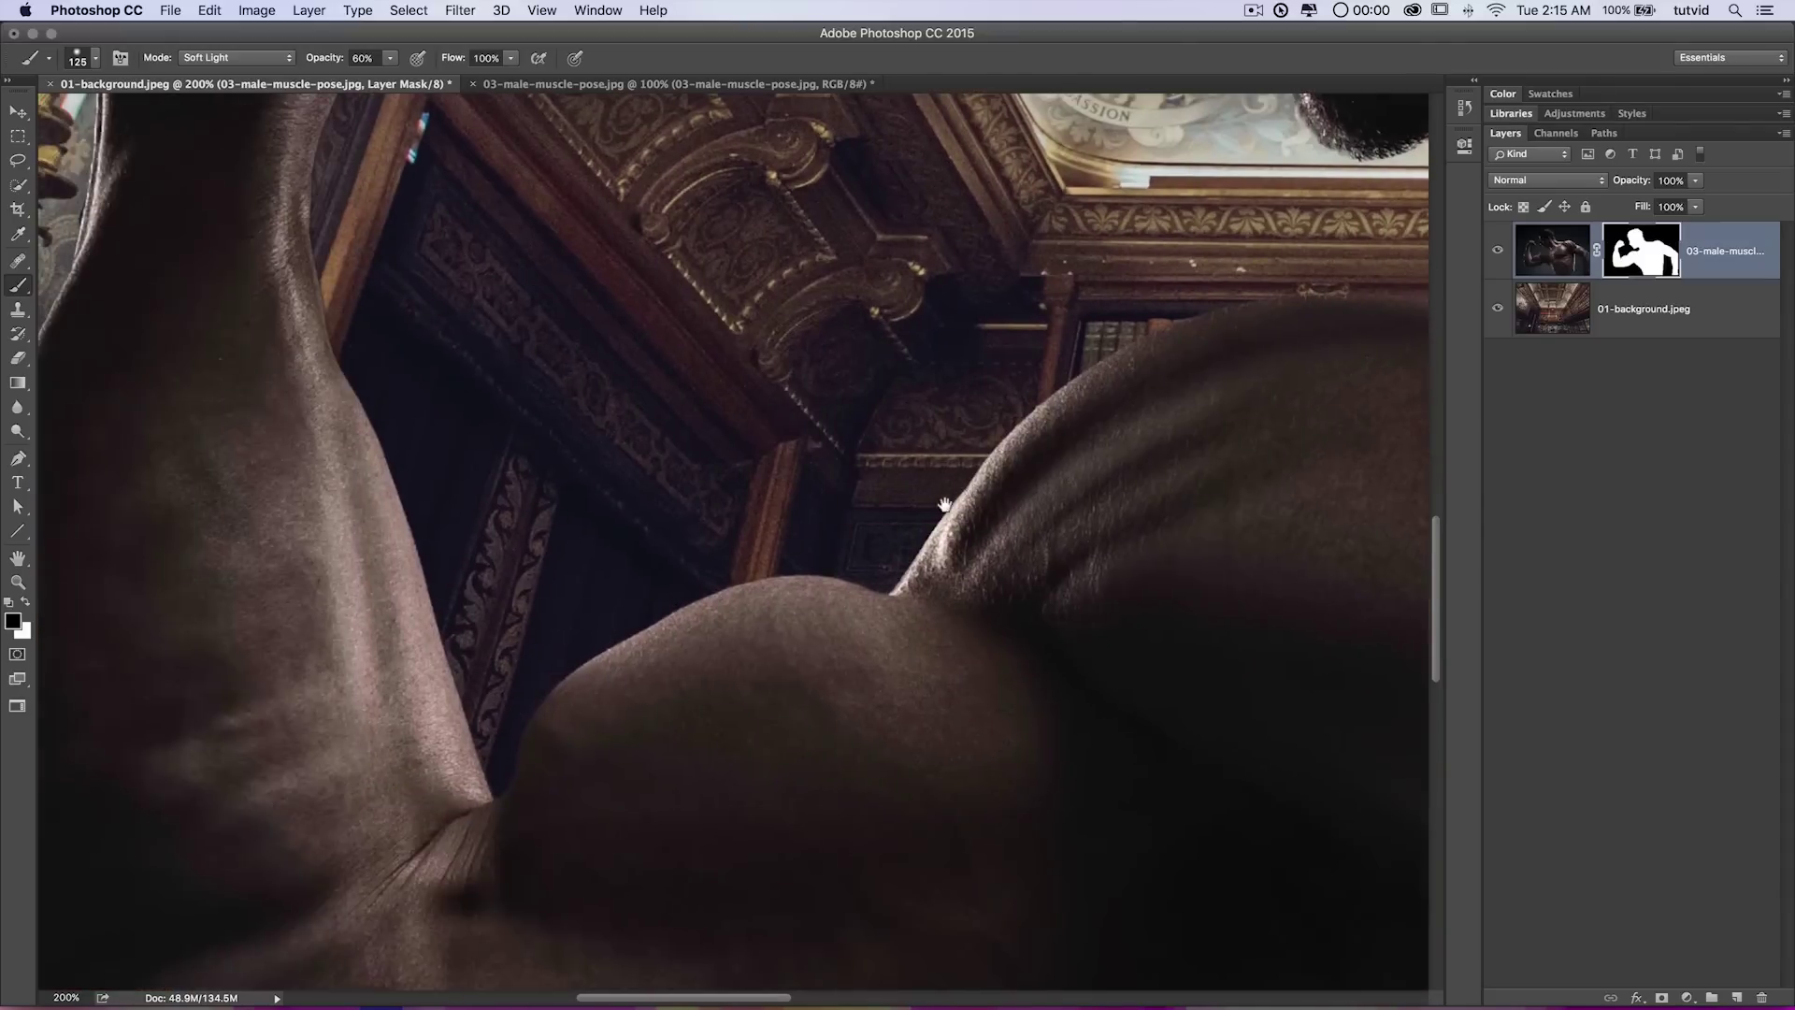
pyautogui.hscroll(-4, 823, 621)
pyautogui.scroll(2, 823, 622)
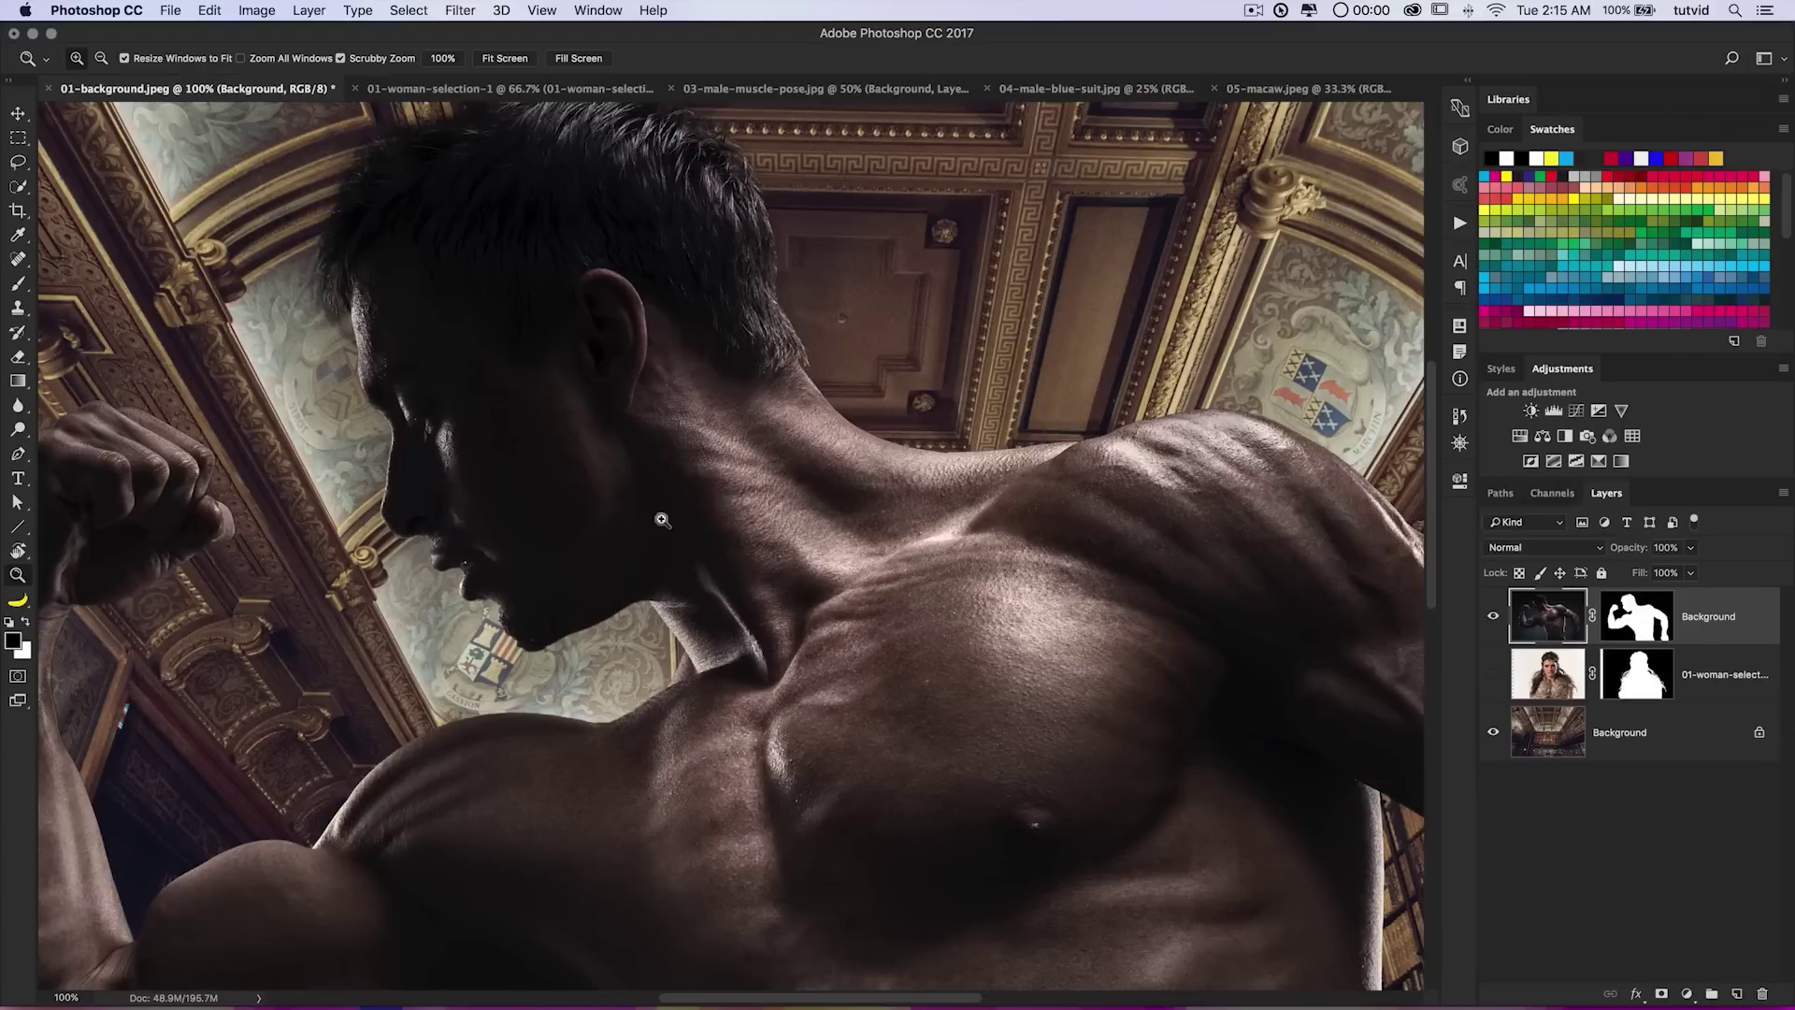
# Switch to Photoshop CC 2017, target the muscular man's layer mask and set the Brush tool's blend mode to Soft Light.
pyautogui.hscroll(-3, 662, 520)
pyautogui.scroll(-2, 662, 520)
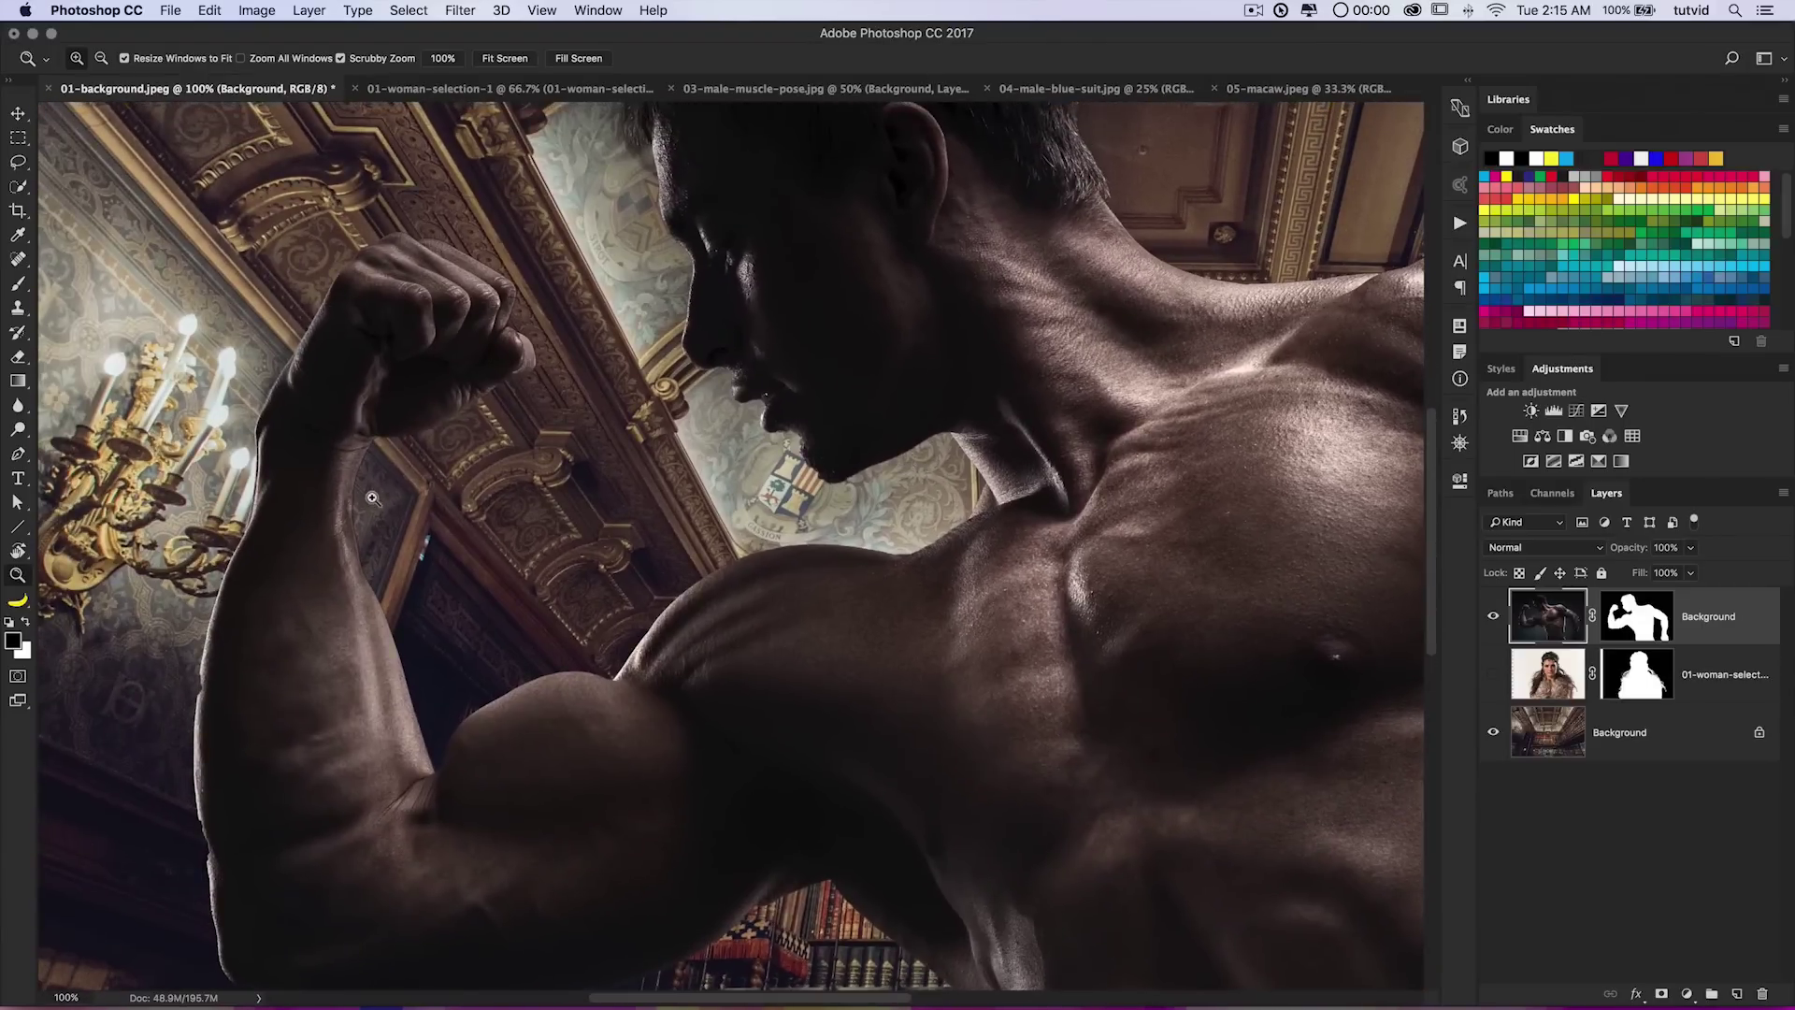
pyautogui.doubleClick(372, 498)
pyautogui.moveTo(395, 481); pyautogui.dragTo(572, 459)
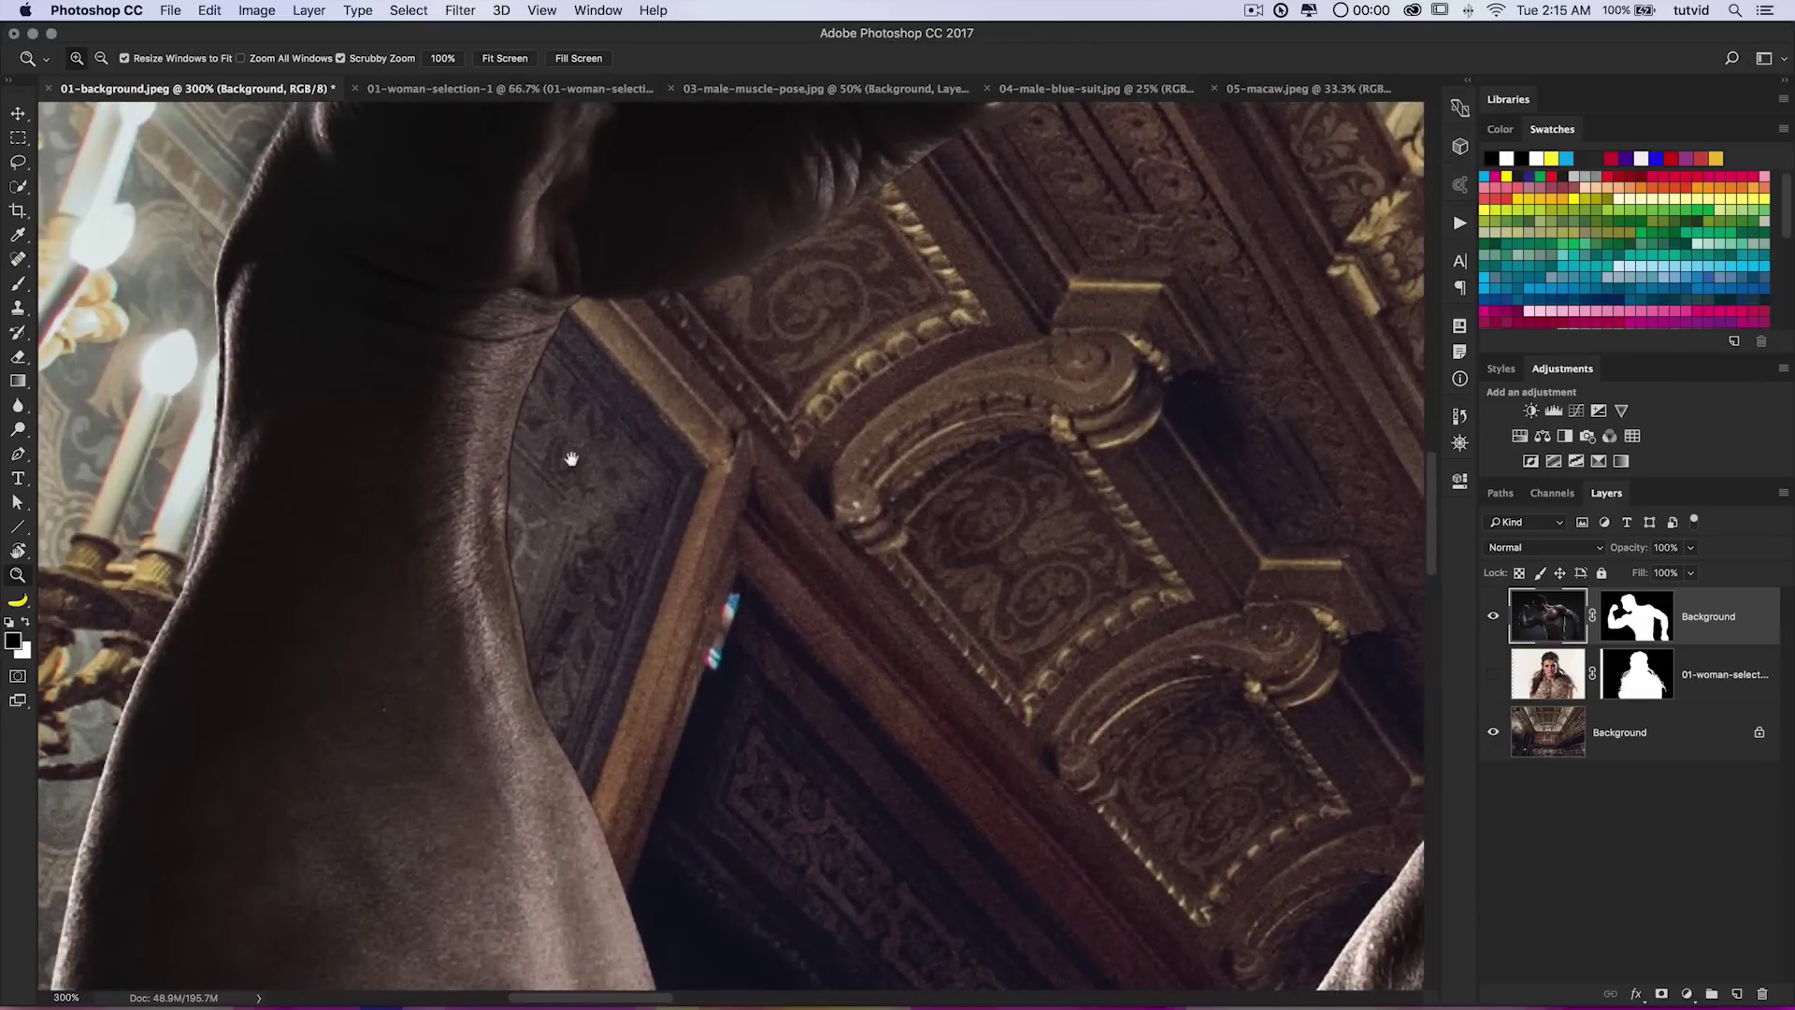
pyautogui.click(1632, 632)
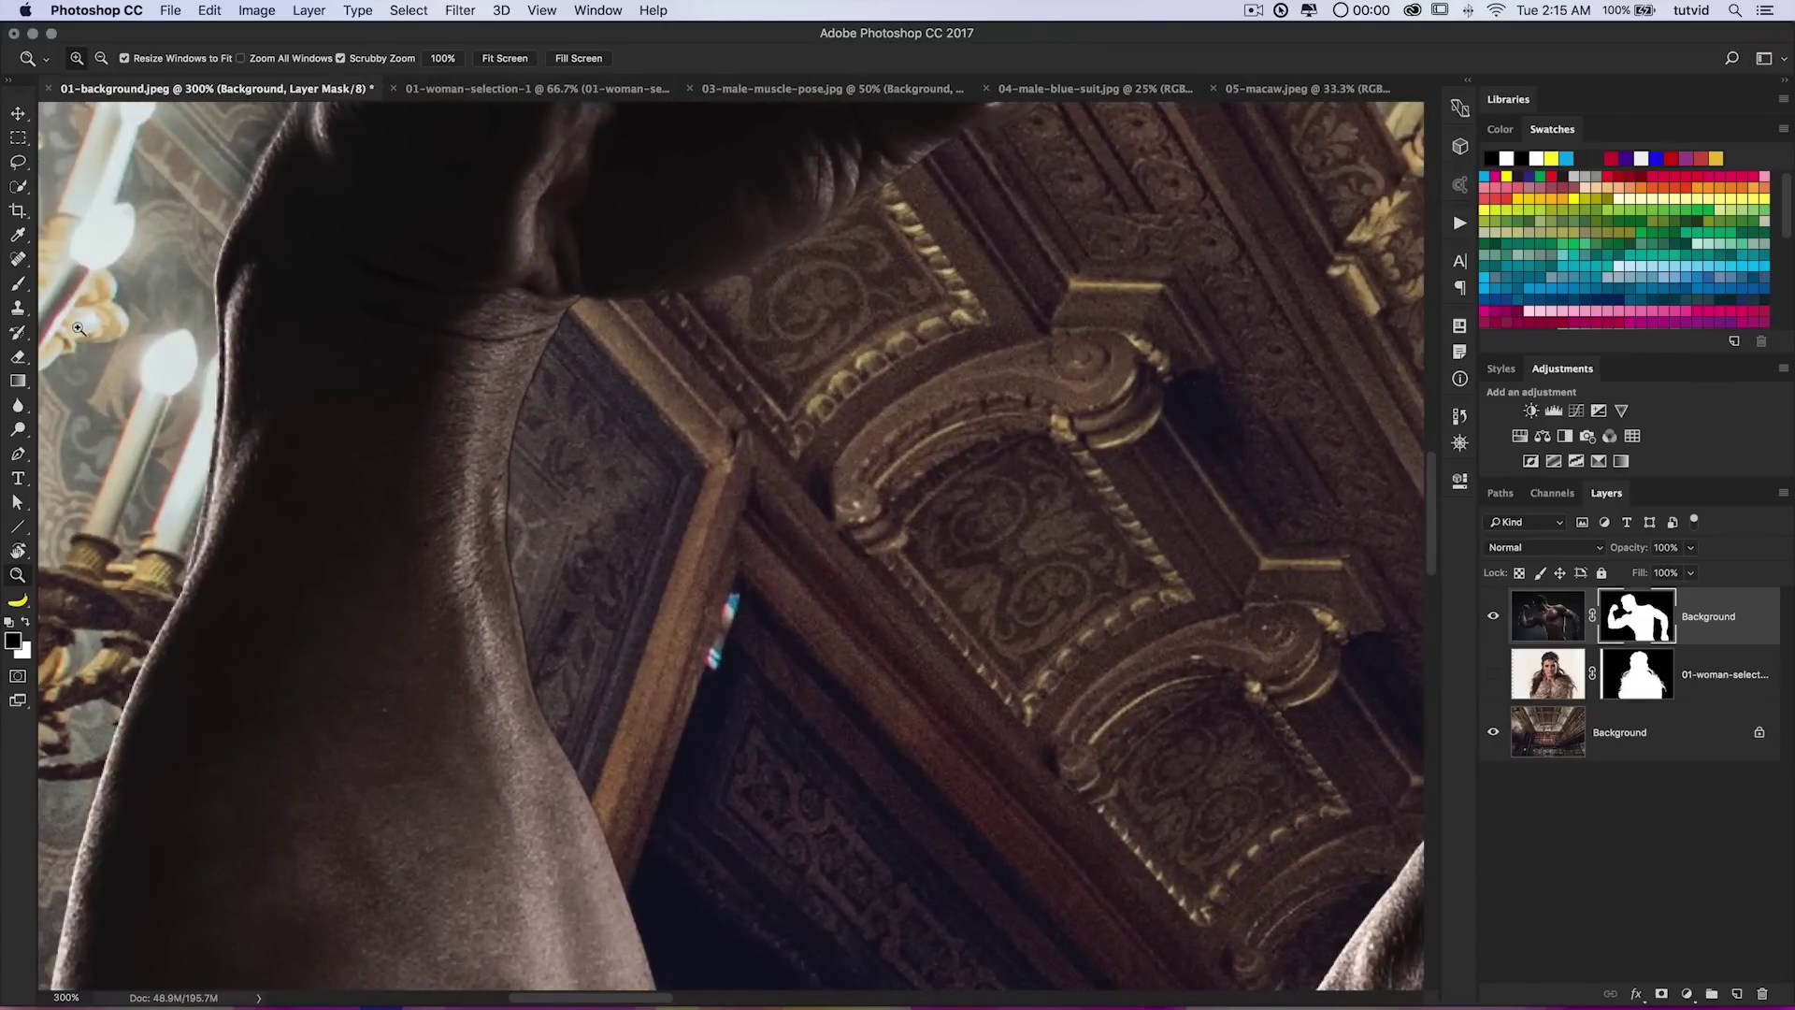
pyautogui.click(18, 283)
pyautogui.click(234, 58)
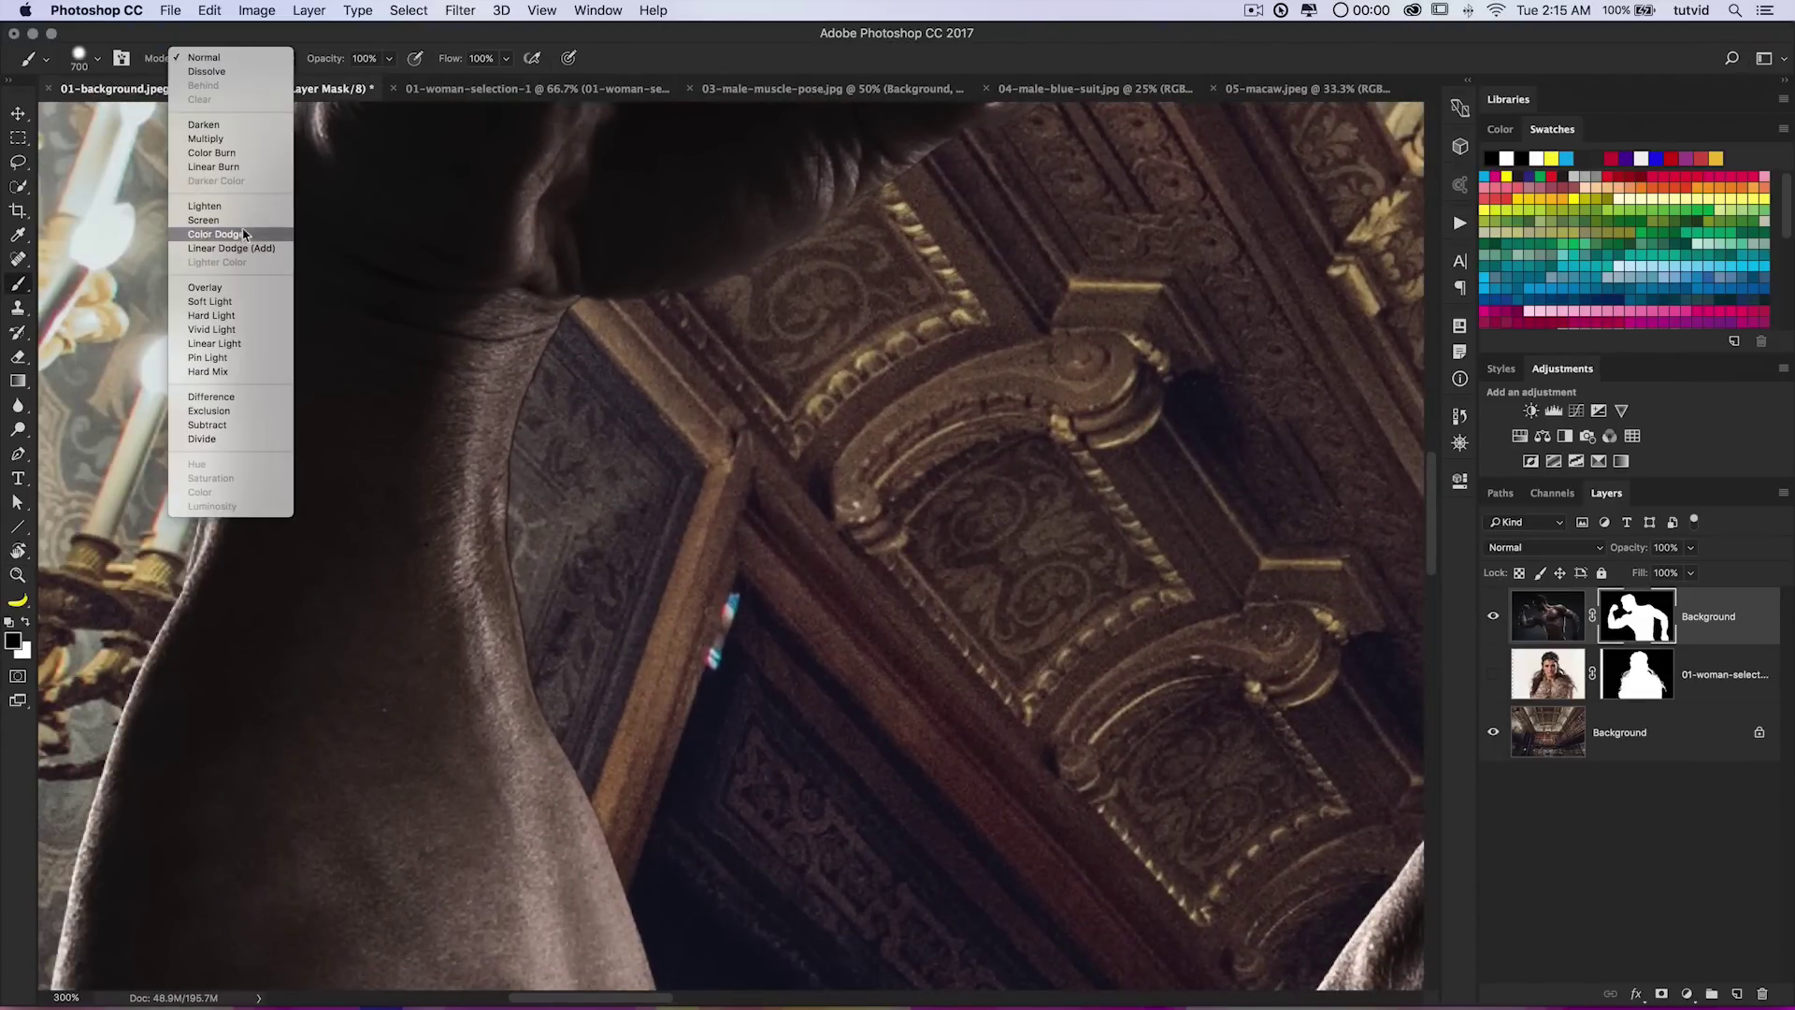
pyautogui.click(236, 299)
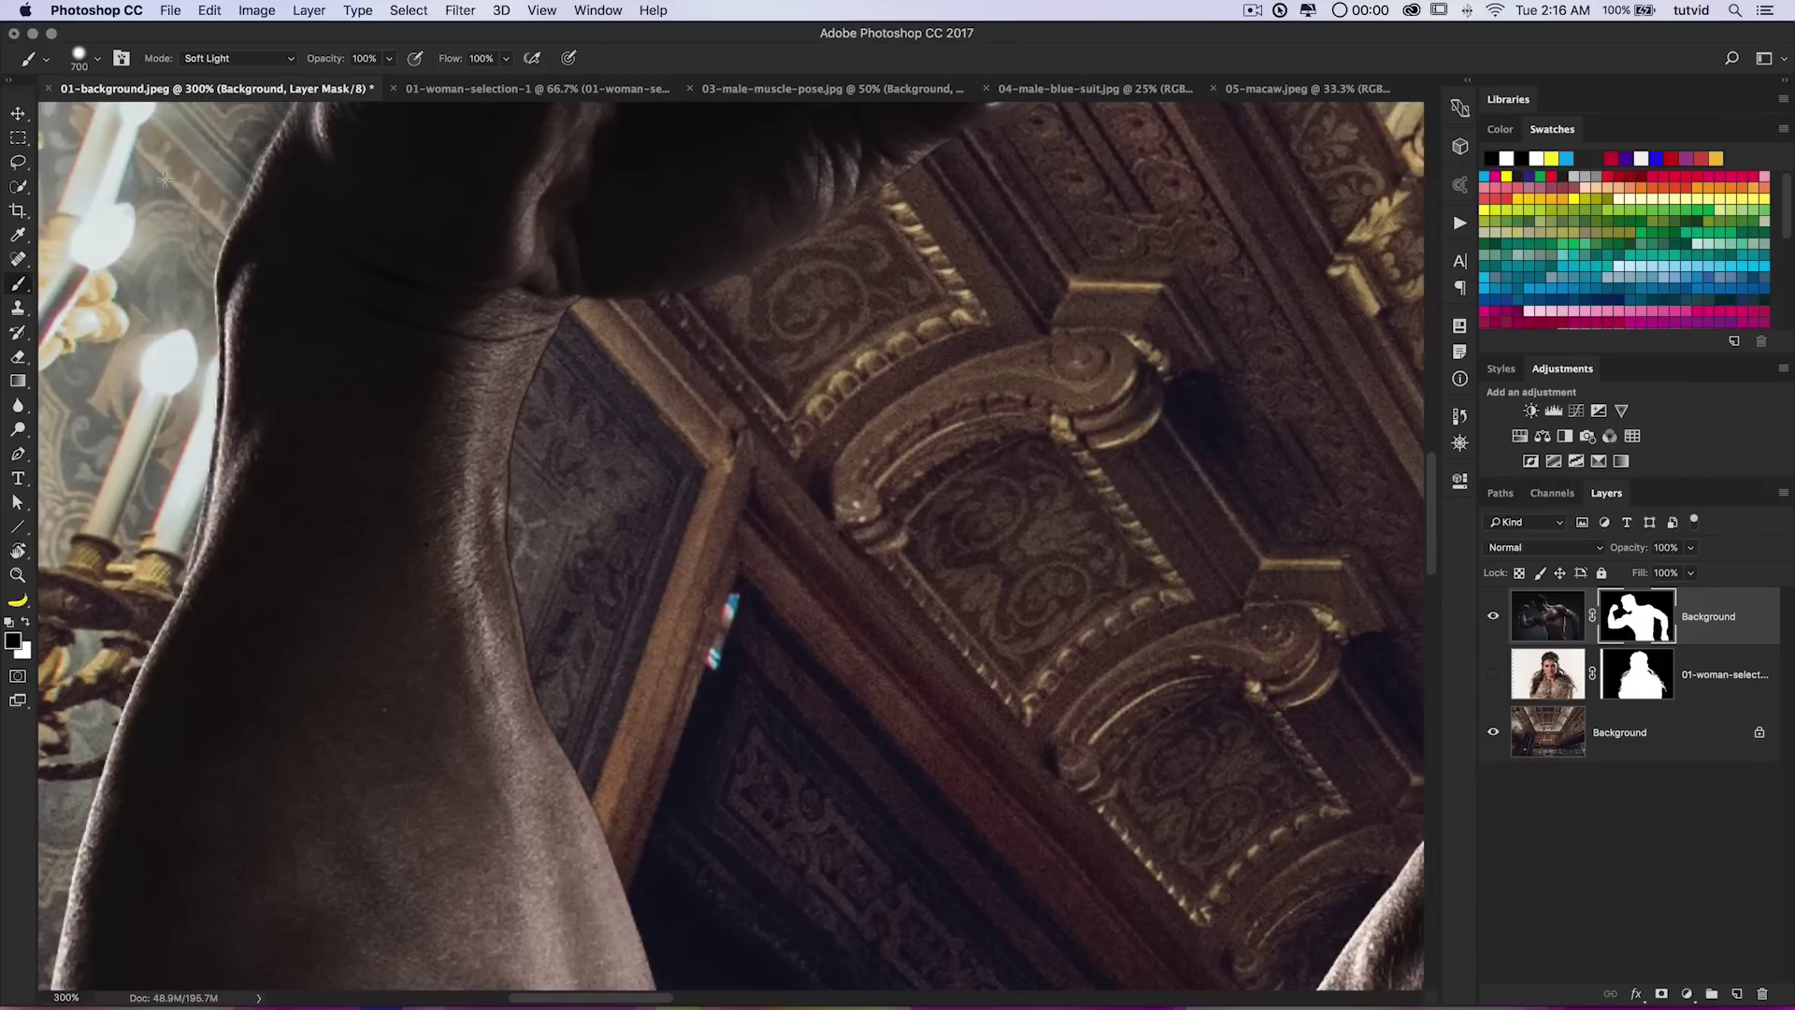
# Reduce the mask brush size to 100 px.
pyautogui.press('[')
pyautogui.press('[')
pyautogui.press('[')
pyautogui.press('[')
pyautogui.press('[')
pyautogui.press('[')
pyautogui.press('[')
pyautogui.press('[')
pyautogui.press('[')
pyautogui.press('[')
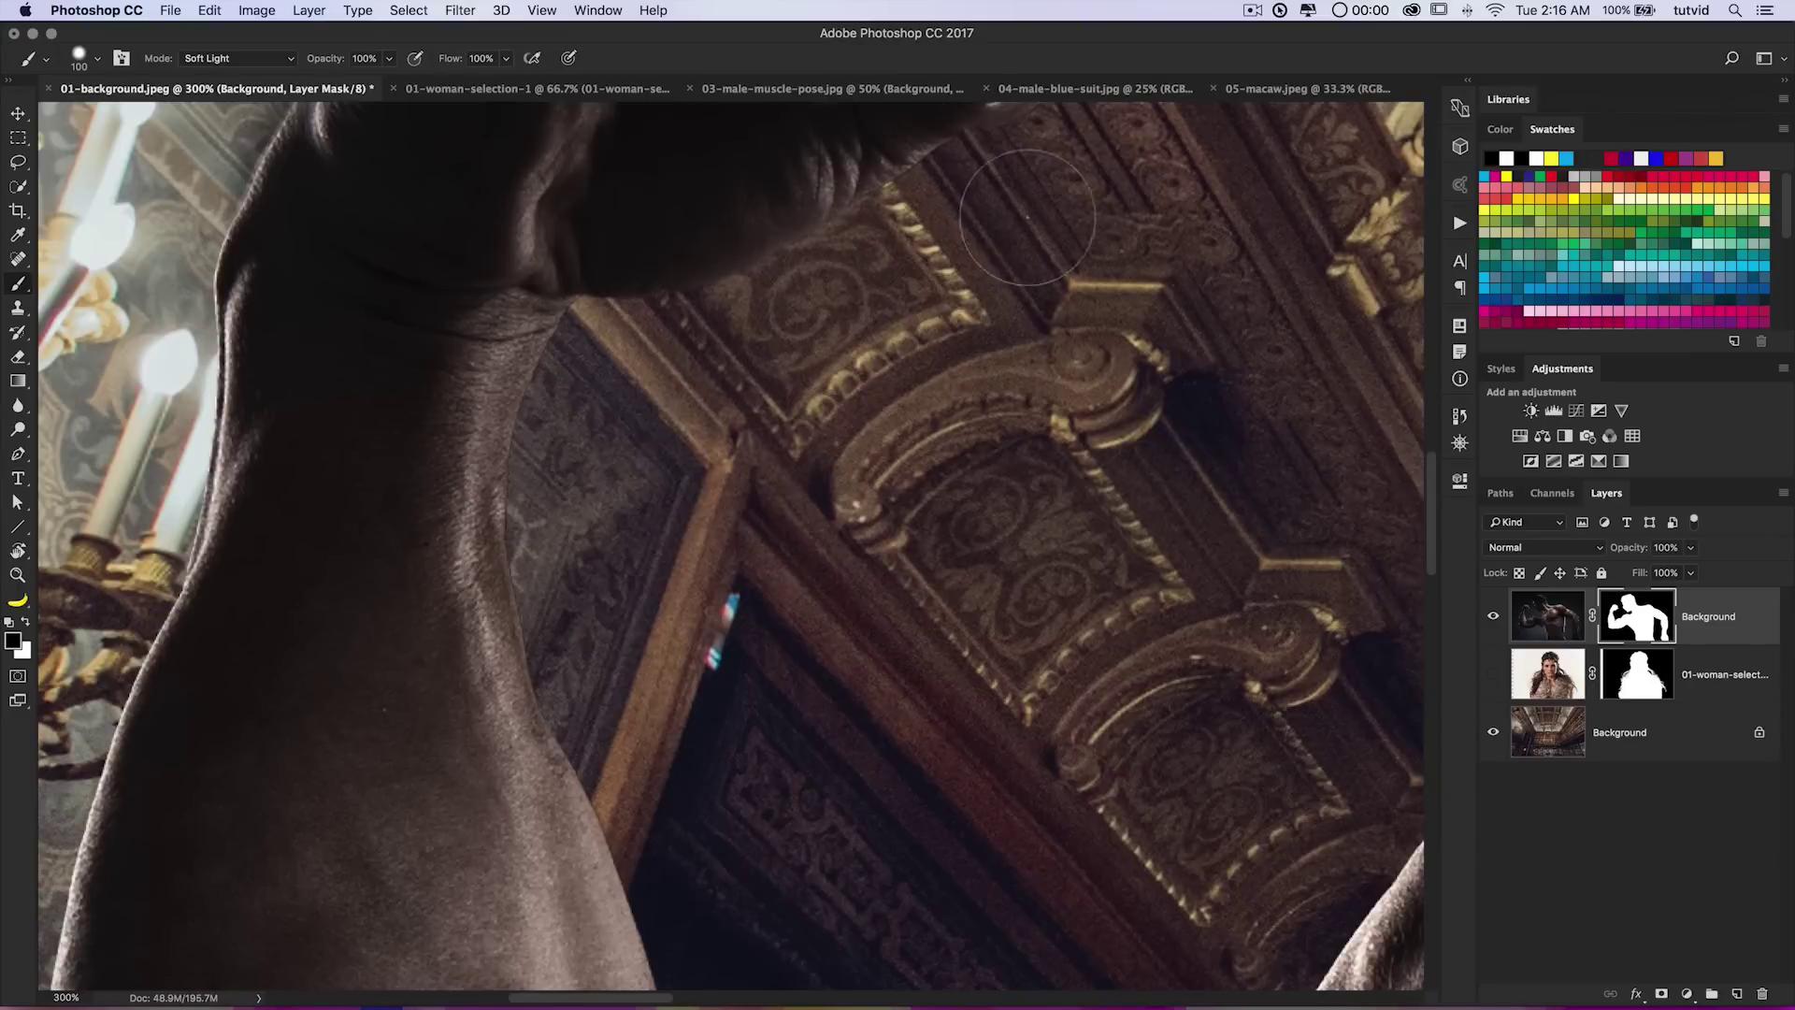
# Examine the cutout edges around the raised fist, forearm and hair in both the CC 2017 and CC 2015 composites.
pyautogui.moveTo(723, 388); pyautogui.dragTo(1109, 495)
pyautogui.moveTo(581, 520); pyautogui.dragTo(644, 896)
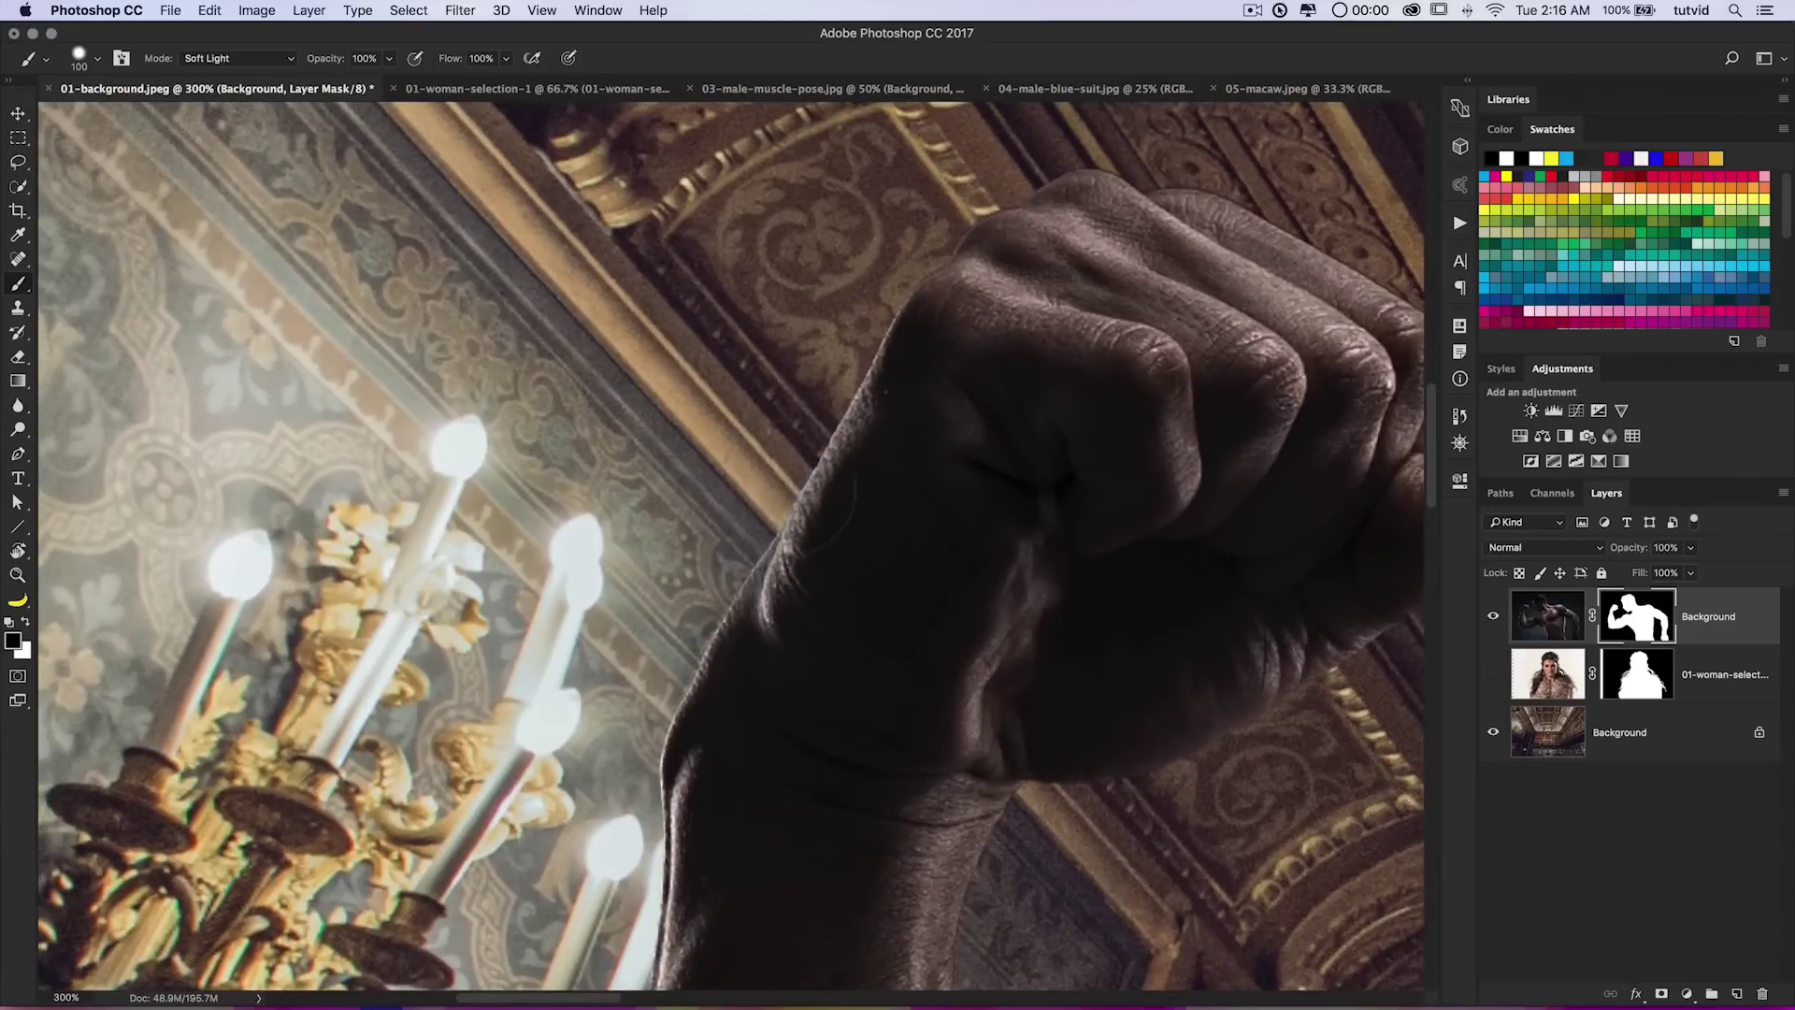
pyautogui.moveTo(776, 416); pyautogui.dragTo(661, 645)
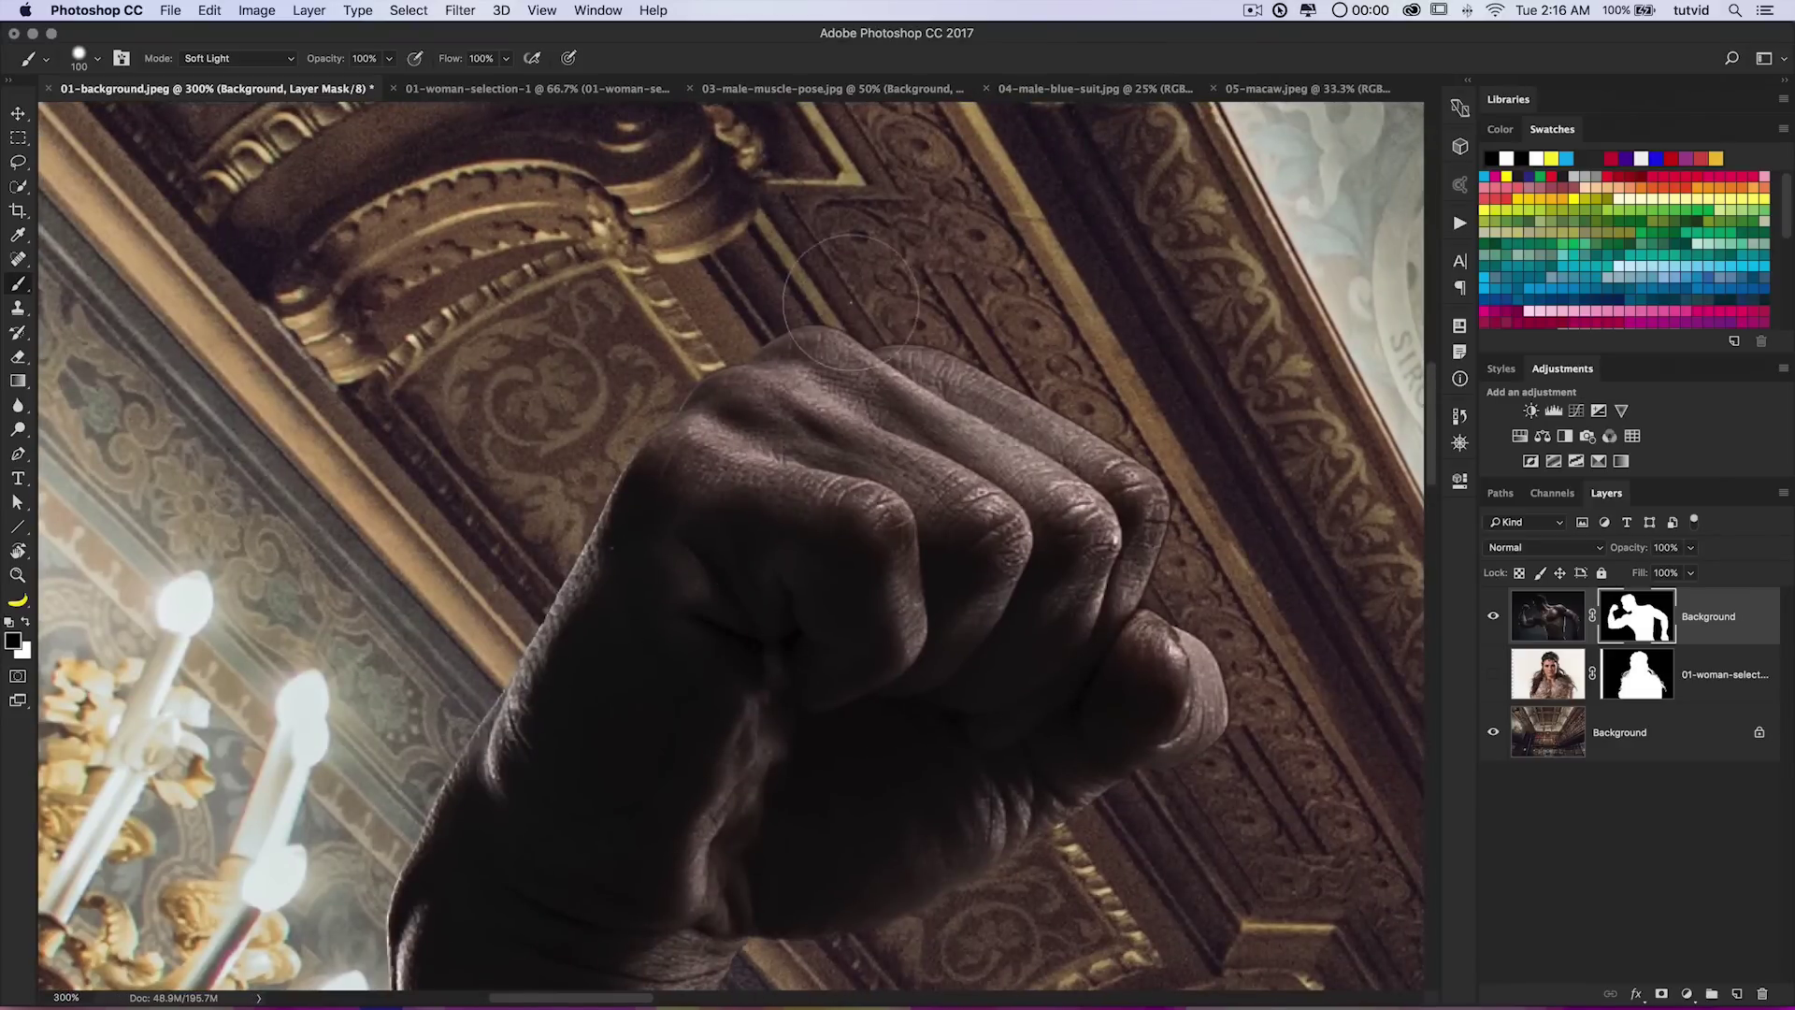
pyautogui.moveTo(1283, 707); pyautogui.dragTo(986, 422)
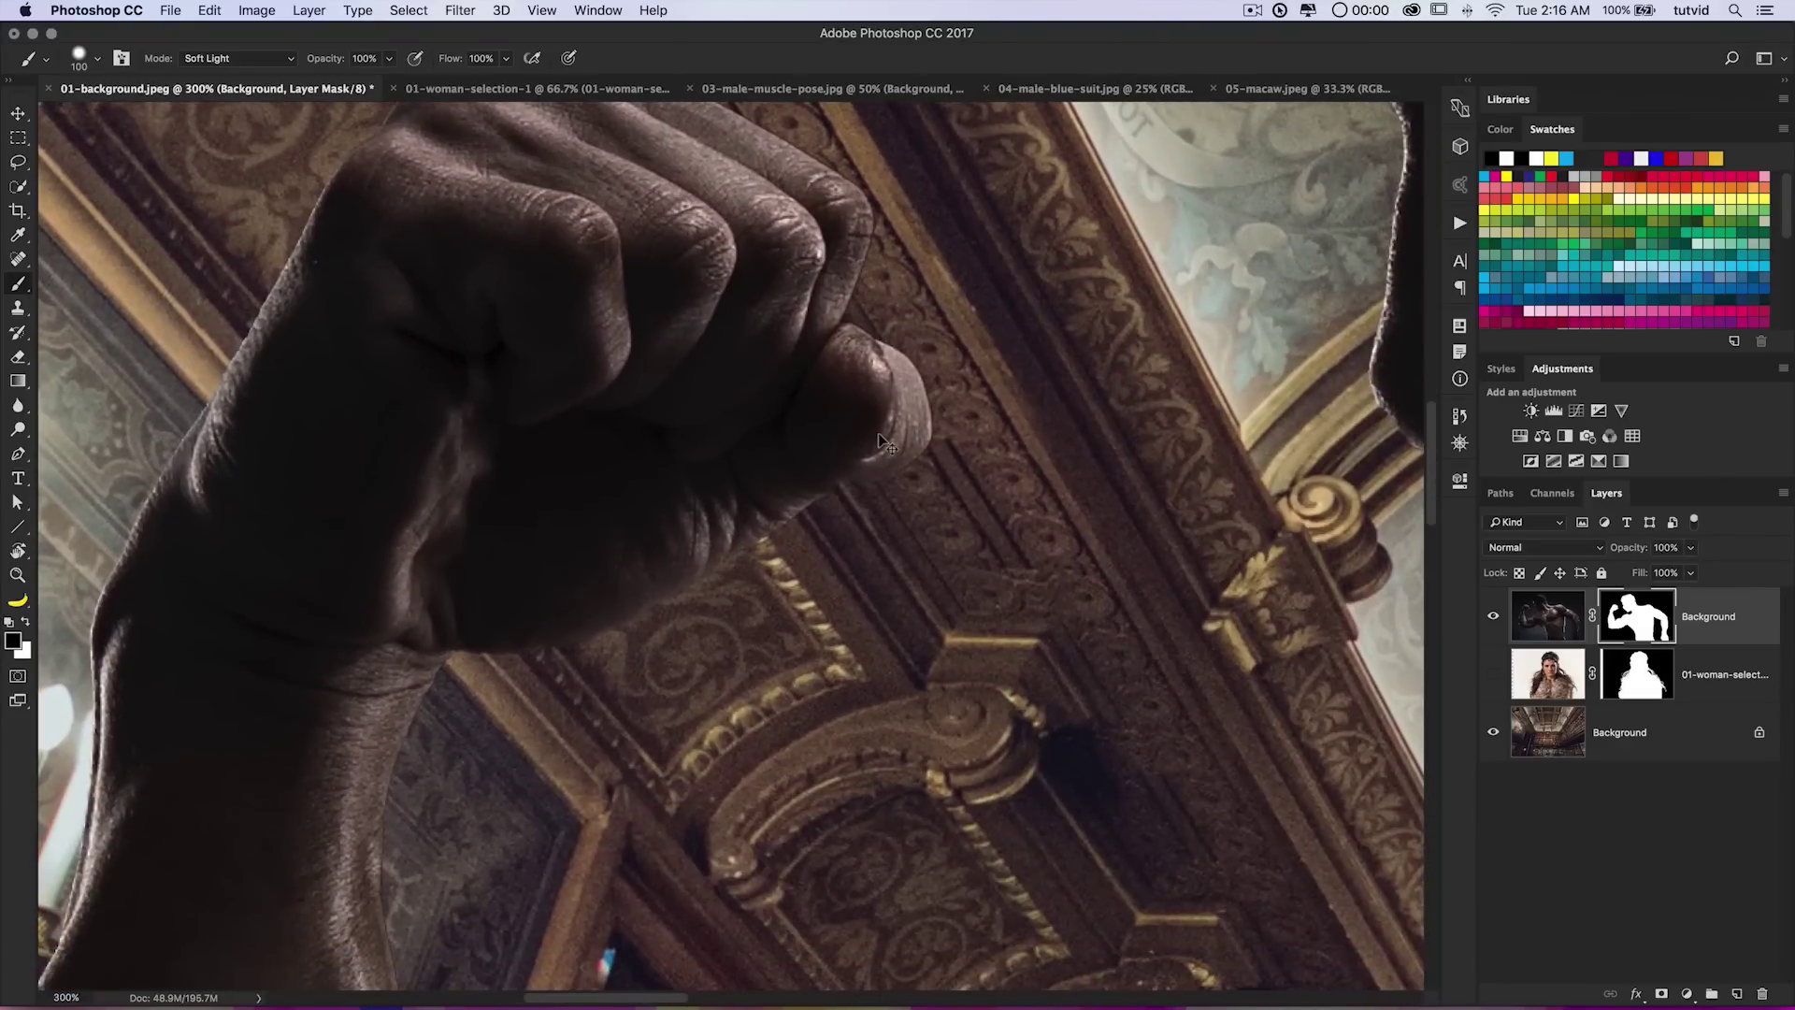
pyautogui.press('super+1')
pyautogui.moveTo(956, 411); pyautogui.dragTo(856, 510)
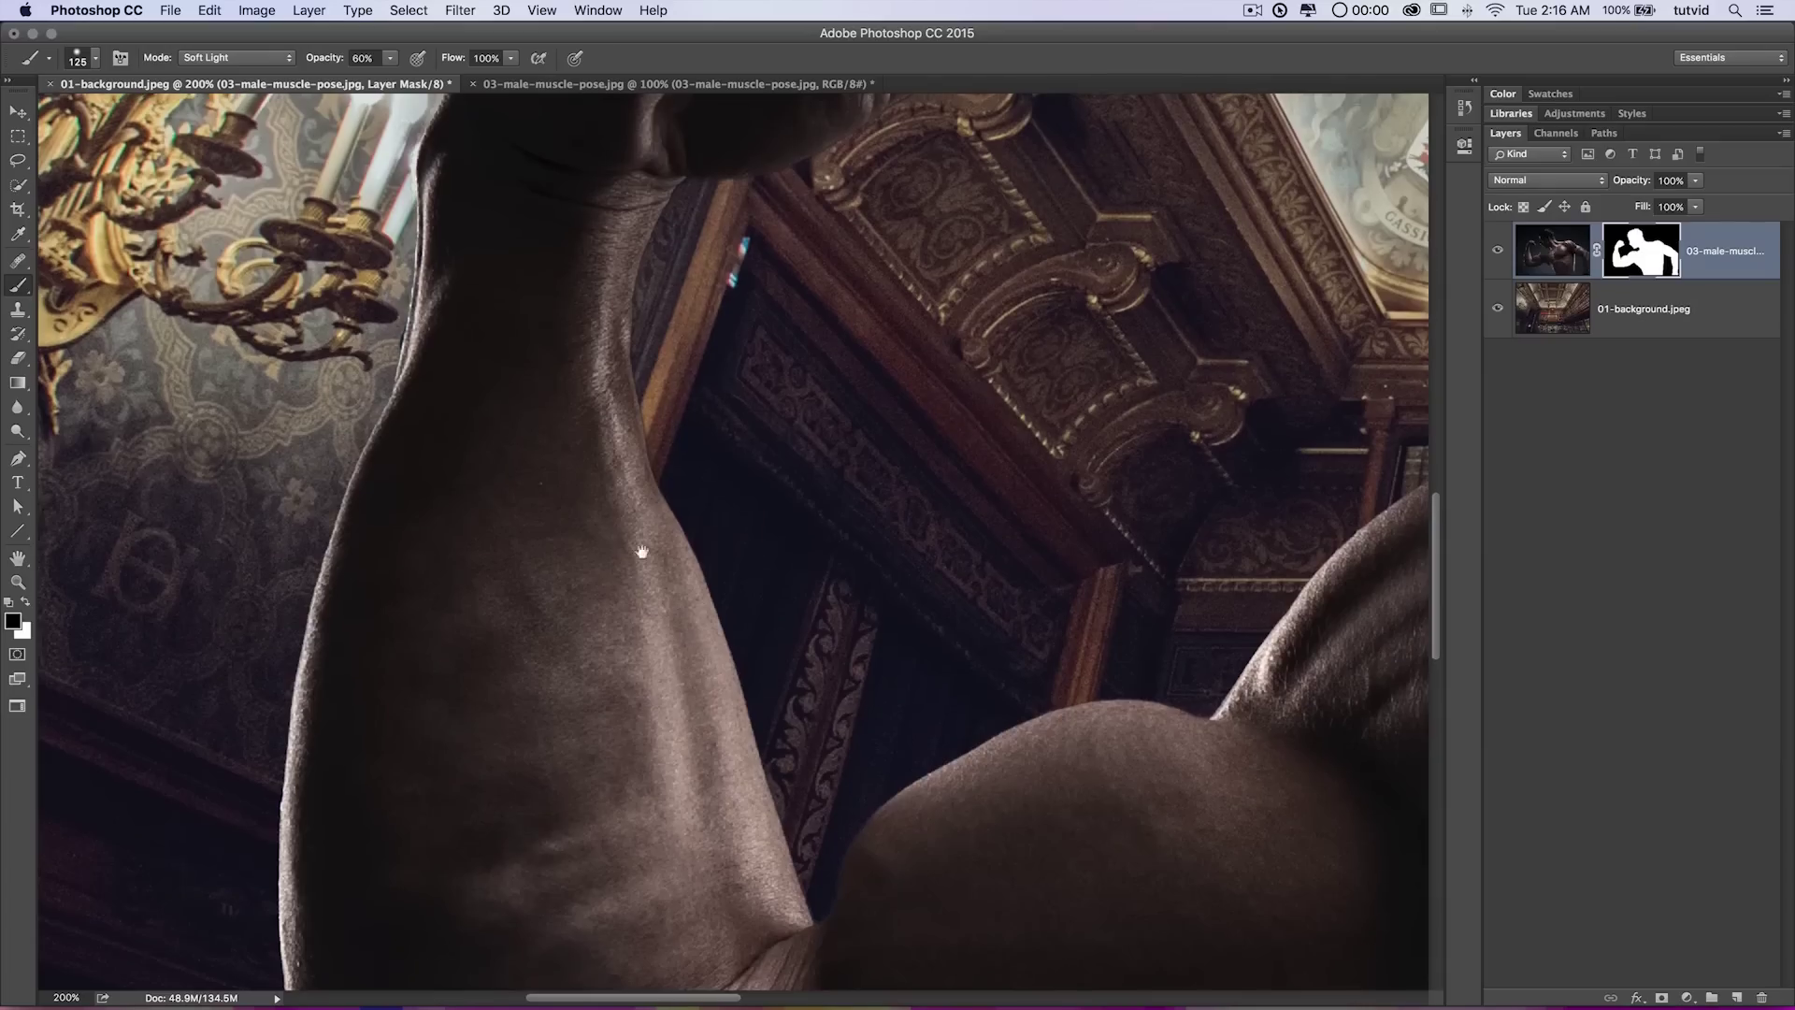
pyautogui.moveTo(642, 552); pyautogui.dragTo(579, 898)
pyautogui.moveTo(963, 407); pyautogui.dragTo(574, 596)
pyautogui.scroll(10, 1012, 435)
pyautogui.hscroll(5, 1012, 436)
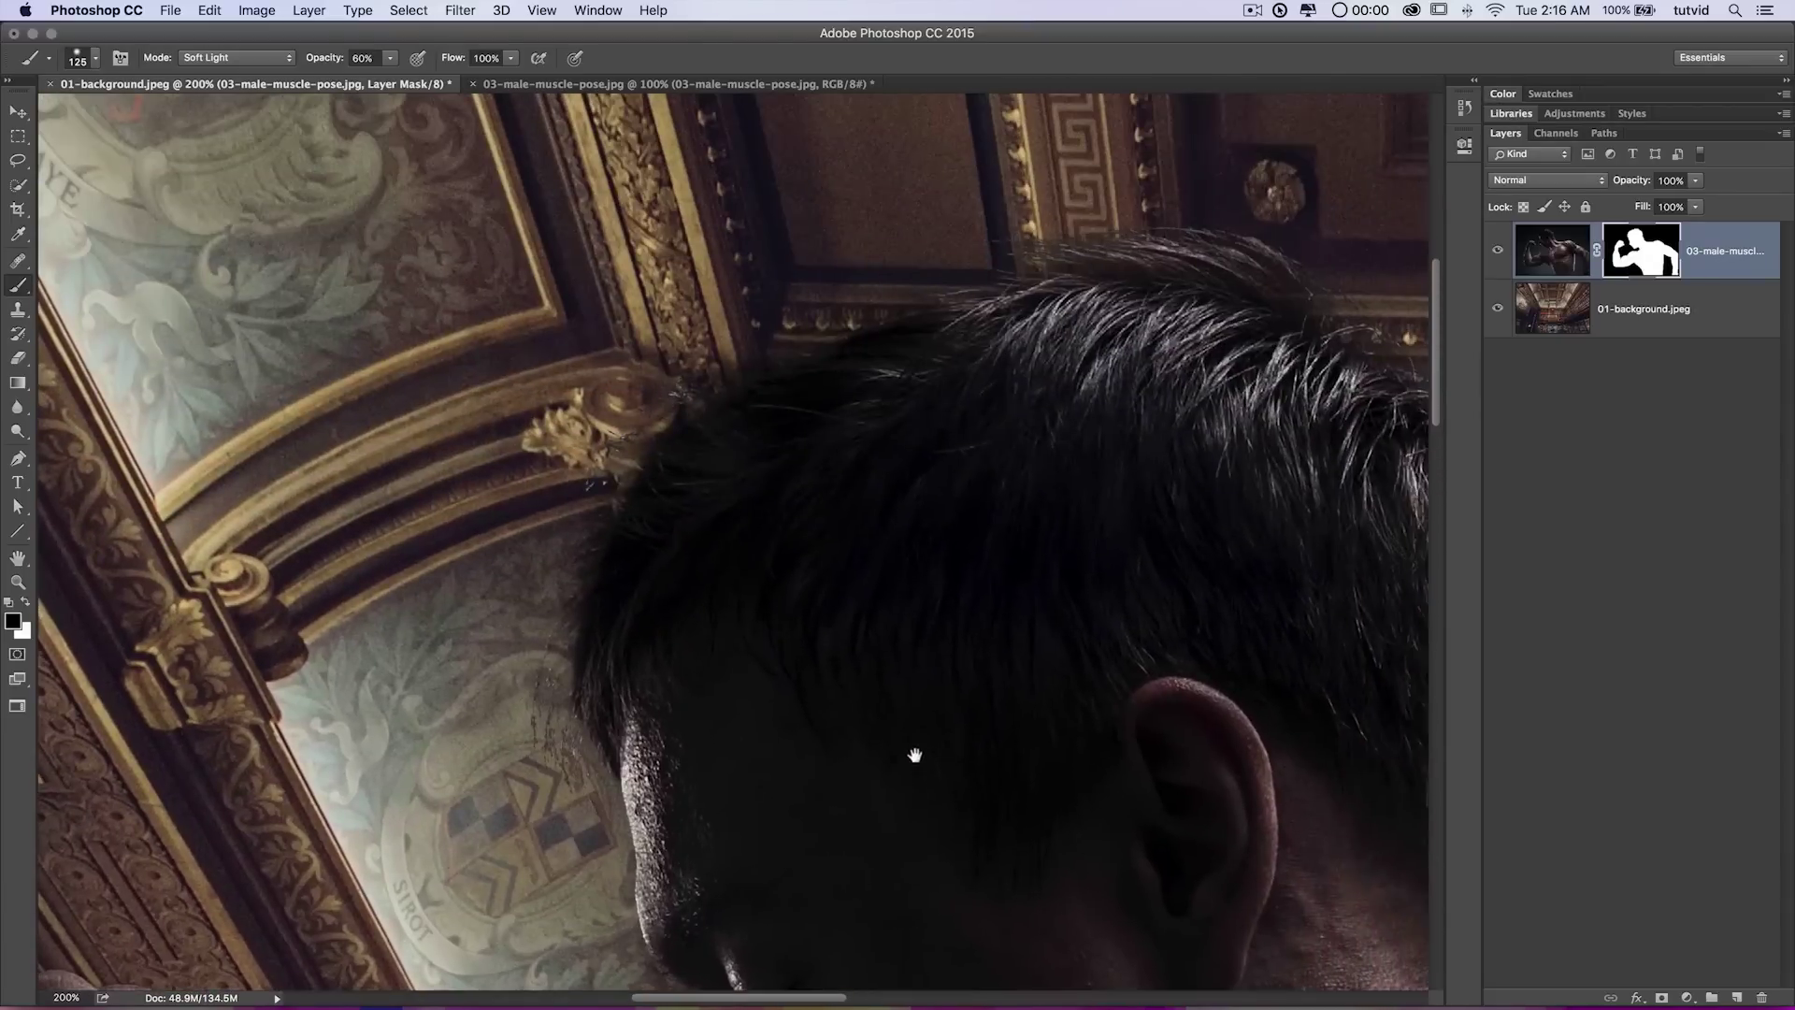
pyautogui.press('super+minus')
pyautogui.press('super+minus')
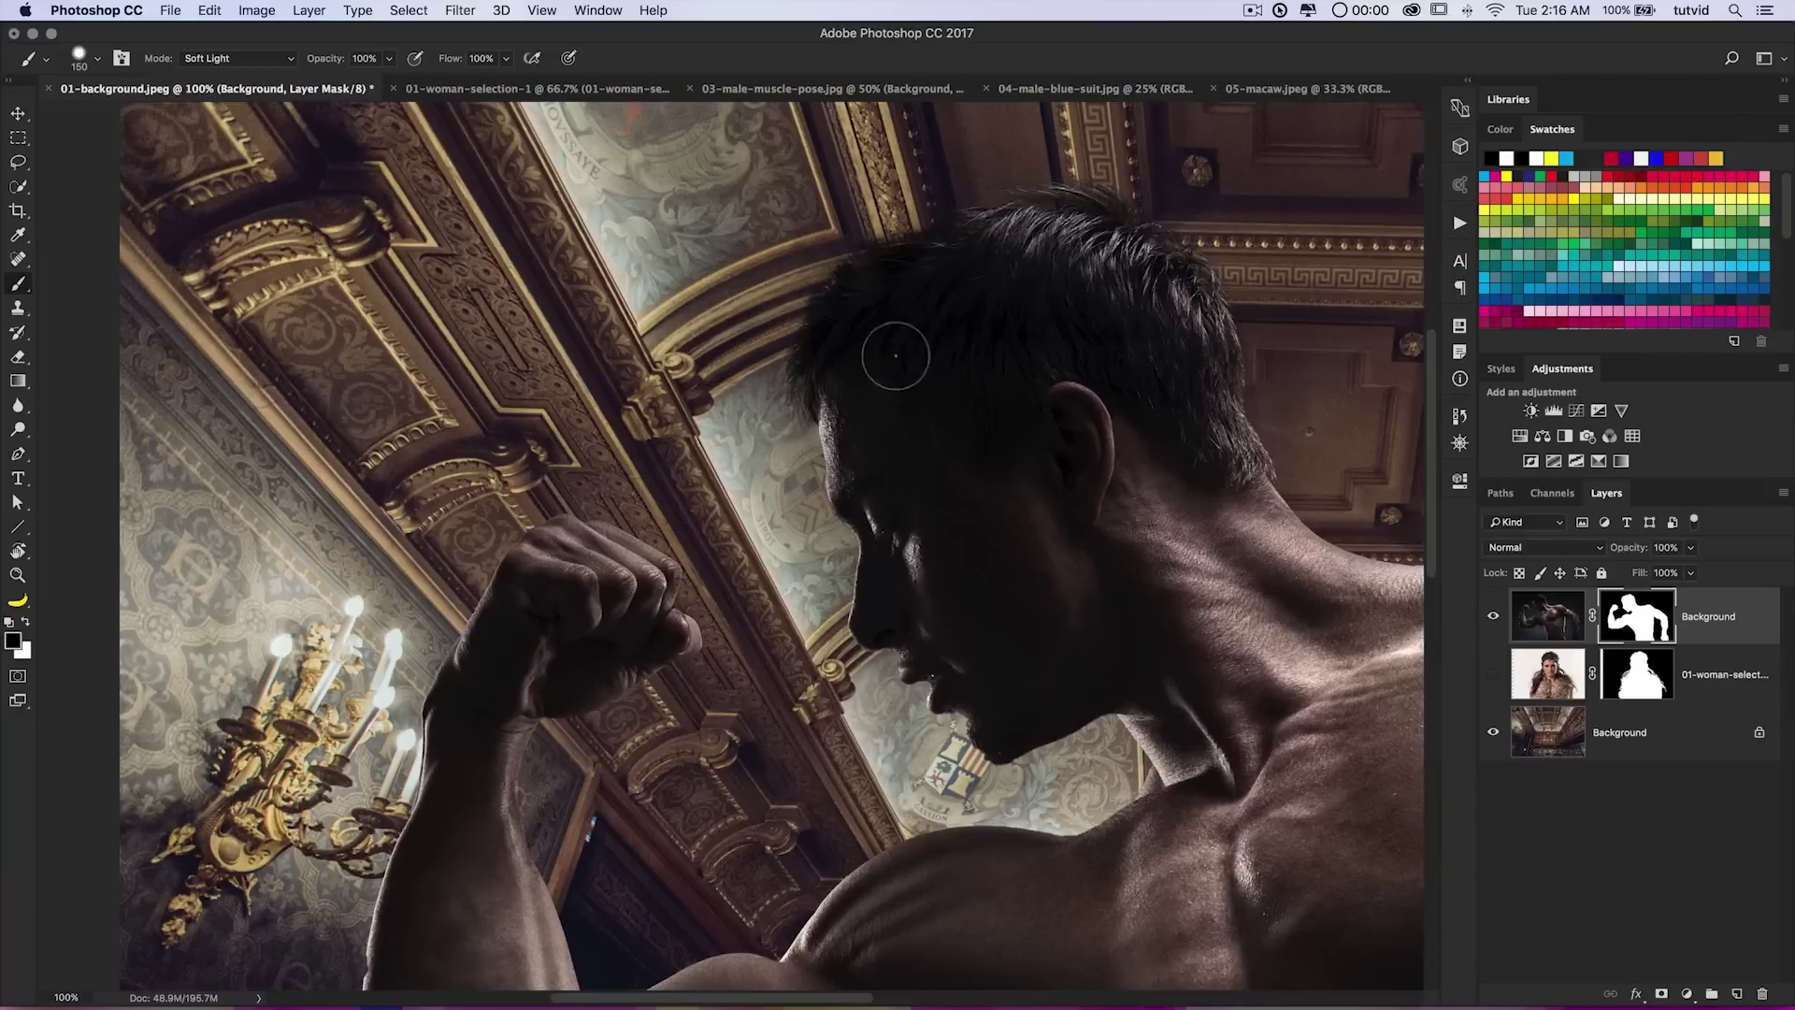
pyautogui.moveTo(994, 309); pyautogui.dragTo(866, 429)
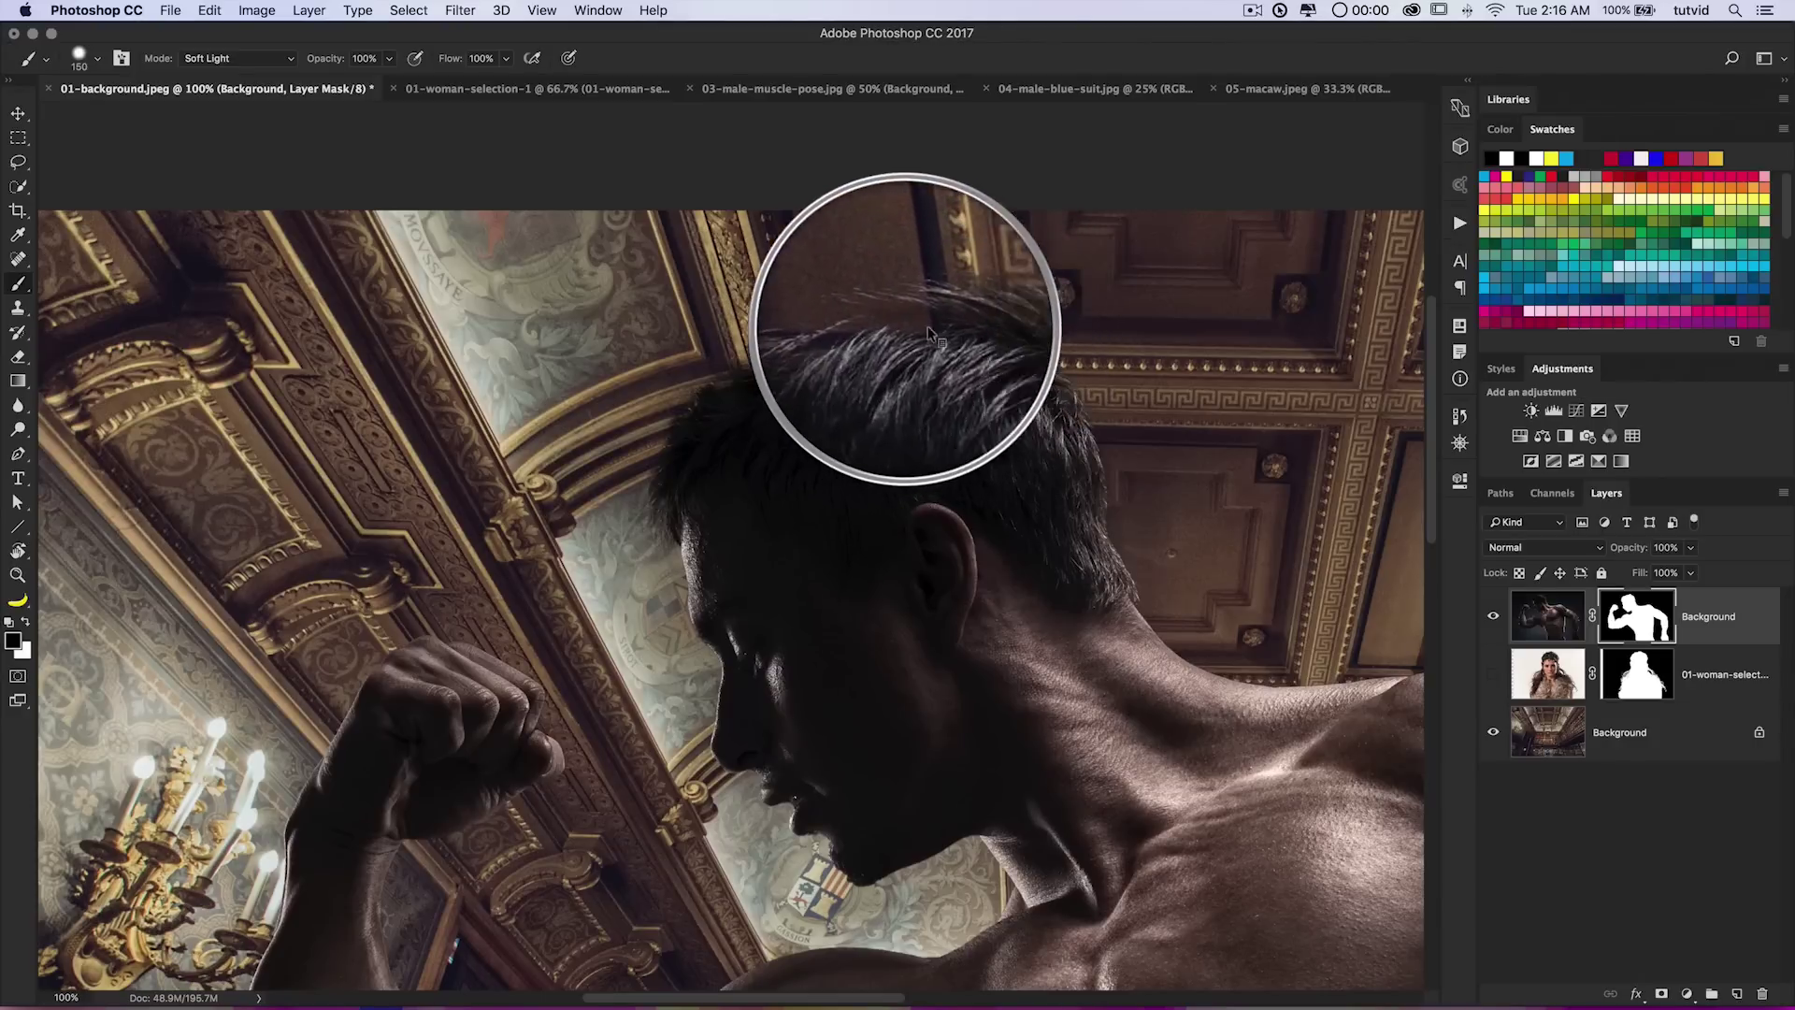
pyautogui.rightClick(951, 323)
pyautogui.click(925, 318)
pyautogui.press('super+z')
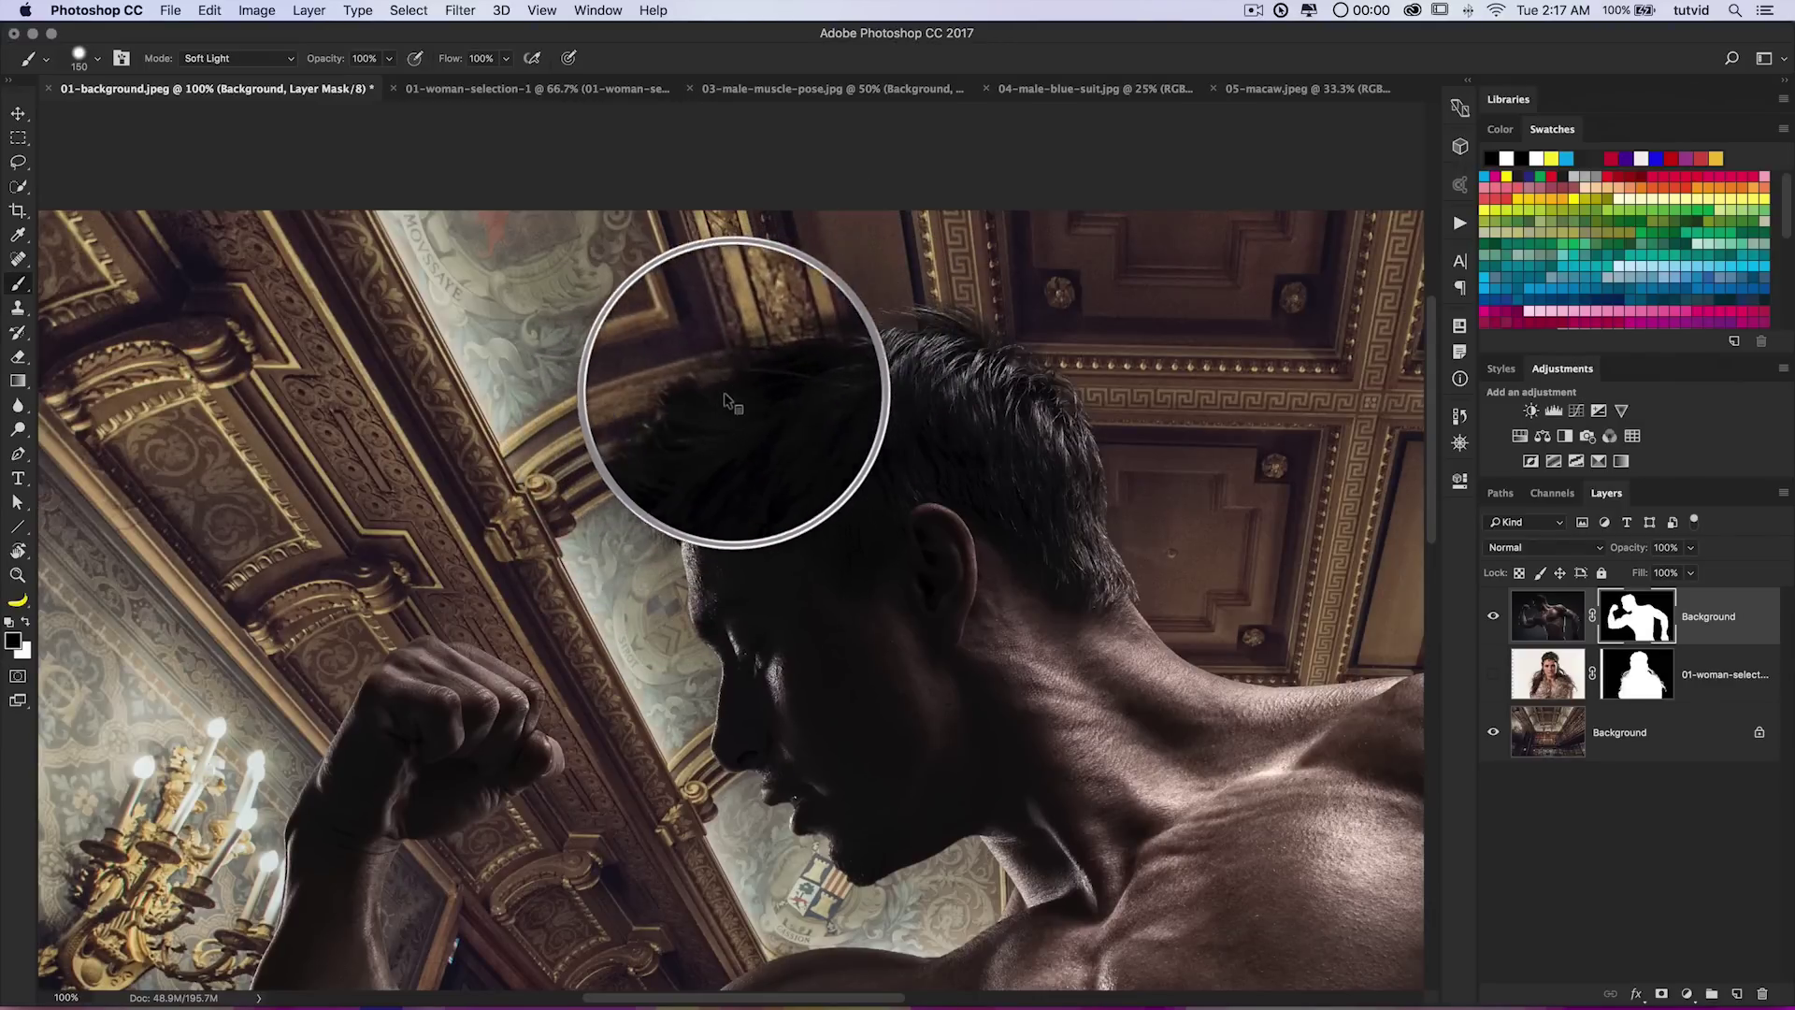
# Toggle the man's layer mask off and on in the CC 2017 composite to compare his hair with the original photo.
pyautogui.keyDown('shift'); pyautogui.click(1639, 621); pyautogui.keyUp('shift')
pyautogui.keyDown('shift'); pyautogui.click(1639, 622); pyautogui.keyUp('shift')
pyautogui.keyDown('shift'); pyautogui.click(1639, 622); pyautogui.keyUp('shift')
pyautogui.keyDown('shift'); pyautogui.click(1639, 622); pyautogui.keyUp('shift')
pyautogui.keyDown('shift'); pyautogui.click(1639, 622); pyautogui.keyUp('shift')
pyautogui.keyDown('shift'); pyautogui.click(1638, 622); pyautogui.keyUp('shift')
pyautogui.keyDown('shift'); pyautogui.click(1638, 622); pyautogui.keyUp('shift')
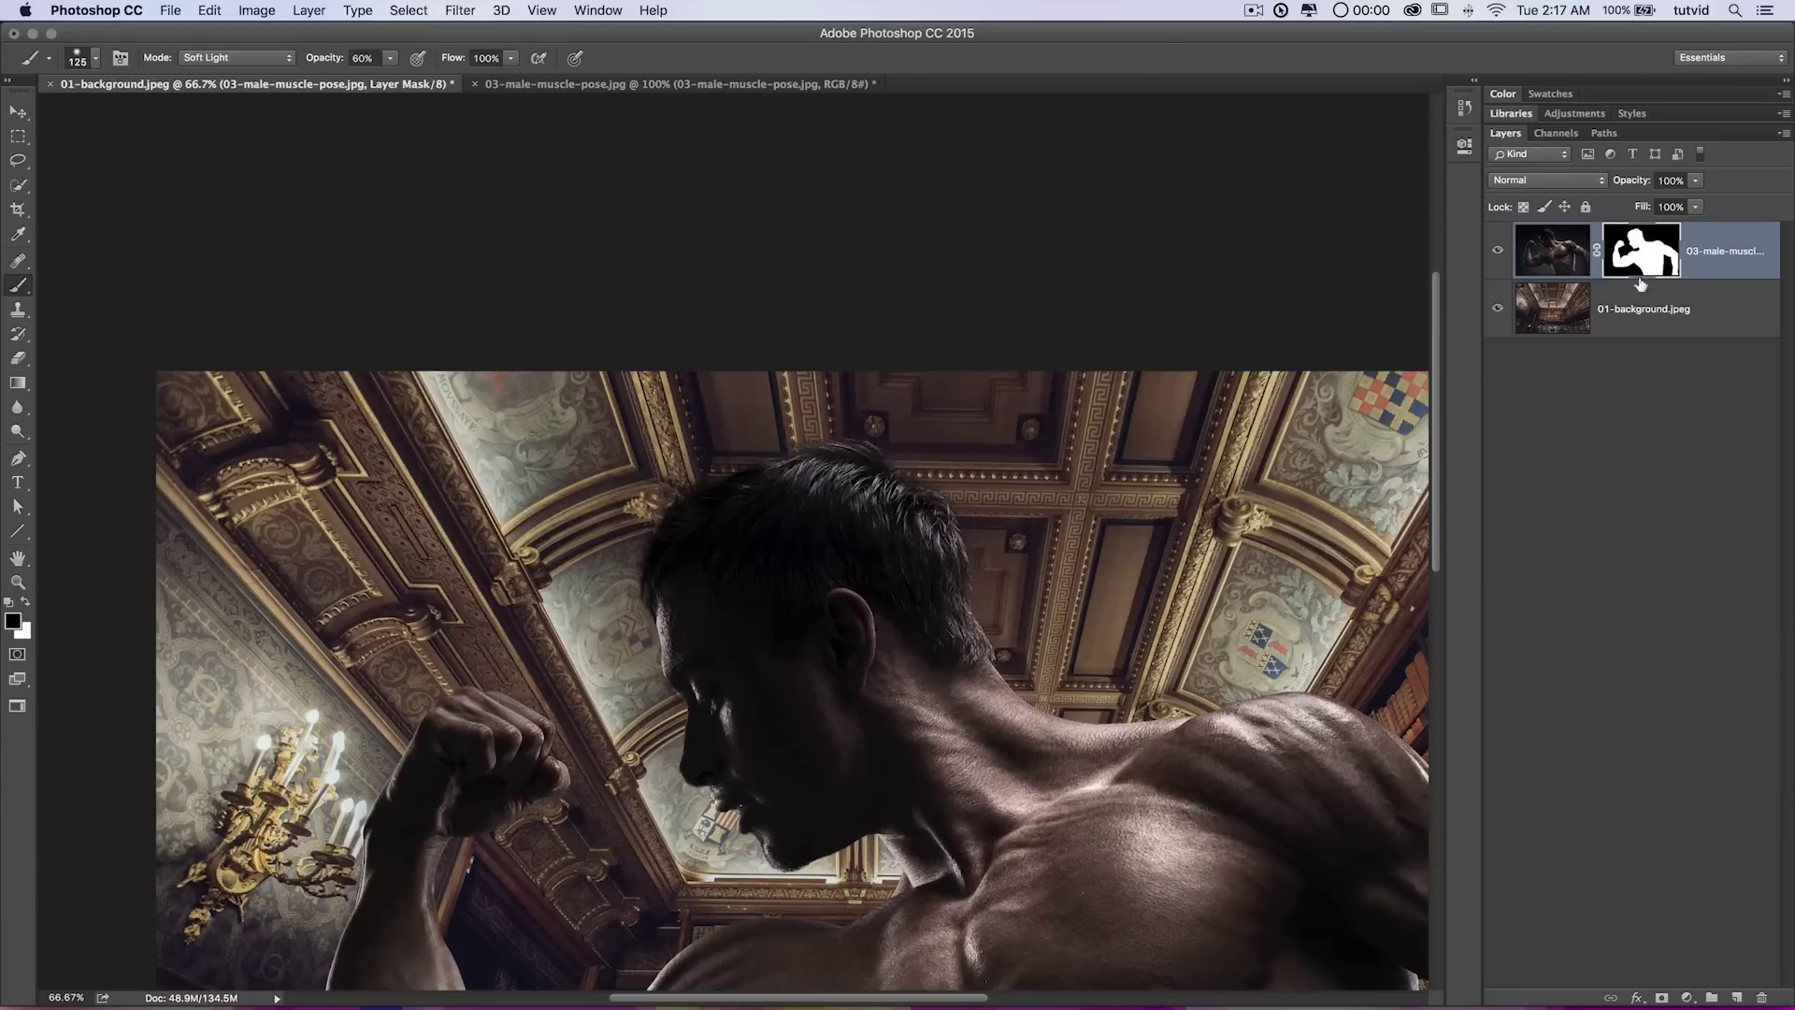
# Switch to the CC 2015 composite and toggle its layer mask off and on to compare the refined hair edge with the original.
pyautogui.keyDown('shift'); pyautogui.click(1643, 251); pyautogui.keyUp('shift')
pyautogui.keyDown('shift'); pyautogui.click(1643, 251); pyautogui.keyUp('shift')
pyautogui.keyDown('shift'); pyautogui.click(1643, 250); pyautogui.keyUp('shift')
pyautogui.keyDown('shift'); pyautogui.click(1643, 251); pyautogui.keyUp('shift')
pyautogui.keyDown('shift'); pyautogui.click(1643, 250); pyautogui.keyUp('shift')
pyautogui.keyDown('shift'); pyautogui.click(1643, 251); pyautogui.keyUp('shift')
pyautogui.keyDown('shift'); pyautogui.click(1643, 251); pyautogui.keyUp('shift')
pyautogui.keyDown('shift'); pyautogui.click(1643, 250); pyautogui.keyUp('shift')
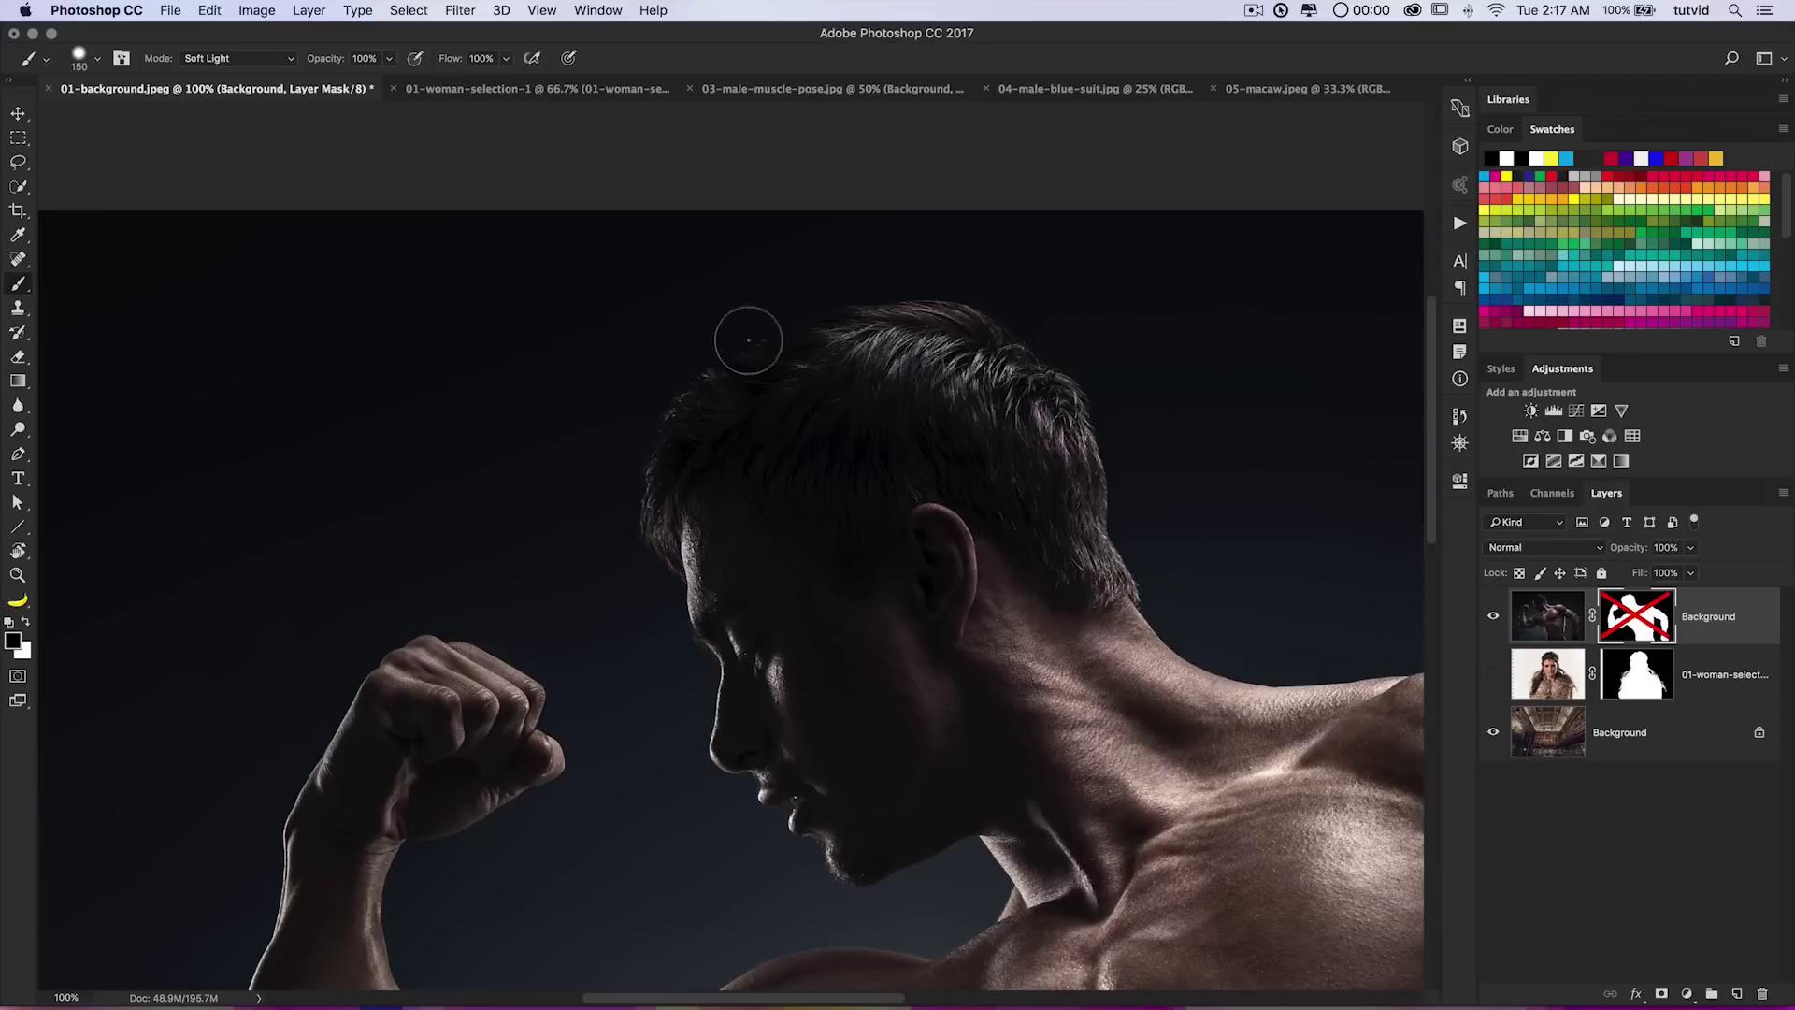
# Re-enable the muscular man's layer mask in the CC 2017 composite and hide his layer.
pyautogui.moveTo(893, 523); pyautogui.dragTo(833, 386)
pyautogui.keyDown('shift'); pyautogui.click(1637, 634); pyautogui.keyUp('shift')
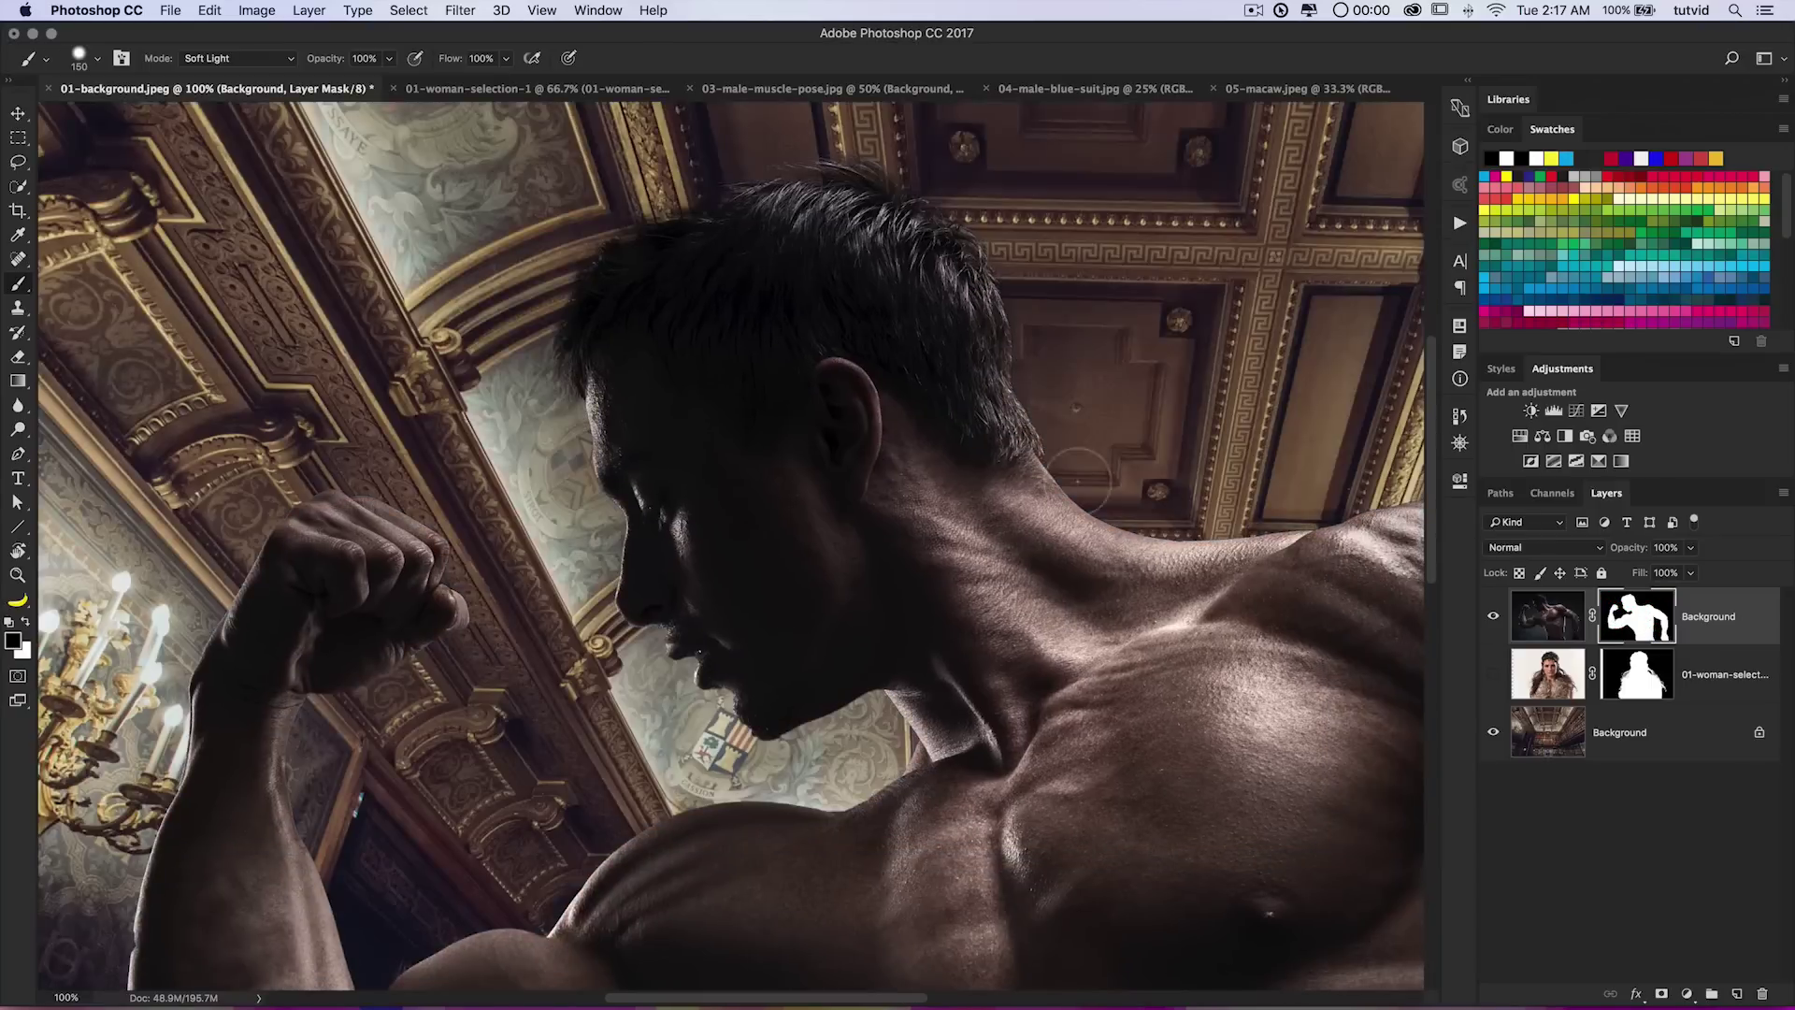
pyautogui.scroll(3, 986, 472)
pyautogui.press('super+minus')
pyautogui.press('super+minus')
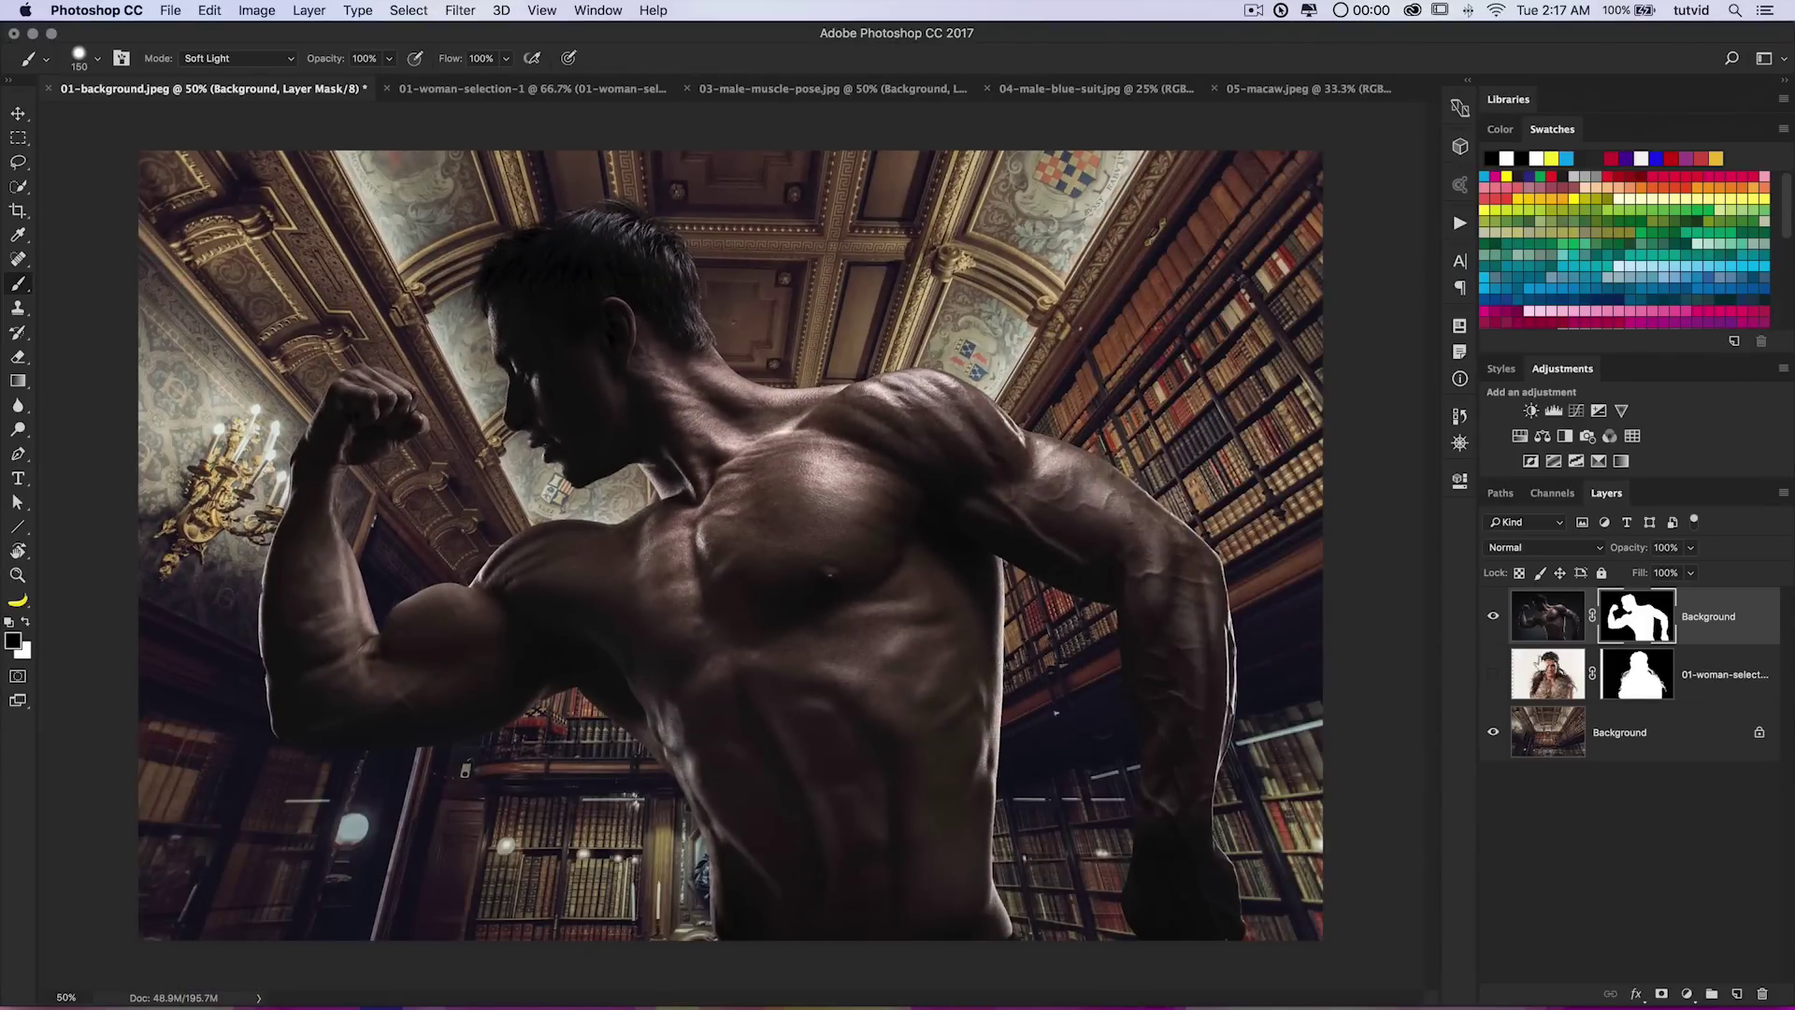
pyautogui.click(1492, 618)
# In 04-male-blue-suit.jpg, select the man with the Quick Selection tool, excluding the gaps beside his torso and between his legs.
pyautogui.click(1084, 90)
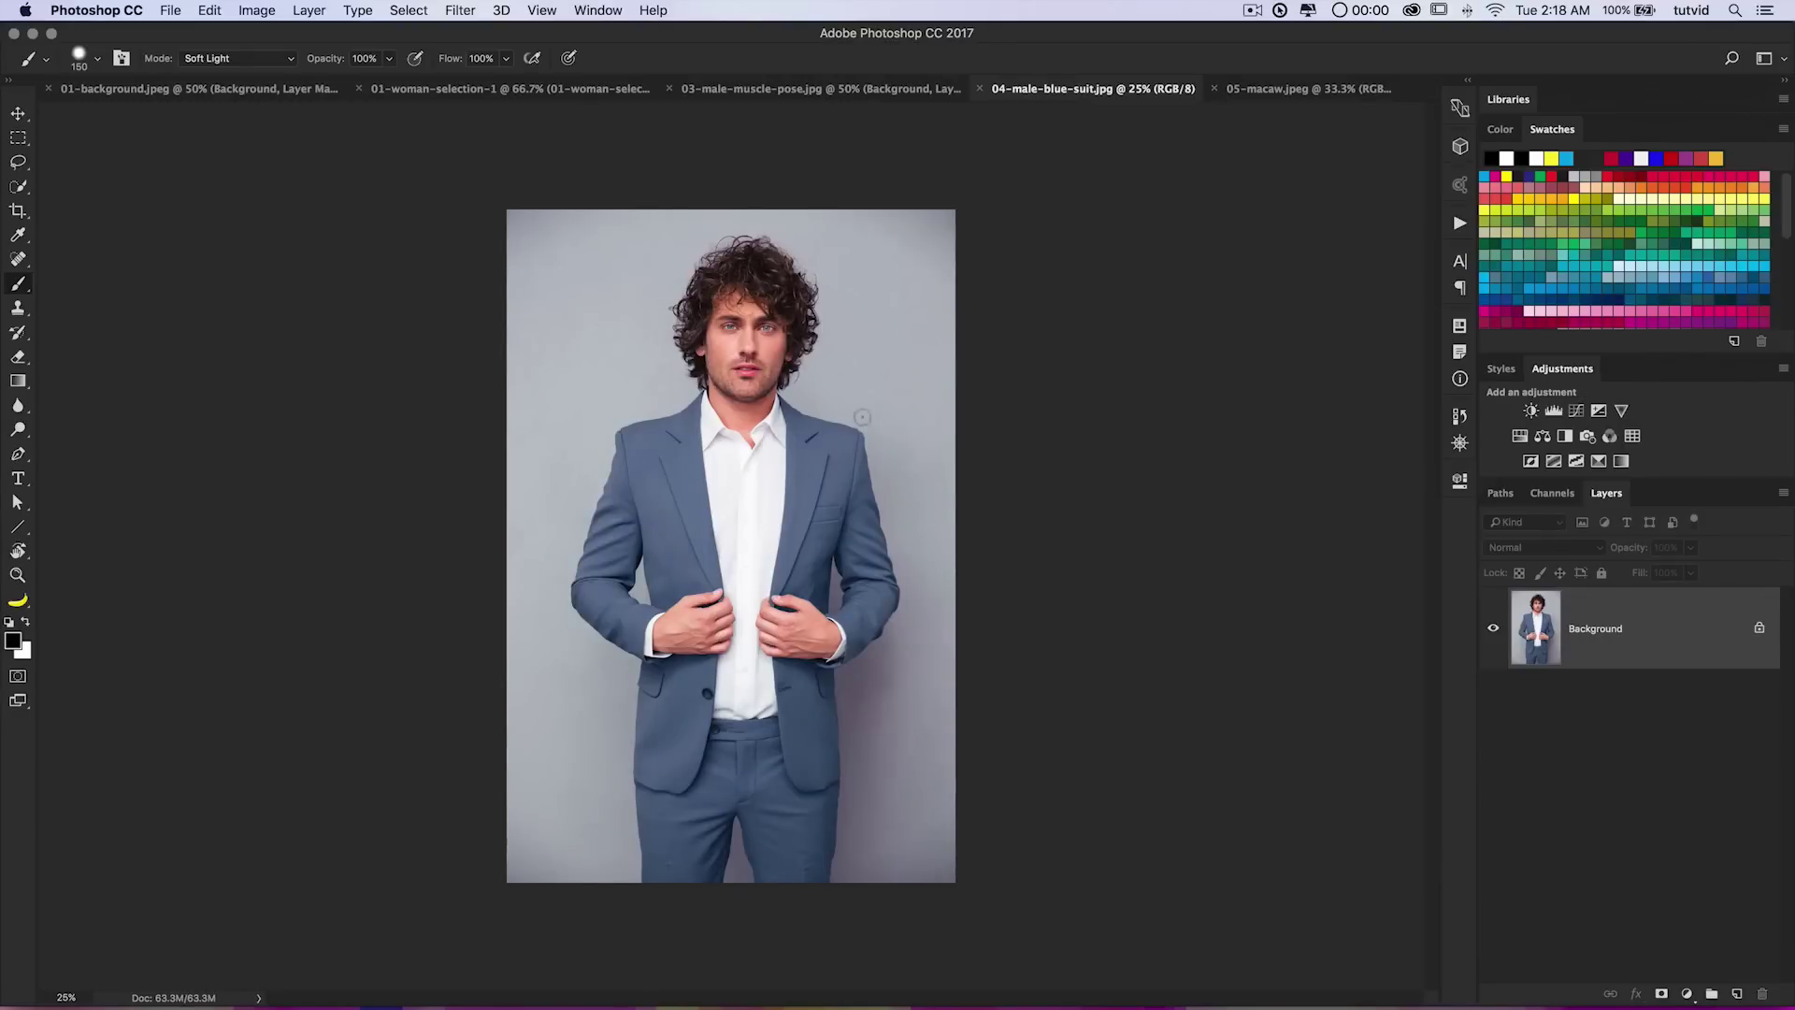
pyautogui.press('v')
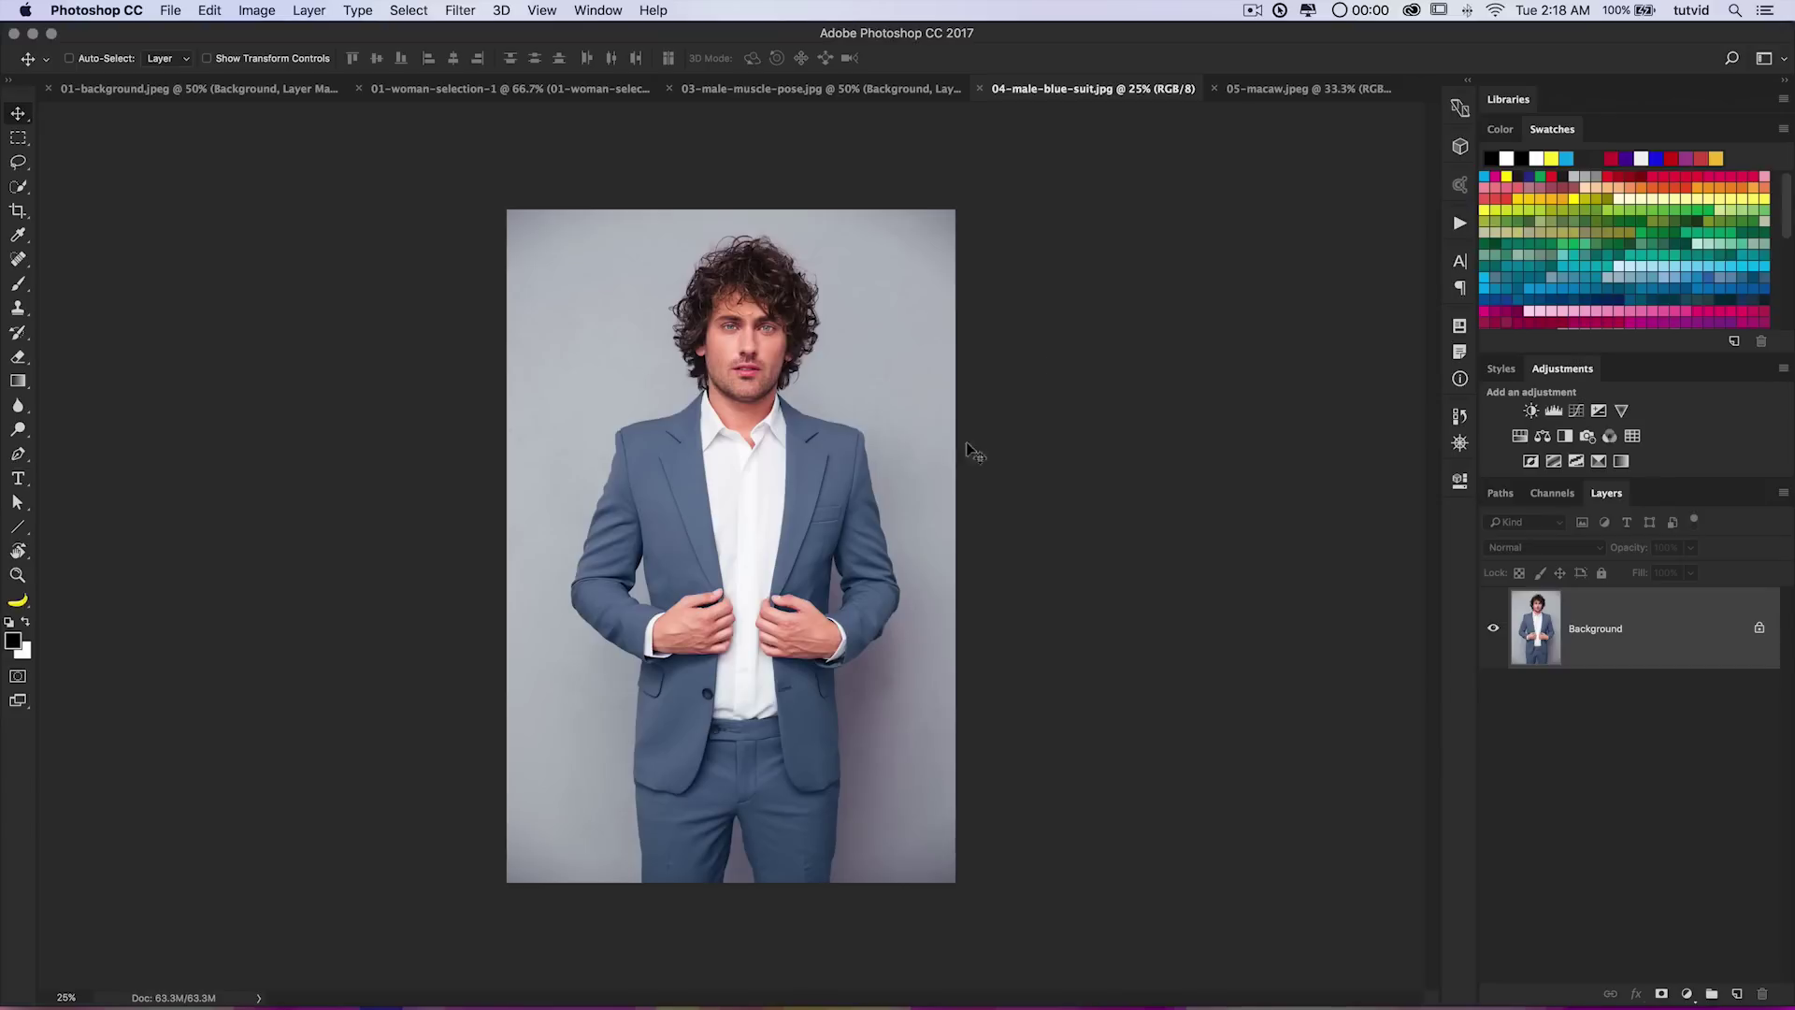
pyautogui.click(18, 185)
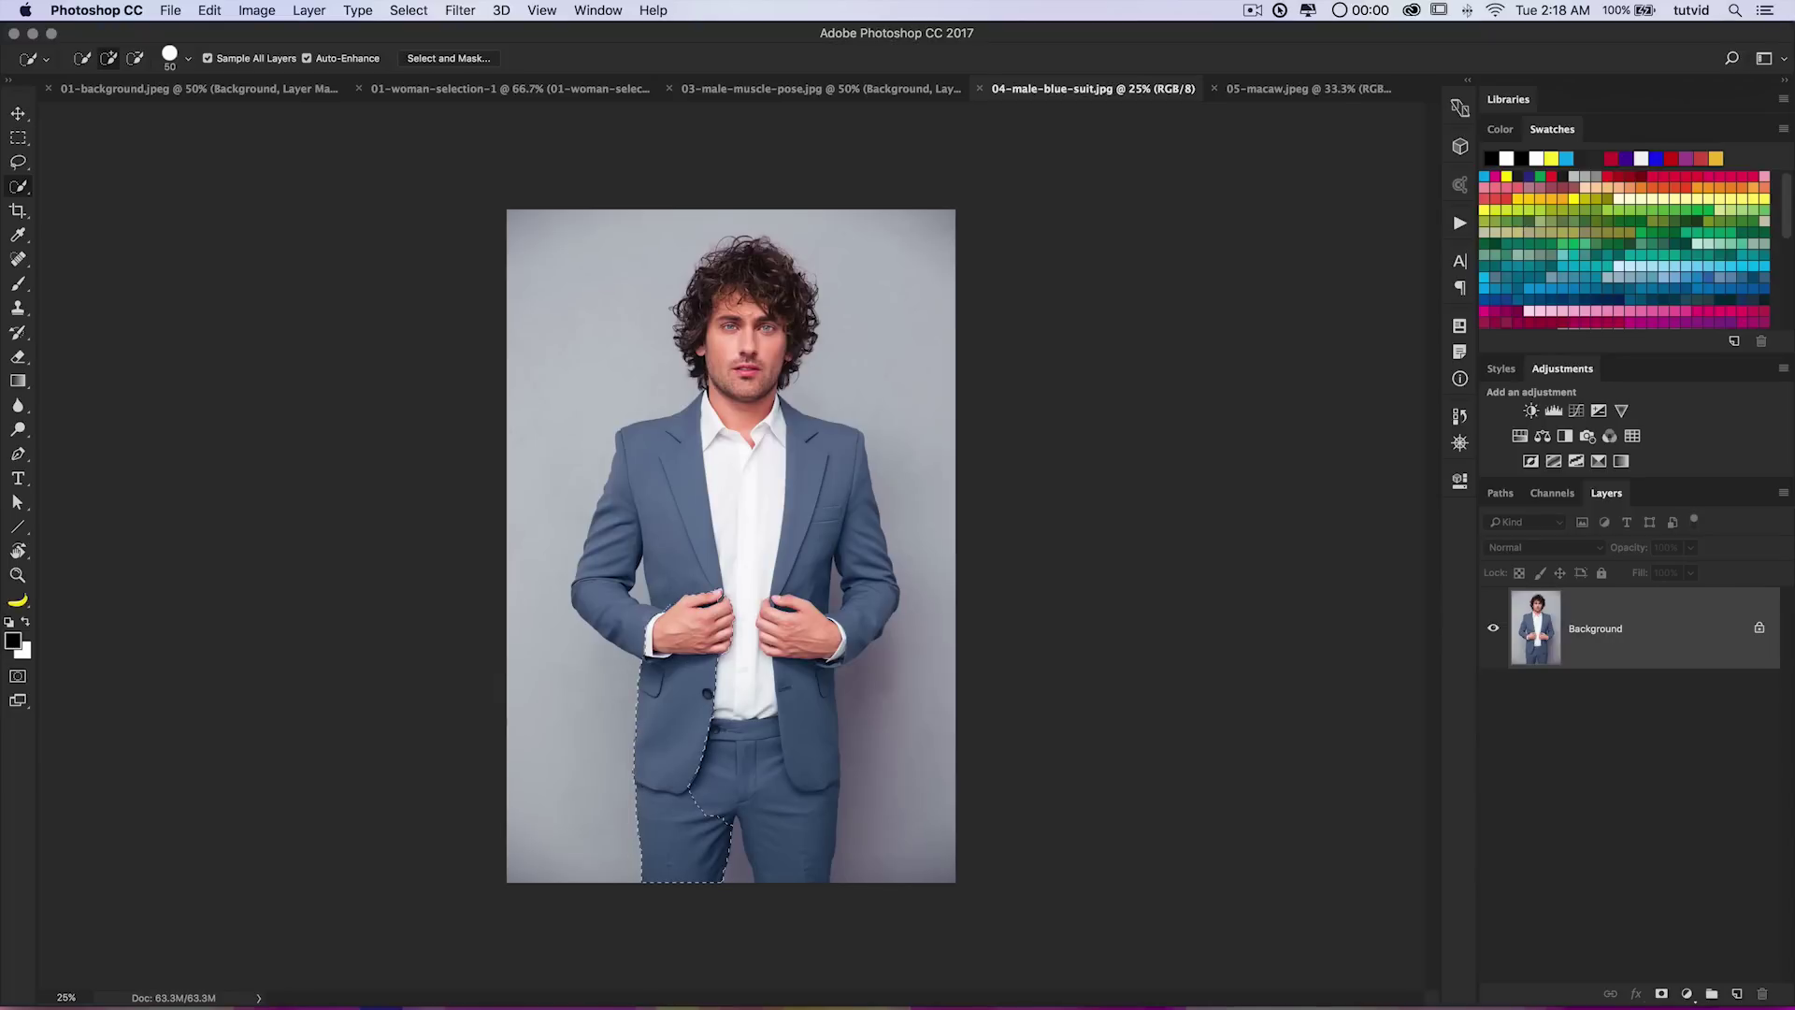
pyautogui.moveTo(715, 417)
pyautogui.mouseDown()
pyautogui.moveTo(724, 374)
pyautogui.moveTo(793, 349)
pyautogui.mouseUp()
pyautogui.keyDown('alt'); pyautogui.moveTo(641, 572); pyautogui.dragTo(639, 597); pyautogui.keyUp('alt')
pyautogui.keyDown('alt'); pyautogui.moveTo(835, 572); pyautogui.dragTo(835, 599); pyautogui.keyUp('alt')
pyautogui.keyDown('alt'); pyautogui.moveTo(738, 837); pyautogui.dragTo(744, 874); pyautogui.keyUp('alt')
# Open the selection of the man in Select and Mask and set the Edge Detection radius to 3 px.
pyautogui.click(409, 10)
pyautogui.click(458, 243)
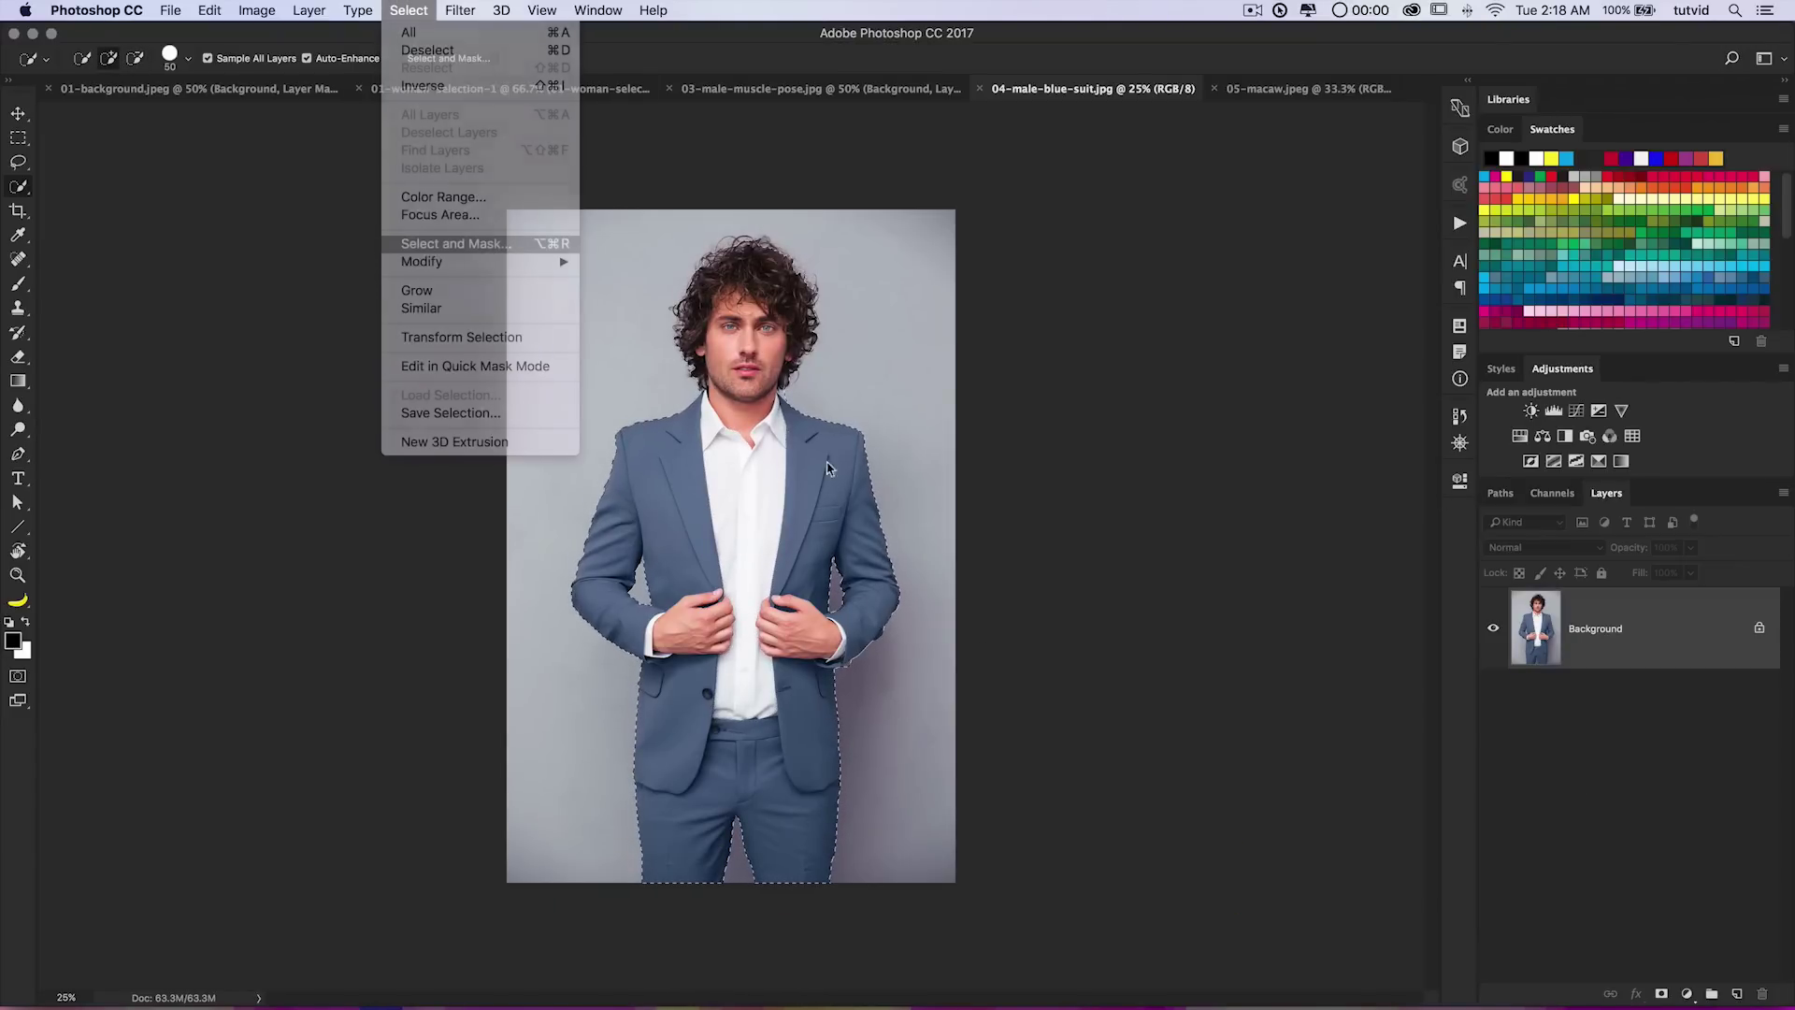
pyautogui.press('z')
pyautogui.click(1033, 755)
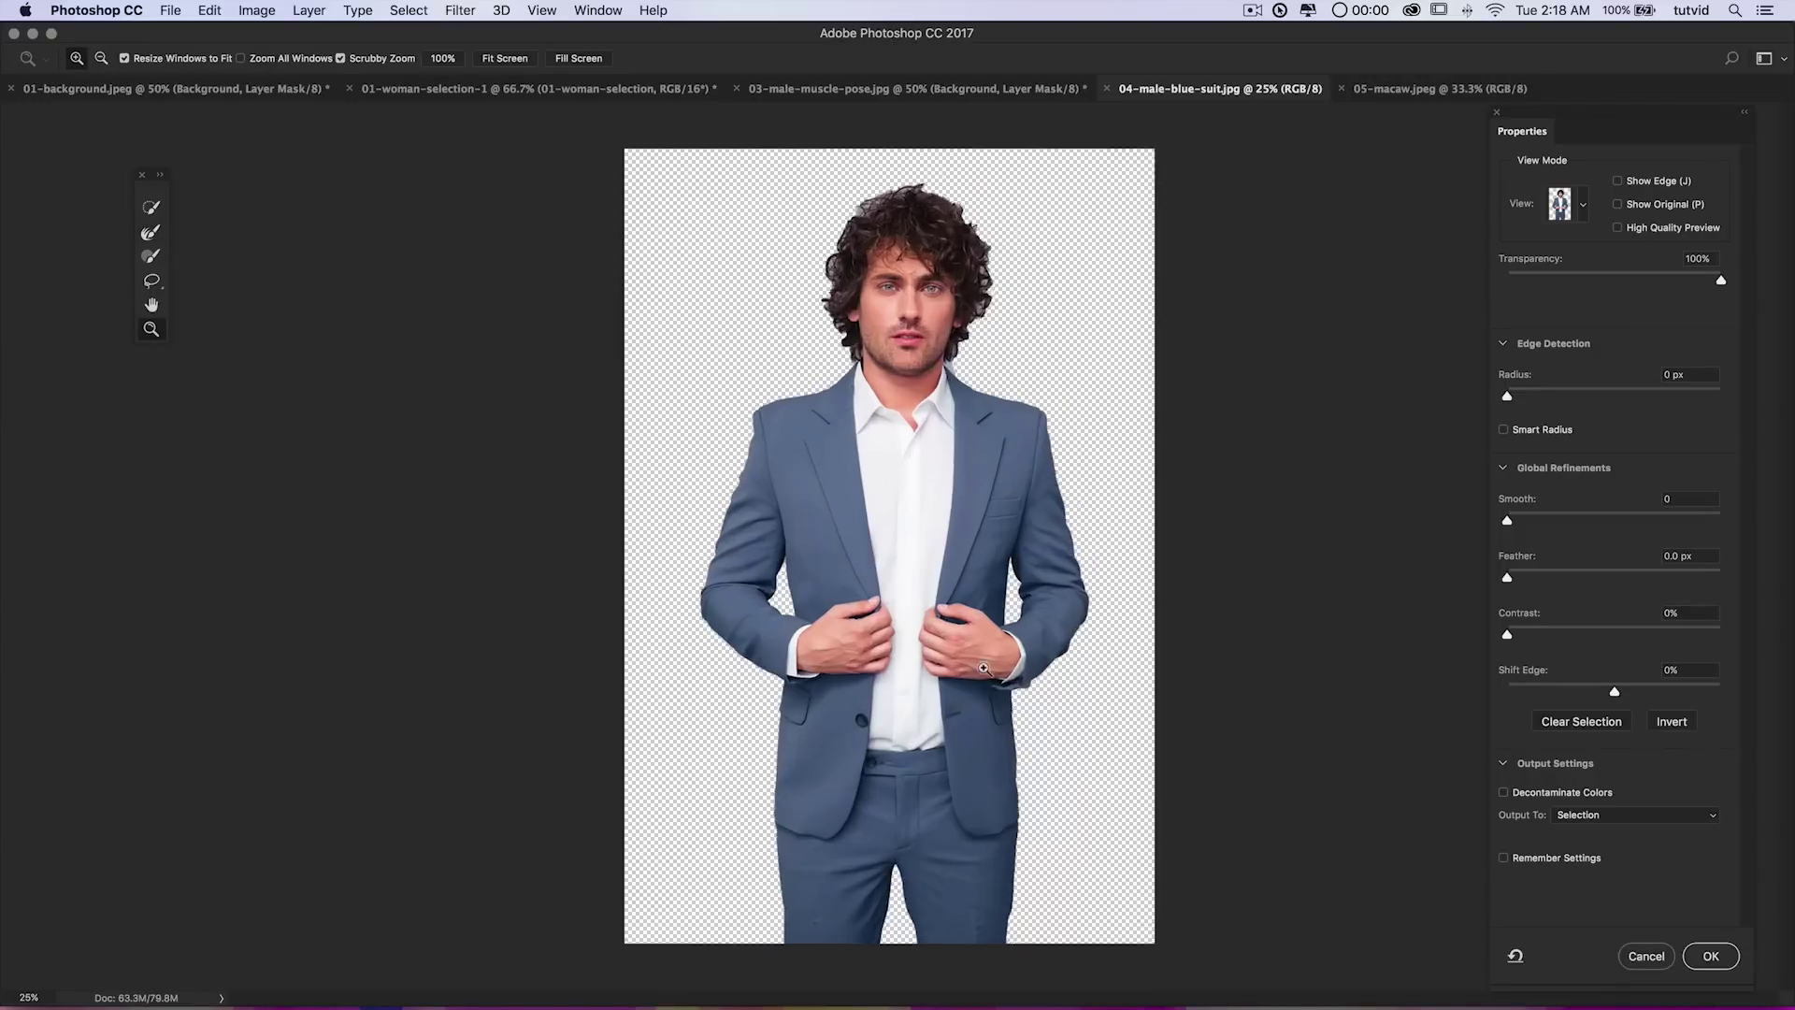
pyautogui.click(1033, 755)
pyautogui.click(1033, 756)
pyautogui.moveTo(1033, 755); pyautogui.dragTo(879, 901)
pyautogui.moveTo(933, 372); pyautogui.dragTo(1124, 672)
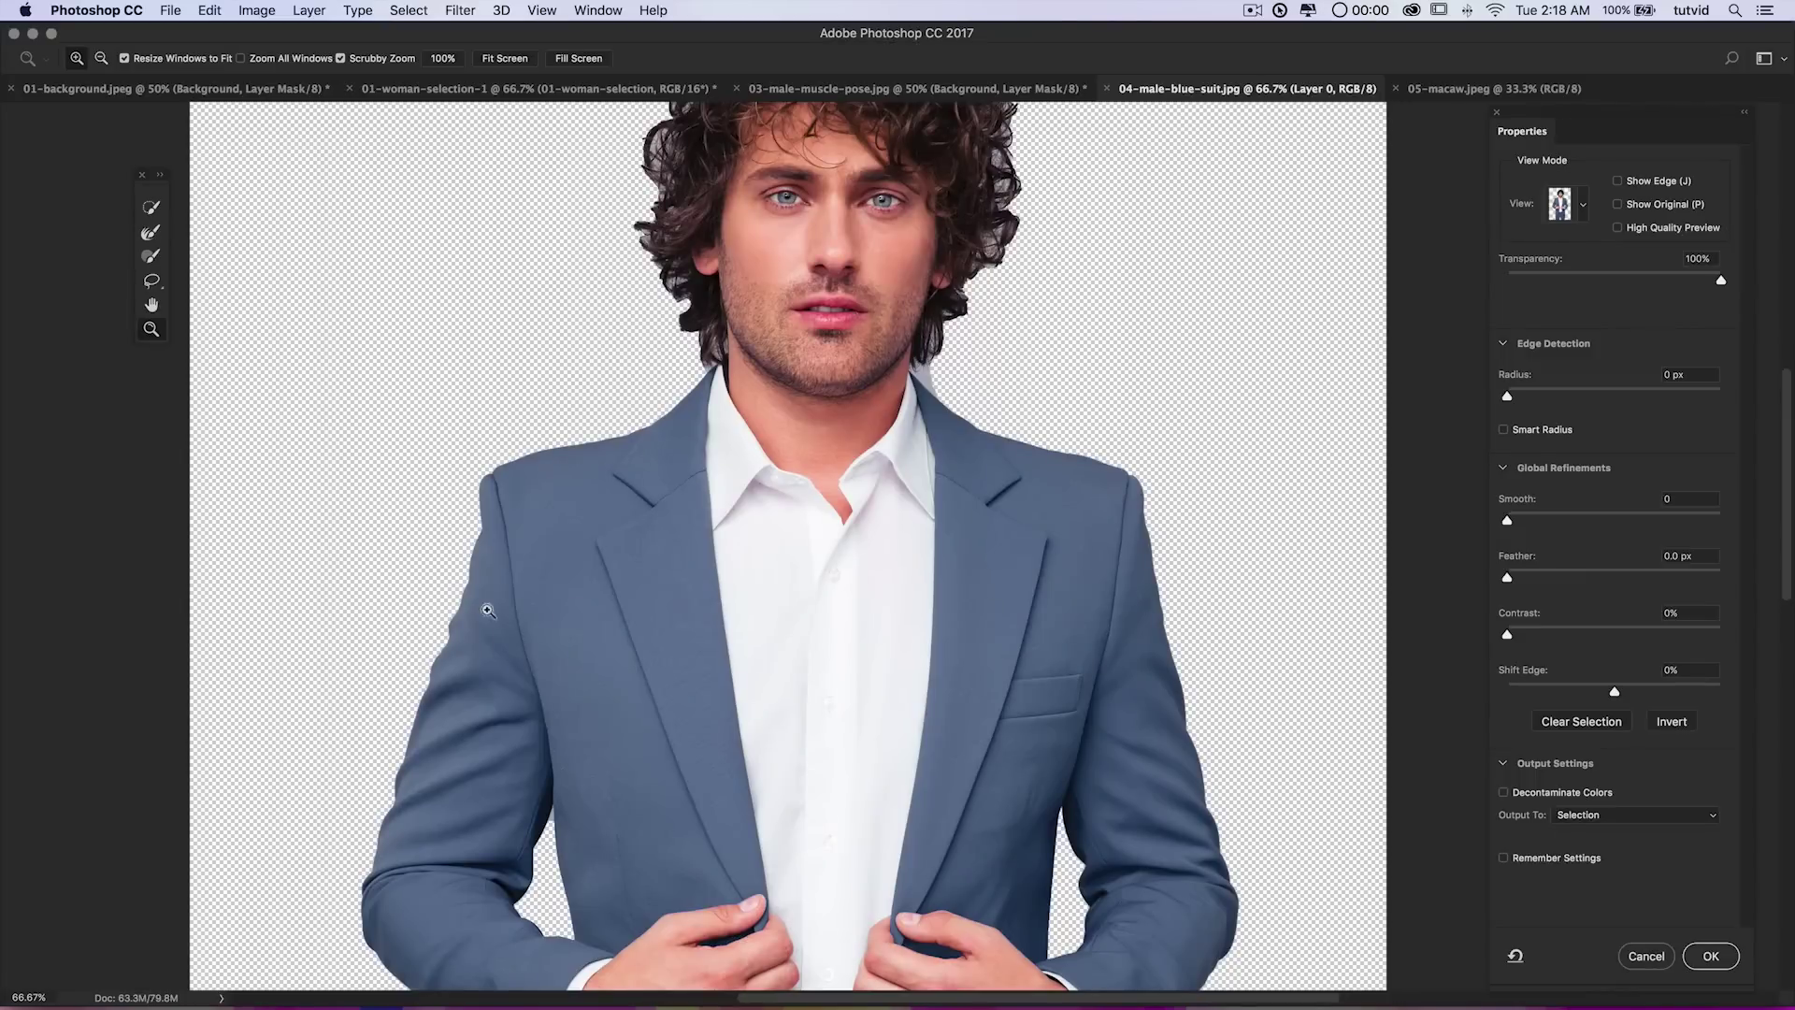
pyautogui.moveTo(562, 586); pyautogui.dragTo(557, 531)
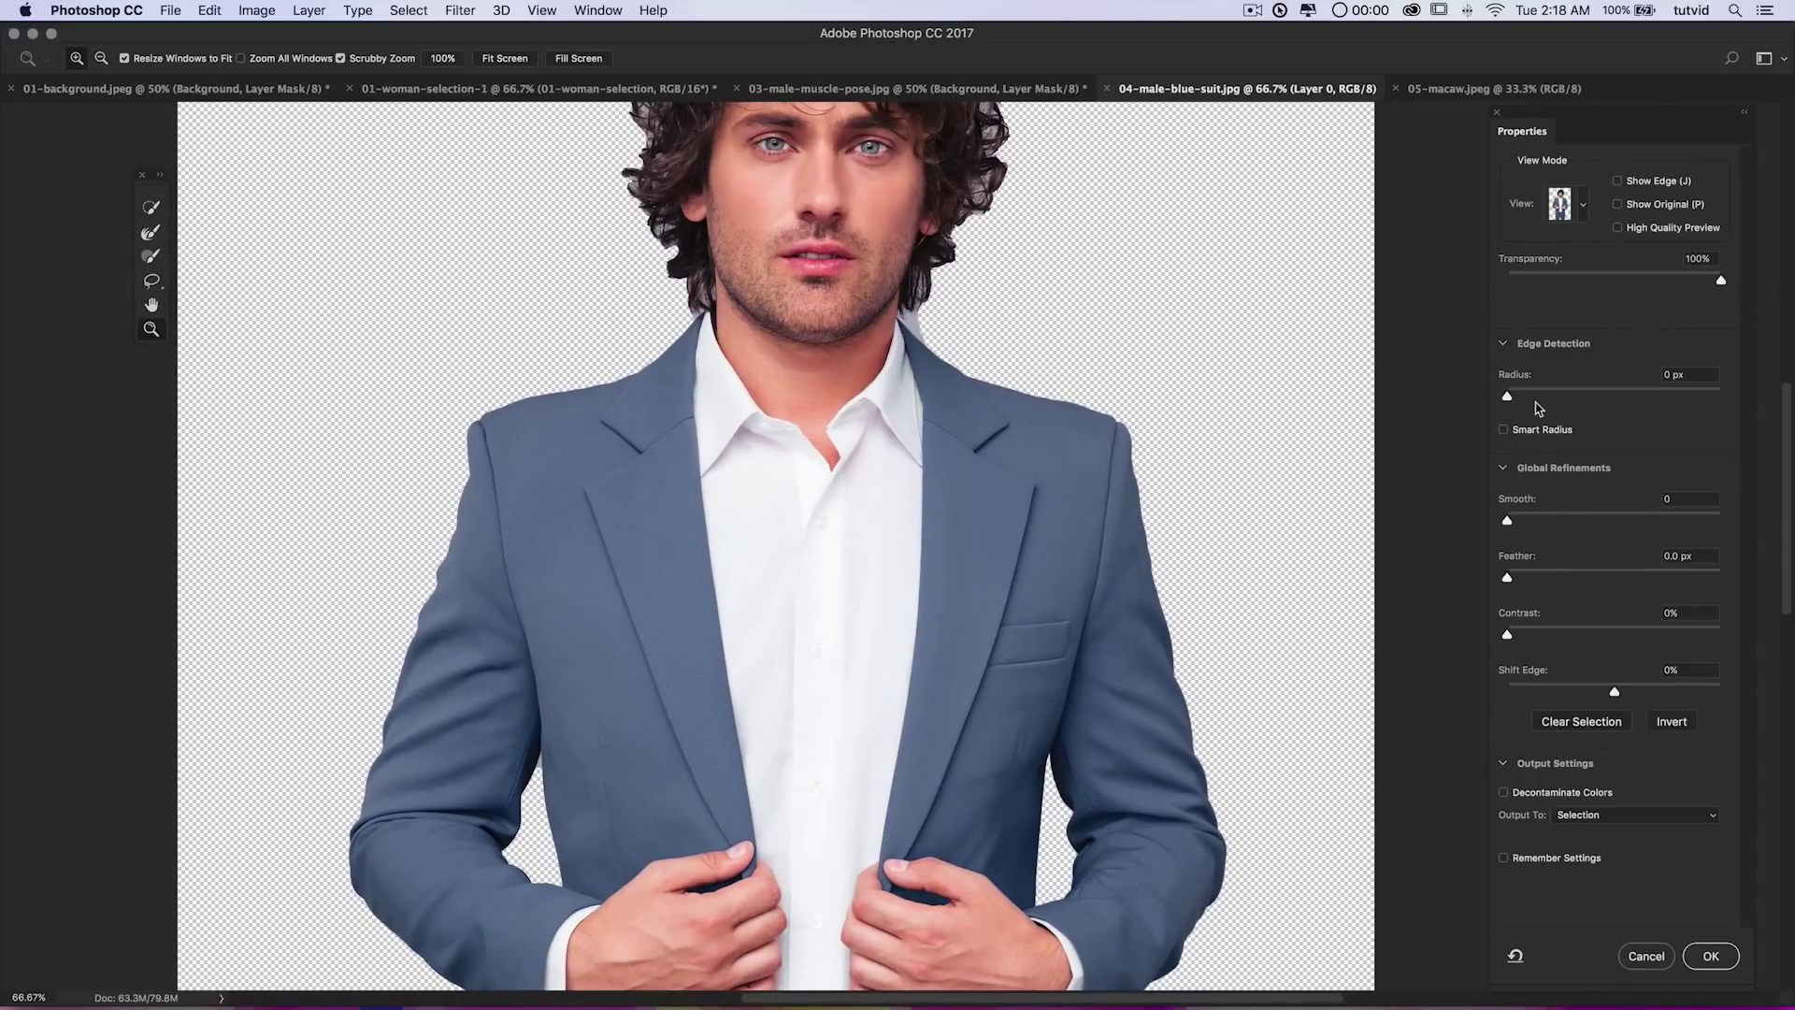
pyautogui.moveTo(1510, 401); pyautogui.dragTo(1535, 403)
pyautogui.scroll(6, 891, 449)
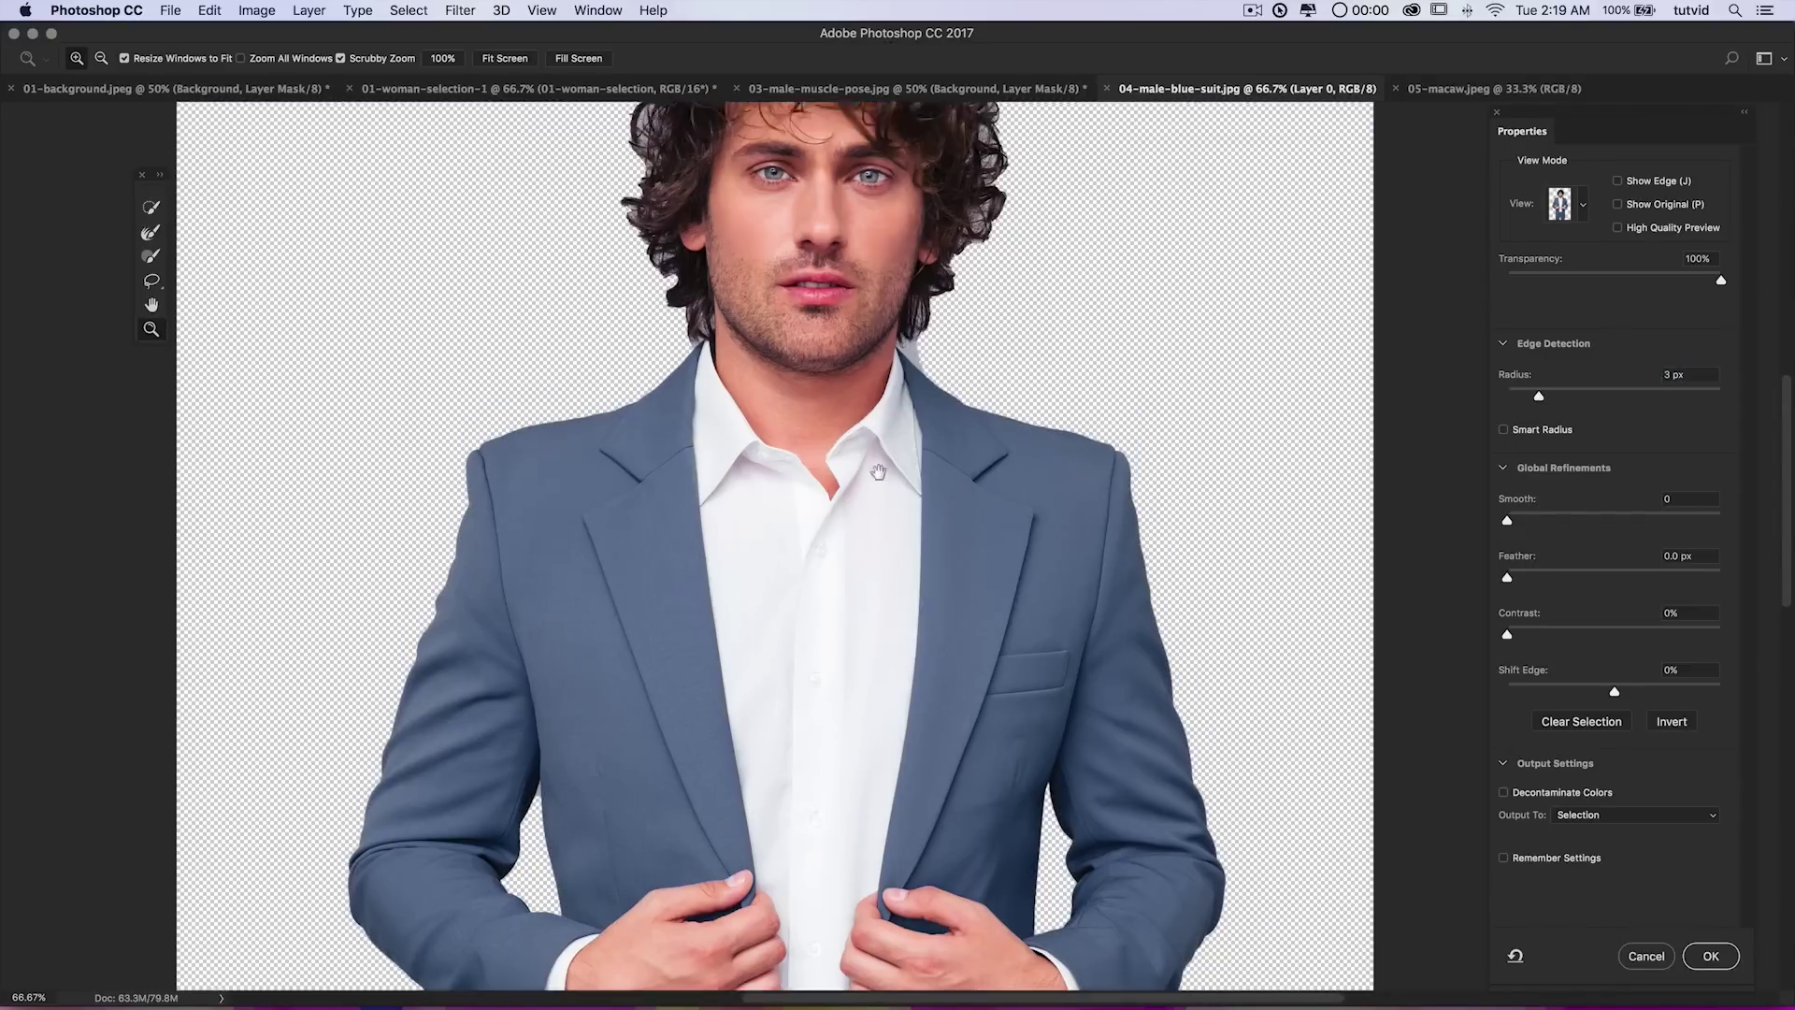
pyautogui.scroll(-2, 834, 542)
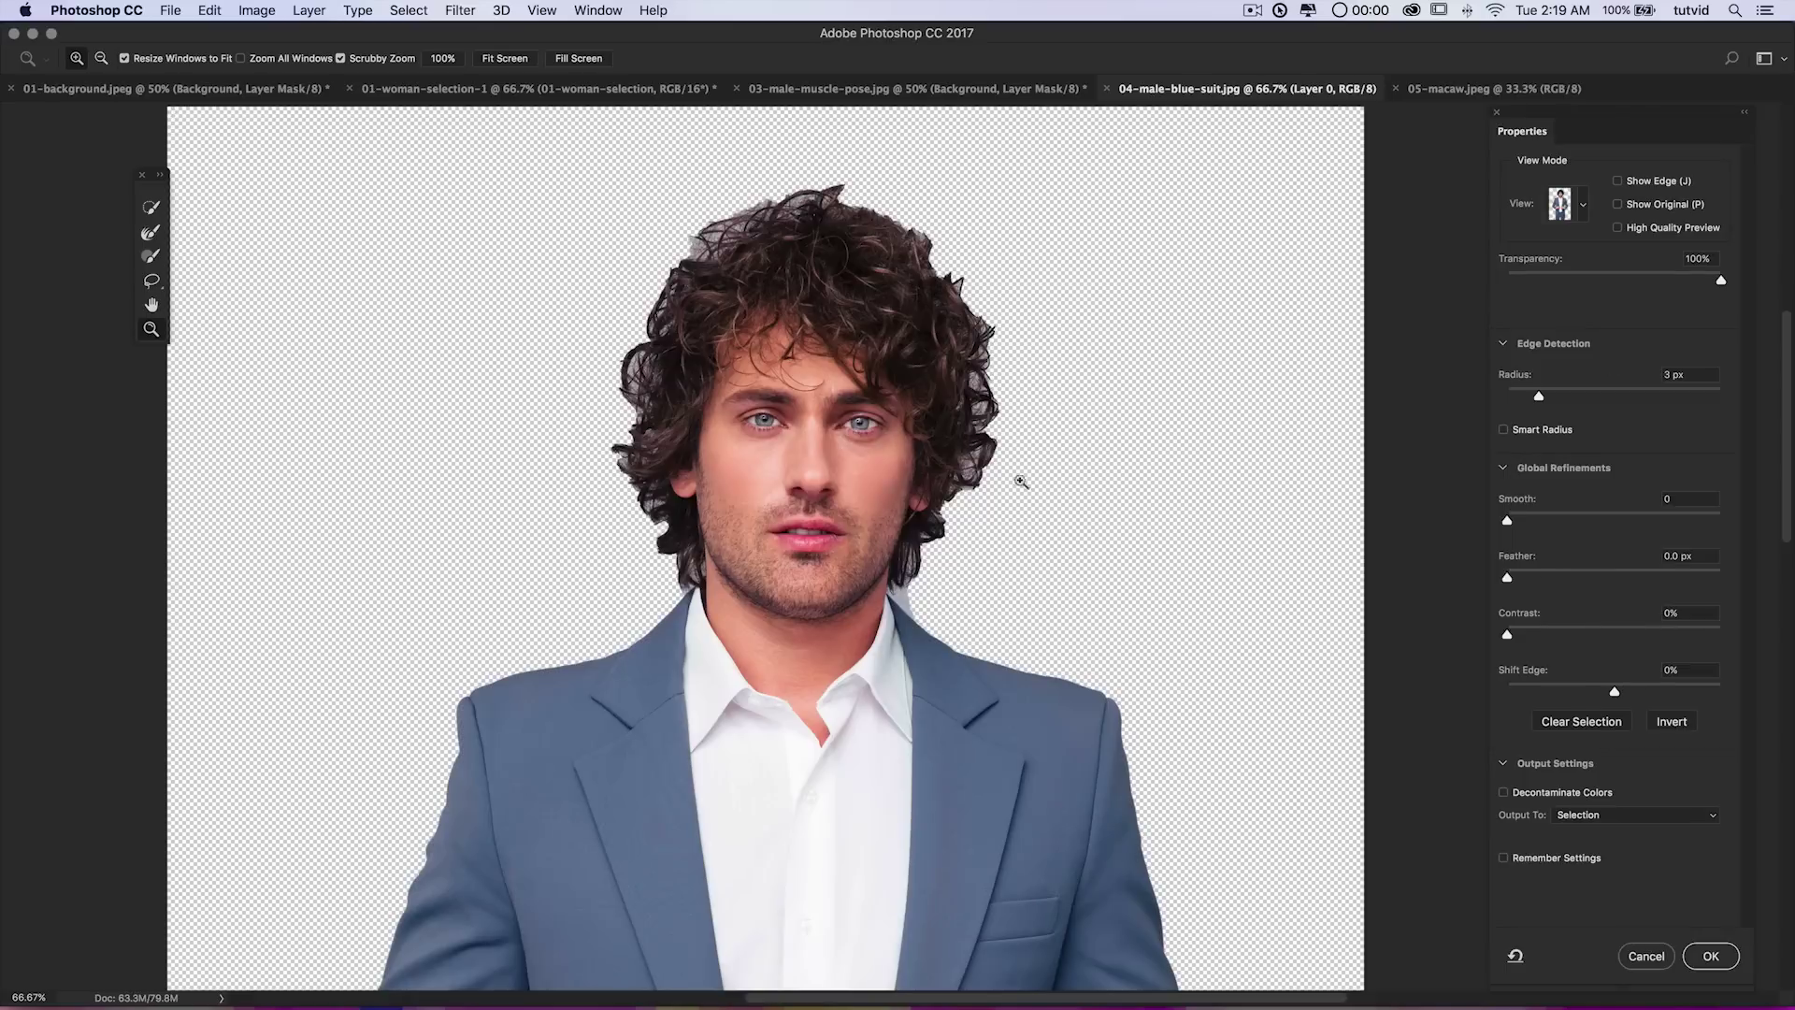
# Paint along the outer edge of the man's curly hair with the Refine Edge Brush and inspect the extracted strands up close.
pyautogui.click(152, 233)
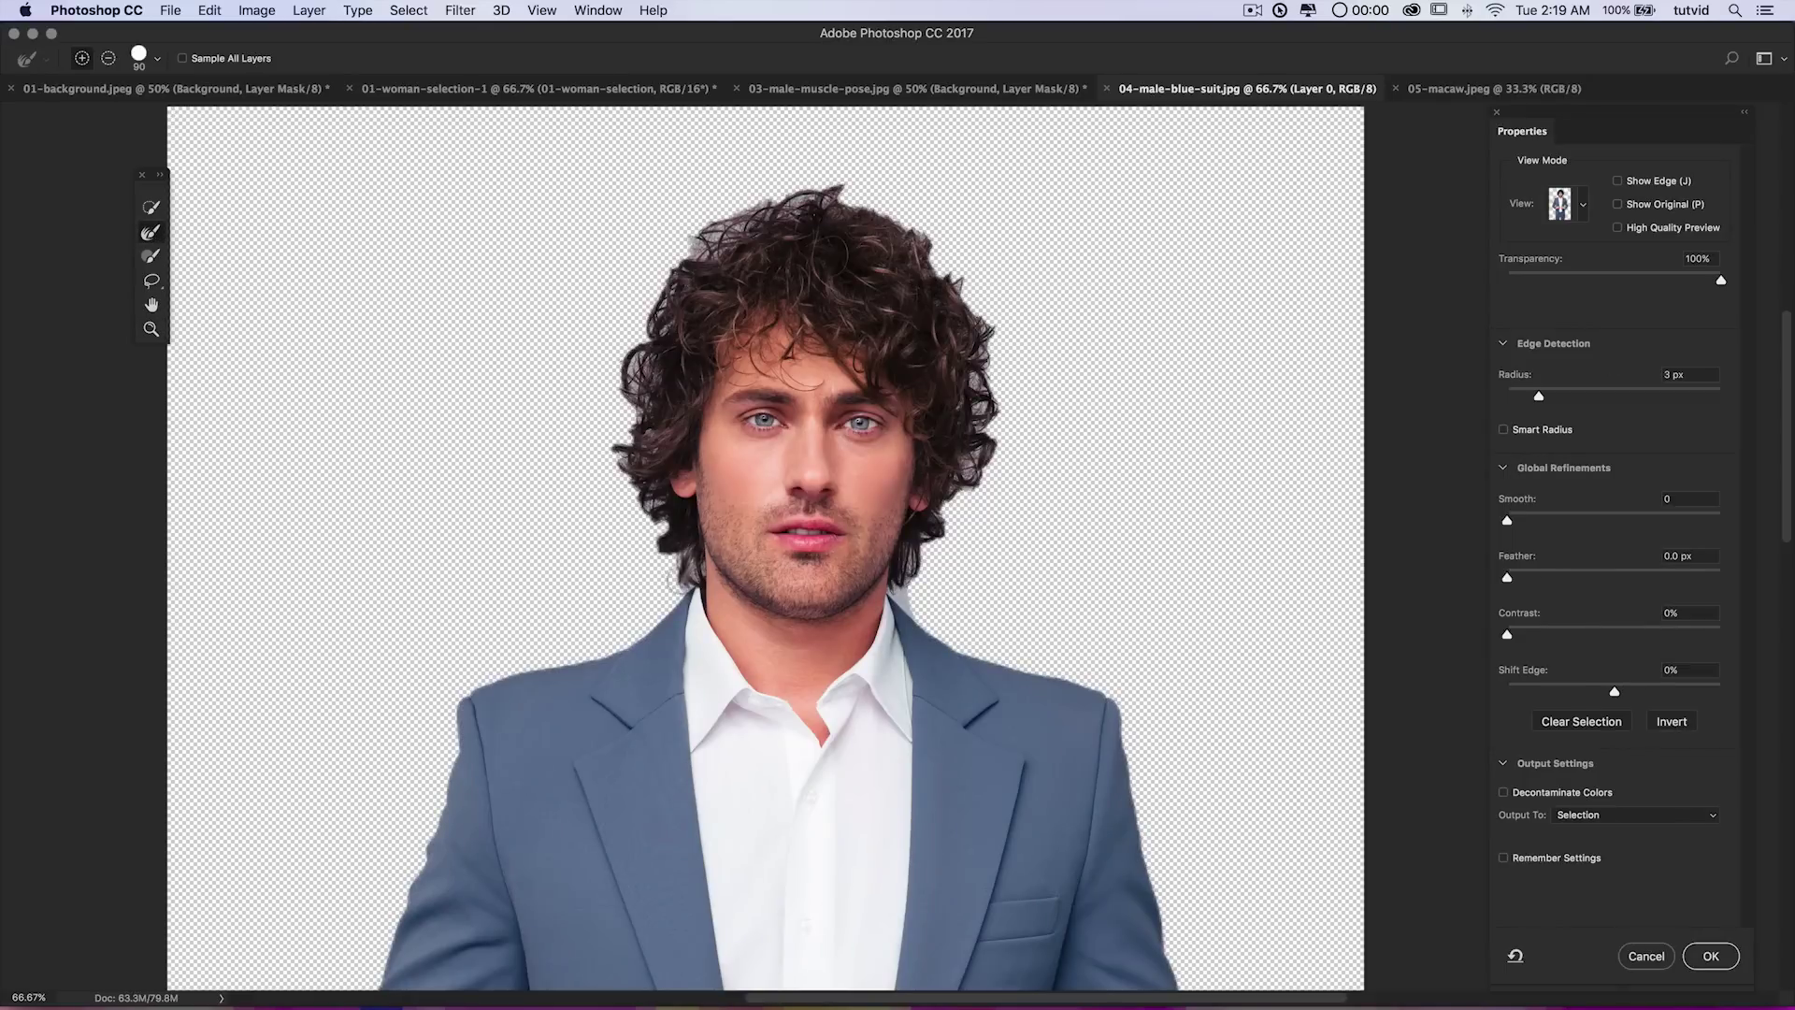
pyautogui.moveTo(664, 544)
pyautogui.mouseDown()
pyautogui.moveTo(623, 438)
pyautogui.moveTo(645, 397)
pyautogui.moveTo(639, 348)
pyautogui.moveTo(632, 362)
pyautogui.moveTo(737, 201)
pyautogui.moveTo(898, 206)
pyautogui.moveTo(869, 191)
pyautogui.moveTo(940, 248)
pyautogui.moveTo(776, 192)
pyautogui.moveTo(902, 223)
pyautogui.moveTo(987, 346)
pyautogui.moveTo(994, 445)
pyautogui.moveTo(909, 599)
pyautogui.moveTo(960, 495)
pyautogui.mouseUp()
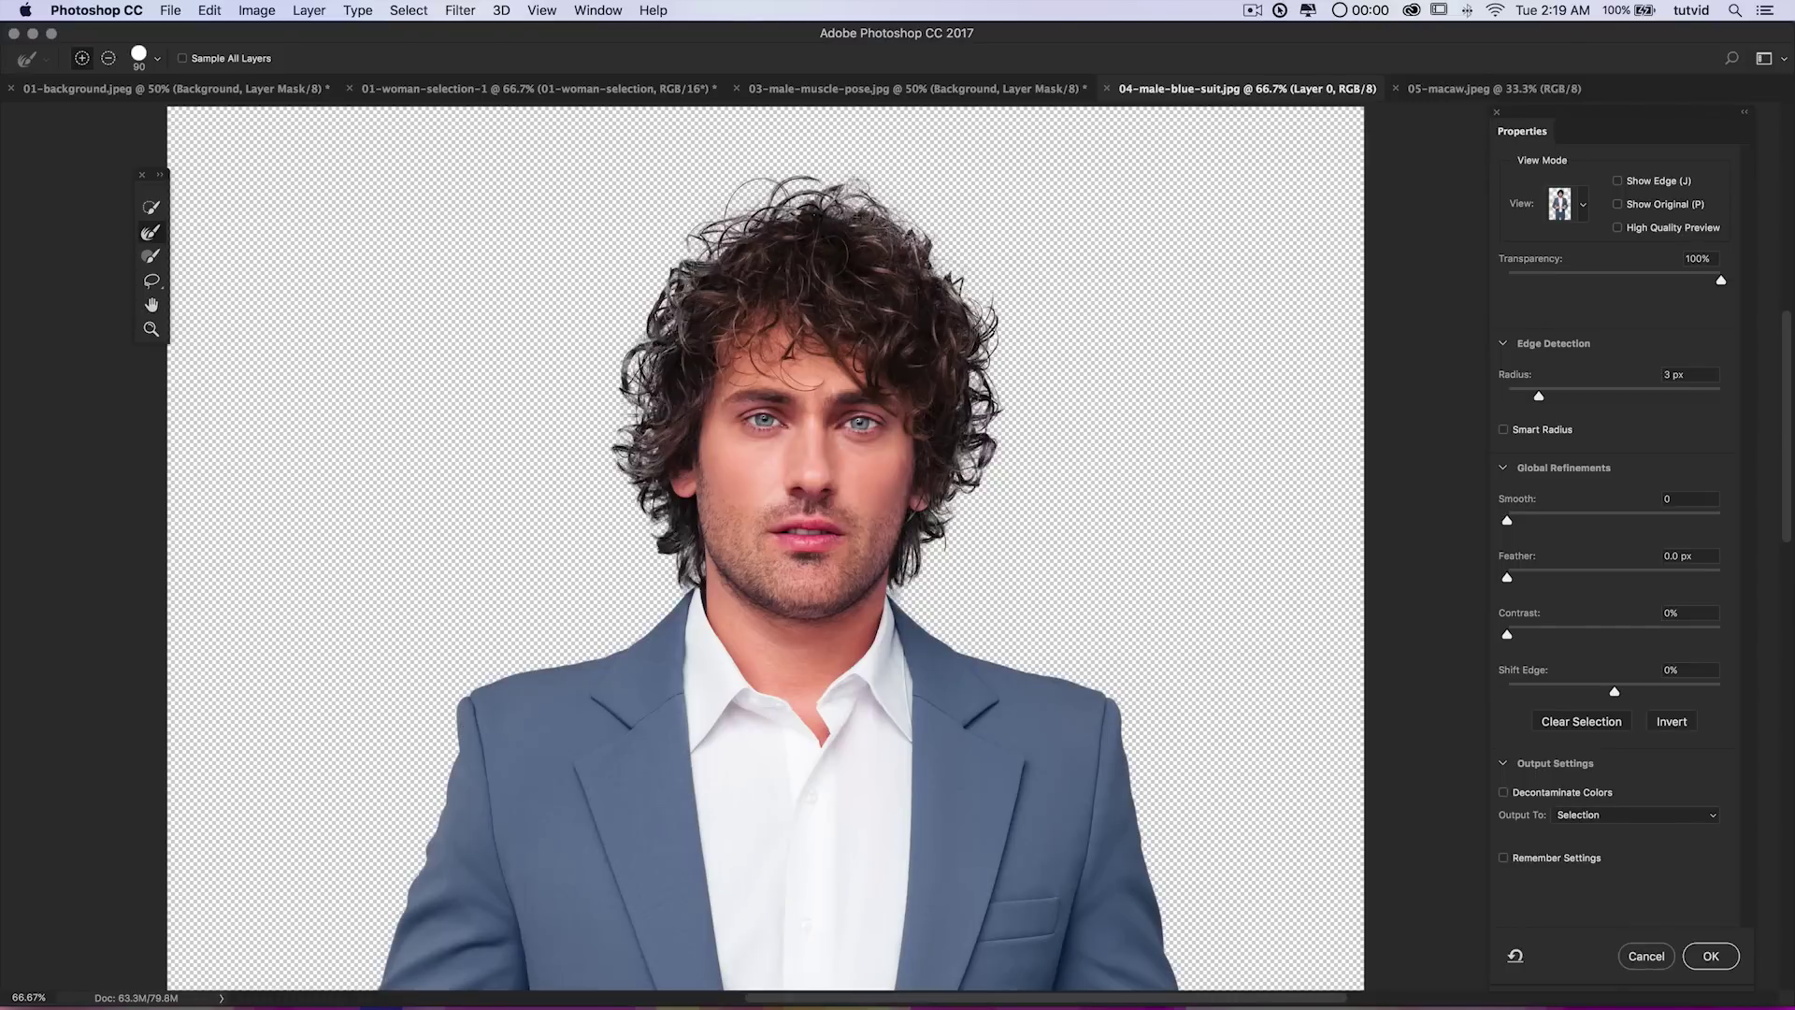
pyautogui.press('z')
pyautogui.tripleClick(666, 326)
pyautogui.moveTo(687, 328); pyautogui.dragTo(755, 435)
pyautogui.moveTo(751, 219); pyautogui.dragTo(725, 421)
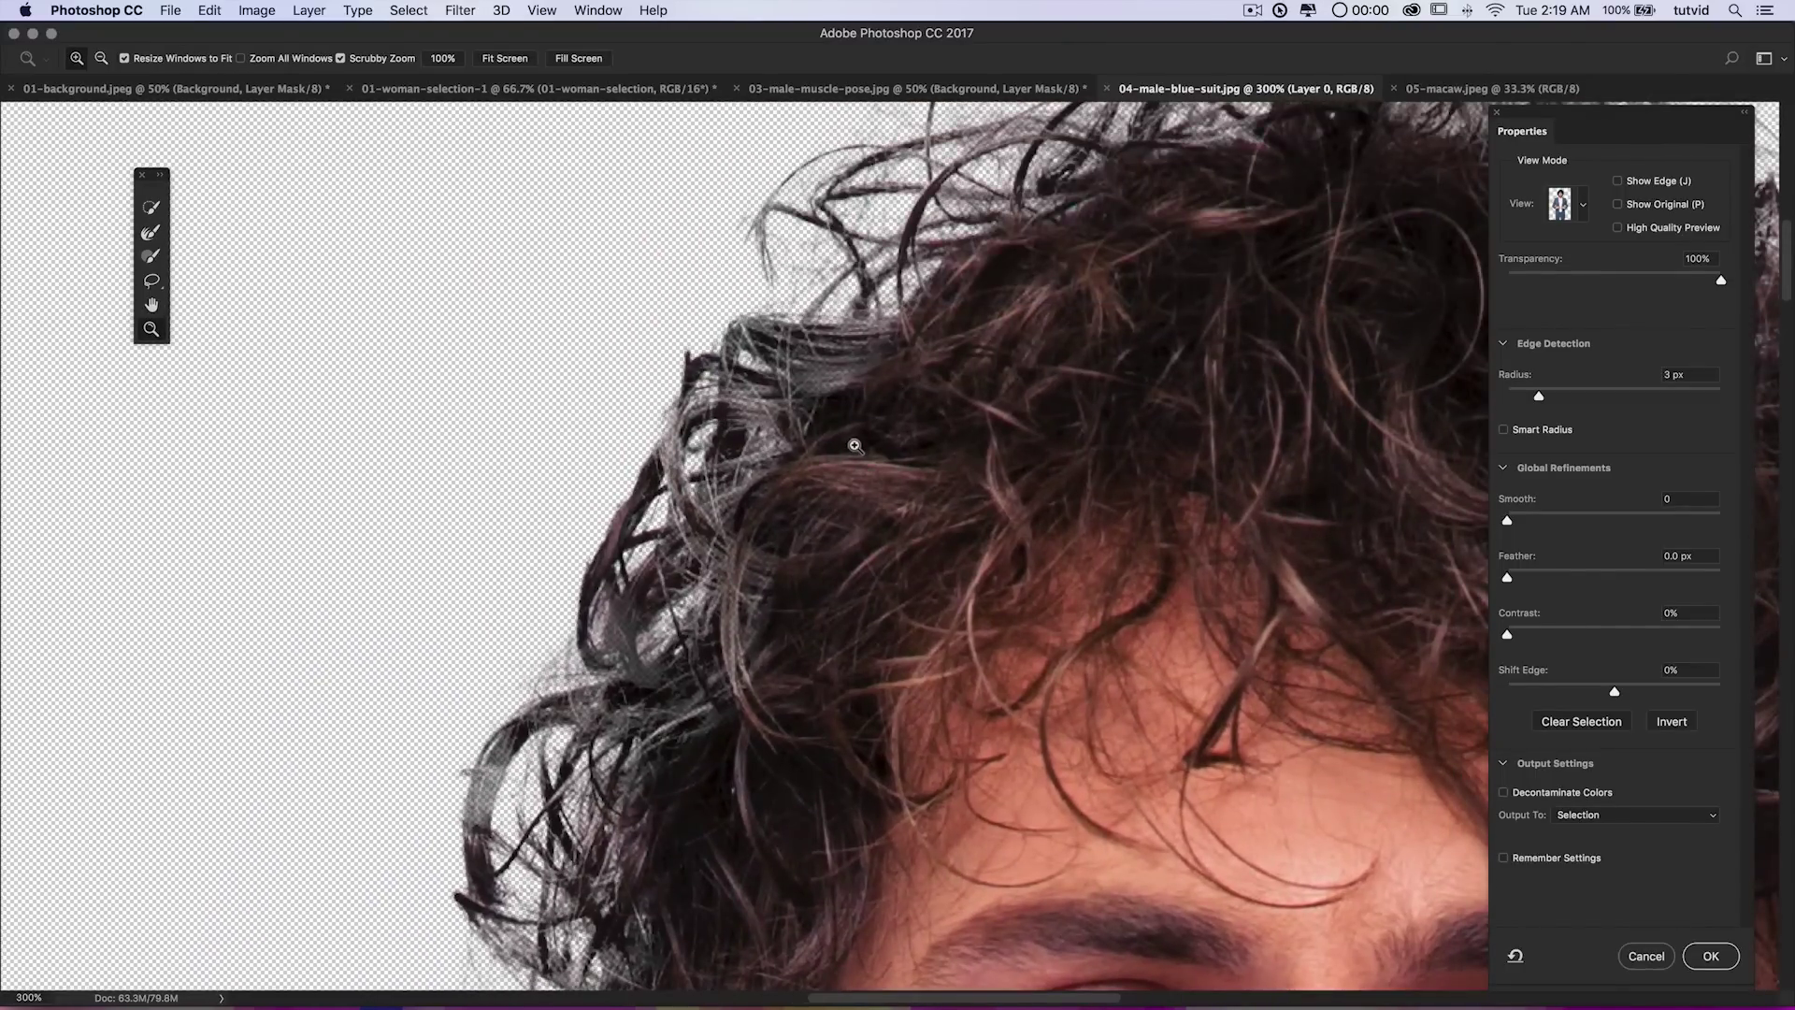
pyautogui.press('super+1')
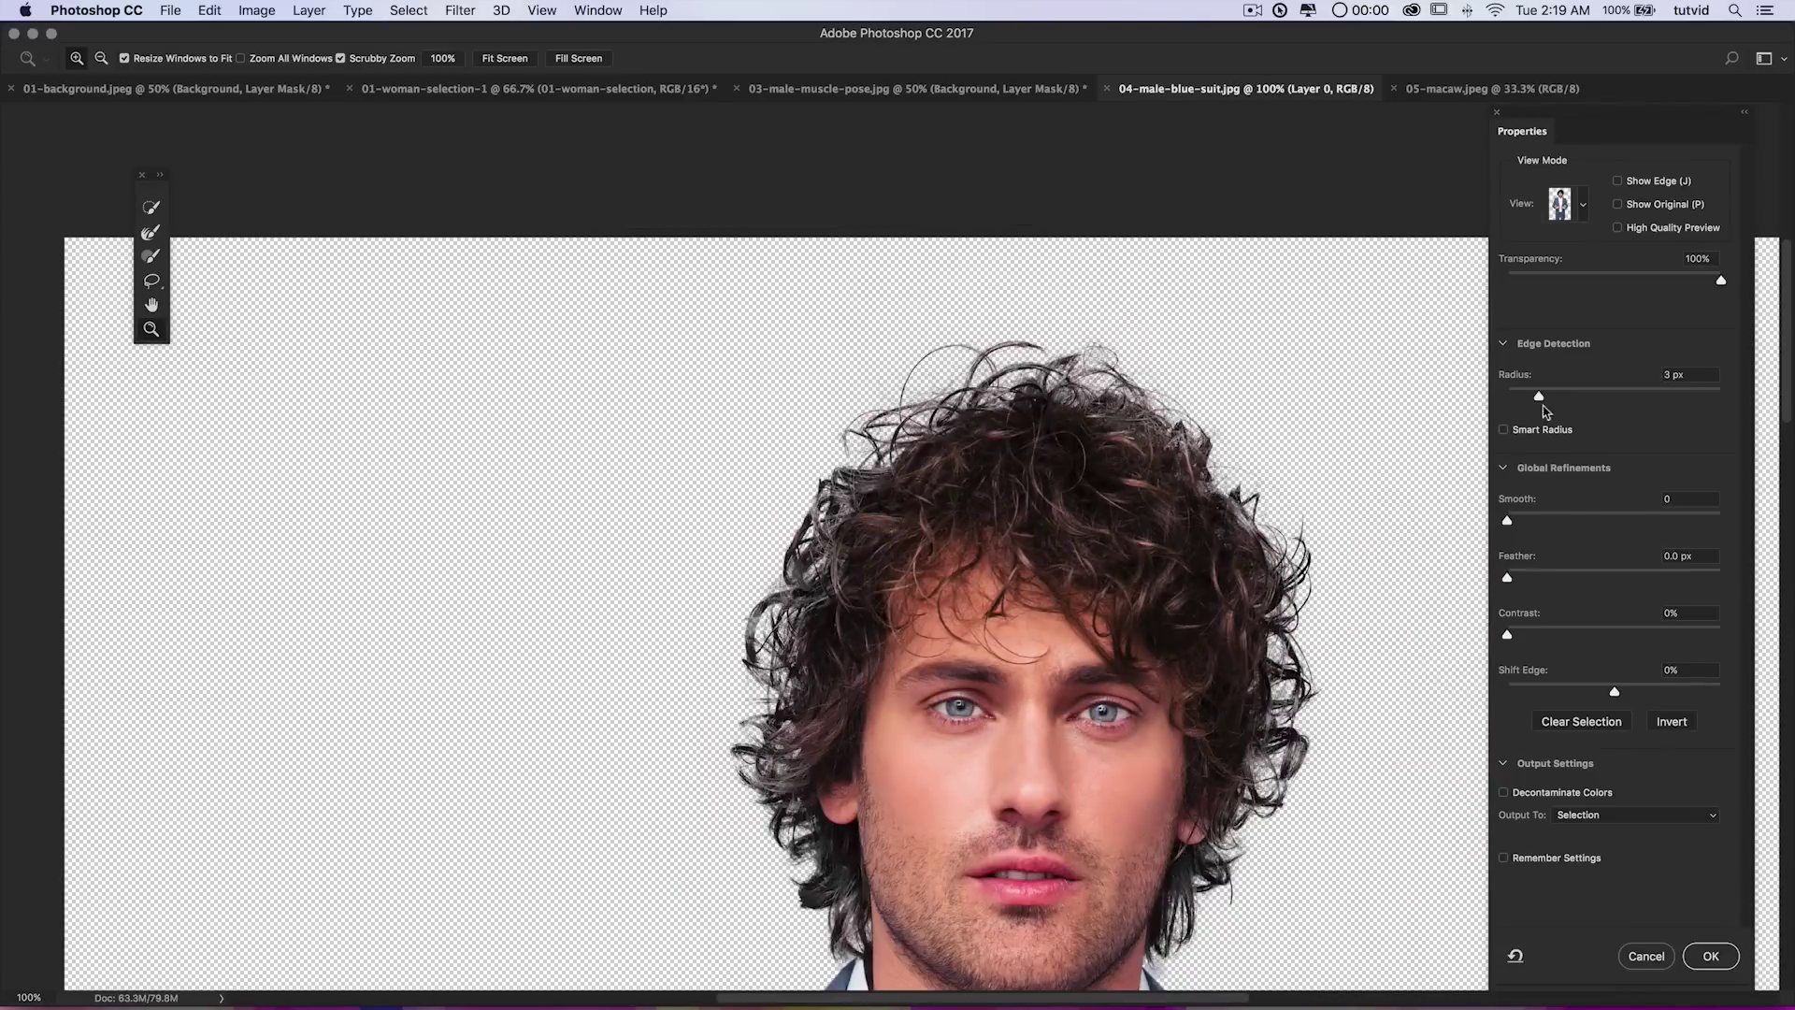
# Try an Edge Detection radius of 26 px on the hair, then reduce the radius to 1 px.
pyautogui.moveTo(1551, 400); pyautogui.dragTo(1612, 412)
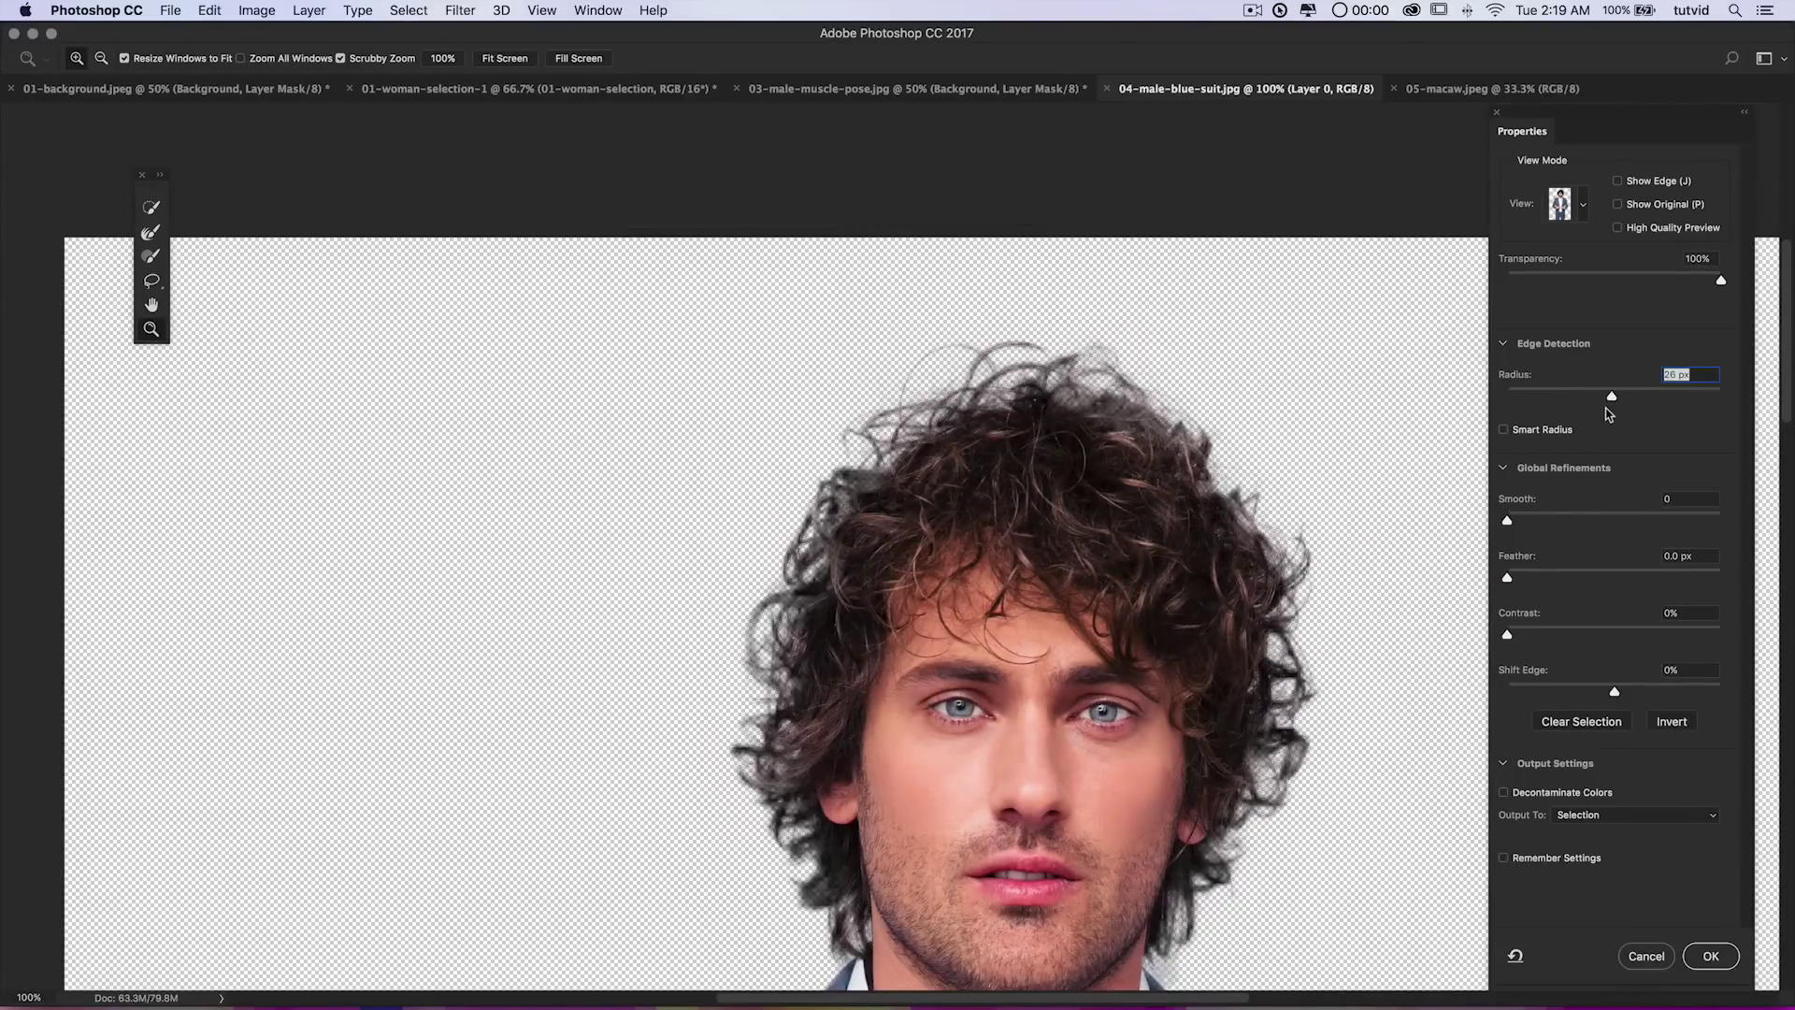
pyautogui.moveTo(1608, 400); pyautogui.dragTo(1528, 399)
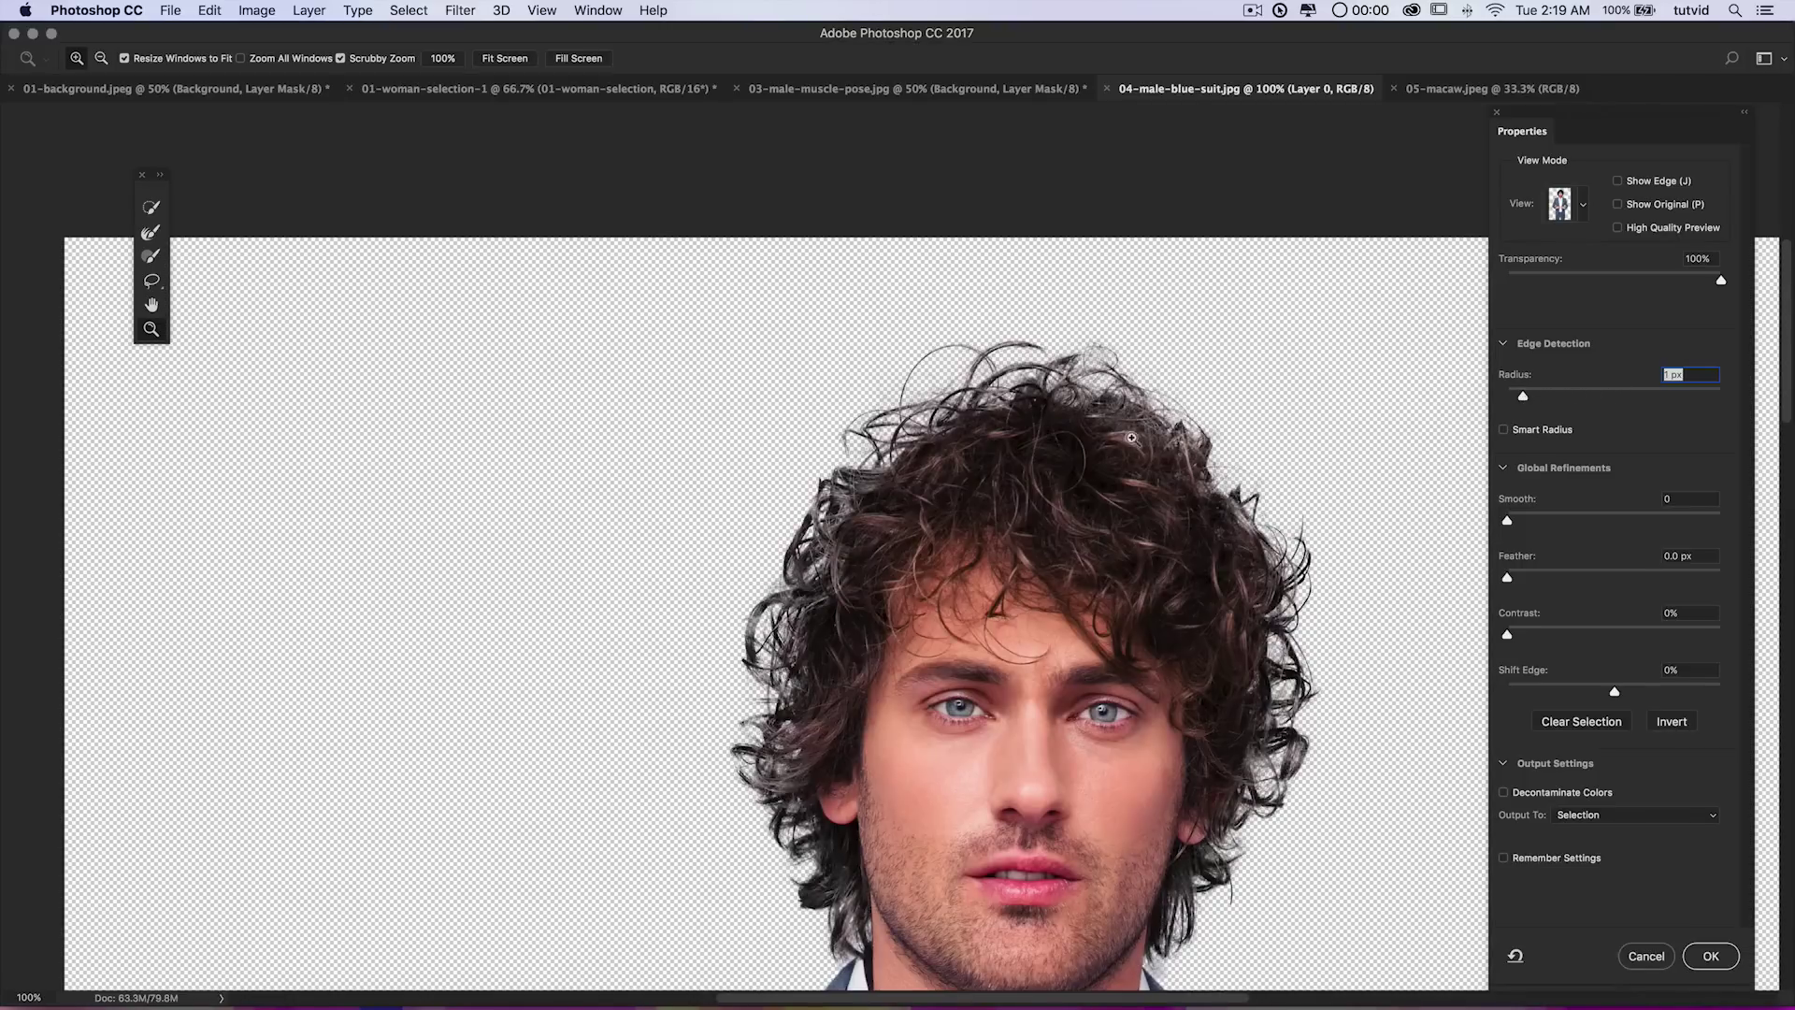
pyautogui.moveTo(1125, 533); pyautogui.dragTo(1051, 353)
pyautogui.moveTo(1088, 562); pyautogui.dragTo(968, 420)
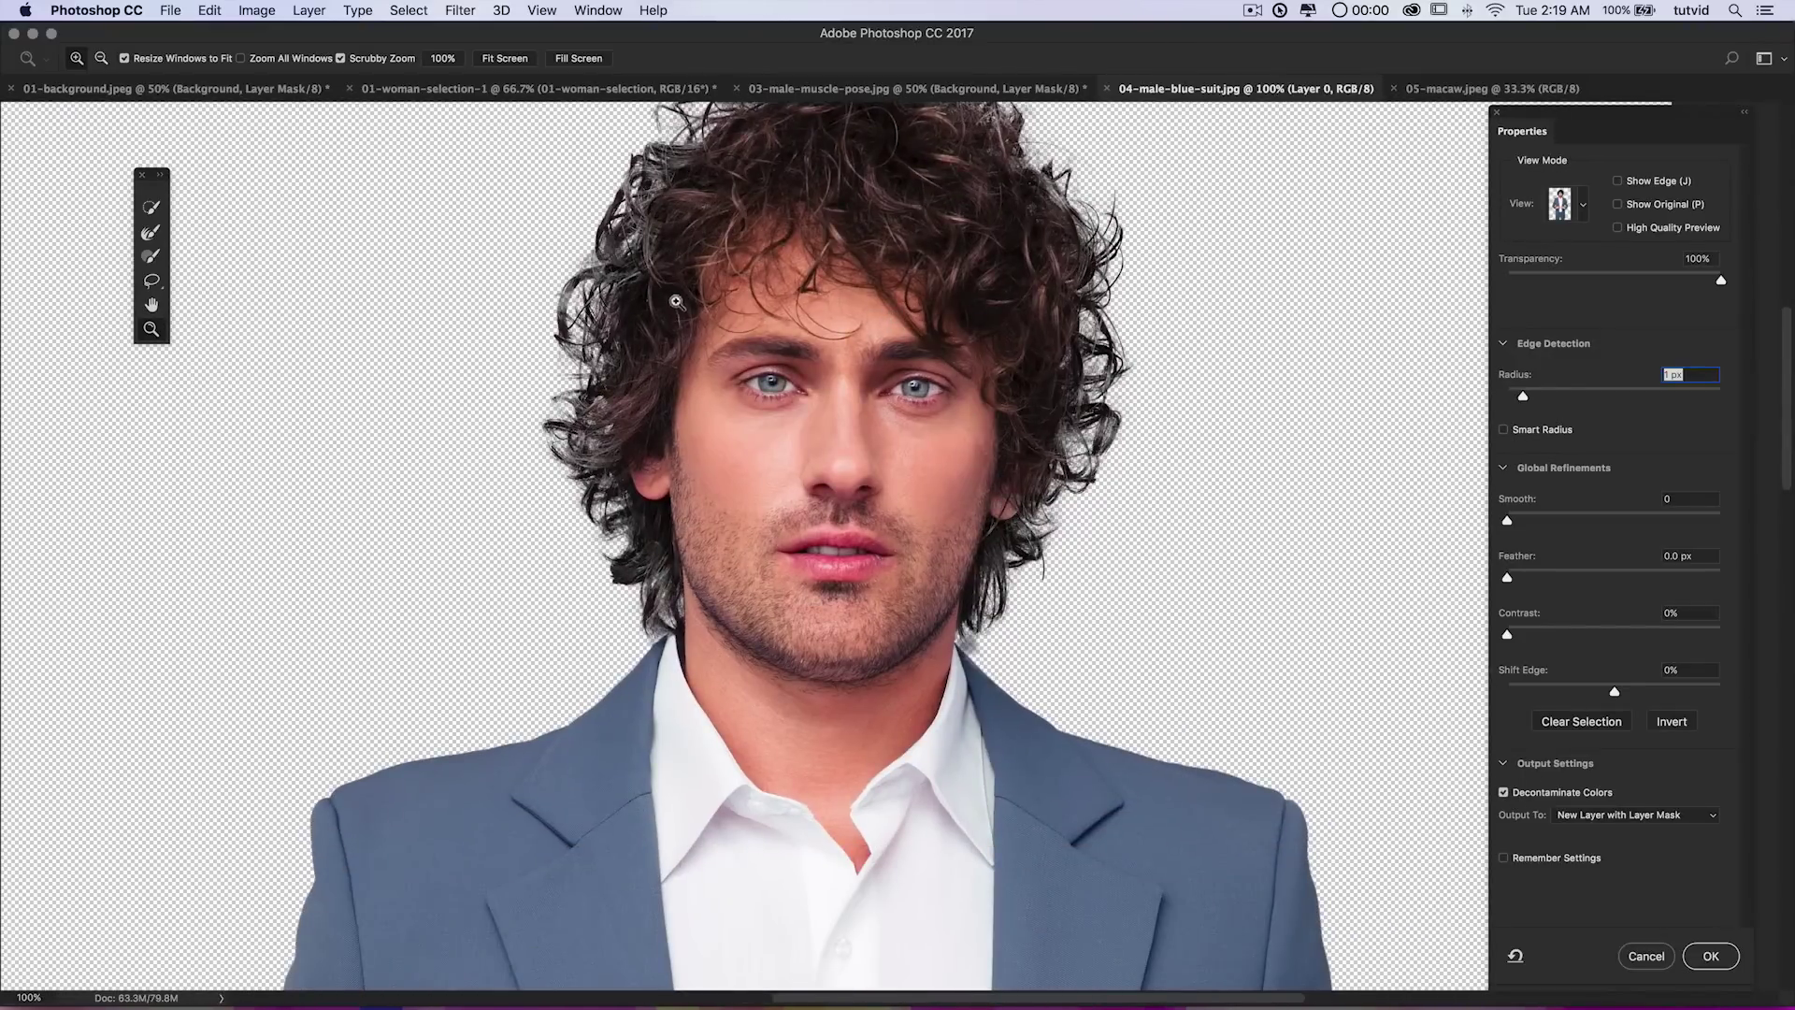
pyautogui.moveTo(678, 260); pyautogui.dragTo(713, 374)
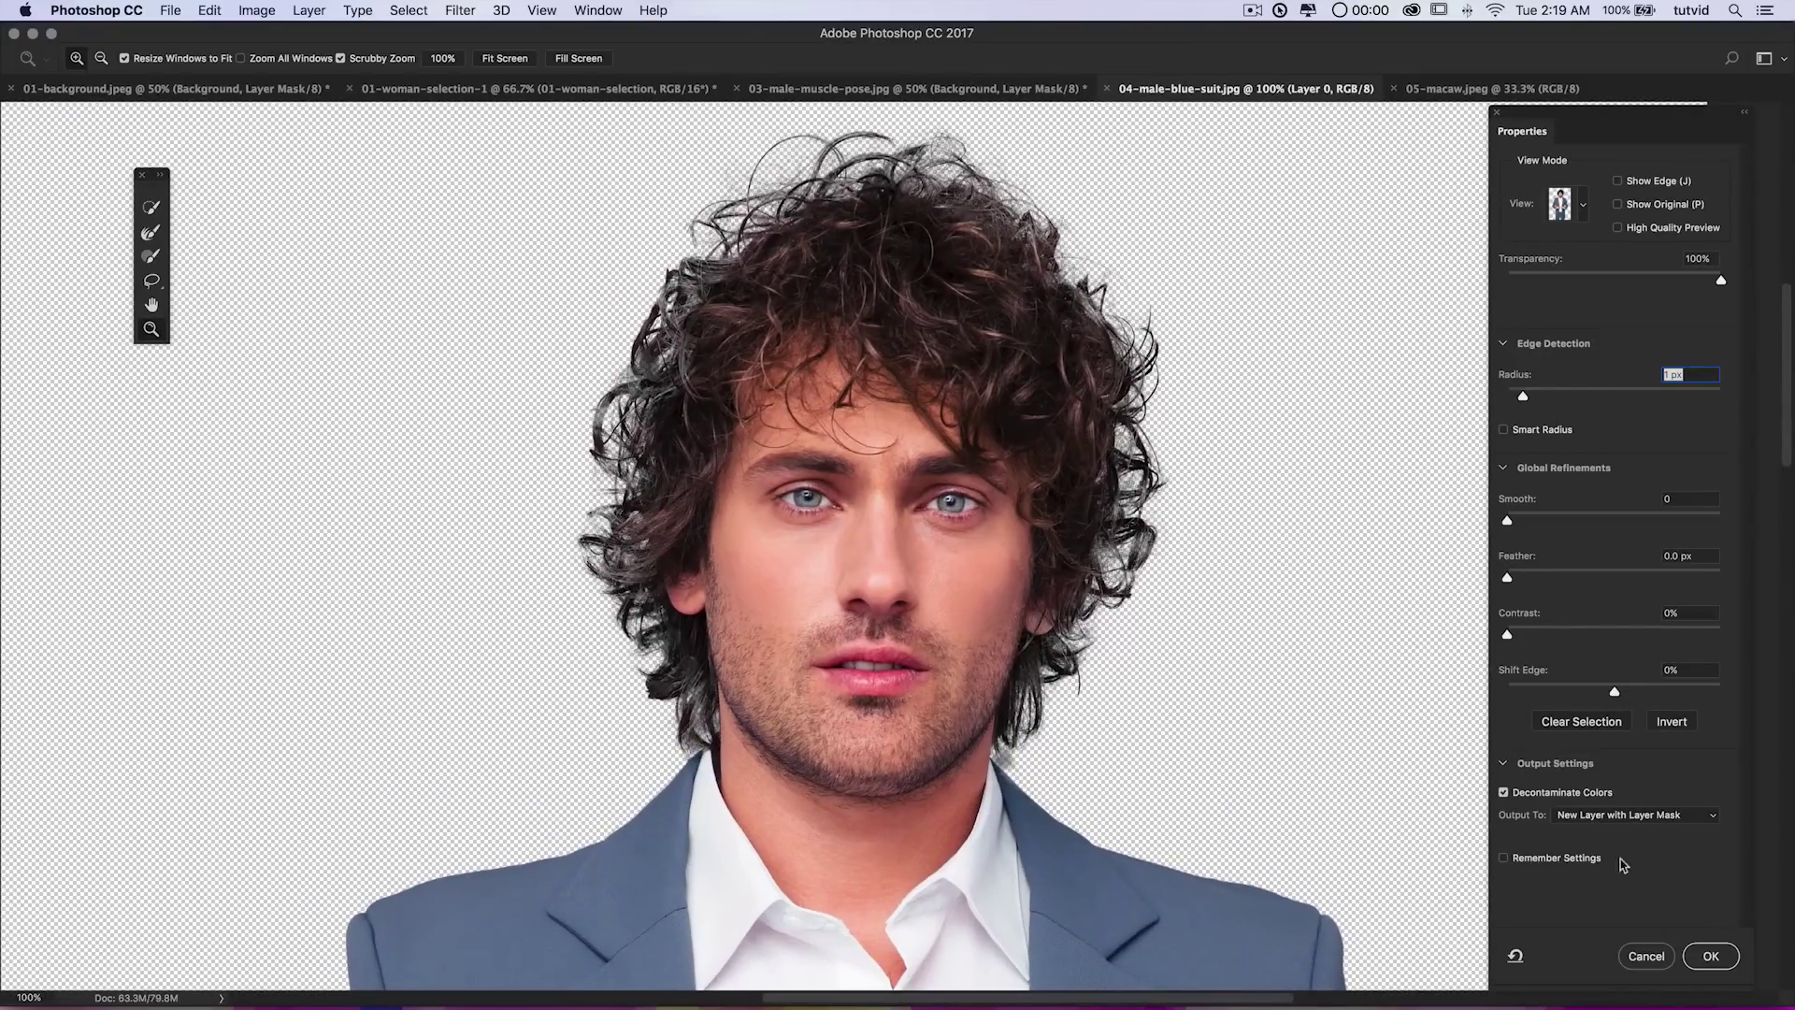
# Turn off Decontaminate Colors and output the refined selection as New Layer with Layer Mask.
pyautogui.click(1504, 793)
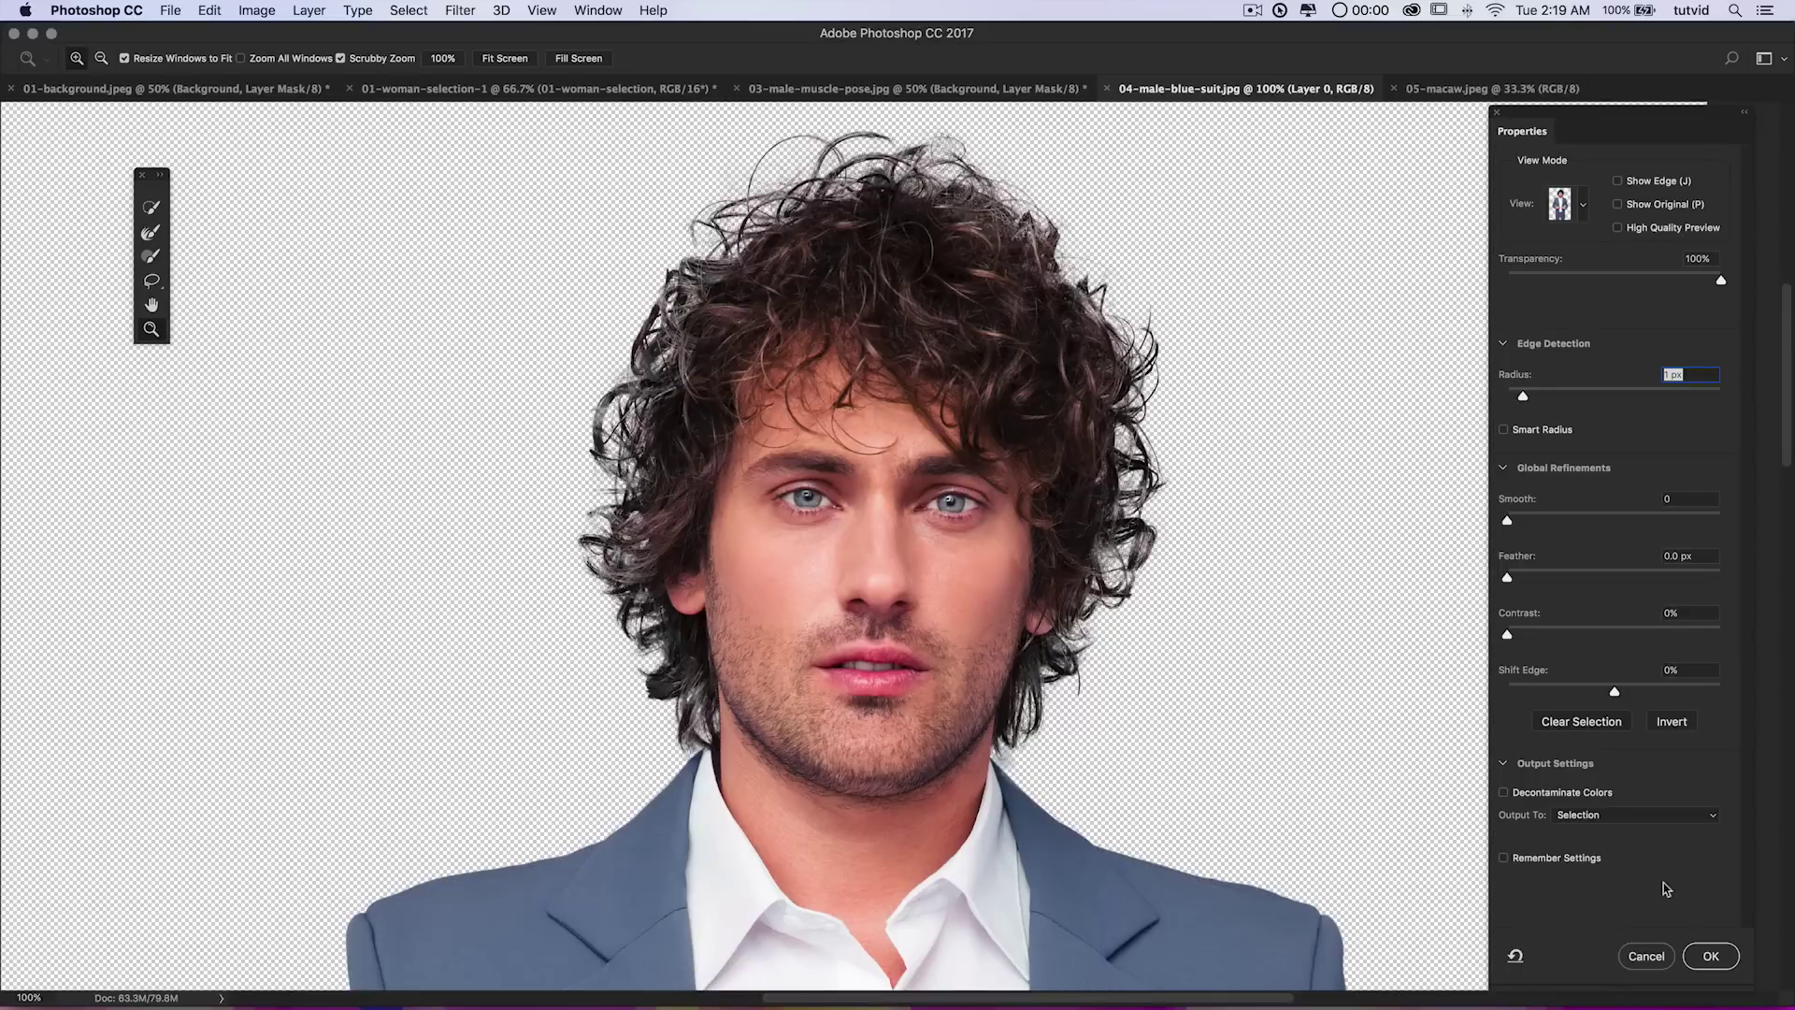
pyautogui.click(1608, 815)
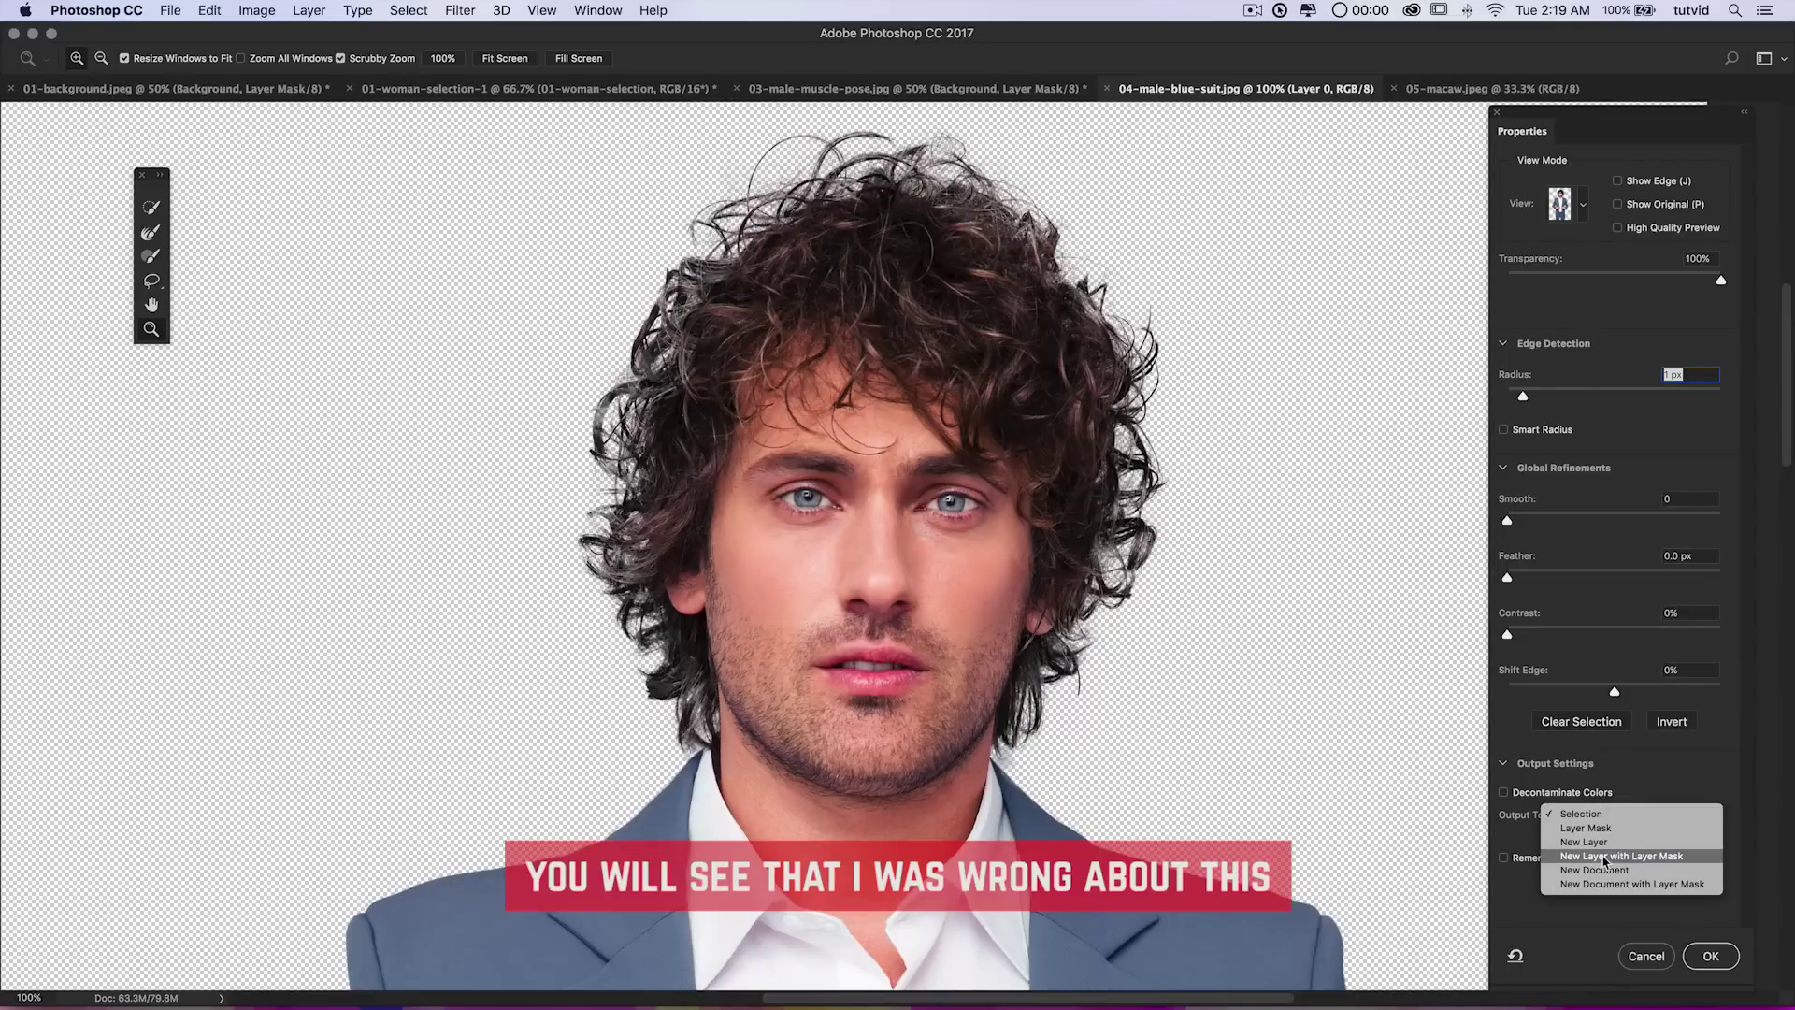
pyautogui.click(1602, 857)
pyautogui.click(1711, 956)
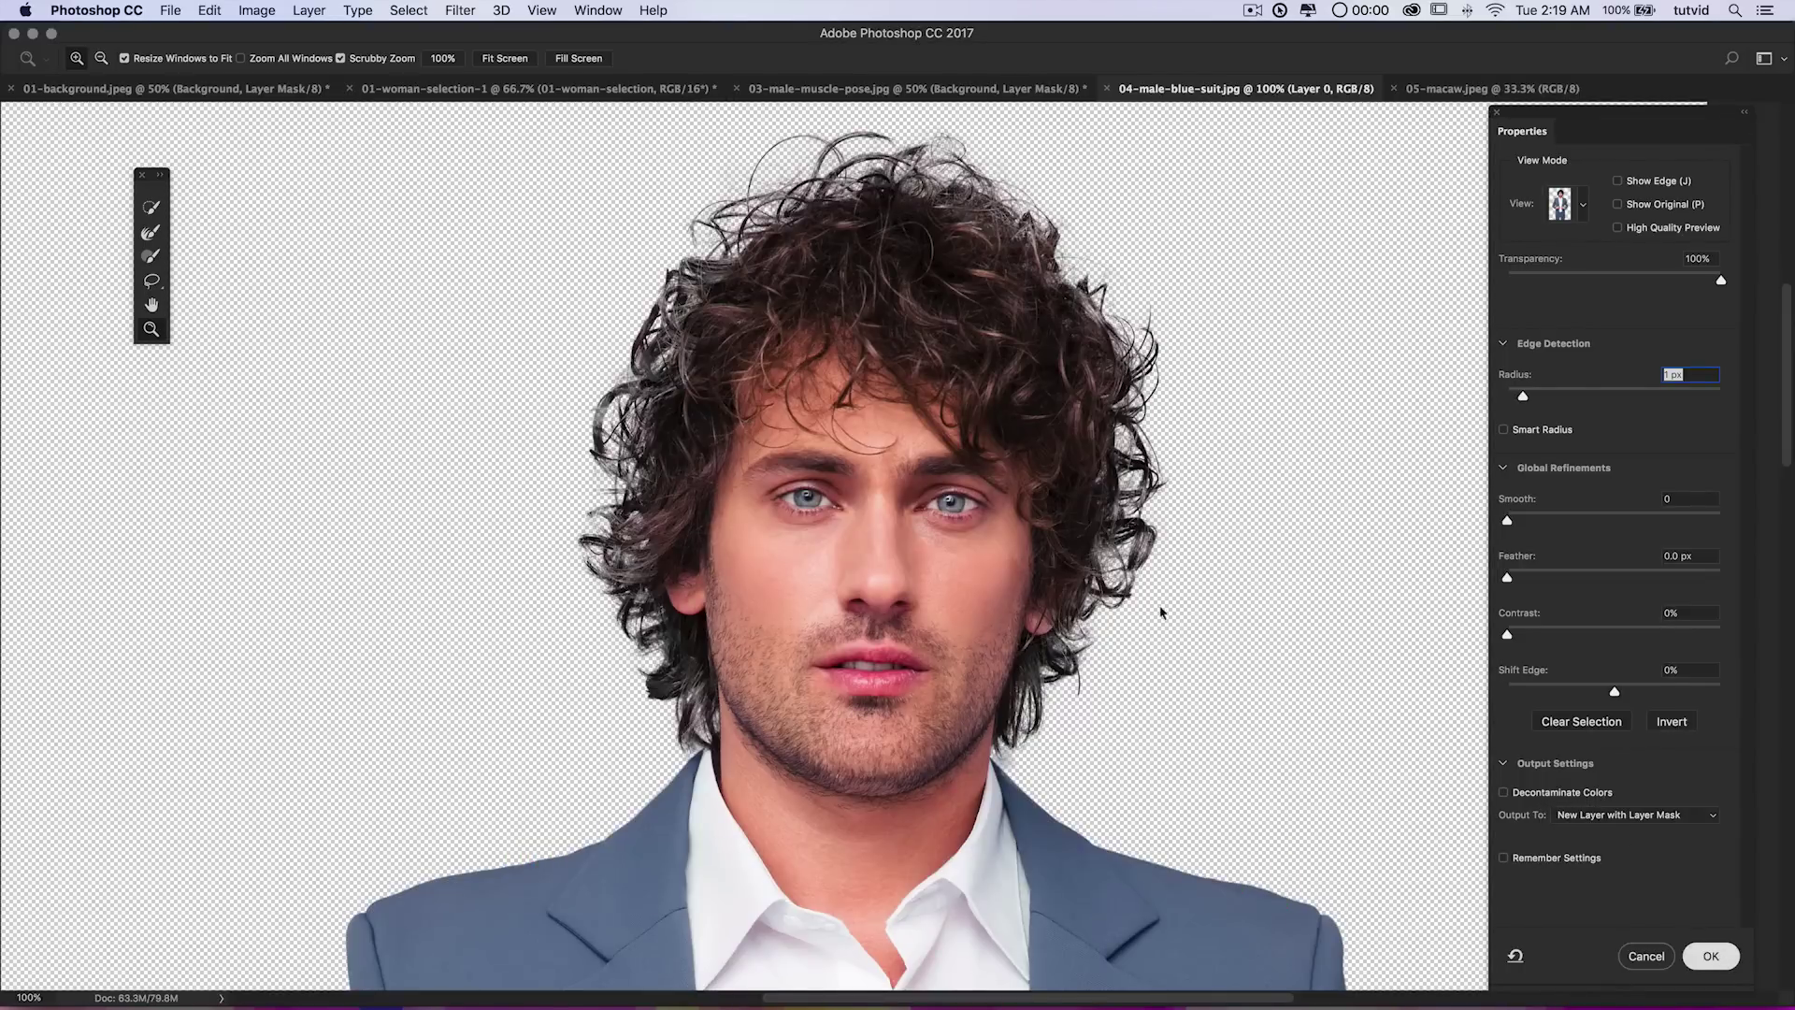
# Copy the masked man into 01-background.jpeg and place him in the left half of the library scene.
pyautogui.press('super+minus')
pyautogui.press('super+minus')
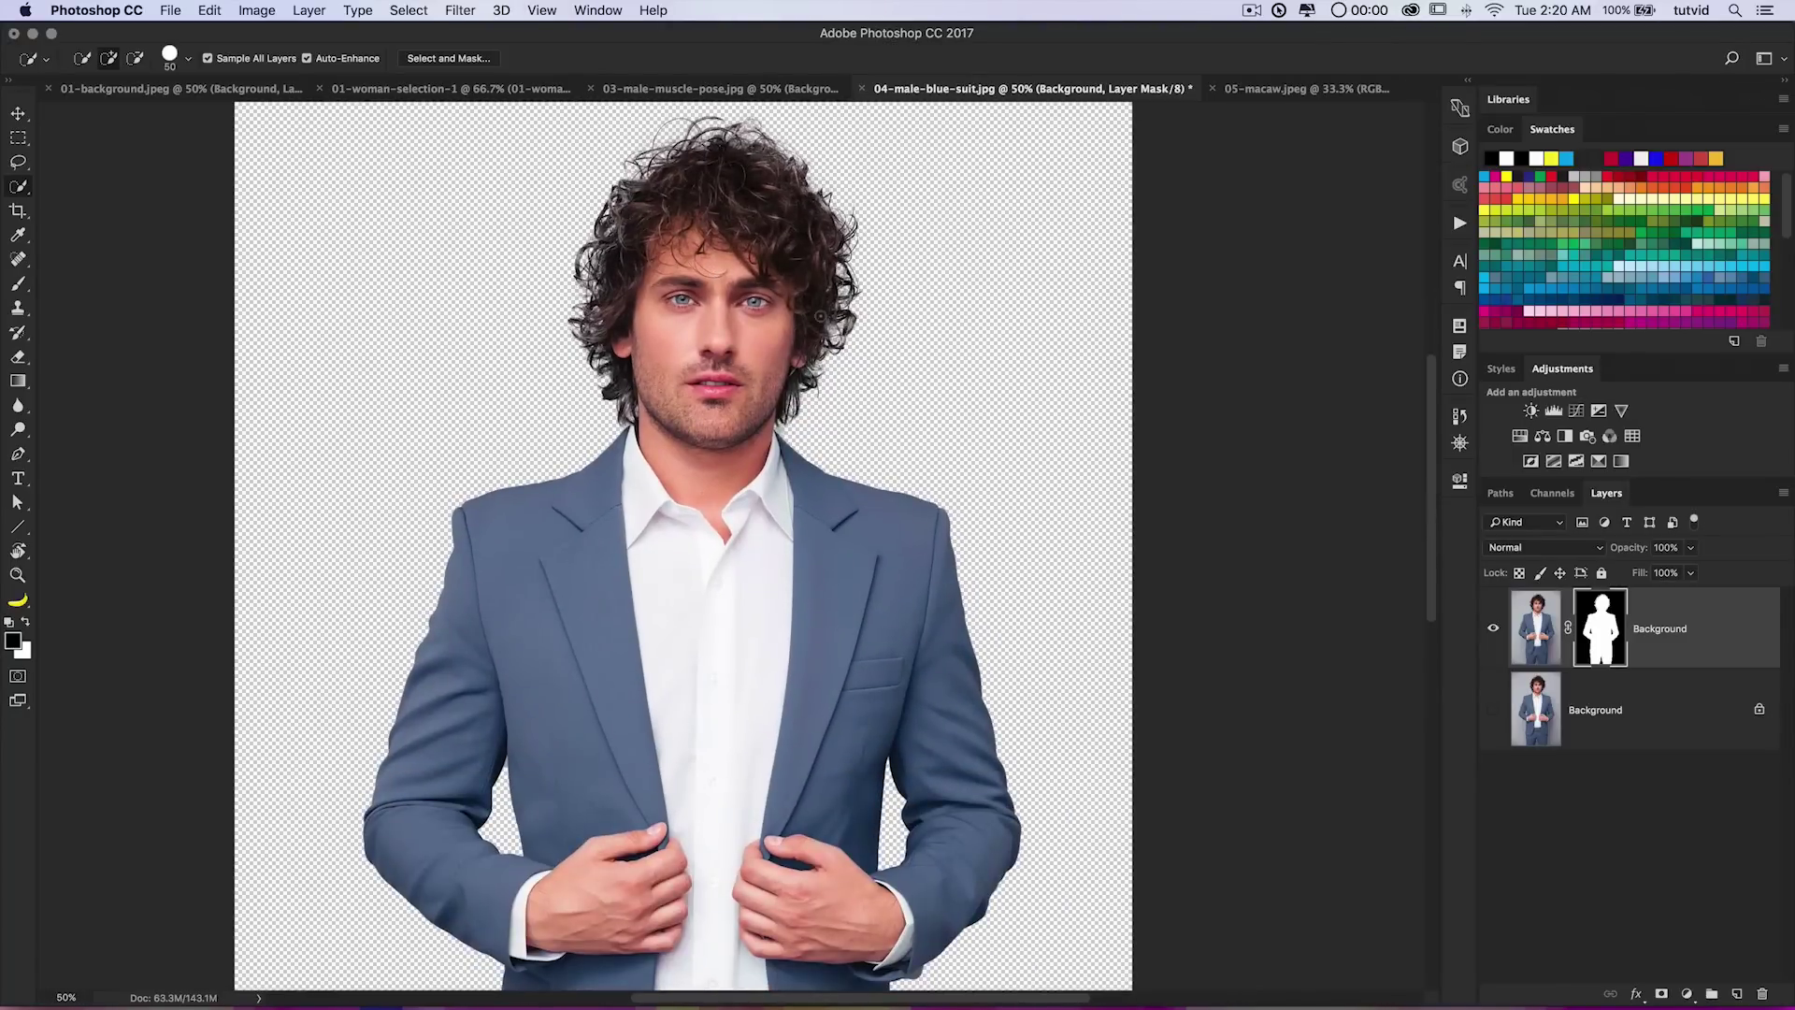
pyautogui.press('v')
pyautogui.moveTo(793, 240); pyautogui.dragTo(483, 316)
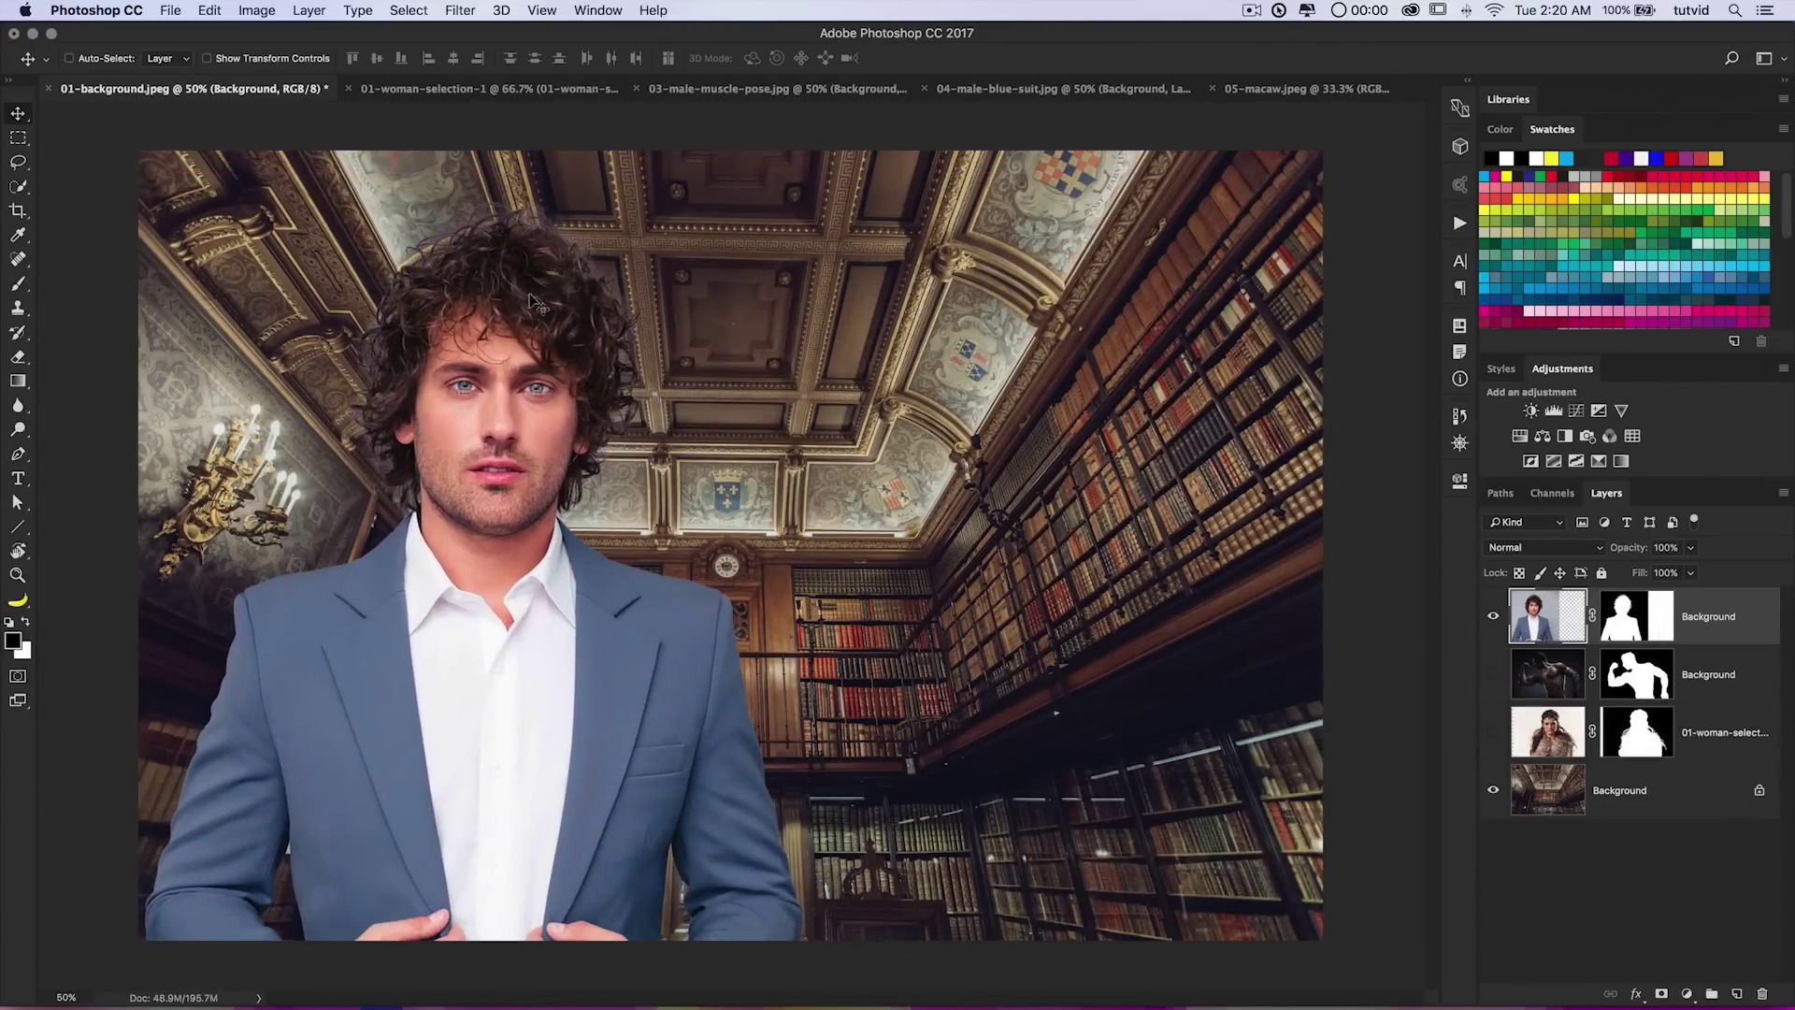
# In 04-male-blue-suit.jpg, hide the masked layer, then select and show the original Background layer.
pyautogui.click(1048, 91)
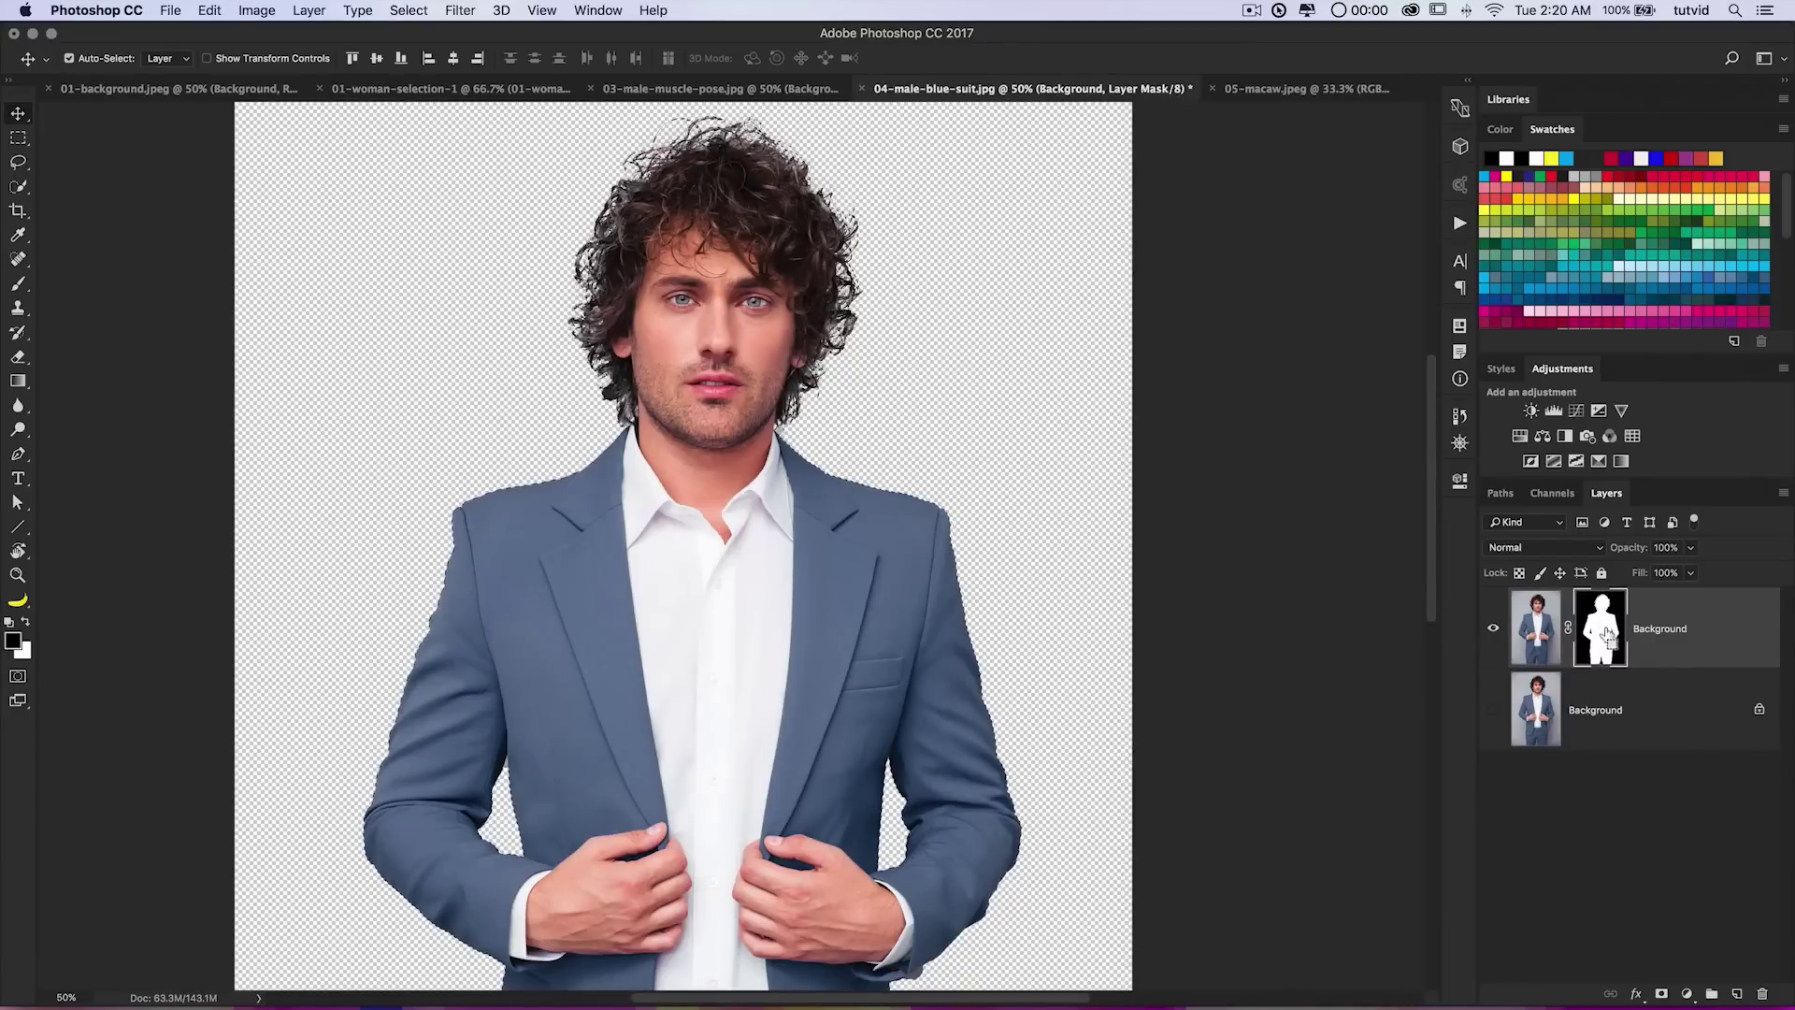
pyautogui.click(1493, 628)
pyautogui.click(1583, 714)
pyautogui.click(1493, 709)
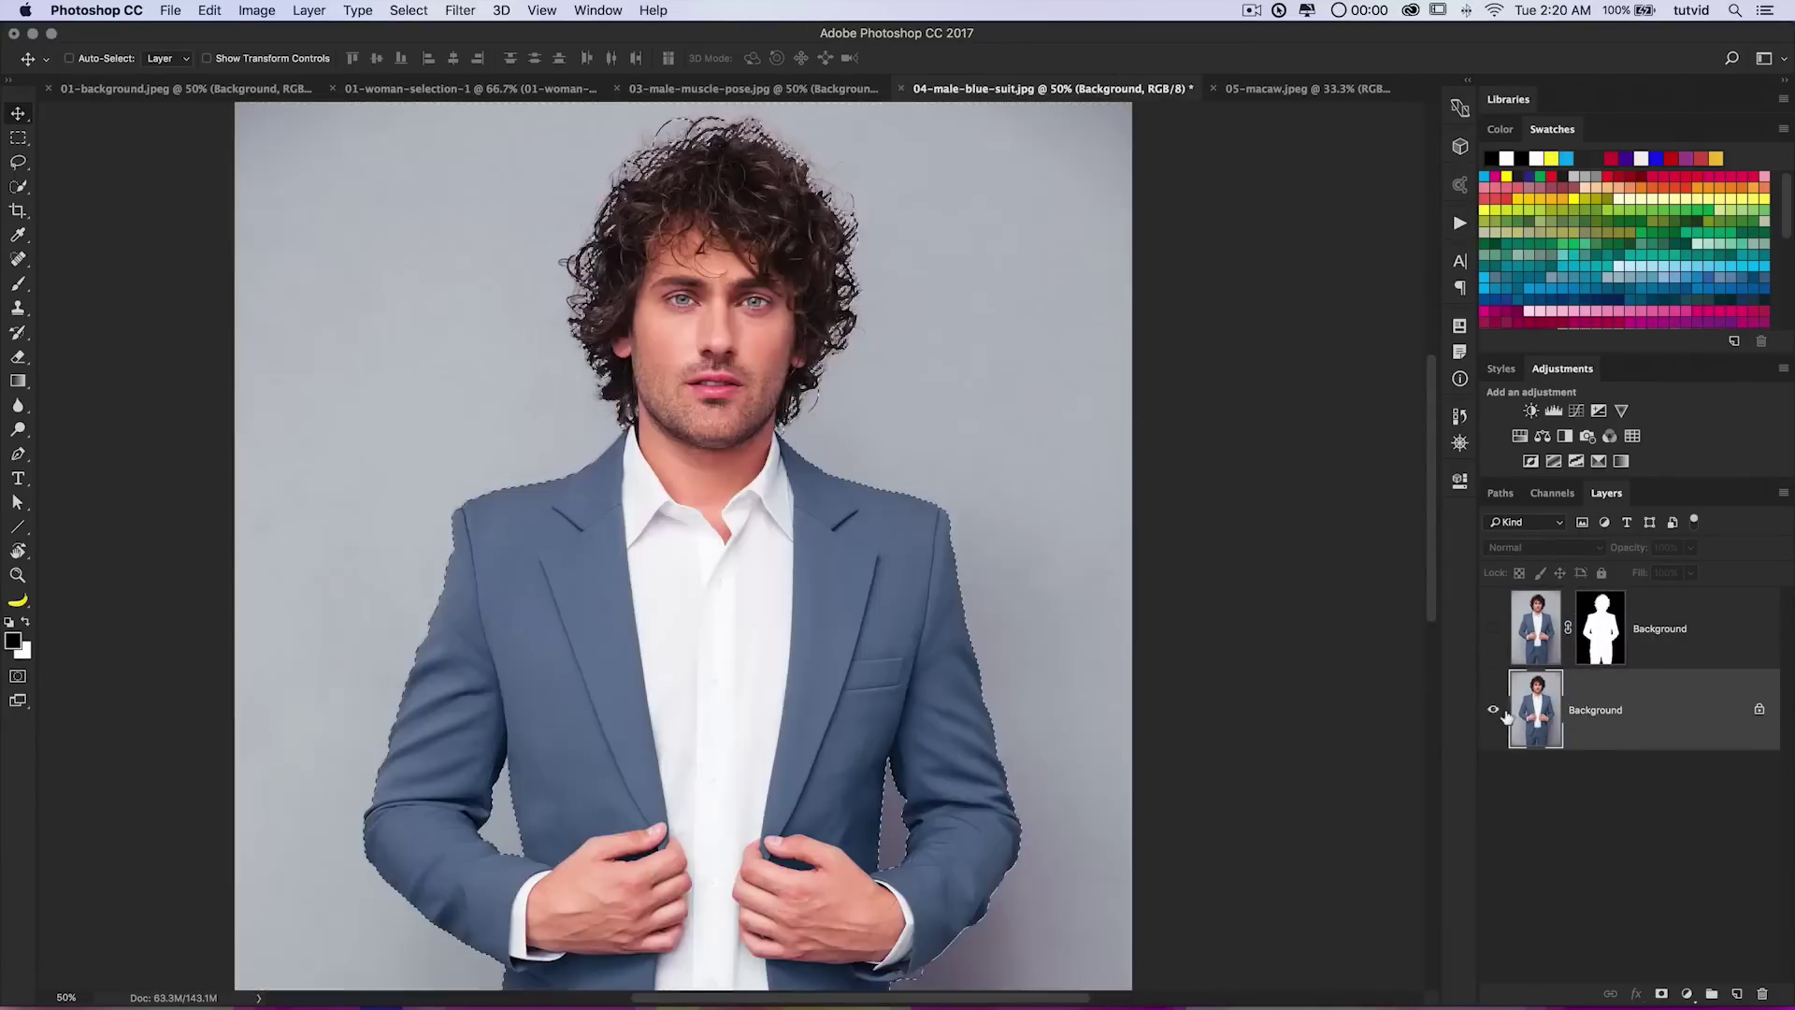
# Reopen the selection in Select and Mask and output it with Decontaminate Colors on as New Layer with Layer Mask.
pyautogui.click(409, 10)
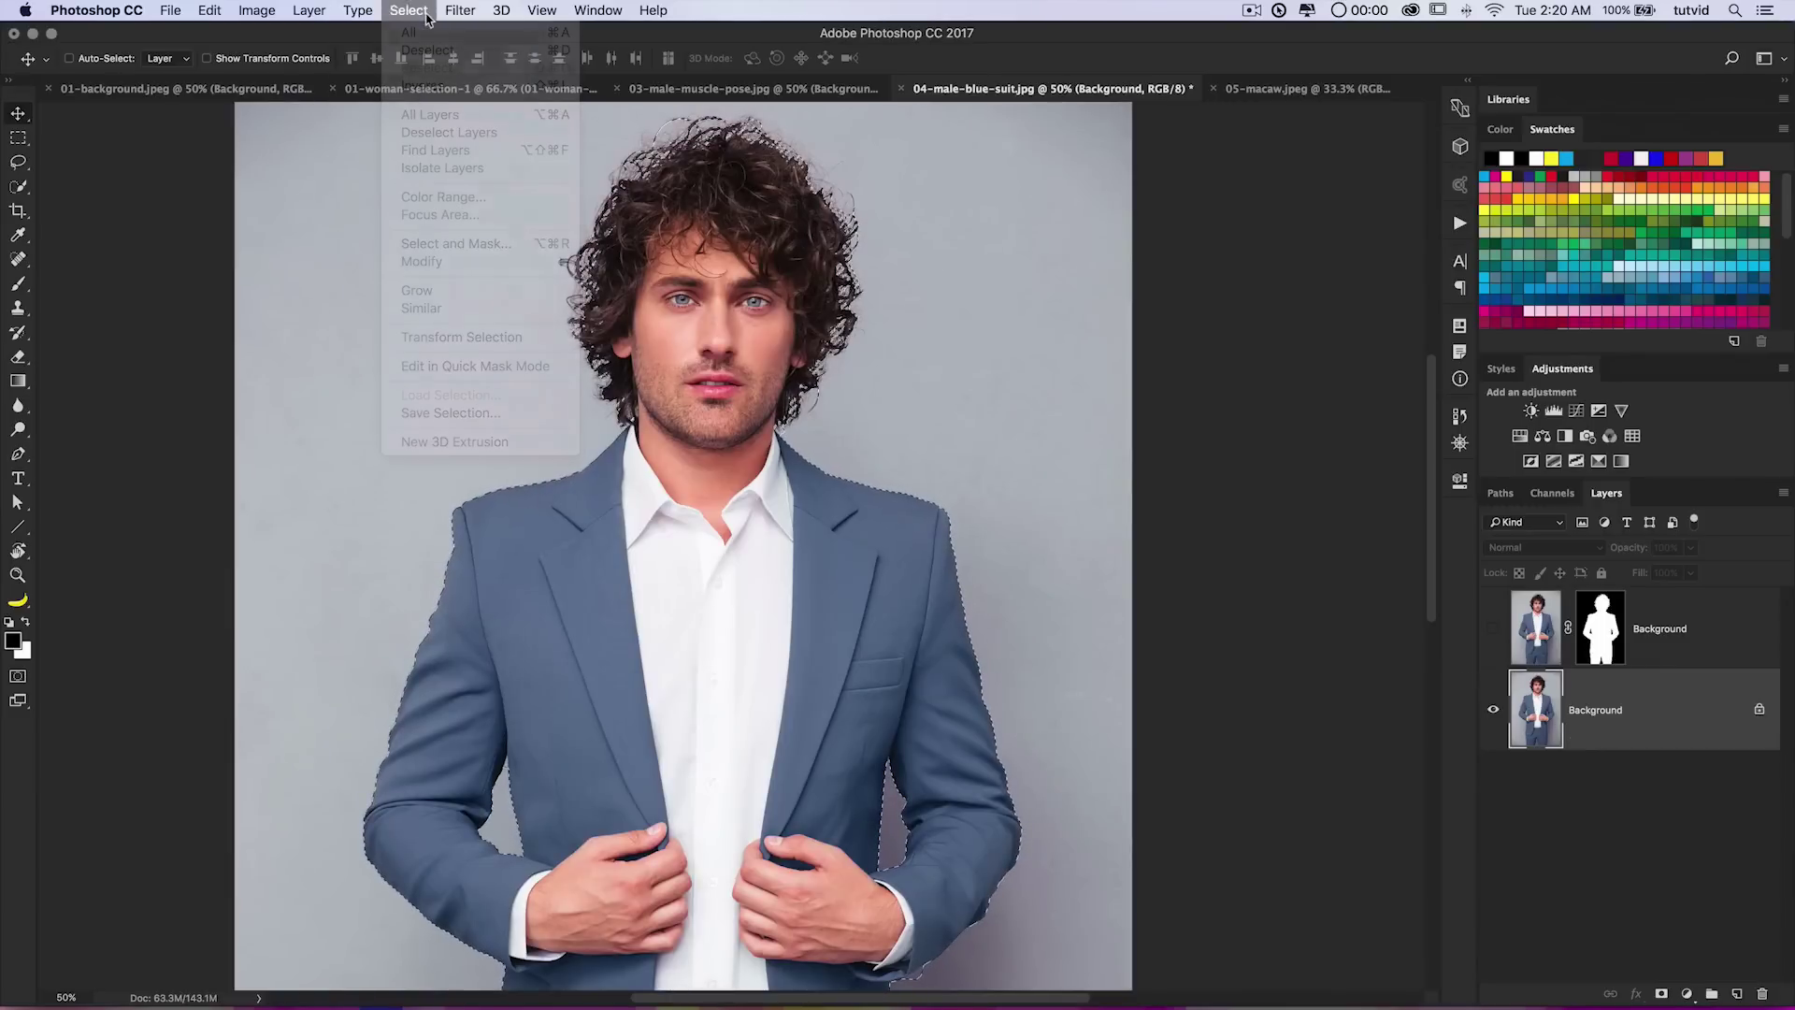
pyautogui.click(475, 243)
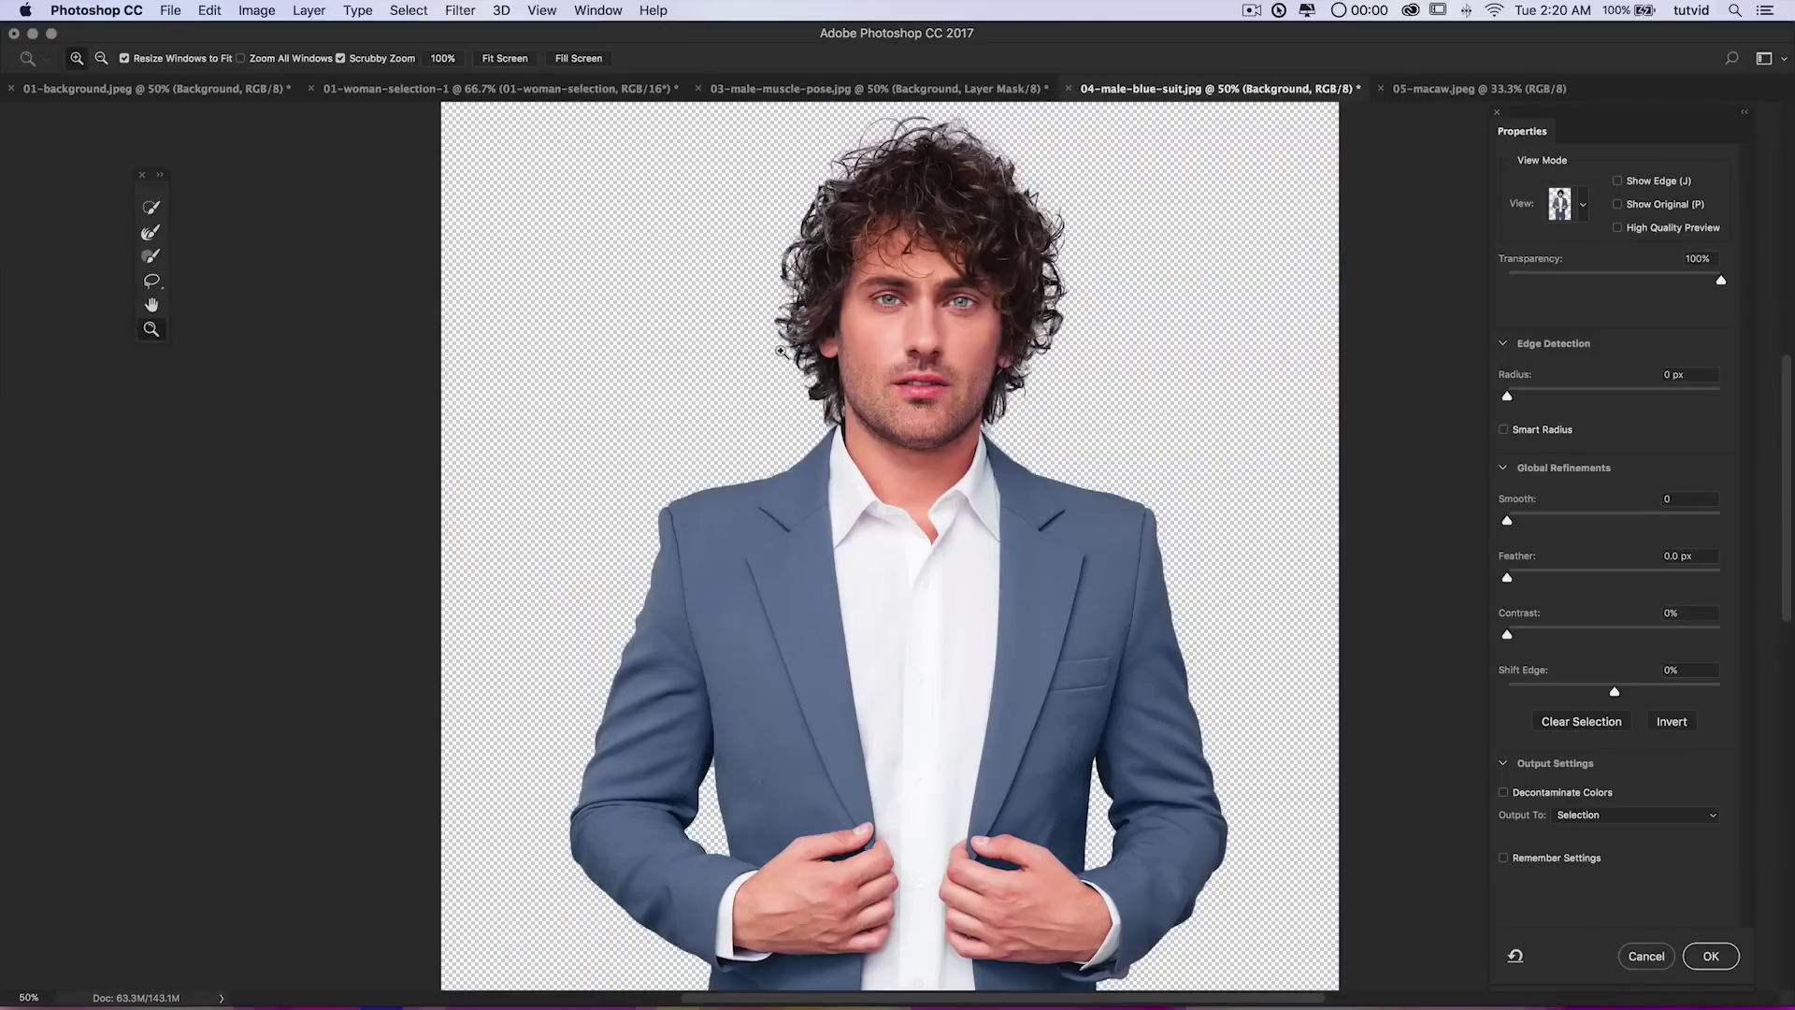
pyautogui.click(1504, 793)
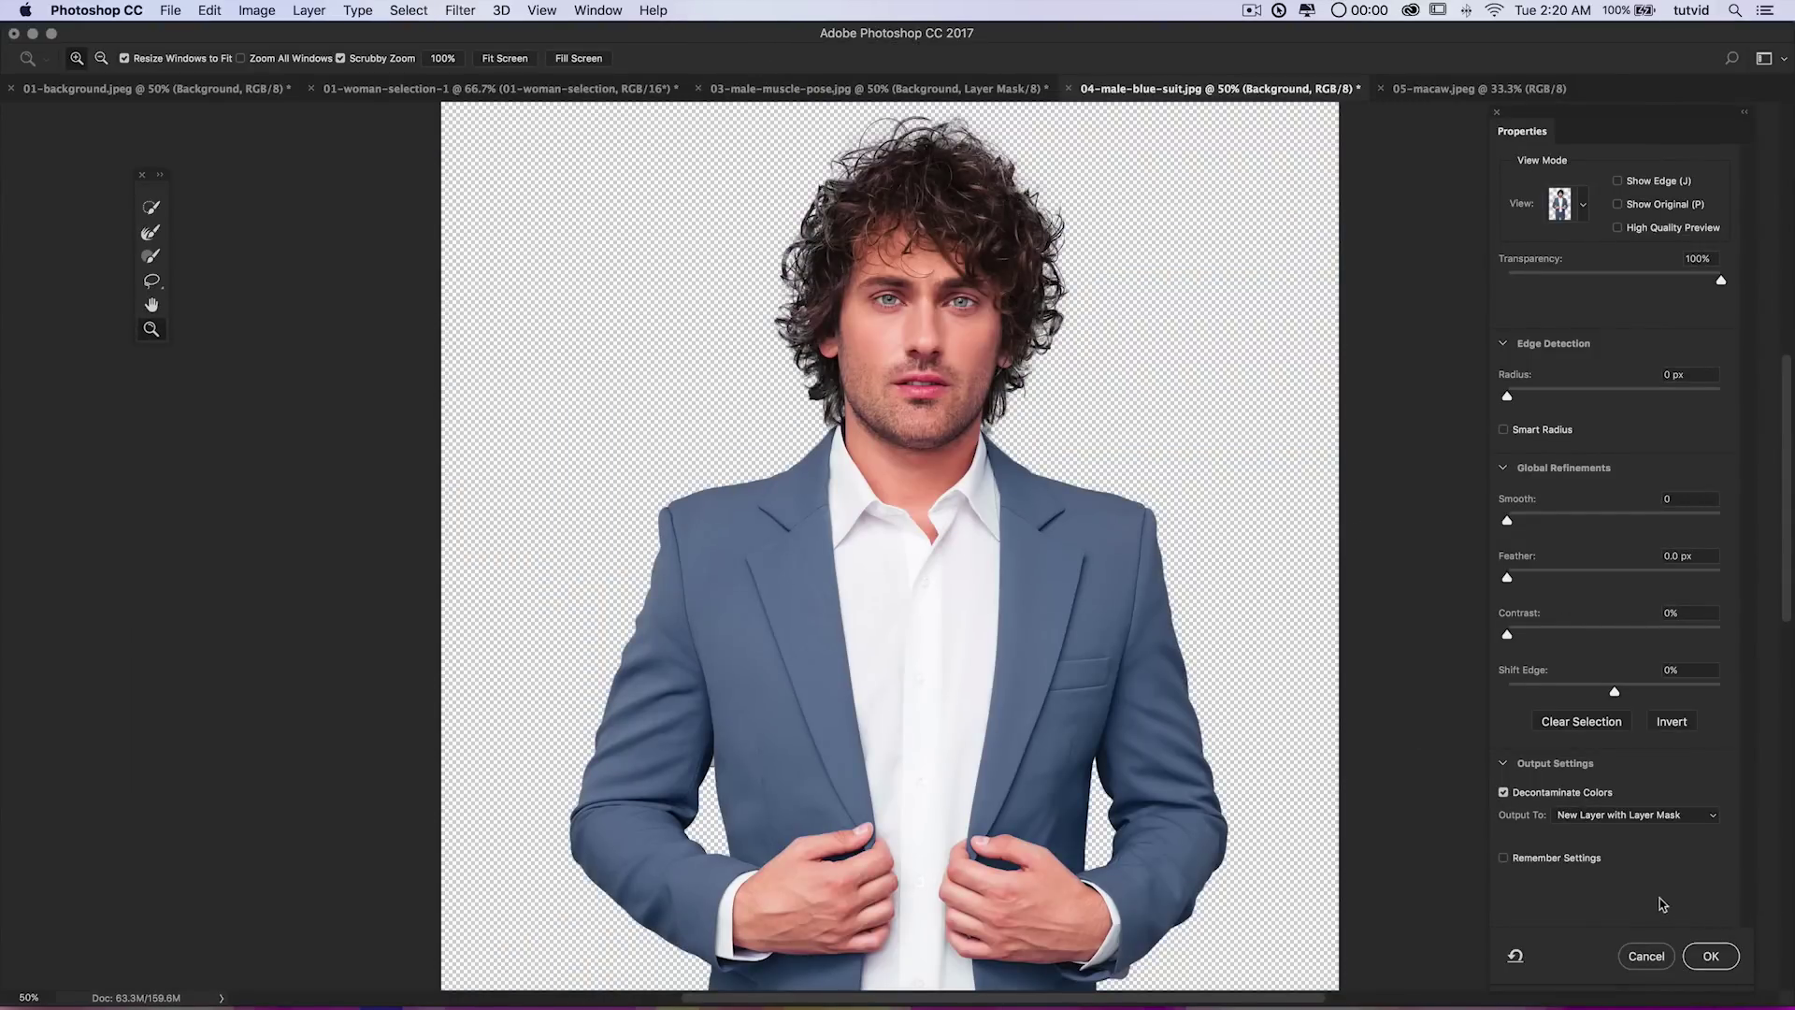
pyautogui.click(1710, 956)
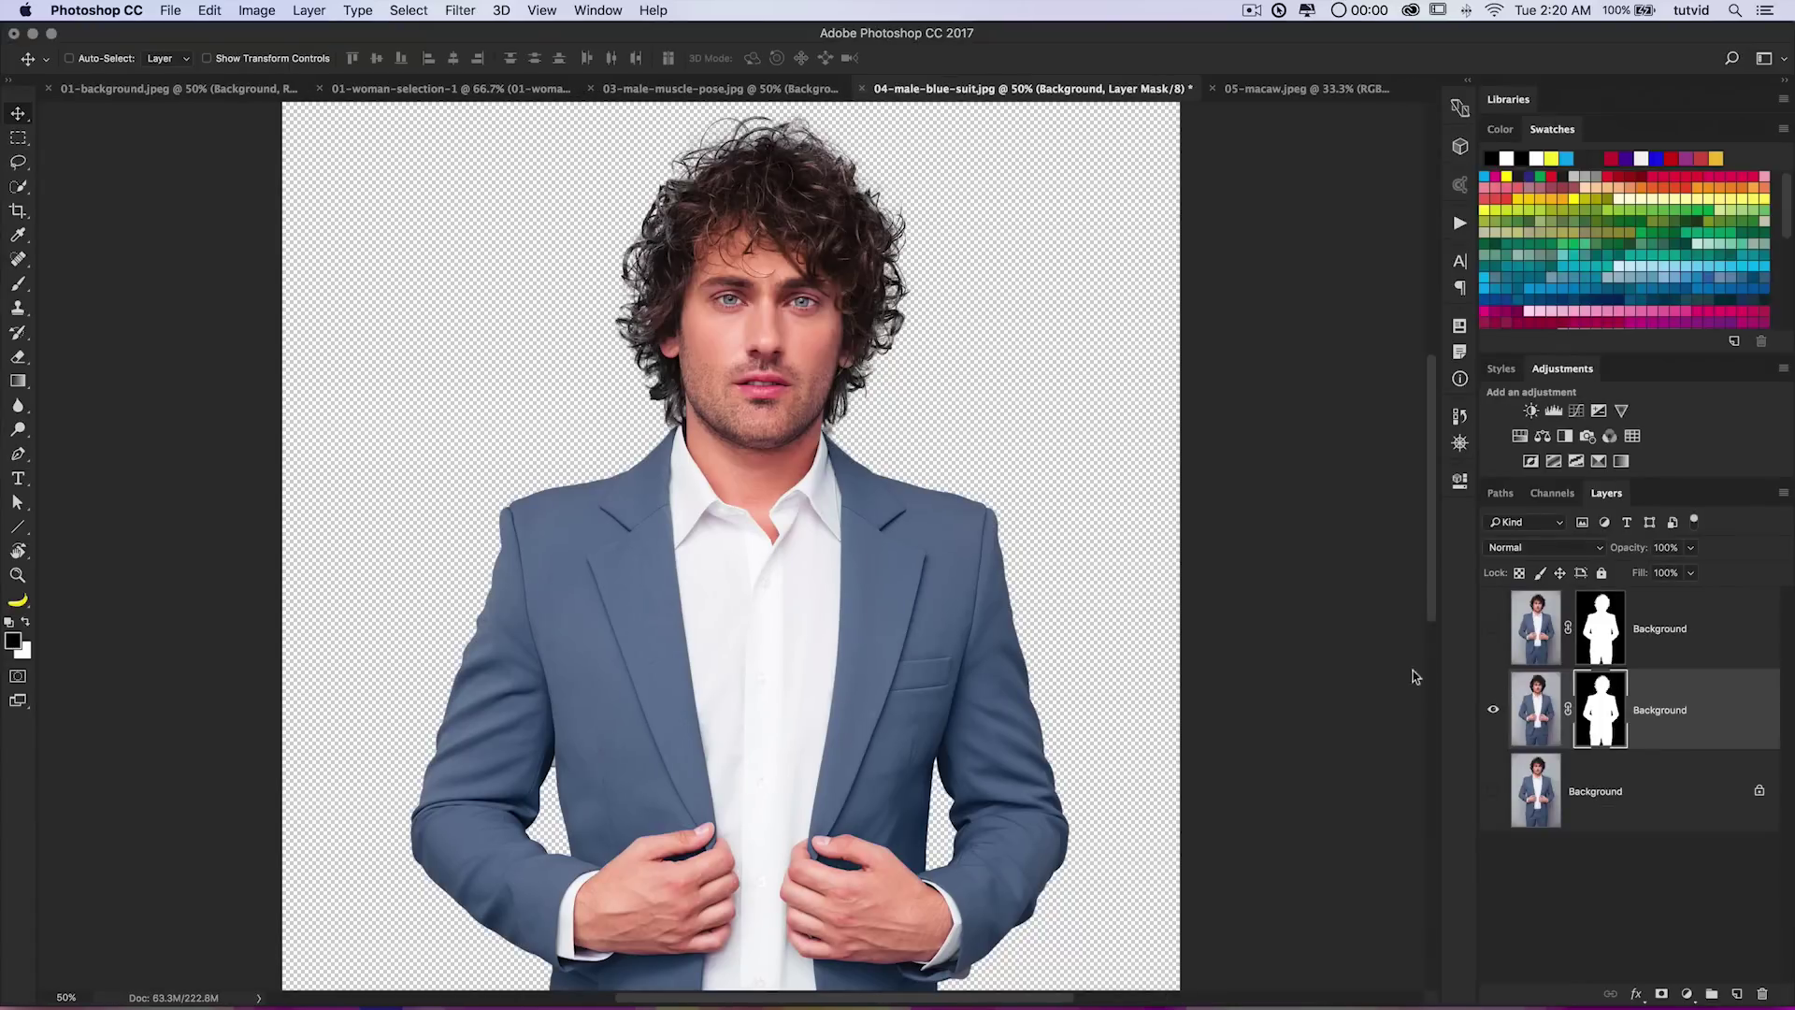
# Copy the decontaminated cutout into 01-background.jpeg and place it to the right of the first man.
pyautogui.moveTo(846, 372); pyautogui.dragTo(430, 170)
pyautogui.moveTo(228, 85); pyautogui.dragTo(970, 436)
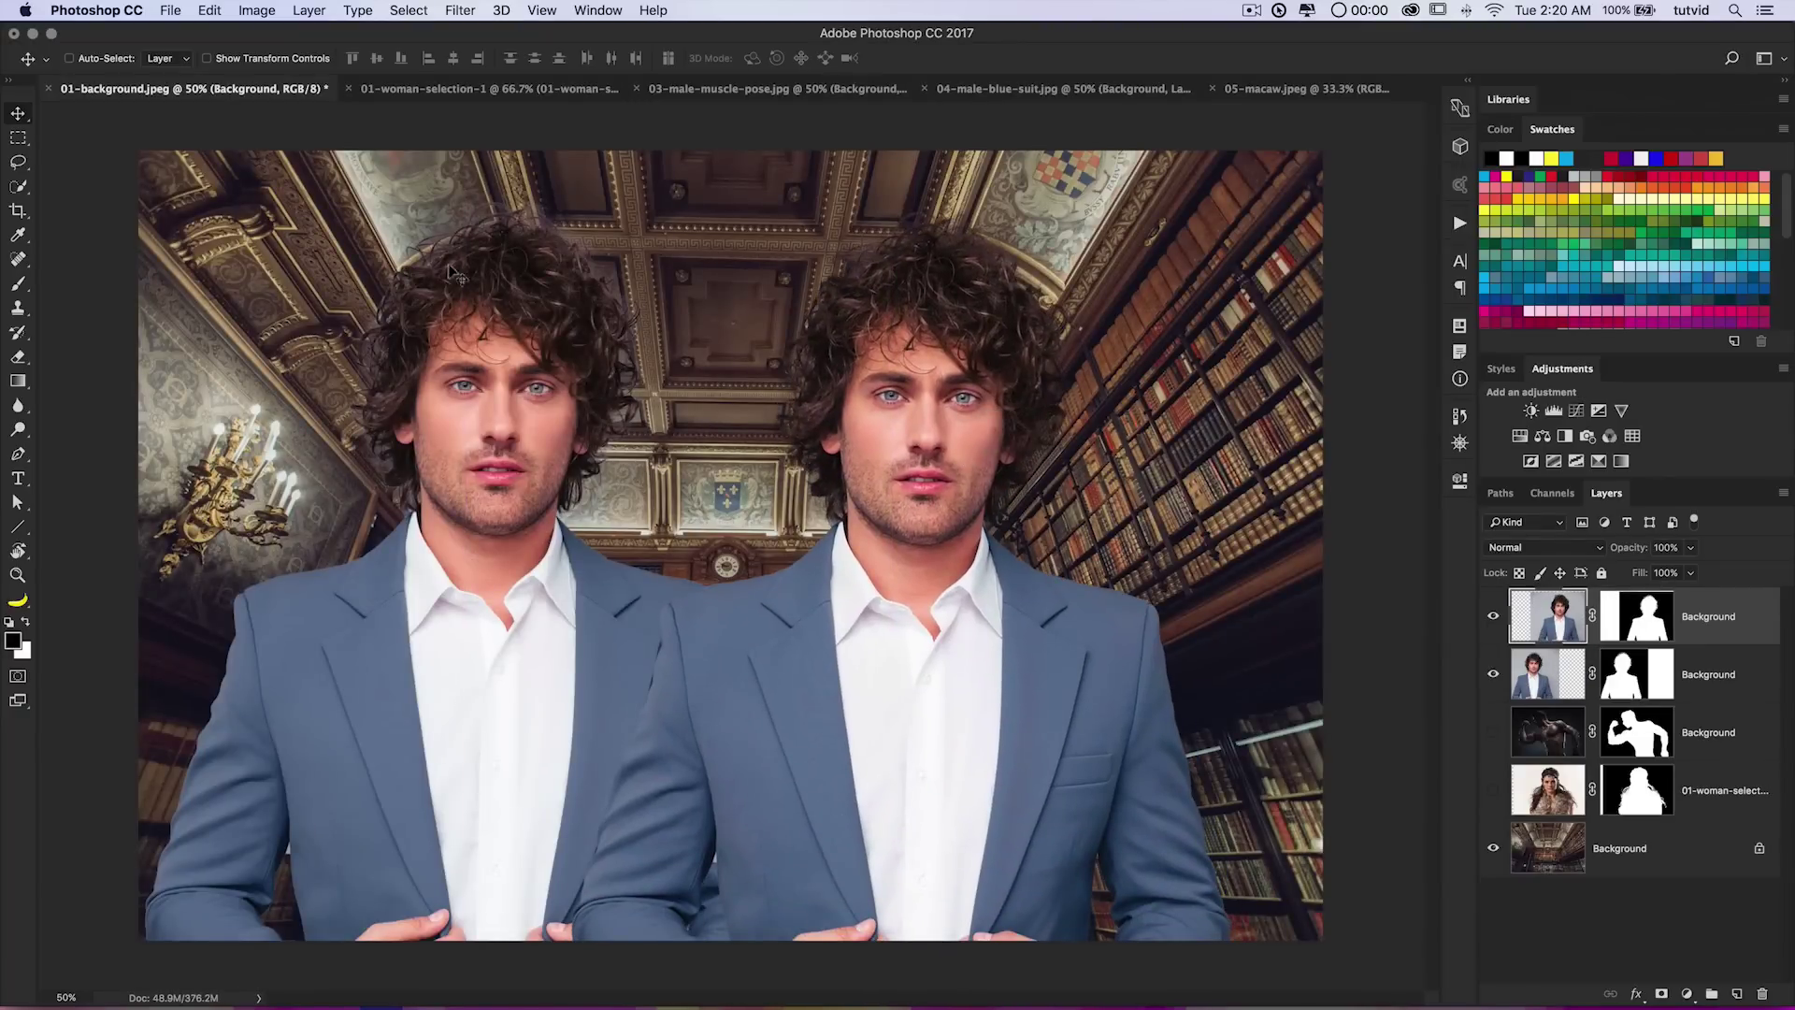
pyautogui.moveTo(944, 437); pyautogui.dragTo(986, 438)
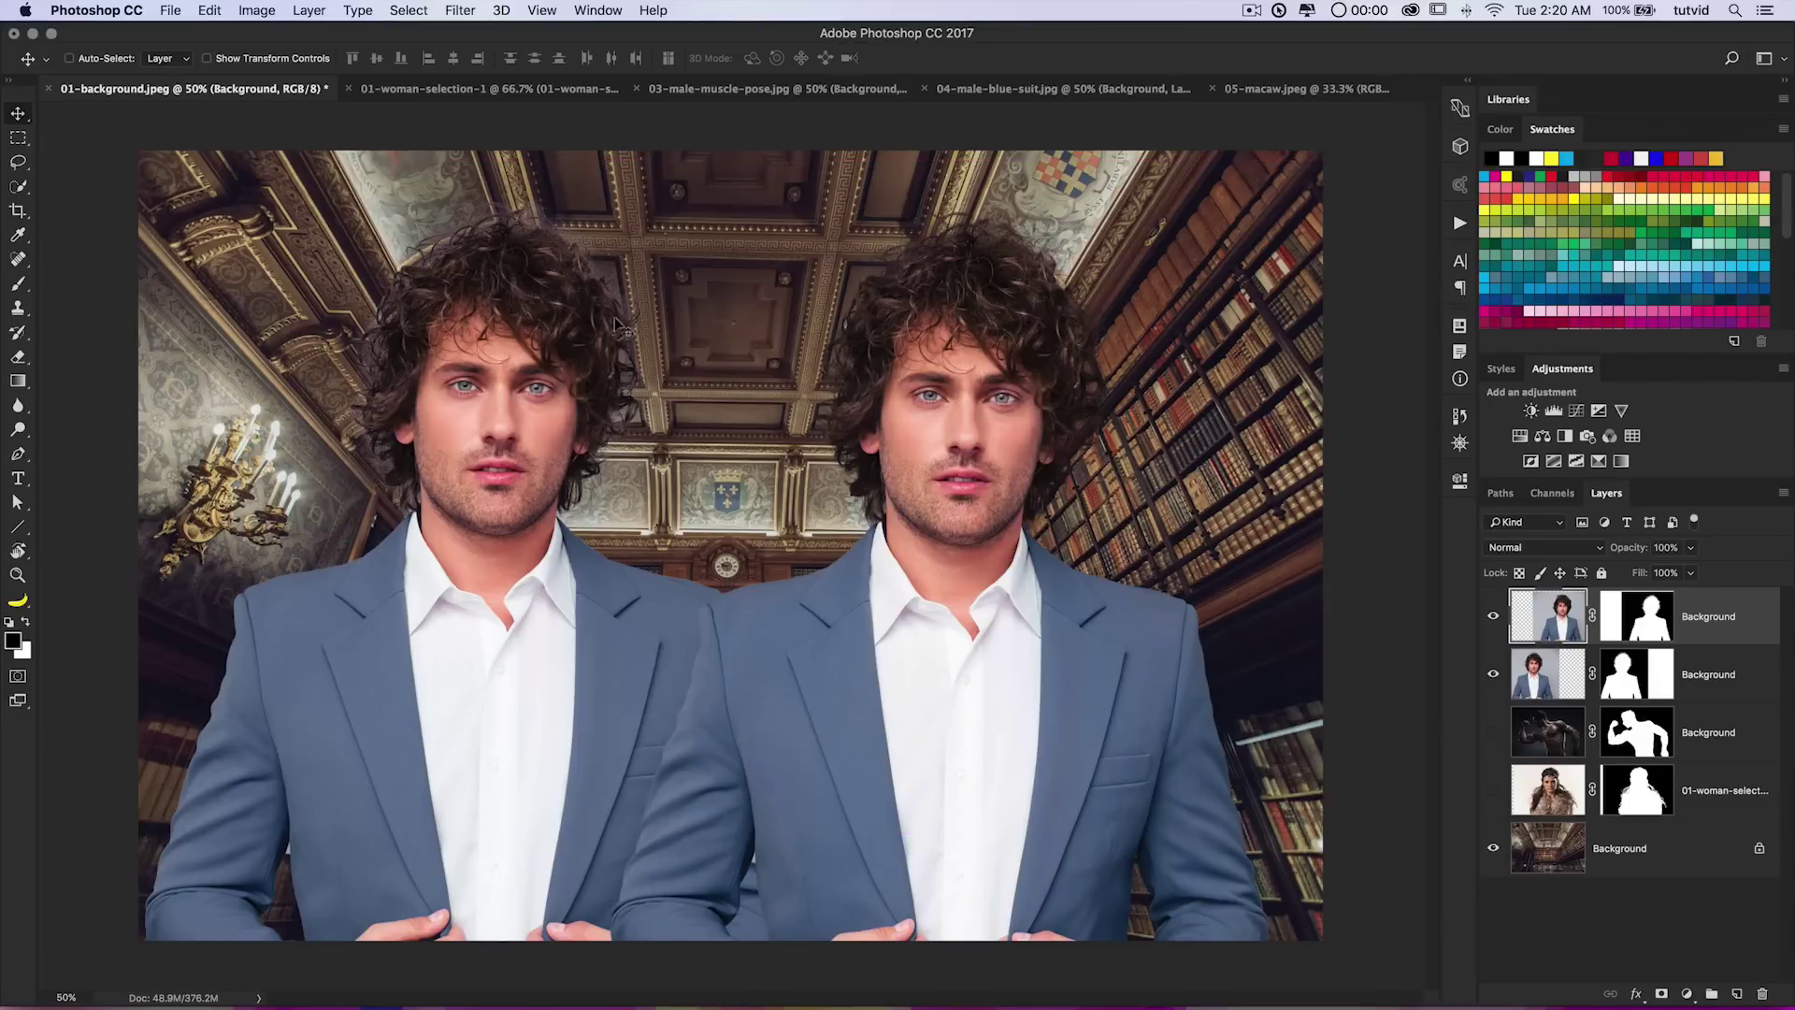
# Examine the hair edges of the decontaminated man up close and compare them with the other cutout.
pyautogui.press('z')
pyautogui.click(952, 252)
pyautogui.click(904, 320)
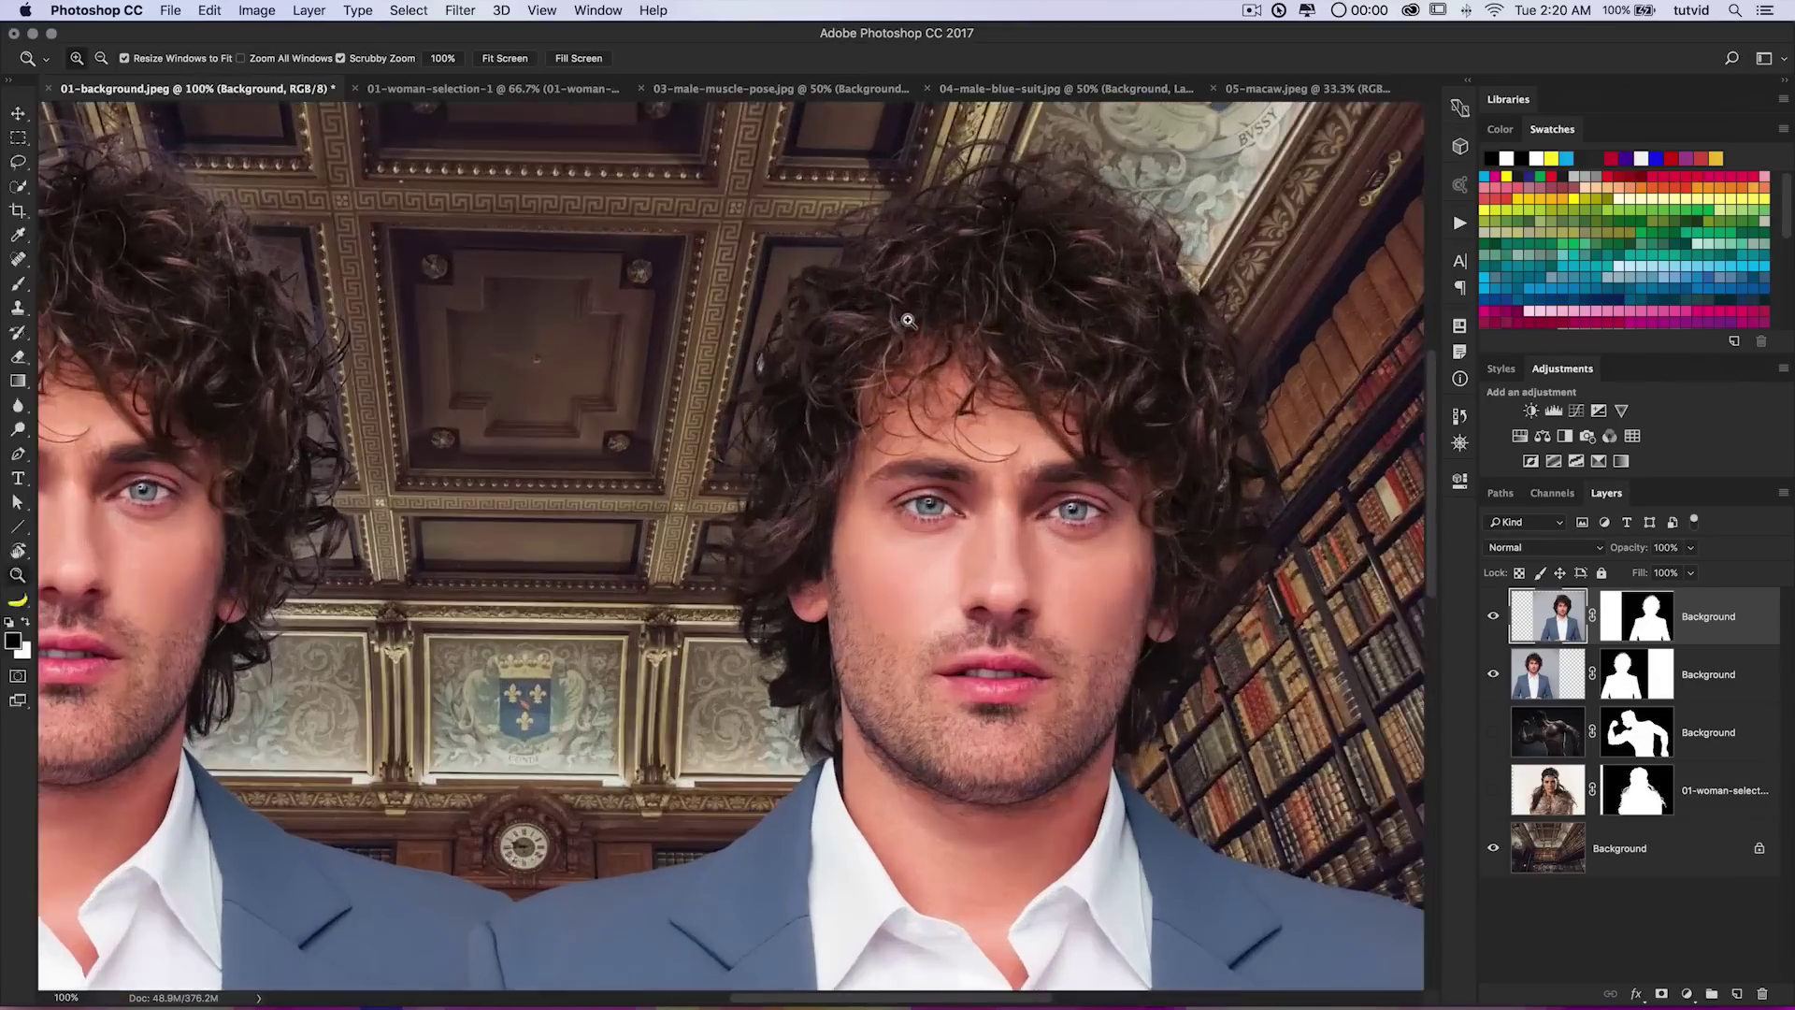
pyautogui.click(909, 320)
pyautogui.moveTo(902, 268); pyautogui.dragTo(1003, 431)
pyautogui.moveTo(1085, 357); pyautogui.dragTo(864, 385)
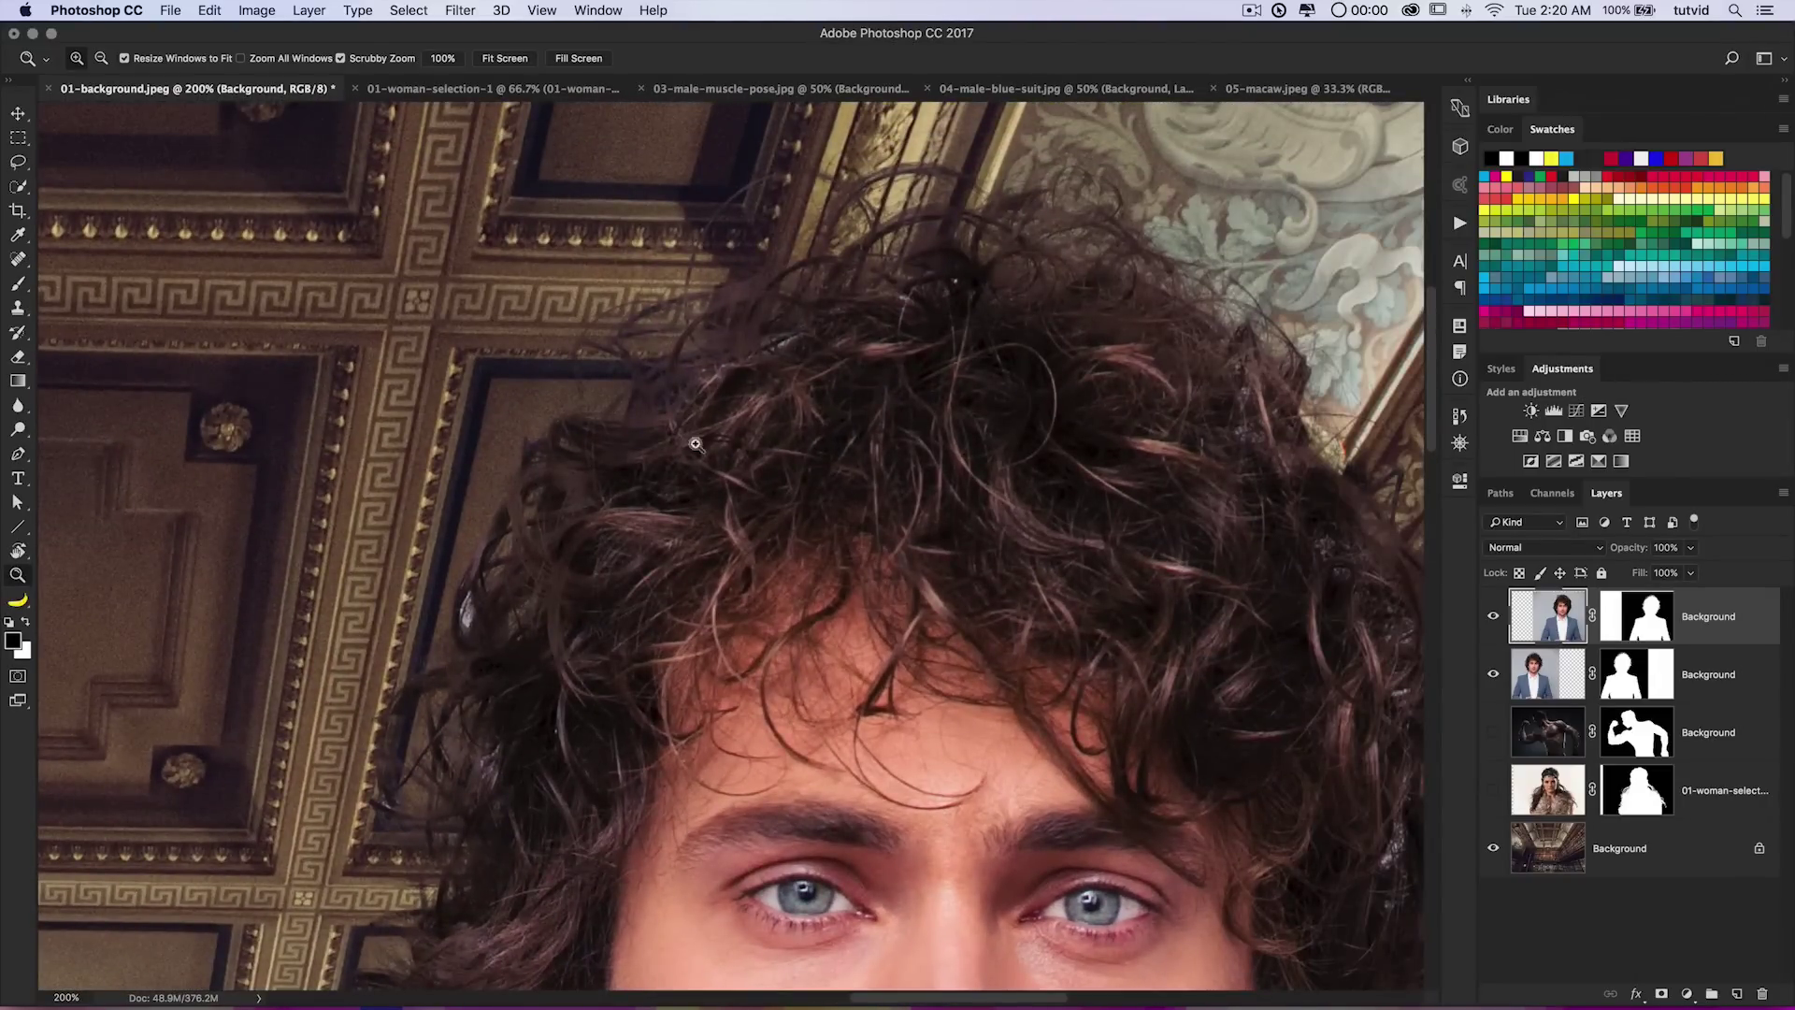
pyautogui.moveTo(699, 402); pyautogui.dragTo(838, 325)
pyautogui.moveTo(741, 677); pyautogui.dragTo(717, 387)
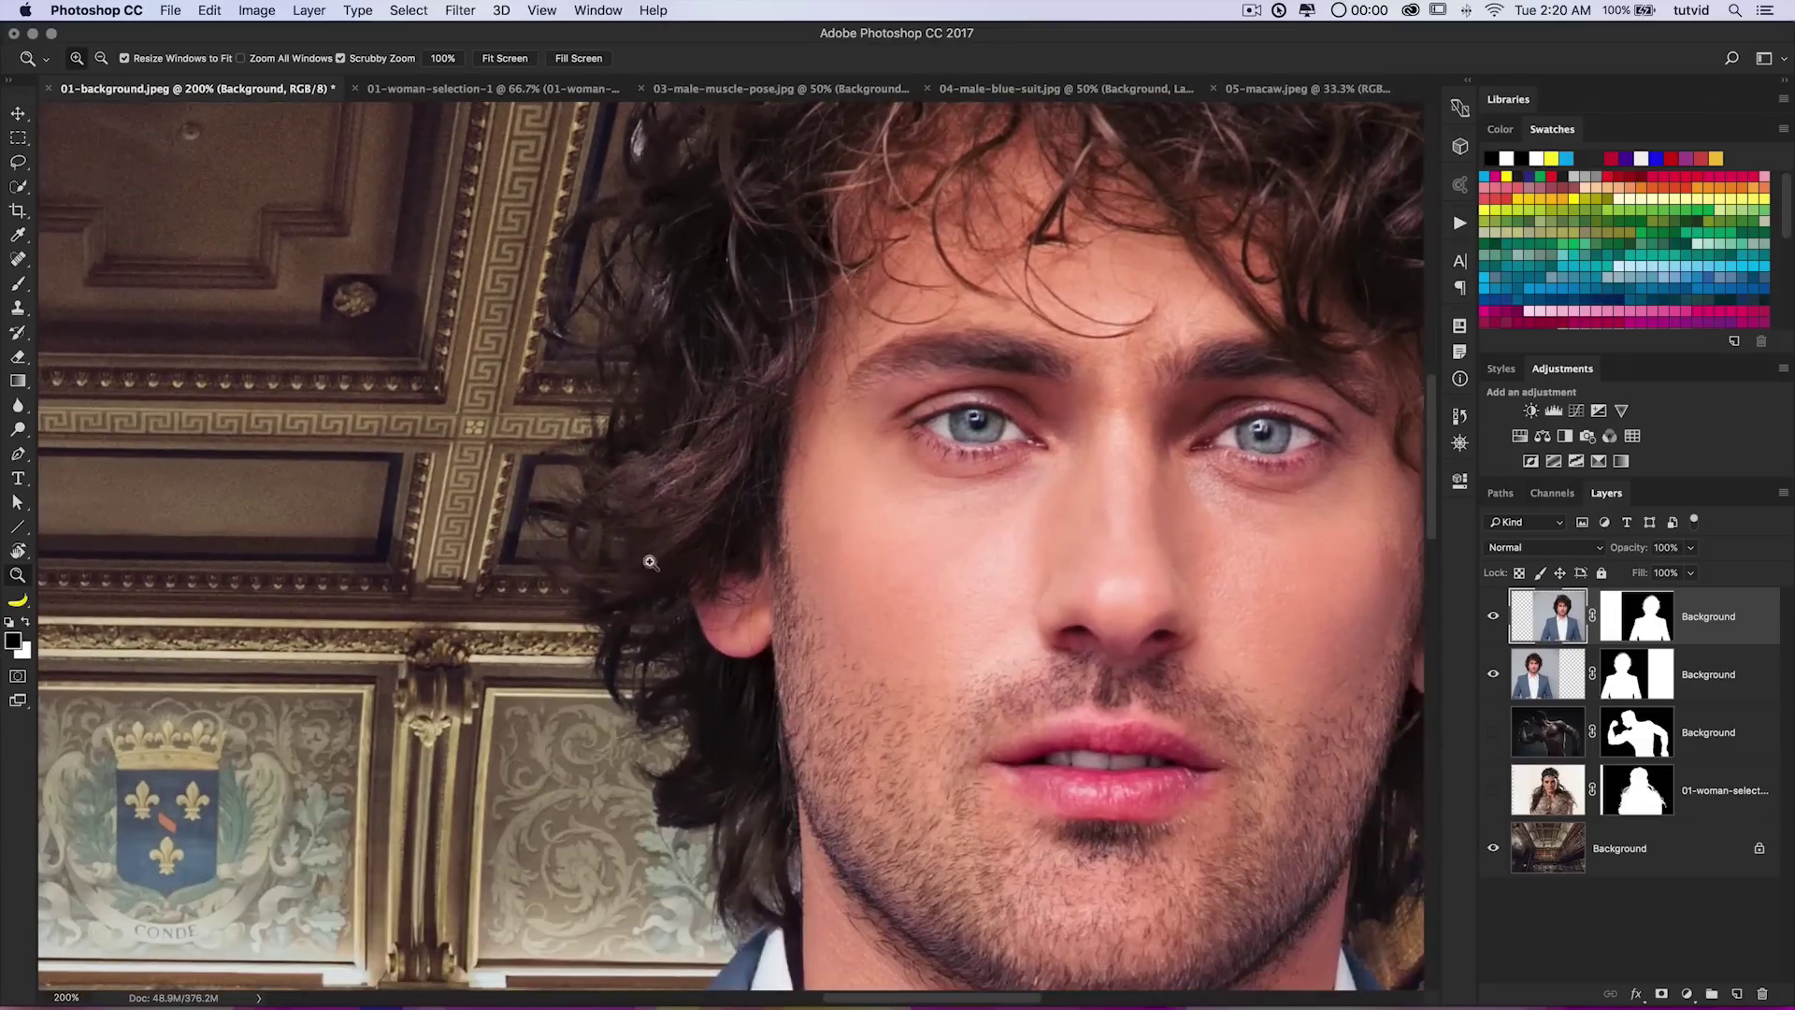
pyautogui.moveTo(785, 729); pyautogui.dragTo(705, 423)
pyautogui.moveTo(1224, 656); pyautogui.dragTo(834, 599)
pyautogui.moveTo(1040, 474); pyautogui.dragTo(975, 721)
pyautogui.moveTo(1064, 496); pyautogui.dragTo(1107, 712)
pyautogui.press('super+minus')
pyautogui.press('super+minus')
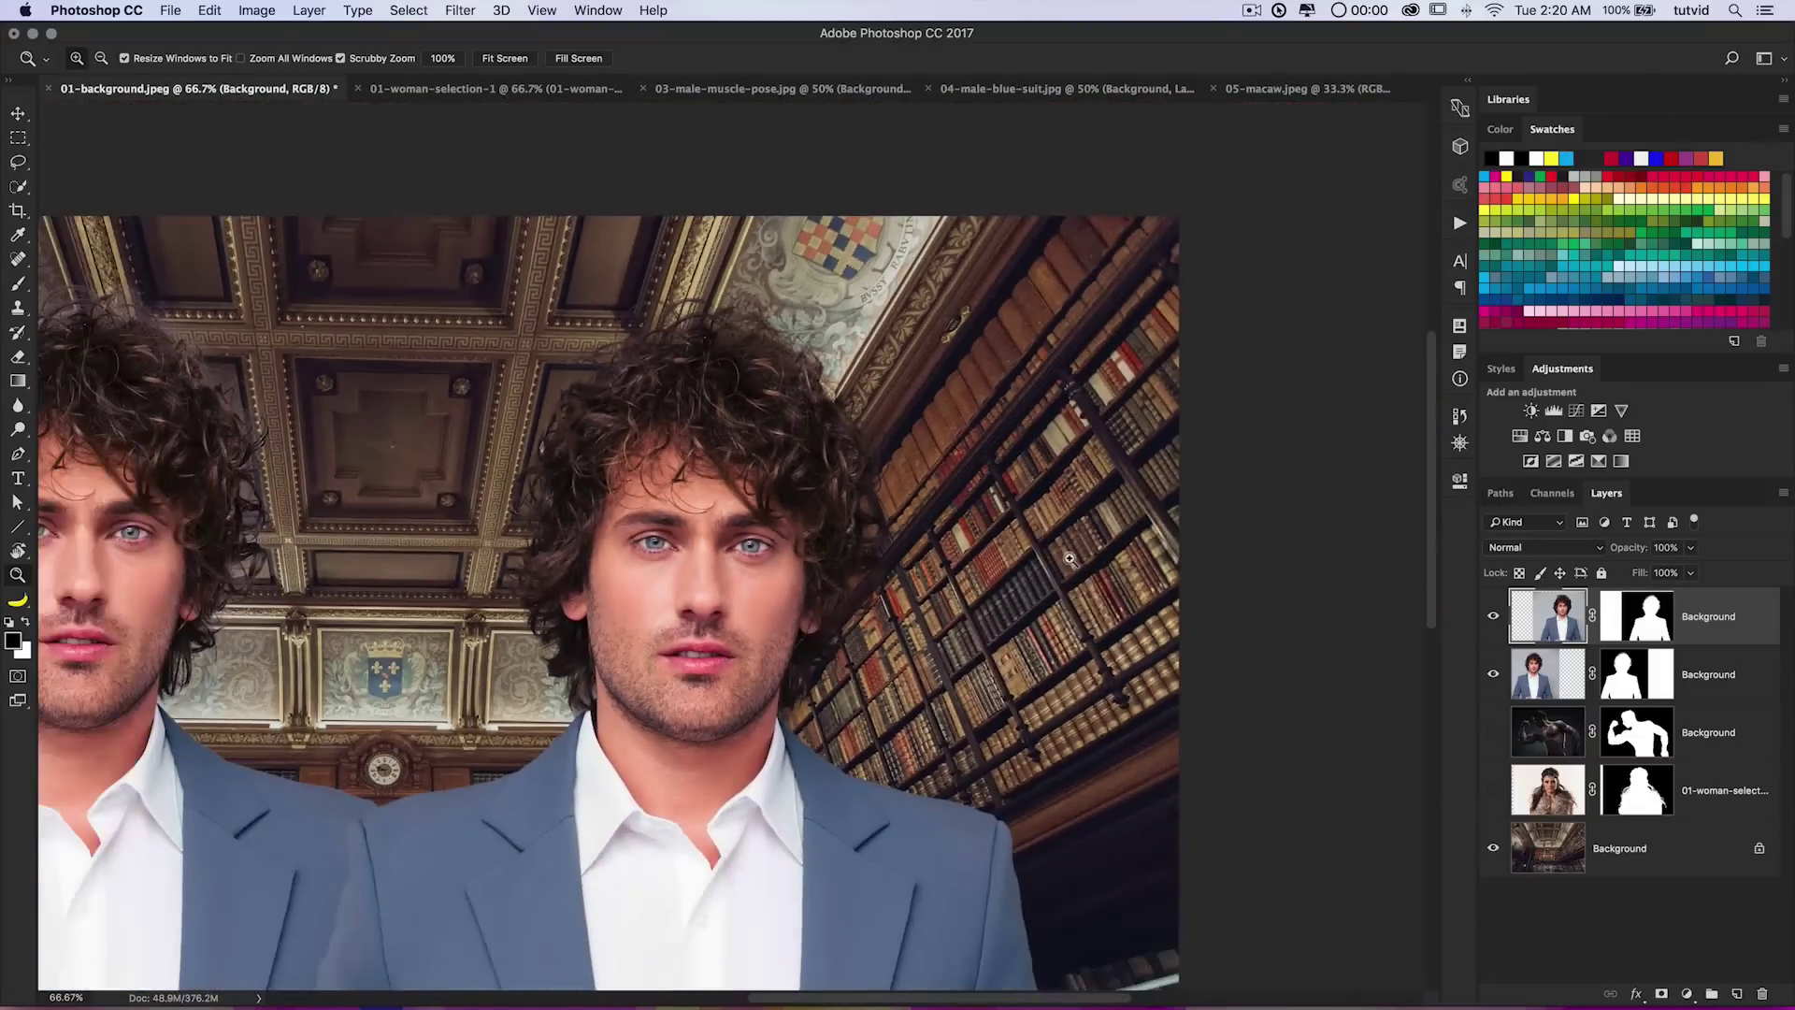
pyautogui.click(798, 427)
pyautogui.moveTo(794, 485); pyautogui.dragTo(1080, 419)
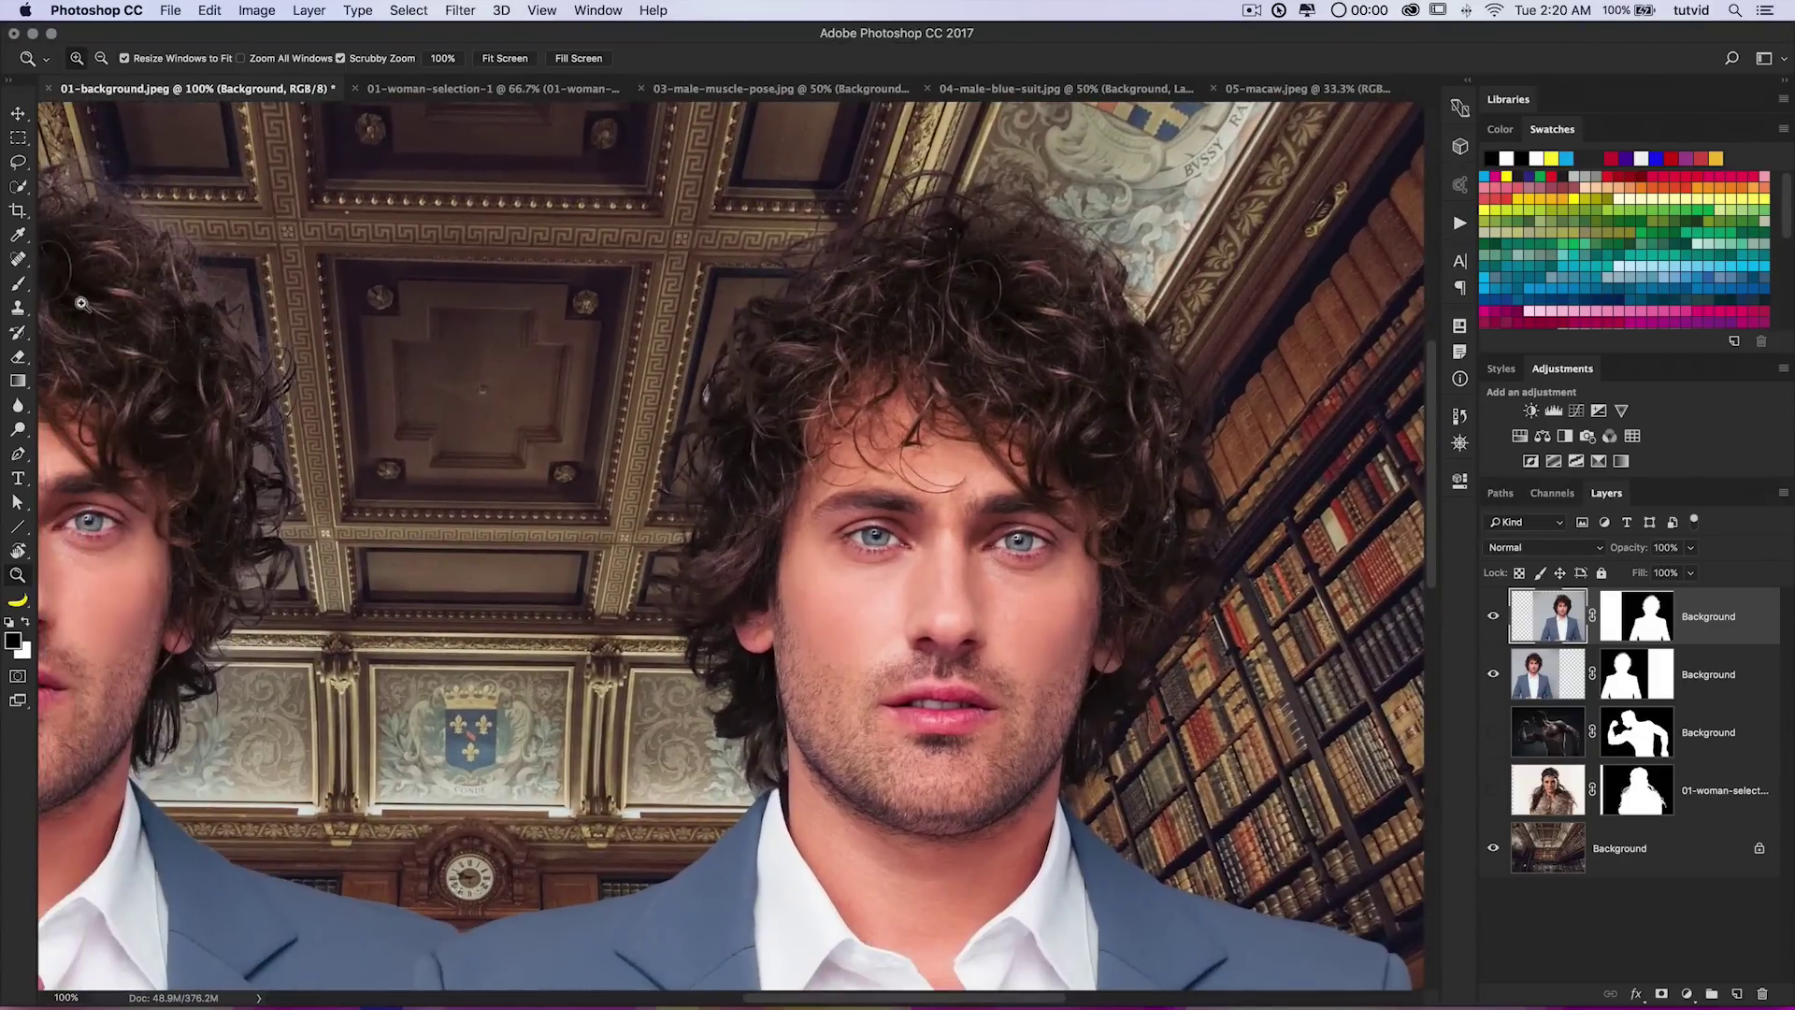
pyautogui.moveTo(689, 470); pyautogui.dragTo(638, 469)
# Target the decontaminated man's layer mask and set up the Brush tool with white at 69% opacity.
pyautogui.click(1635, 617)
pyautogui.press('b')
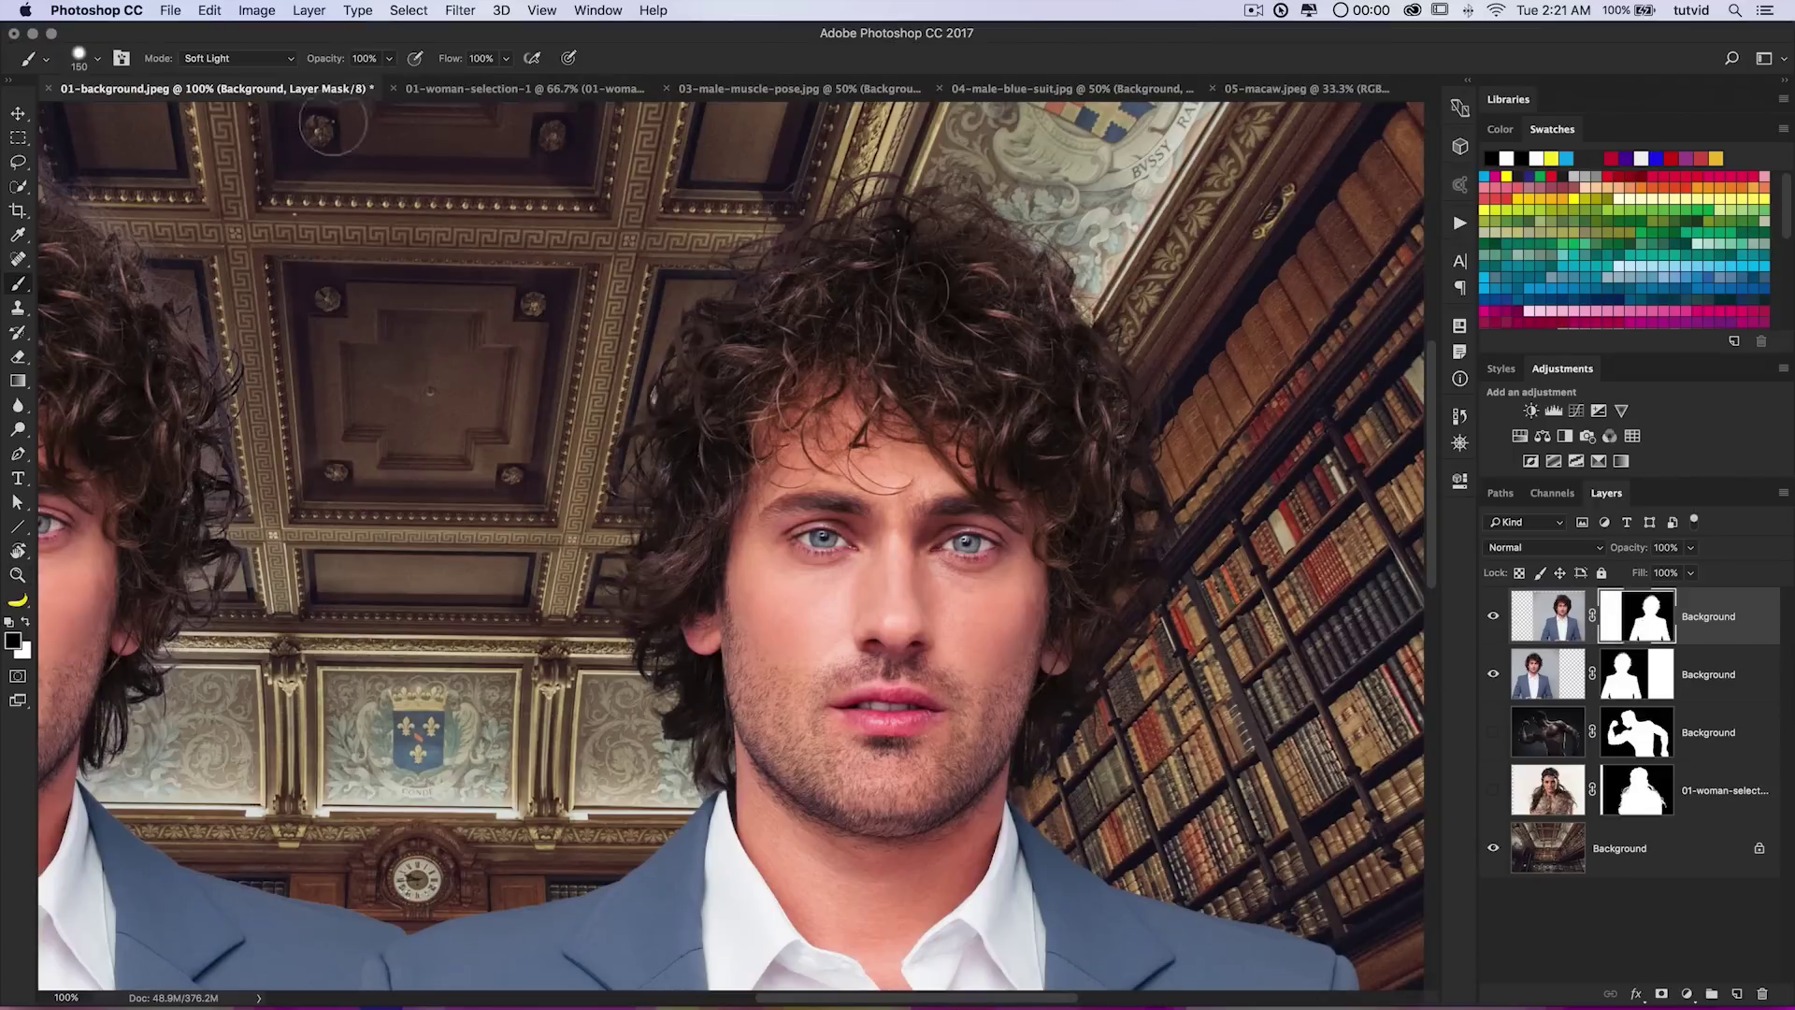
pyautogui.press('x')
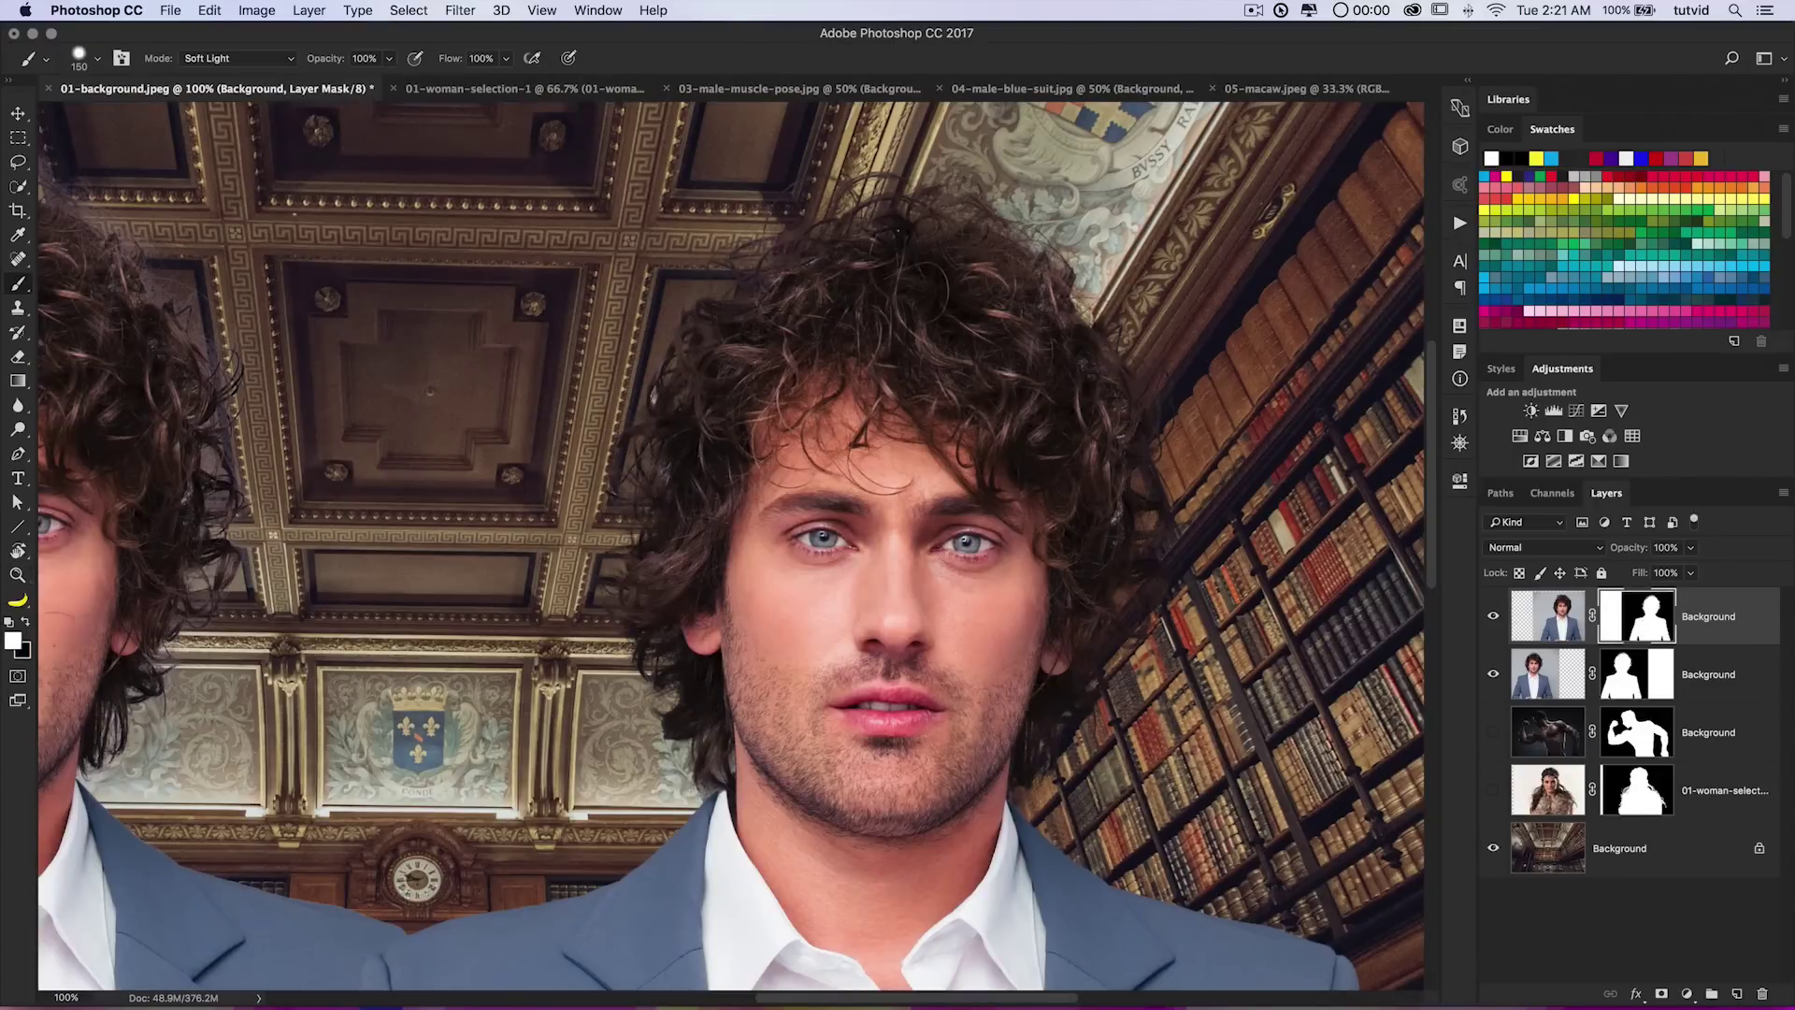
pyautogui.moveTo(320, 60); pyautogui.dragTo(291, 51)
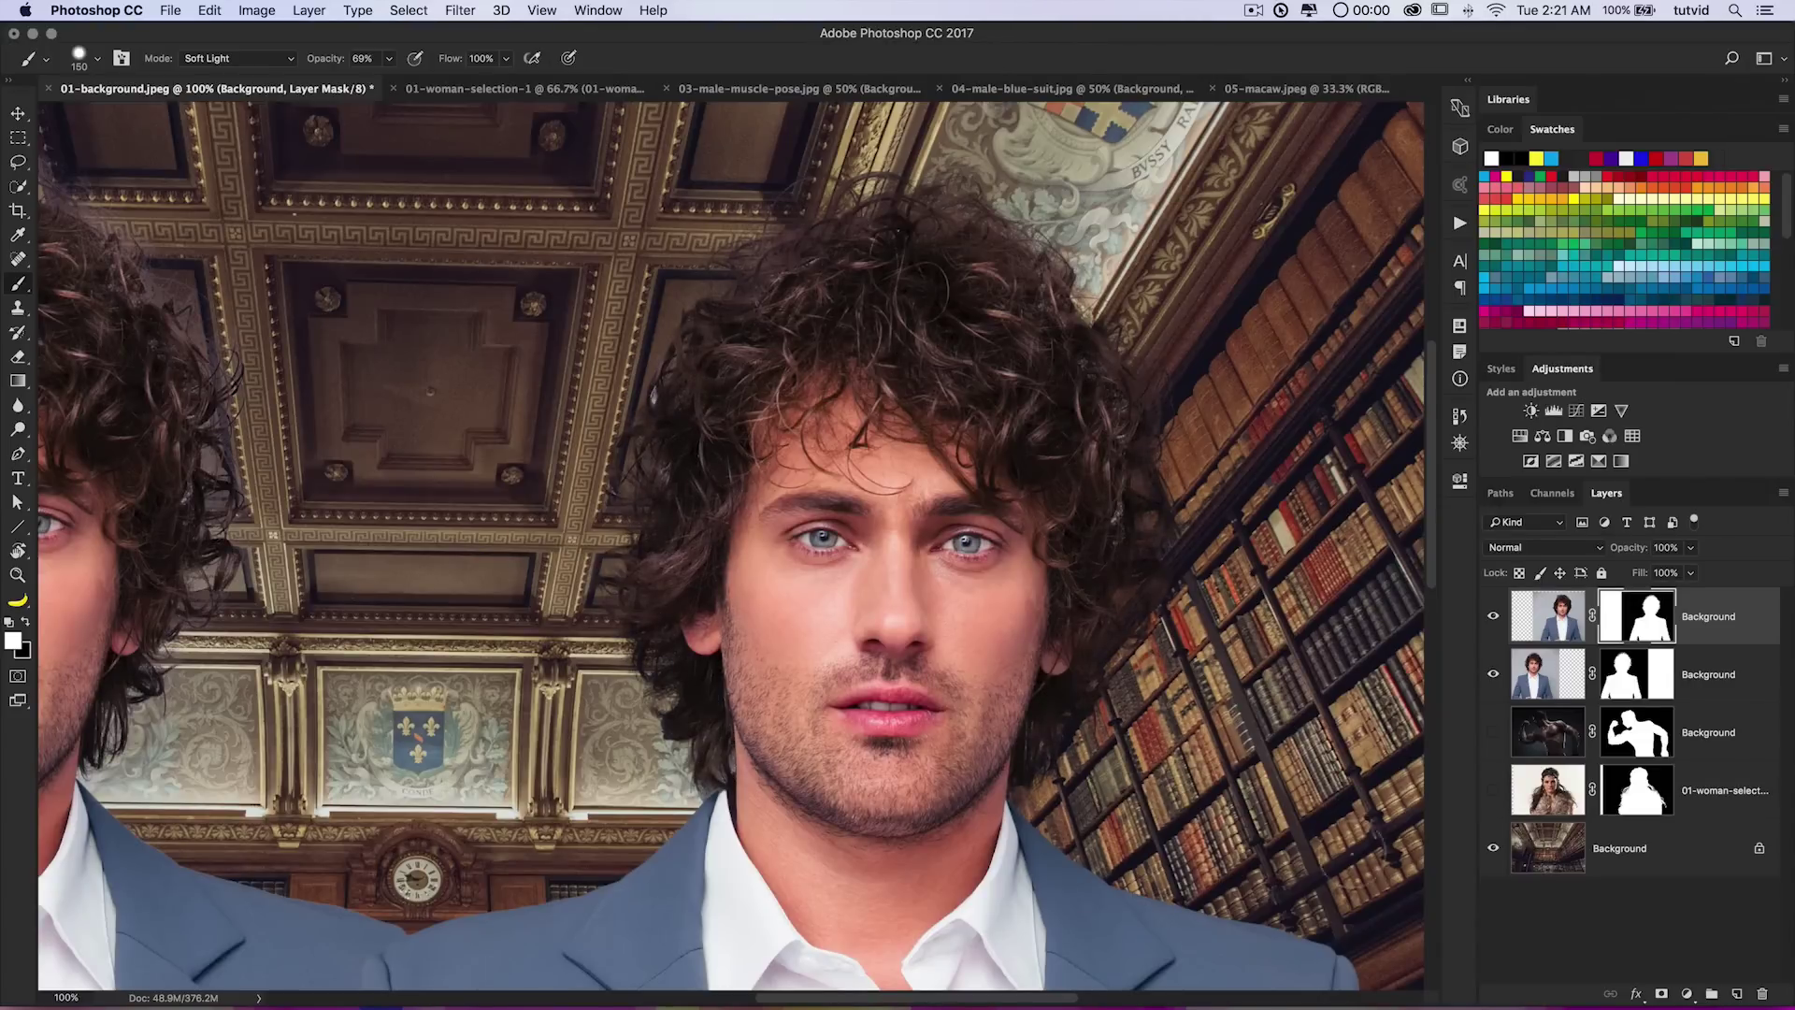
# Toggle the decontaminated man's layer mask off and on to reveal the altered edge pixels, then view the whole composite.
pyautogui.keyDown('shift'); pyautogui.click(1602, 594); pyautogui.keyUp('shift')
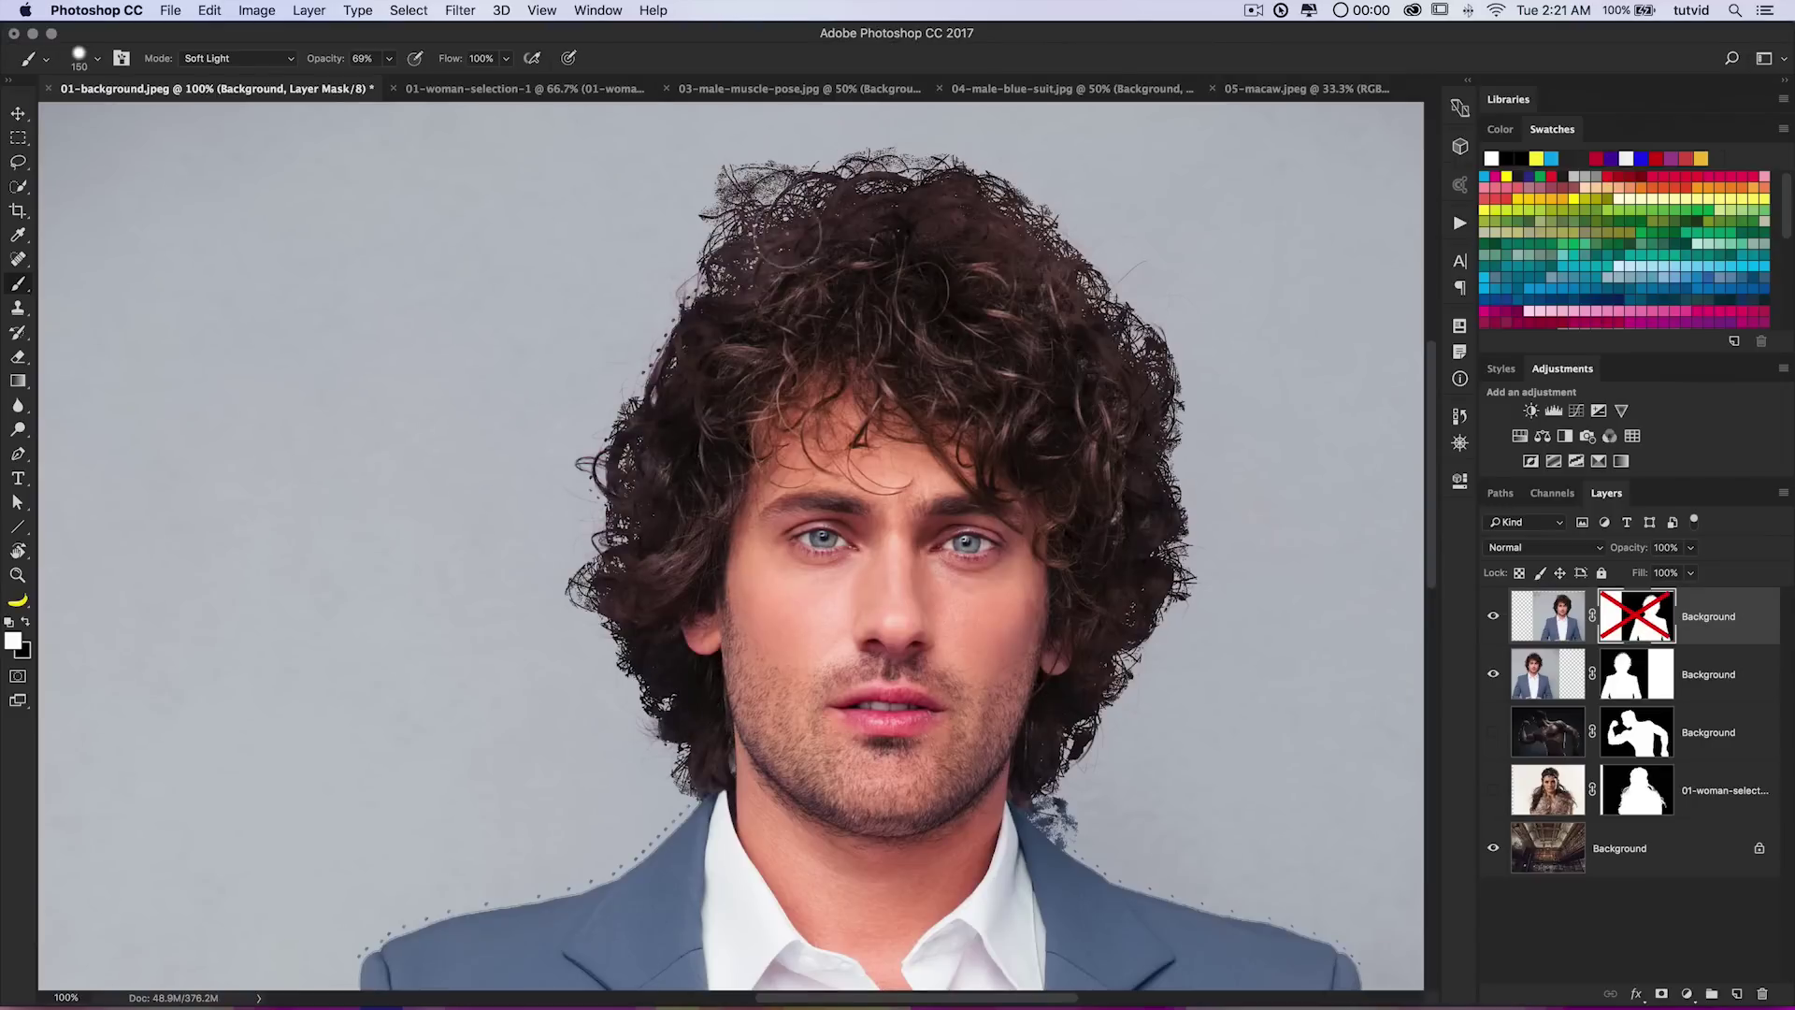
pyautogui.keyDown('shift'); pyautogui.click(1637, 634); pyautogui.keyUp('shift')
pyautogui.press('super+minus')
pyautogui.press('super+minus')
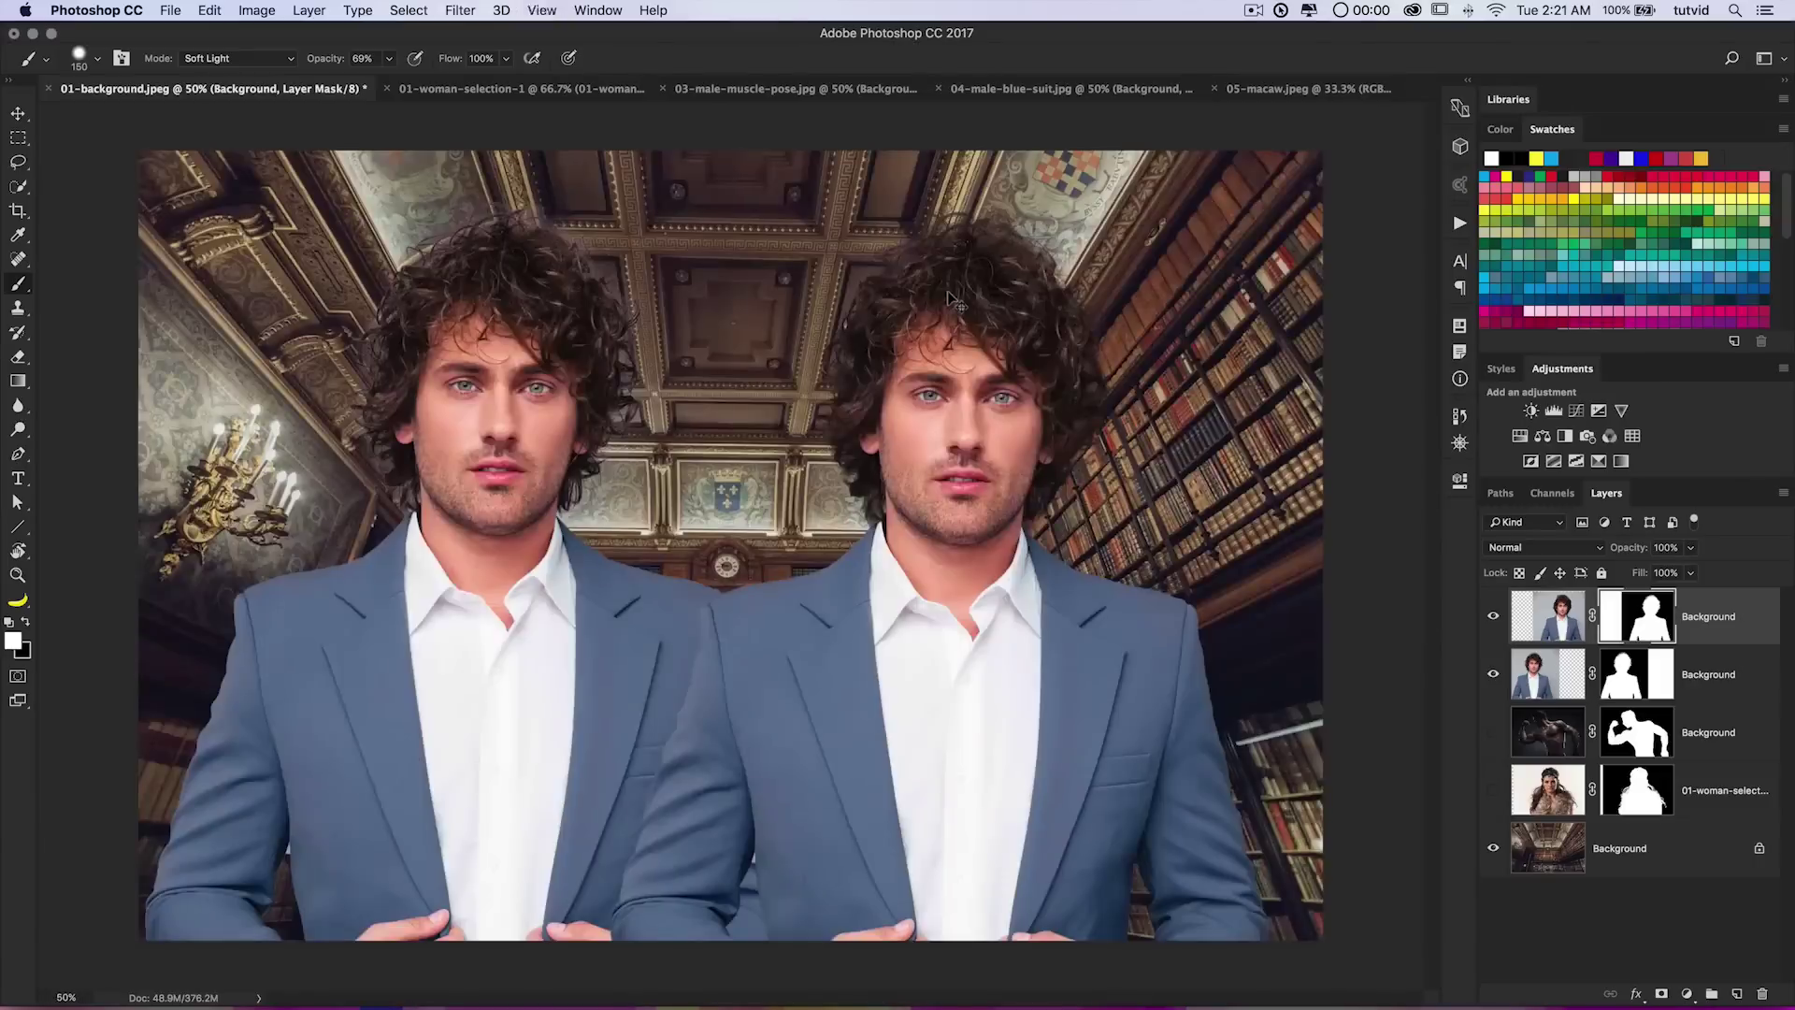
# Switch to Photoshop CC 2015, select the man in 04-male-blue-suit.jpg with the Quick Selection tool, and open Refine Edge.
pyautogui.press('super+minus')
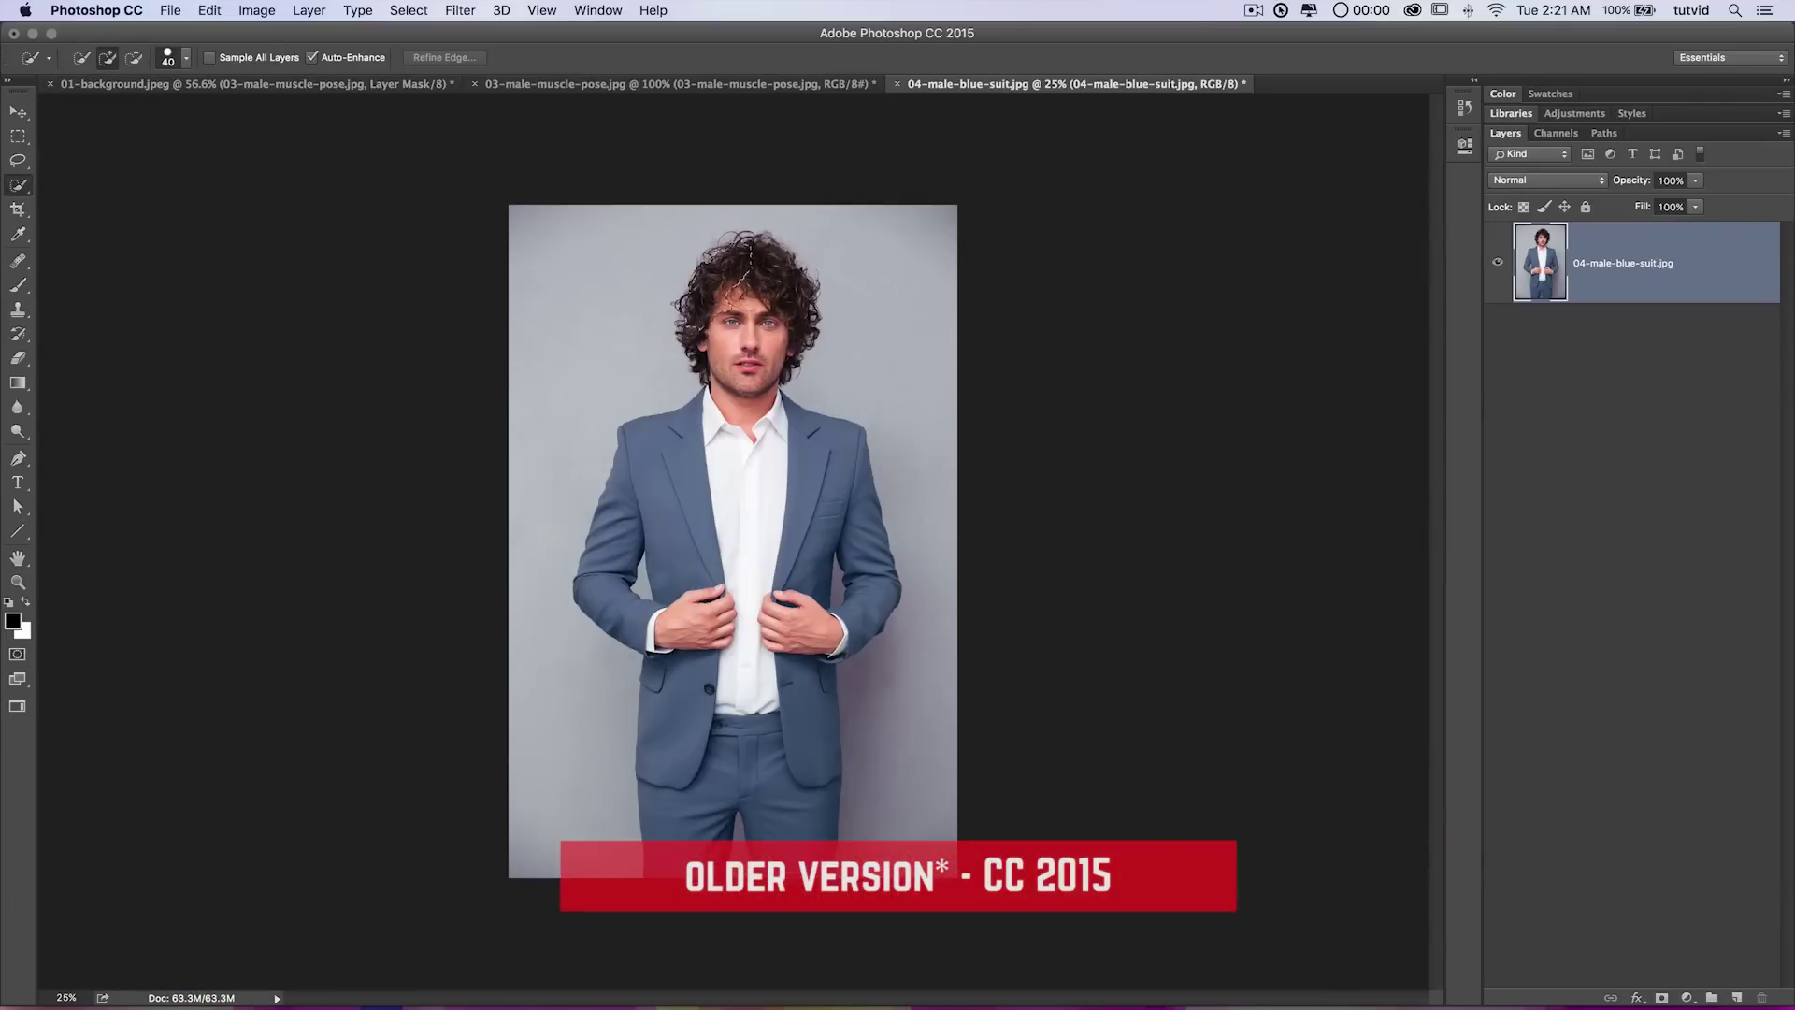
pyautogui.moveTo(693, 327); pyautogui.dragTo(695, 363)
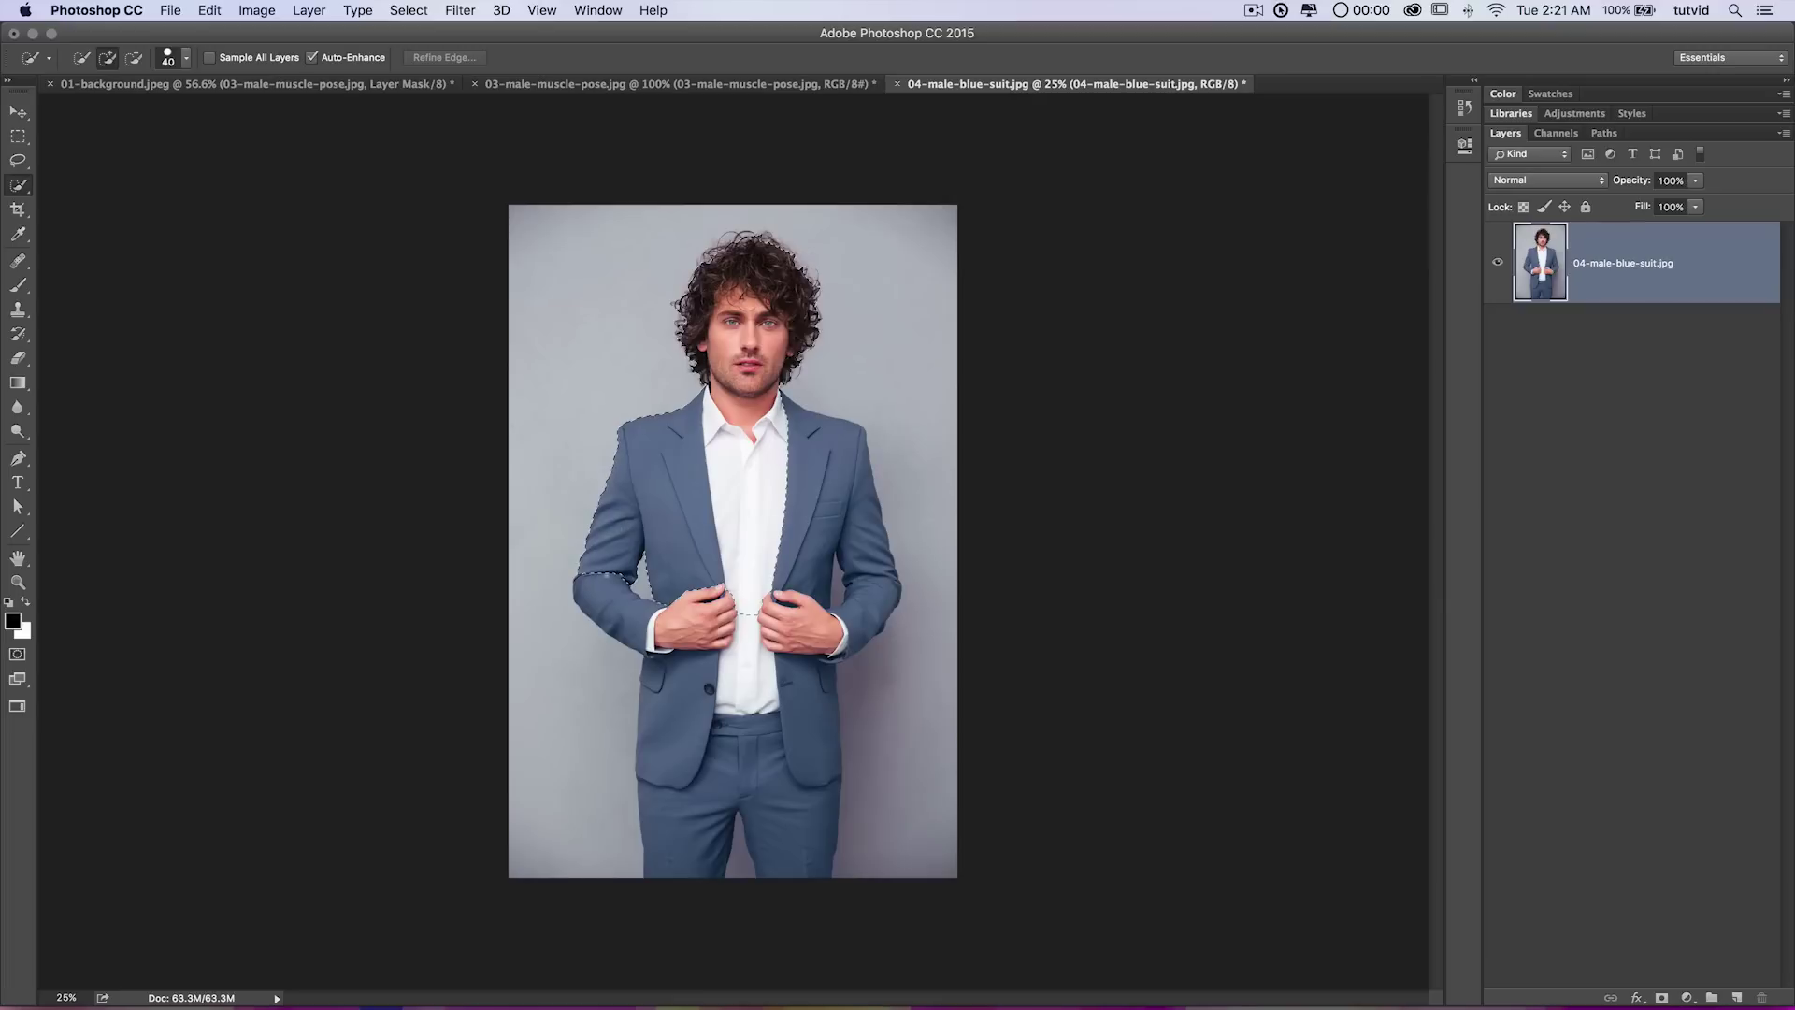
pyautogui.moveTo(670, 786)
pyautogui.mouseDown()
pyautogui.moveTo(687, 842)
pyautogui.moveTo(794, 865)
pyautogui.moveTo(828, 661)
pyautogui.mouseUp()
pyautogui.moveTo(828, 598); pyautogui.dragTo(809, 419)
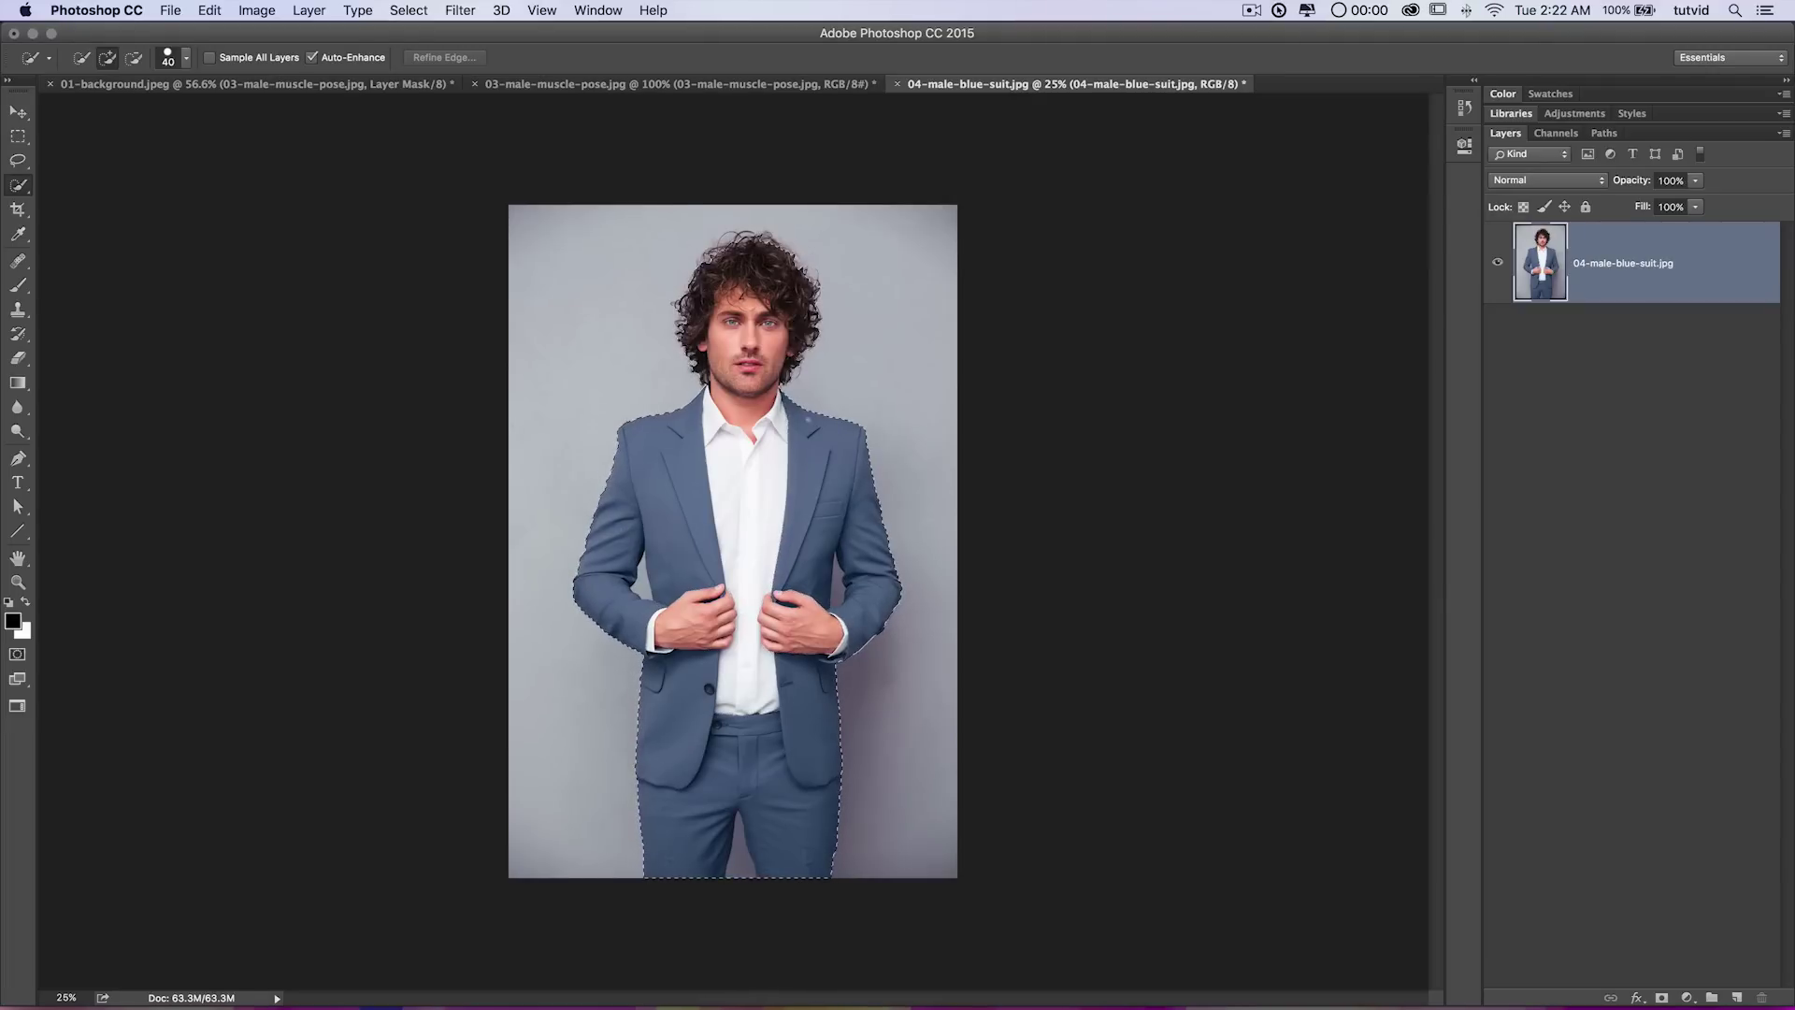
pyautogui.press('alt')
pyautogui.click(409, 11)
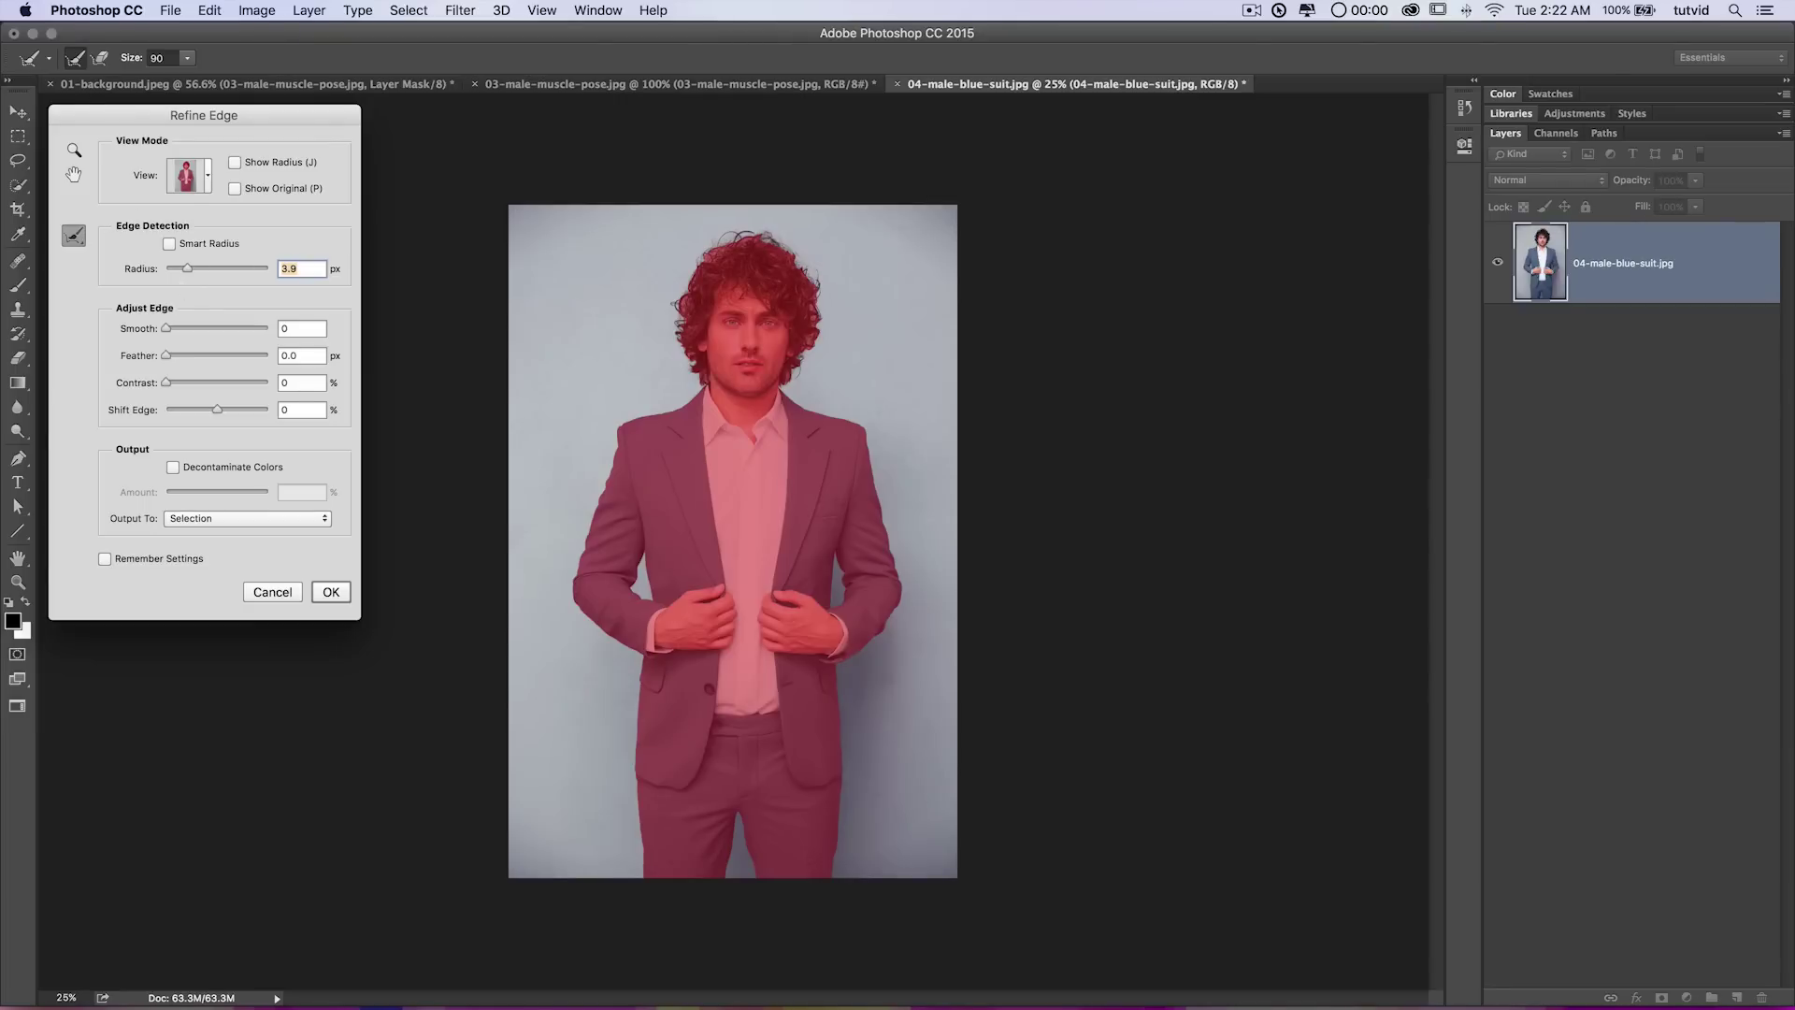
# Brush the Refine Radius tool at size 150 around the outline of the man's curly hair.
pyautogui.press('super+equal')
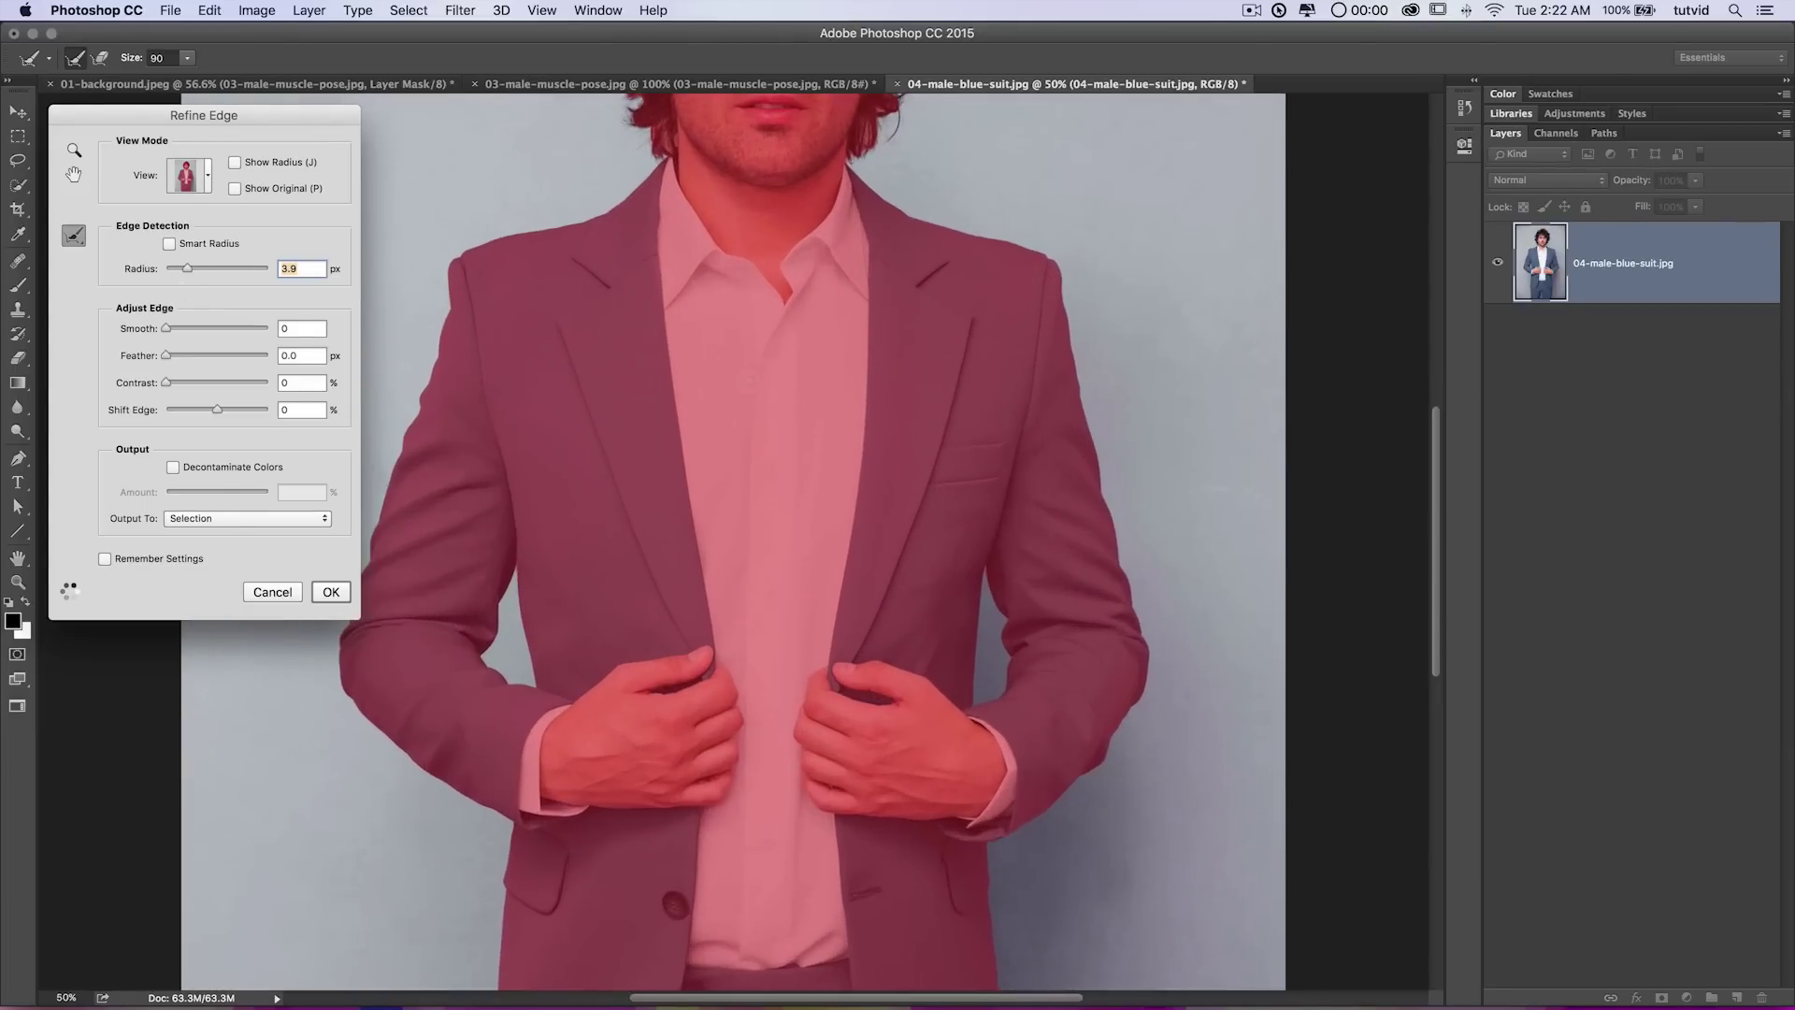
pyautogui.moveTo(696, 221); pyautogui.dragTo(827, 775)
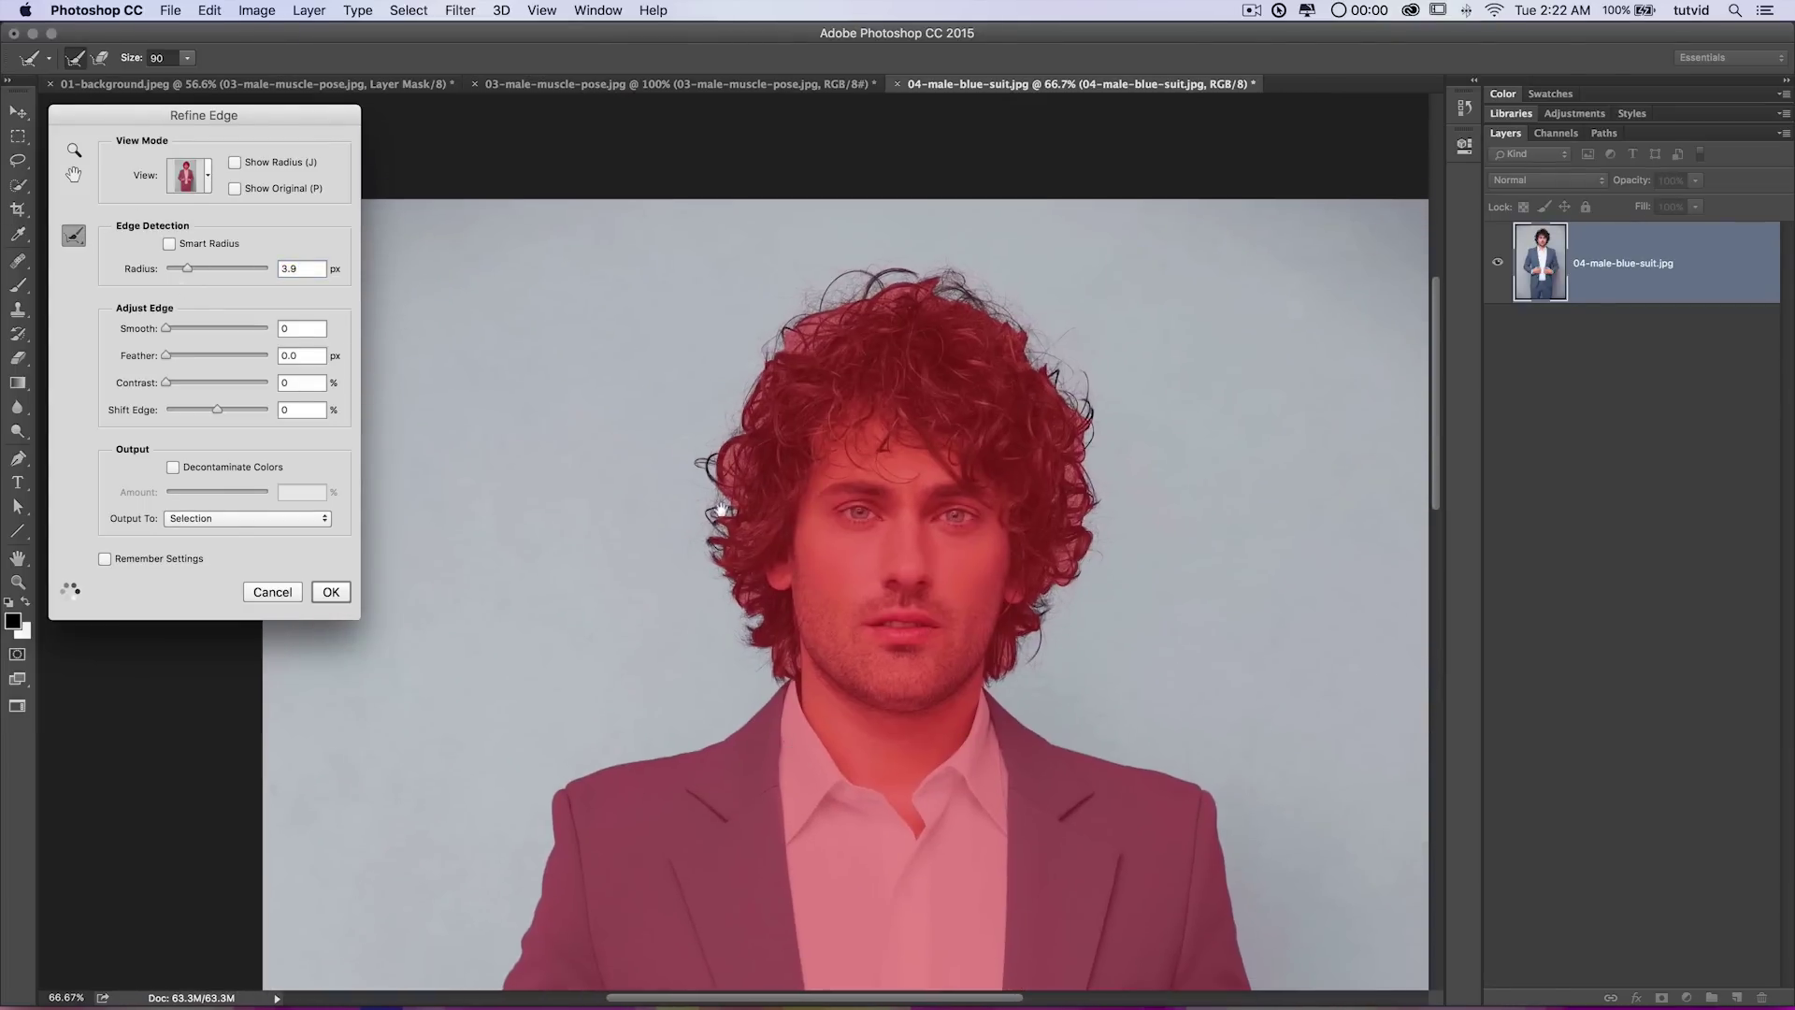
pyautogui.moveTo(721, 510); pyautogui.dragTo(683, 472)
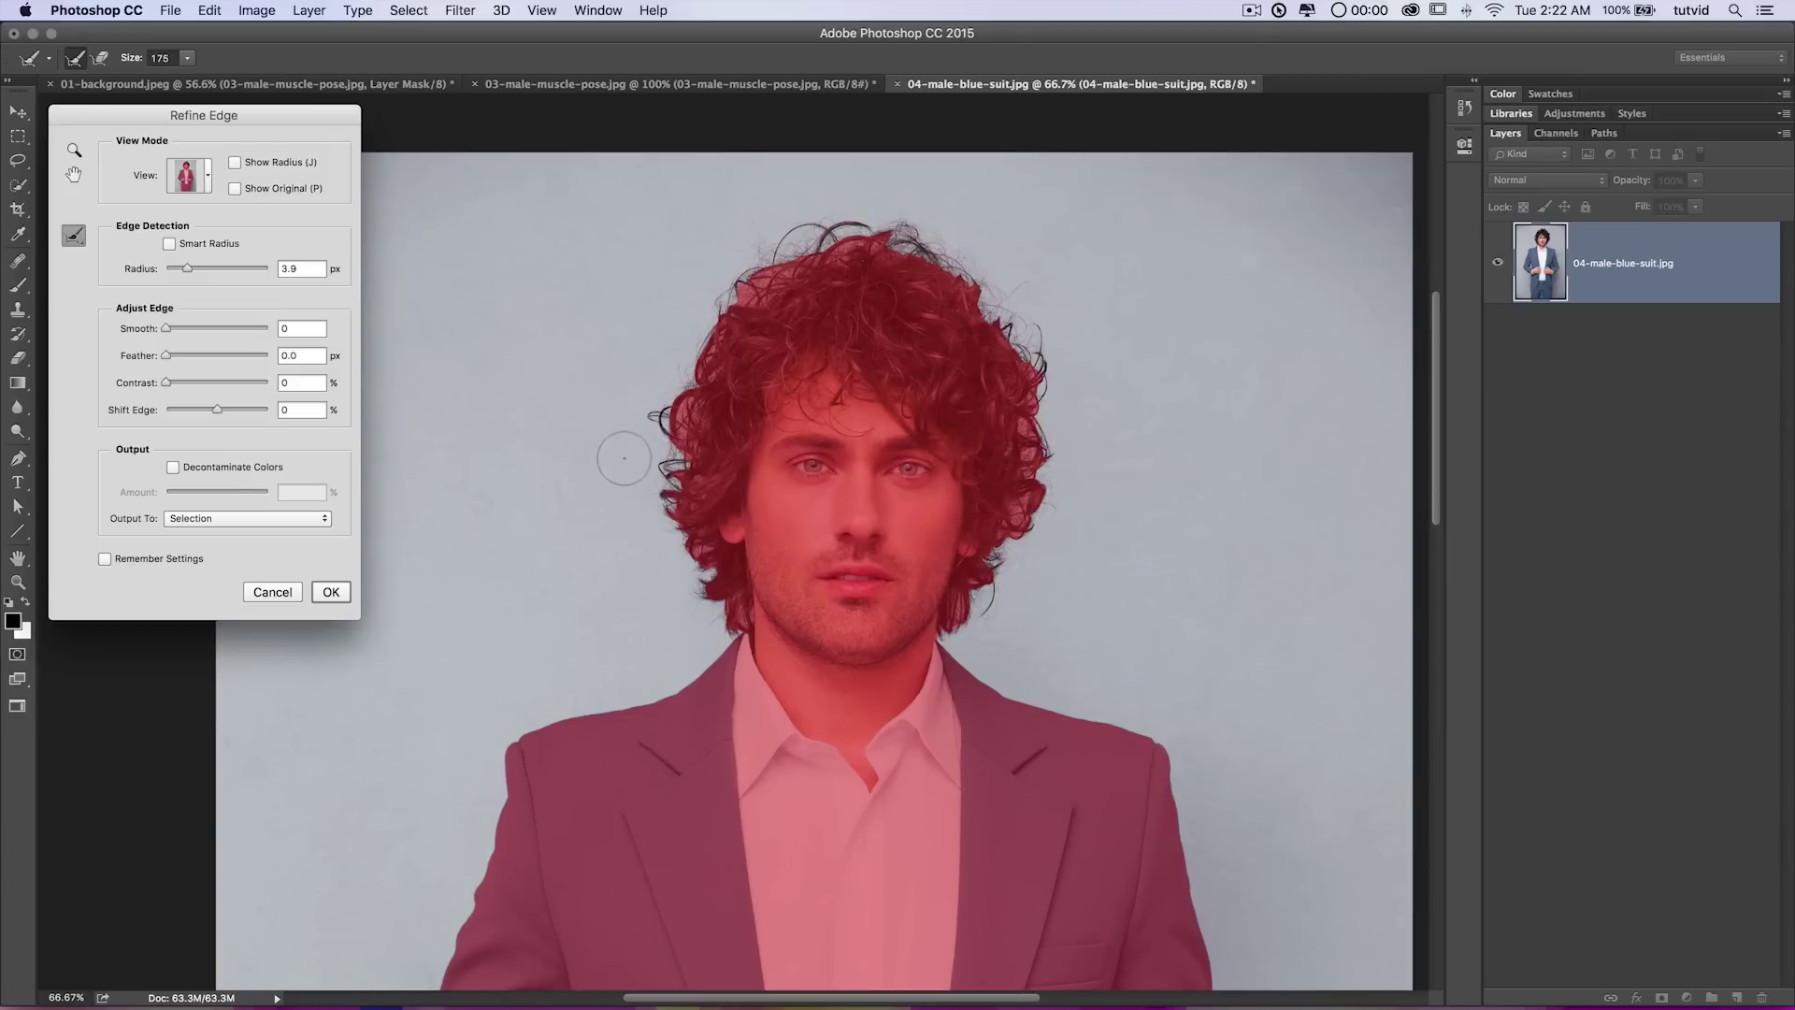
pyautogui.press(']')
pyautogui.press(']')
pyautogui.moveTo(739, 617)
pyautogui.mouseDown()
pyautogui.moveTo(701, 589)
pyautogui.moveTo(671, 467)
pyautogui.moveTo(679, 432)
pyautogui.moveTo(738, 402)
pyautogui.mouseUp()
pyautogui.moveTo(678, 416)
pyautogui.mouseDown()
pyautogui.moveTo(734, 304)
pyautogui.moveTo(790, 245)
pyautogui.moveTo(856, 224)
pyautogui.moveTo(982, 281)
pyautogui.moveTo(1014, 309)
pyautogui.moveTo(1047, 411)
pyautogui.moveTo(1038, 486)
pyautogui.moveTo(949, 623)
pyautogui.mouseUp()
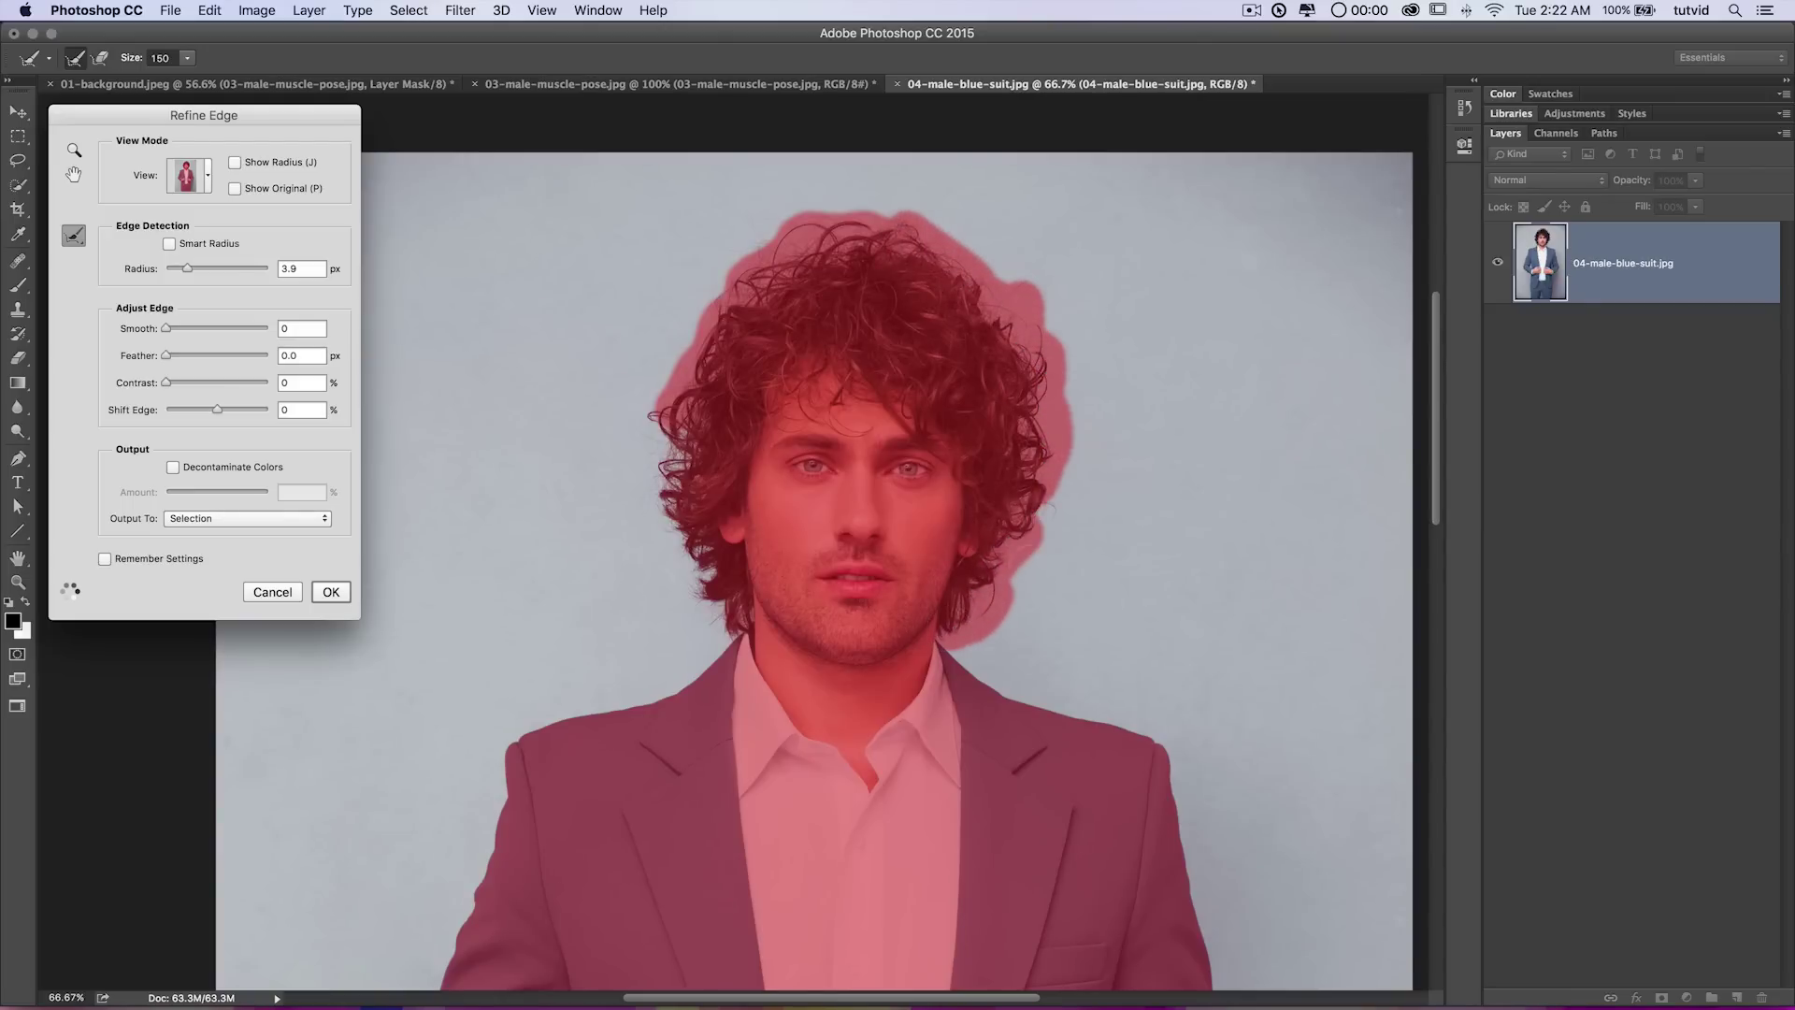
# Output the man with Decontaminate Colors to a new layer with layer mask and move that layer into 01-background.jpeg.
pyautogui.click(174, 467)
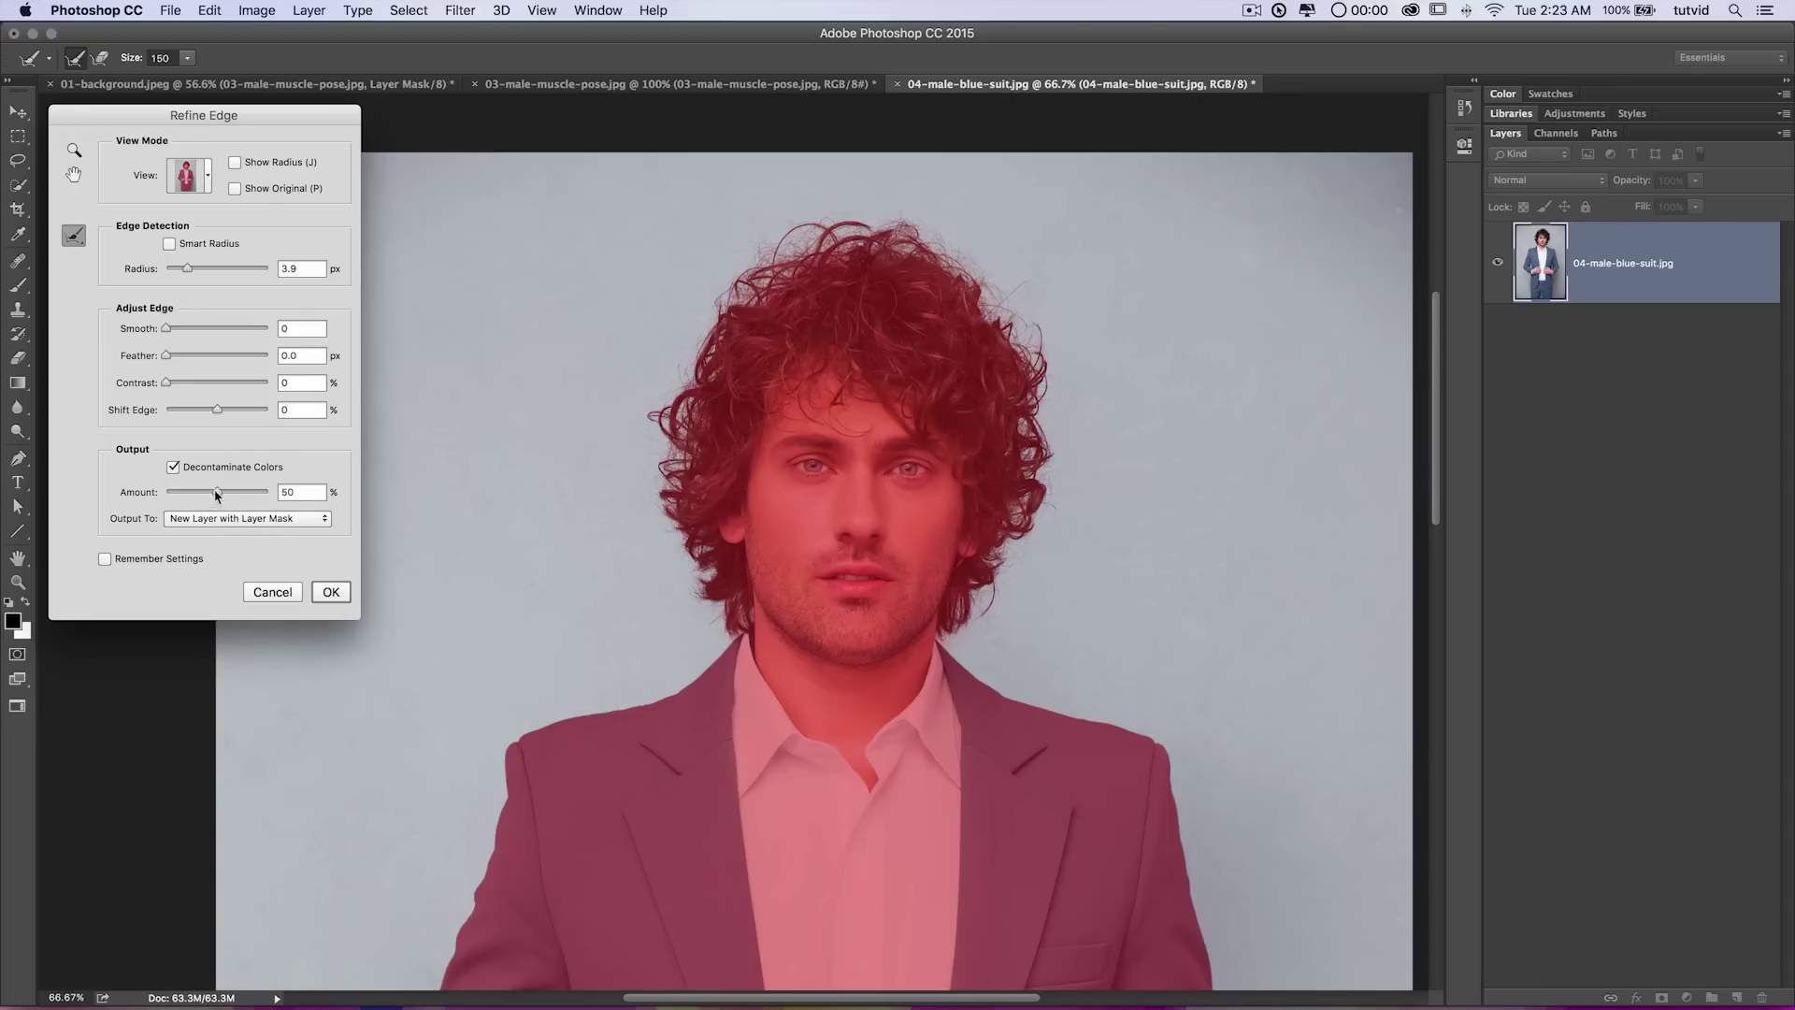
pyautogui.click(341, 594)
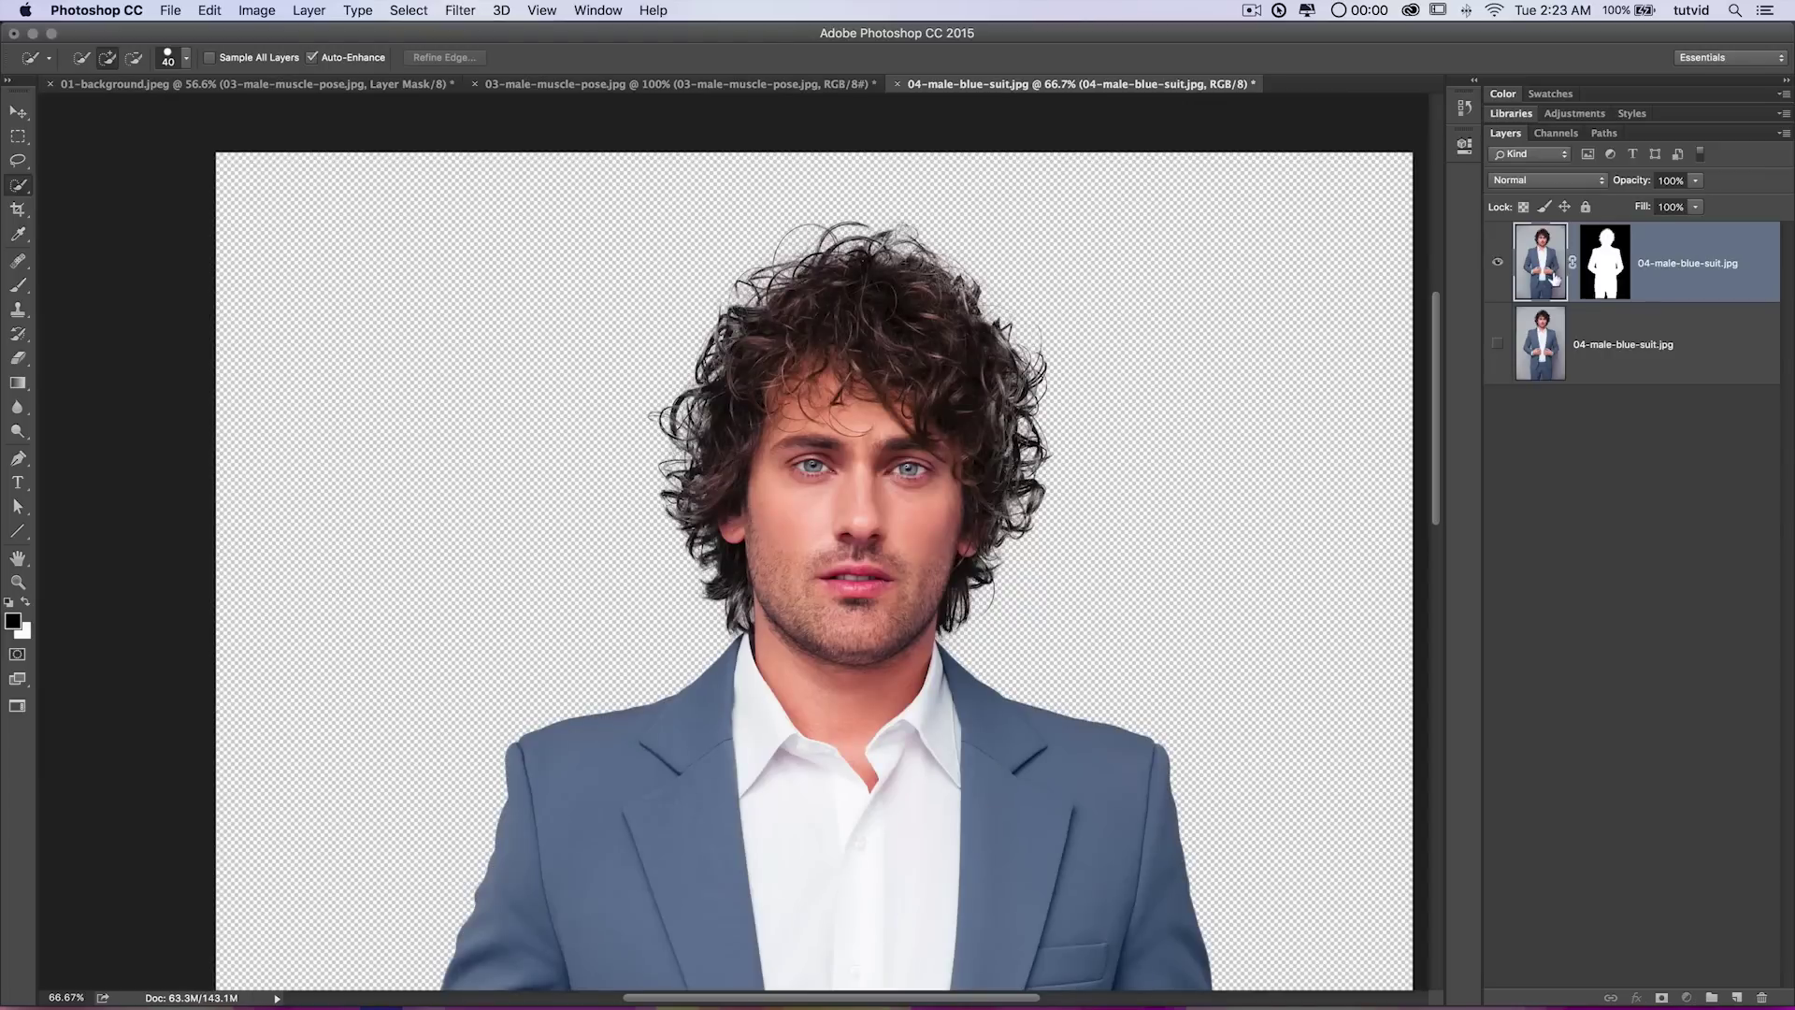
pyautogui.press('v')
pyautogui.moveTo(923, 308); pyautogui.dragTo(901, 508)
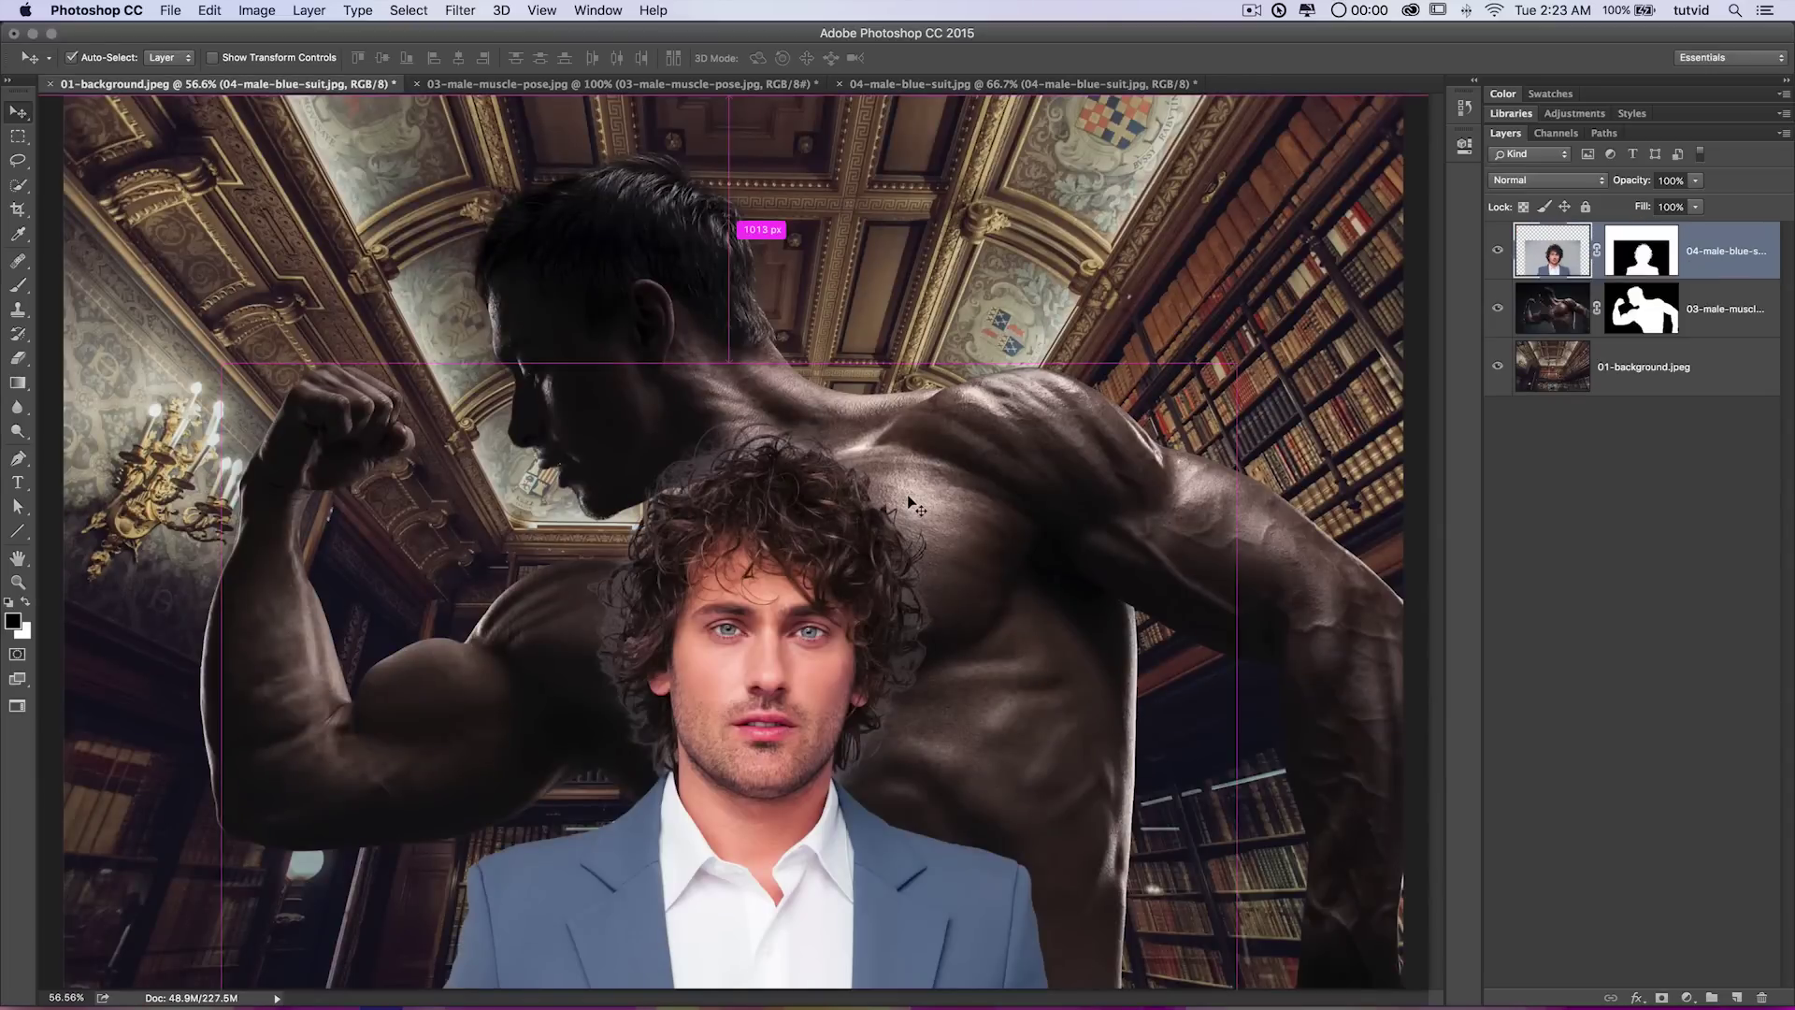
# Hide the 03-male-muscle-pose layer and move the blue-suit man up so his jacket and hands show in the library.
pyautogui.press('super+minus')
pyautogui.click(1498, 308)
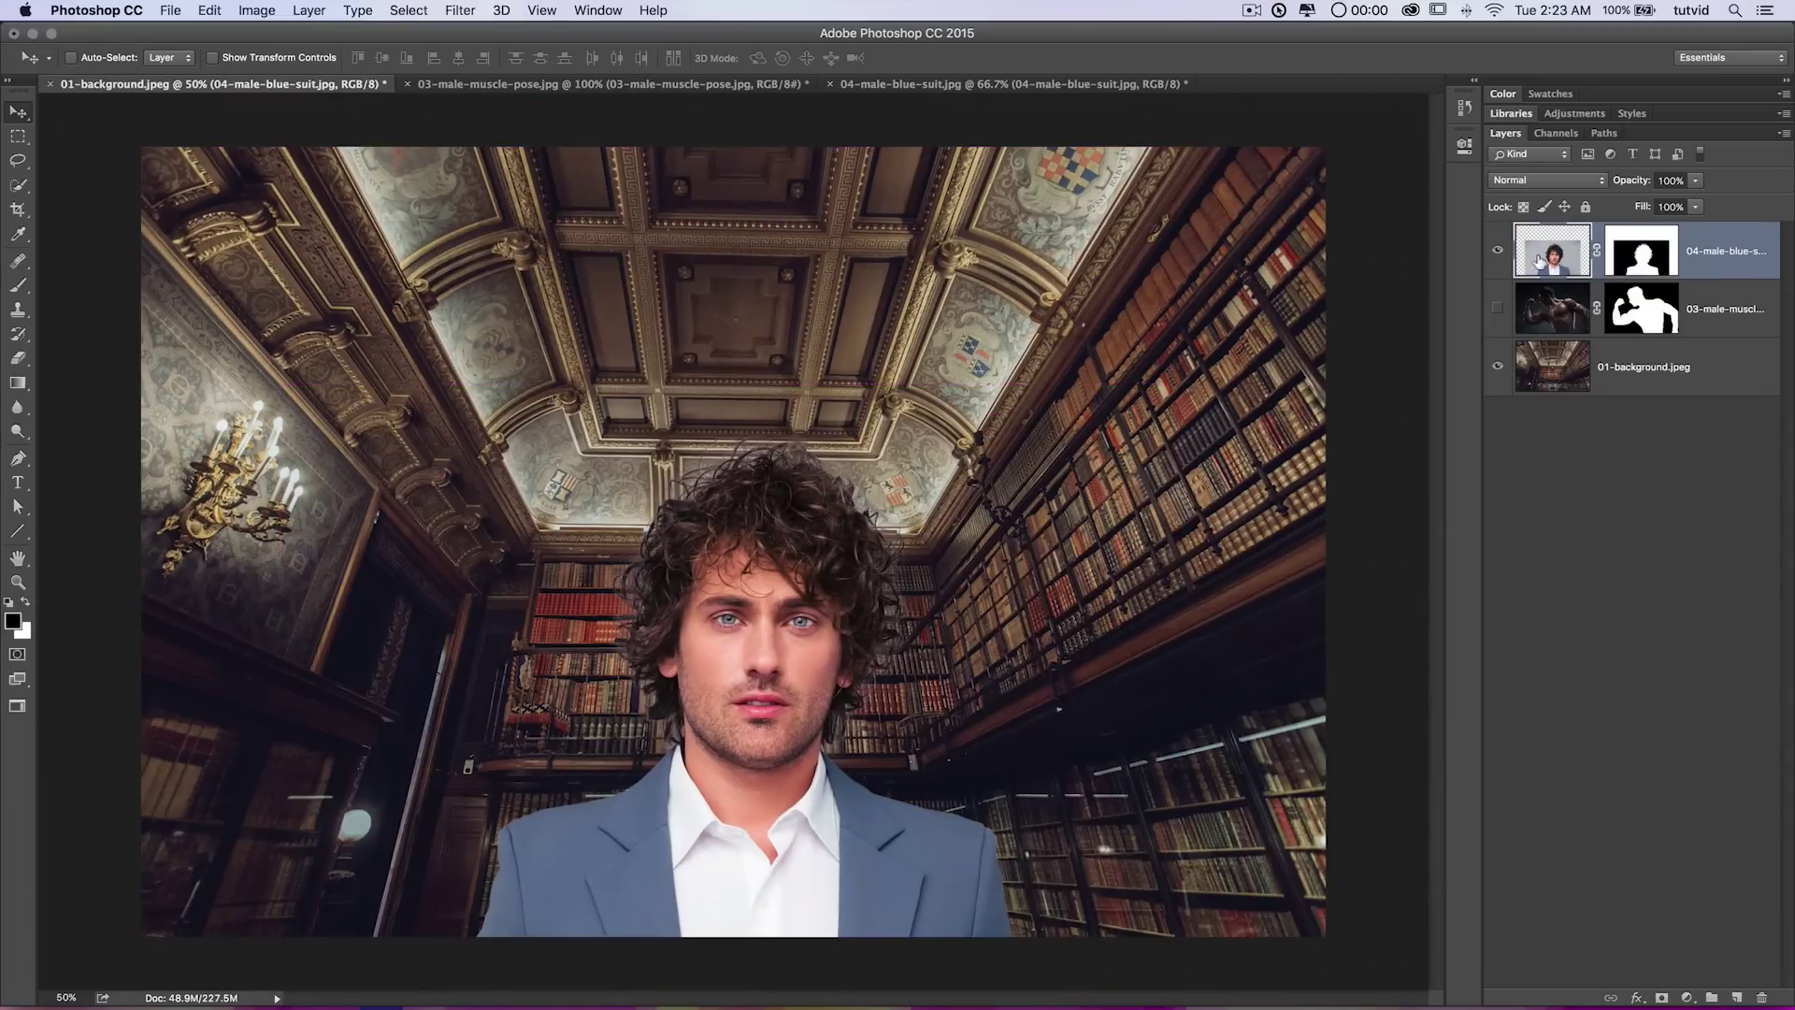
pyautogui.moveTo(844, 588); pyautogui.dragTo(835, 339)
# Paint black on the man's layer mask around his hair with a 250 px Soft Light brush at 60% opacity to remove the halo.
pyautogui.press('z')
pyautogui.click(677, 336)
pyautogui.click(688, 360)
pyautogui.moveTo(694, 372); pyautogui.dragTo(725, 528)
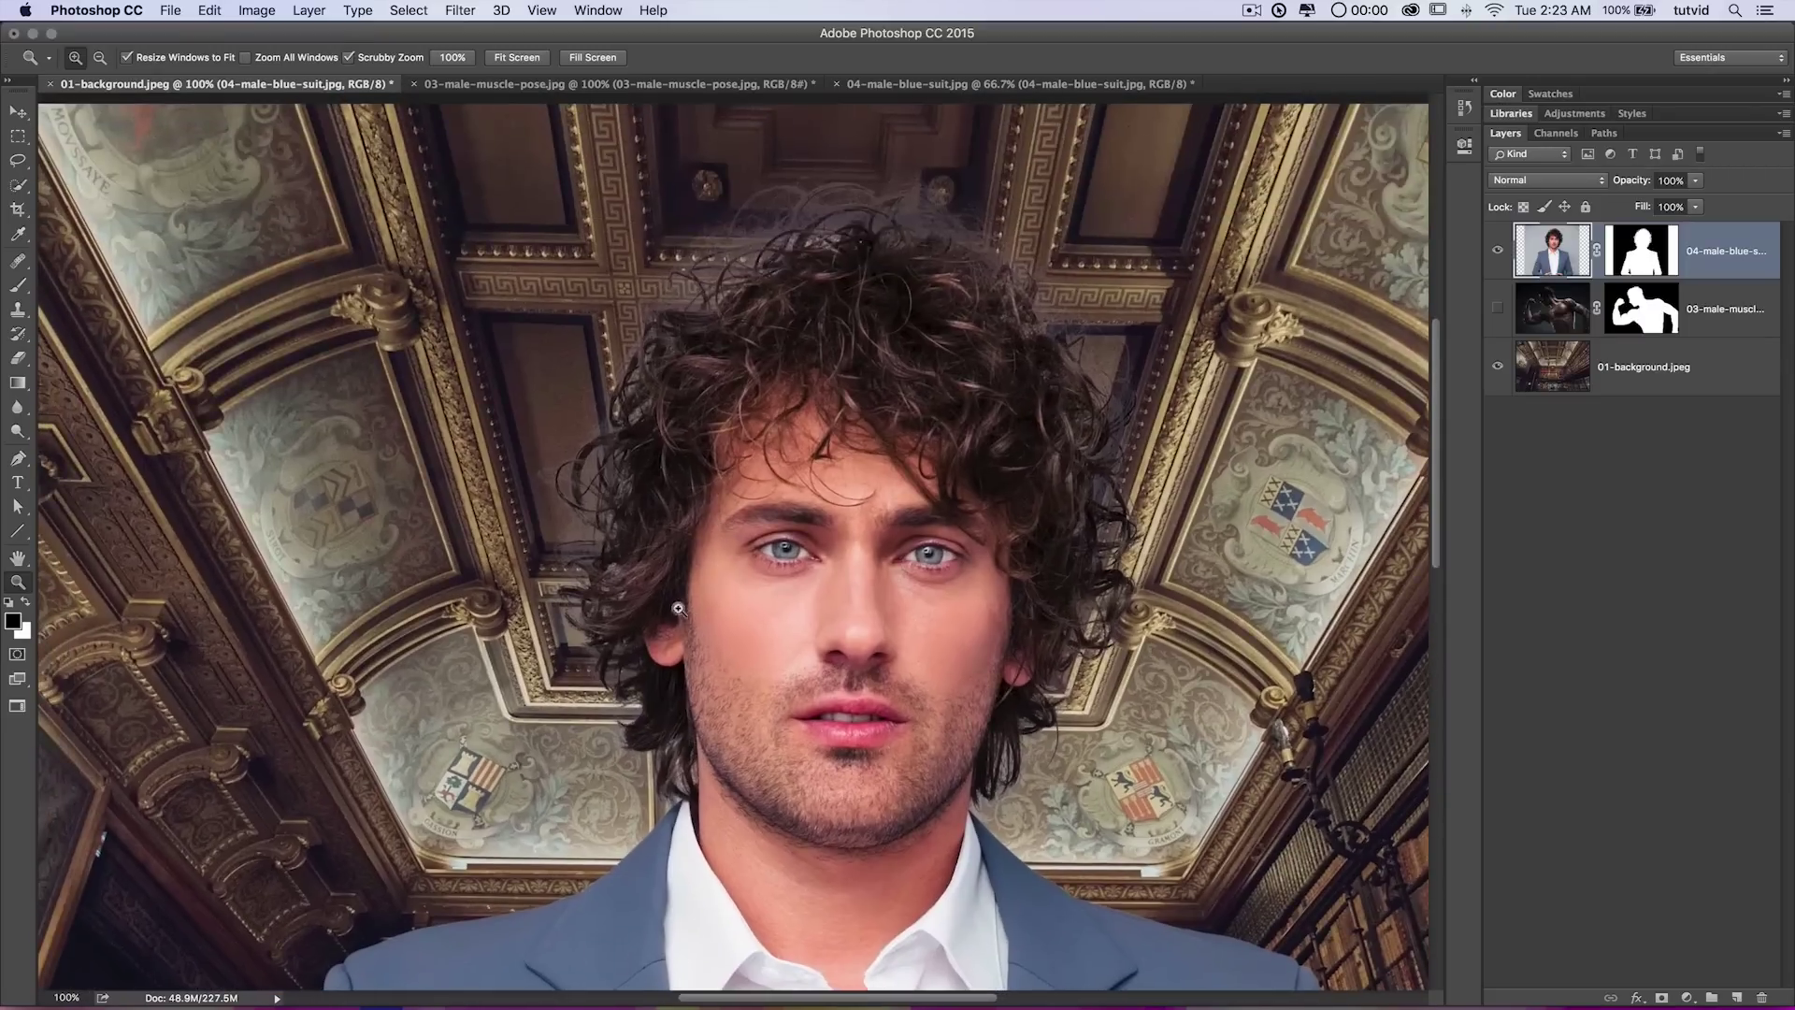
pyautogui.click(1641, 267)
pyautogui.press('b')
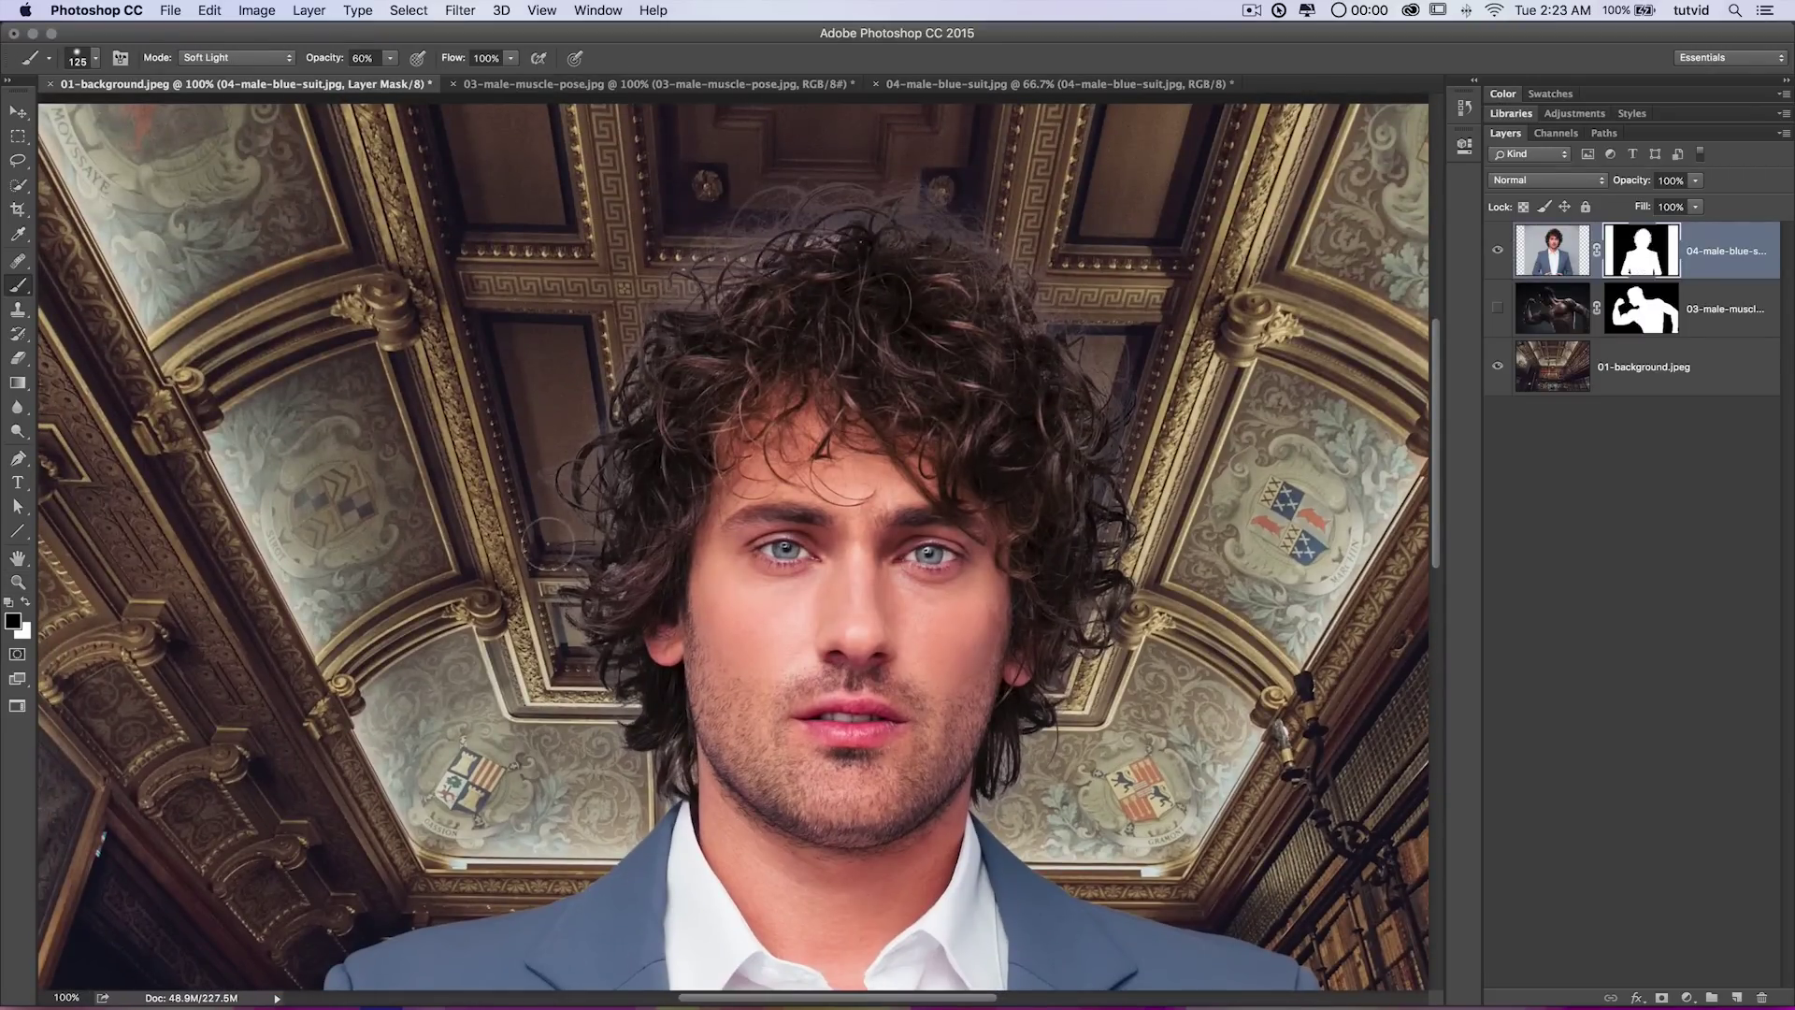
pyautogui.press(']')
pyautogui.press(']')
pyautogui.press(']')
pyautogui.press(']')
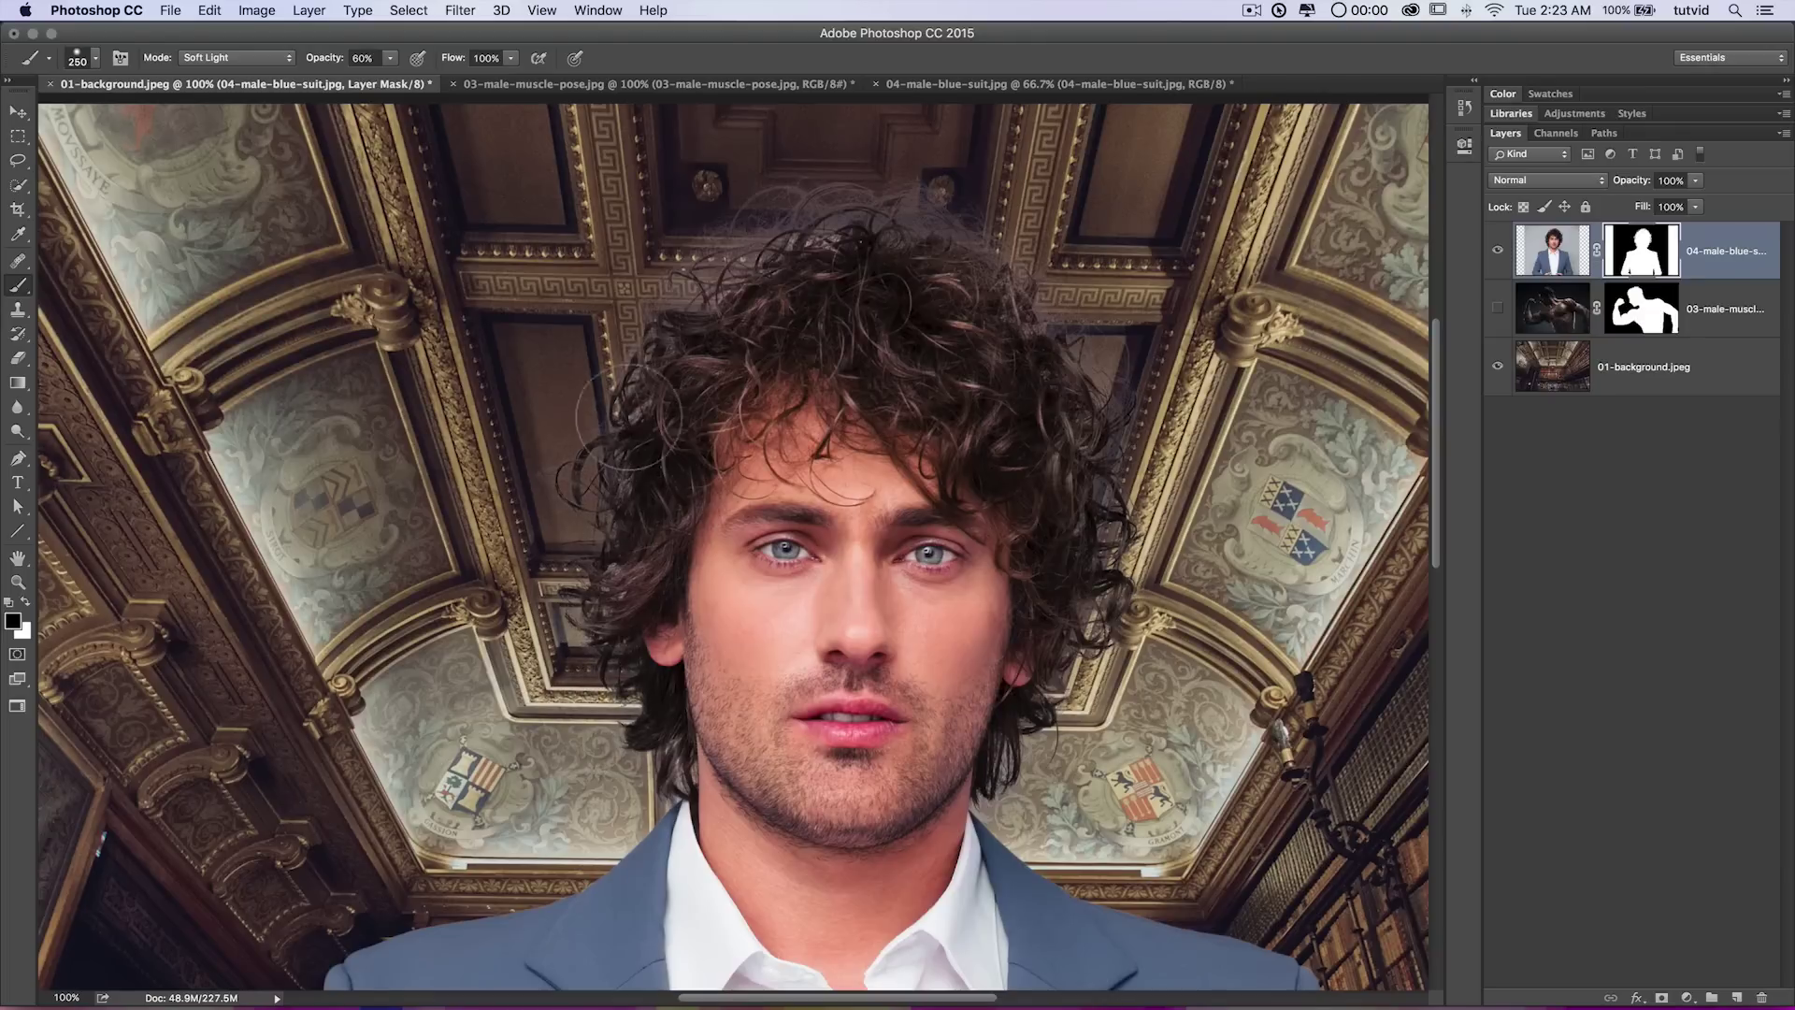
pyautogui.moveTo(713, 236)
pyautogui.mouseDown()
pyautogui.moveTo(900, 207)
pyautogui.moveTo(877, 206)
pyautogui.moveTo(917, 187)
pyautogui.moveTo(982, 240)
pyautogui.mouseUp()
pyautogui.moveTo(1088, 335); pyautogui.dragTo(1075, 643)
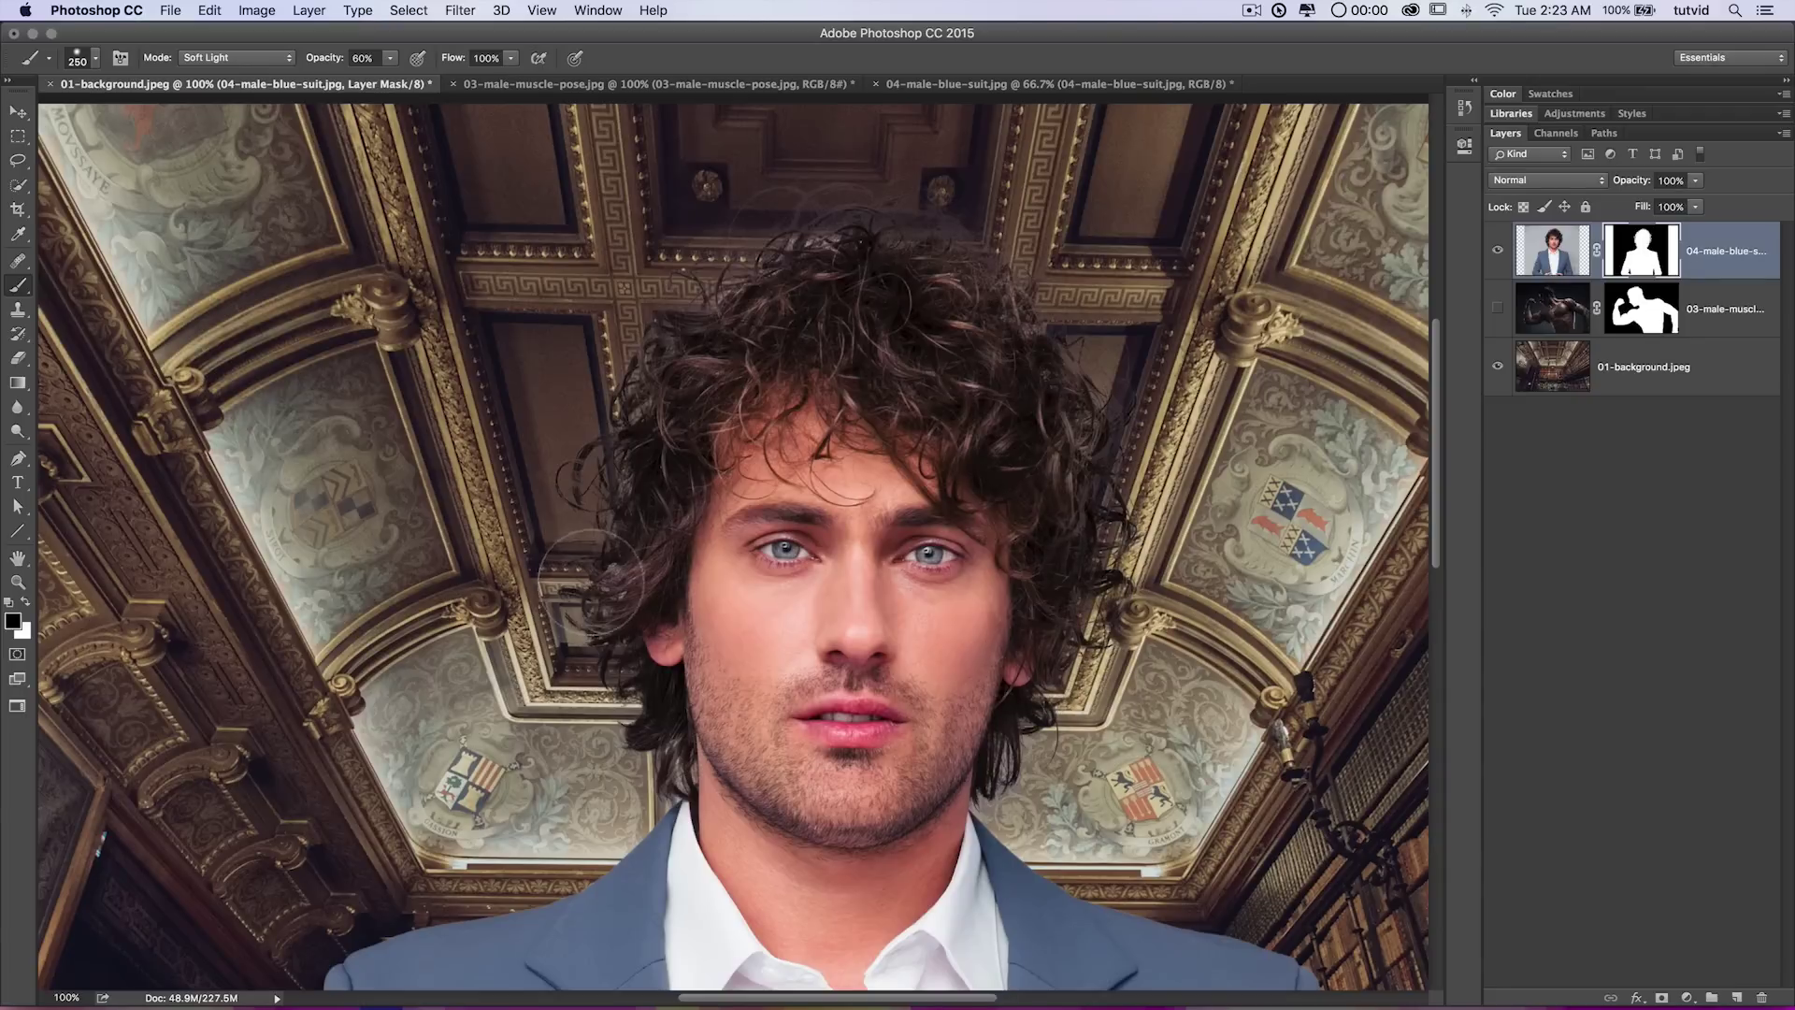
pyautogui.moveTo(785, 226)
pyautogui.mouseDown()
pyautogui.moveTo(857, 212)
pyautogui.moveTo(1070, 402)
pyautogui.moveTo(1120, 522)
pyautogui.mouseUp()
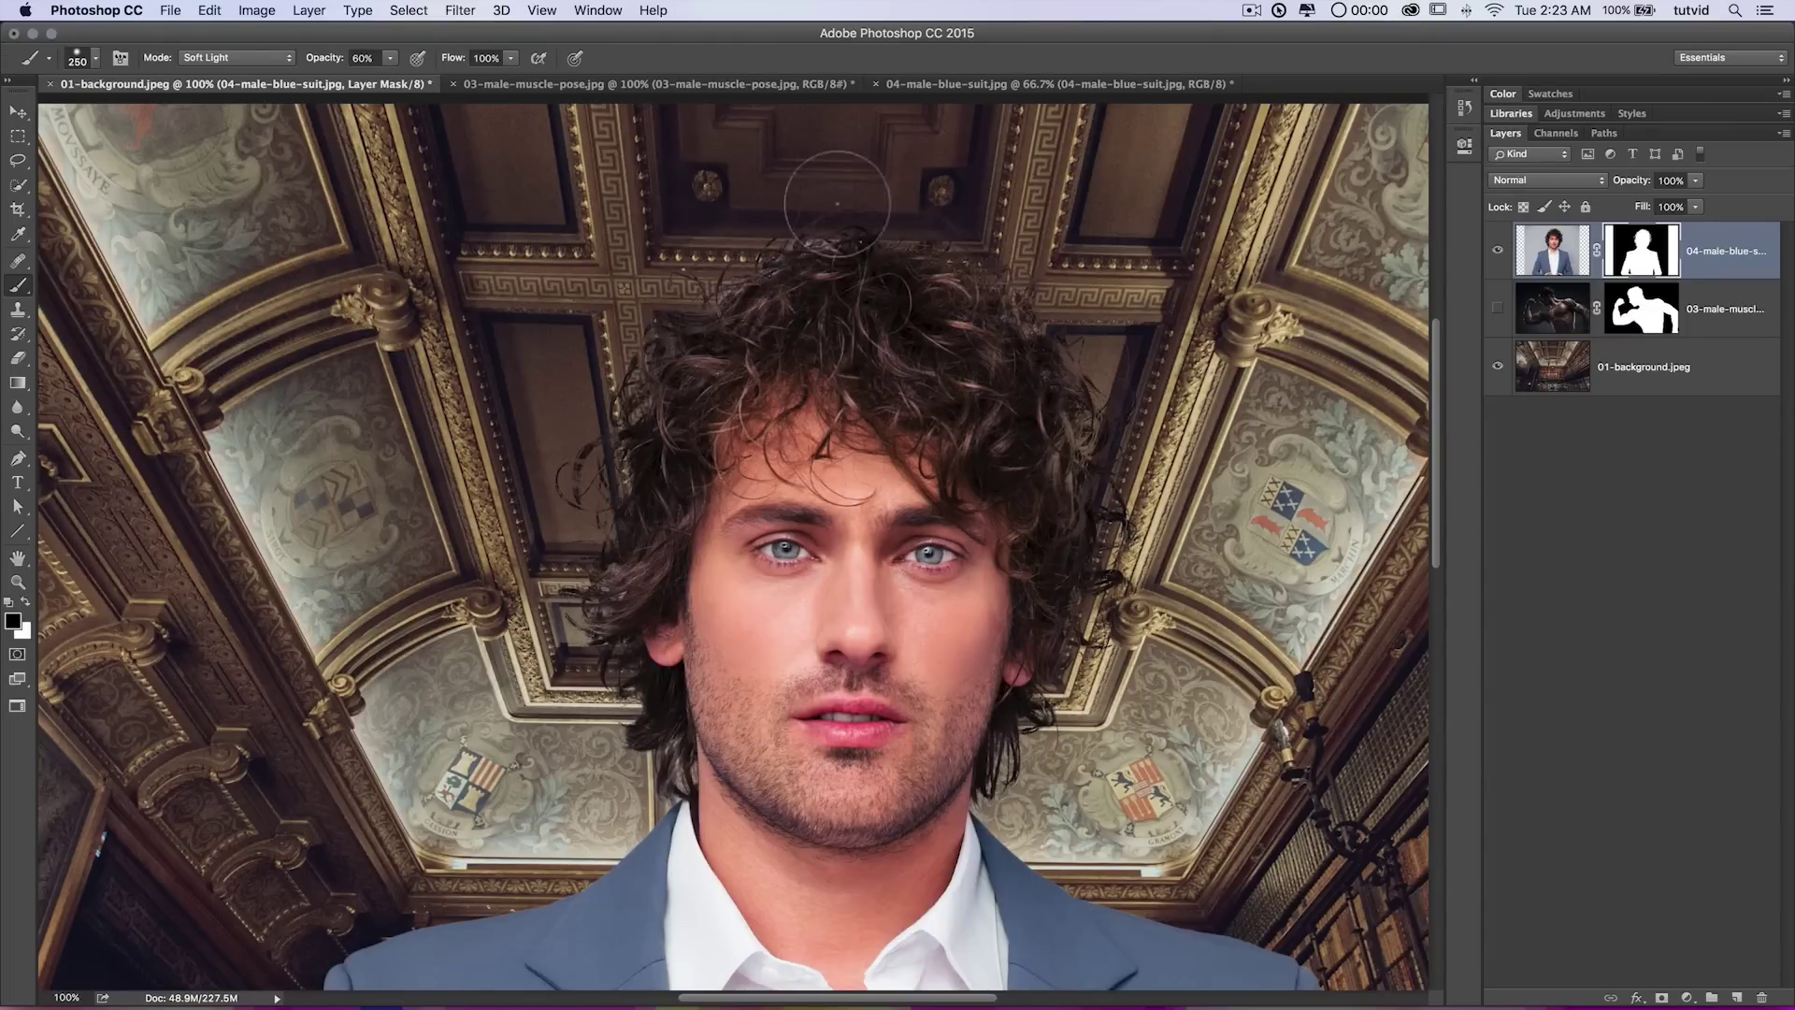
pyautogui.press('super+minus')
pyautogui.press('super+minus')
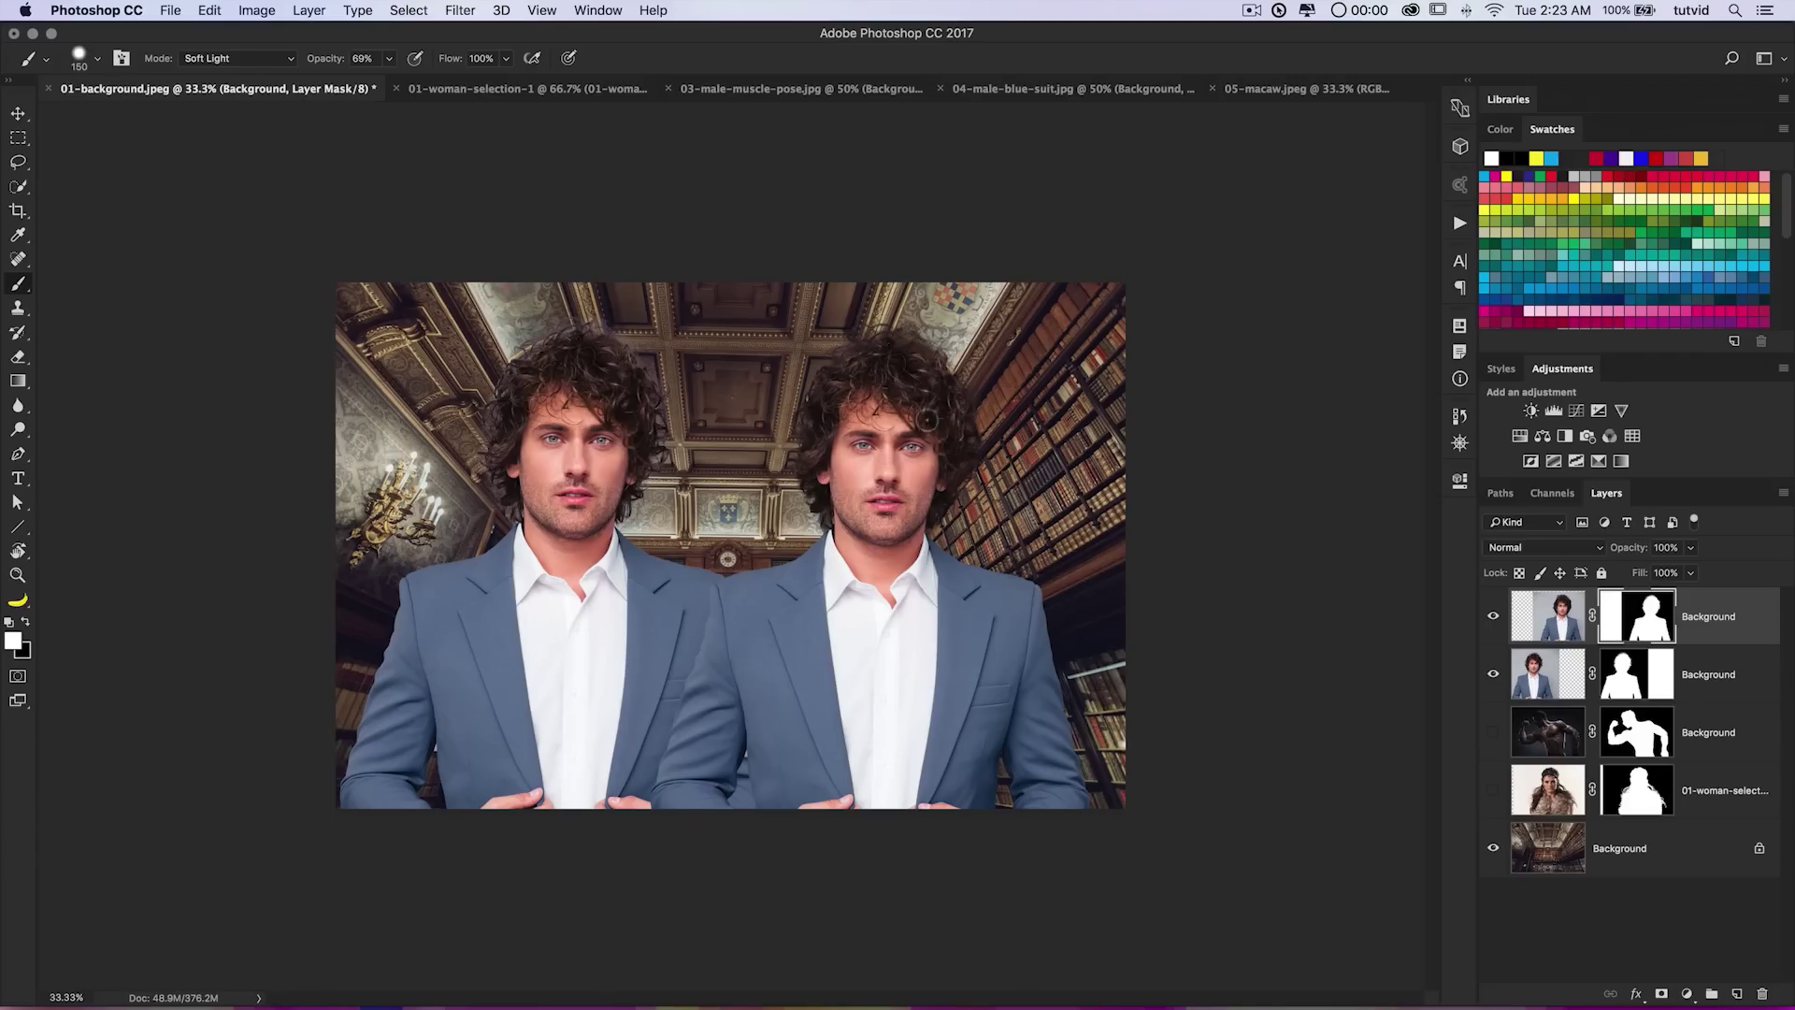
# Switch to Photoshop CC 2017 and select the macaw in 05-macaw.jpeg with the Quick Selection tool.
pyautogui.click(1281, 89)
pyautogui.click(188, 90)
pyautogui.click(1290, 89)
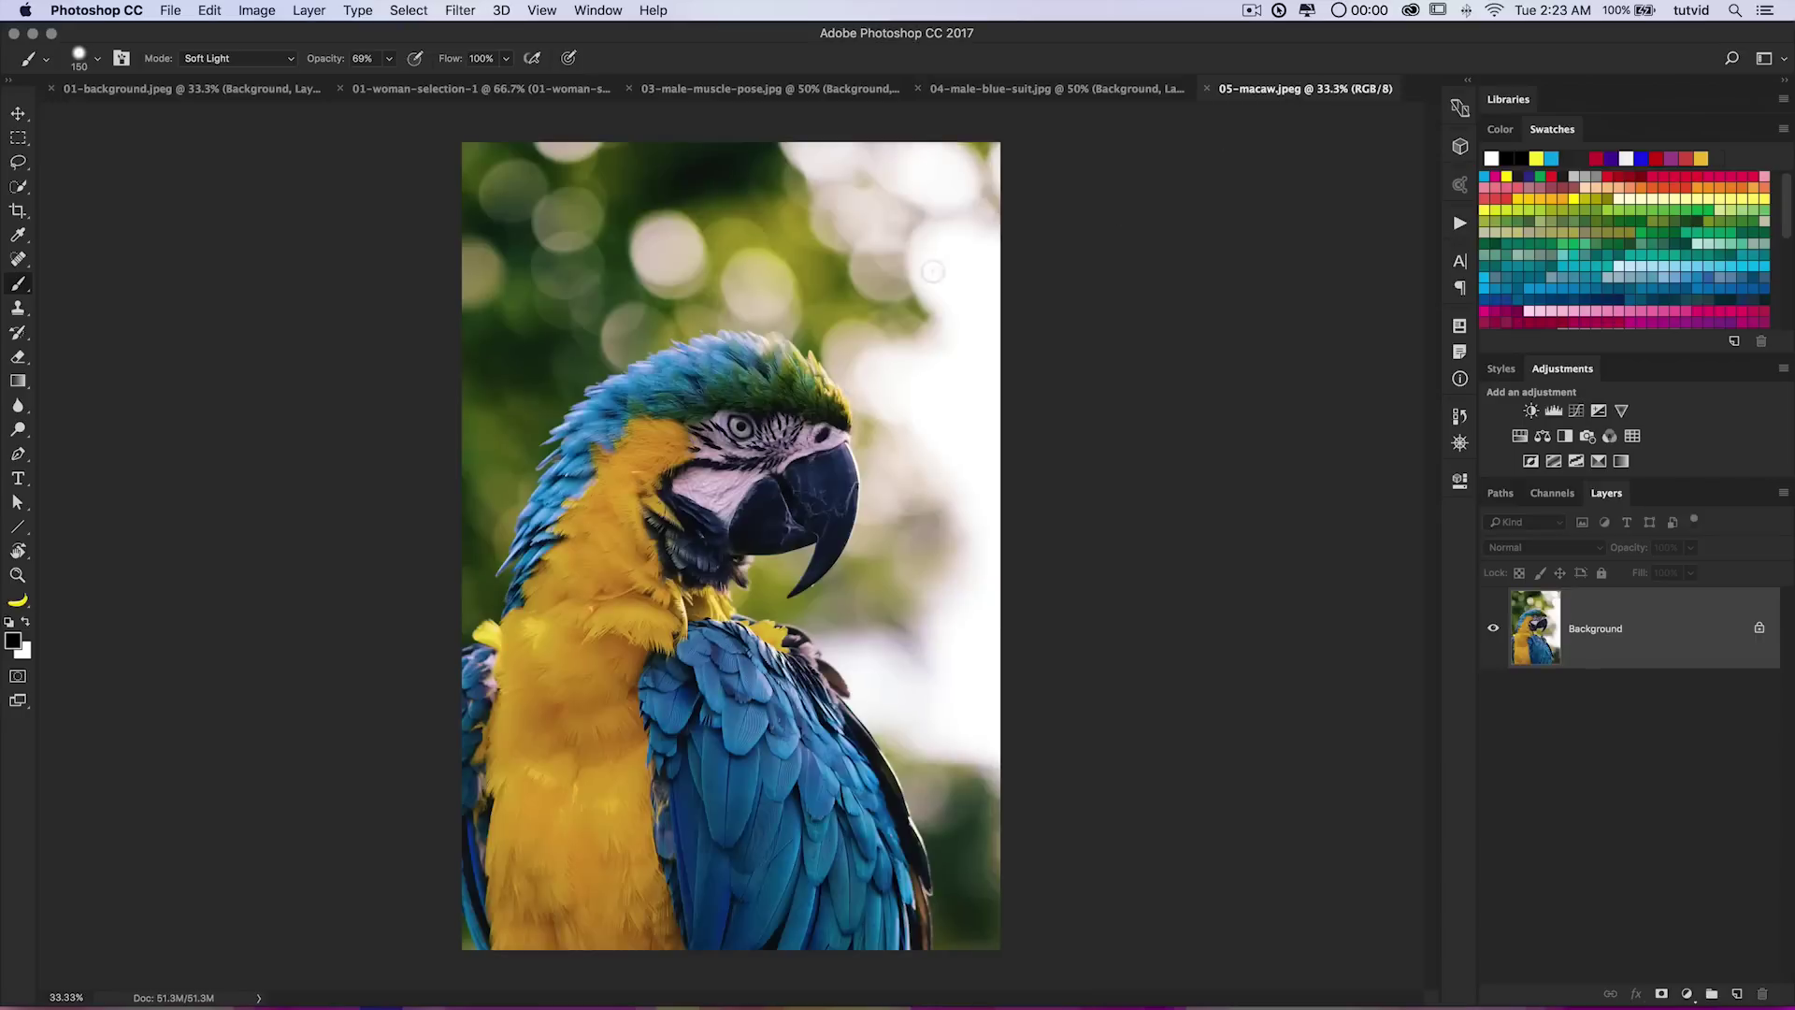
pyautogui.click(23, 187)
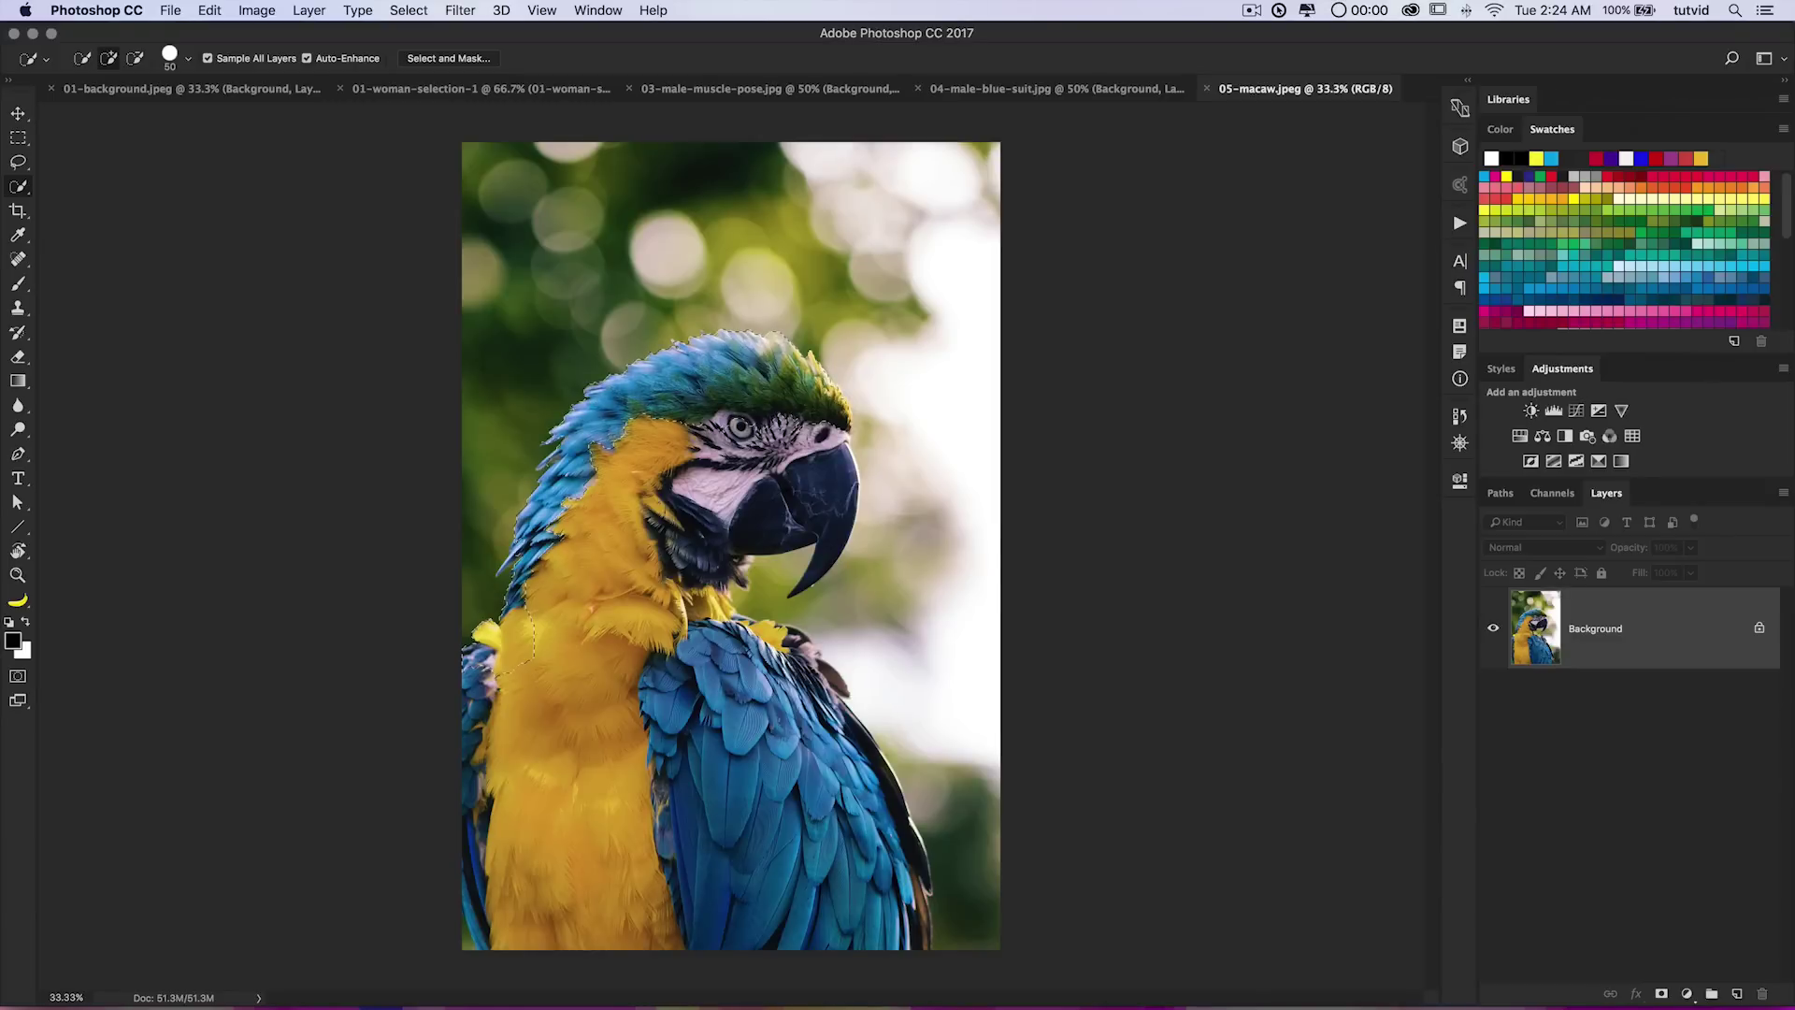
pyautogui.moveTo(599, 542); pyautogui.dragTo(570, 748)
pyautogui.moveTo(748, 710); pyautogui.dragTo(794, 870)
pyautogui.press('alt')
# Open Select and Mask for the macaw and set the edge detection radius to 6 px with Smart Radius.
pyautogui.click(408, 10)
pyautogui.click(455, 243)
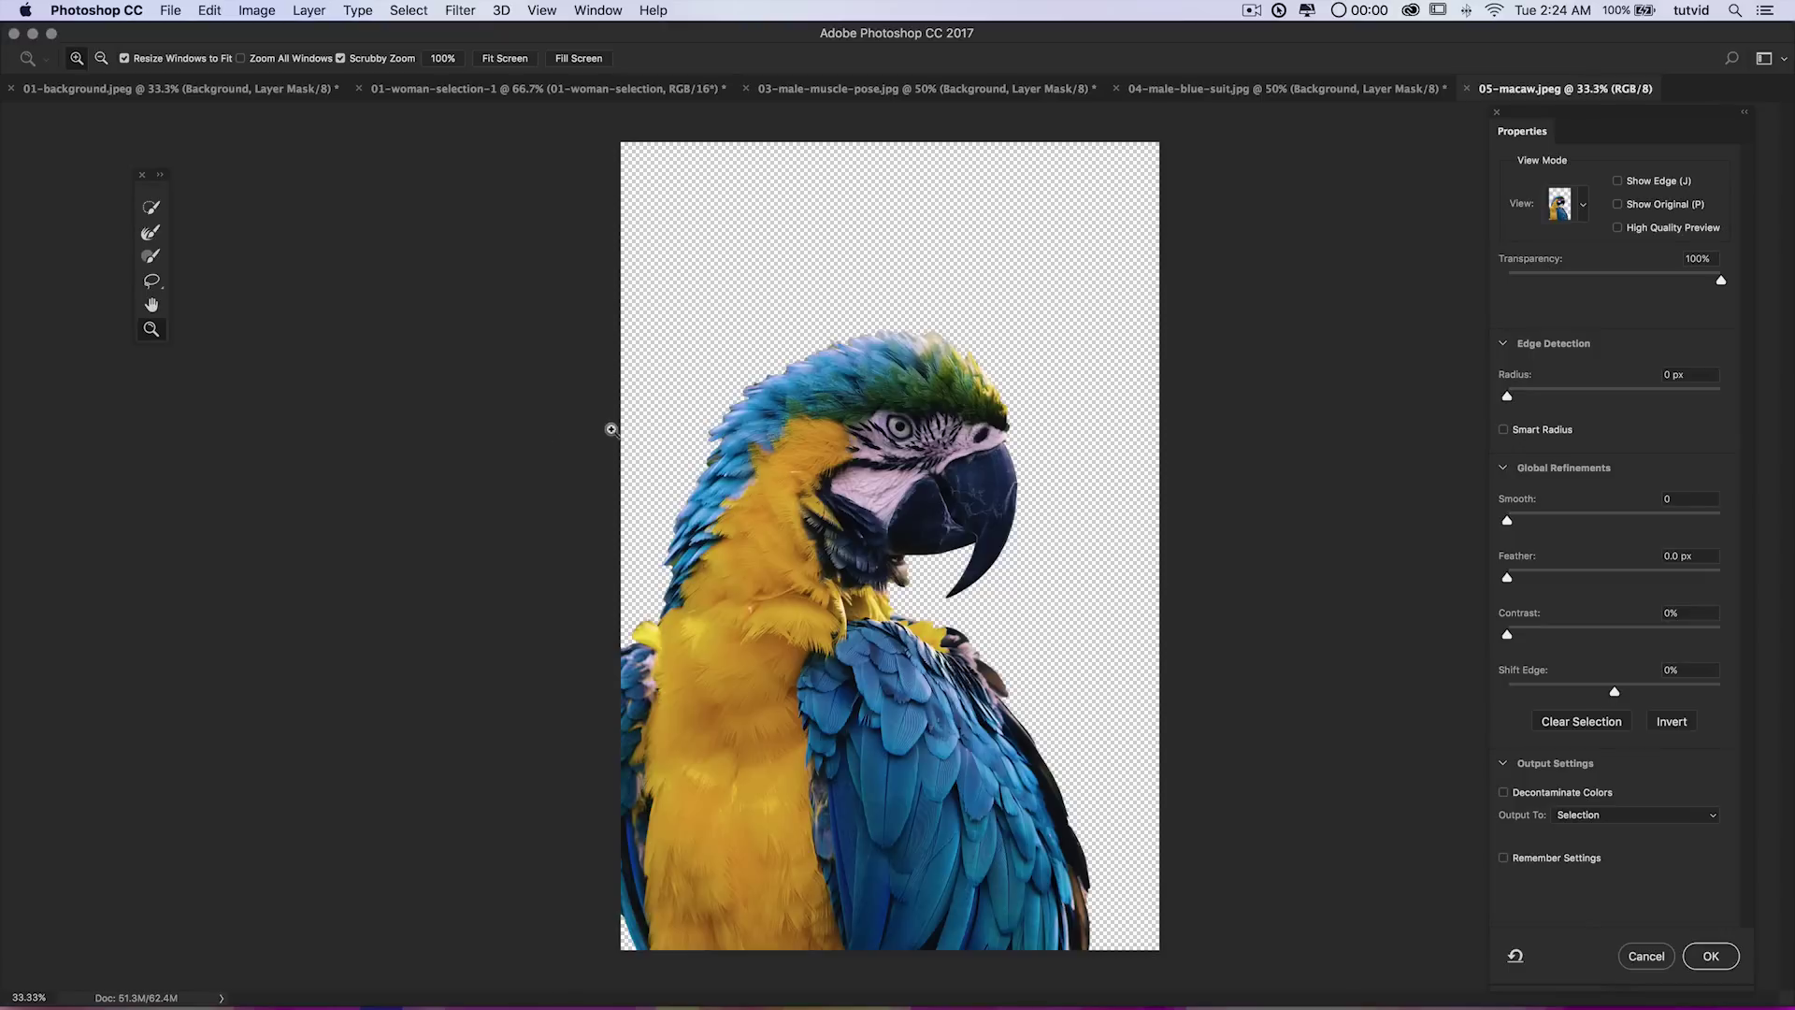
pyautogui.moveTo(1508, 397); pyautogui.dragTo(1576, 396)
pyautogui.moveTo(1589, 398); pyautogui.dragTo(1570, 397)
# Brush the macaw's feather edges with the Refine Edge Brush at size 175 and output to New Layer with Layer Mask.
pyautogui.click(151, 232)
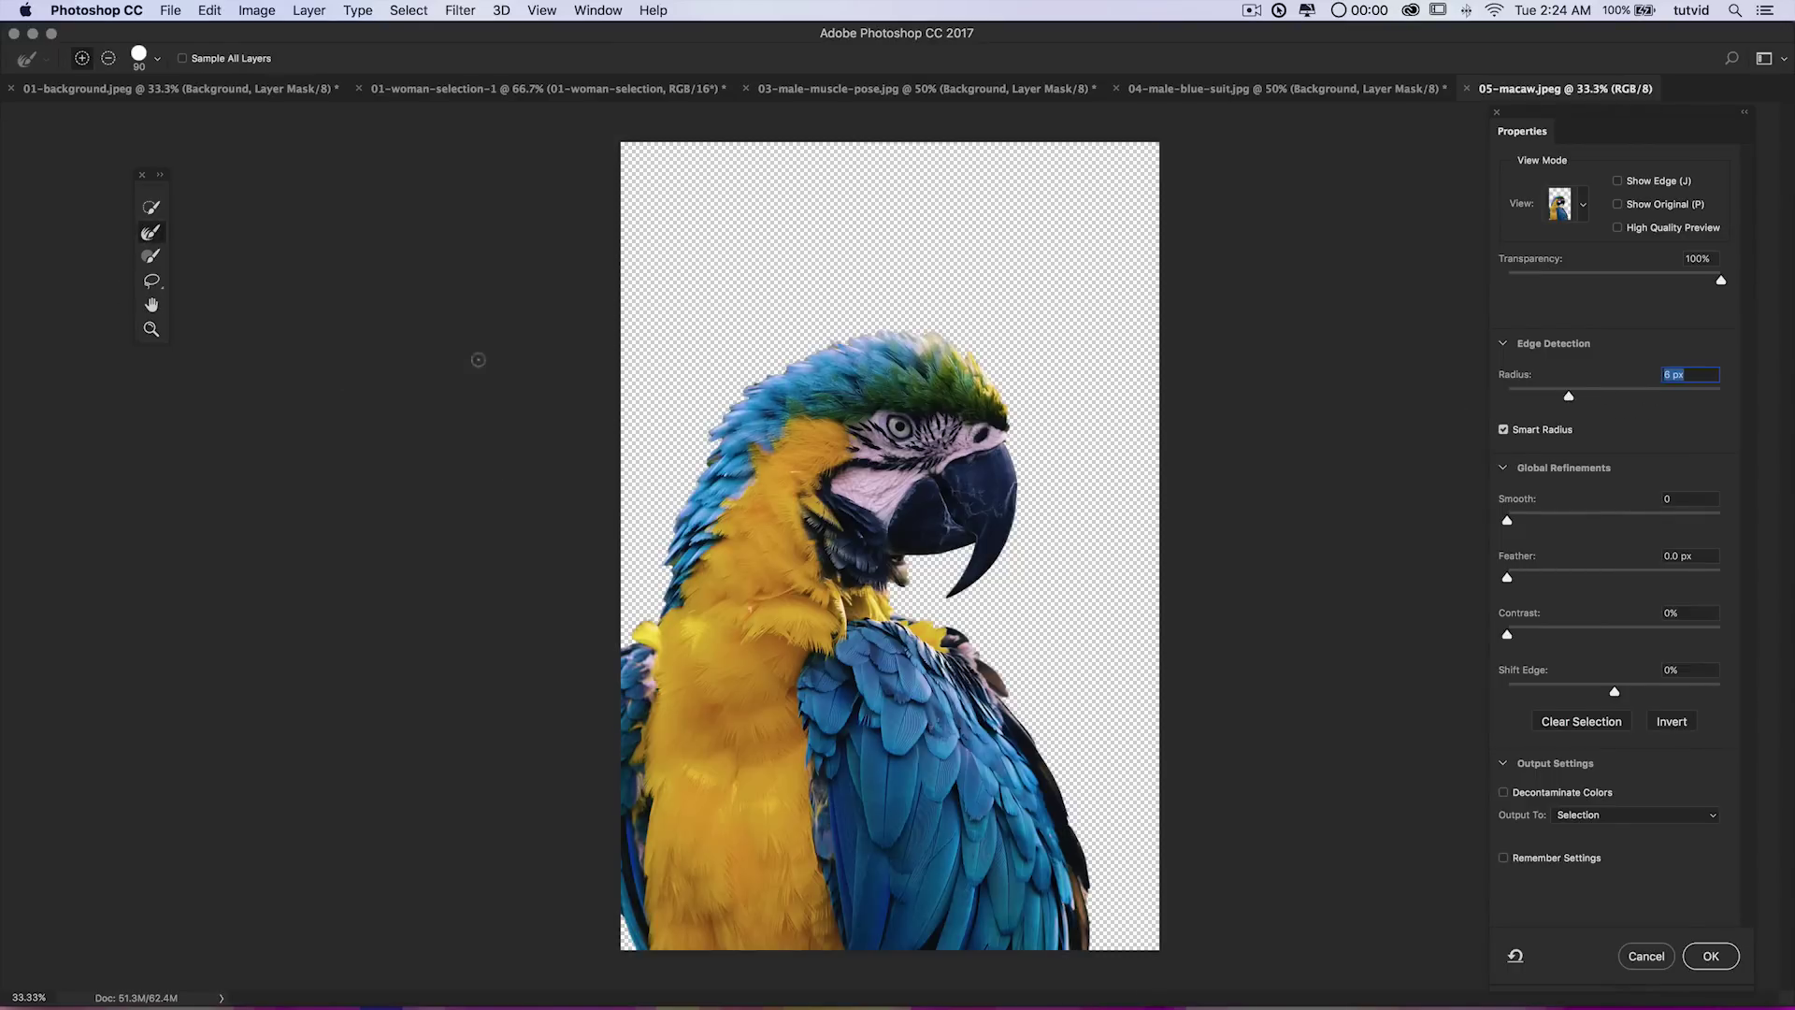
pyautogui.moveTo(621, 645)
pyautogui.mouseDown()
pyautogui.moveTo(696, 457)
pyautogui.moveTo(859, 331)
pyautogui.moveTo(837, 337)
pyautogui.moveTo(909, 326)
pyautogui.moveTo(963, 342)
pyautogui.moveTo(1011, 413)
pyautogui.moveTo(972, 346)
pyautogui.moveTo(941, 340)
pyautogui.moveTo(965, 391)
pyautogui.moveTo(941, 390)
pyautogui.moveTo(950, 319)
pyautogui.moveTo(976, 335)
pyautogui.moveTo(1024, 489)
pyautogui.moveTo(988, 624)
pyautogui.moveTo(1035, 505)
pyautogui.moveTo(979, 589)
pyautogui.moveTo(1022, 544)
pyautogui.moveTo(912, 573)
pyautogui.moveTo(905, 600)
pyautogui.moveTo(956, 625)
pyautogui.moveTo(1052, 762)
pyautogui.moveTo(1092, 853)
pyautogui.moveTo(1083, 966)
pyautogui.mouseUp()
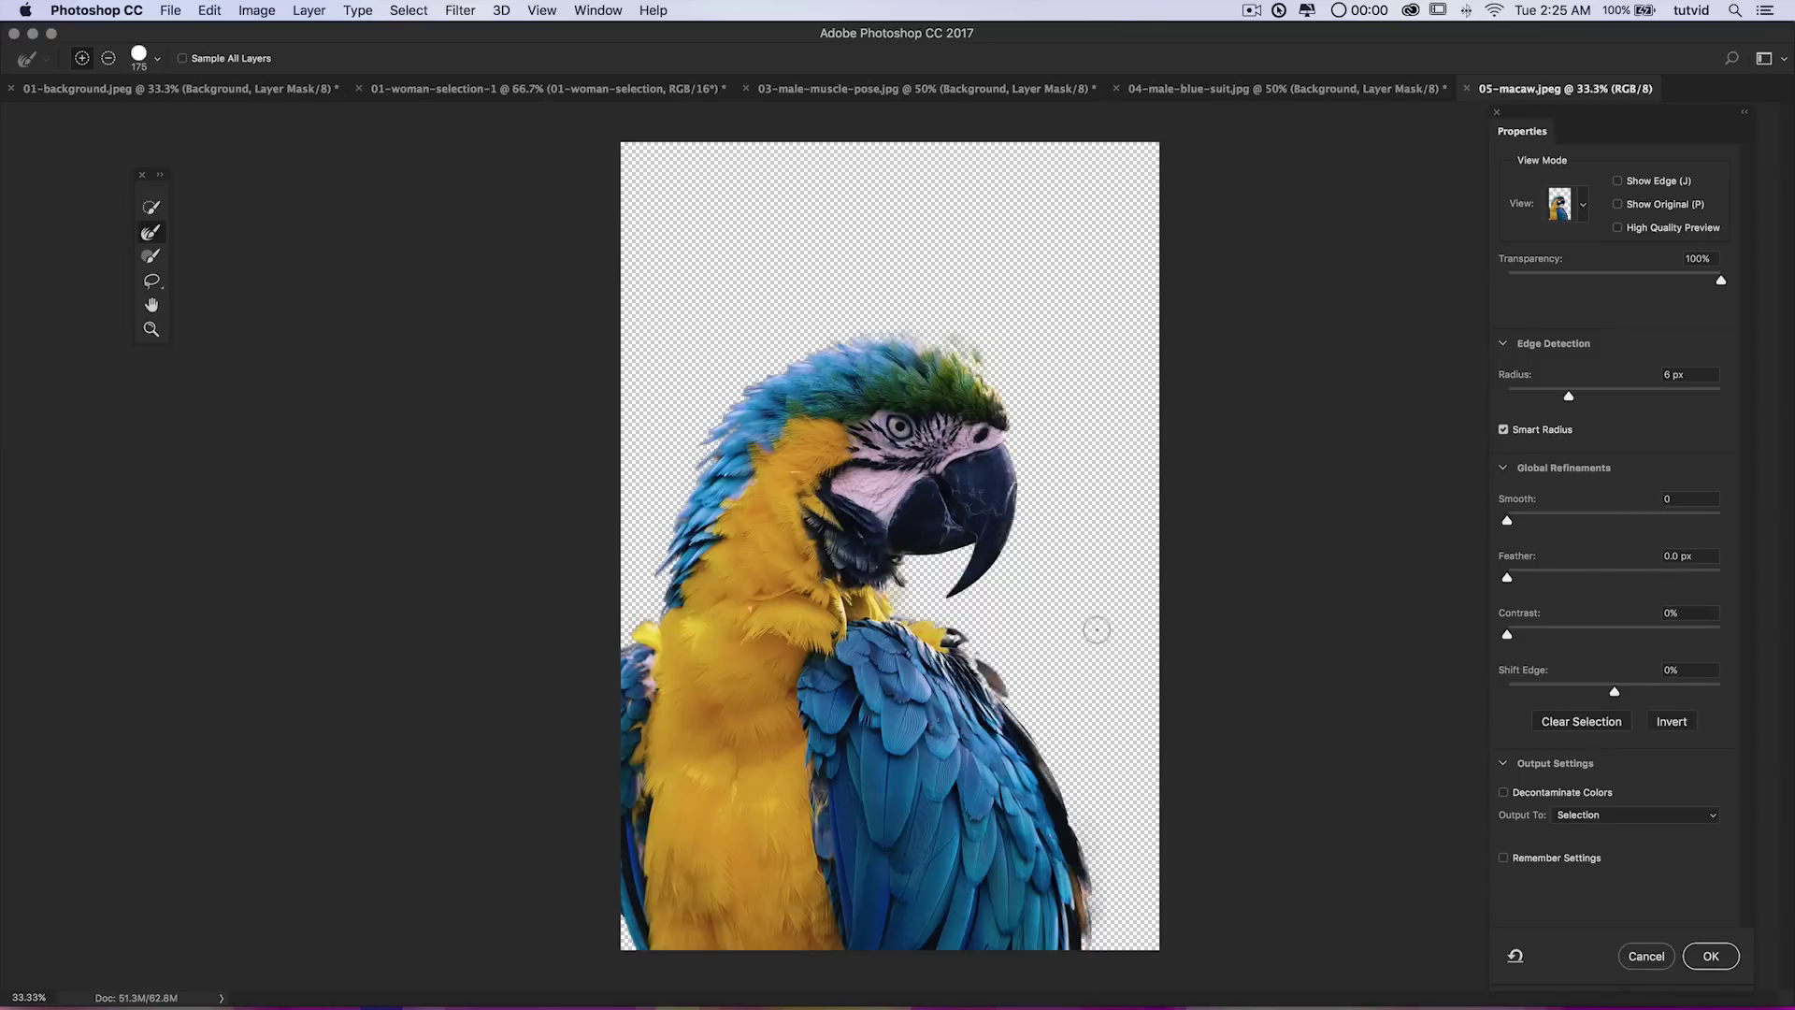
pyautogui.click(1586, 816)
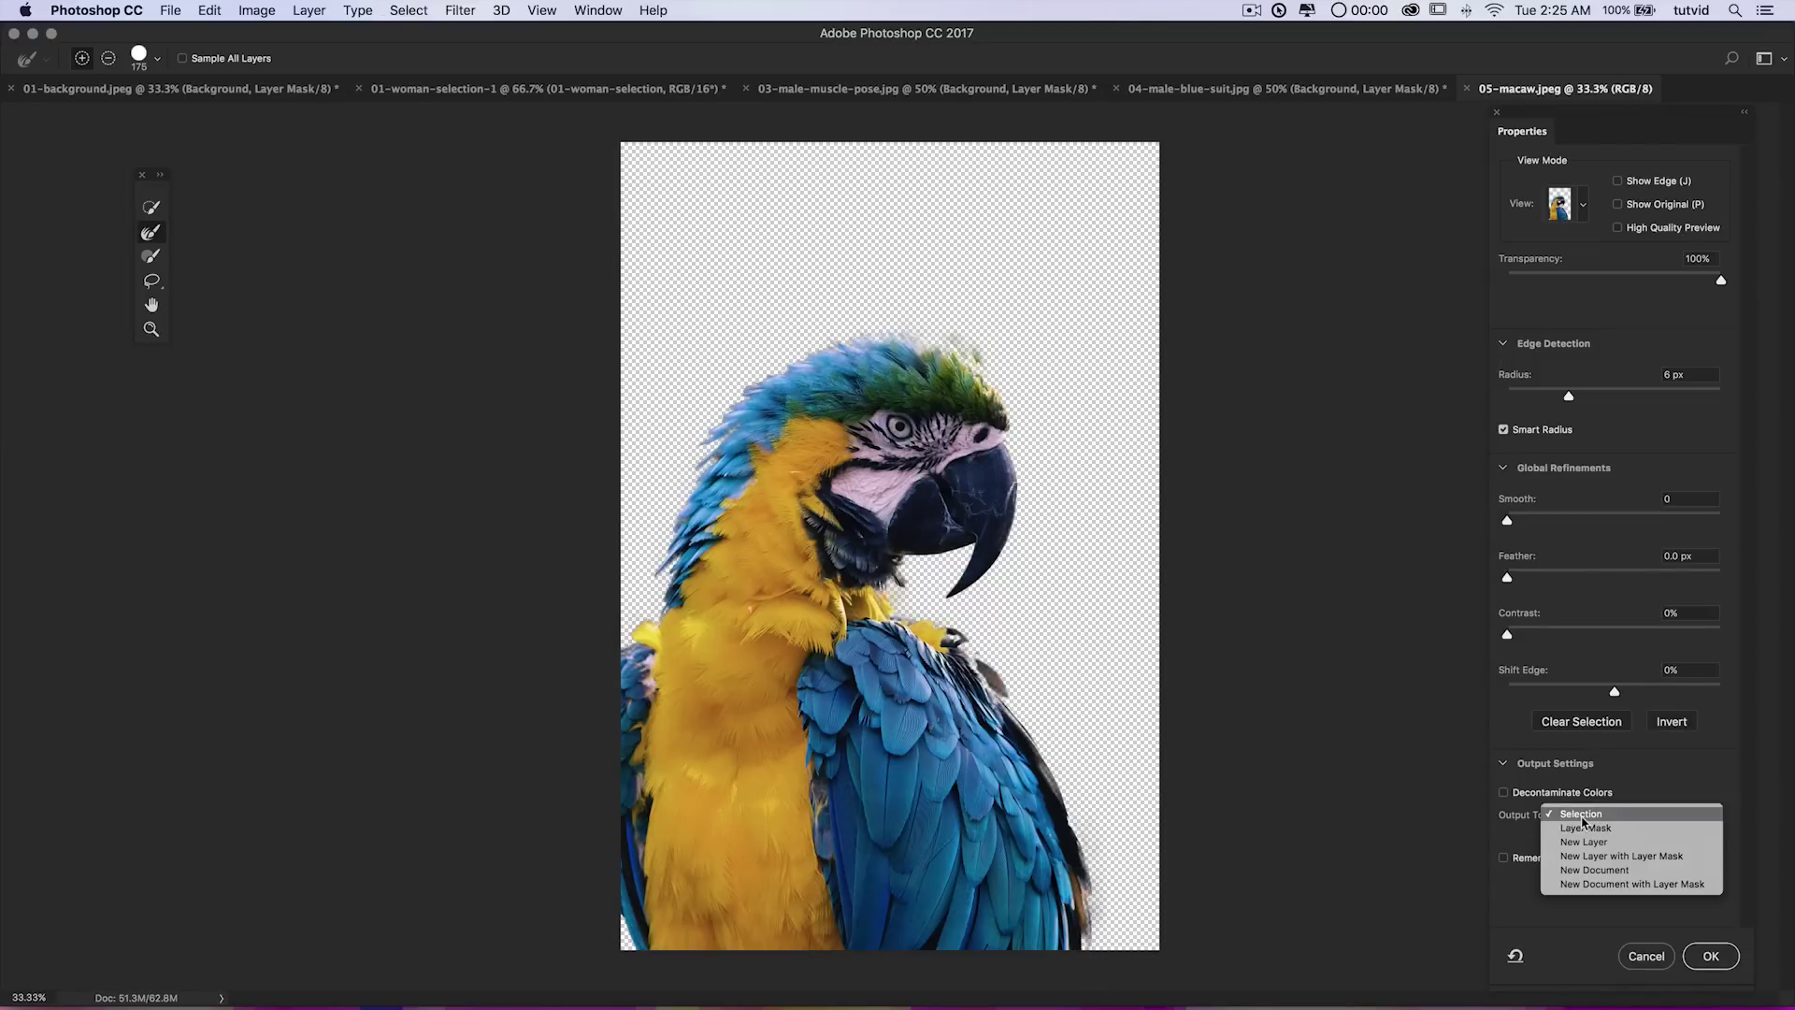
pyautogui.click(1614, 862)
pyautogui.click(1711, 956)
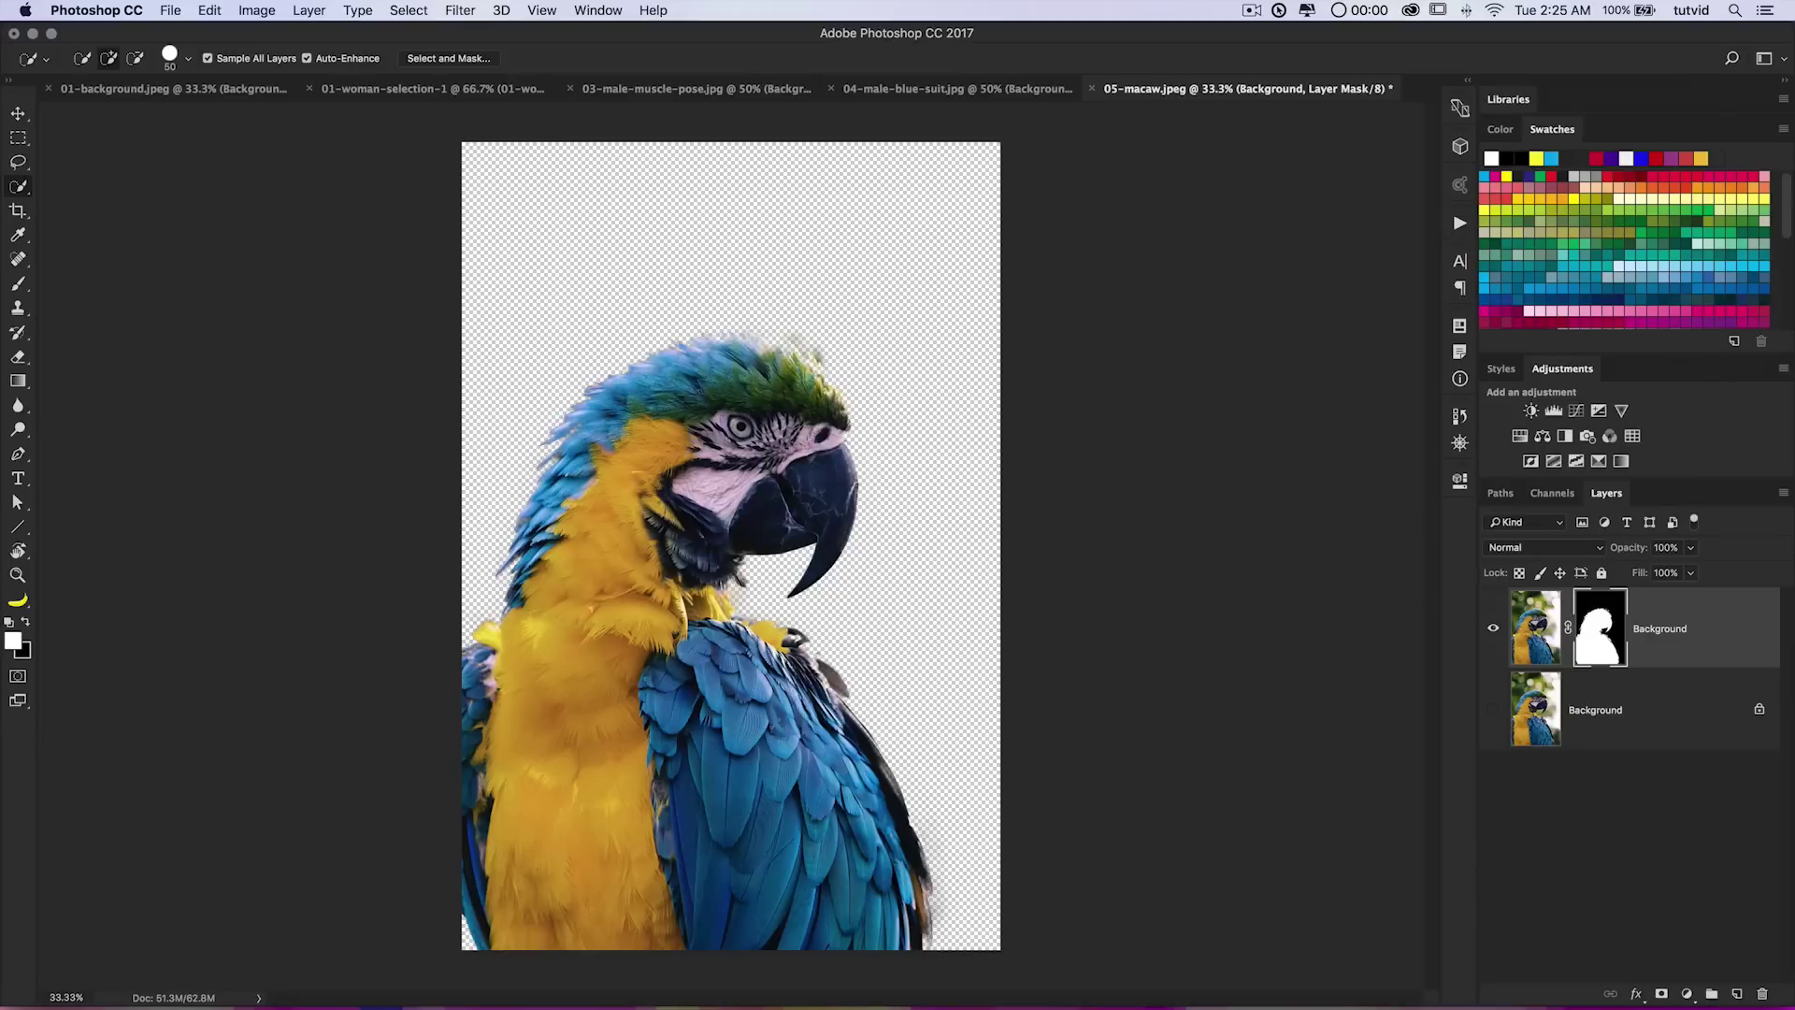
# Move the cut-out macaw layer into 01-background.jpeg and place it over the library.
pyautogui.press('v')
pyautogui.moveTo(704, 446); pyautogui.dragTo(187, 101)
pyautogui.moveTo(746, 565); pyautogui.dragTo(746, 563)
pyautogui.moveTo(746, 563); pyautogui.dragTo(791, 430)
# Scale the macaw down to about 76% and position it in the middle of the library along the image's lower edge.
pyautogui.press('super+t')
pyautogui.moveTo(1079, 116); pyautogui.dragTo(1013, 215)
pyautogui.moveTo(819, 472); pyautogui.dragTo(840, 387)
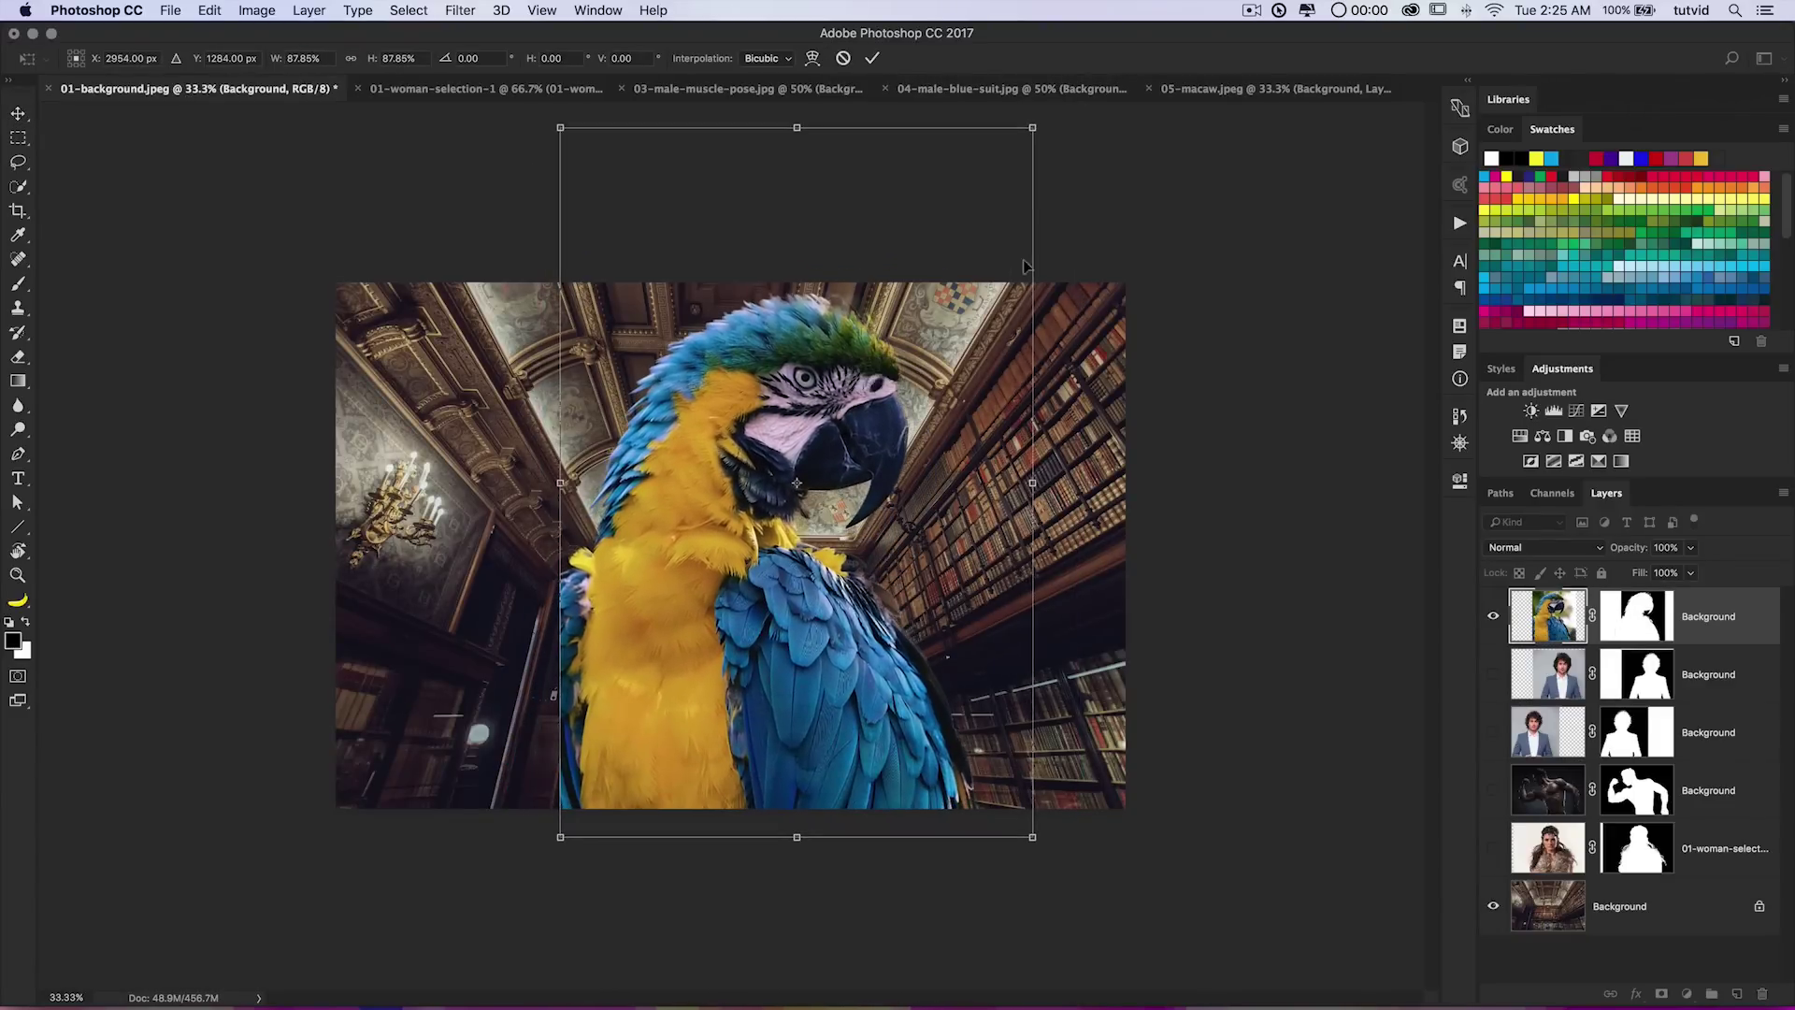
pyautogui.moveTo(1031, 127); pyautogui.dragTo(970, 223)
pyautogui.moveTo(797, 428); pyautogui.dragTo(823, 400)
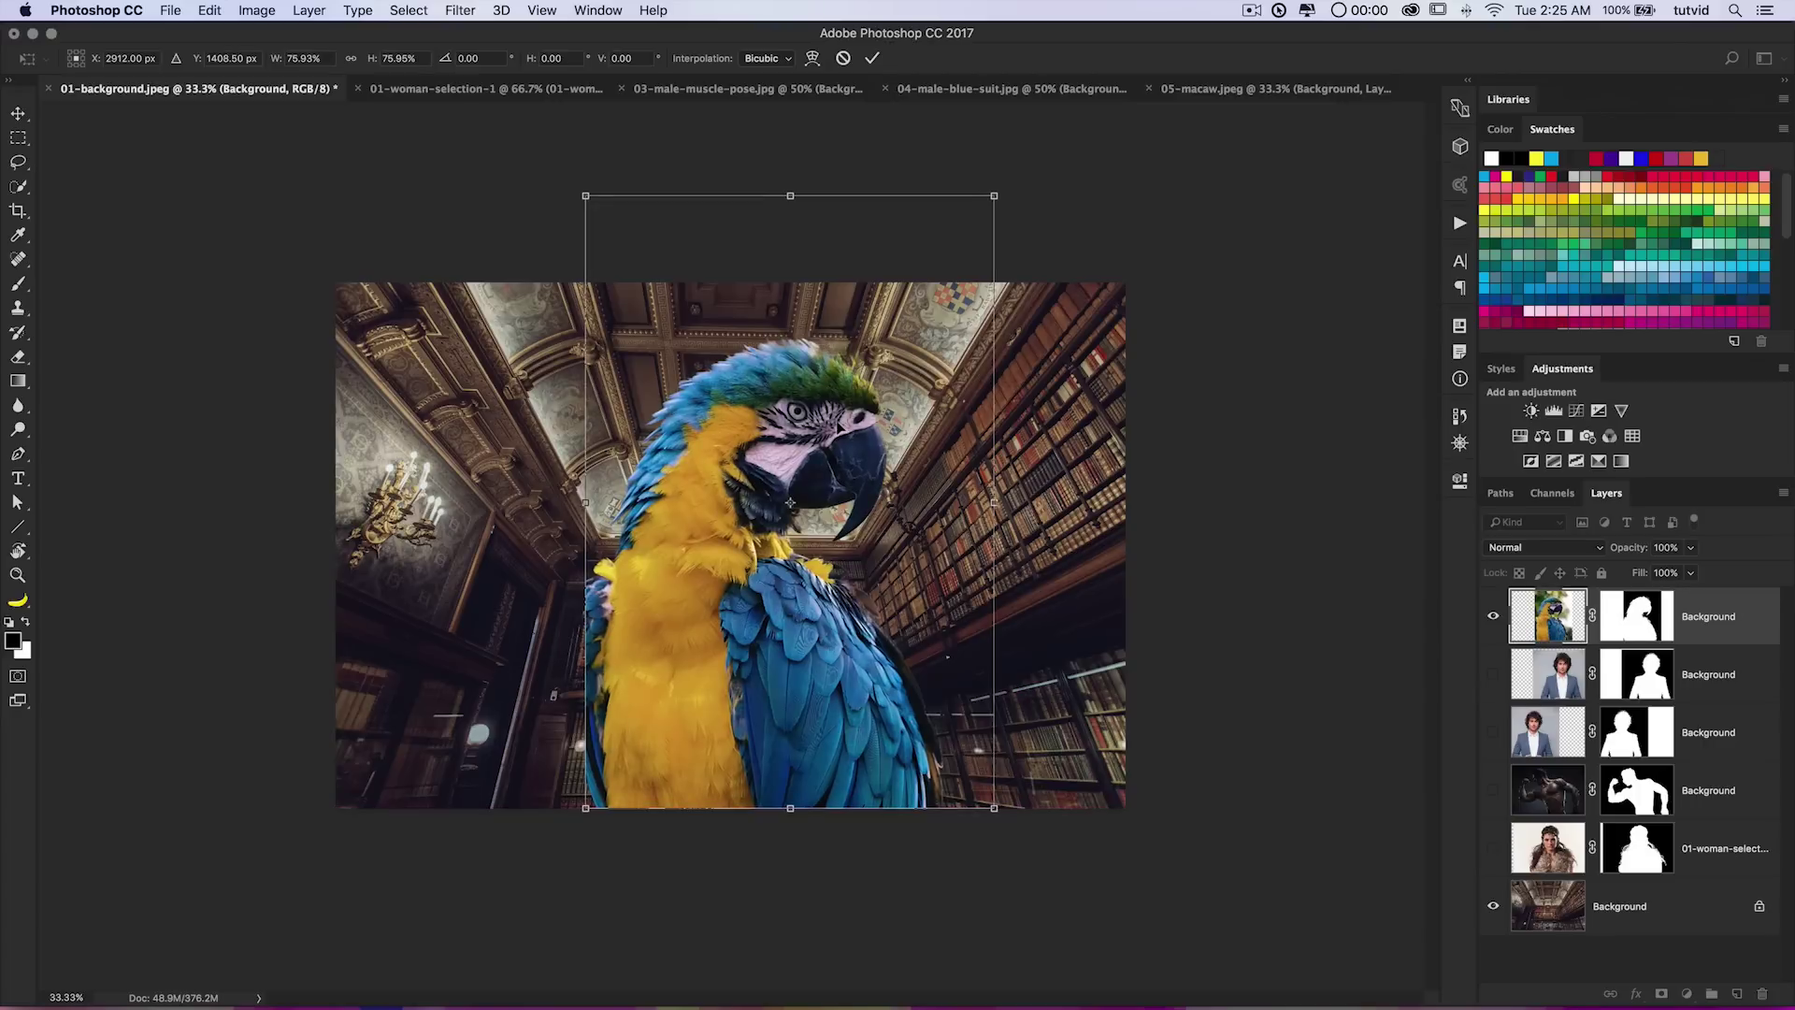
pyautogui.press('Return')
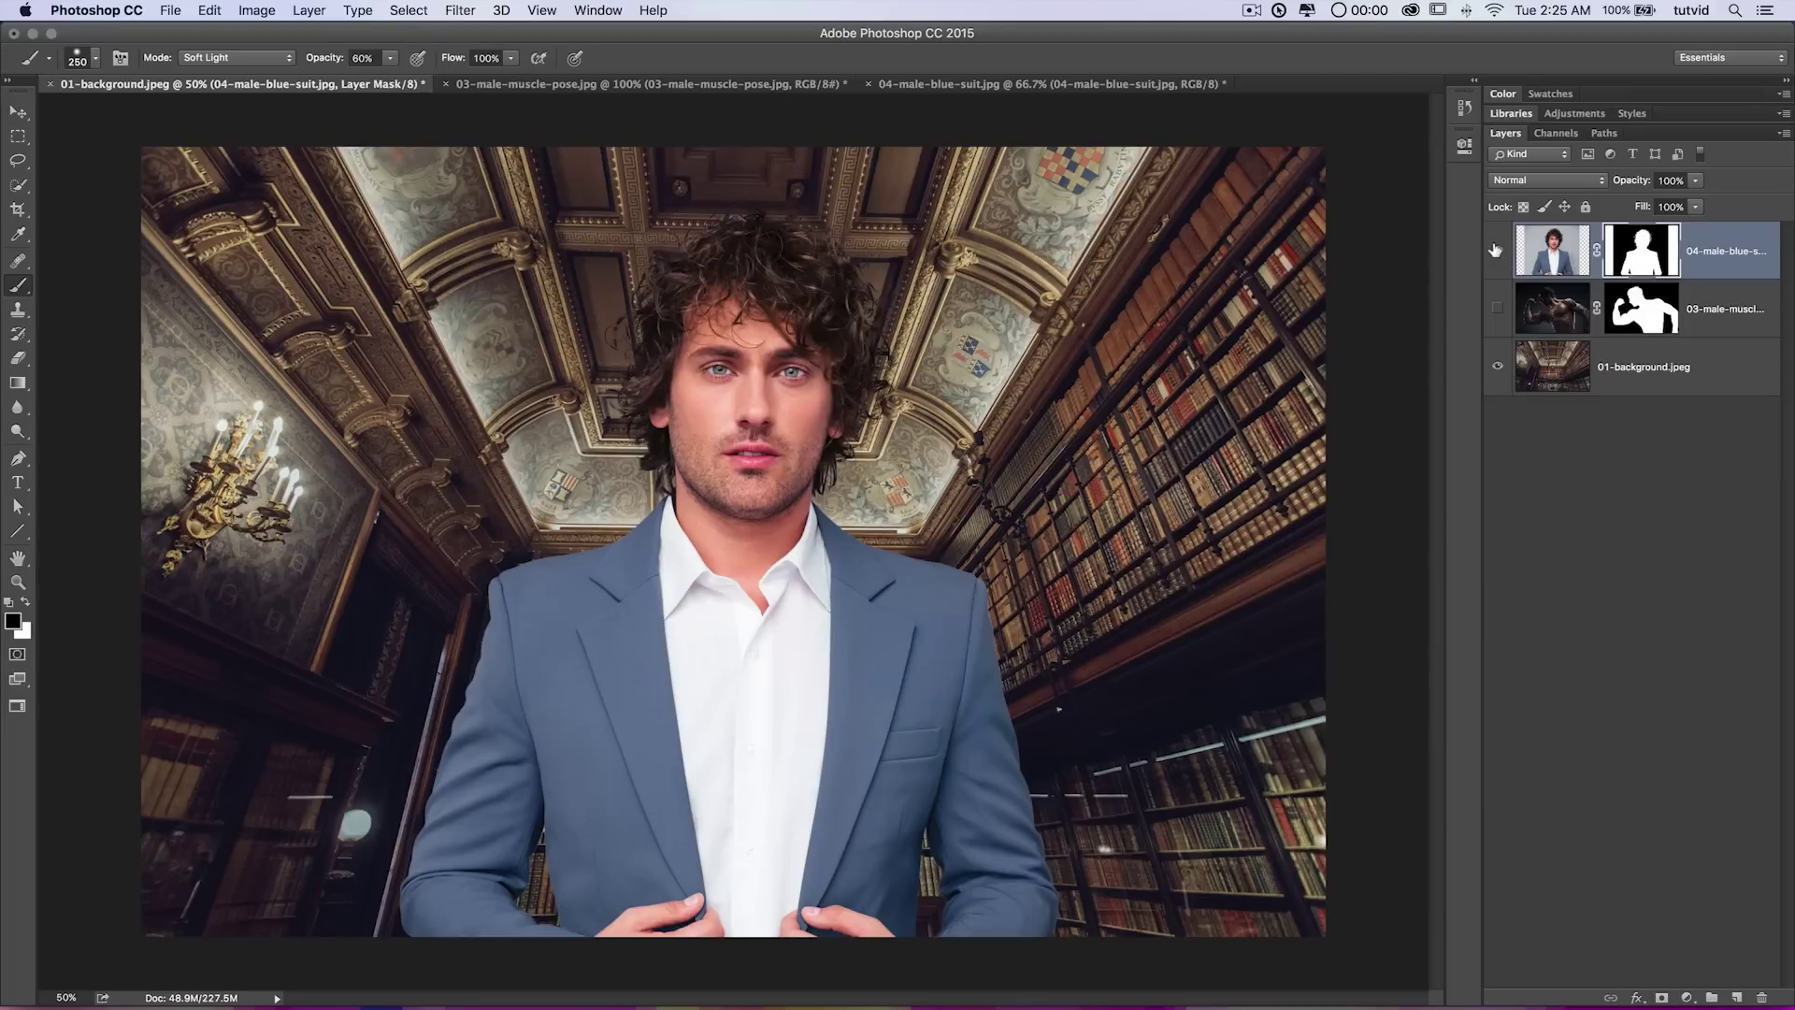
# Switch to Photoshop CC 2015, hide the blue-suit man's layer, and open 05-macaw.jpeg.
pyautogui.click(1497, 249)
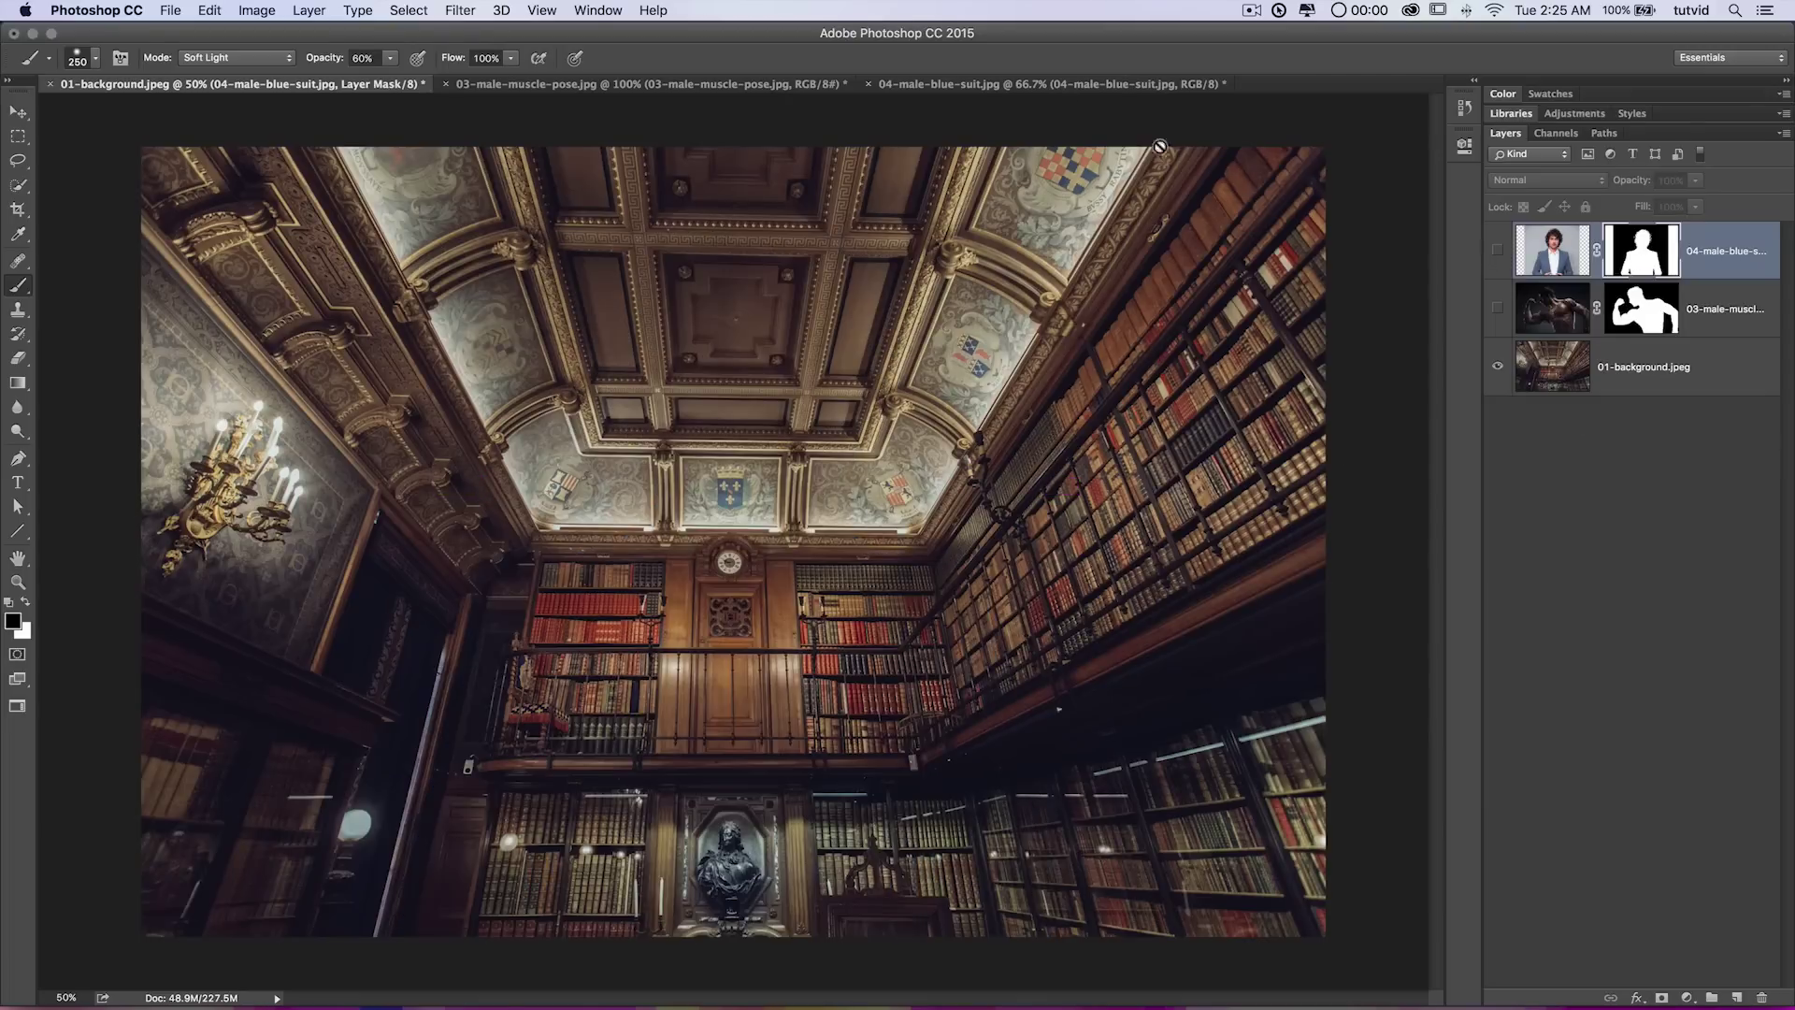
pyautogui.press('super+o')
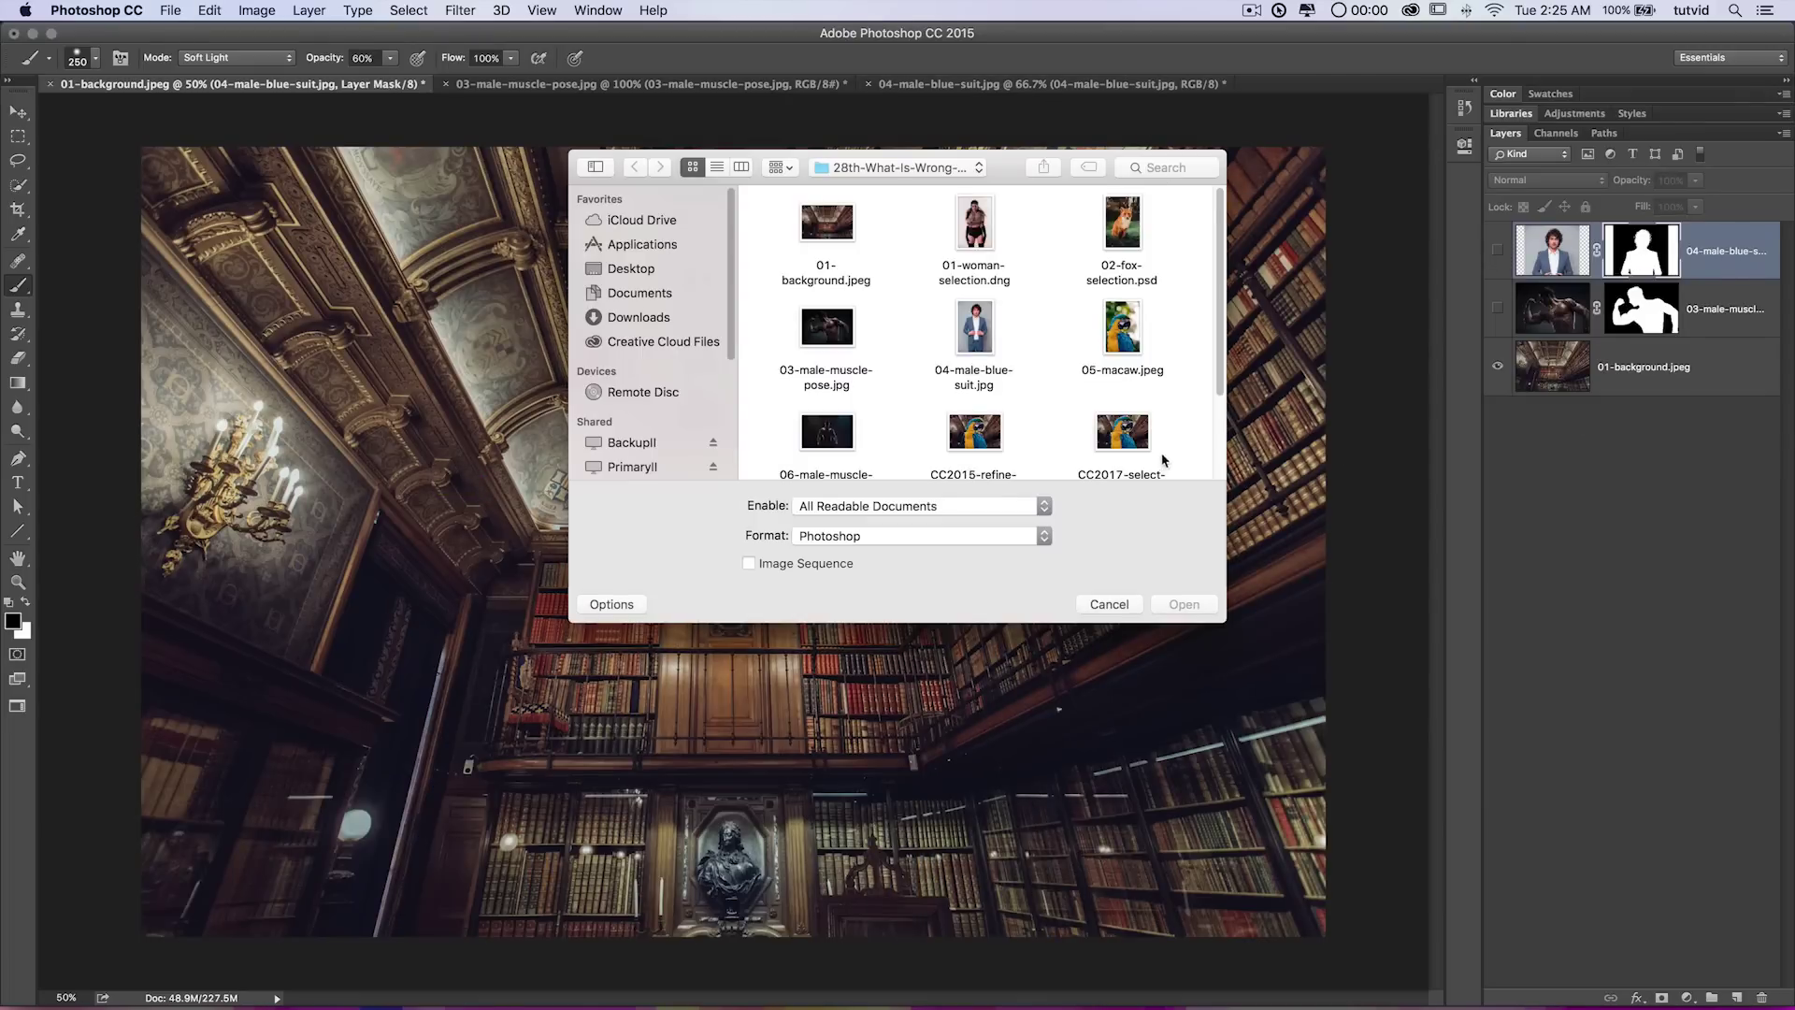
pyautogui.click(1119, 347)
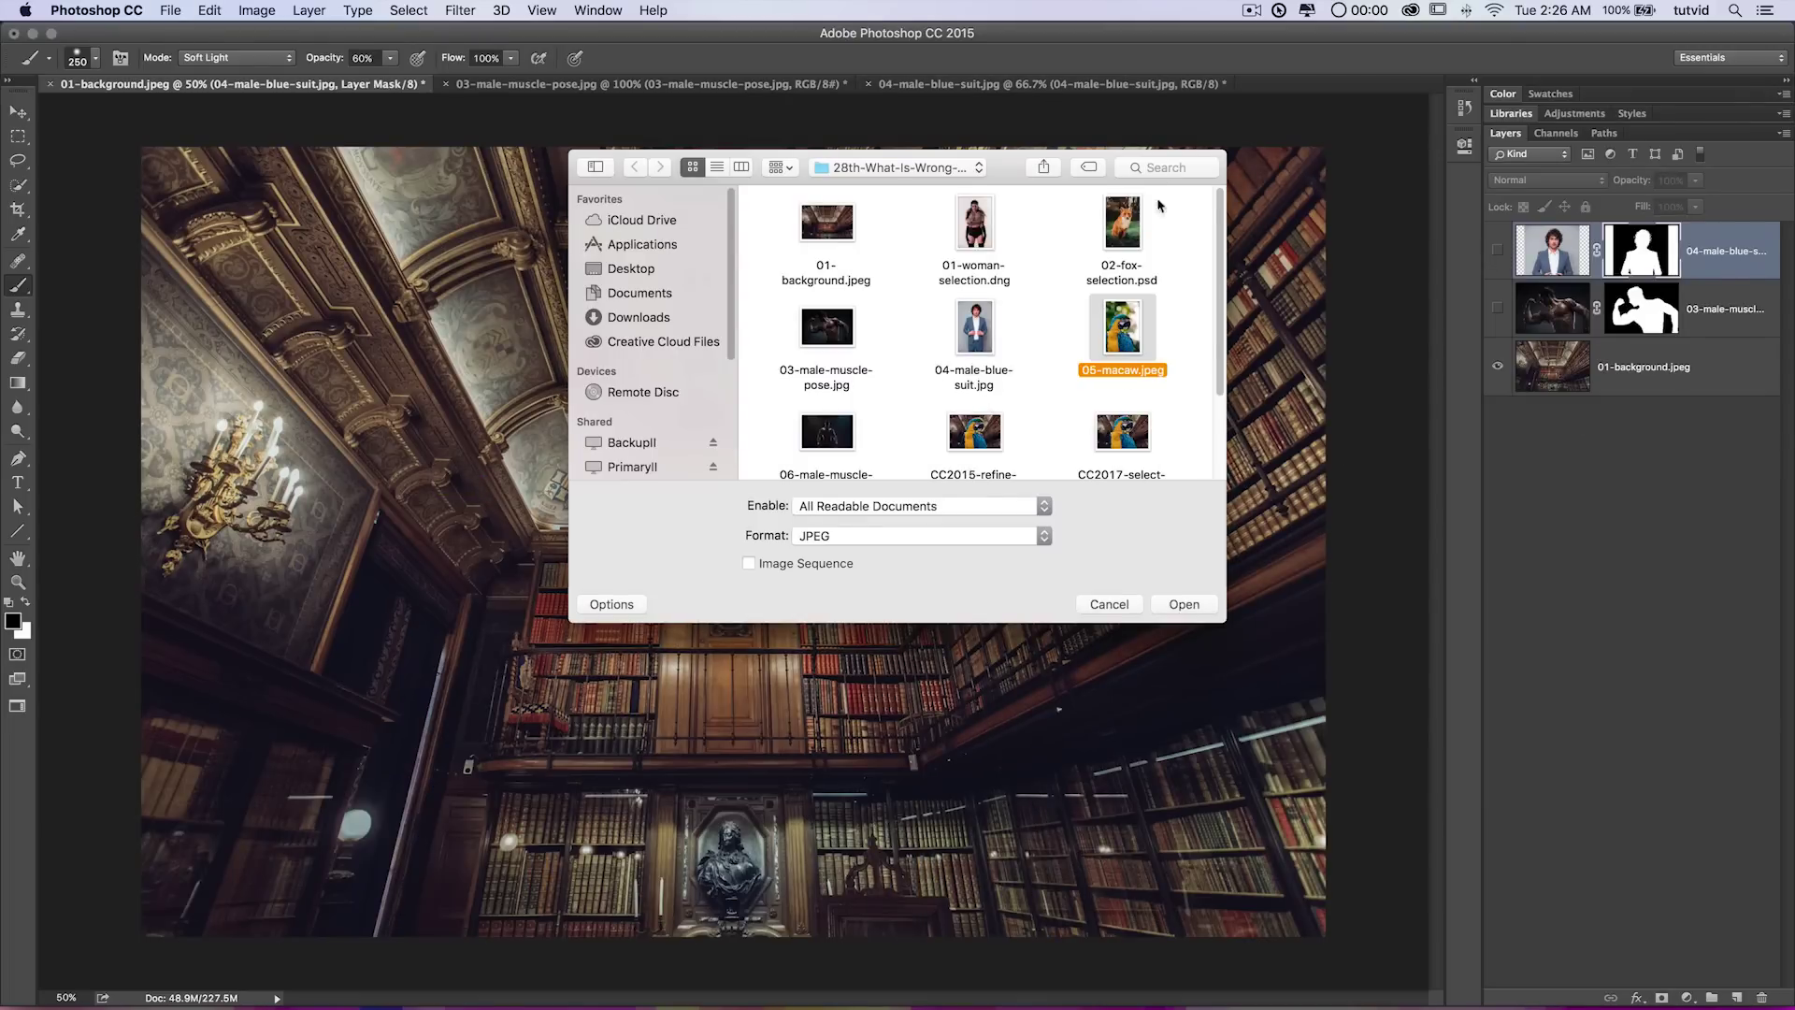
pyautogui.press('Return')
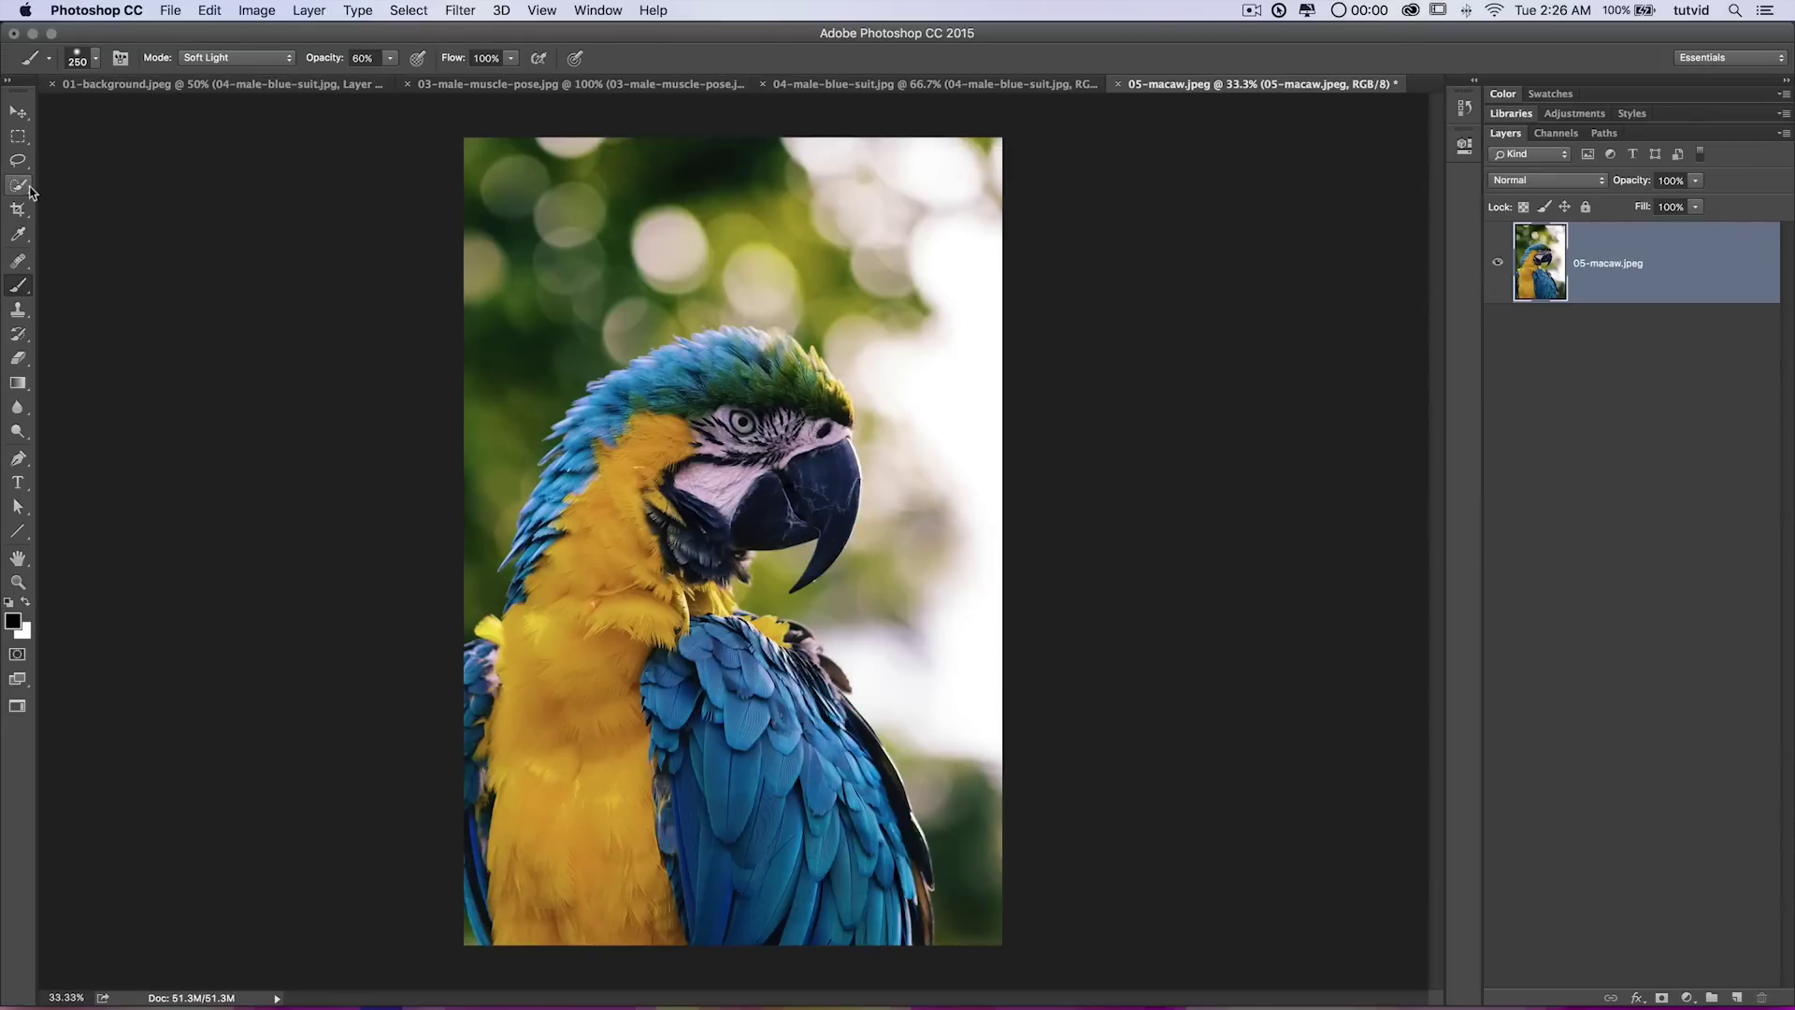
# Select the whole macaw with the Quick Selection tool and open Refine Edge.
pyautogui.click(28, 189)
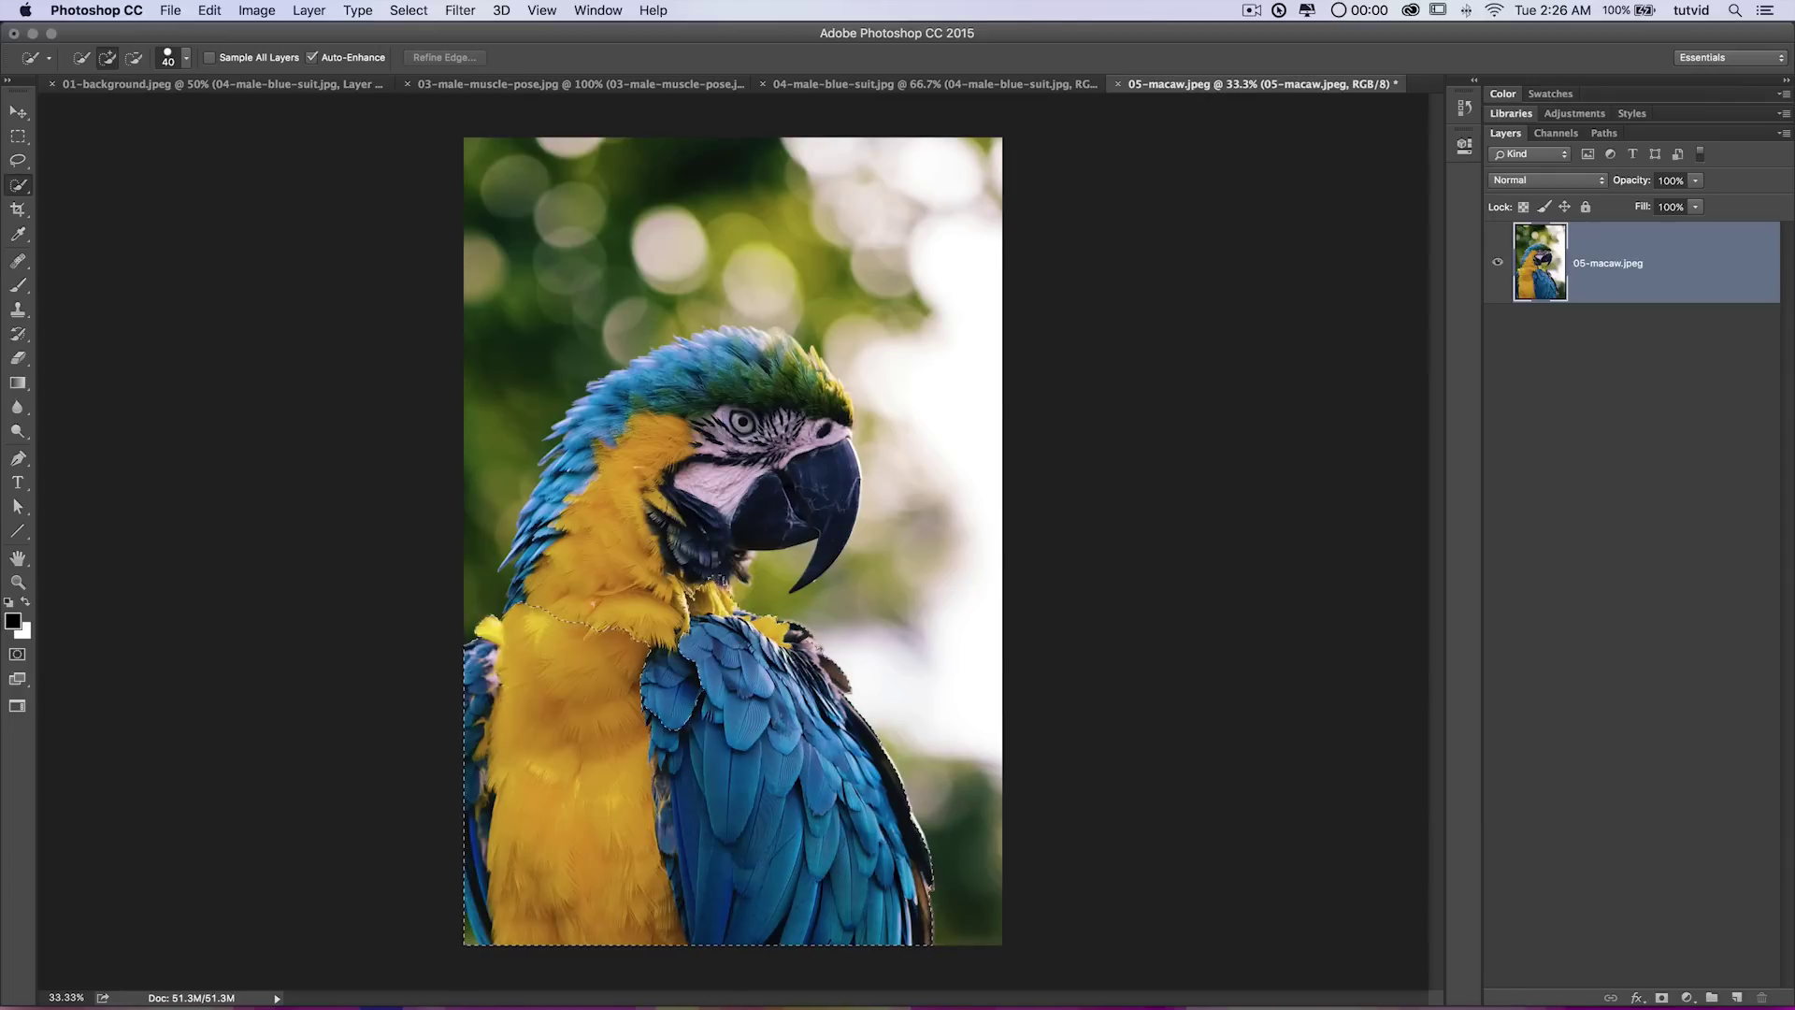
pyautogui.moveTo(688, 645); pyautogui.dragTo(645, 551)
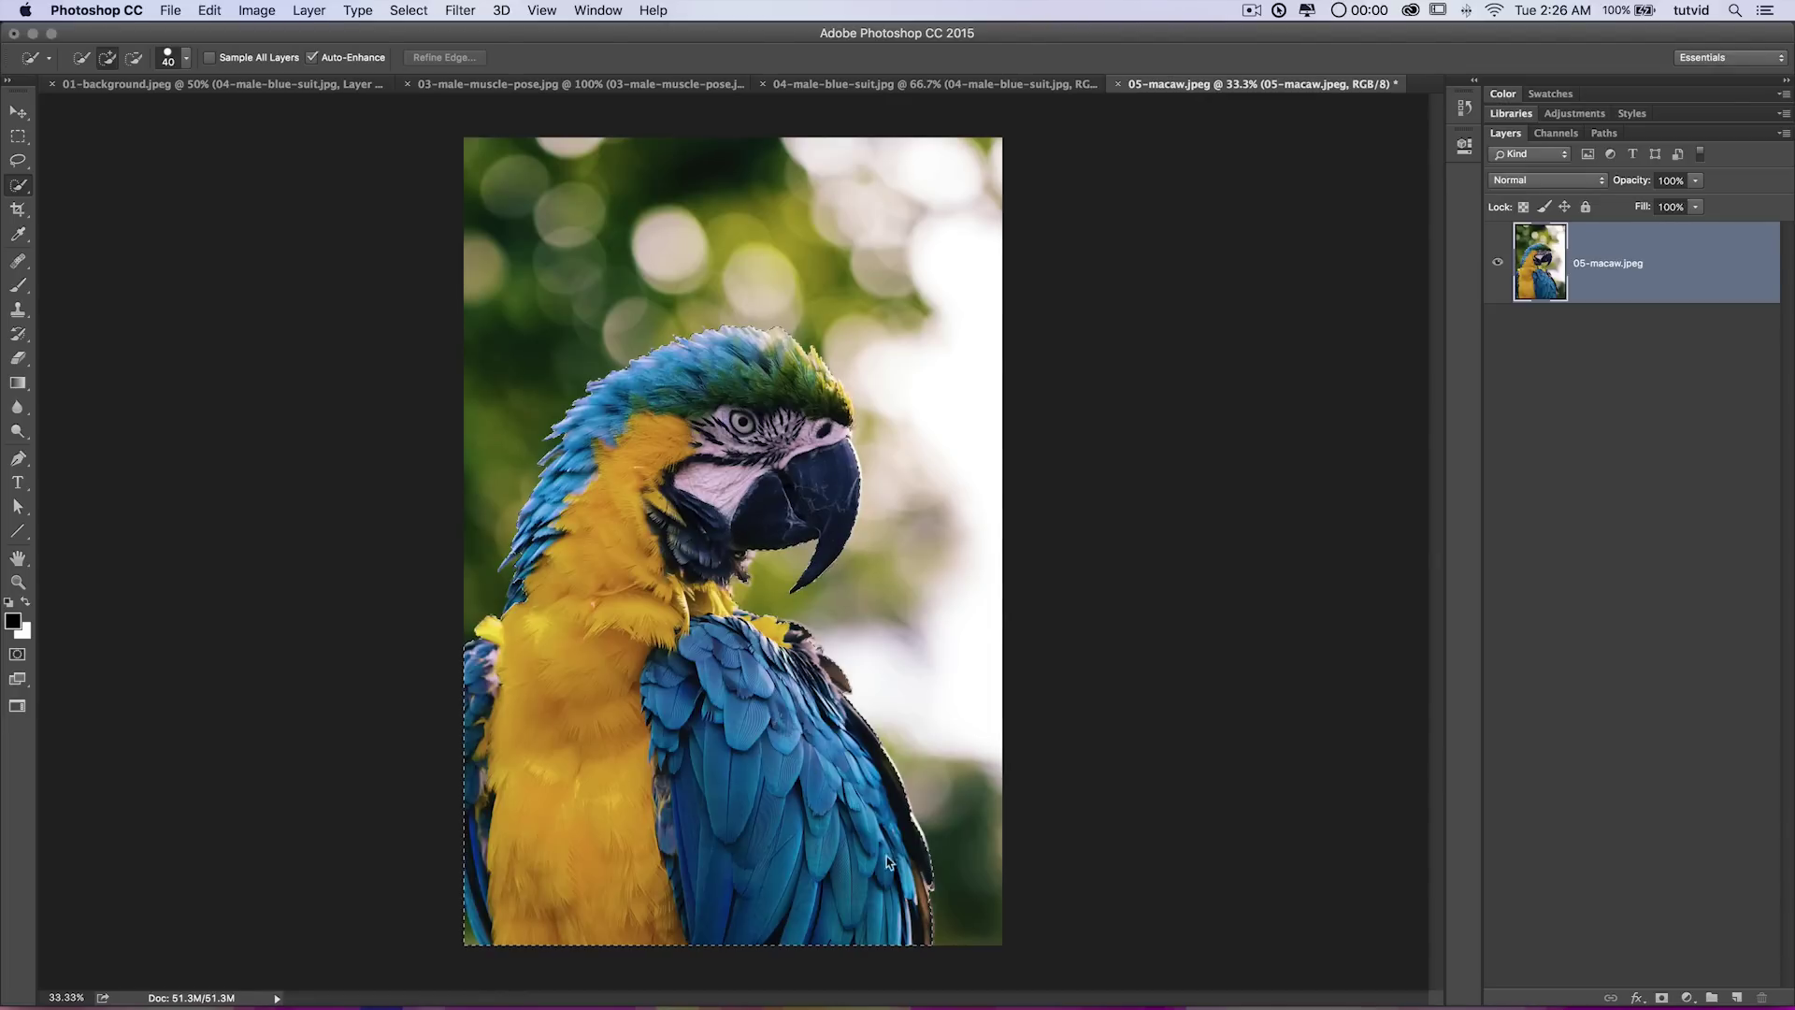
pyautogui.press('alt')
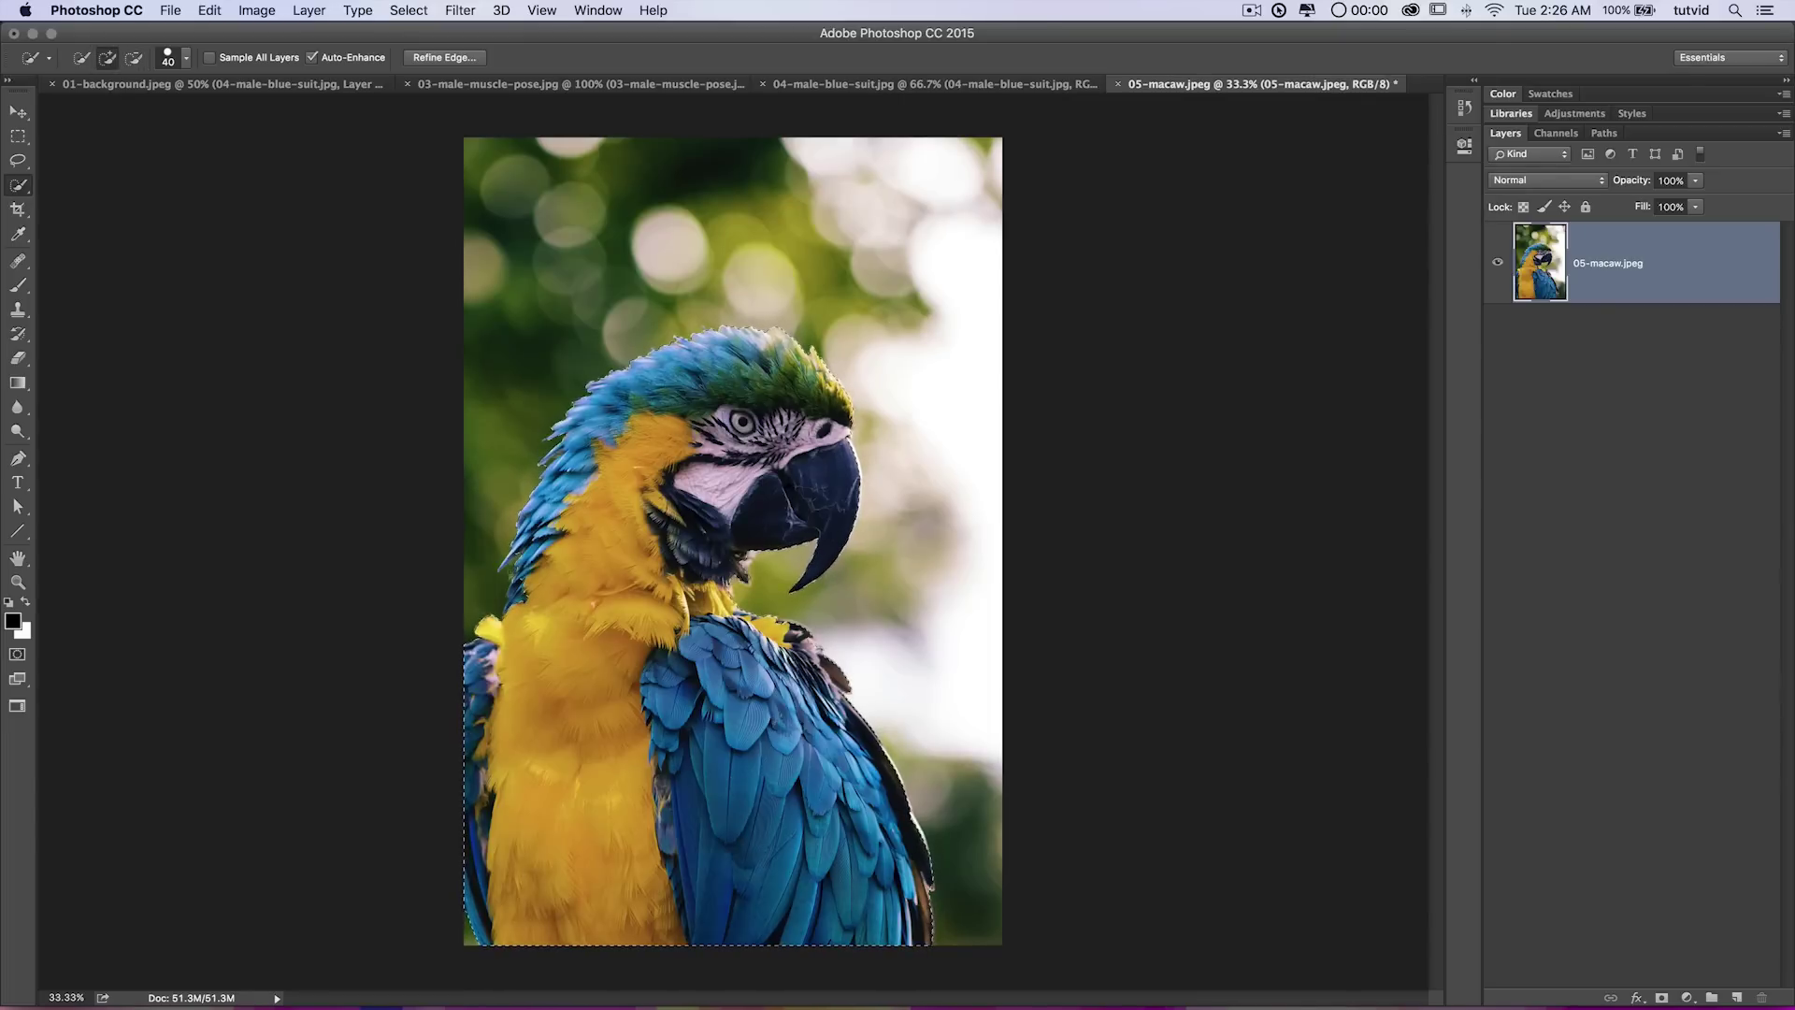
pyautogui.click(409, 11)
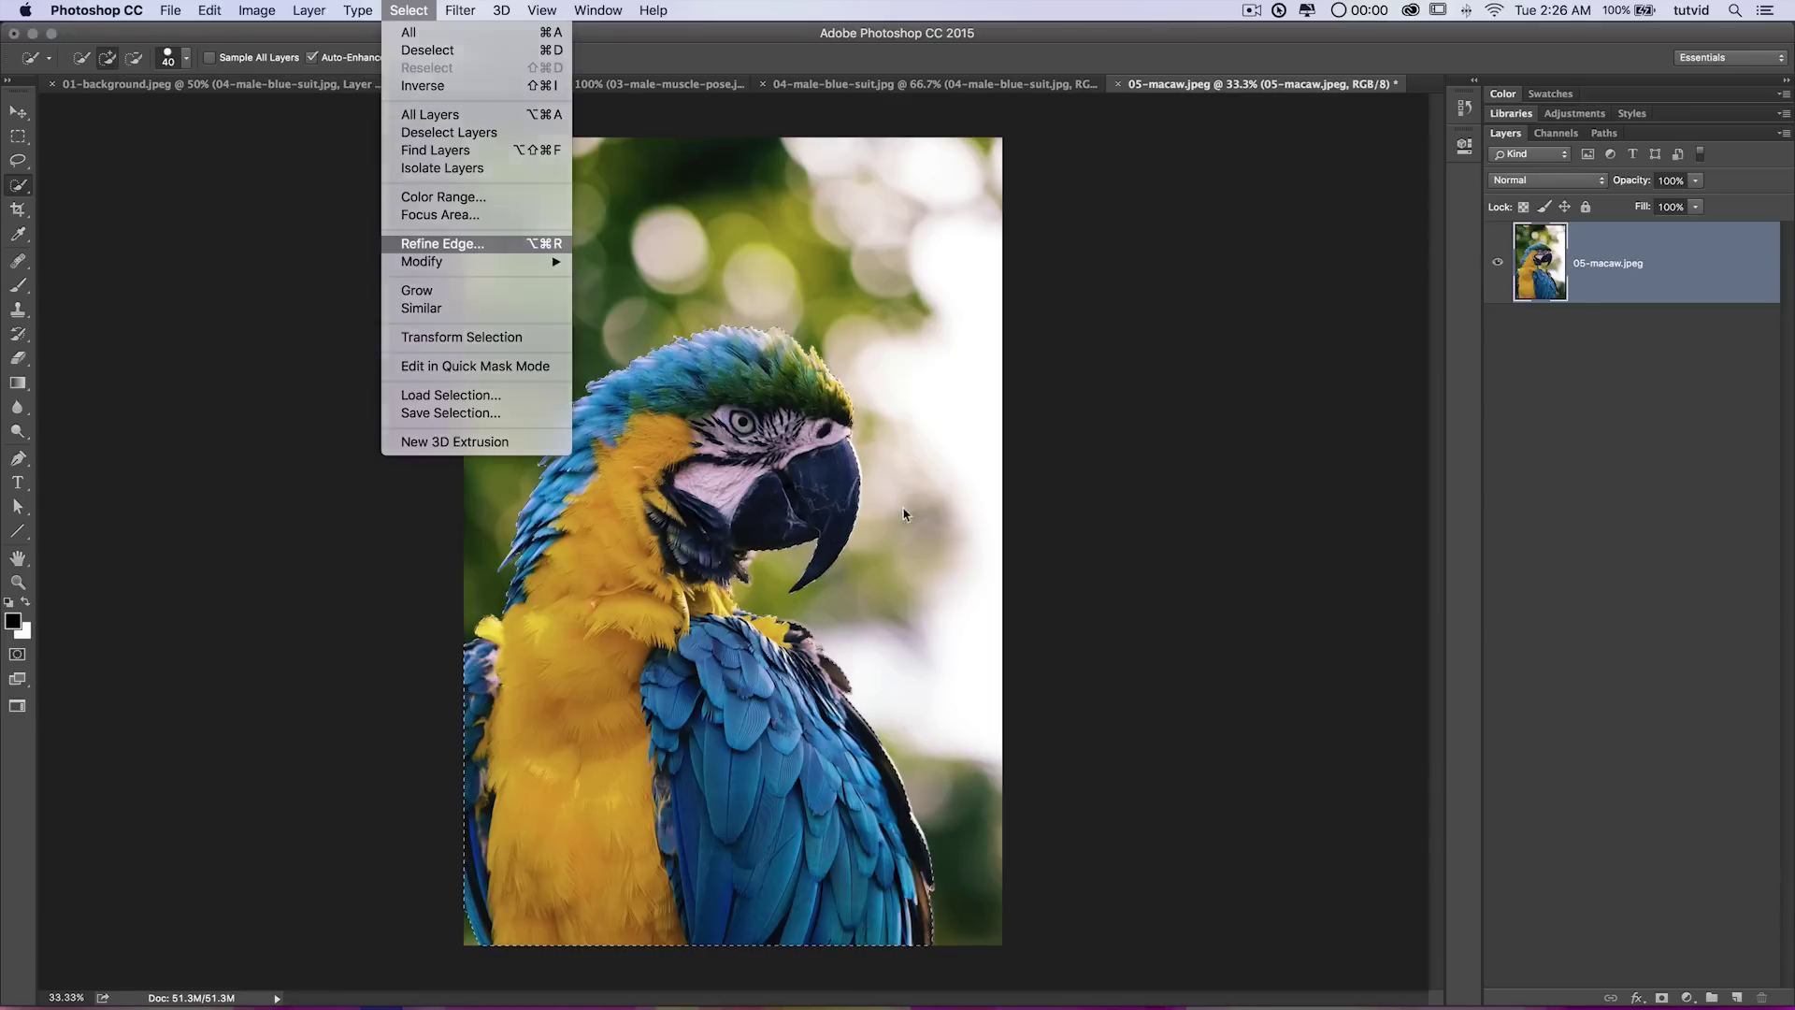
pyautogui.click(484, 245)
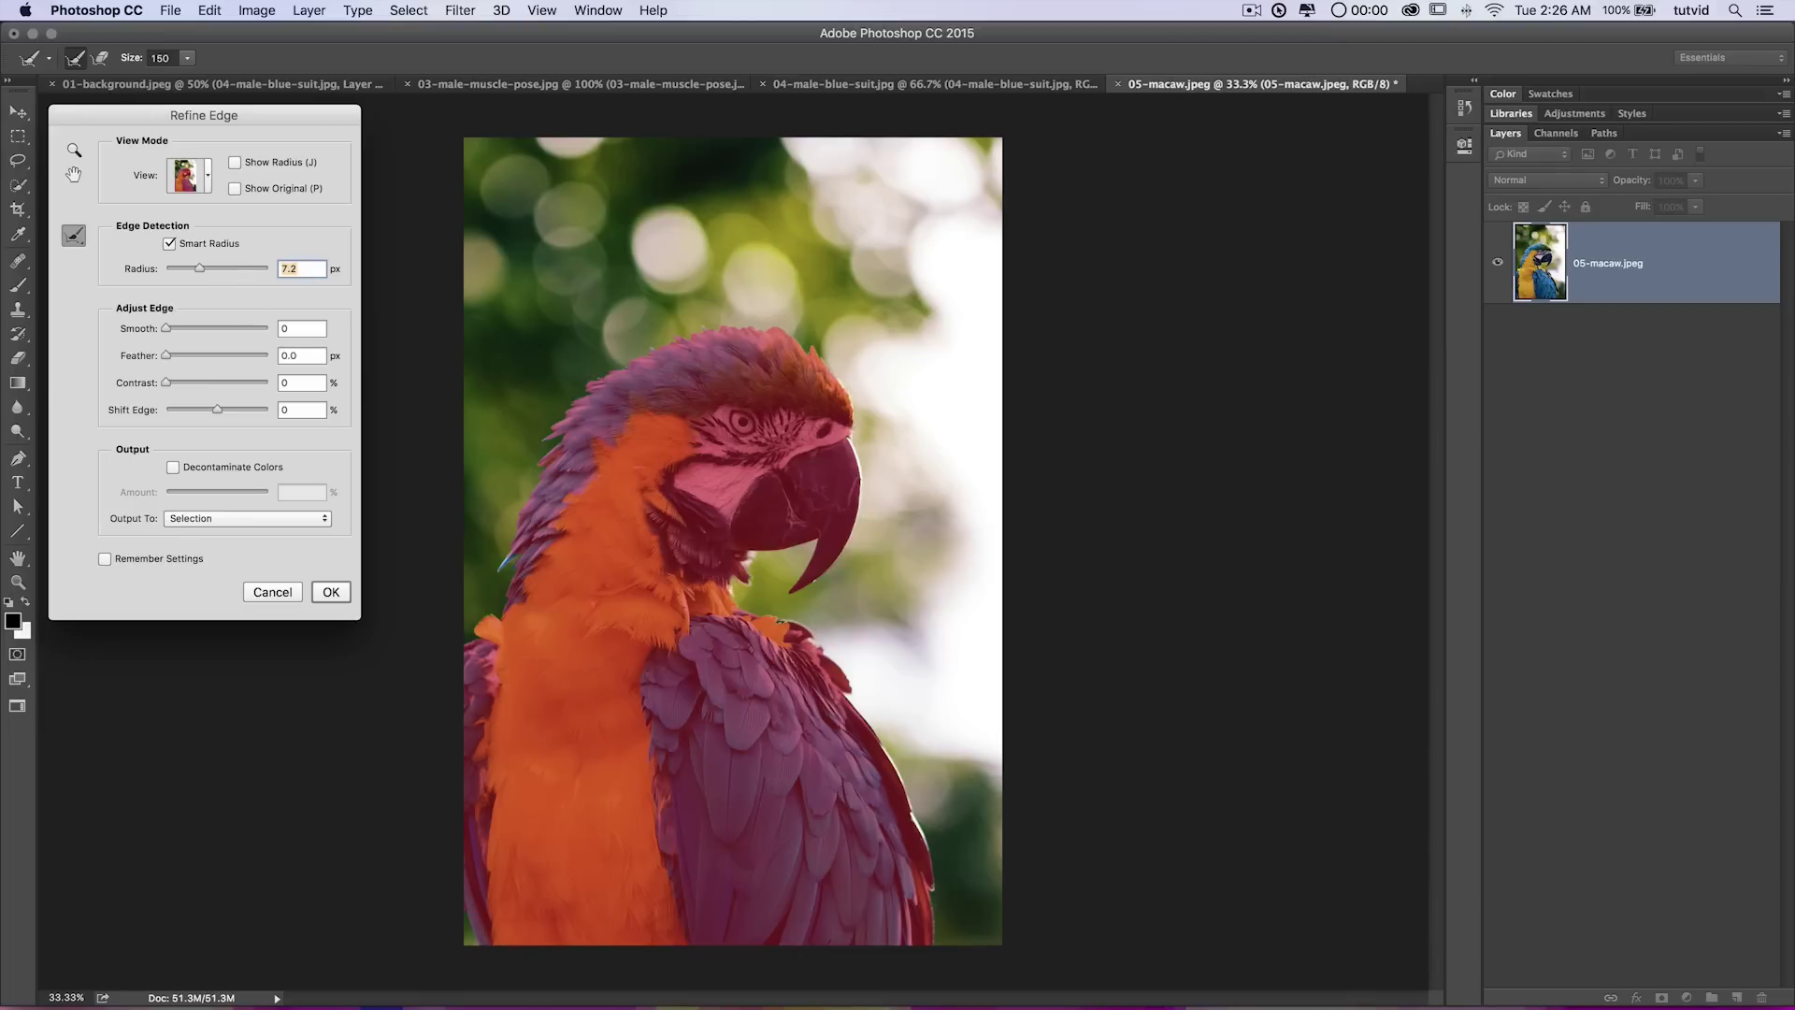
# Brush the refine radius along the macaw's outline, covering the neck feathers, crown, beak and wing edge.
pyautogui.moveTo(502, 614); pyautogui.dragTo(548, 458)
pyautogui.moveTo(578, 383)
pyautogui.mouseDown()
pyautogui.moveTo(660, 339)
pyautogui.moveTo(778, 319)
pyautogui.moveTo(851, 398)
pyautogui.moveTo(848, 459)
pyautogui.mouseUp()
pyautogui.moveTo(745, 556)
pyautogui.mouseDown()
pyautogui.moveTo(752, 585)
pyautogui.moveTo(729, 594)
pyautogui.moveTo(837, 654)
pyautogui.moveTo(843, 709)
pyautogui.moveTo(897, 771)
pyautogui.moveTo(942, 893)
pyautogui.mouseUp()
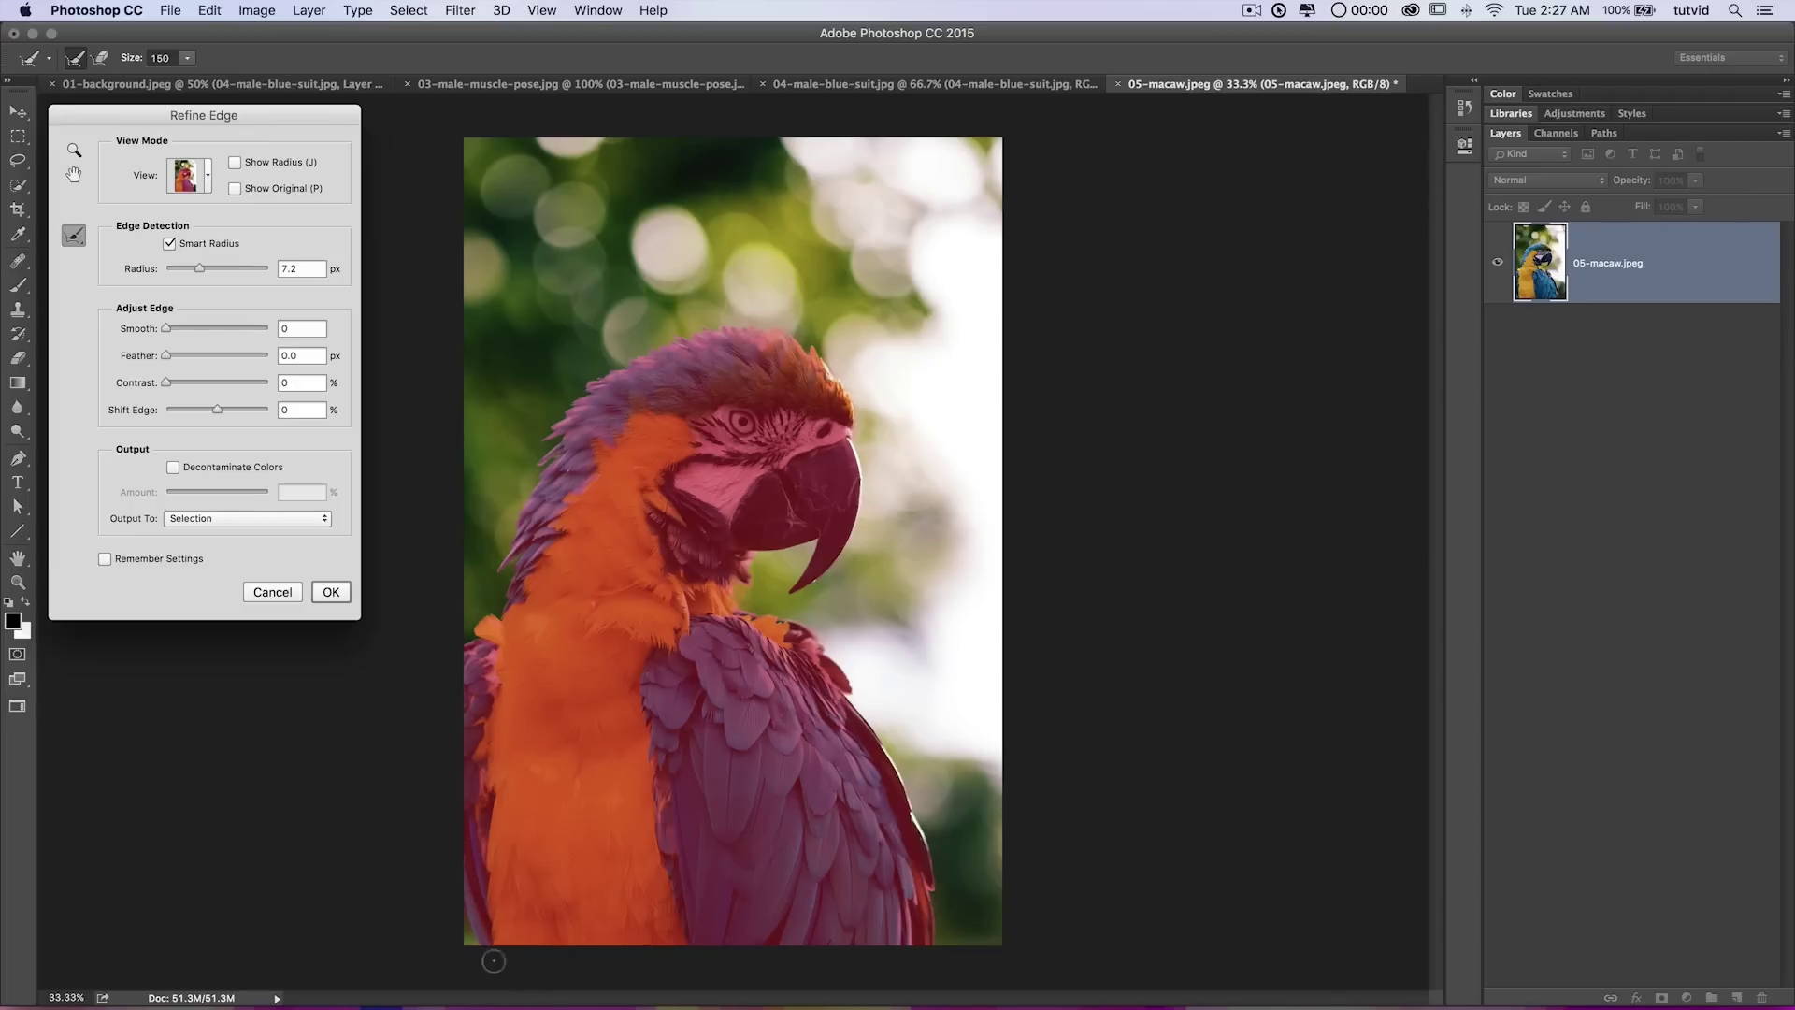
pyautogui.moveTo(753, 542); pyautogui.dragTo(812, 552)
pyautogui.moveTo(844, 470)
pyautogui.mouseDown()
pyautogui.moveTo(856, 435)
pyautogui.moveTo(869, 519)
pyautogui.moveTo(882, 449)
pyautogui.mouseUp()
# Output the refined macaw as a New Layer with Layer Mask and move that layer into 01-background.jpeg.
pyautogui.click(253, 519)
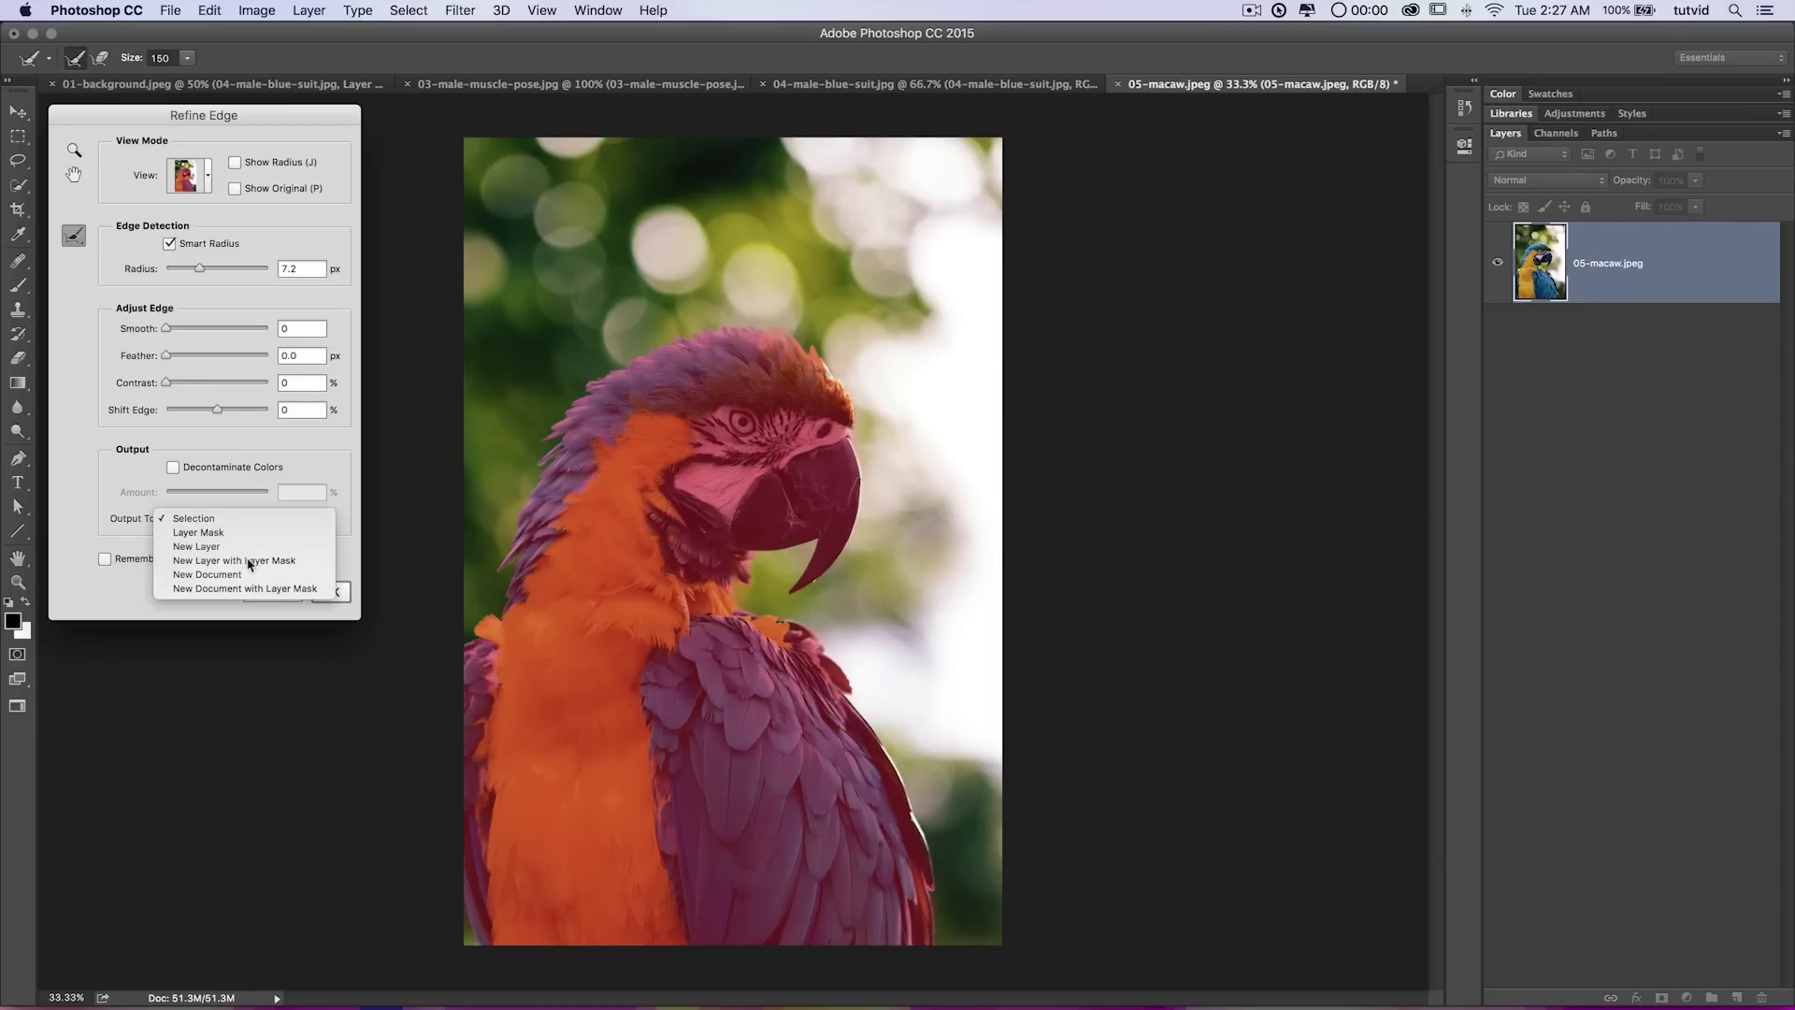
pyautogui.click(234, 567)
pyautogui.click(335, 596)
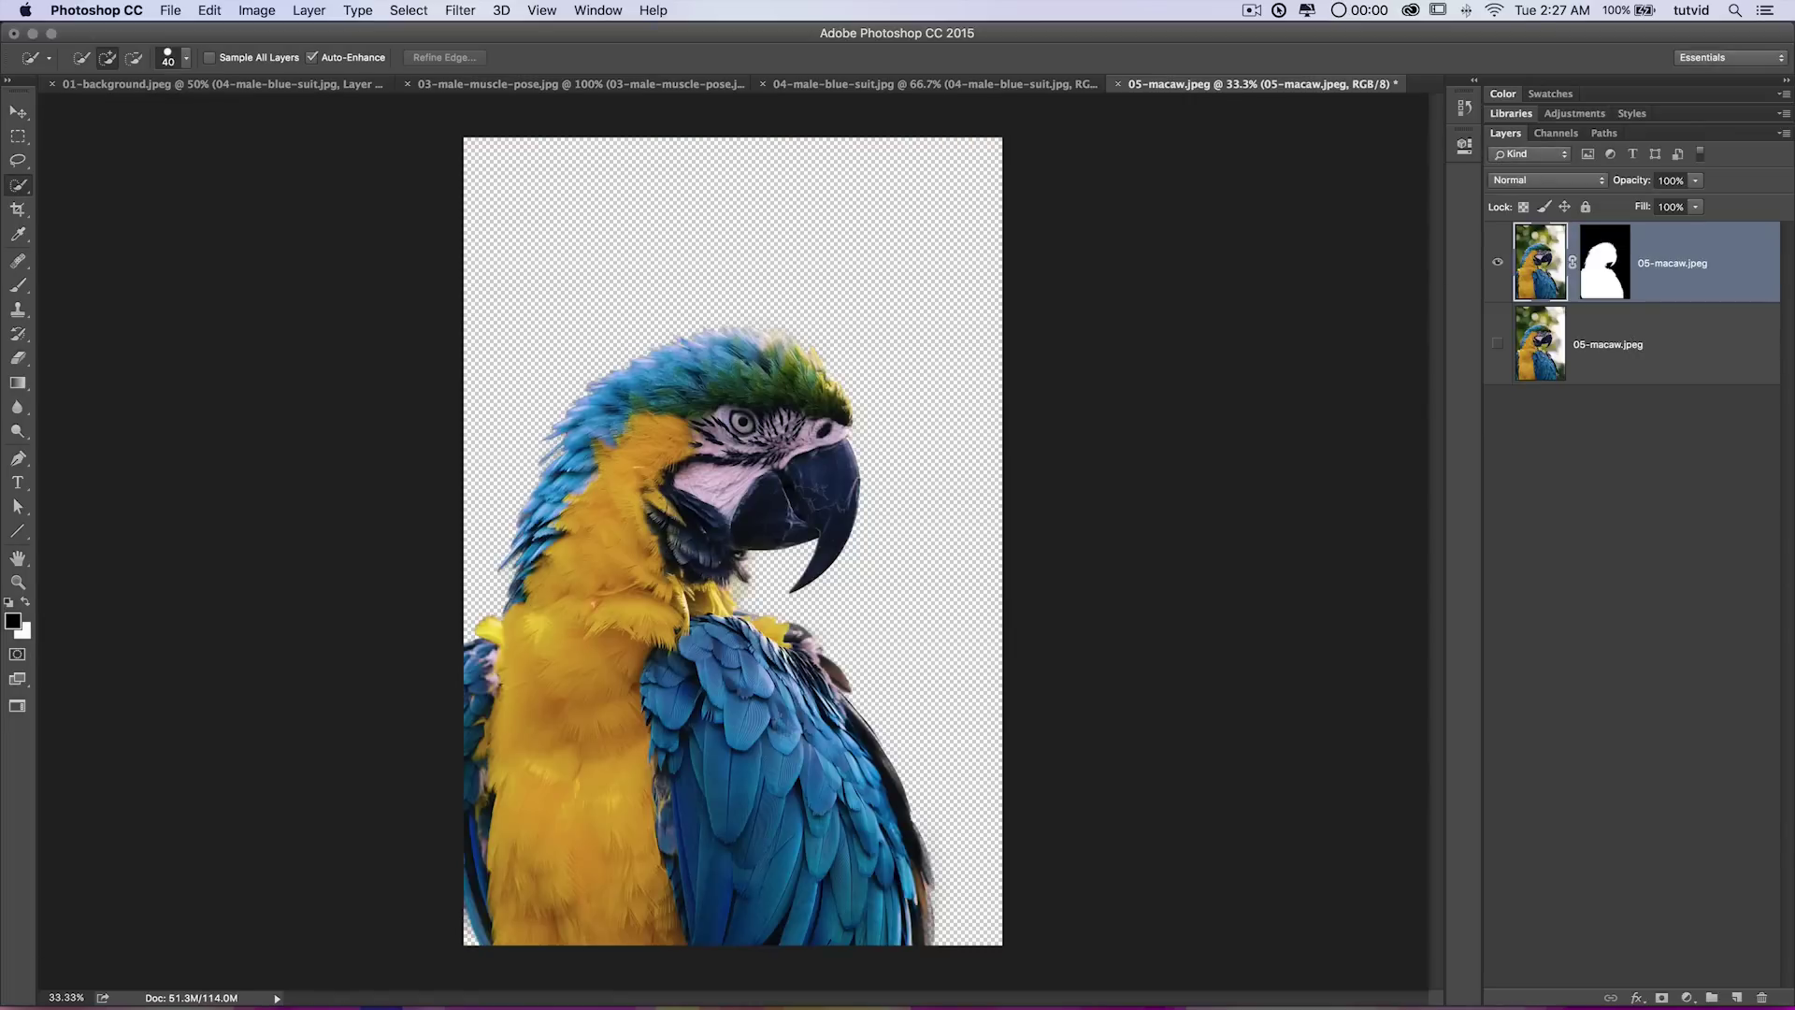
pyautogui.press('v')
pyautogui.moveTo(688, 454); pyautogui.dragTo(855, 355)
# Scale the macaw down proportionally and position it in the middle of the library, with its body running off the image's lower edge.
pyautogui.press('super+t')
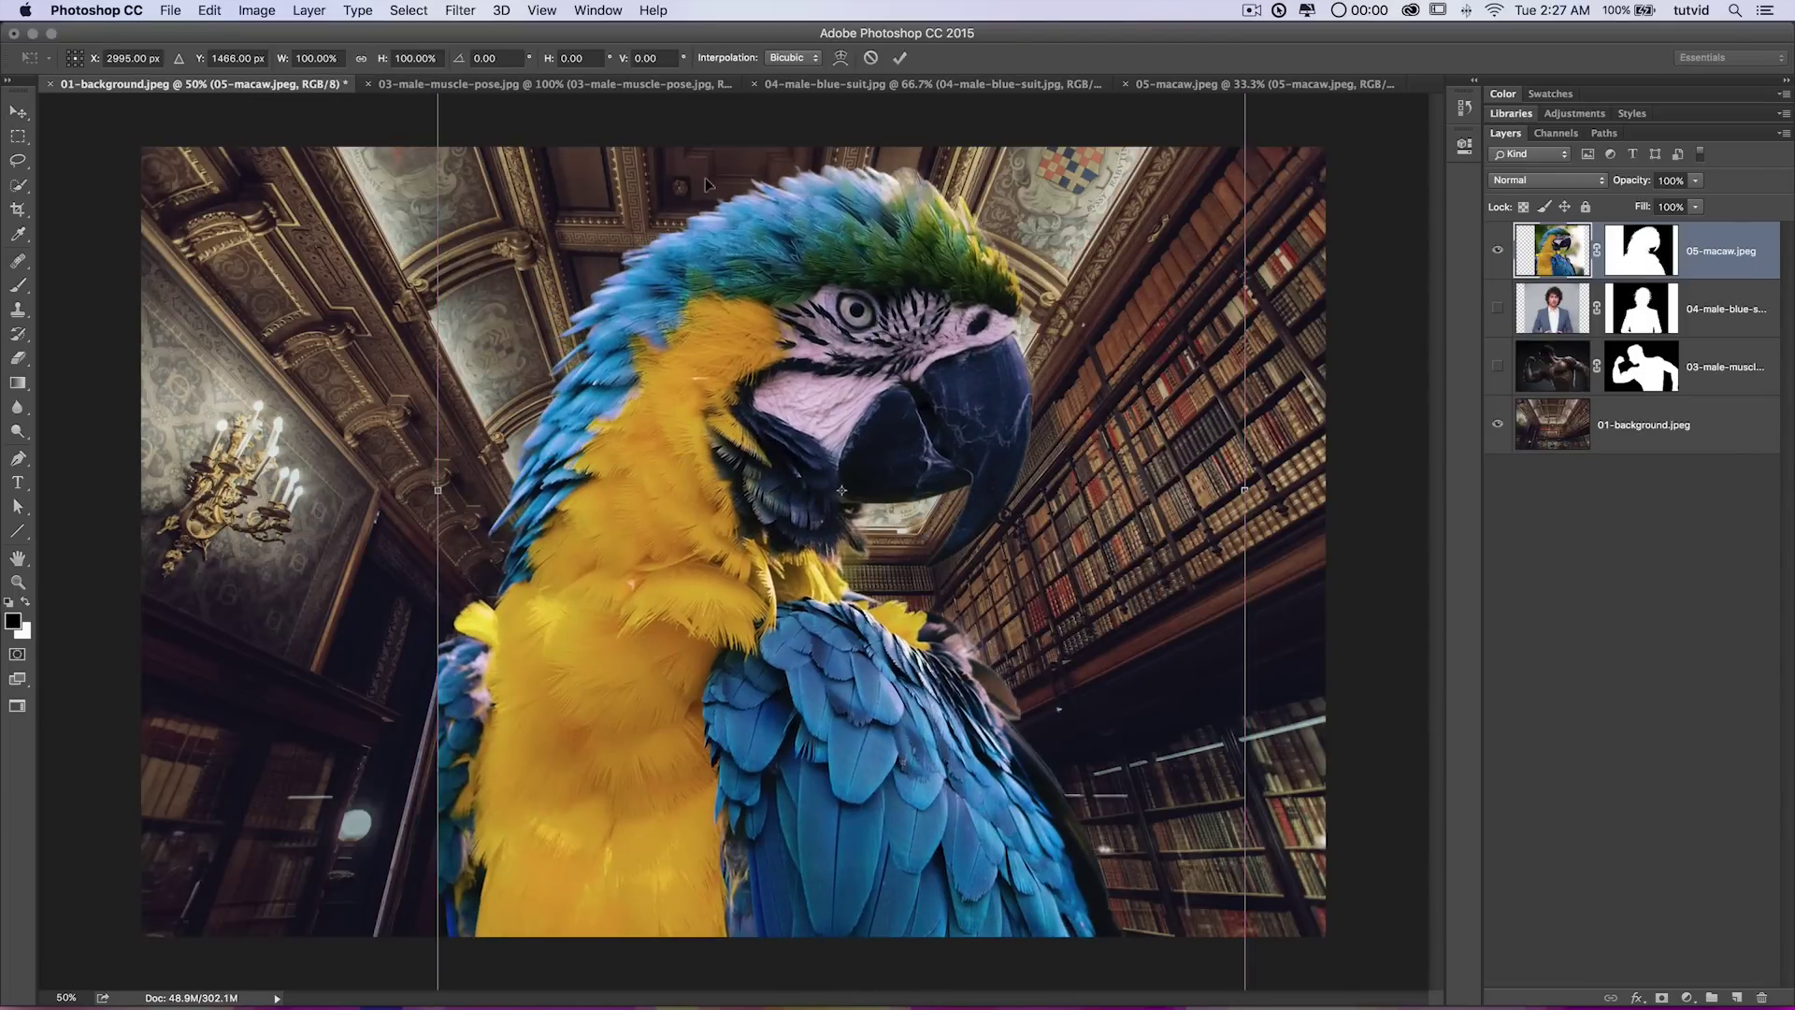
pyautogui.press('super+minus')
pyautogui.press('super+minus')
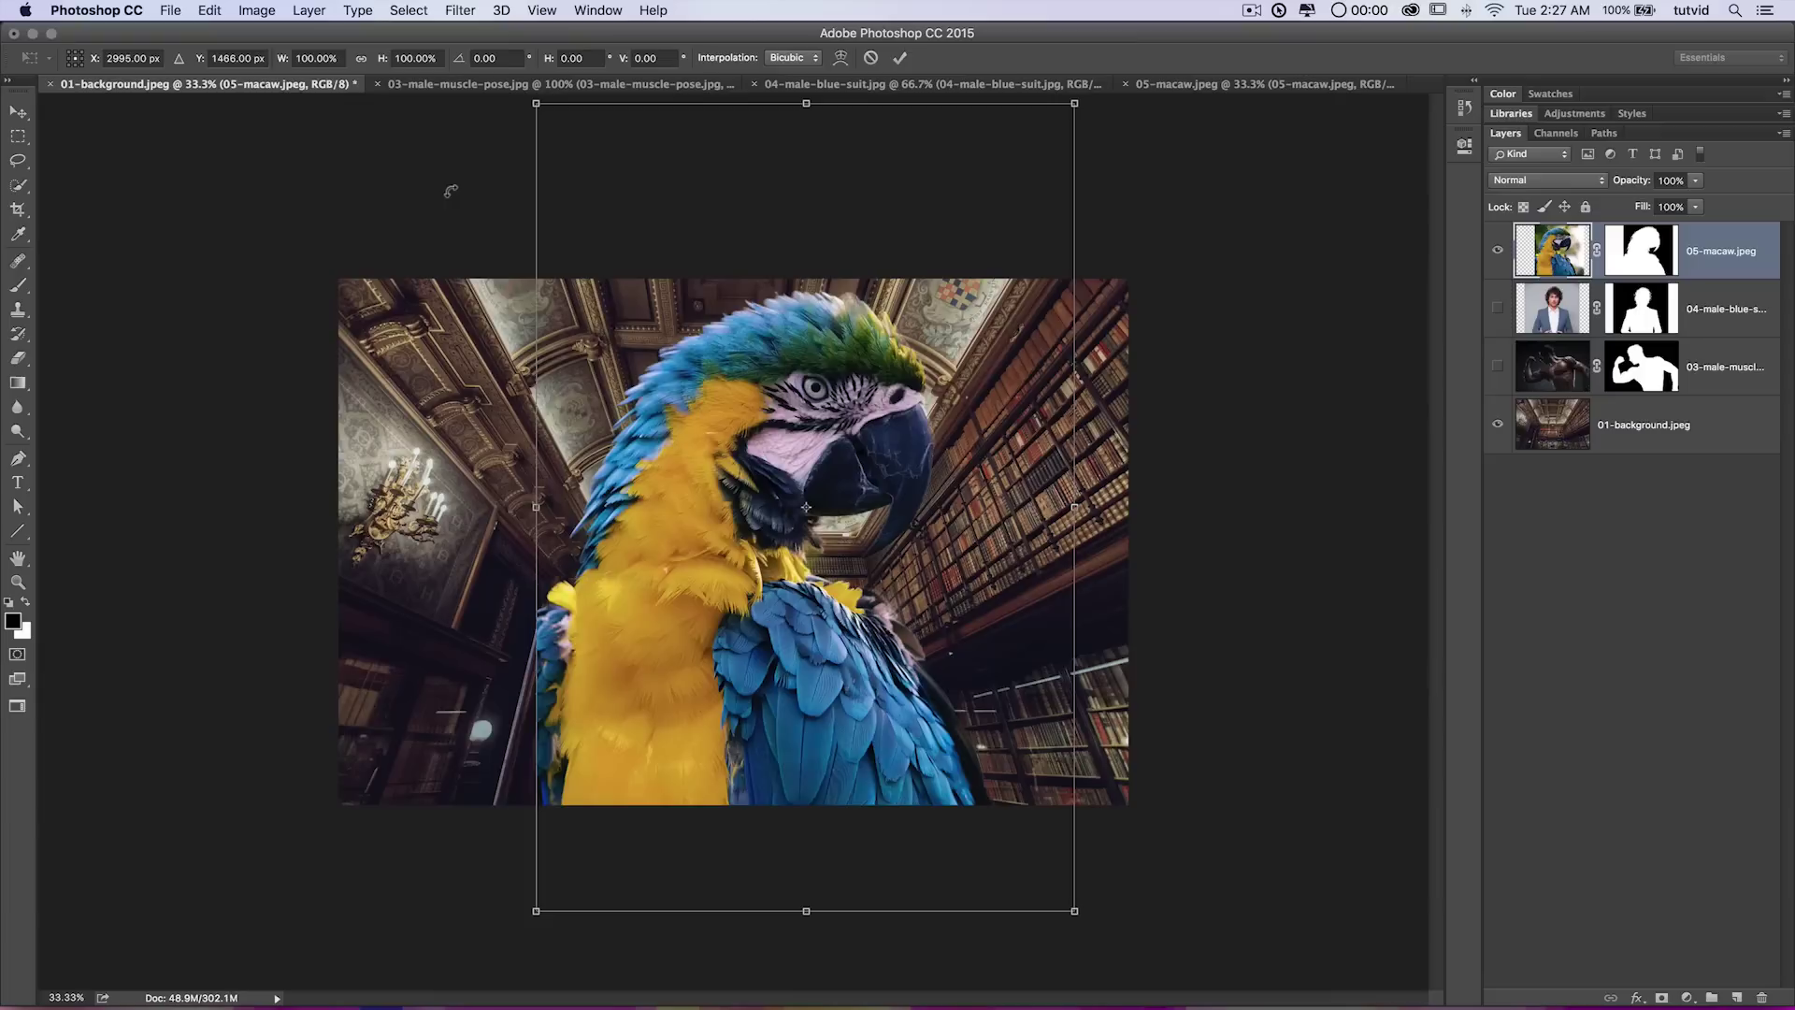
pyautogui.moveTo(1076, 106); pyautogui.dragTo(951, 288)
pyautogui.moveTo(739, 505); pyautogui.dragTo(780, 434)
pyautogui.press('Return')
# Examine the cut-out edge of the feathers on the macaw's crown against the library ceiling.
pyautogui.press('z')
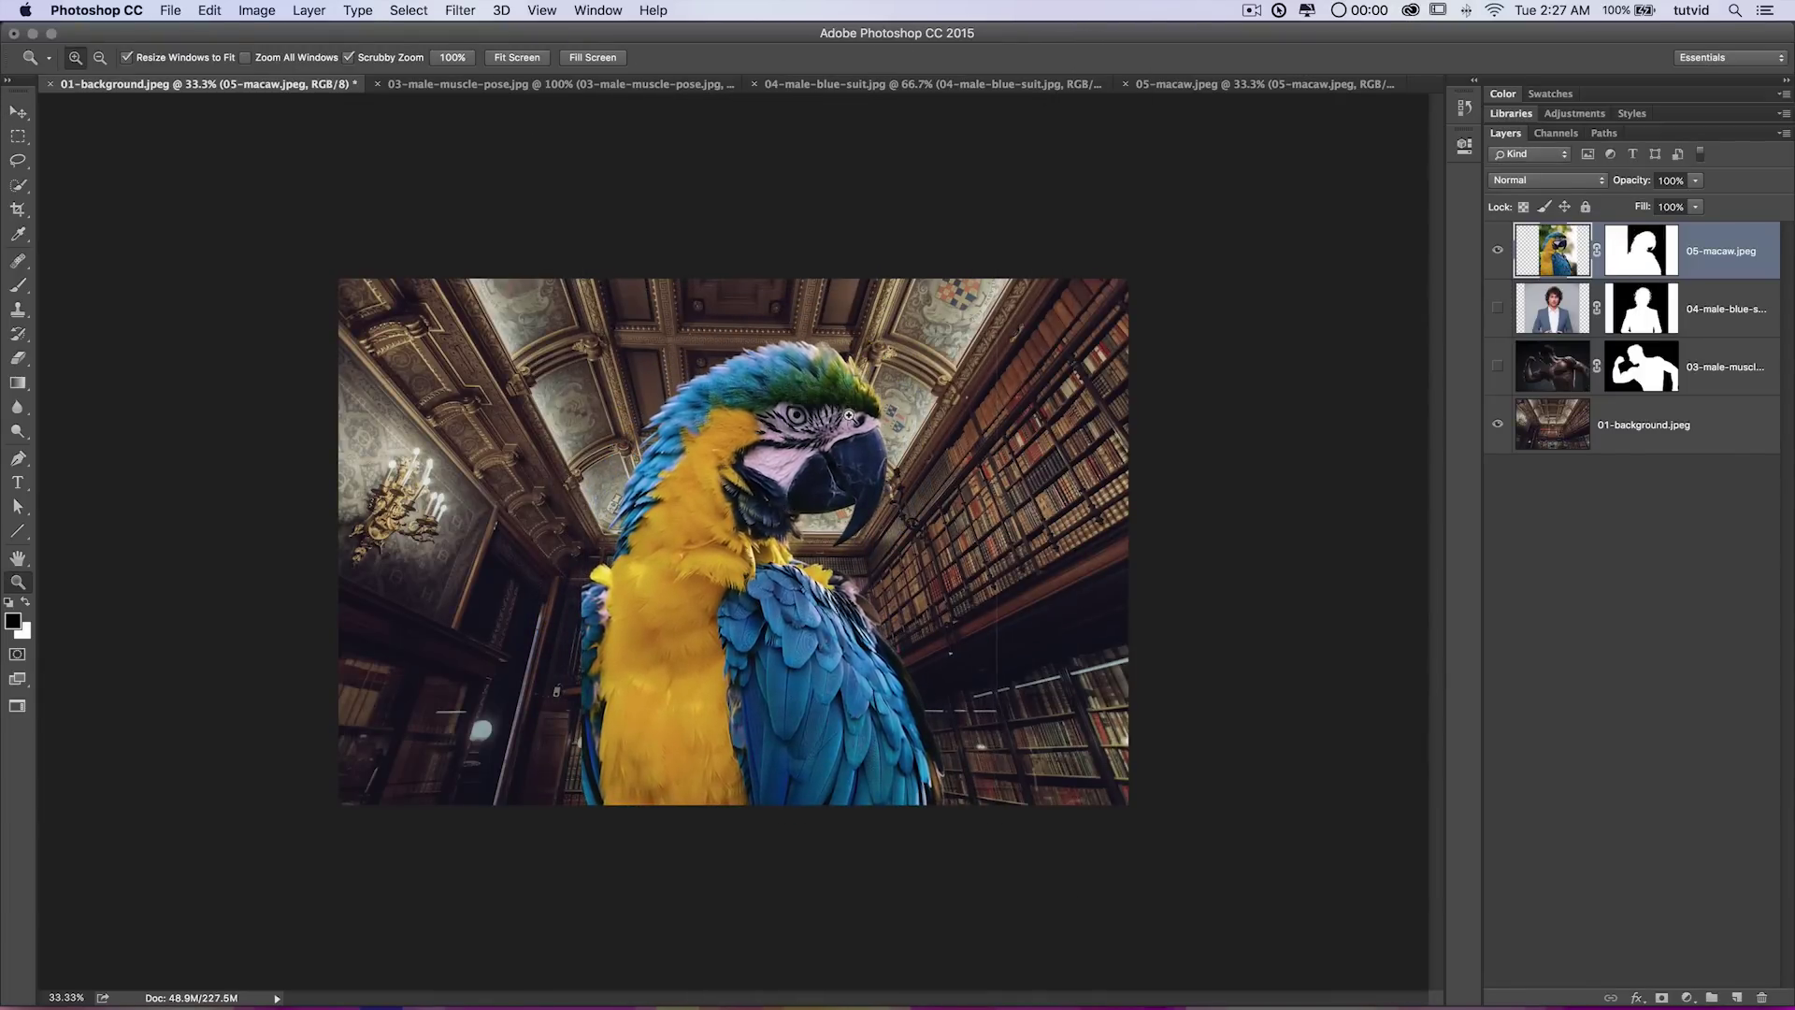
pyautogui.click(841, 438)
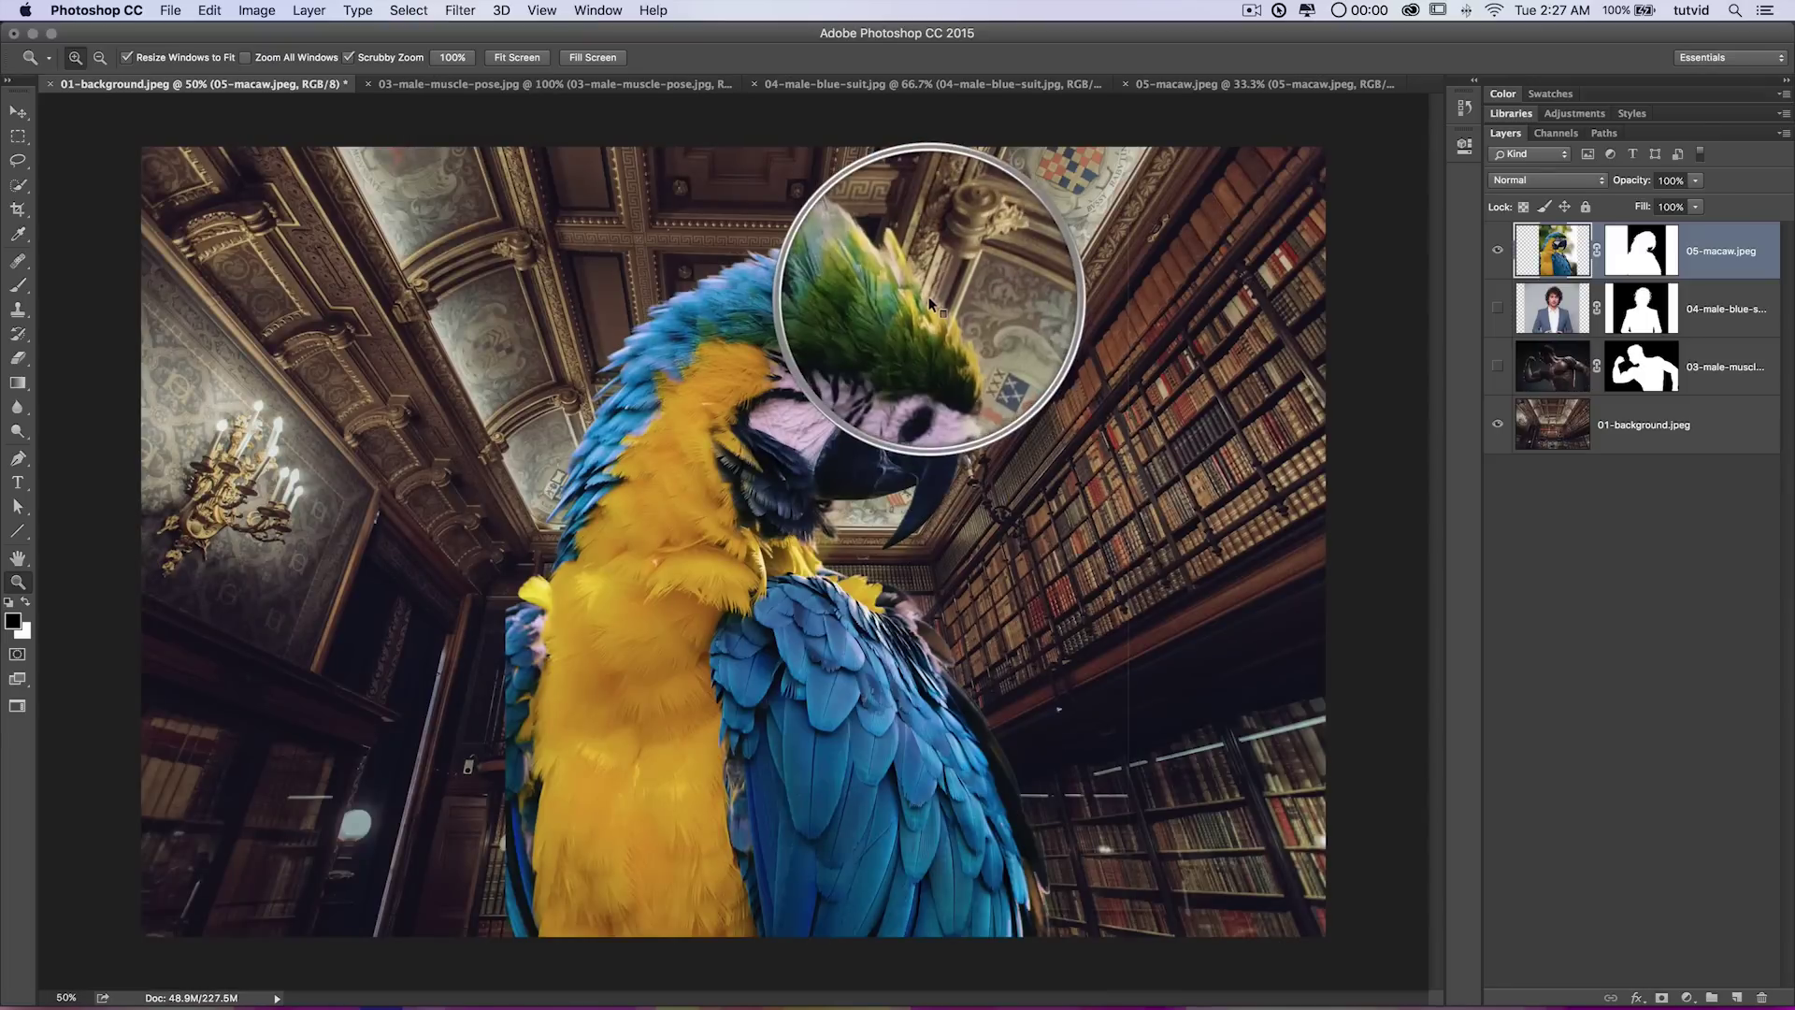
pyautogui.rightClick(886, 245)
pyautogui.click(884, 241)
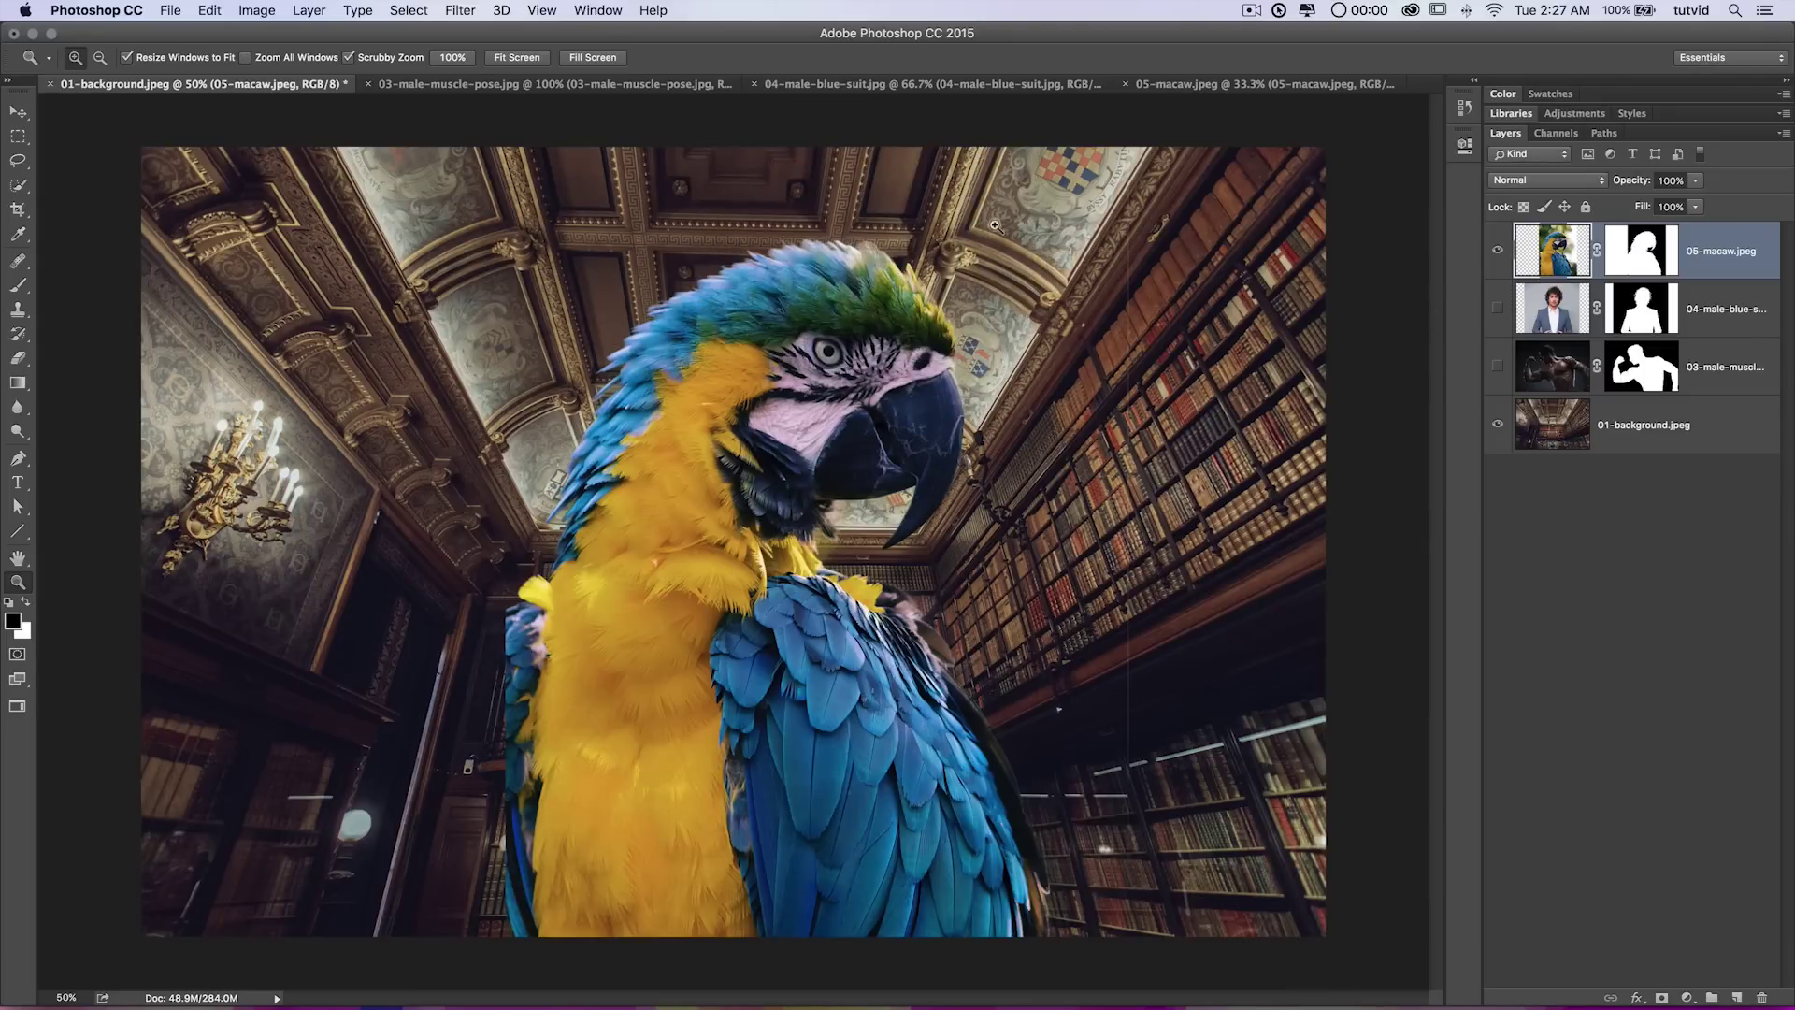
# Target the macaw layer's mask with the Brush tool and swap the foreground and background colours.
pyautogui.press('b')
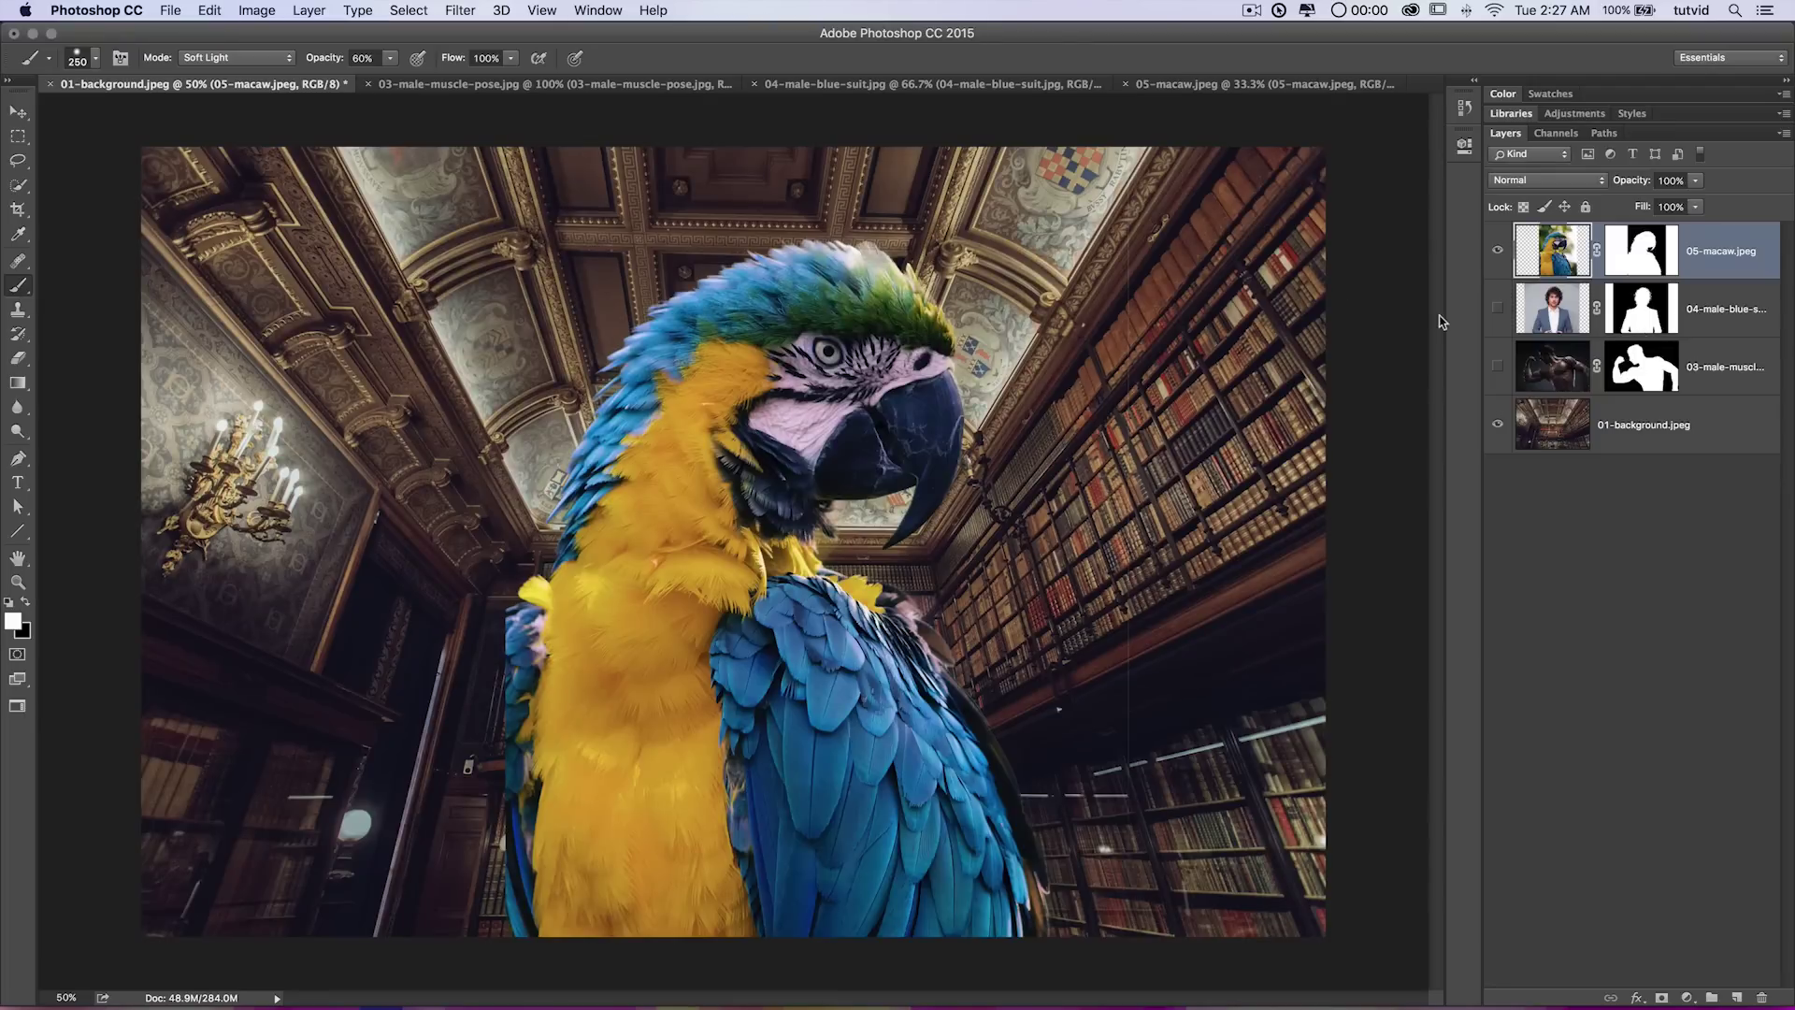
pyautogui.click(1644, 252)
pyautogui.press('x')
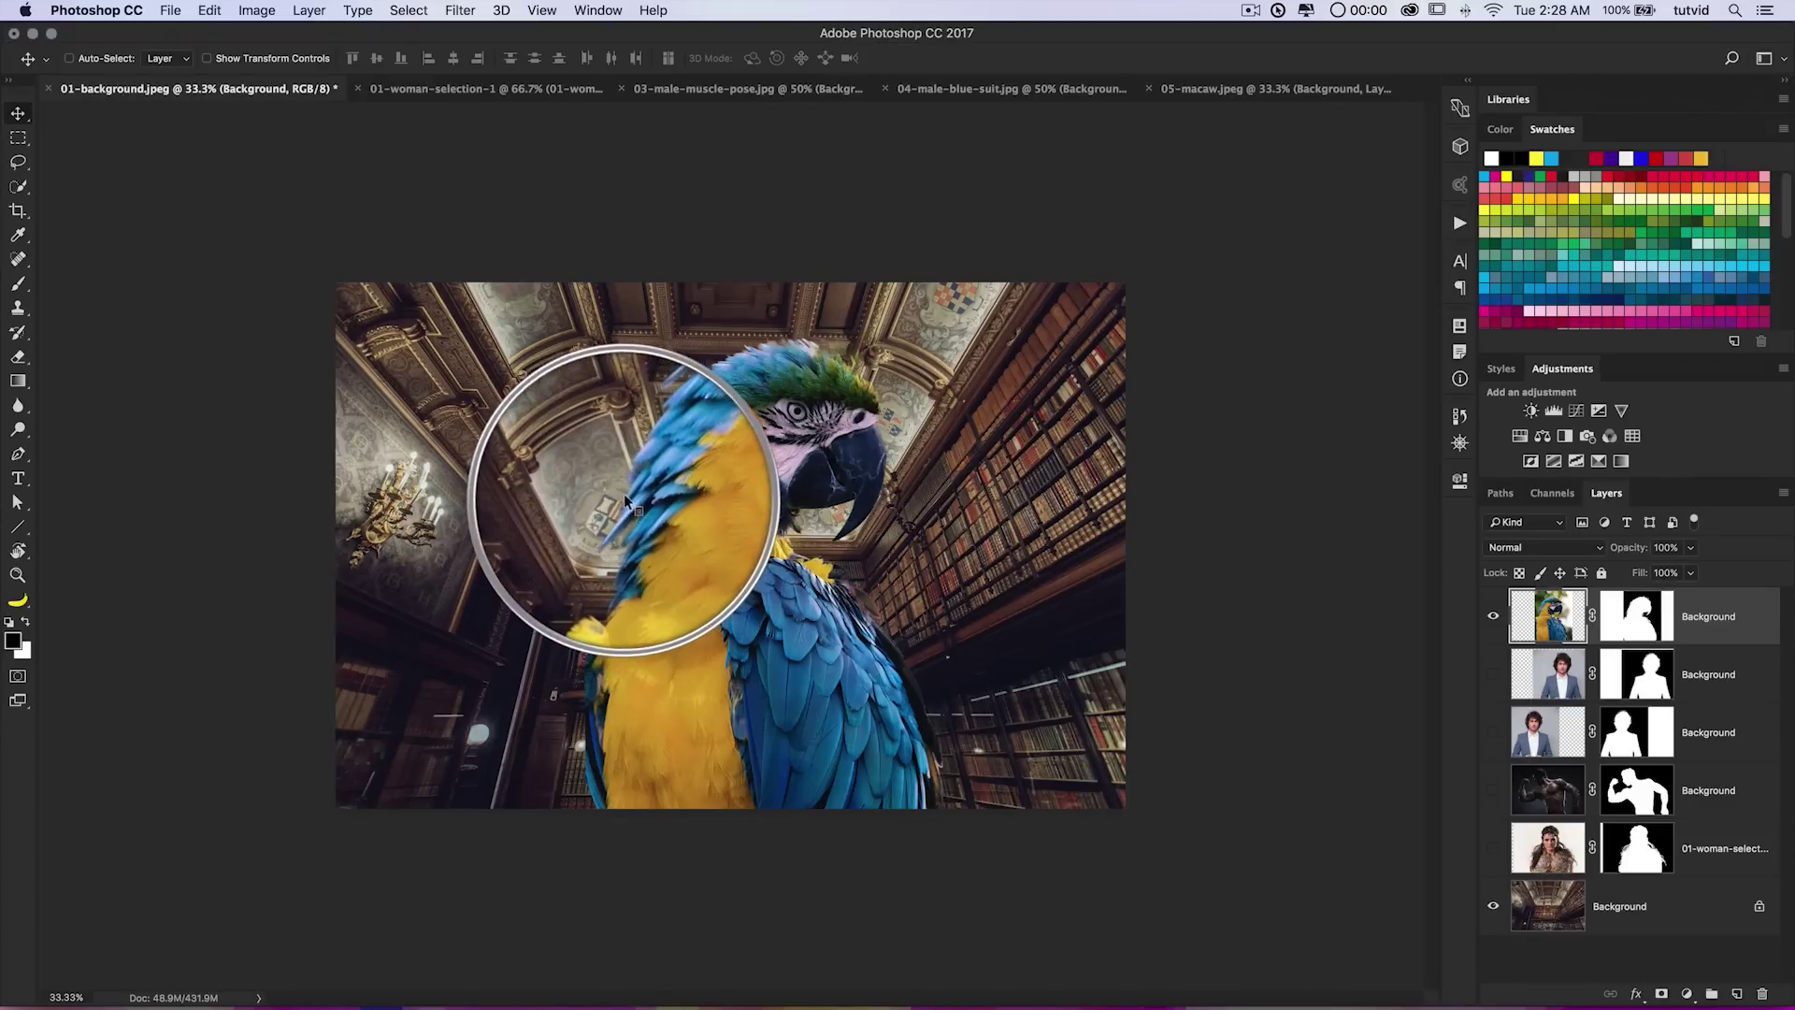
# Switch to Photoshop CC 2017 and examine the feather edges on the macaw's head in its library composite.
pyautogui.press('super+equal')
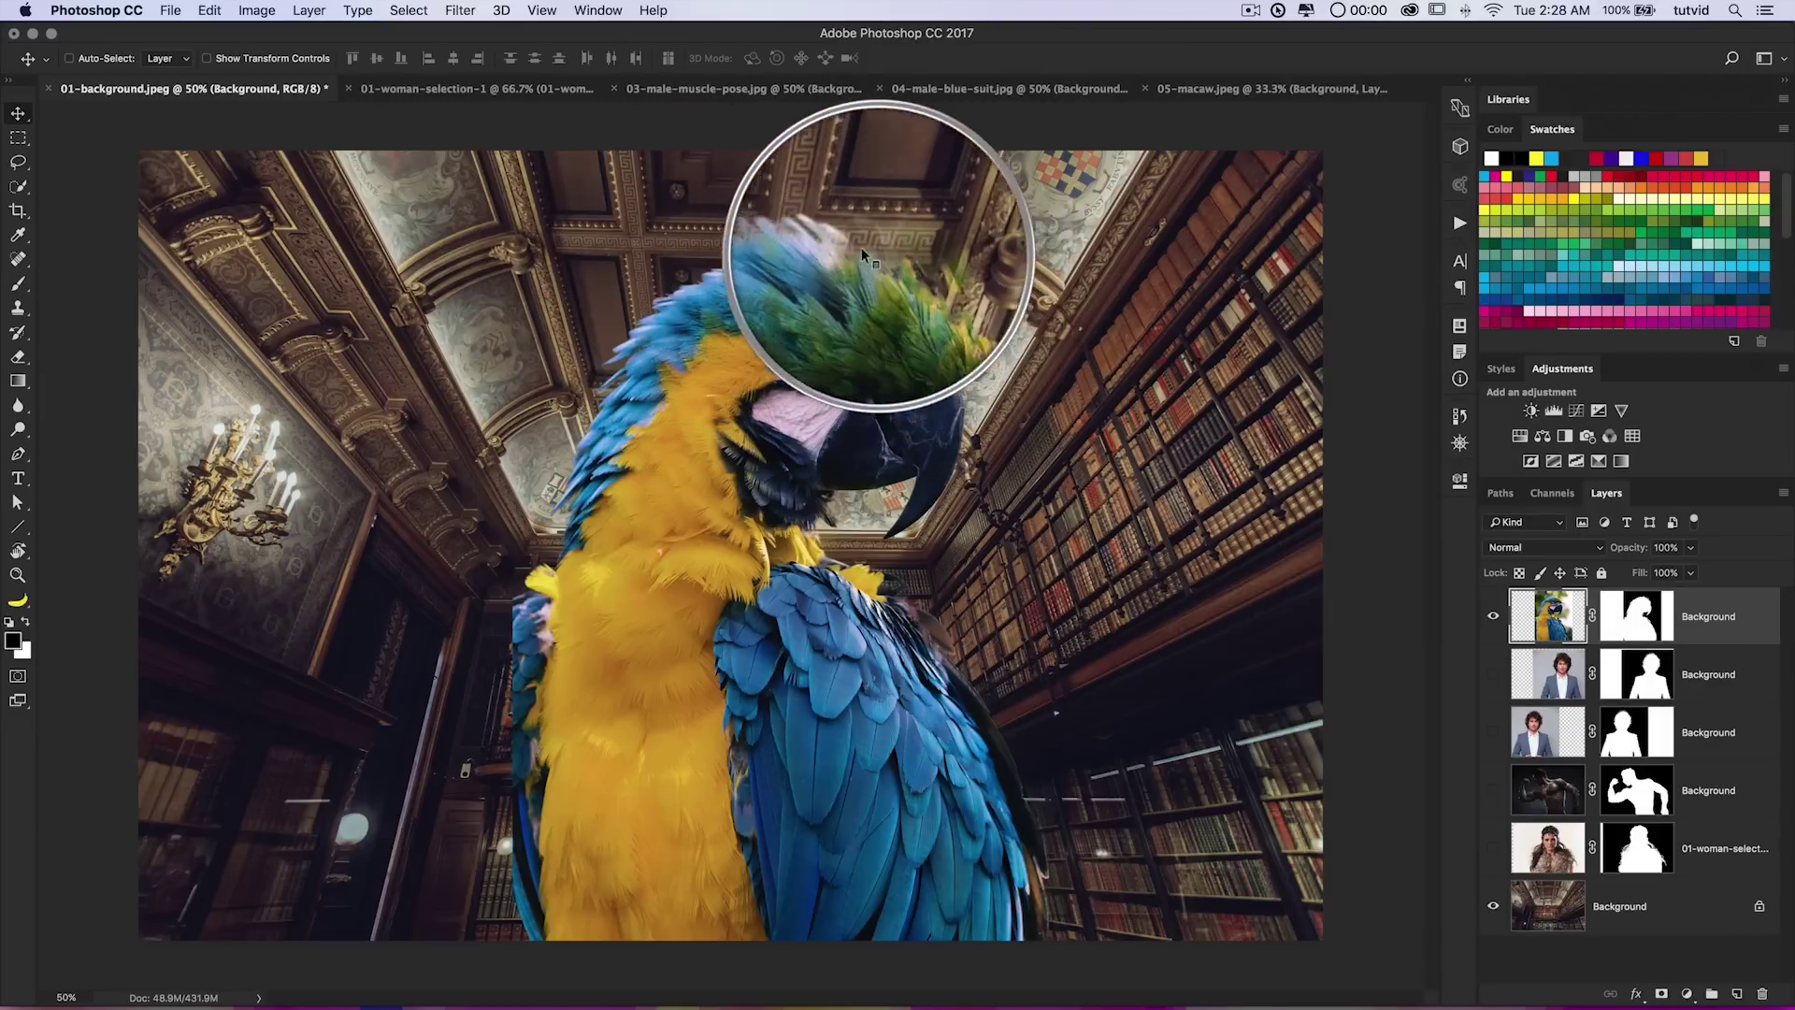
pyautogui.rightClick(781, 234)
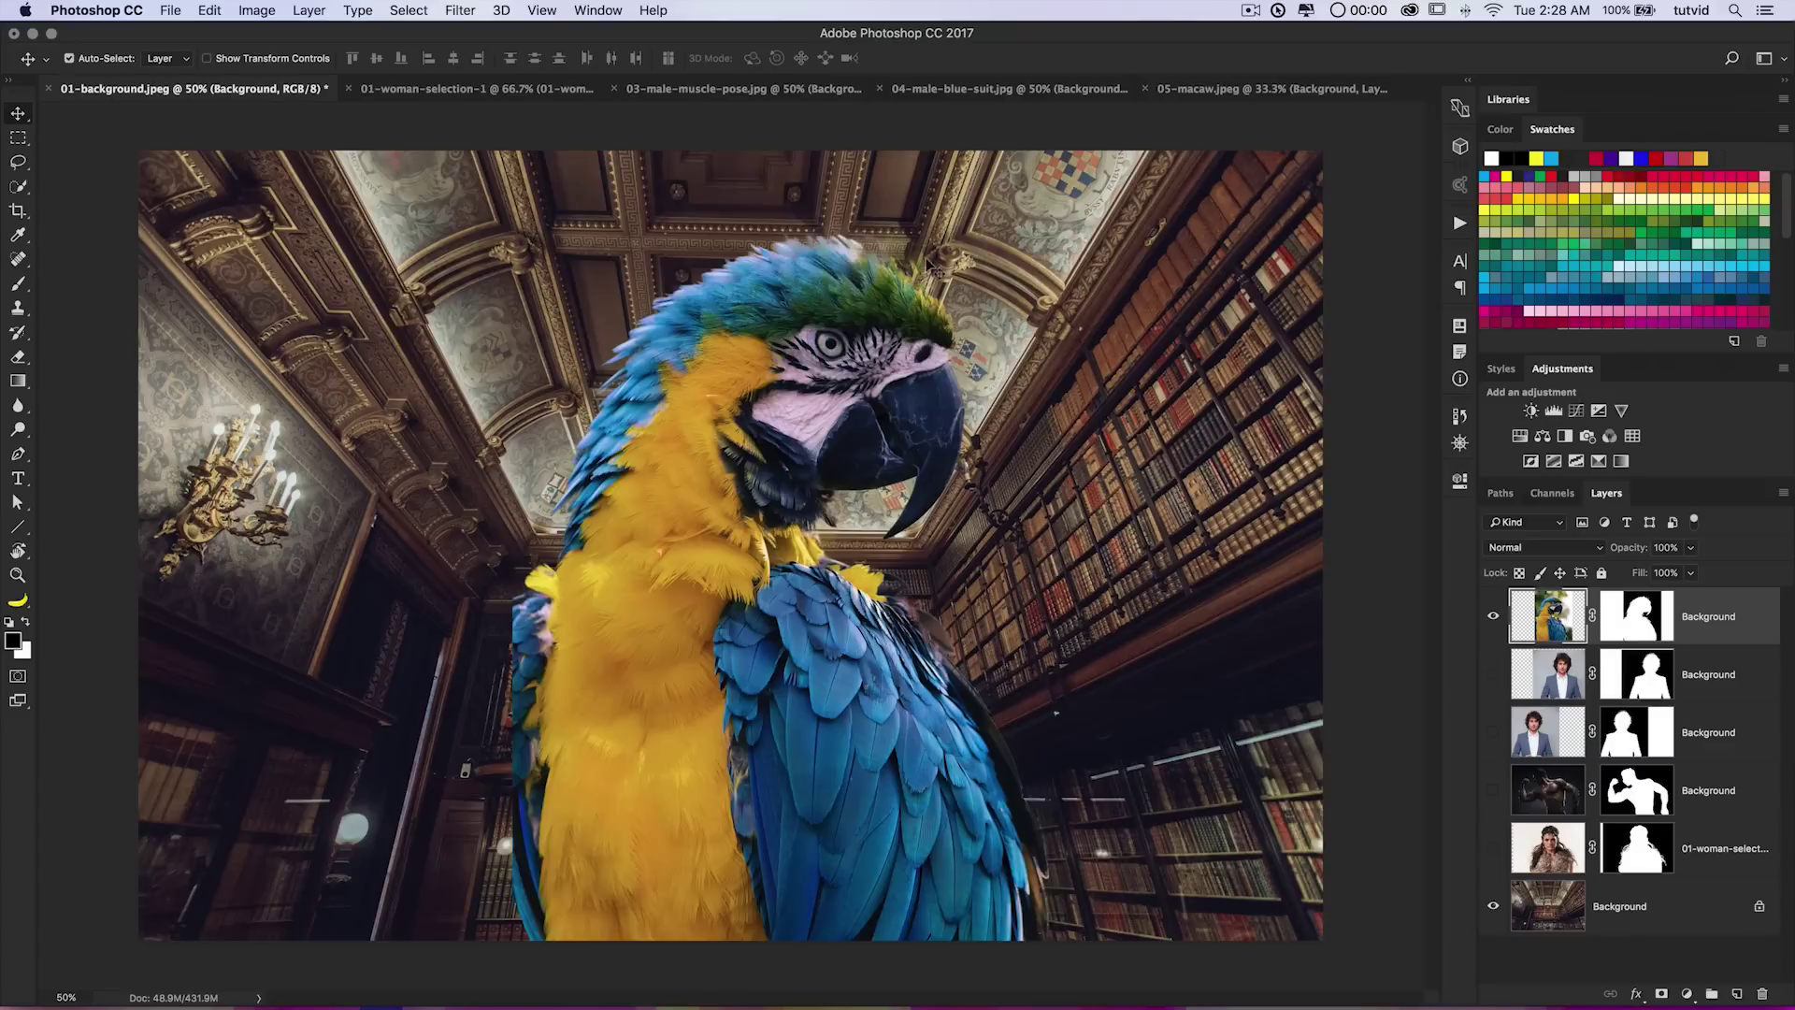